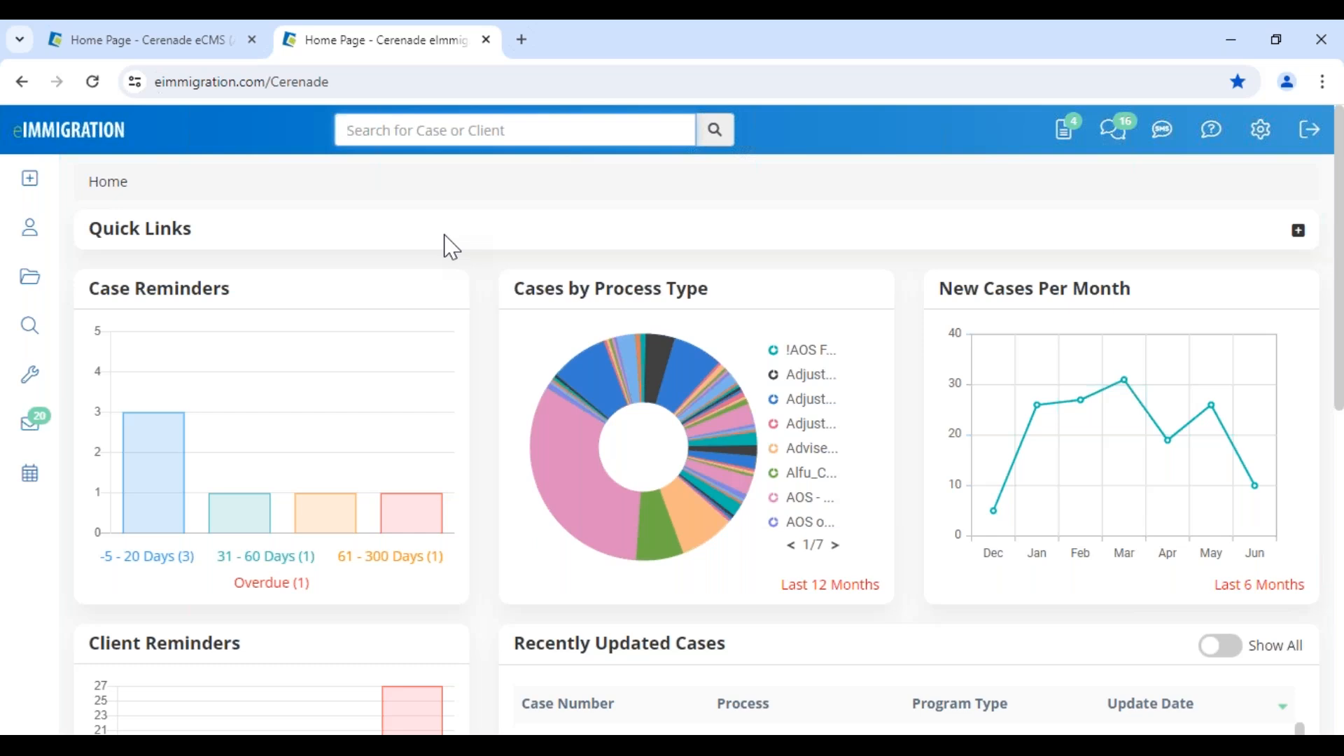
# Open the new client/contact form, review its contact and status options, and close it without creating a contact.
pyautogui.click(32, 187)
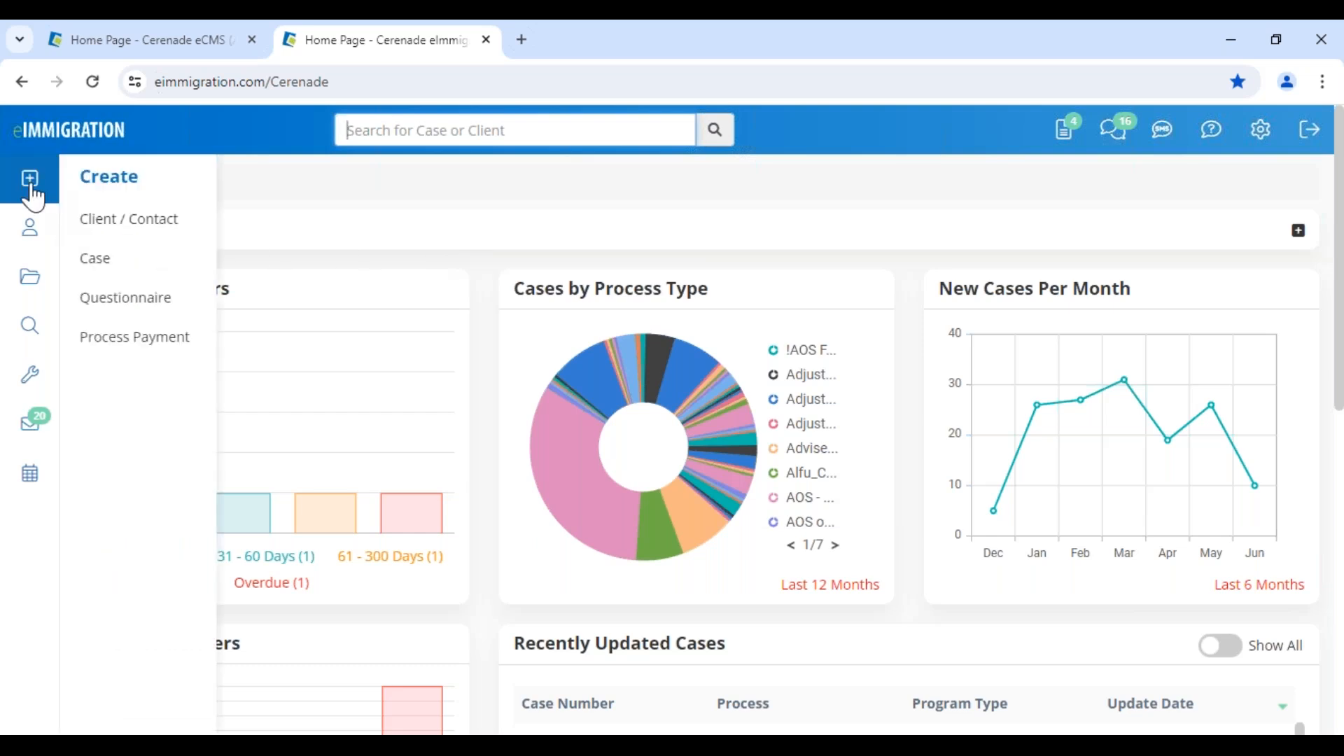
pyautogui.click(120, 223)
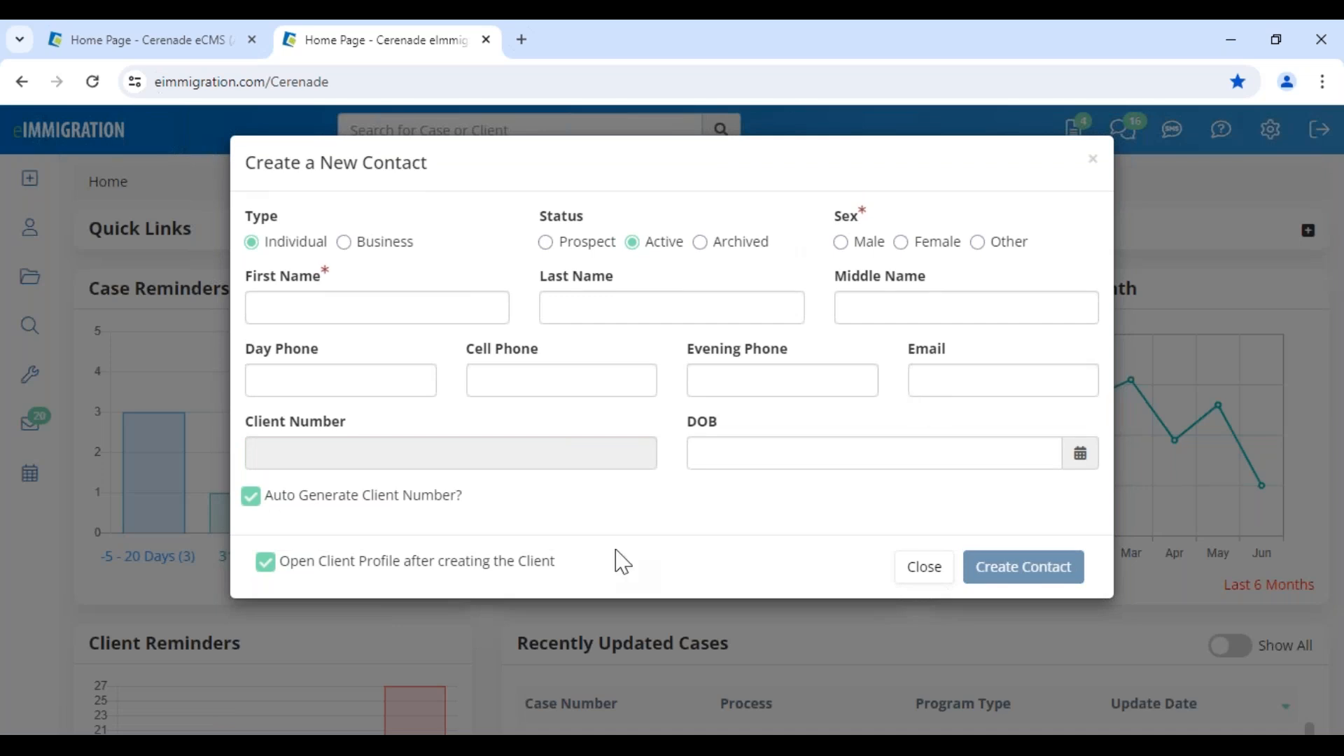
pyautogui.click(578, 255)
pyautogui.click(364, 254)
pyautogui.click(322, 250)
pyautogui.moveTo(306, 166); pyautogui.dragTo(540, 185)
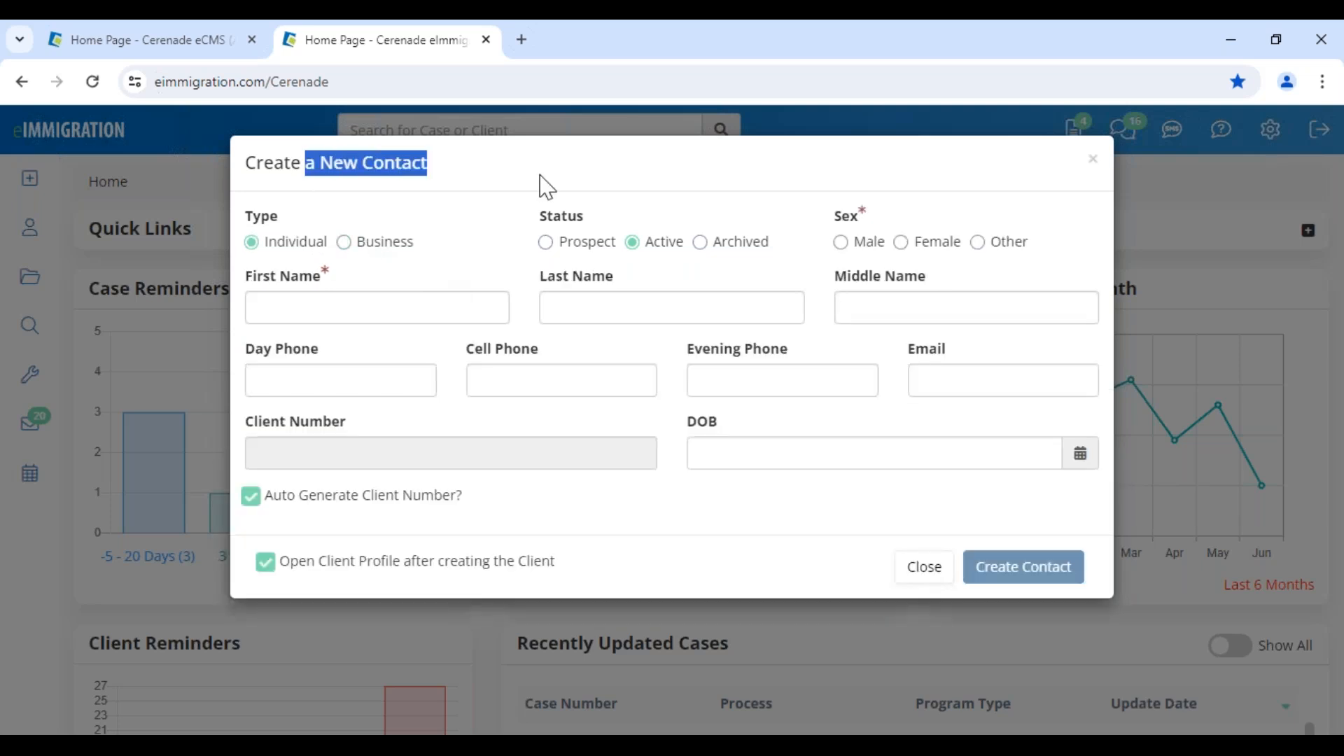
pyautogui.click(924, 585)
# Open the individual client's profile from the home page and look through the General Info fields.
pyautogui.scroll(-9, 354, 612)
pyautogui.click(269, 506)
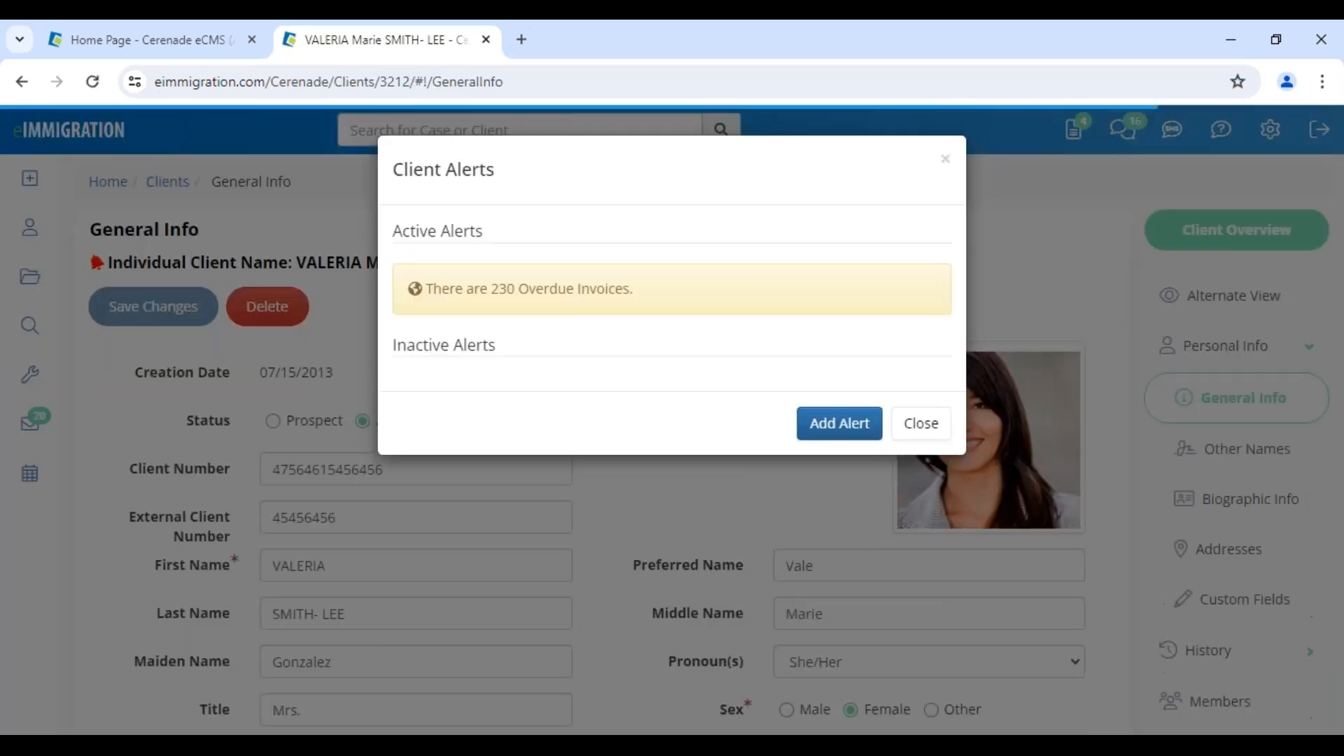
pyautogui.click(921, 424)
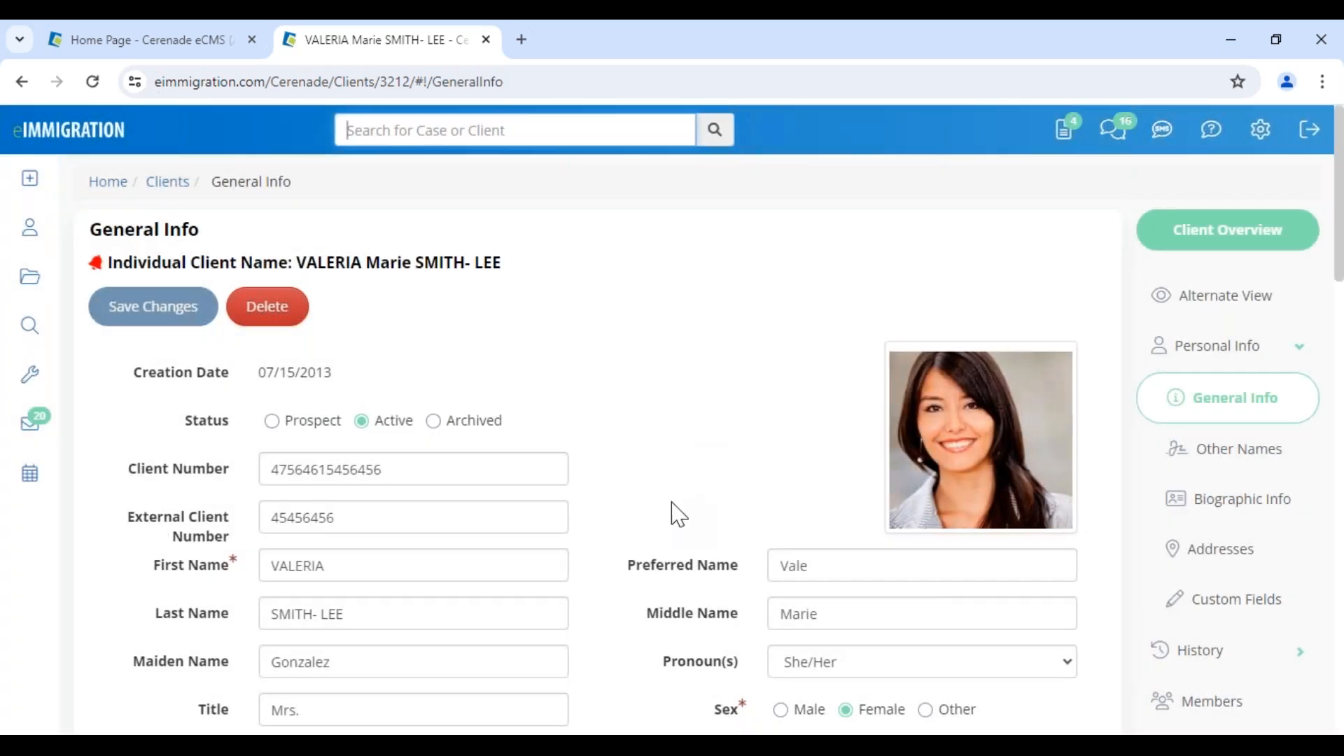
pyautogui.scroll(-6, 677, 510)
pyautogui.scroll(6, 672, 518)
# Start a new questionnaire and choose the Anonymous Questionnaire(s) action to list the available ones.
pyautogui.click(33, 186)
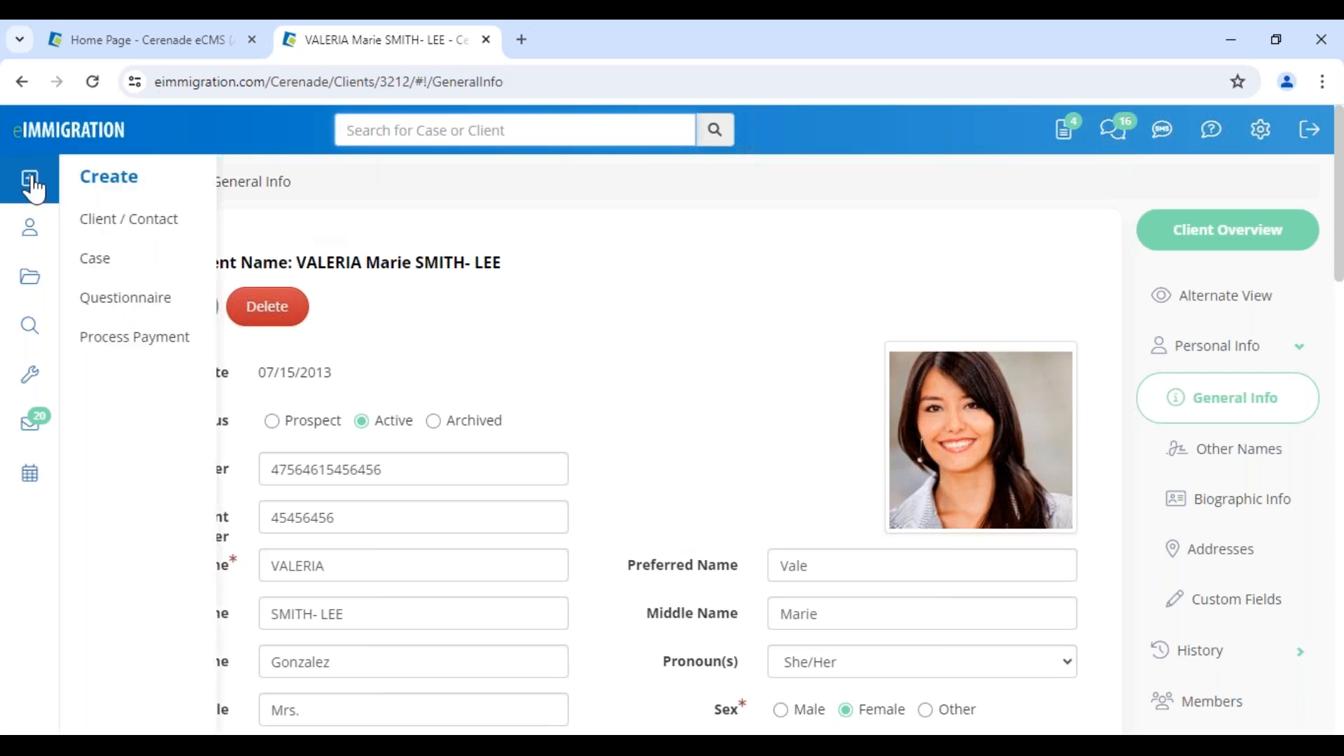
pyautogui.click(123, 308)
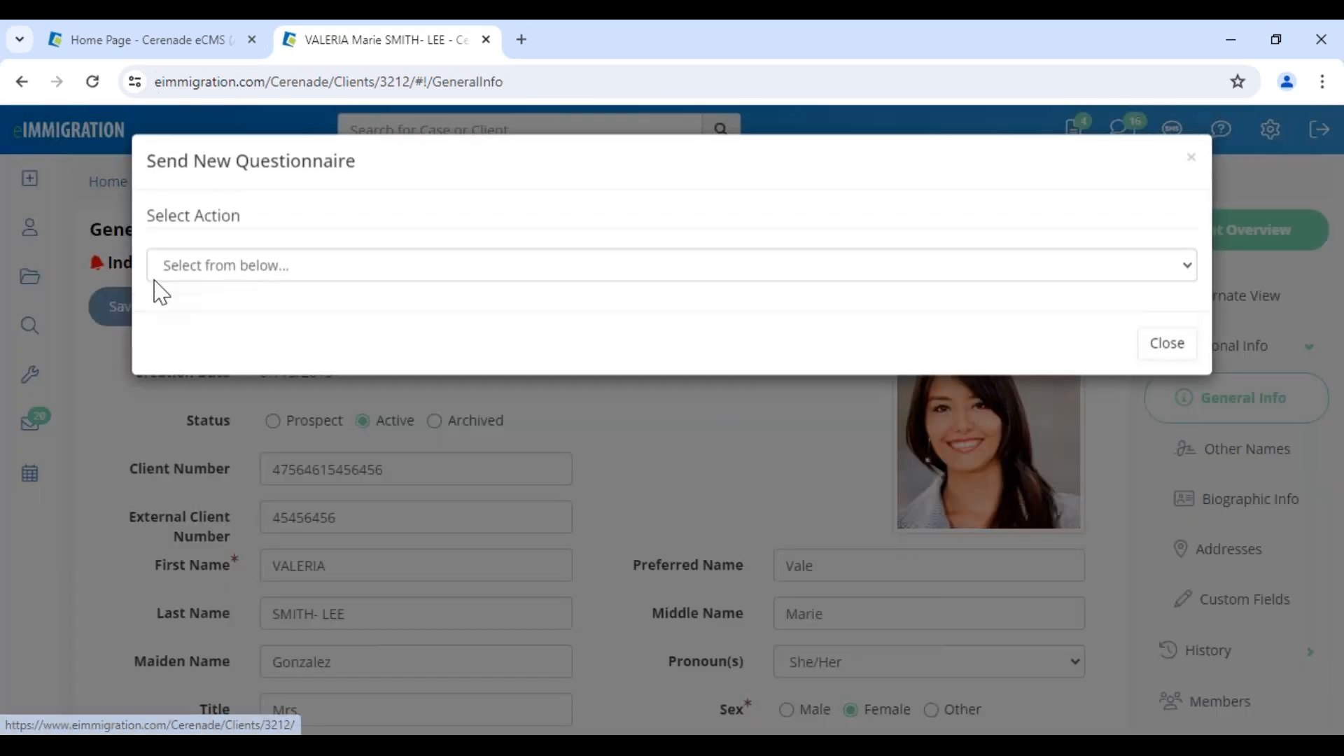
pyautogui.click(199, 270)
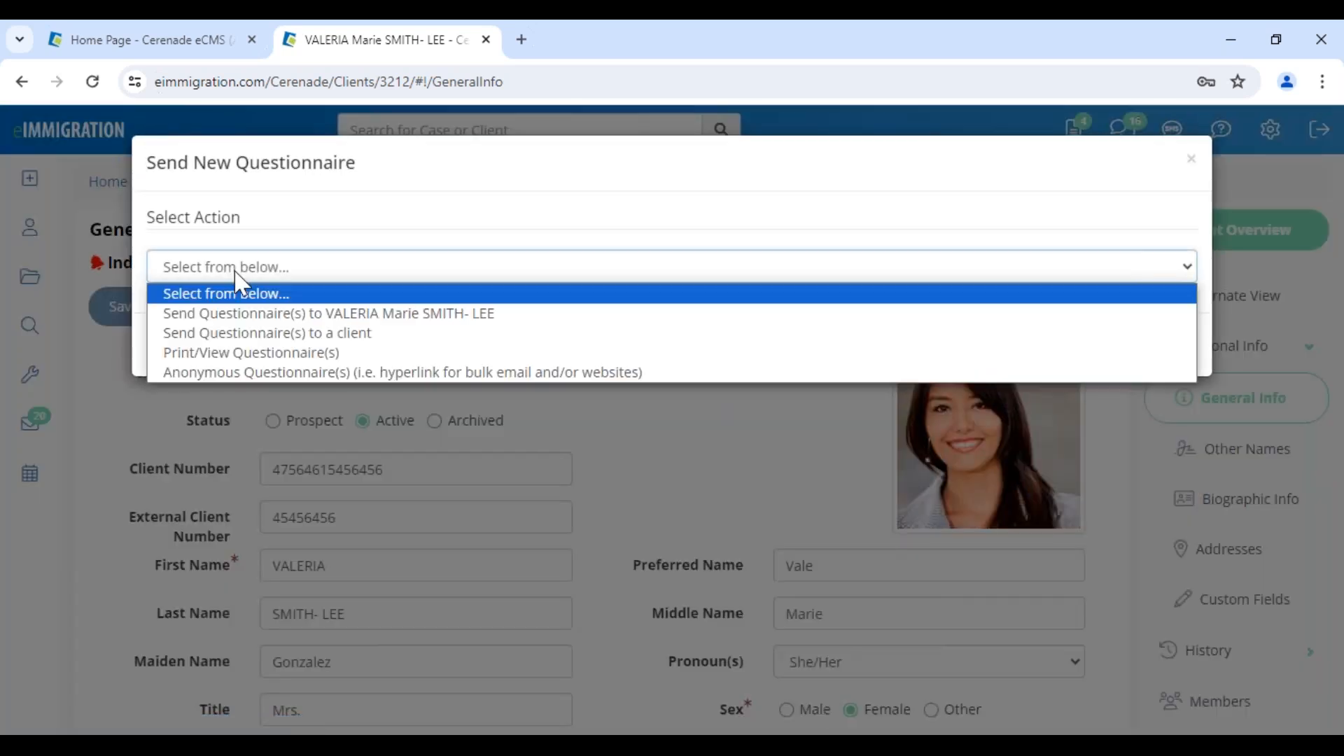
pyautogui.click(331, 374)
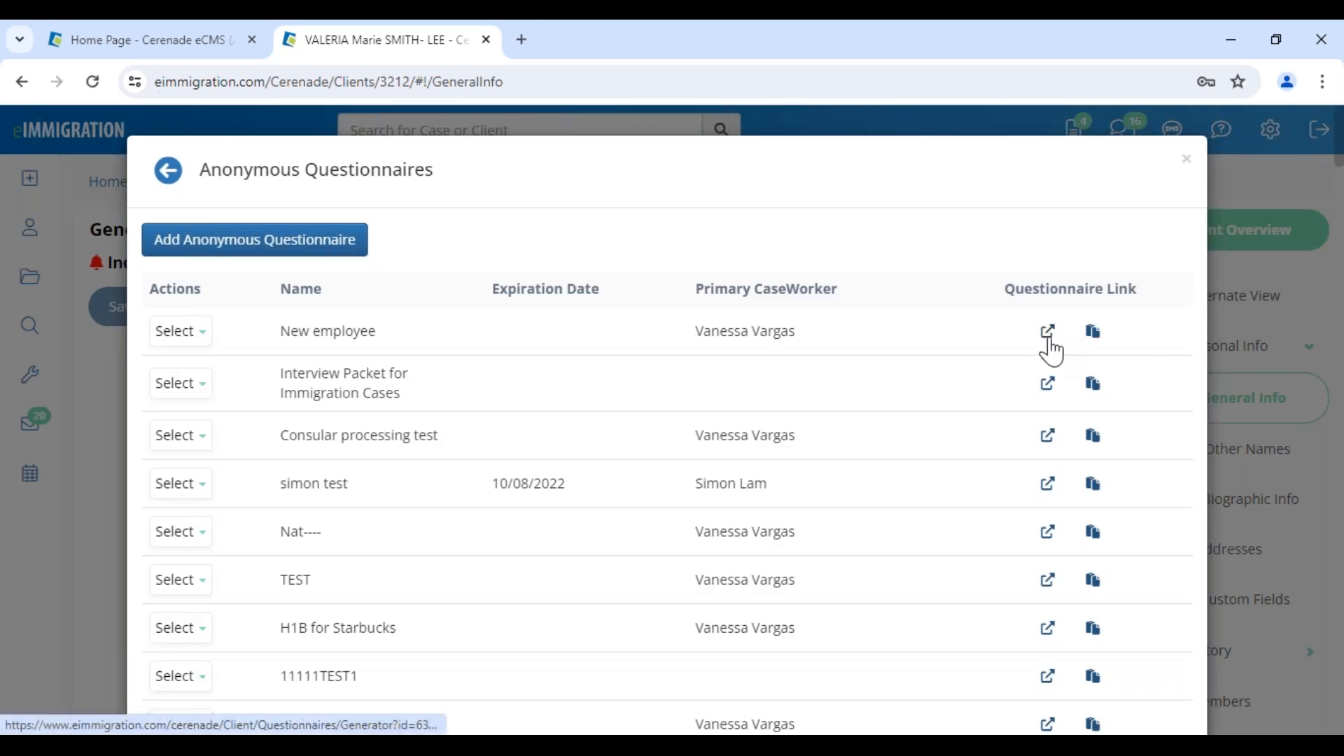
# Preview the "New employee" questionnaire link in Spanish, then close the preview and the questionnaire list.
pyautogui.click(1041, 334)
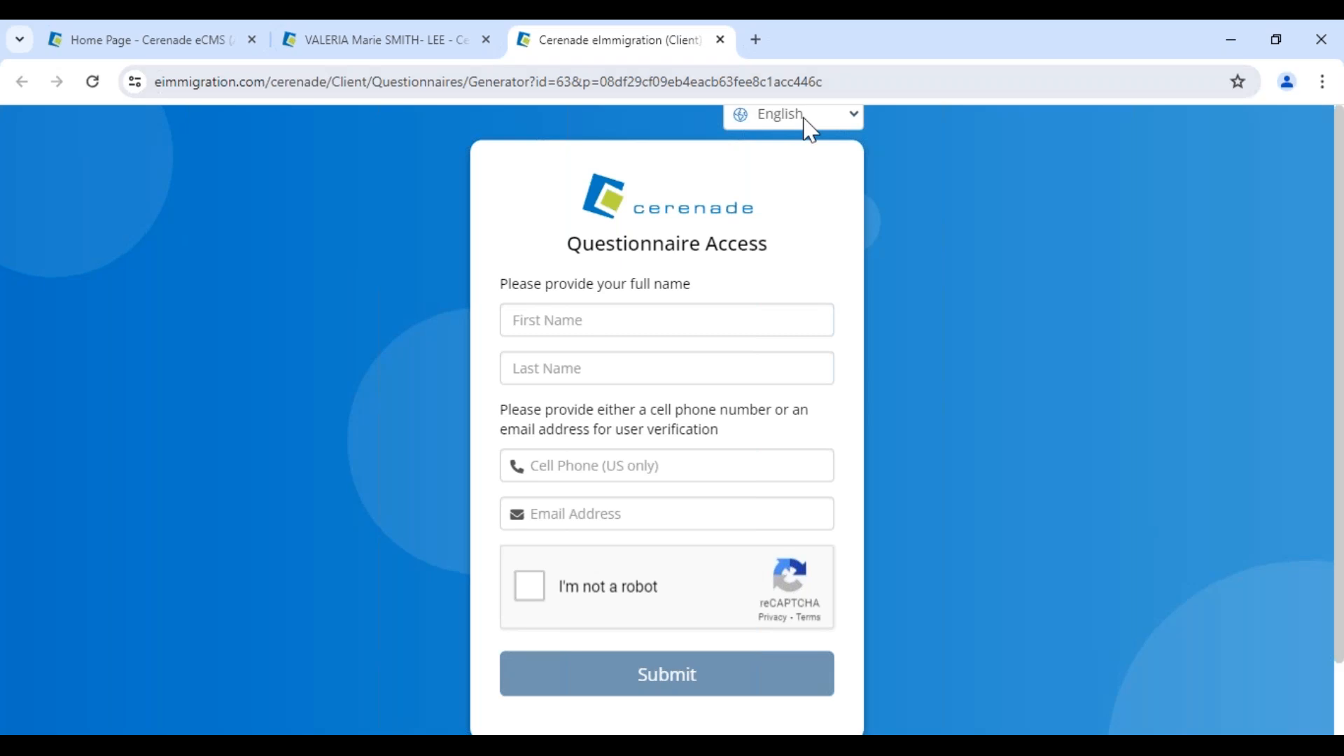
pyautogui.click(805, 118)
pyautogui.click(788, 319)
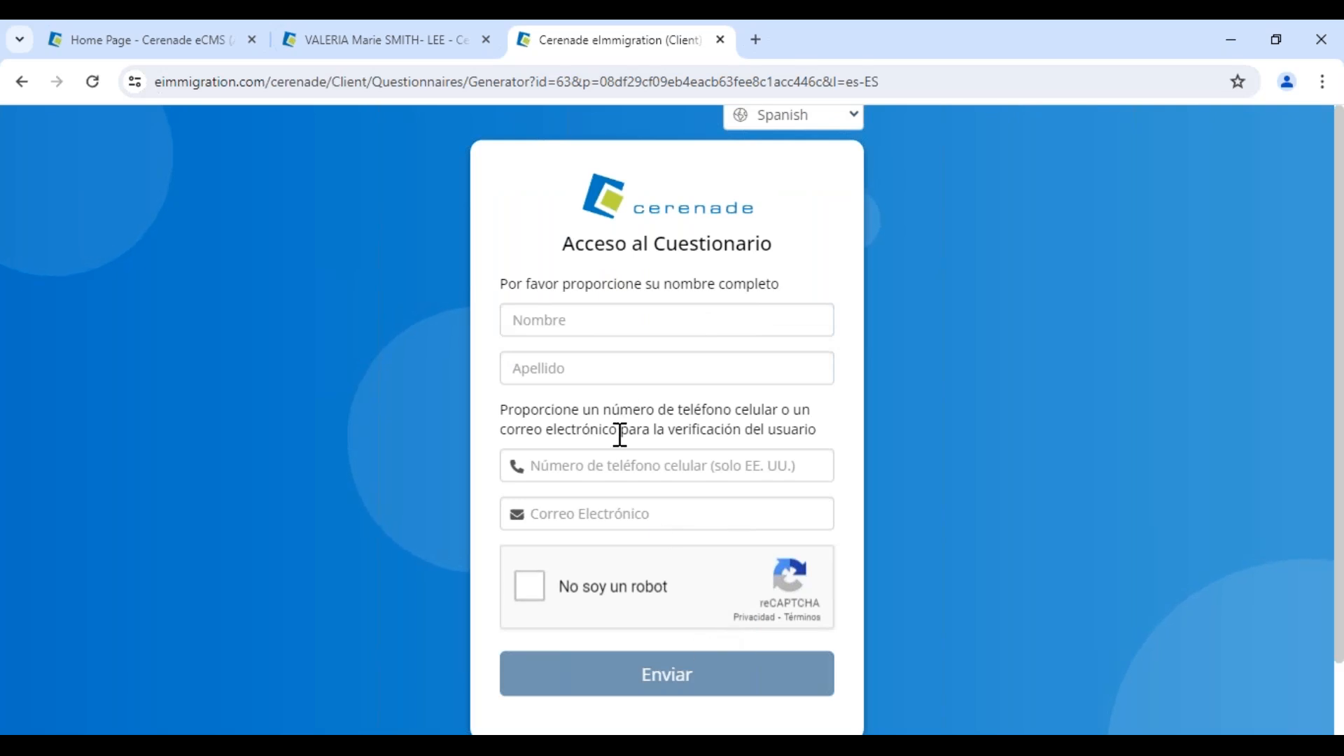
pyautogui.click(720, 40)
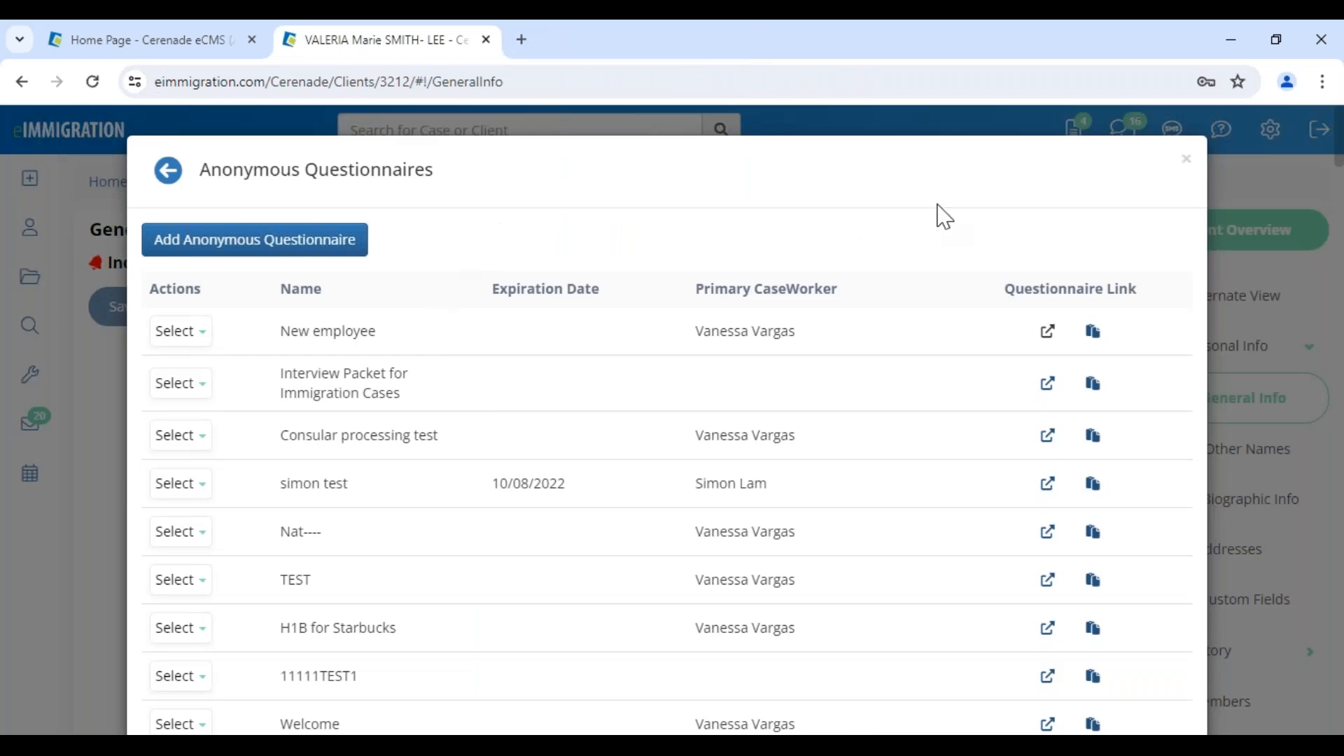
pyautogui.click(1186, 170)
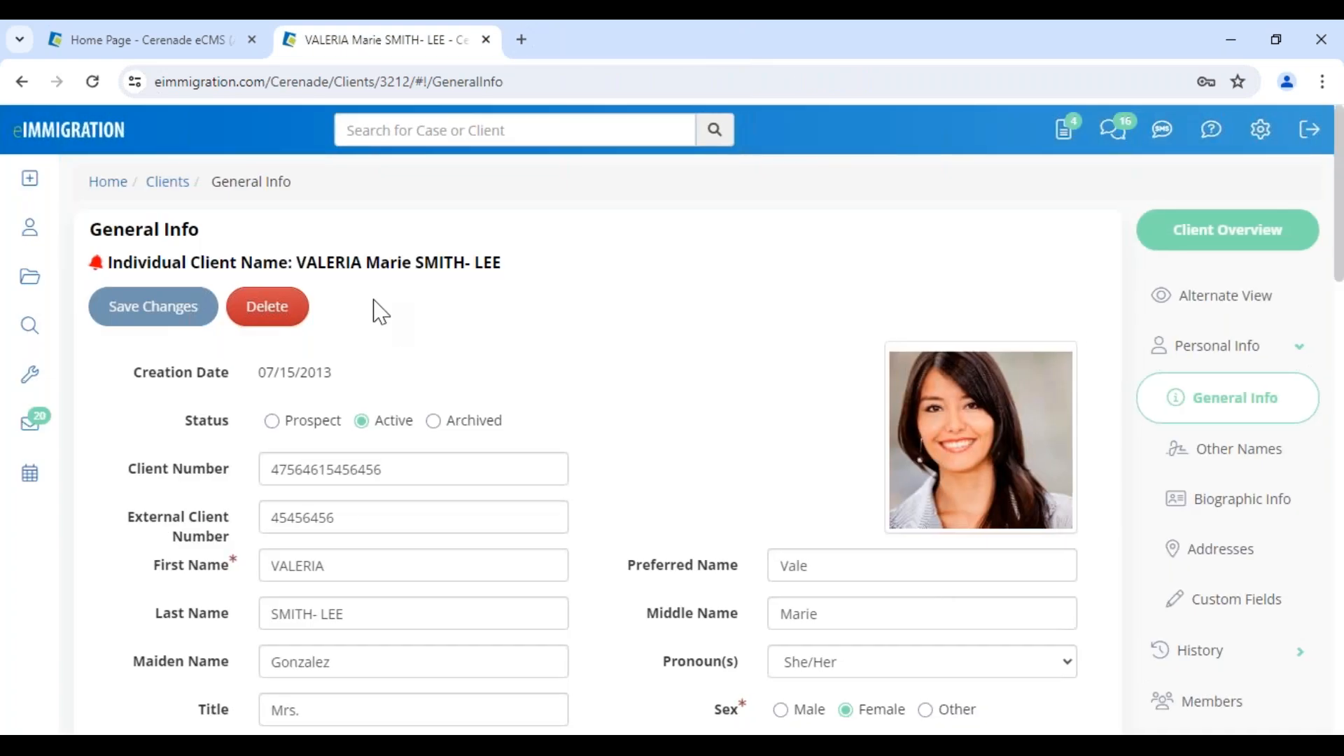
# Check the client's name on the profile and reopen the list of anonymous questionnaires.
pyautogui.moveTo(299, 263); pyautogui.dragTo(532, 275)
pyautogui.click(302, 425)
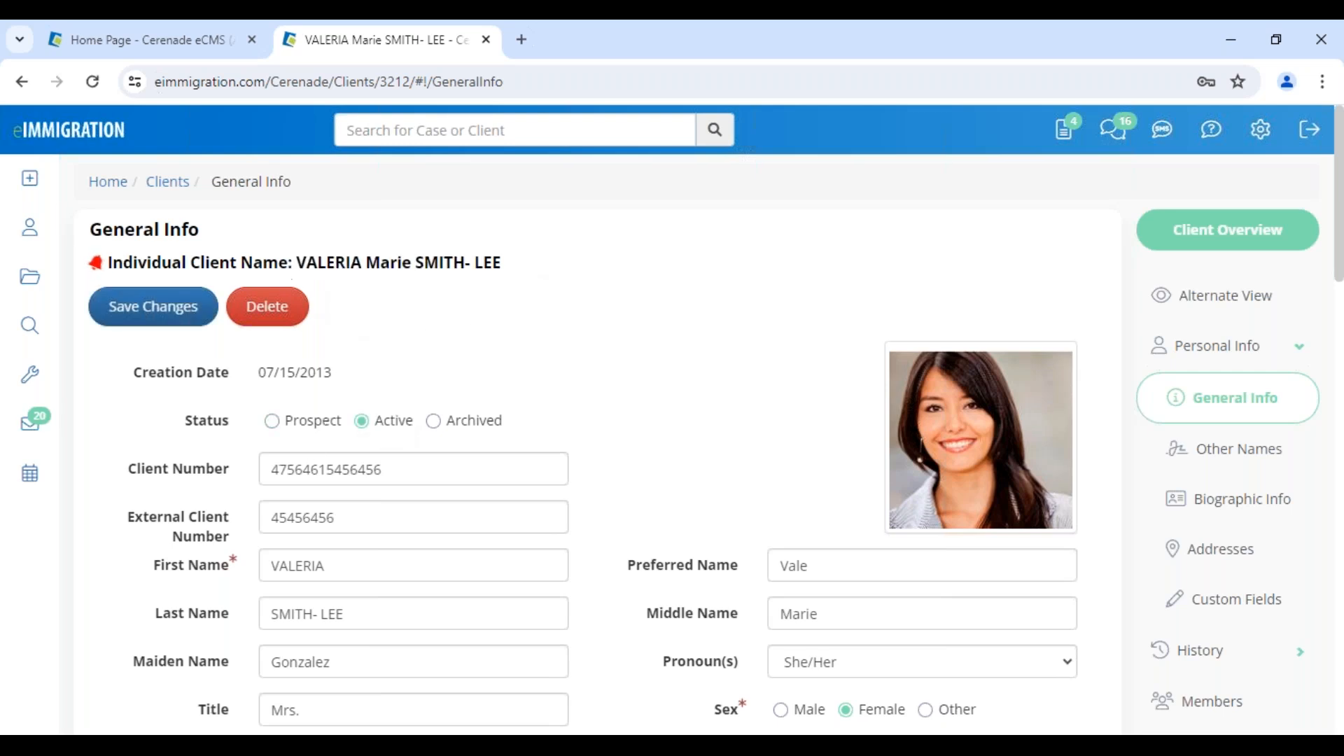
pyautogui.moveTo(31, 200)
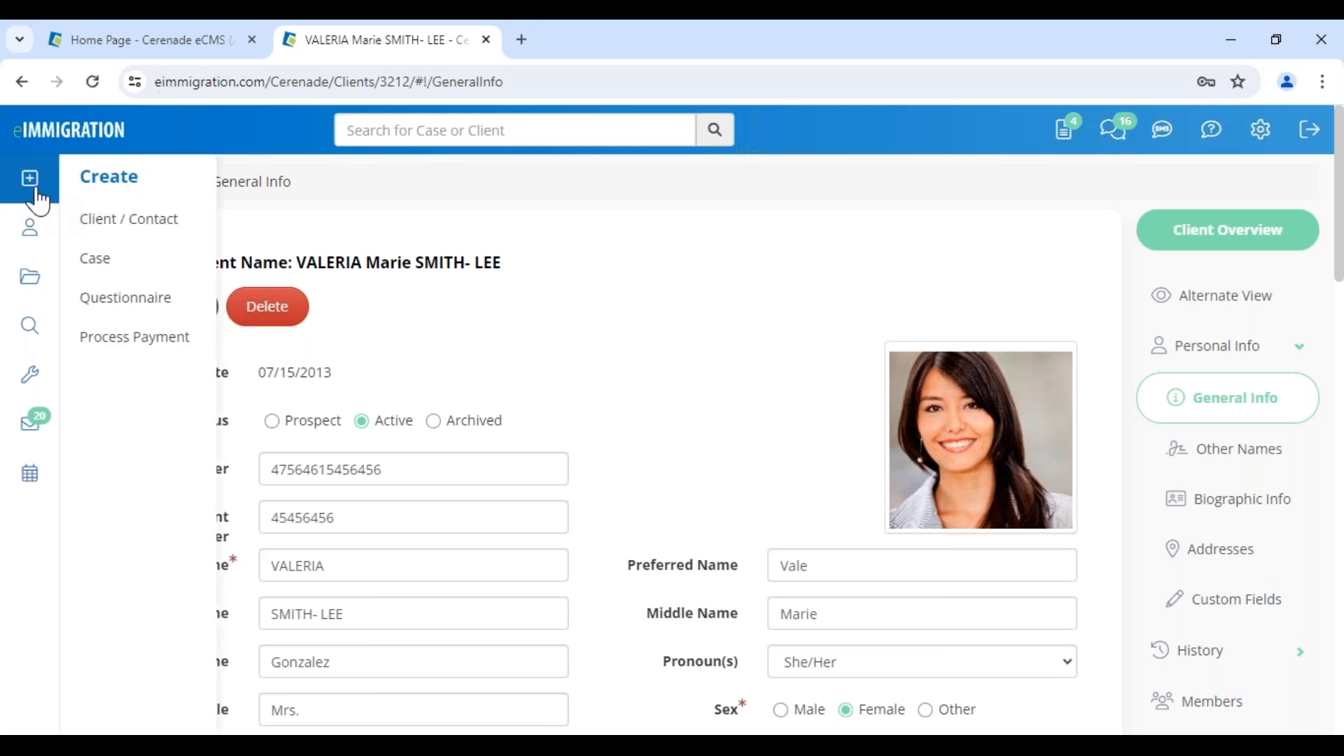
pyautogui.click(145, 308)
pyautogui.click(203, 270)
pyautogui.click(201, 373)
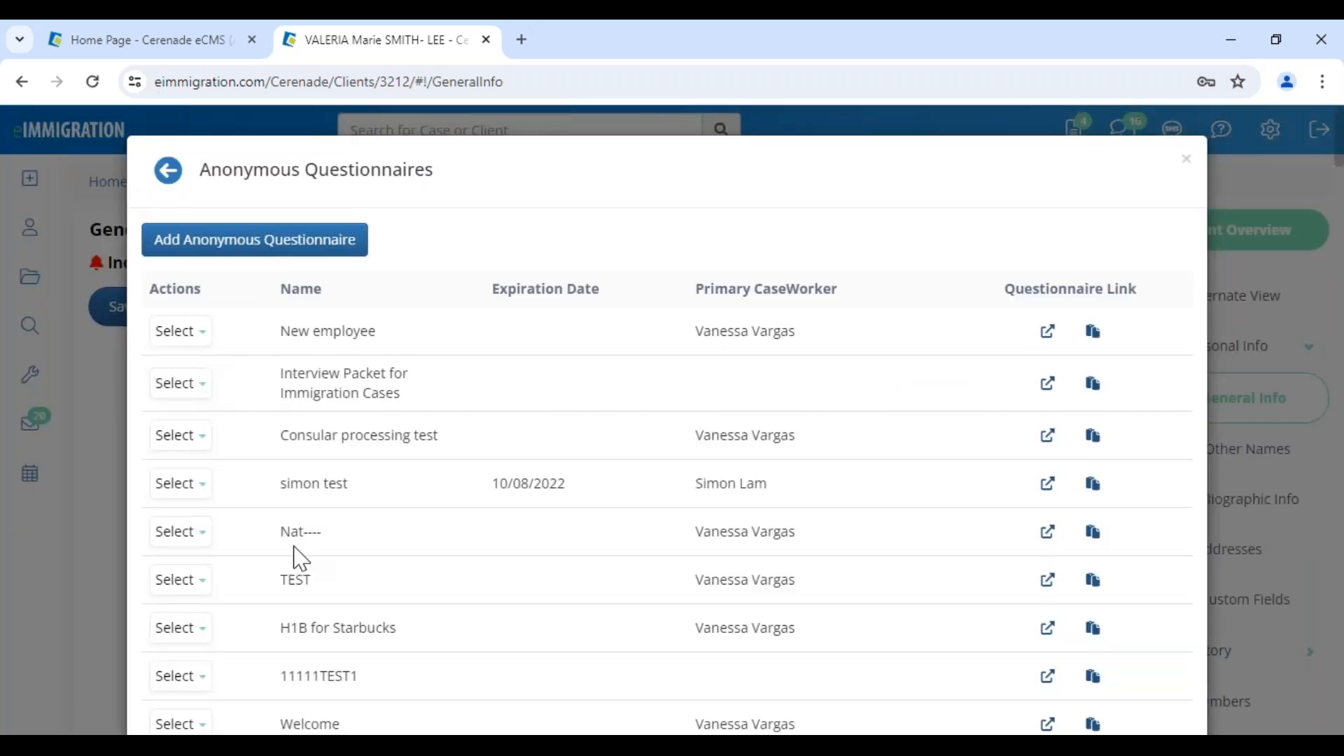
# Examine the "H1B for Starbucks" and "Welcome" entries in the anonymous questionnaires, then close the list.
pyautogui.moveTo(279, 628); pyautogui.dragTo(404, 644)
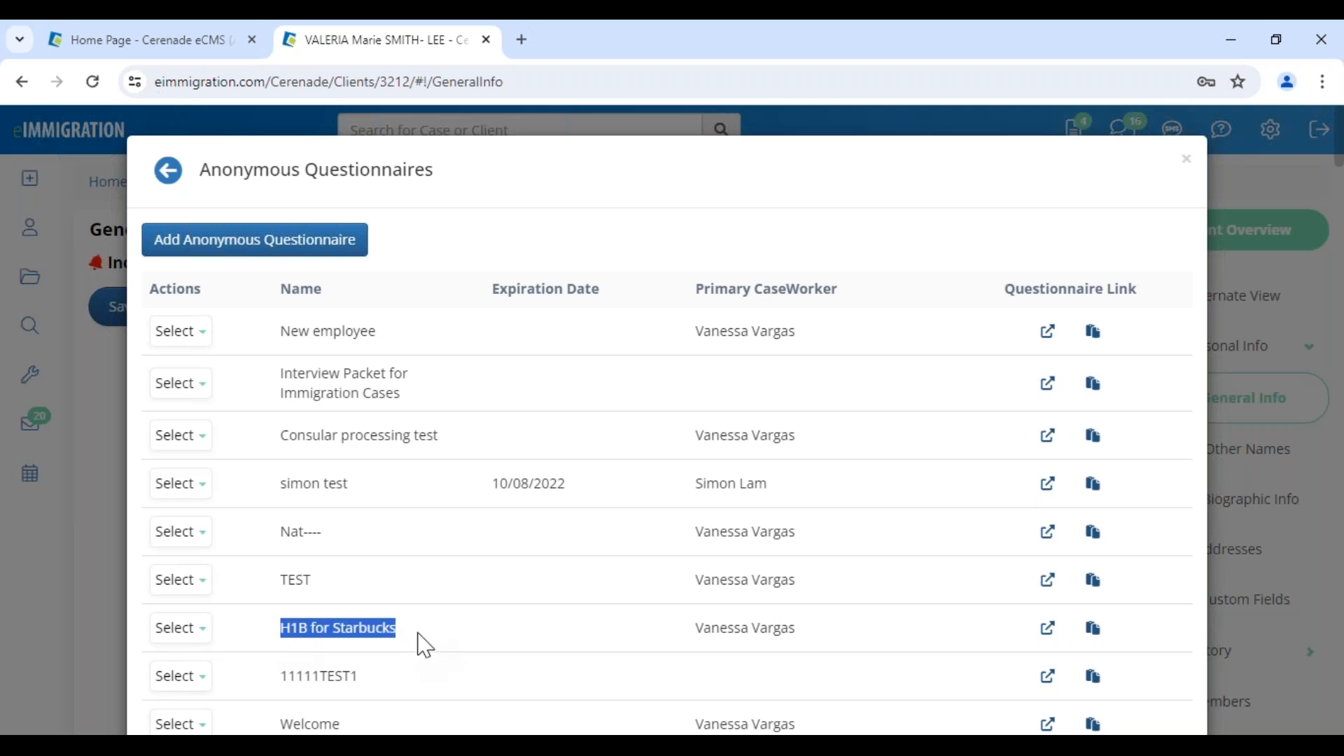
pyautogui.click(425, 644)
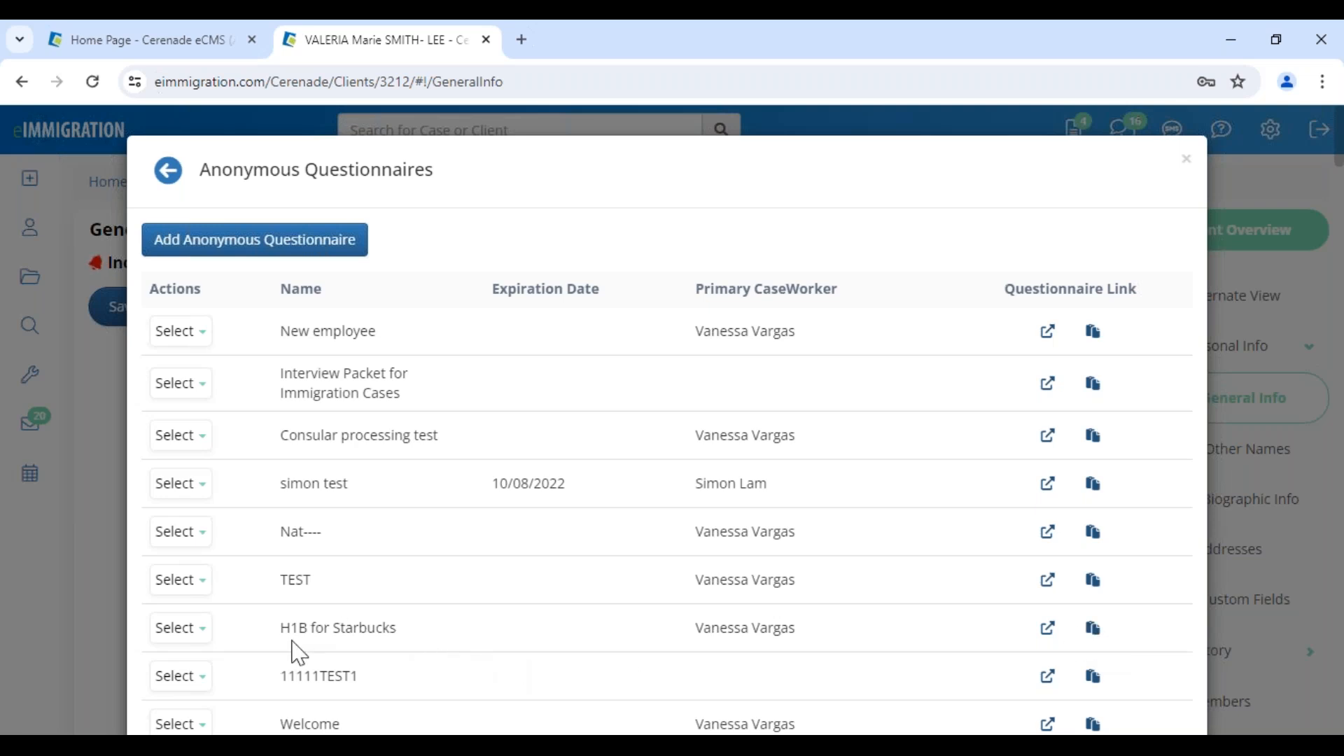
pyautogui.scroll(-3, 300, 630)
pyautogui.moveTo(281, 531); pyautogui.dragTo(358, 548)
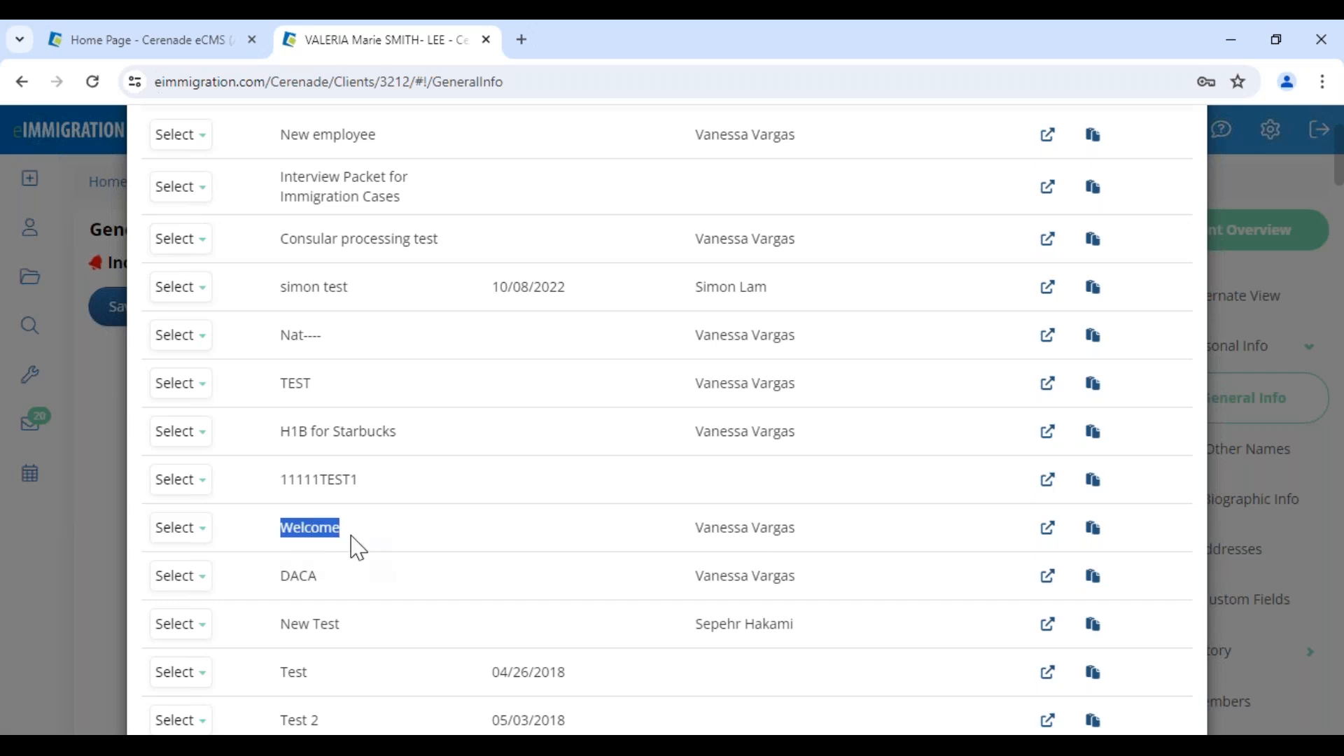
pyautogui.click(358, 548)
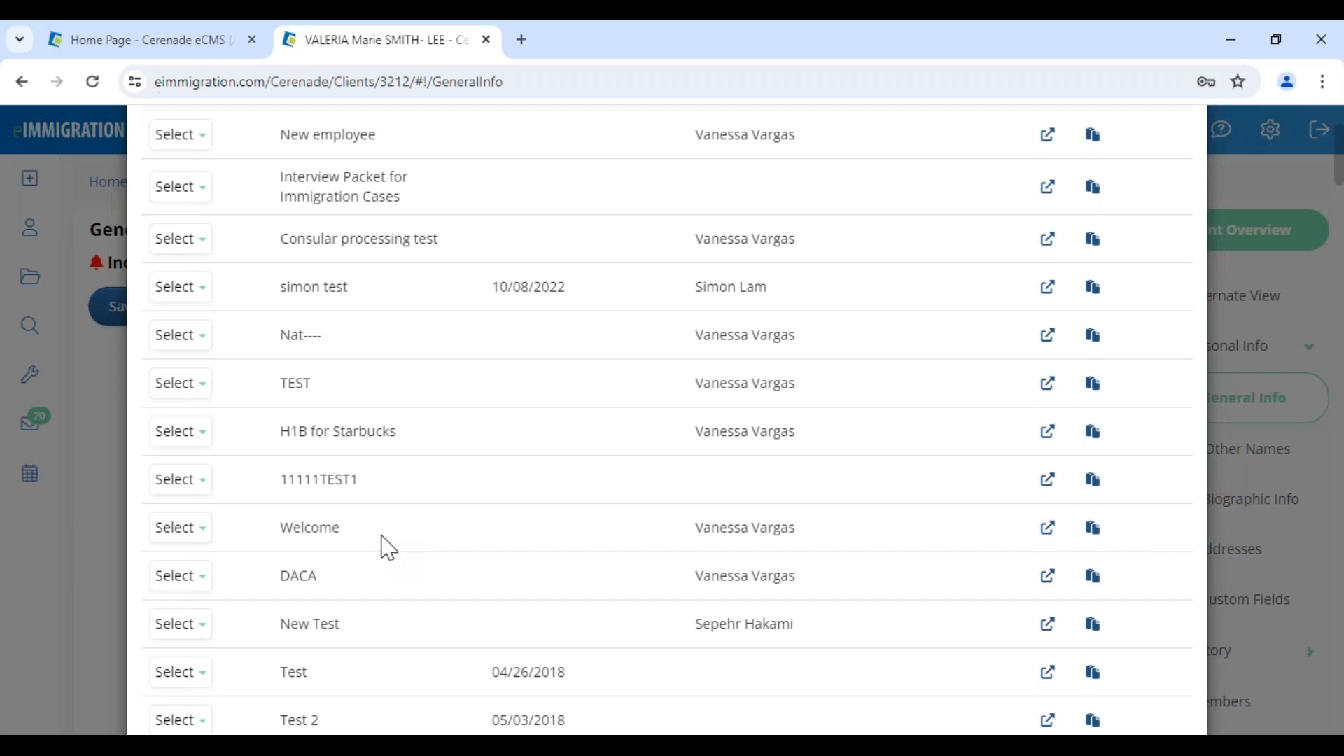
pyautogui.scroll(3, 775, 550)
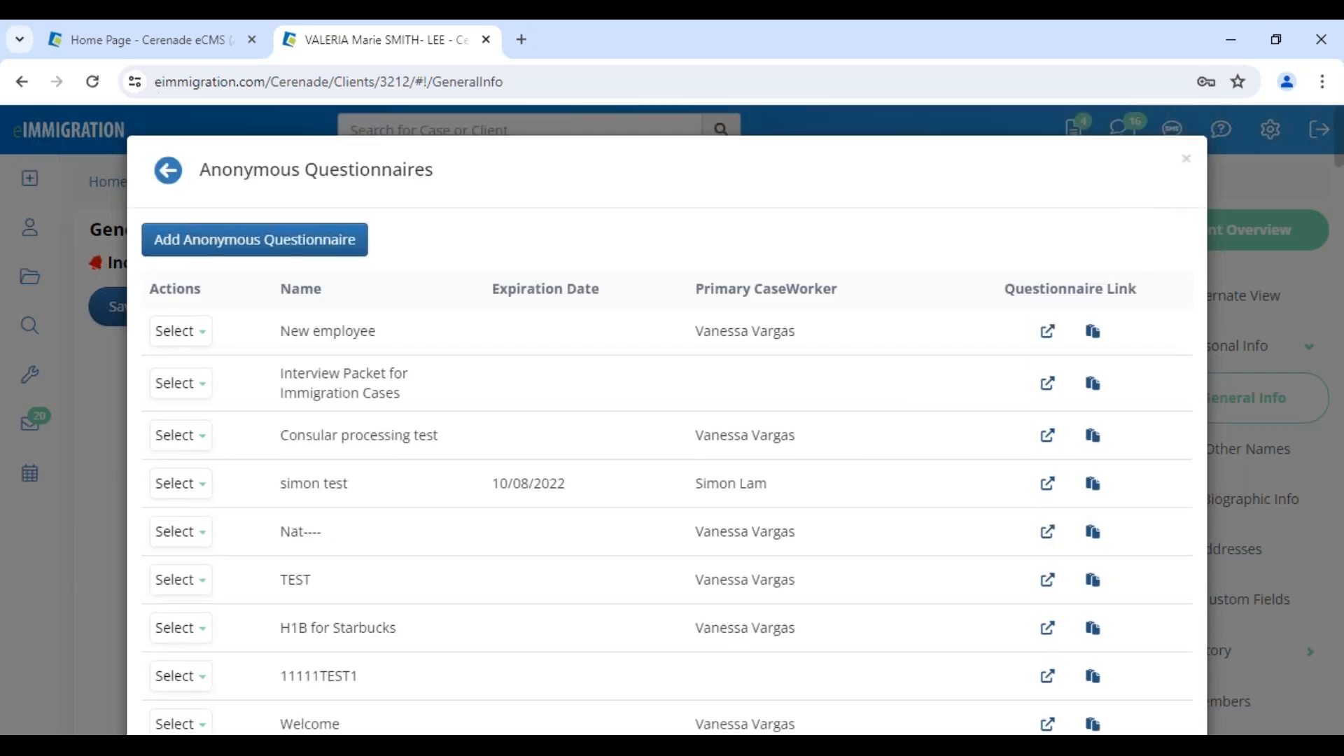
pyautogui.click(1185, 162)
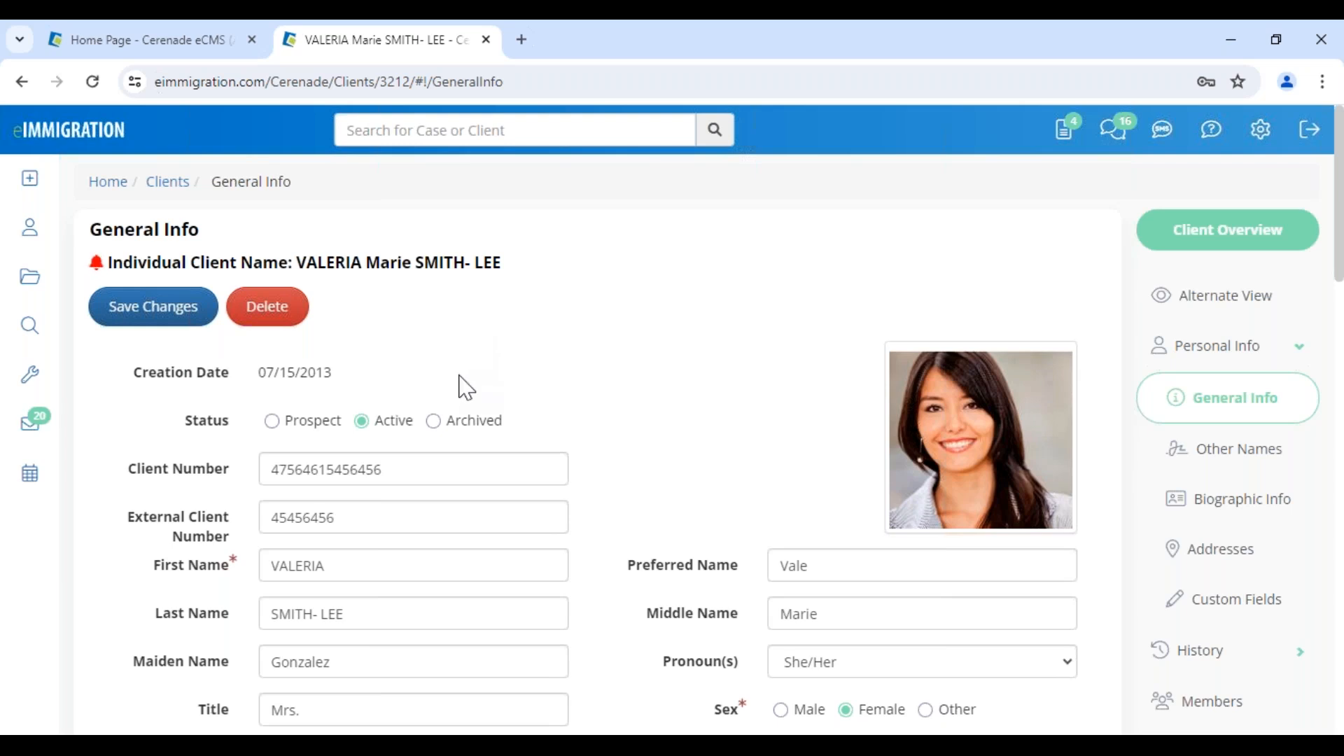
# Look over the Administrator home page in the other browser tab and return to the client's profile.
pyautogui.click(138, 42)
pyautogui.moveTo(35, 228); pyautogui.dragTo(154, 231)
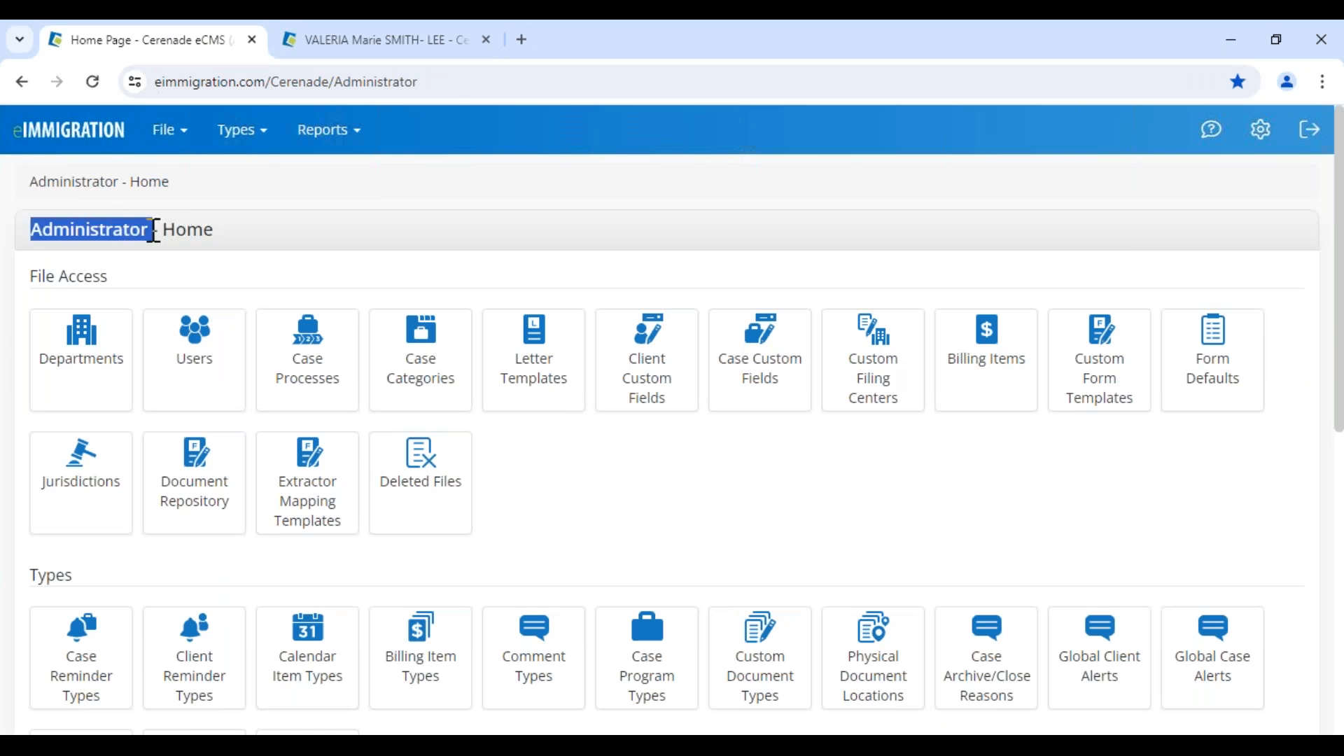
pyautogui.click(245, 262)
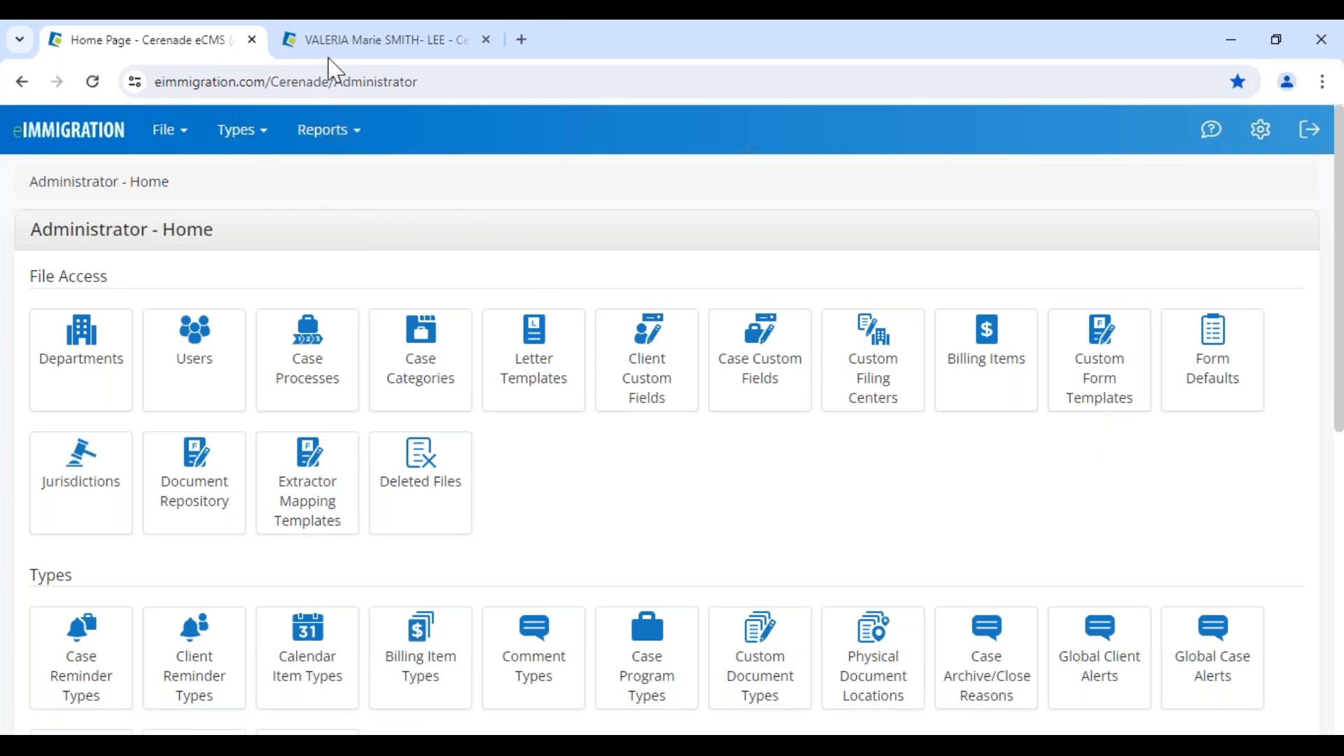
pyautogui.click(346, 39)
pyautogui.click(144, 38)
pyautogui.moveTo(30, 231); pyautogui.dragTo(240, 255)
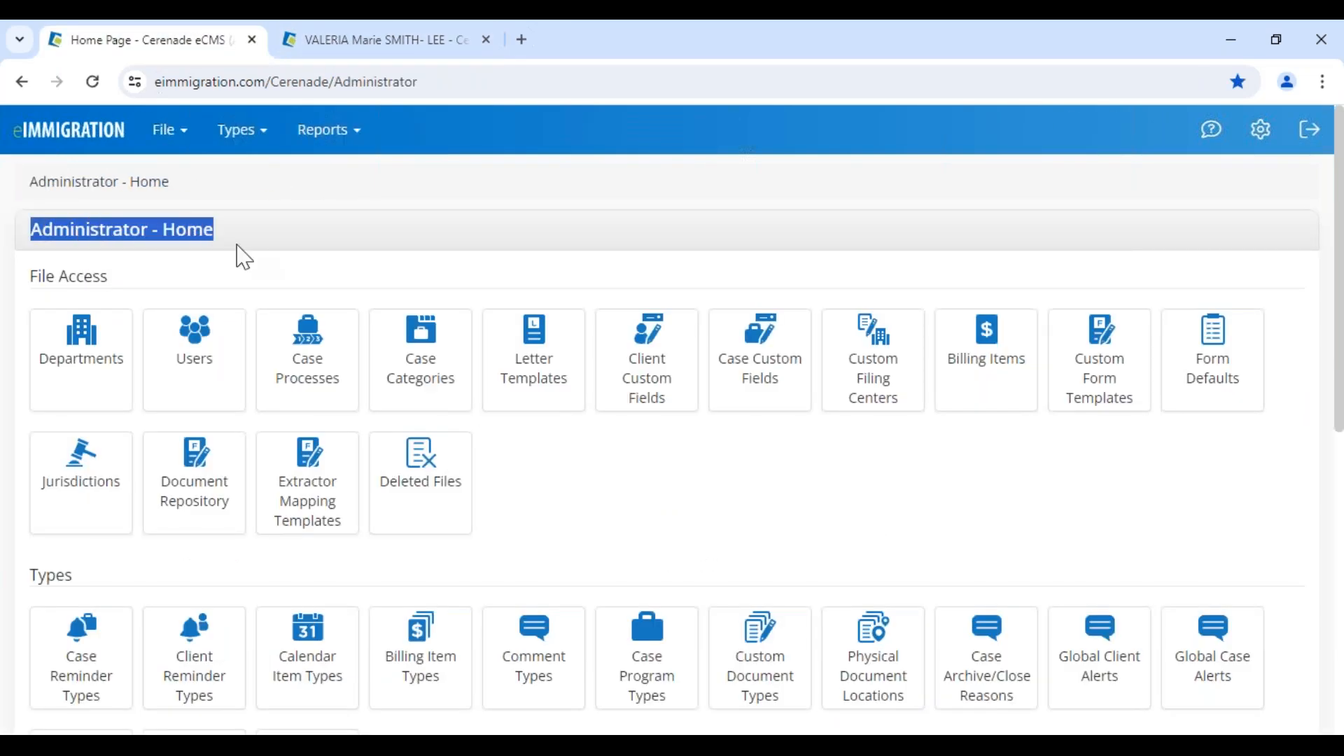
pyautogui.click(329, 45)
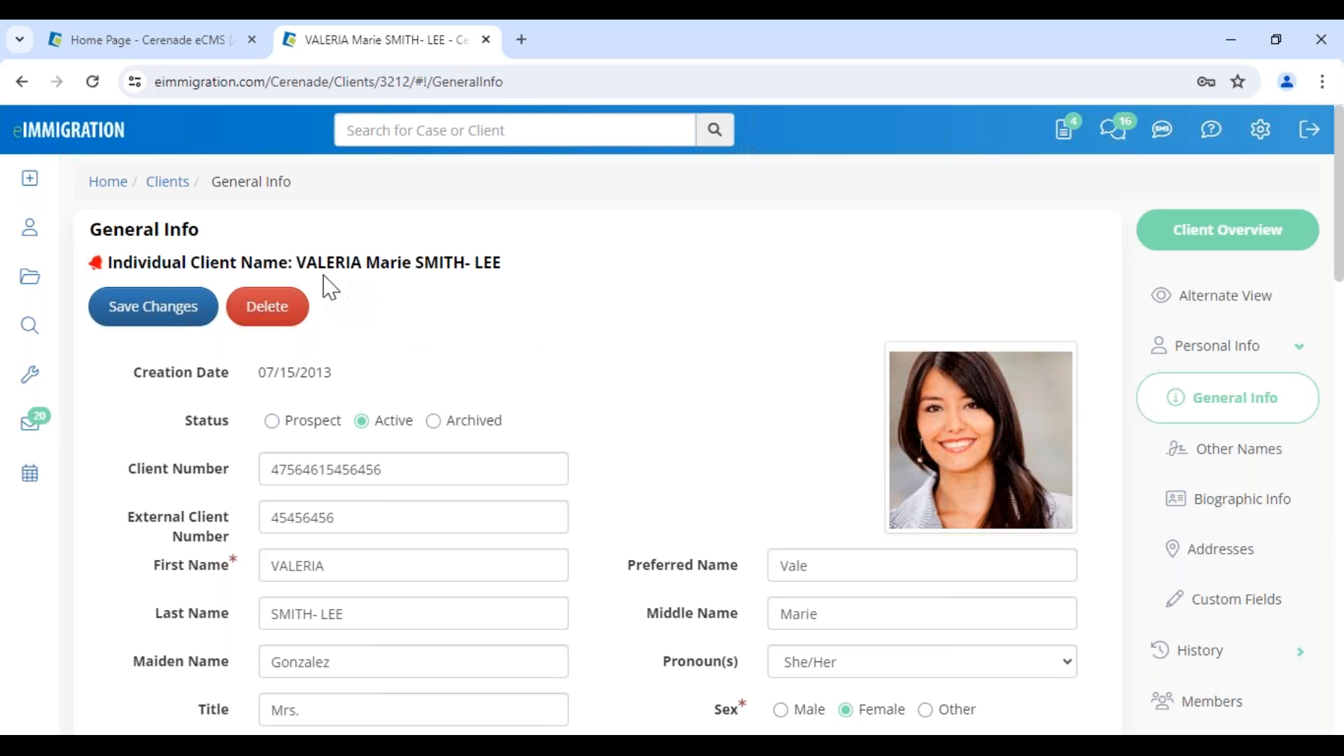
# Review the client's General Info fields and save the changes to the profile.
pyautogui.moveTo(295, 261); pyautogui.dragTo(645, 270)
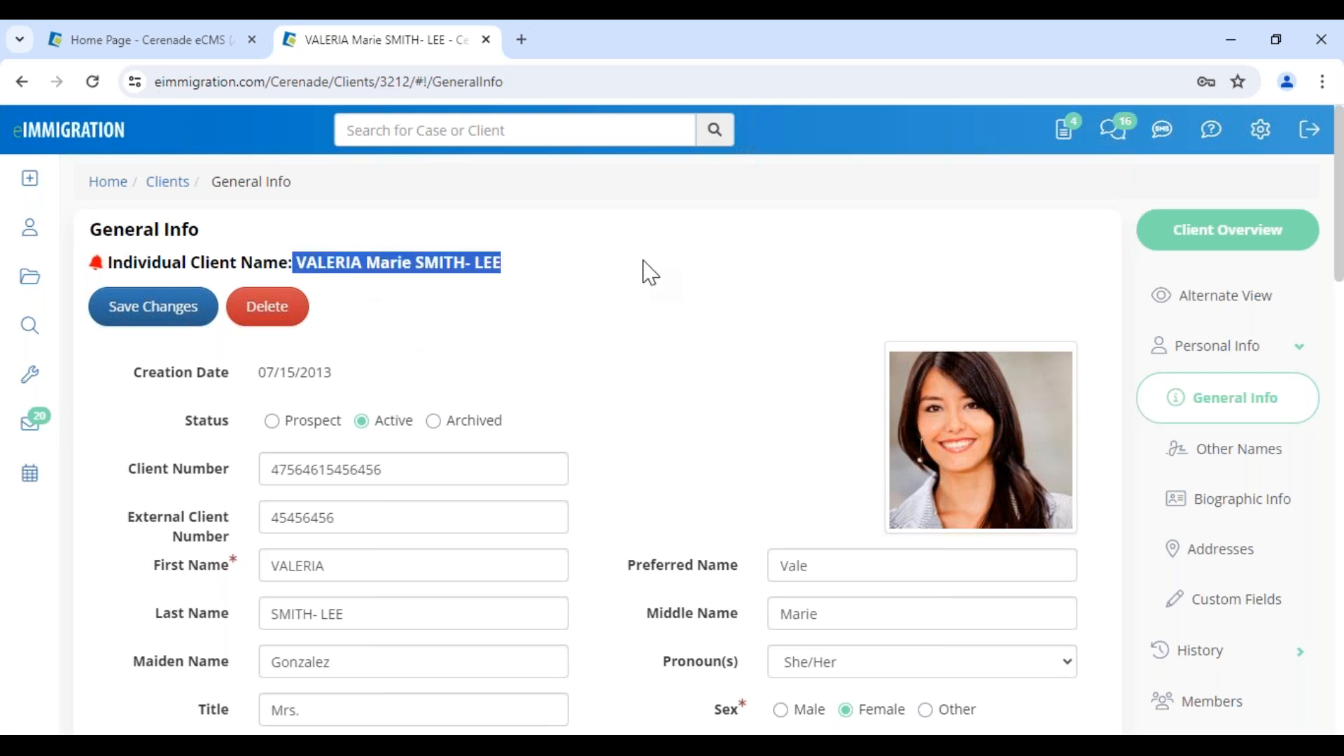
pyautogui.click(705, 425)
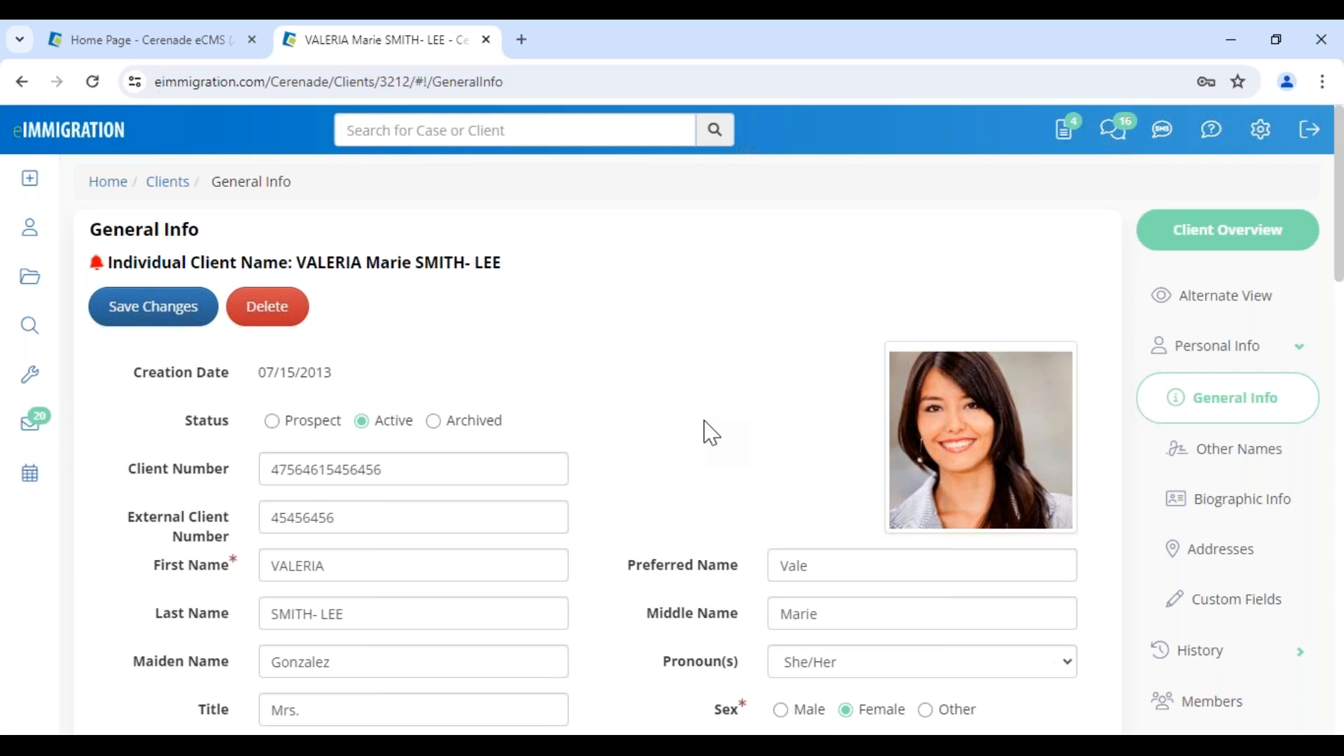
pyautogui.scroll(-6, 711, 432)
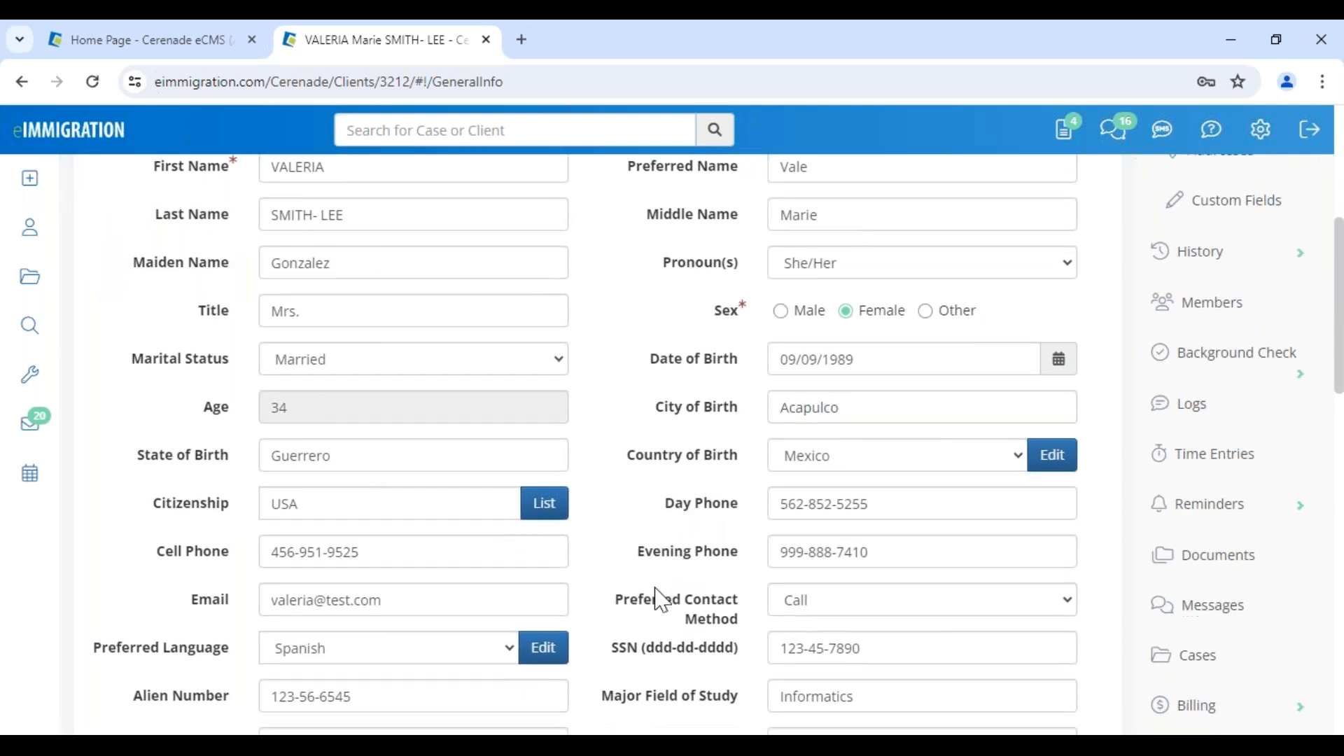
pyautogui.scroll(-3, 661, 600)
pyautogui.scroll(9, 662, 600)
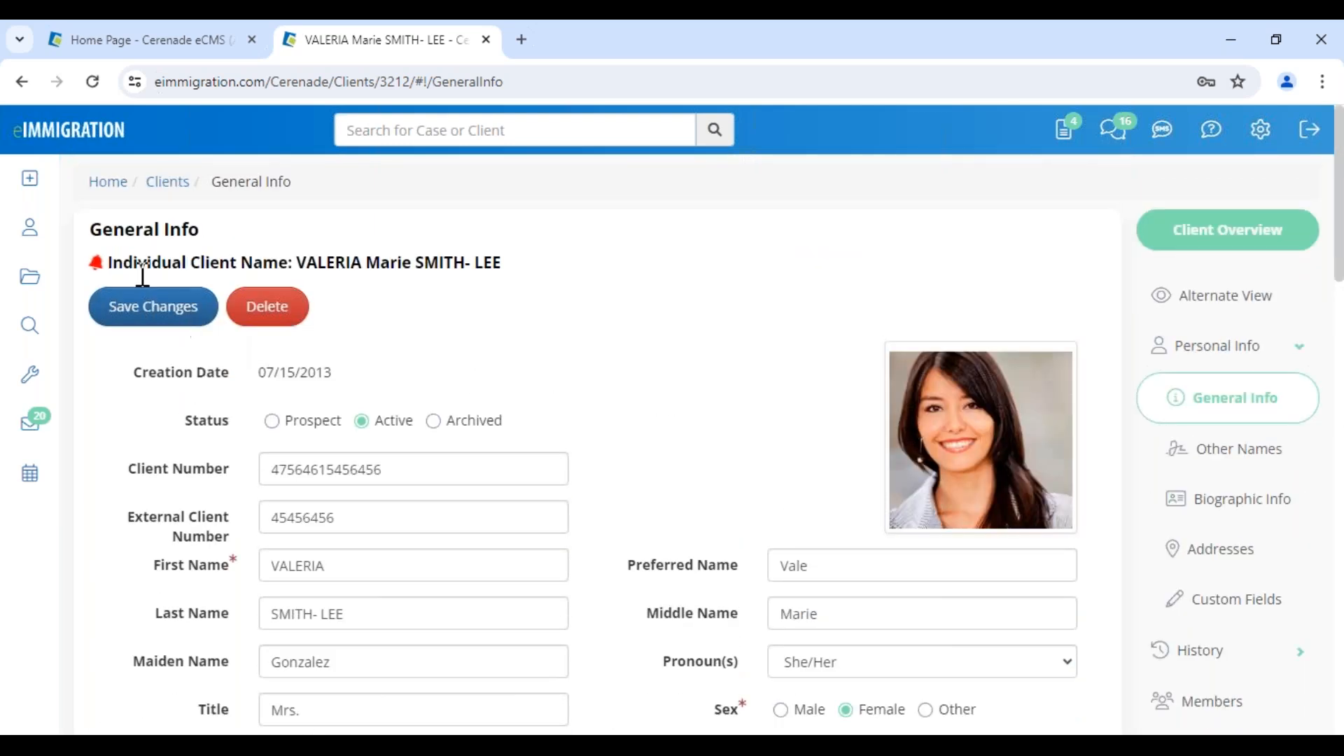
pyautogui.click(158, 315)
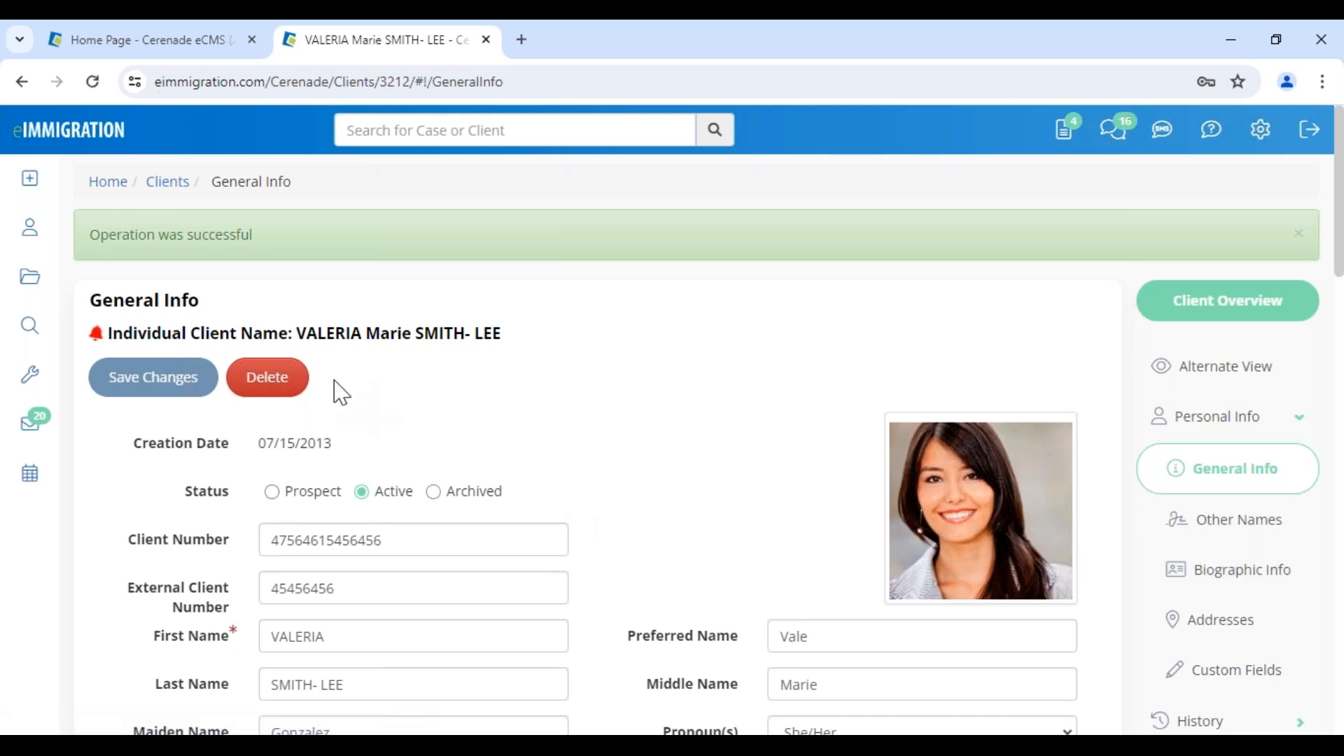
# Open the client's Members page and examine the relationships of the linked members, such as spouse, father and joint sponsor.
pyautogui.scroll(-3, 1155, 621)
pyautogui.click(1225, 591)
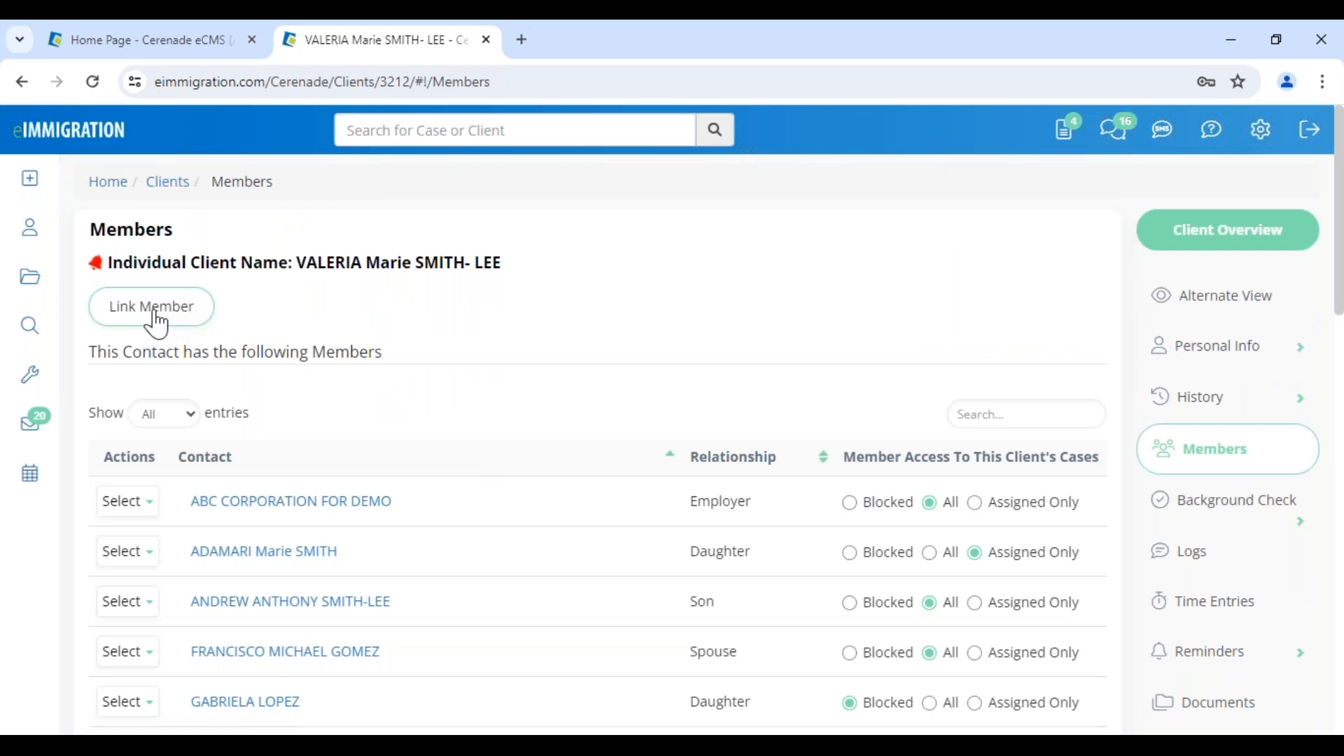
pyautogui.moveTo(685, 602); pyautogui.dragTo(716, 604)
pyautogui.moveTo(690, 652); pyautogui.dragTo(756, 678)
pyautogui.scroll(-4, 754, 672)
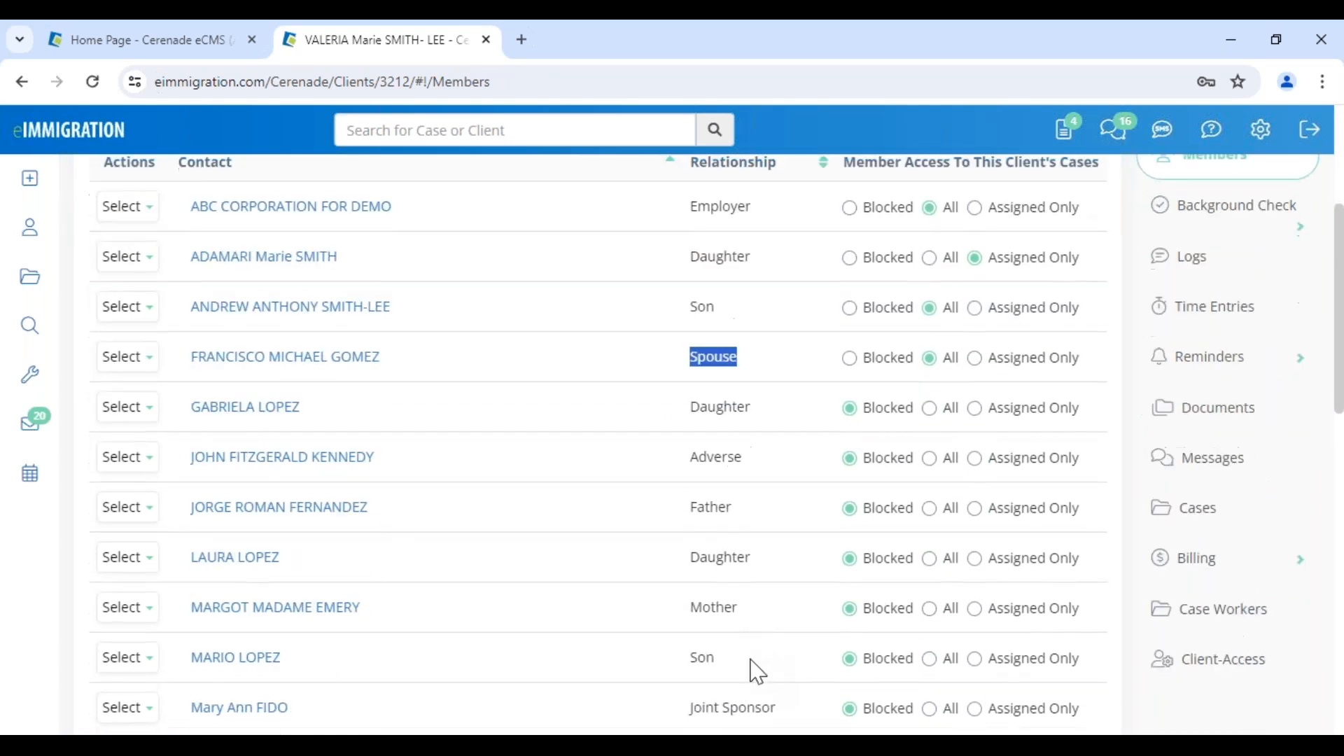
pyautogui.moveTo(684, 534); pyautogui.dragTo(741, 546)
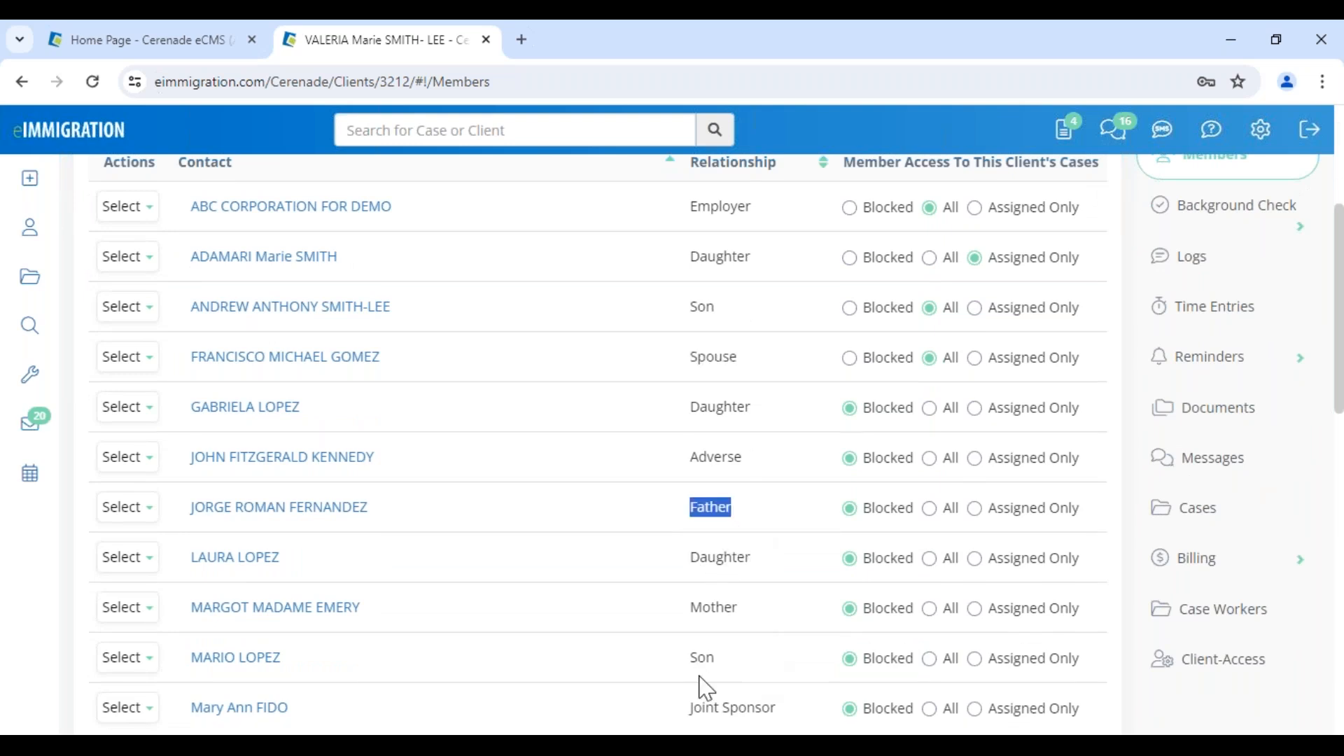
pyautogui.click(700, 709)
pyautogui.moveTo(693, 704); pyautogui.dragTo(784, 714)
pyautogui.scroll(4, 712, 504)
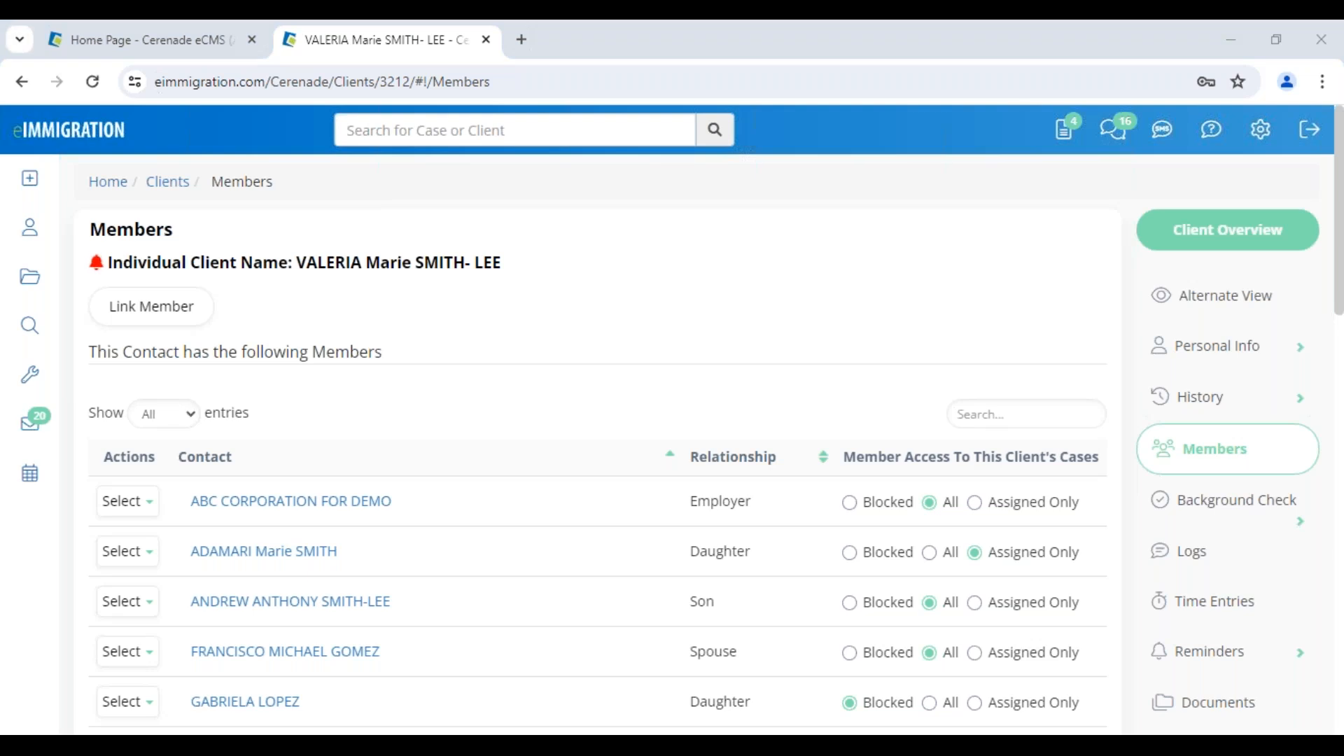
# Examine the client's name on the Members page and the employer and daughter relationships listed for the linked contacts.
pyautogui.moveTo(297, 263); pyautogui.dragTo(570, 278)
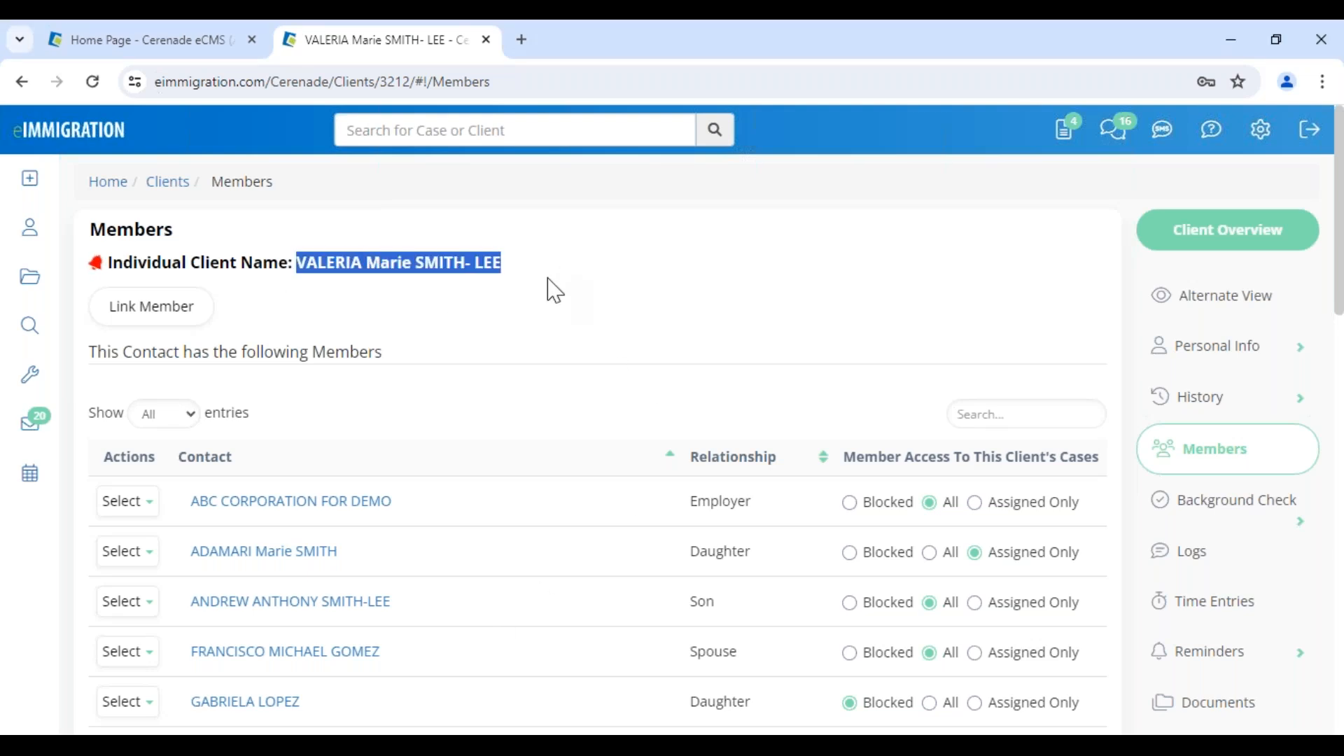
pyautogui.click(553, 289)
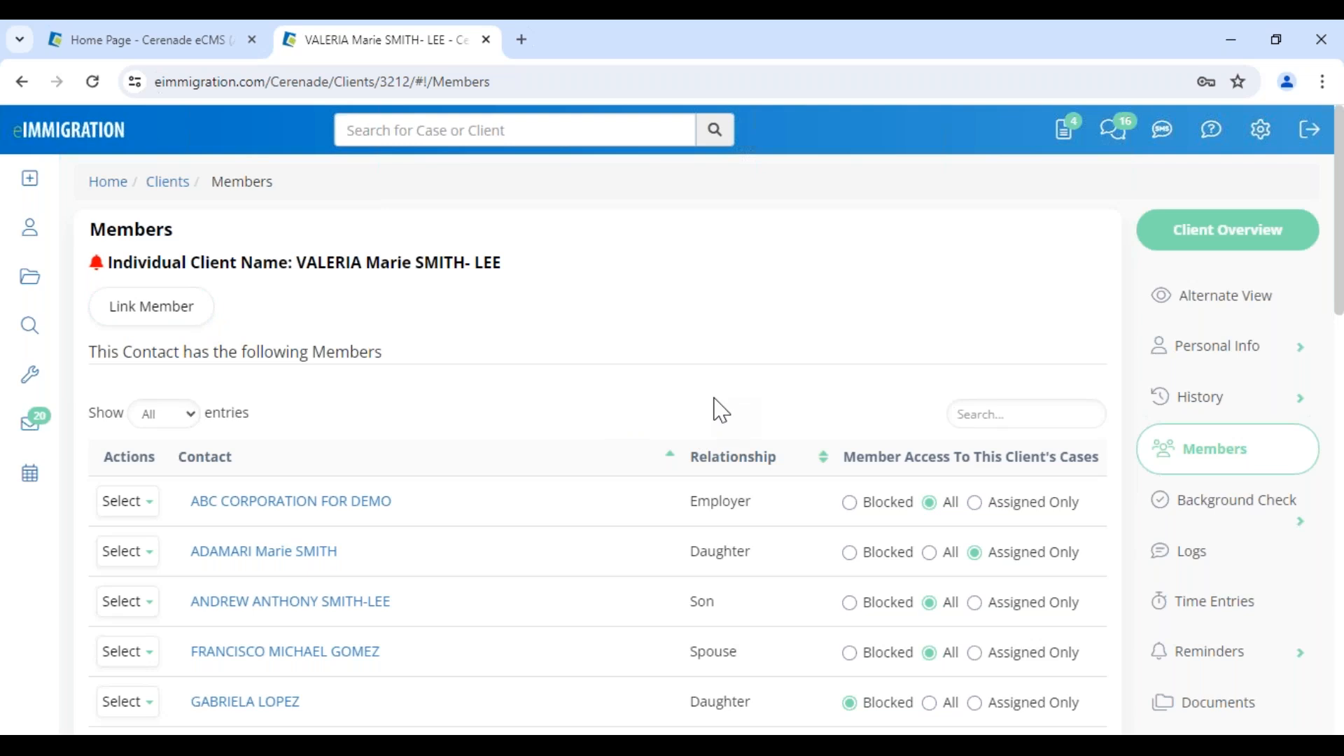
pyautogui.doubleClick(314, 343)
pyautogui.click(476, 425)
pyautogui.moveTo(294, 265); pyautogui.dragTo(569, 284)
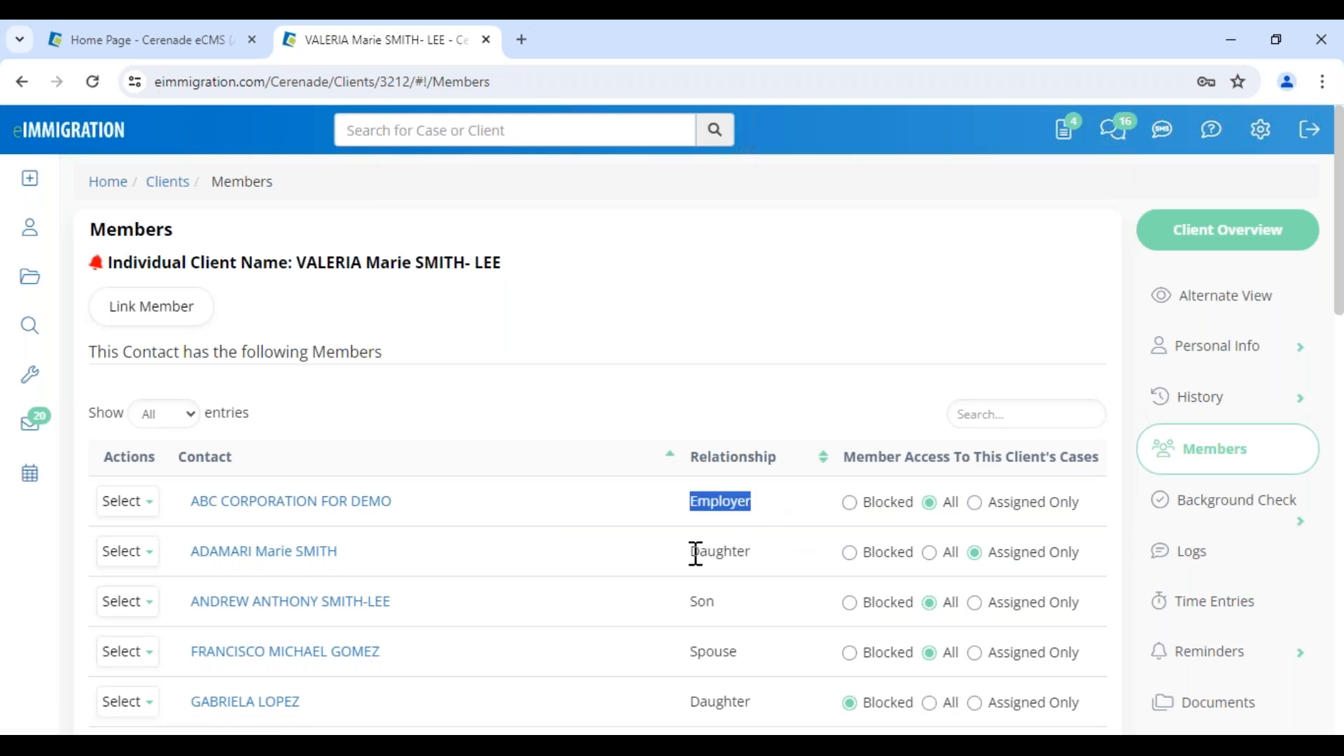
pyautogui.moveTo(693, 553); pyautogui.dragTo(760, 553)
pyautogui.click(629, 368)
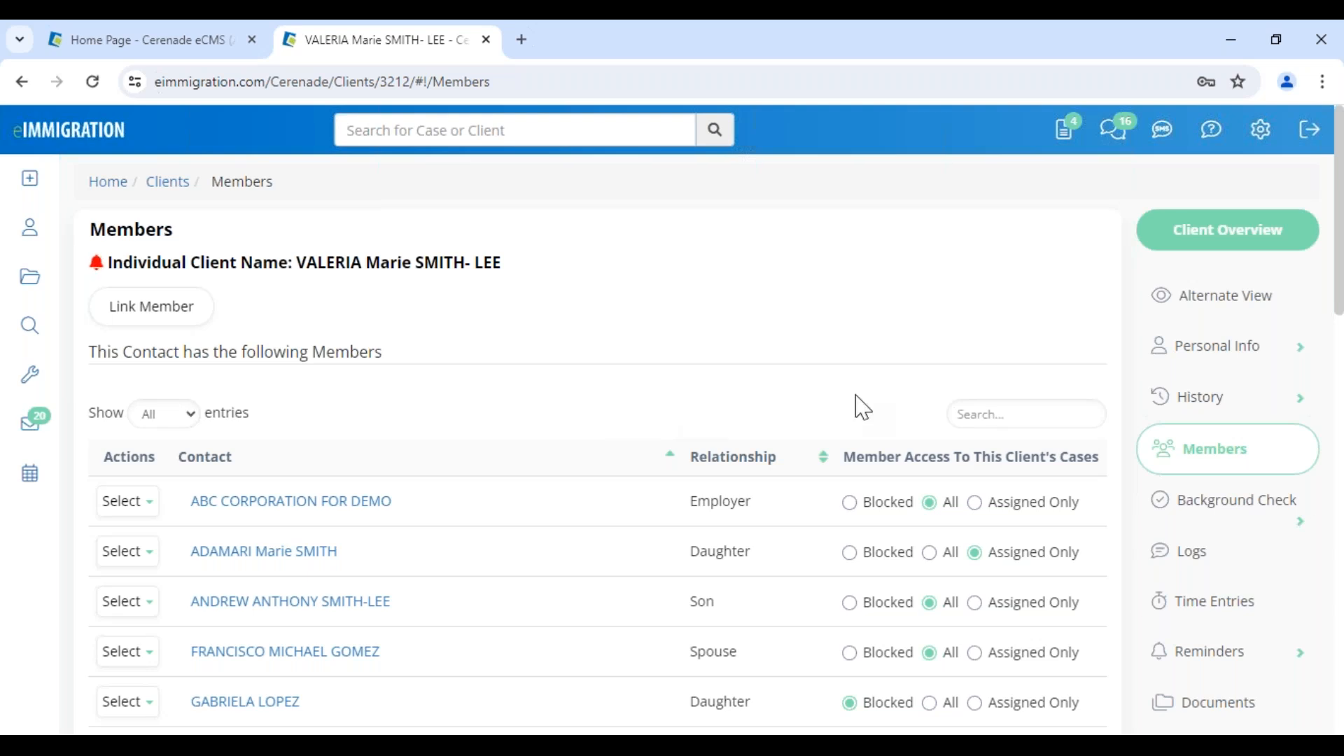
# Open the client's Cases page and start the Create Case Wizard for this client.
pyautogui.scroll(-4, 1269, 609)
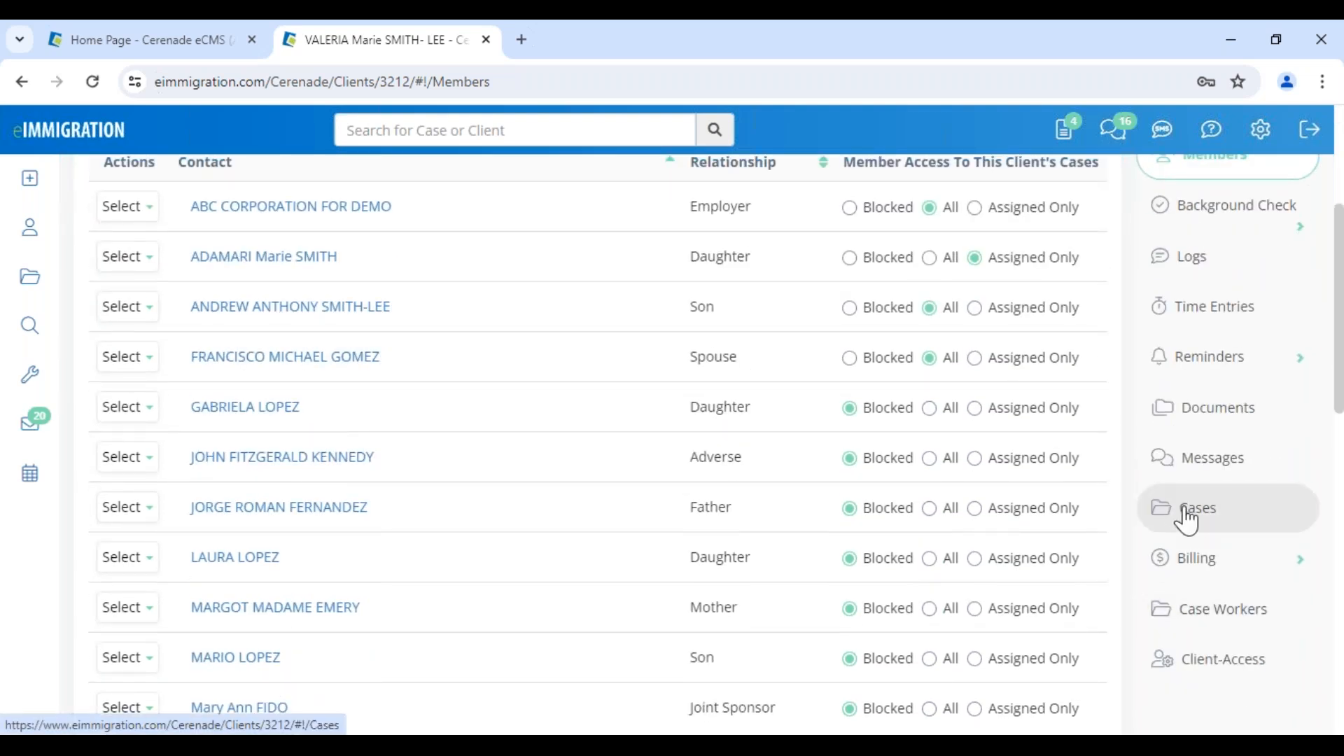
pyautogui.click(1216, 522)
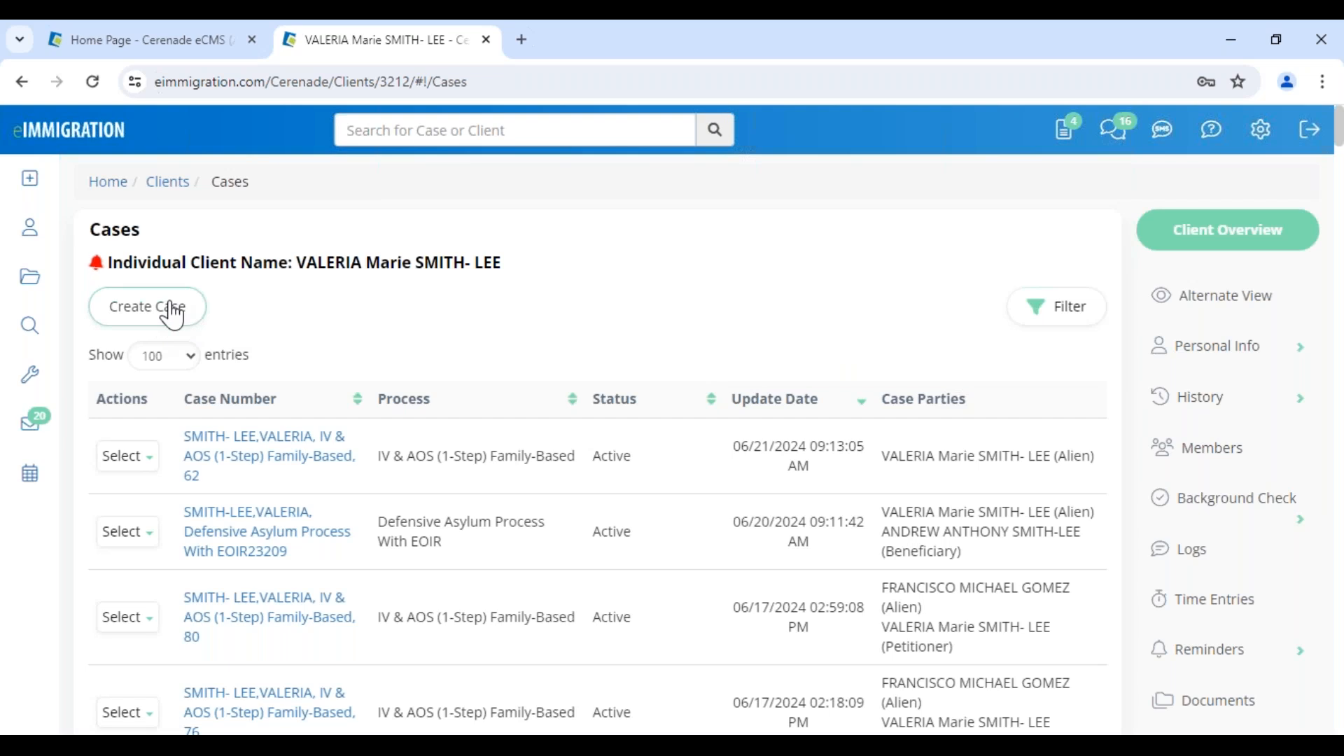
pyautogui.click(173, 317)
pyautogui.moveTo(203, 173); pyautogui.dragTo(329, 187)
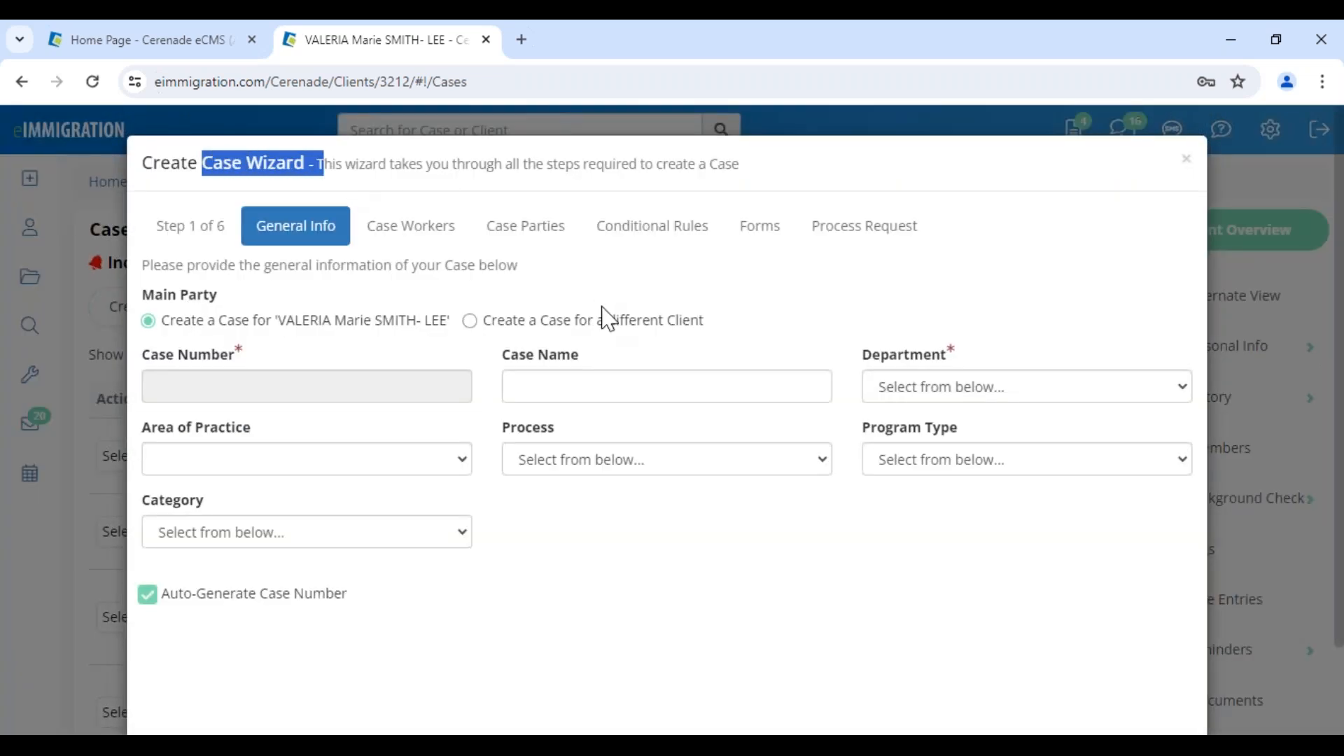
pyautogui.click(784, 343)
# Set department Law Office of Cerenade California, LLC (Inglewood), process IV & AOS (1-Step) Family-Based, program type Adjustment of Status and category Family Based.
pyautogui.click(939, 395)
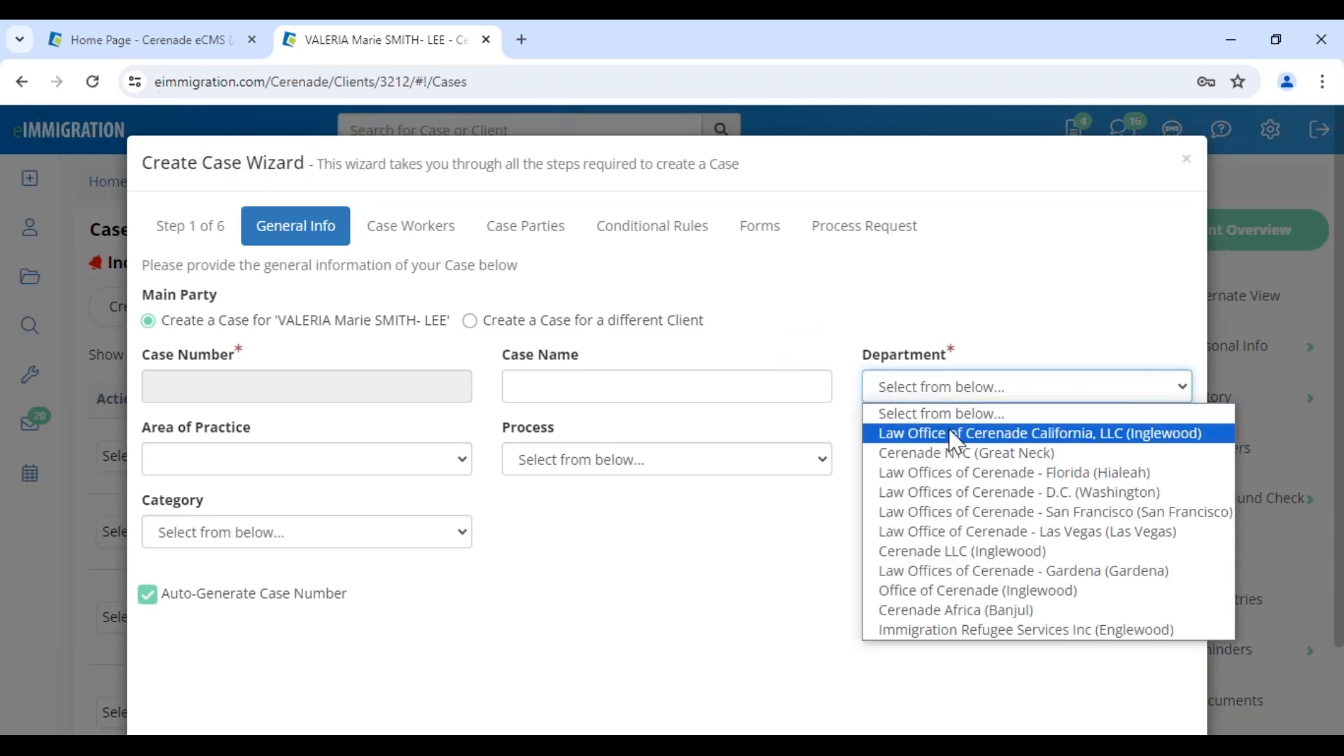
pyautogui.click(956, 435)
pyautogui.click(663, 466)
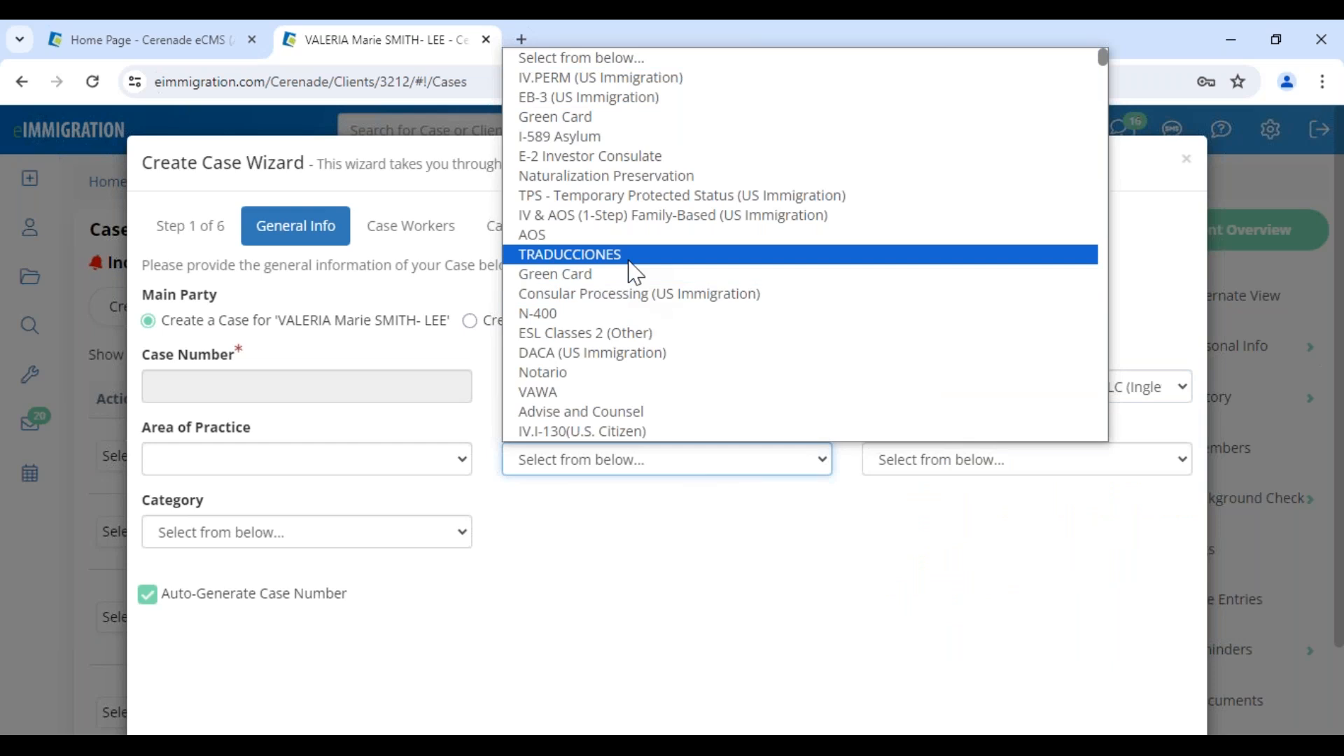
pyautogui.click(620, 217)
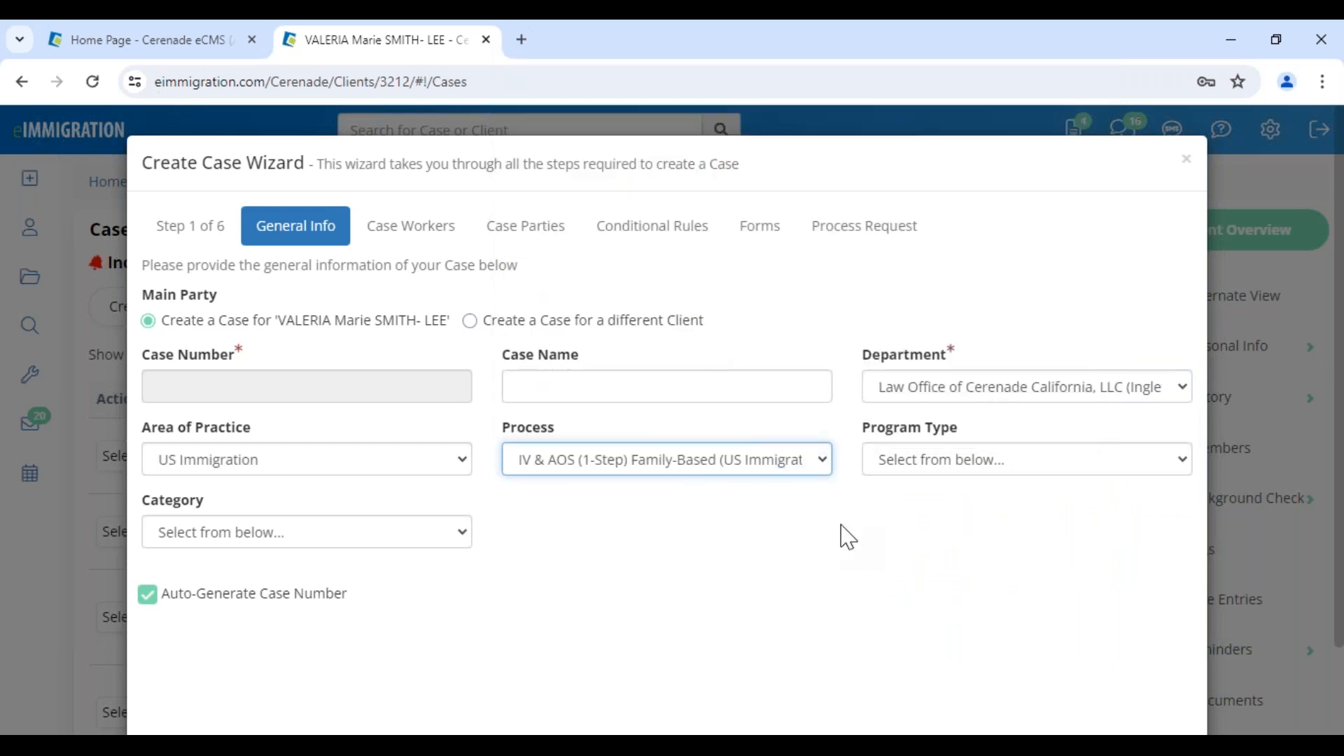
pyautogui.click(932, 464)
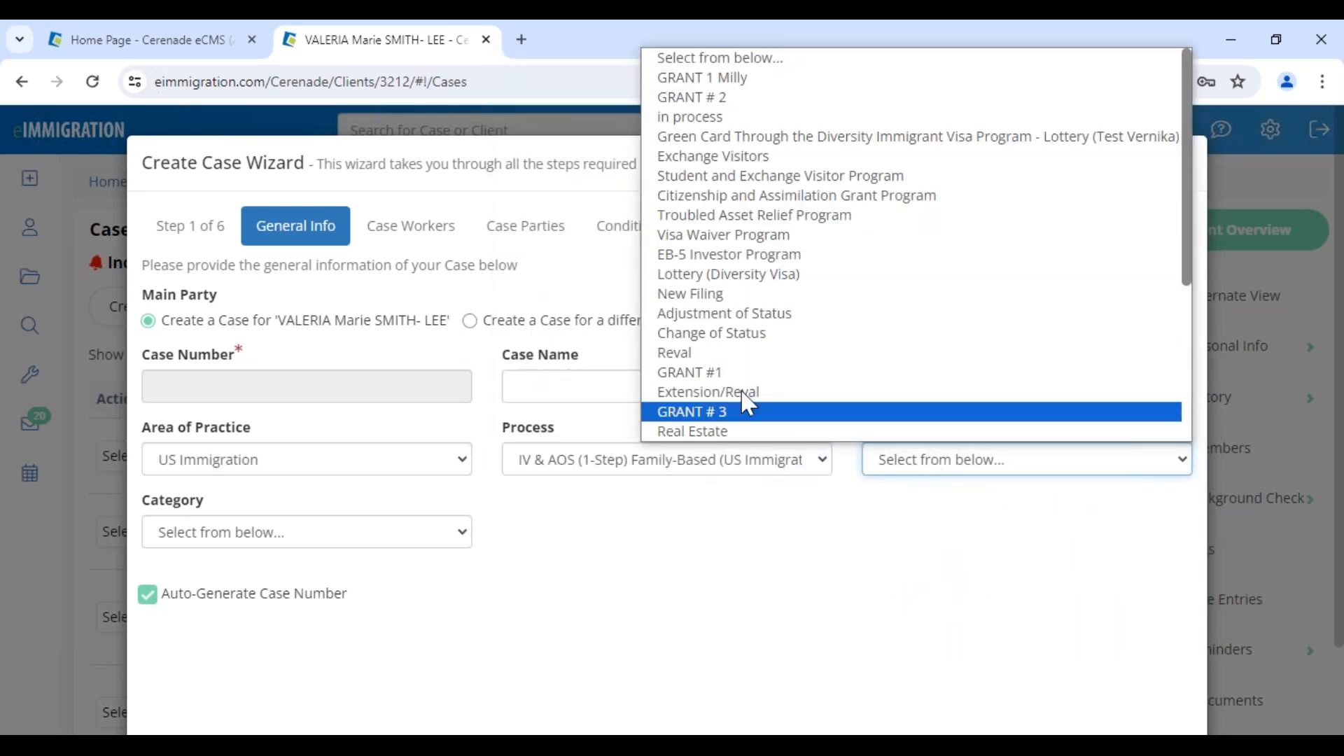
pyautogui.click(728, 313)
pyautogui.click(279, 533)
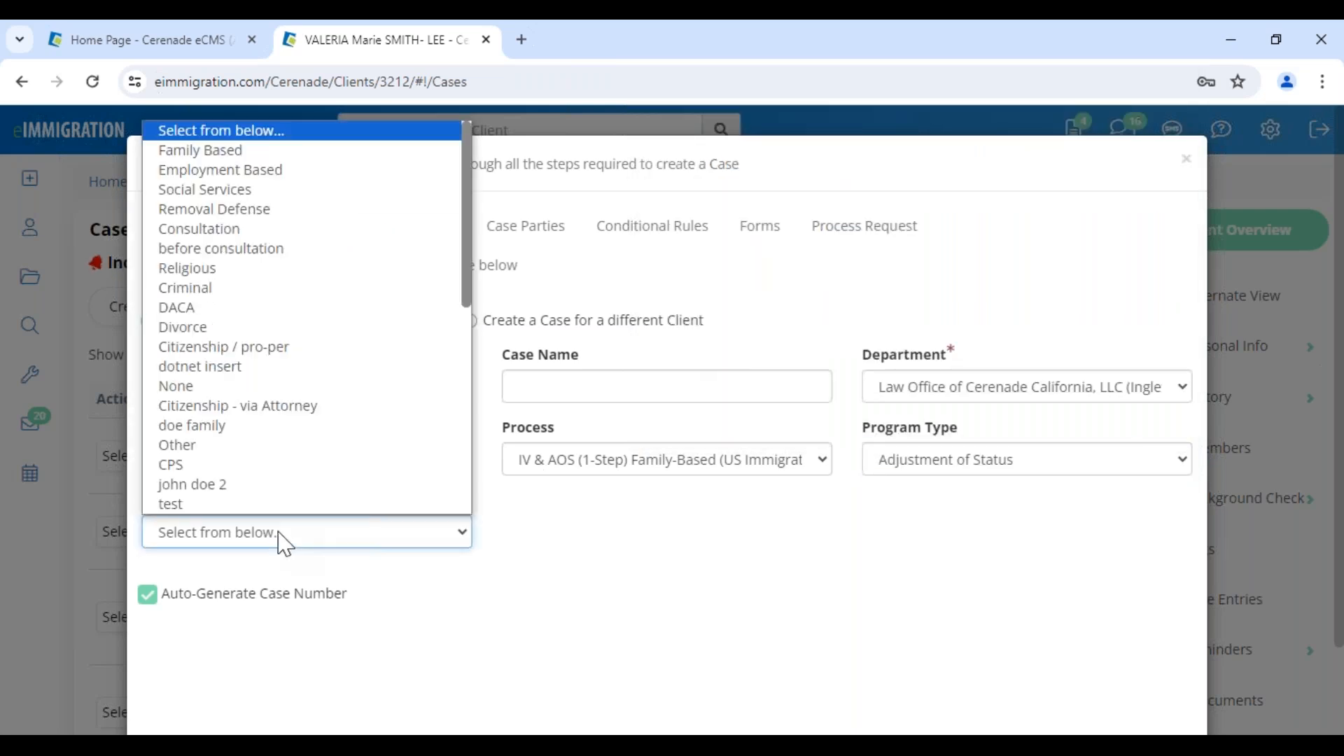
pyautogui.click(250, 156)
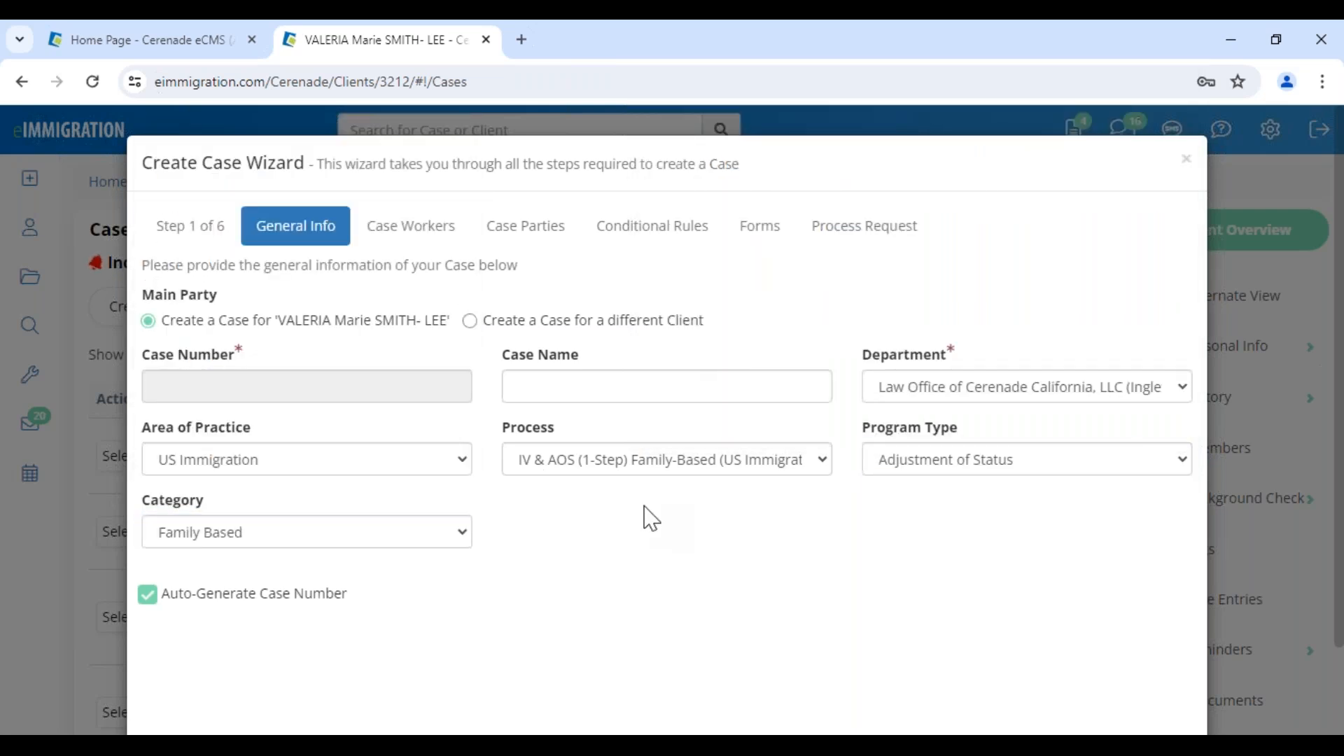
# Look through the available Category and Area of Practice options without changing either selection.
pyautogui.click(294, 541)
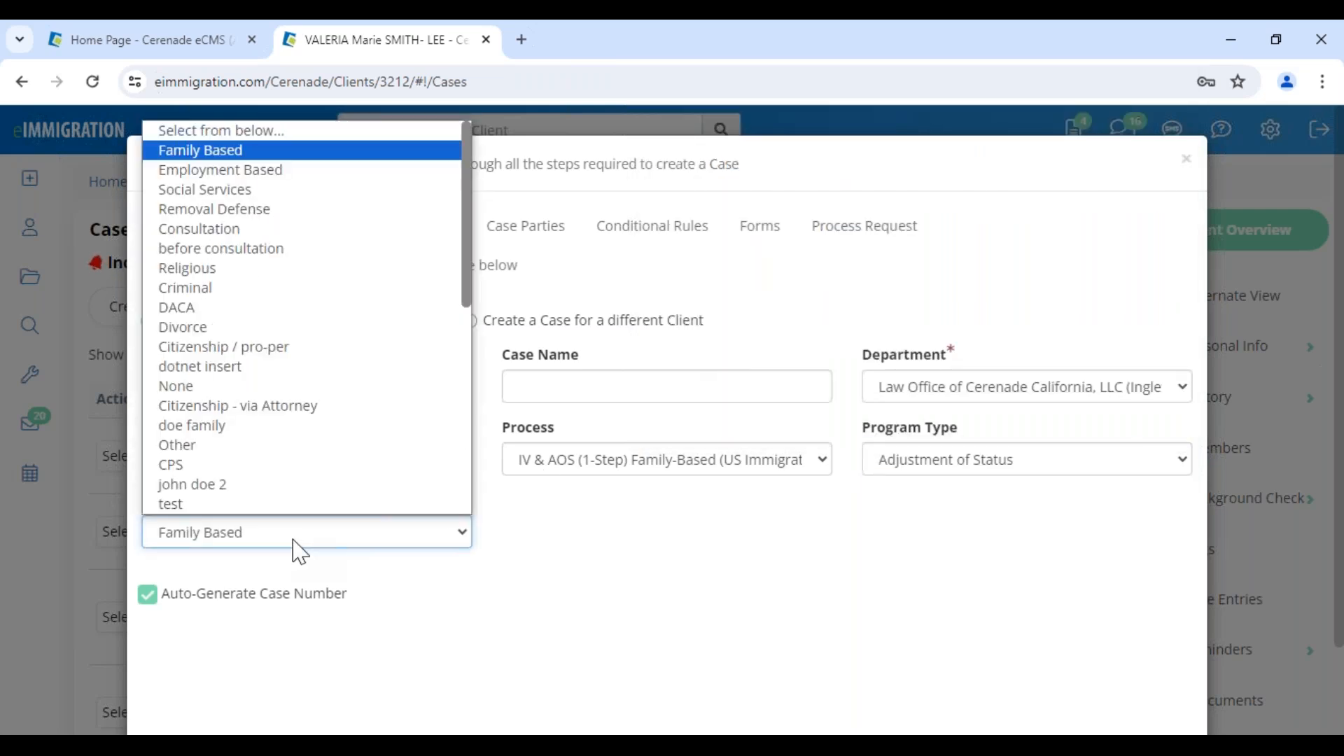
pyautogui.click(534, 606)
pyautogui.click(210, 471)
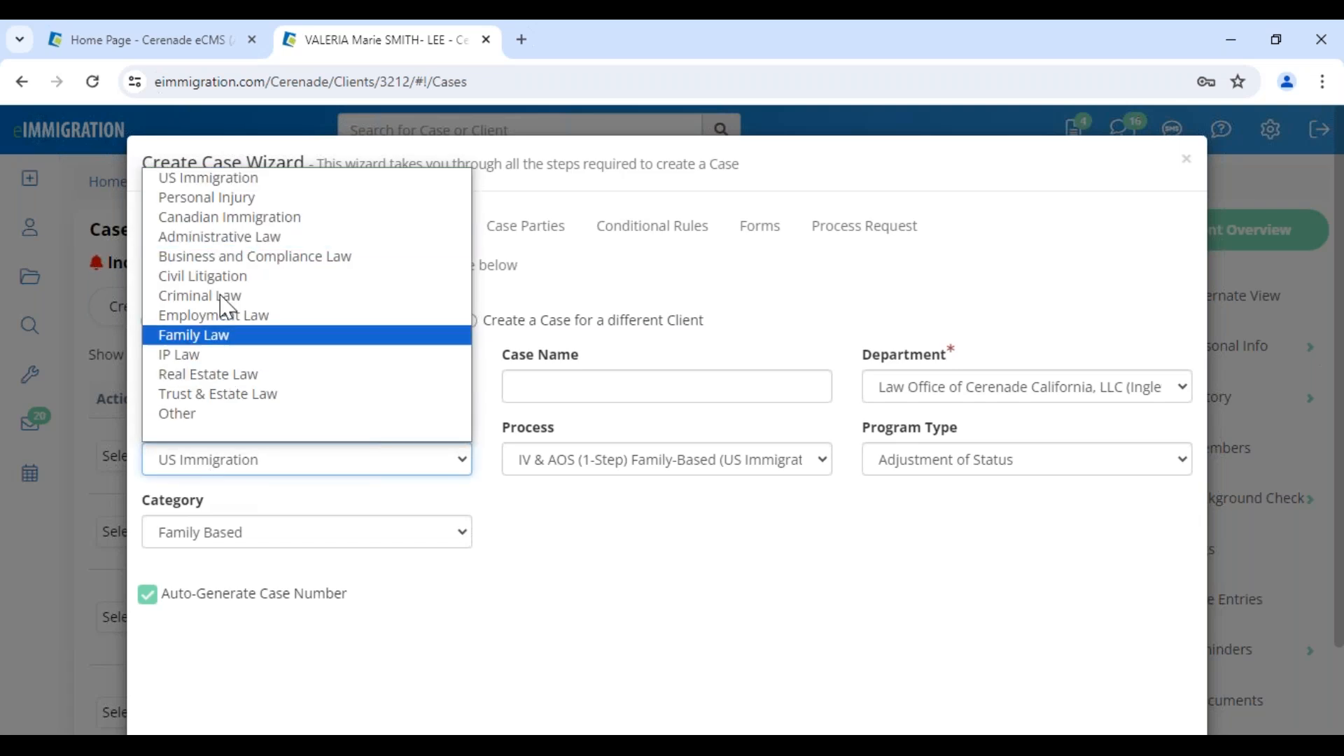
pyautogui.click(622, 596)
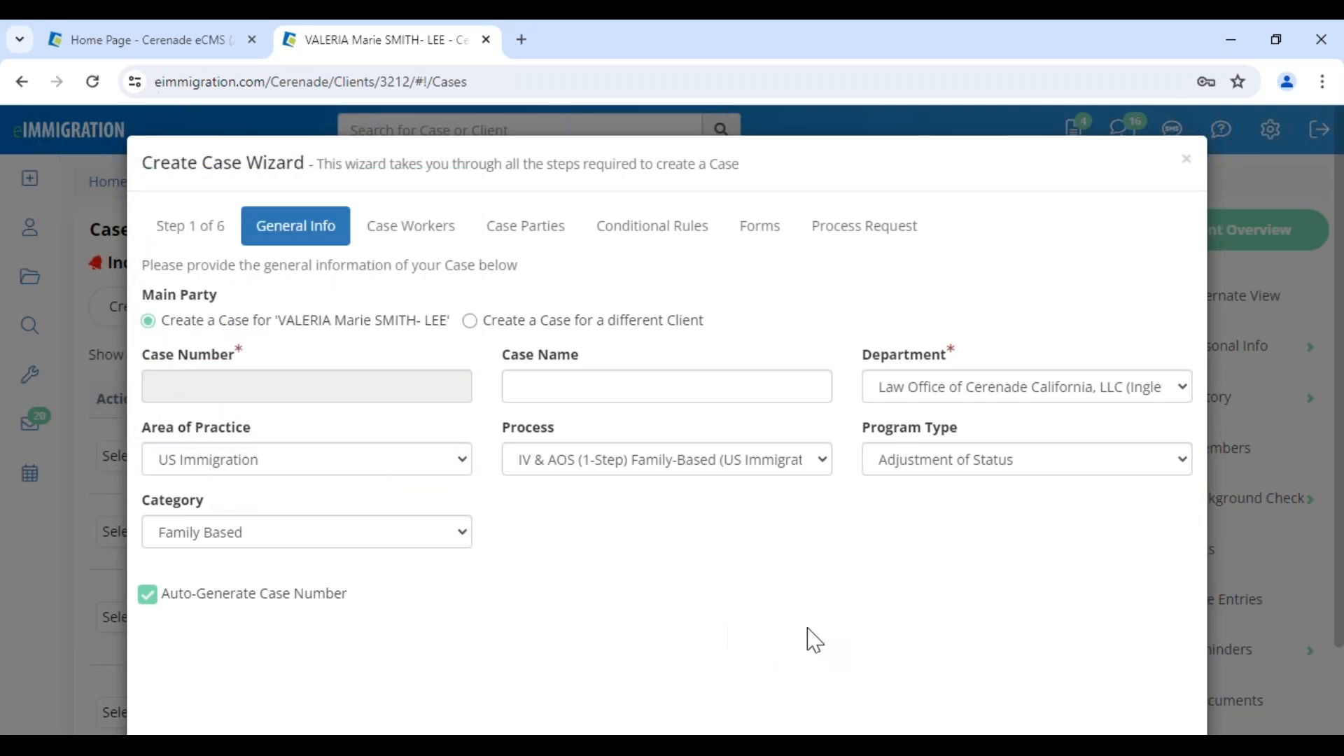
# Accept the general info and the assigned attorney as case worker, continuing to the Case Parties step.
pyautogui.scroll(-2, 840, 623)
pyautogui.click(1165, 674)
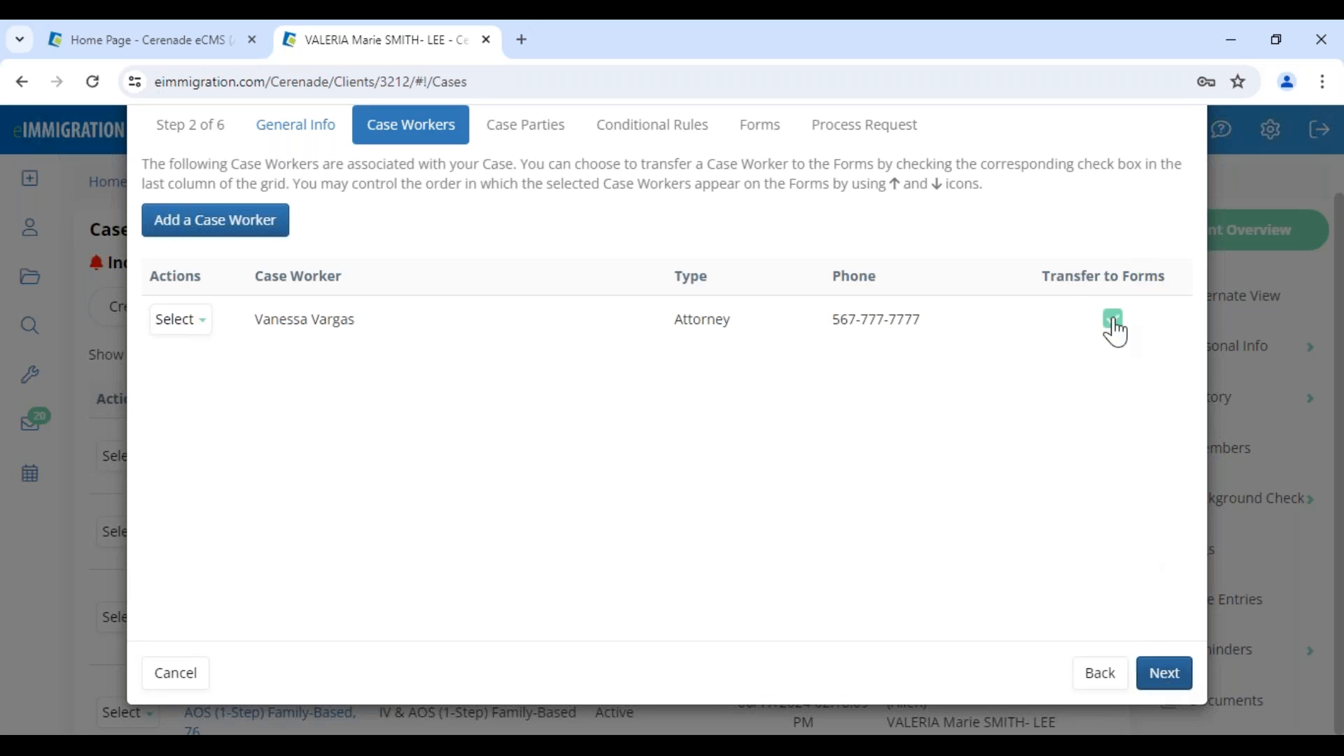
pyautogui.click(1165, 675)
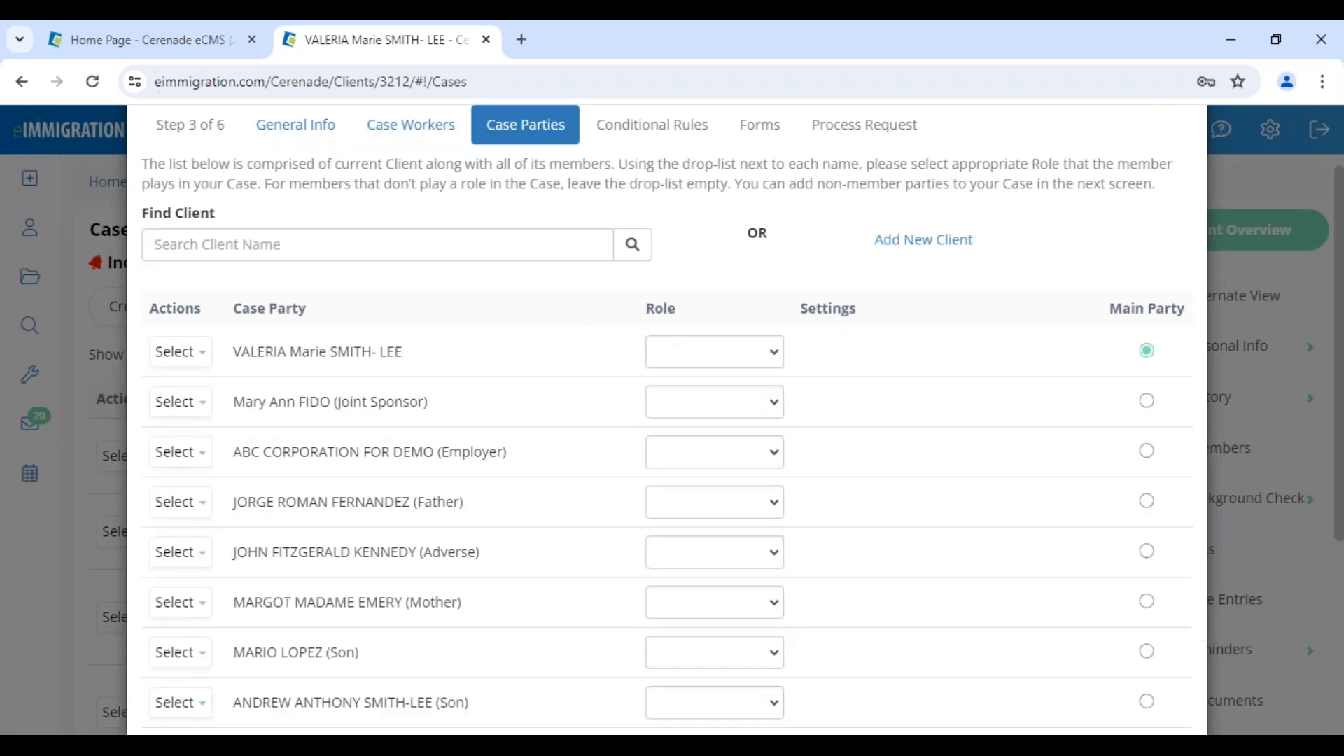
# Assign the Petitioner role to the main client in the case parties list.
pyautogui.moveTo(645, 311); pyautogui.dragTo(678, 315)
pyautogui.moveTo(235, 354); pyautogui.dragTo(413, 356)
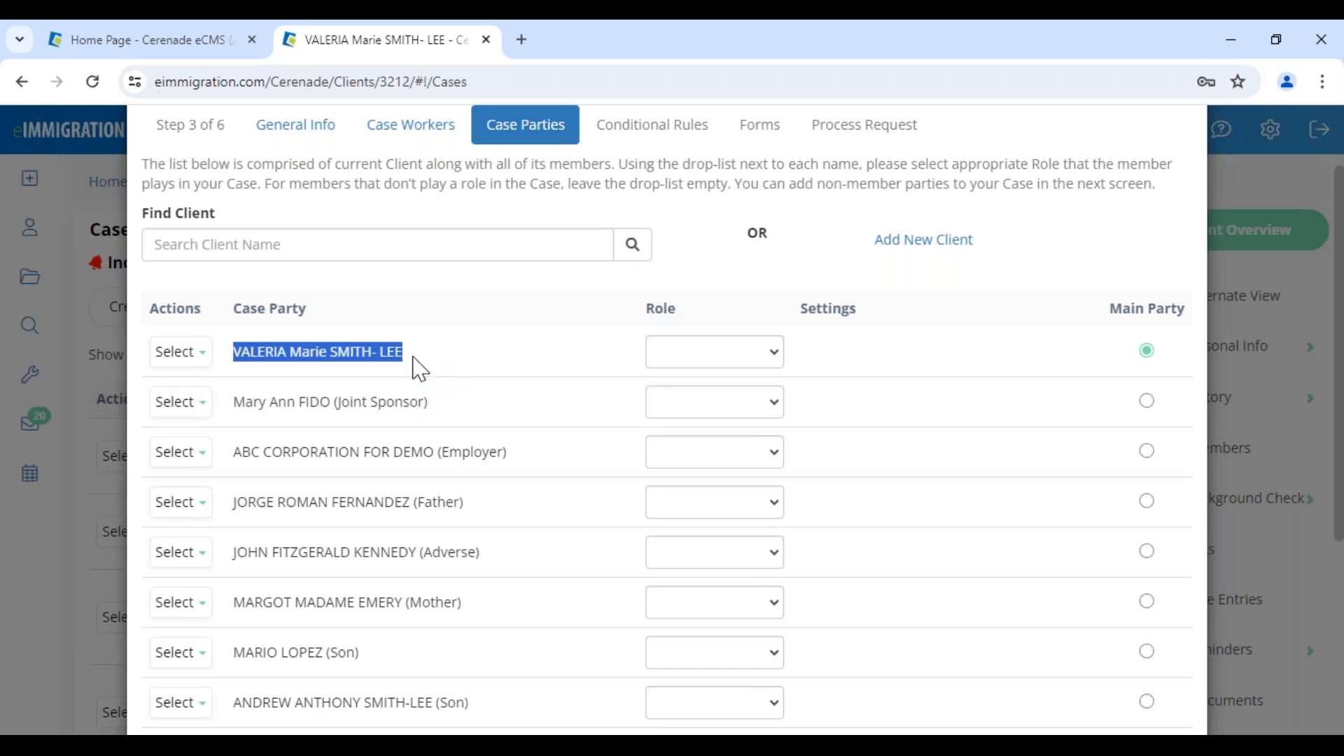
pyautogui.click(448, 373)
pyautogui.click(714, 354)
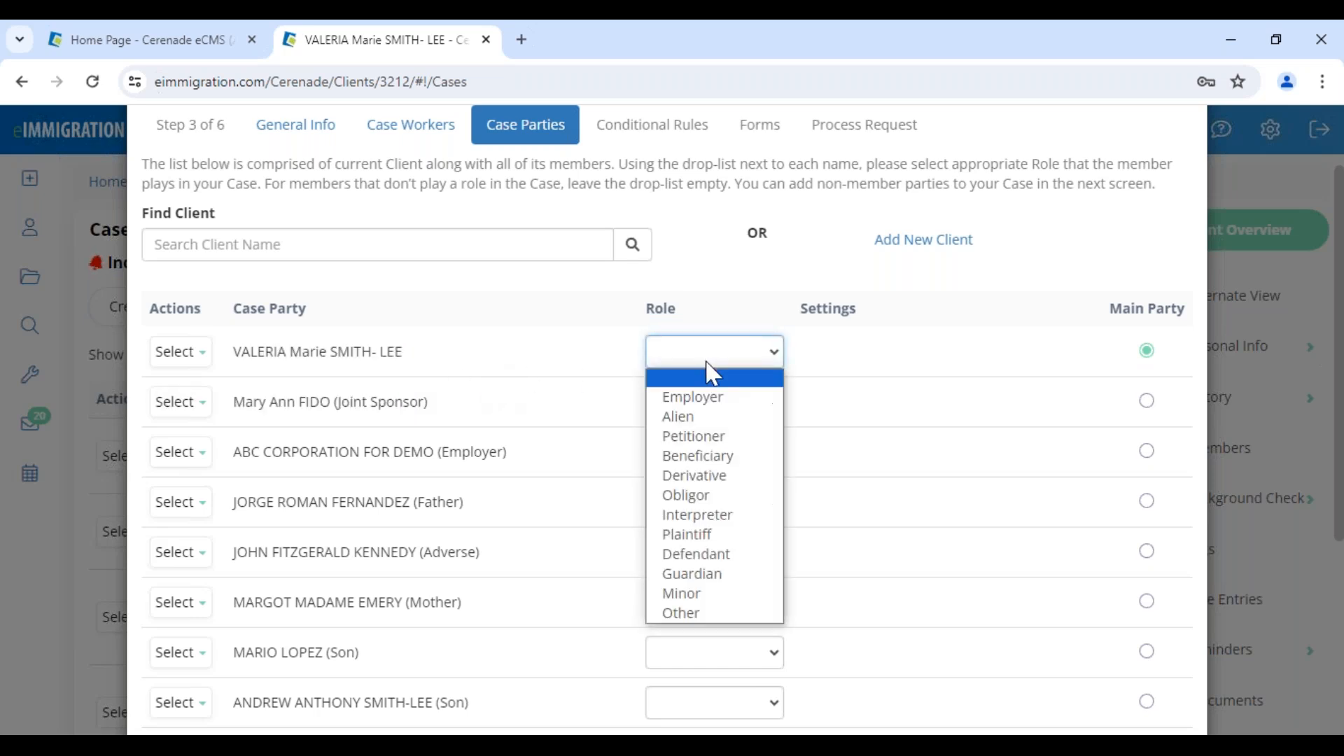
pyautogui.click(713, 436)
# Assign the Alien role to the client's spouse in the case parties list.
pyautogui.scroll(-5, 553, 522)
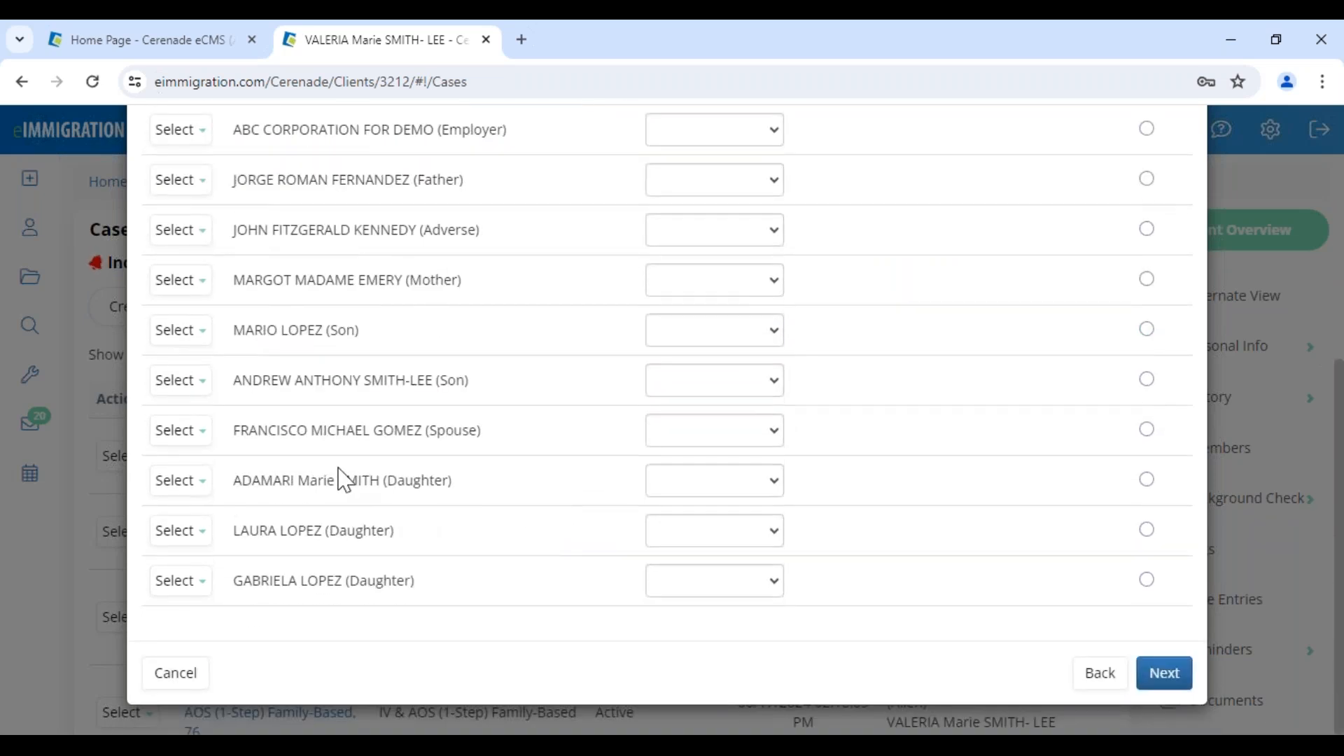
pyautogui.moveTo(312, 430); pyautogui.dragTo(513, 460)
pyautogui.click(712, 430)
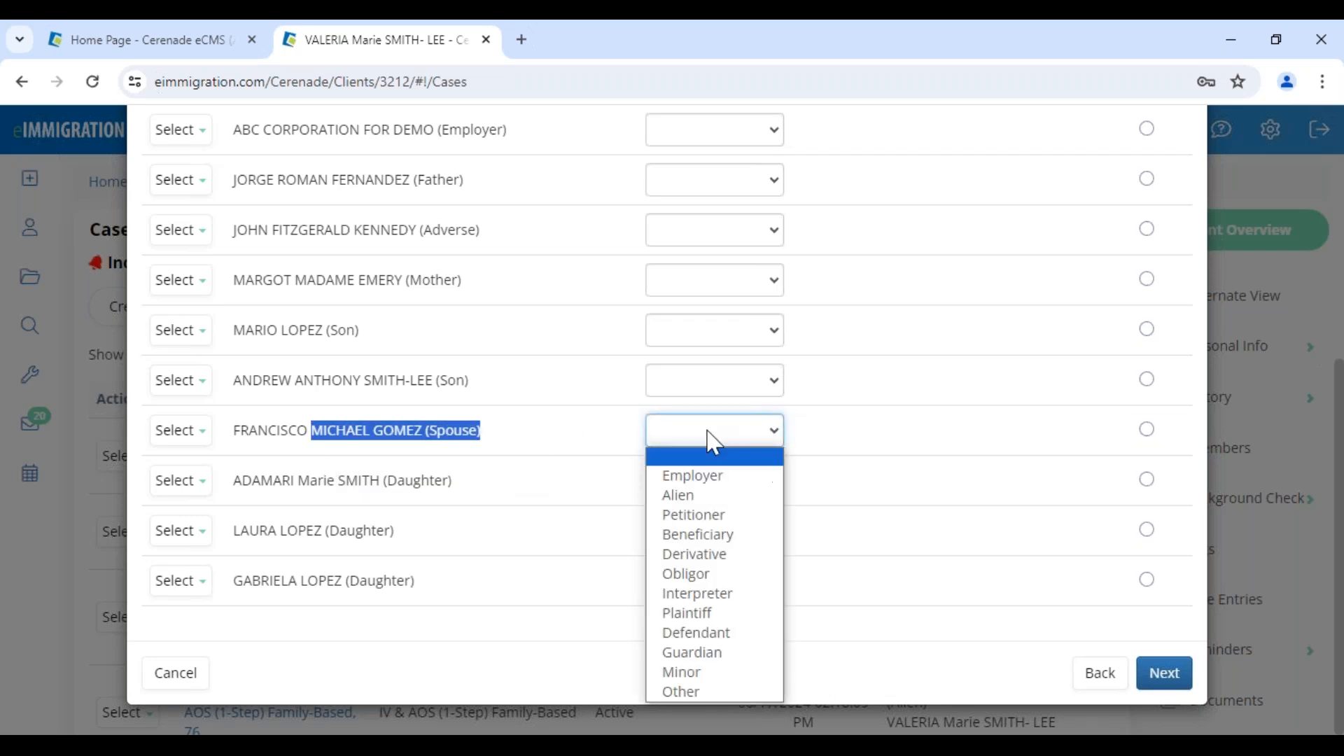
pyautogui.click(707, 496)
pyautogui.click(529, 451)
# Review the roles in the case parties list and continue to the Conditional Rules step.
pyautogui.scroll(1, 530, 453)
pyautogui.scroll(3, 530, 452)
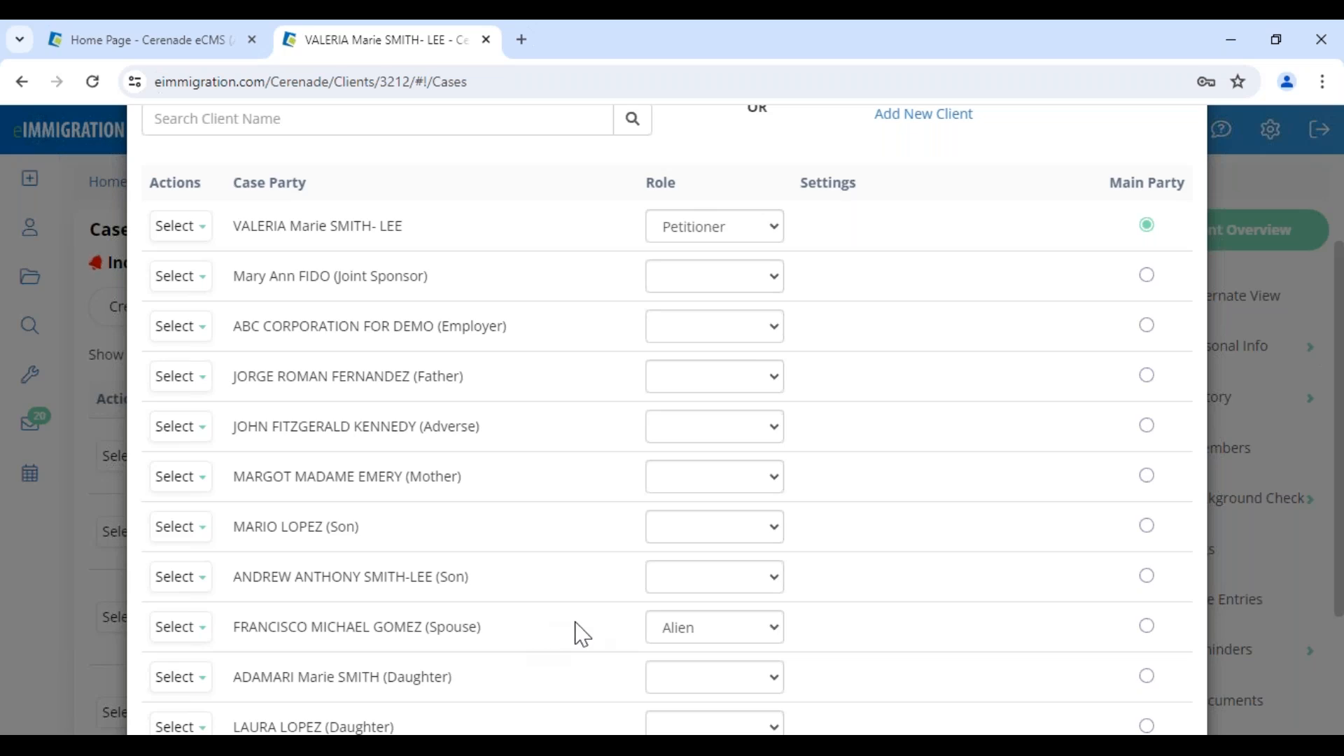
pyautogui.scroll(-3, 1065, 636)
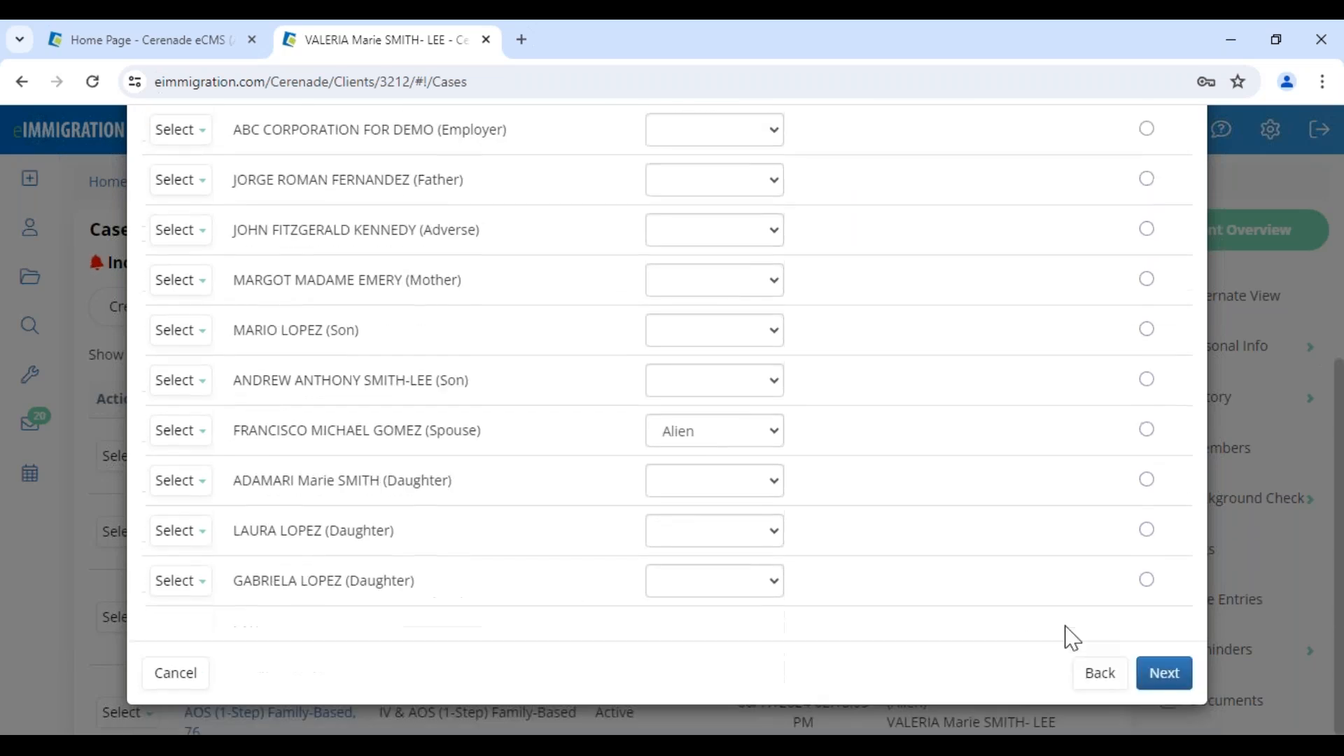
pyautogui.click(1164, 674)
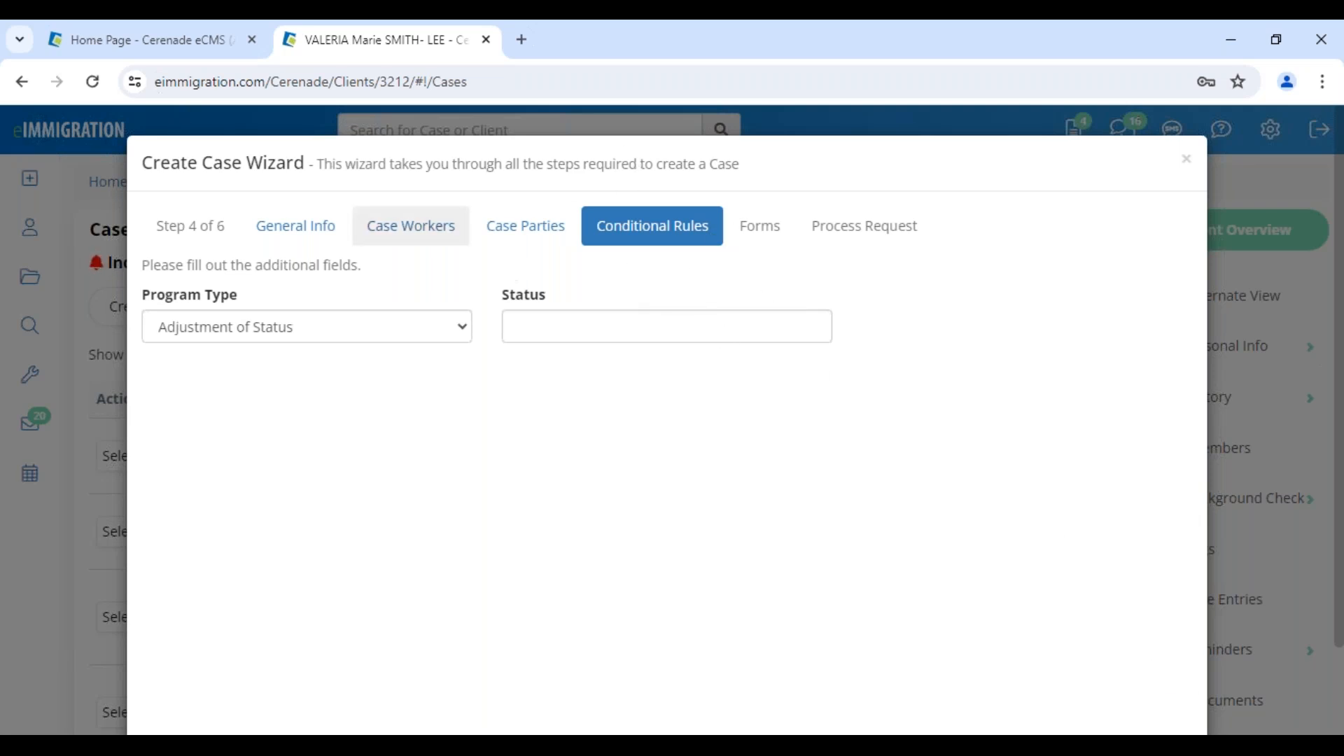
# Examine the Types options on the Administrator home page in the other browser tab, then return to the case wizard.
pyautogui.click(137, 48)
pyautogui.moveTo(241, 129)
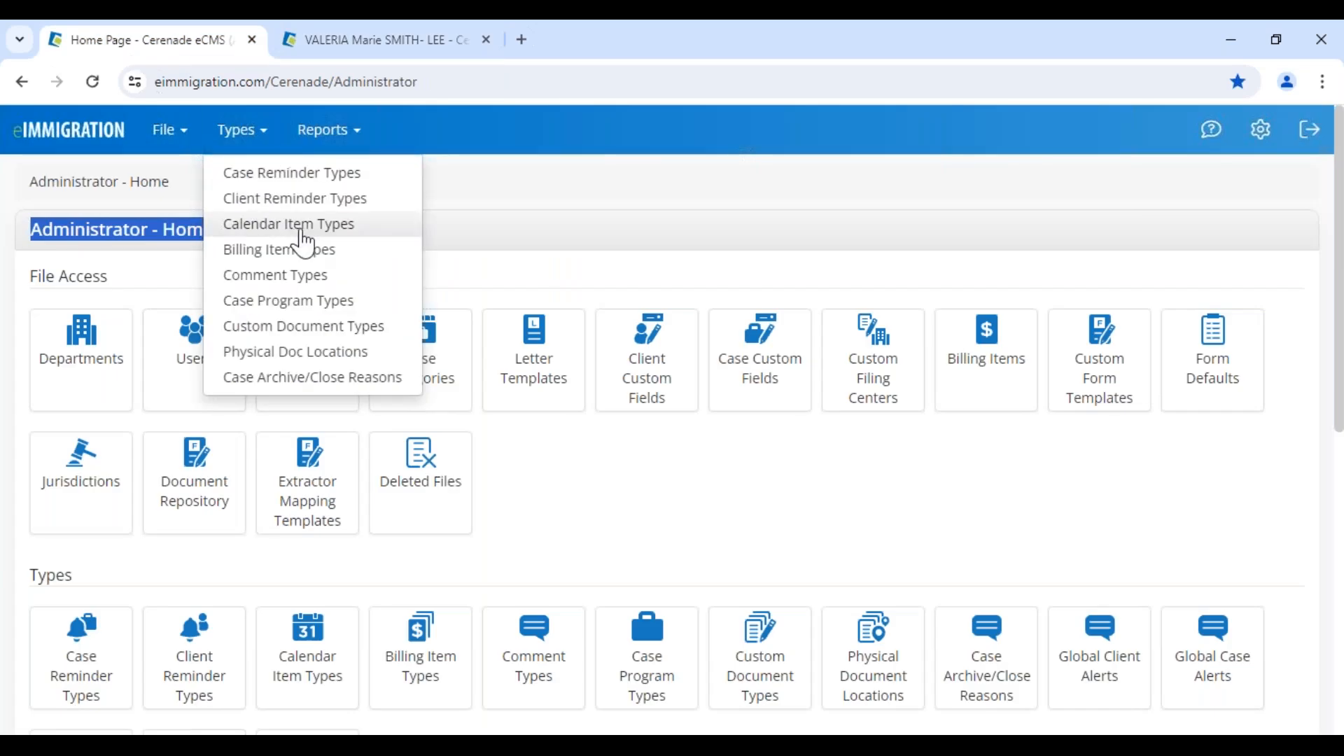
pyautogui.click(360, 212)
pyautogui.moveTo(33, 229); pyautogui.dragTo(226, 240)
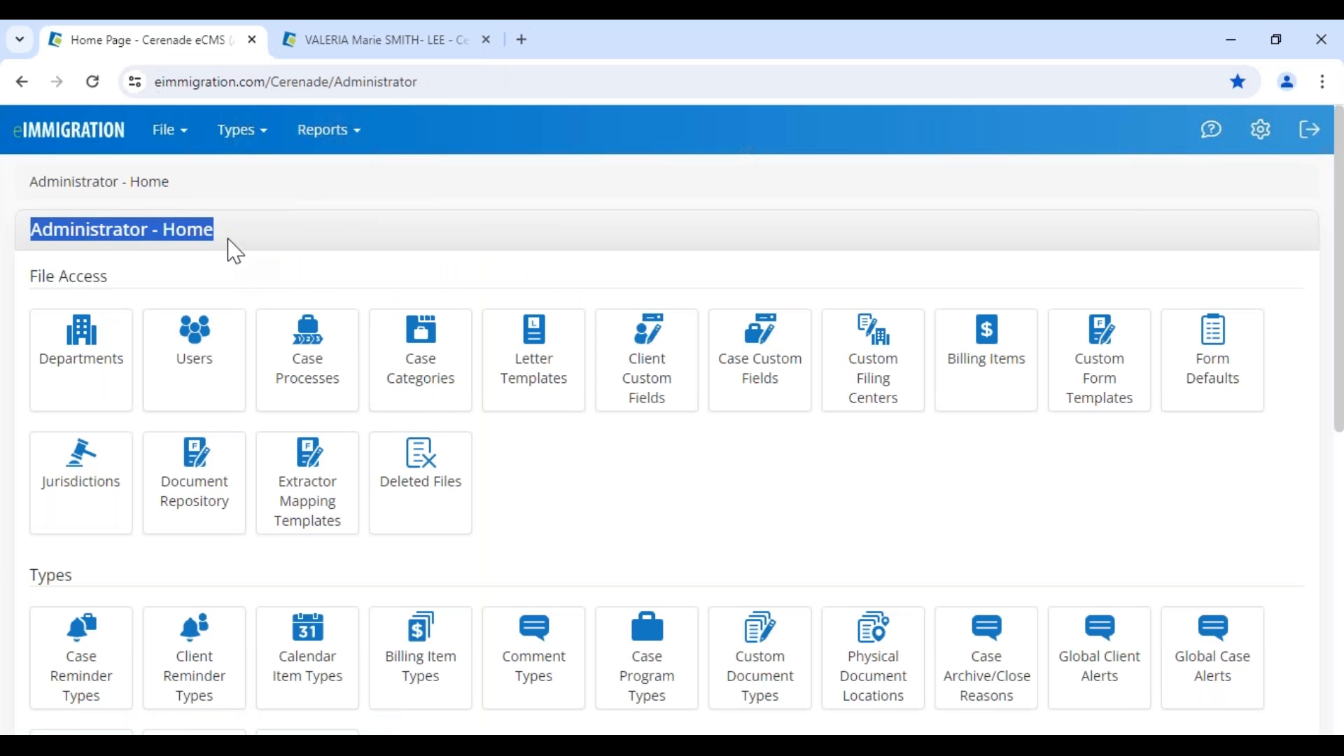
pyautogui.click(398, 38)
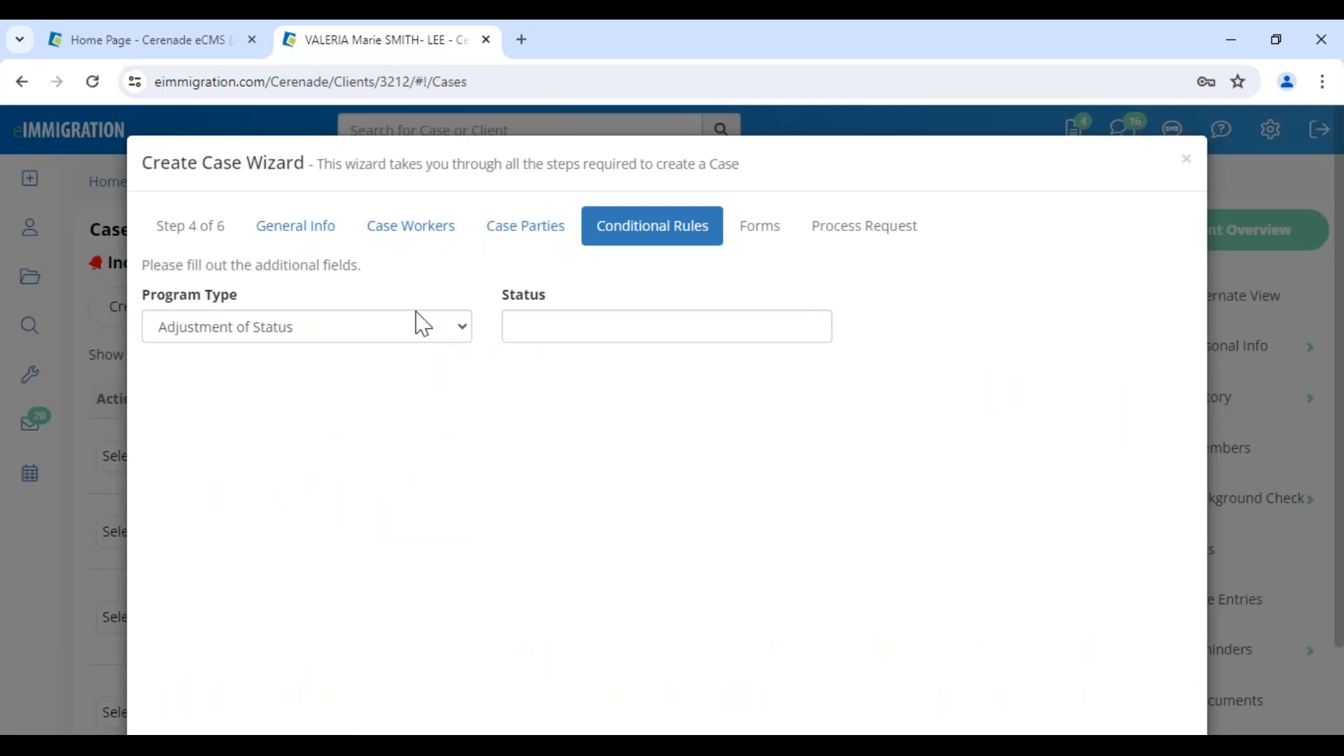
# Try to continue past the Conditional Rules step with program type Adjustment of Status and an empty status.
pyautogui.scroll(-2, 917, 521)
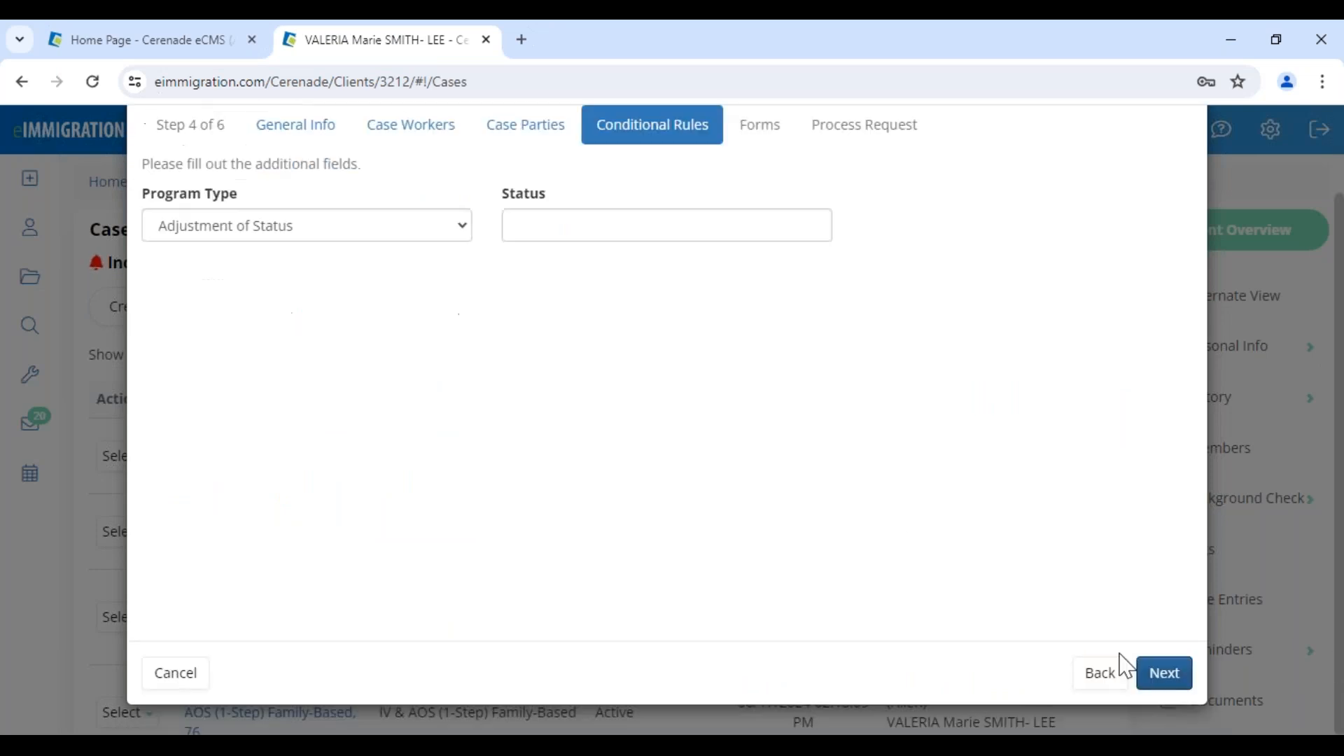
pyautogui.click(1162, 672)
pyautogui.scroll(2, 580, 446)
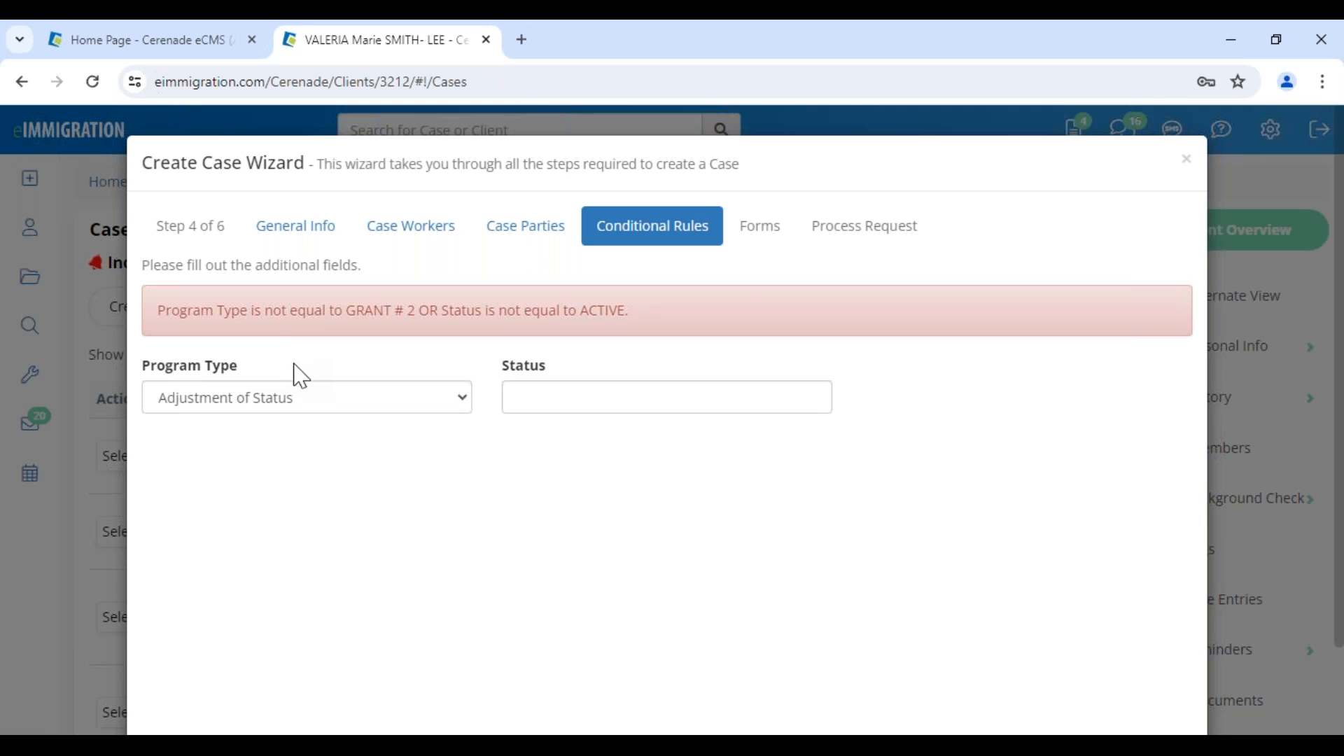
# Set the program type to GRANT # 2 and the status to ACTIVE, then continue to the Forms step.
pyautogui.click(304, 413)
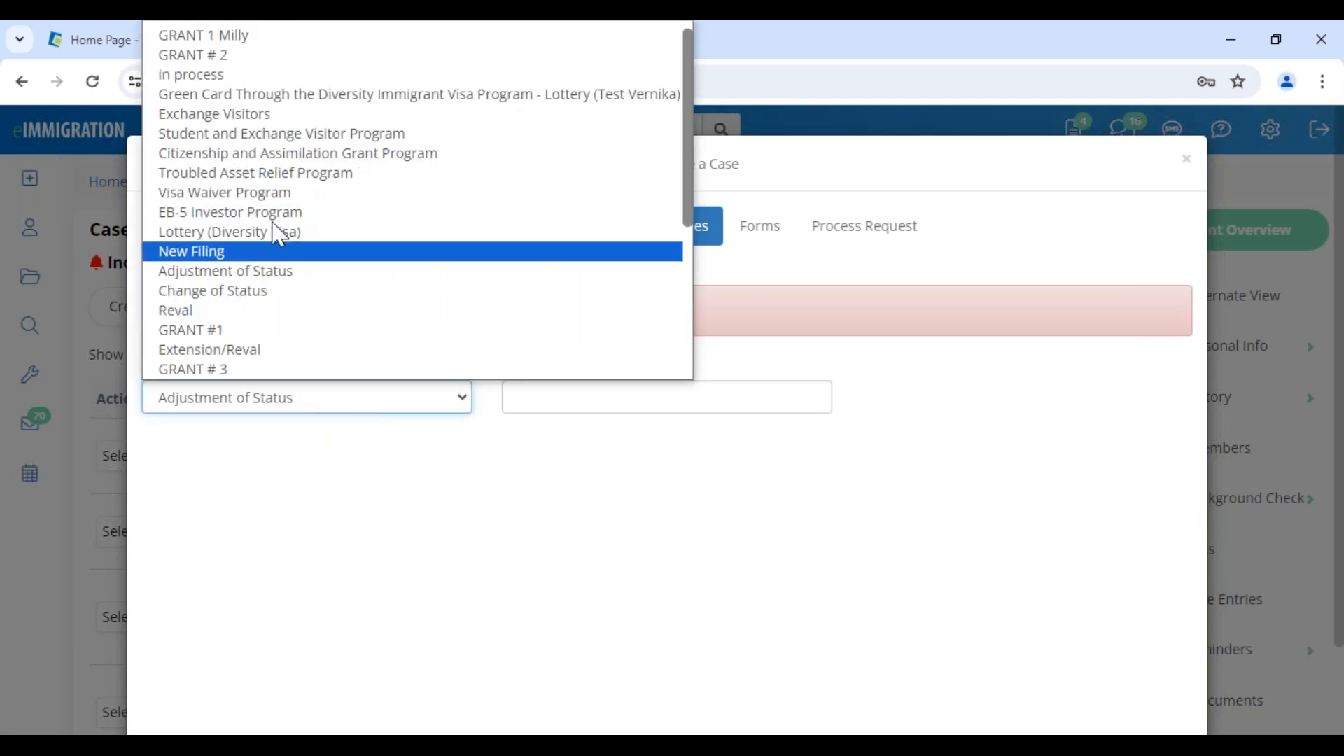
pyautogui.click(273, 55)
pyautogui.click(594, 396)
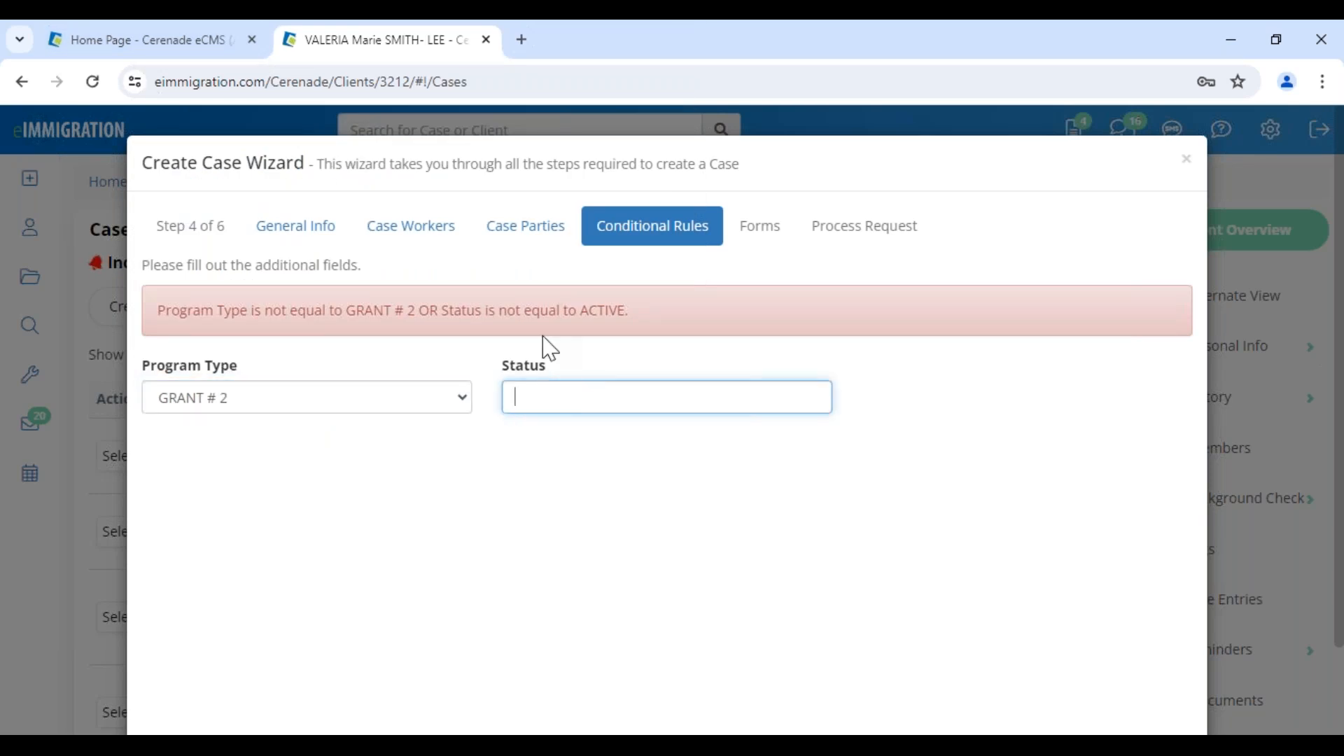
pyautogui.write('ACTIVE')
pyautogui.scroll(-1, 1153, 623)
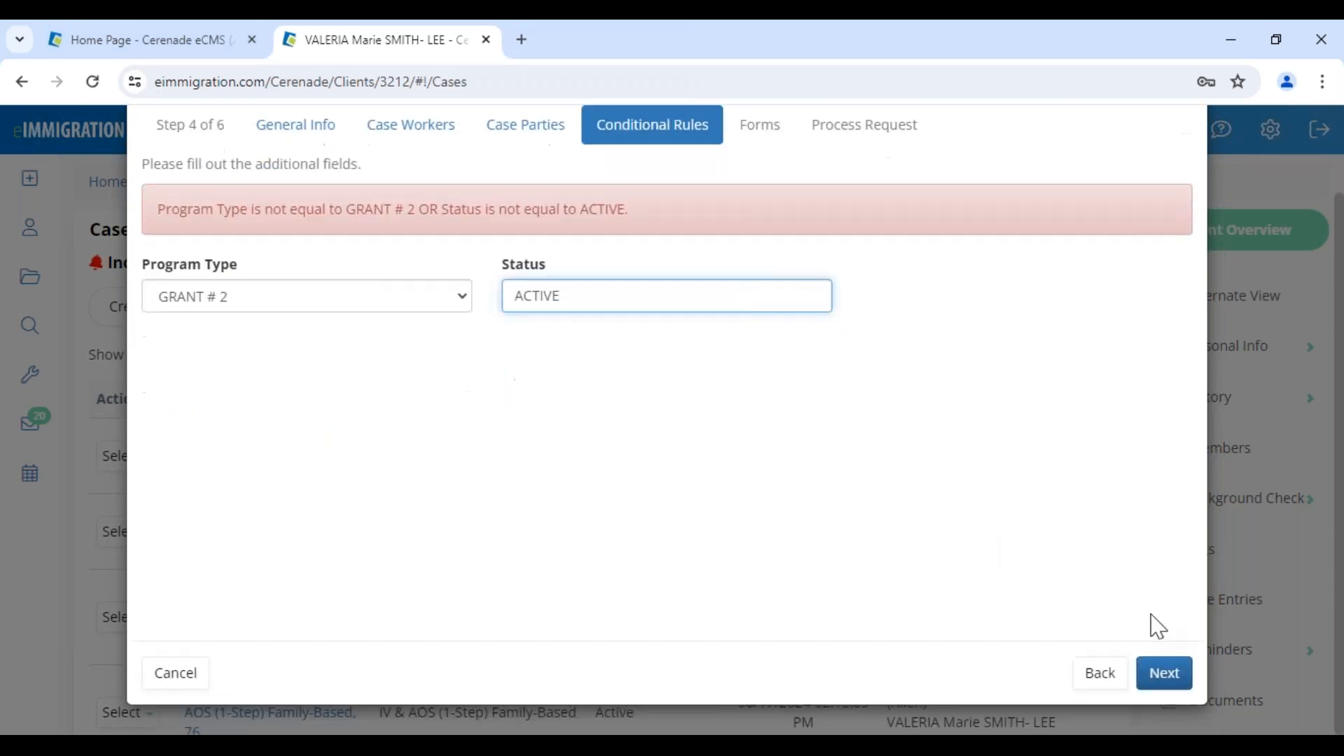
pyautogui.click(1159, 674)
pyautogui.click(1158, 674)
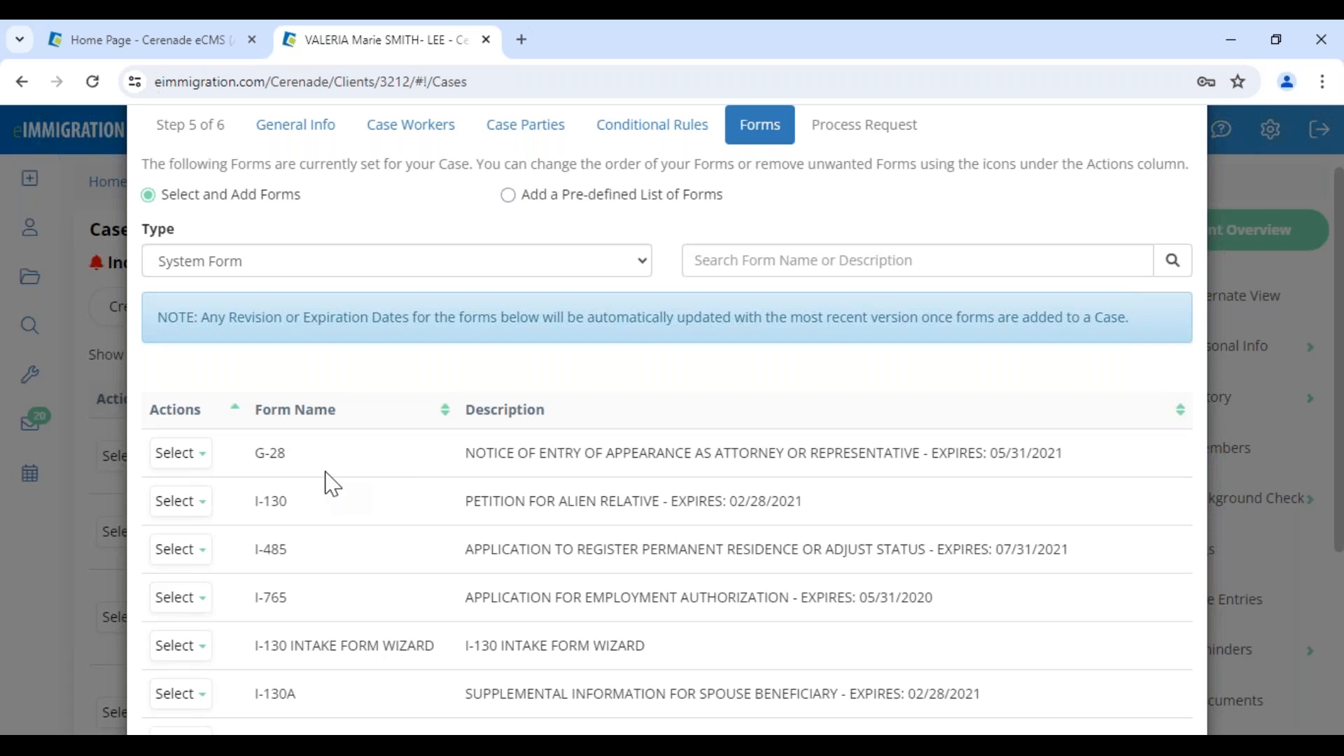
# Recheck the case's general info, then return to the Forms step and search the system forms for 130.
pyautogui.click(310, 128)
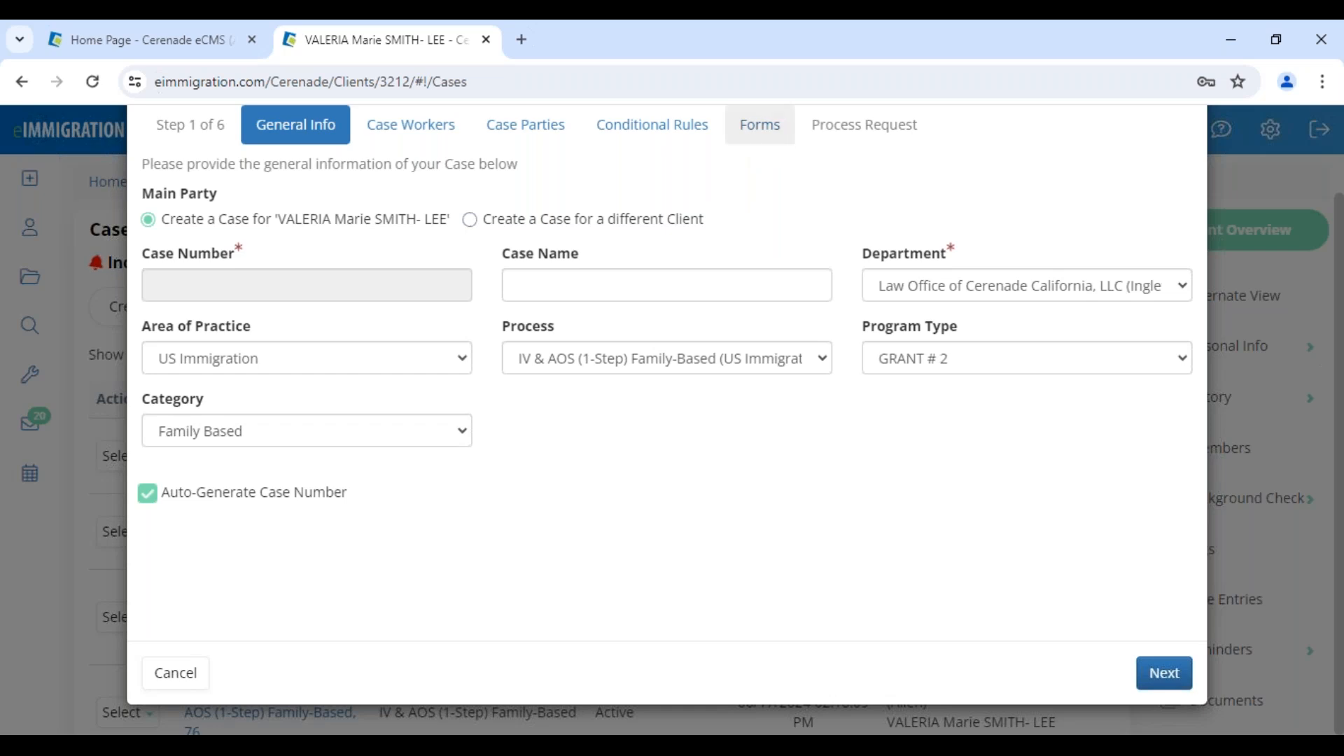
pyautogui.click(754, 126)
pyautogui.scroll(-5, 370, 476)
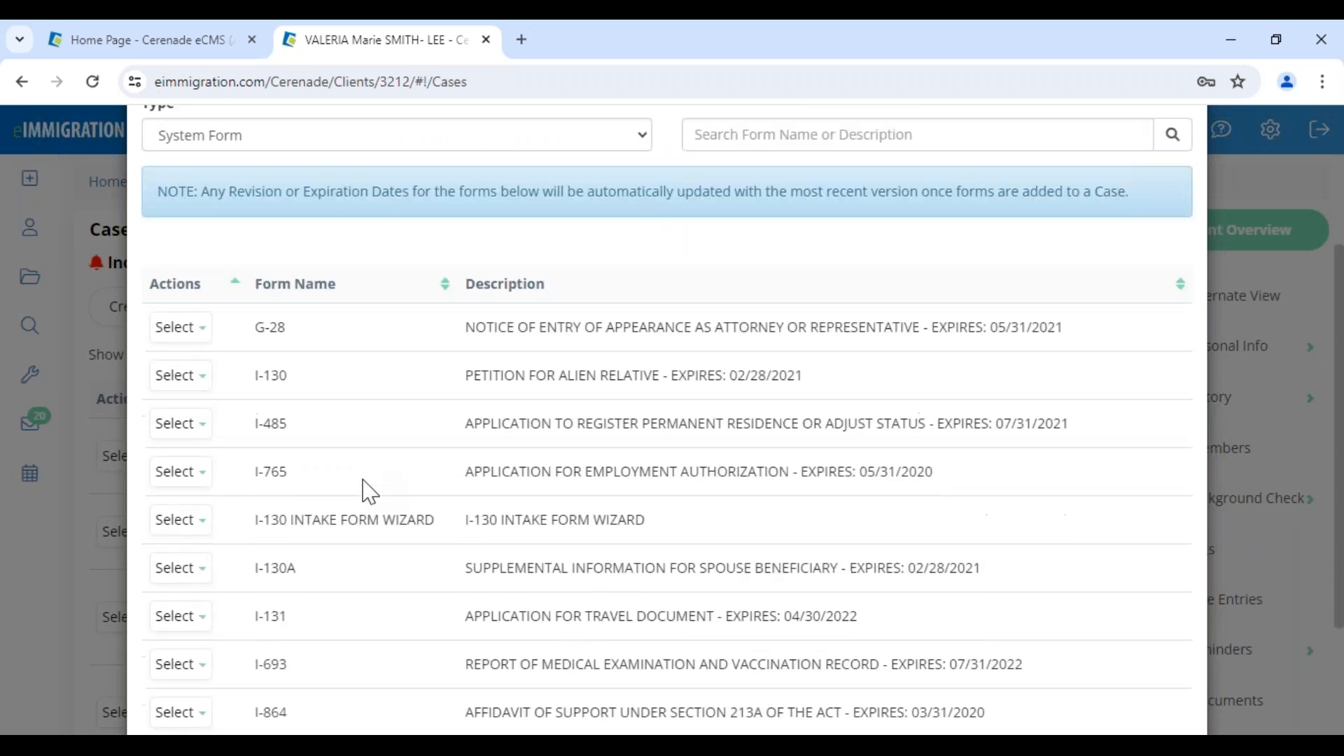
pyautogui.scroll(5, 395, 632)
pyautogui.click(772, 360)
pyautogui.write('130')
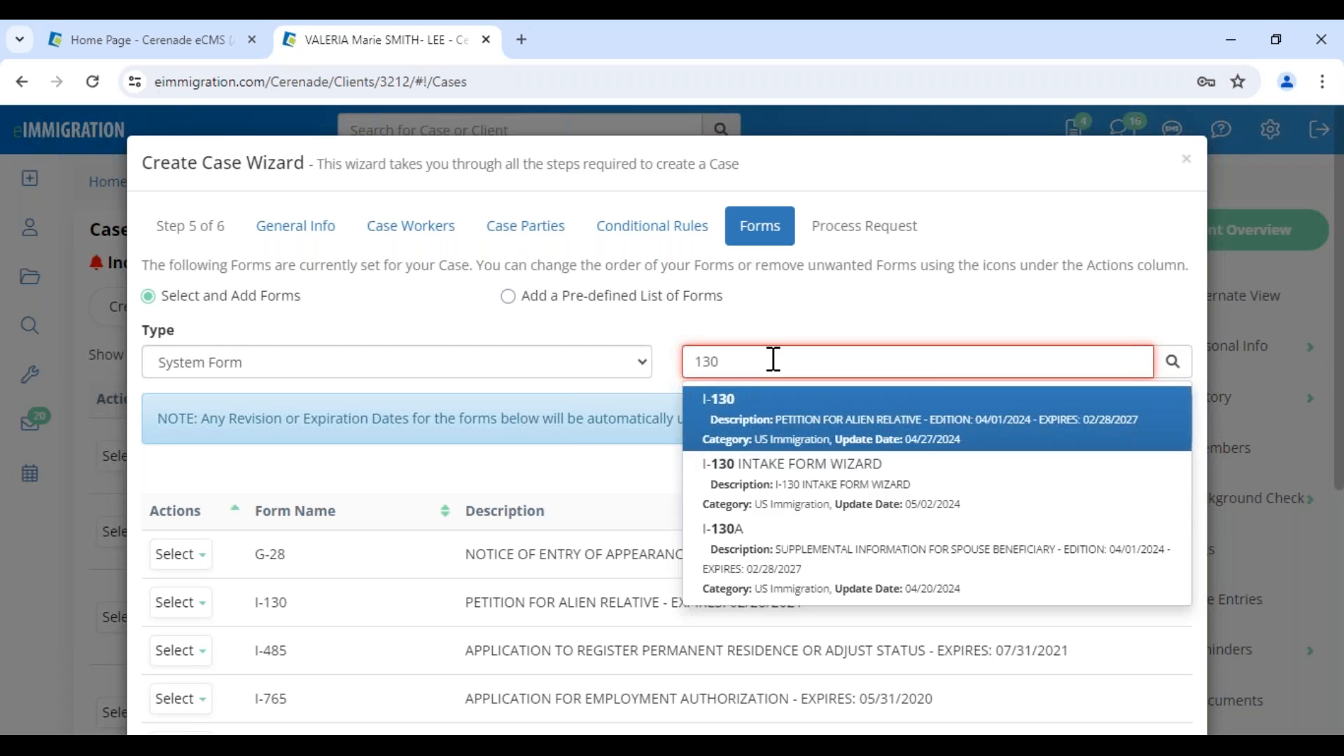
pyautogui.press('Return')
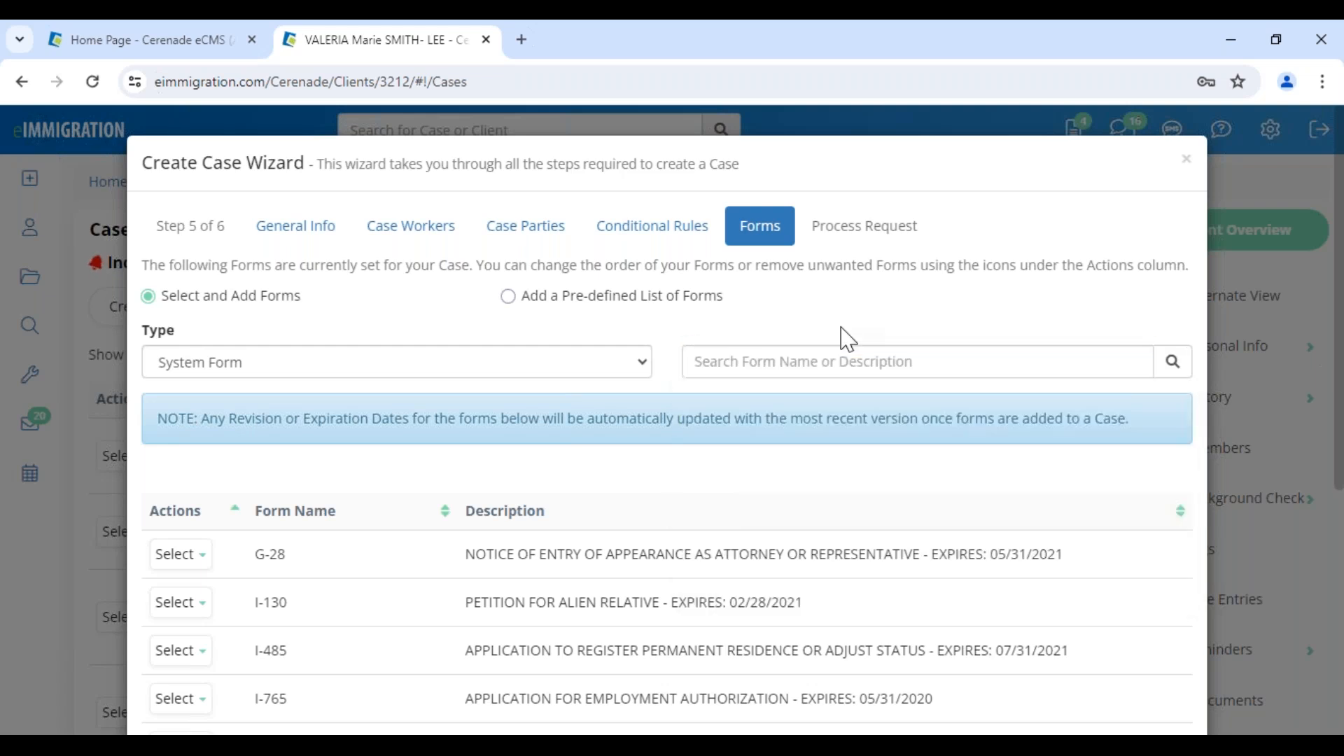
# Check the actions available for the I-693 form and create the case with the listed forms.
pyautogui.scroll(-3, 939, 555)
pyautogui.scroll(-3, 941, 556)
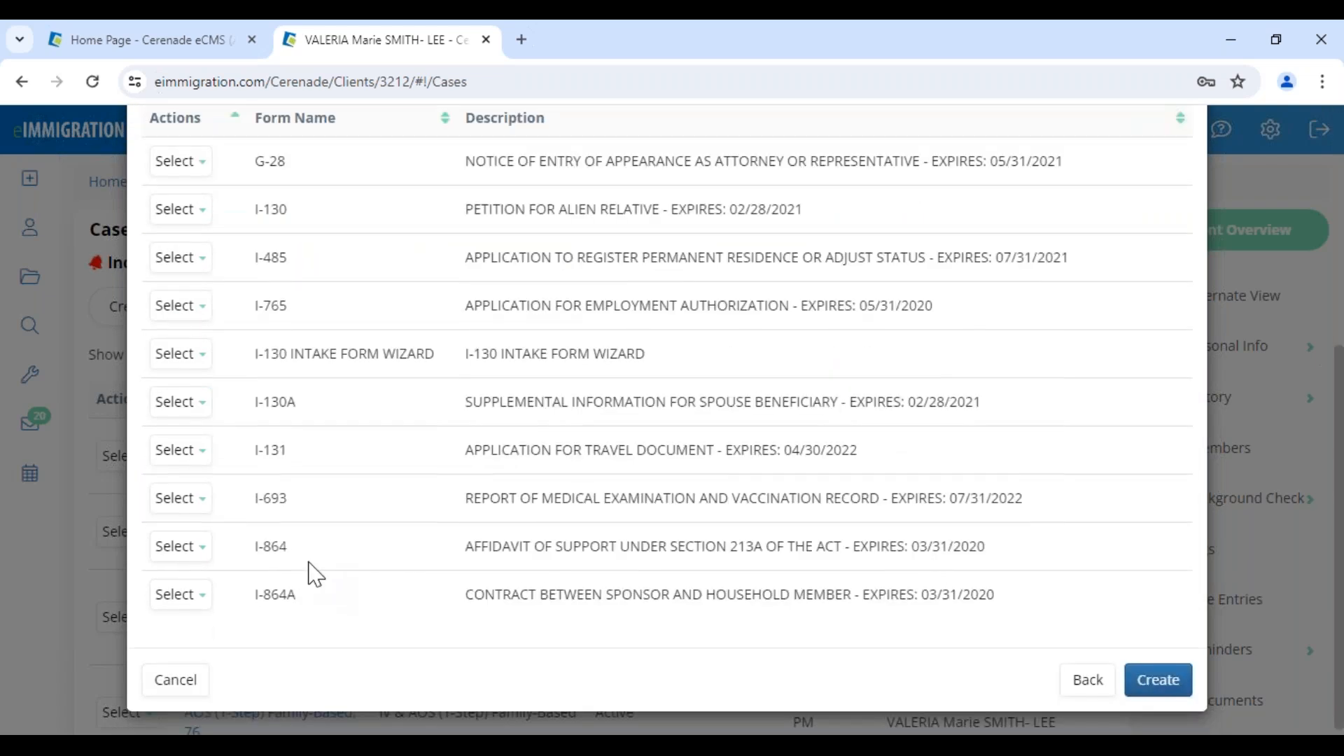
pyautogui.click(183, 499)
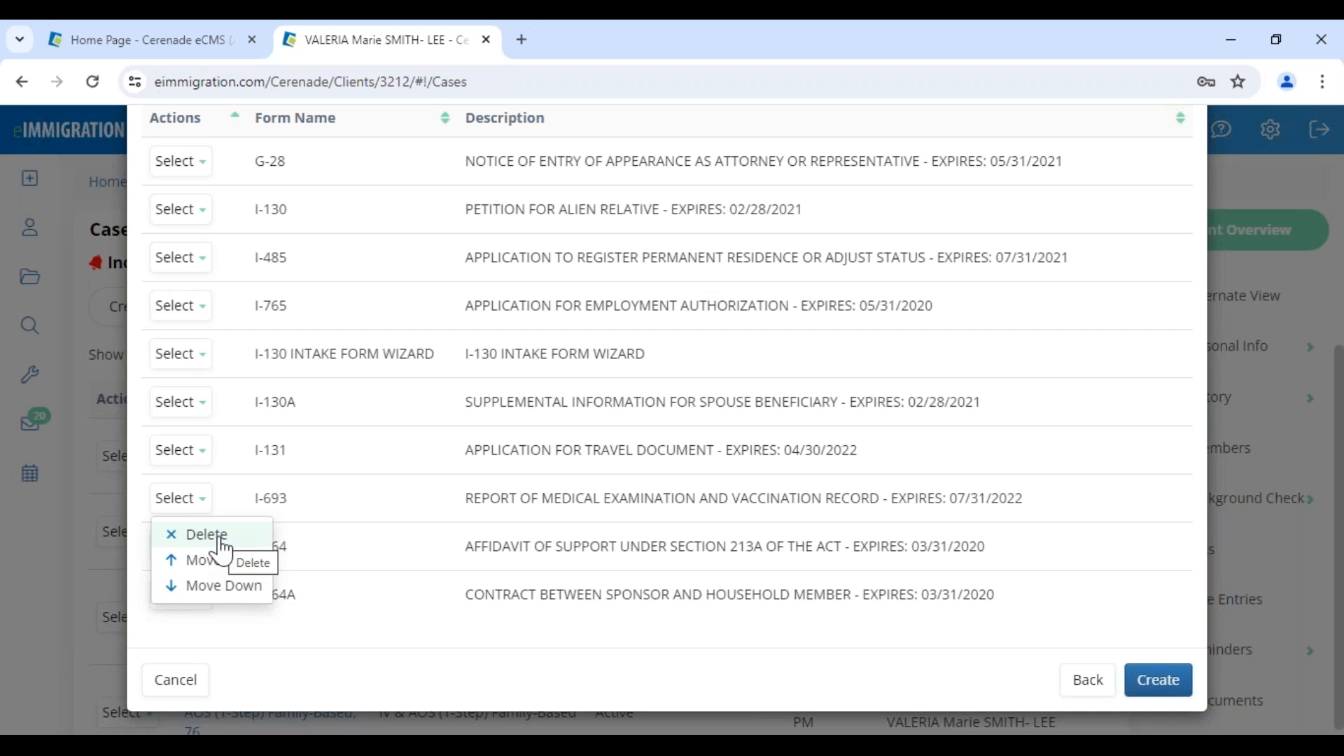
pyautogui.click(1155, 682)
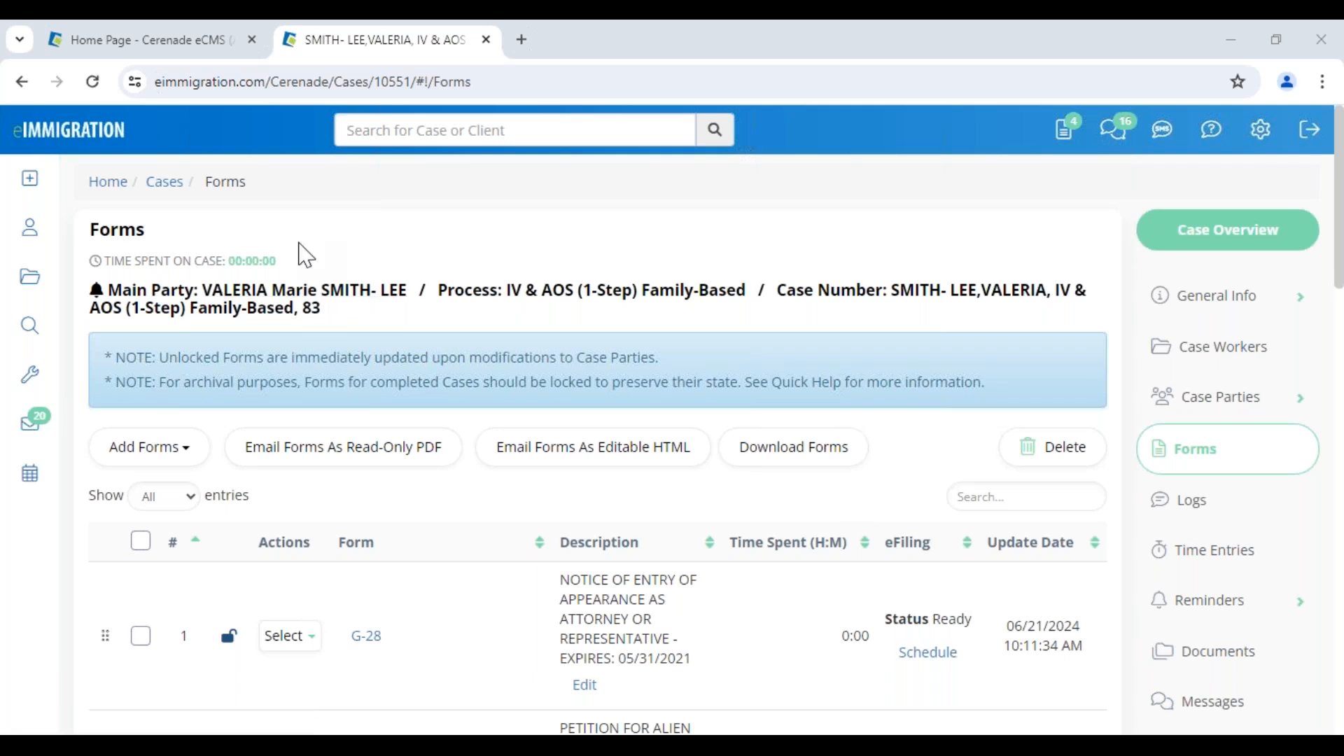
# Return to the home page, open the Extractor (Cerenade.AI) tool and upload the passport PDF for data extraction.
pyautogui.click(94, 137)
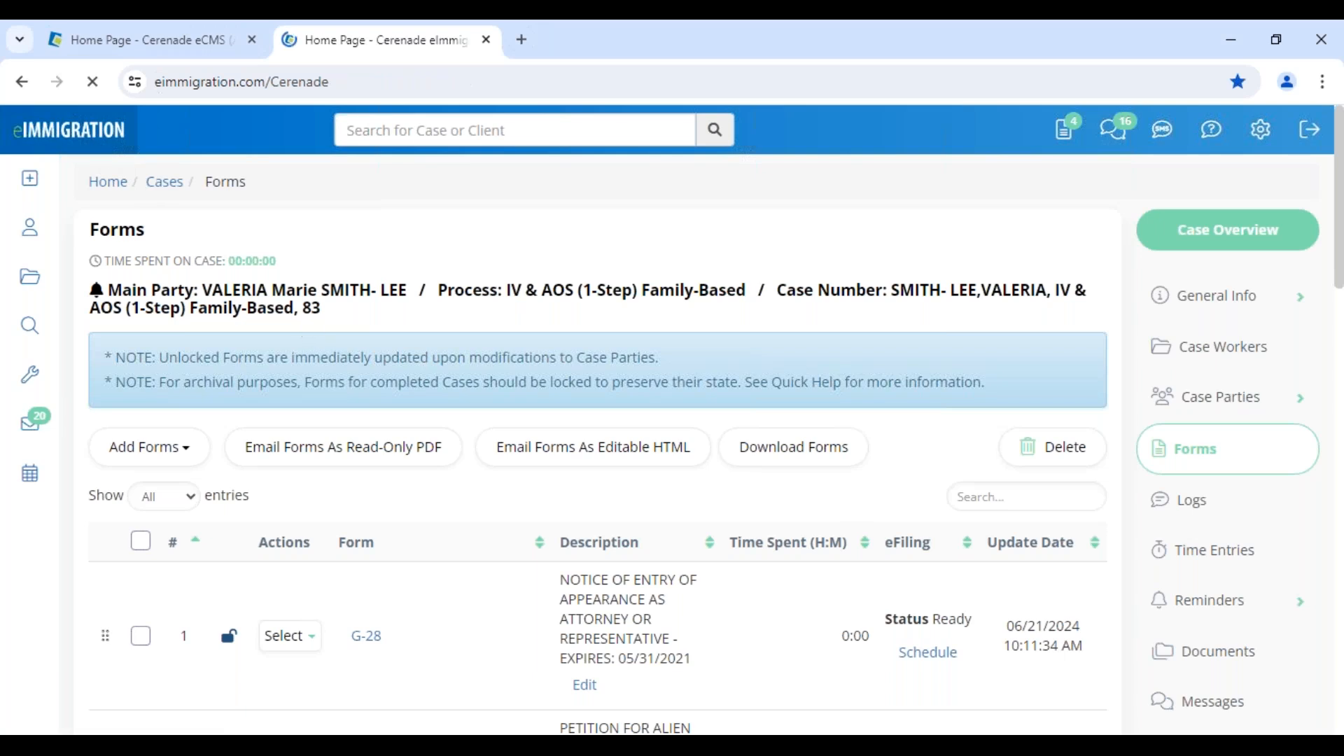
pyautogui.click(29, 376)
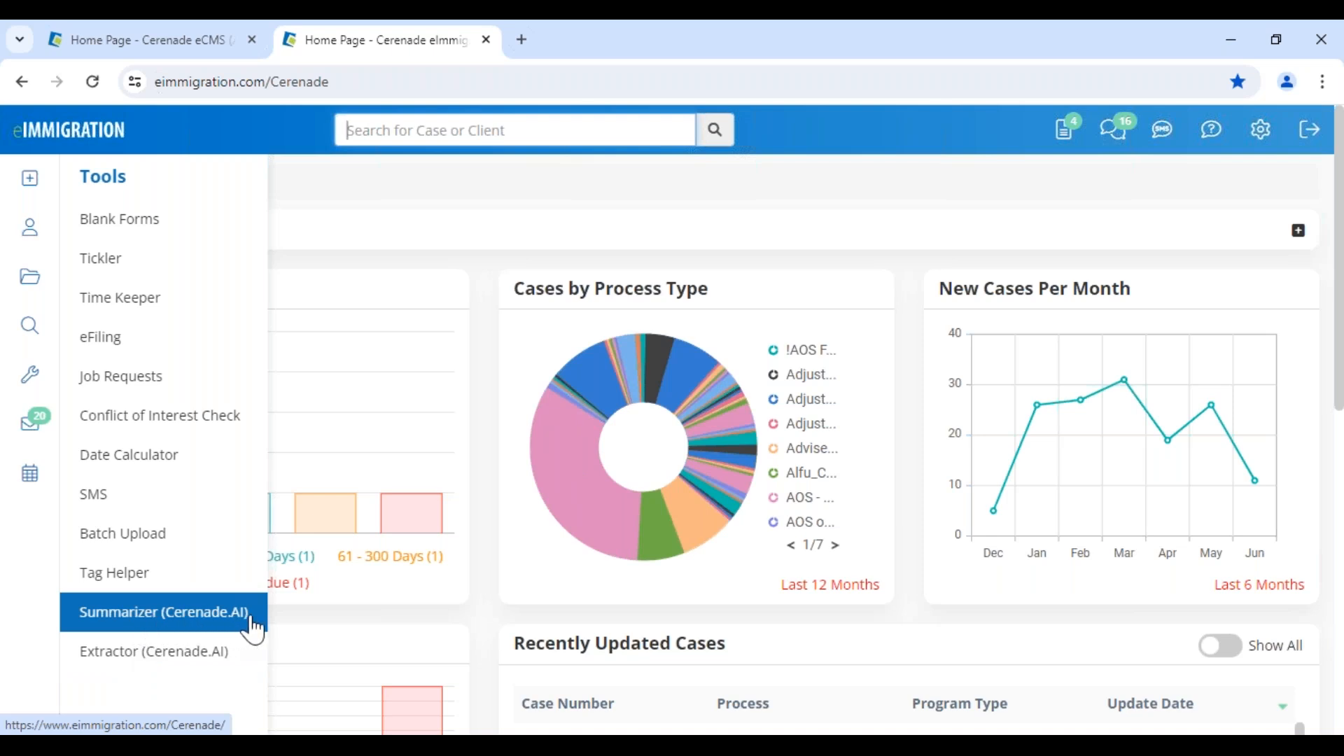
pyautogui.click(125, 654)
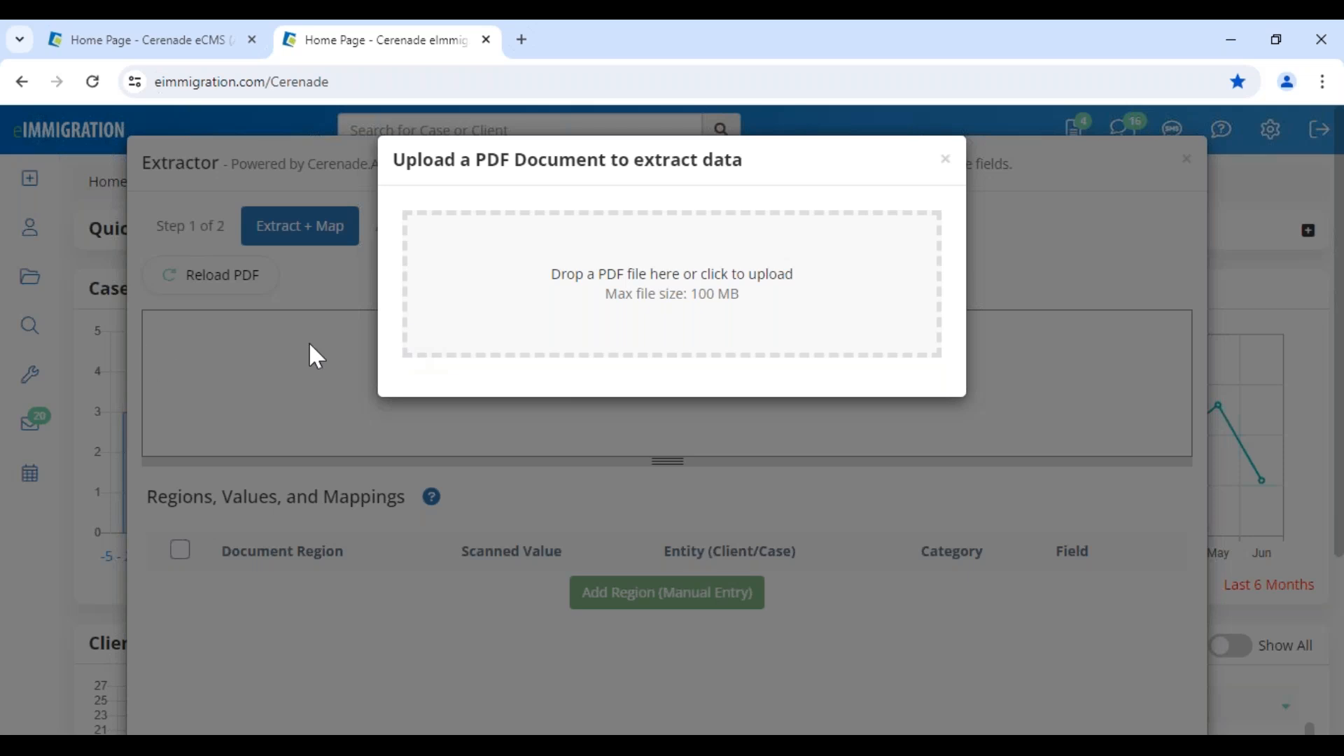
pyautogui.click(548, 297)
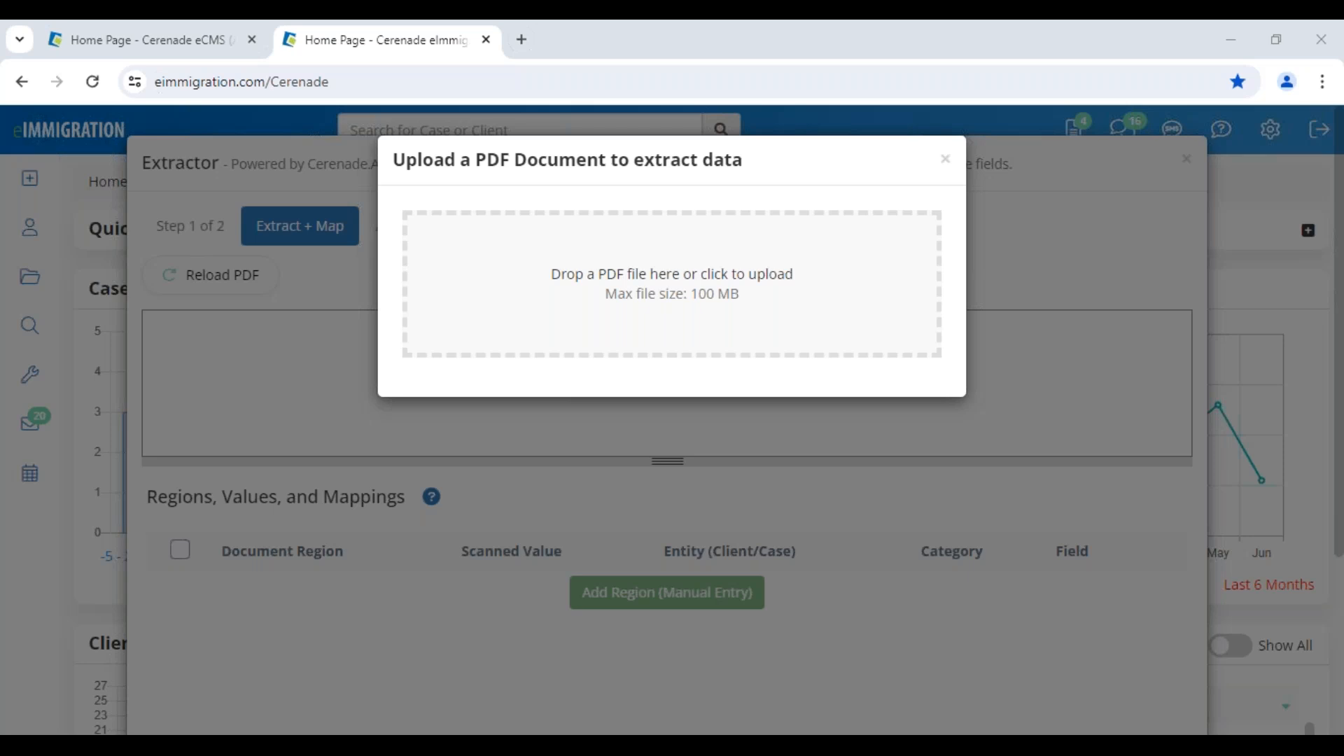
pyautogui.moveTo(273, 714); pyautogui.dragTo(654, 343)
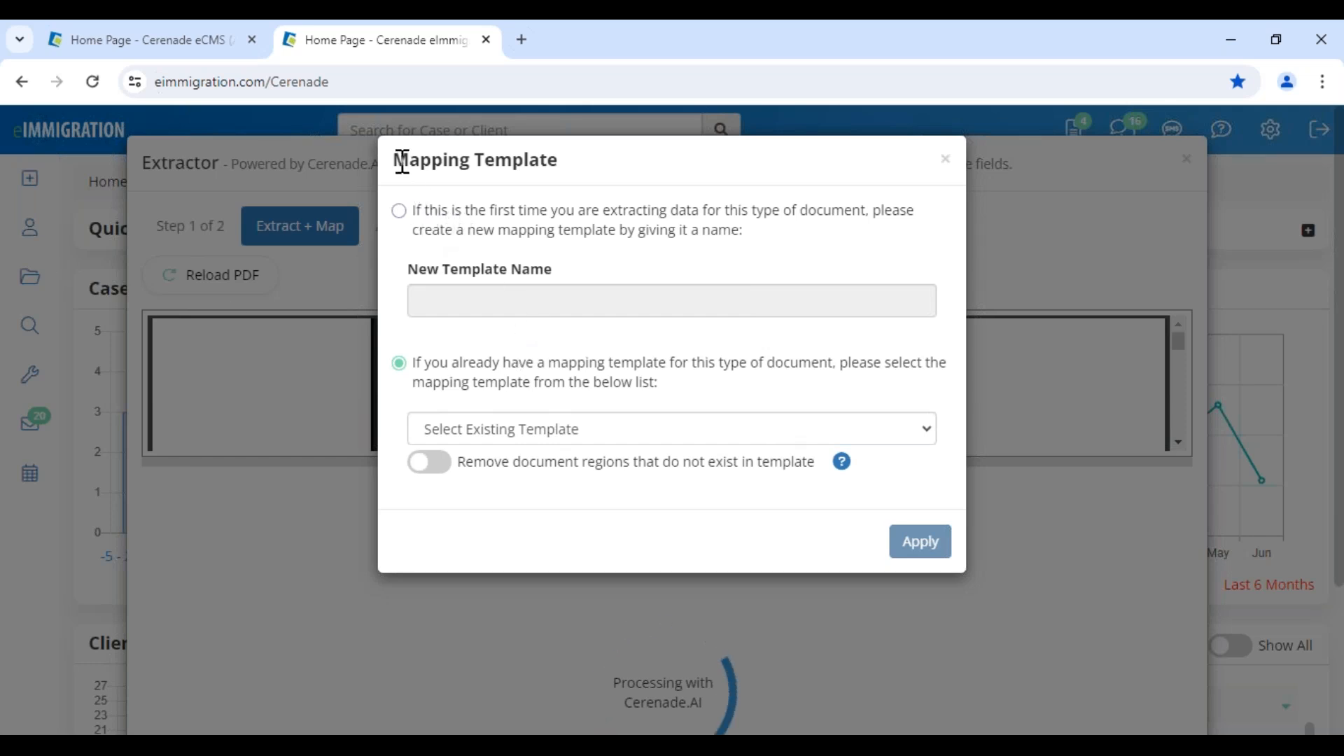
pyautogui.moveTo(397, 163); pyautogui.dragTo(578, 177)
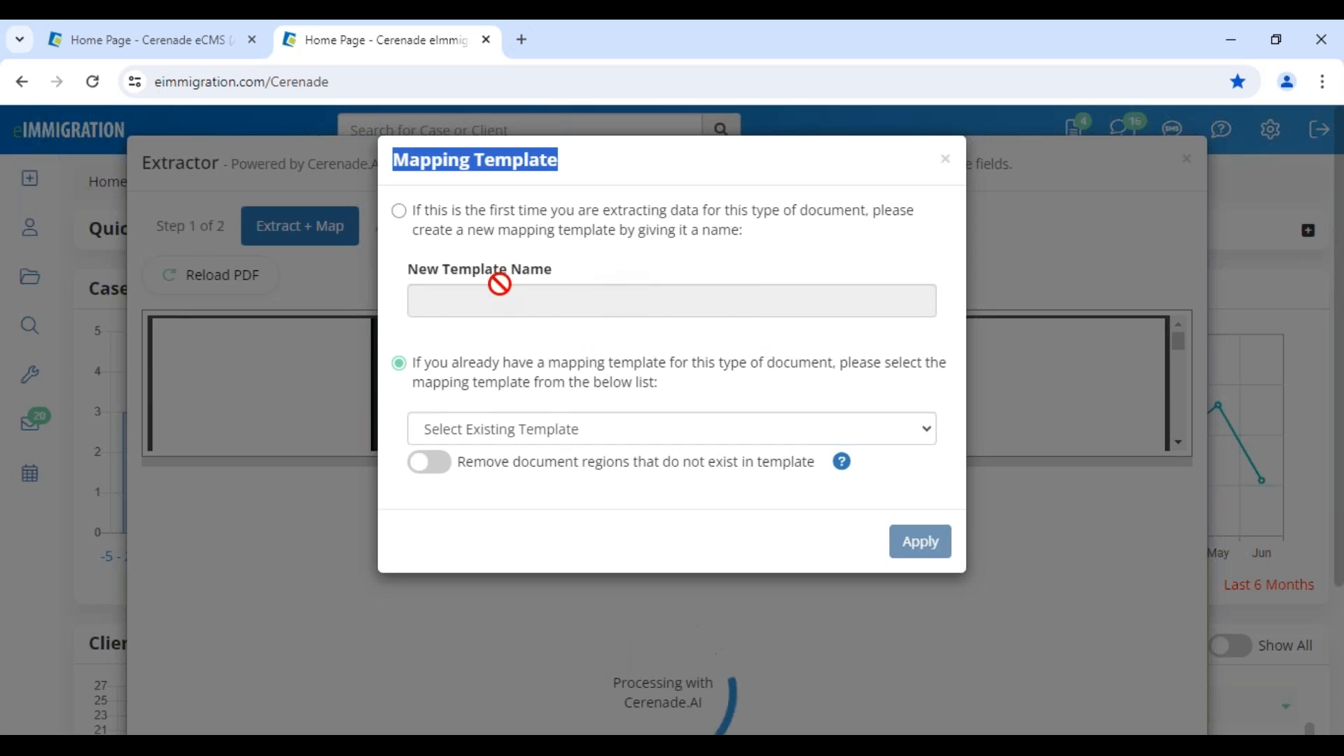
pyautogui.click(401, 213)
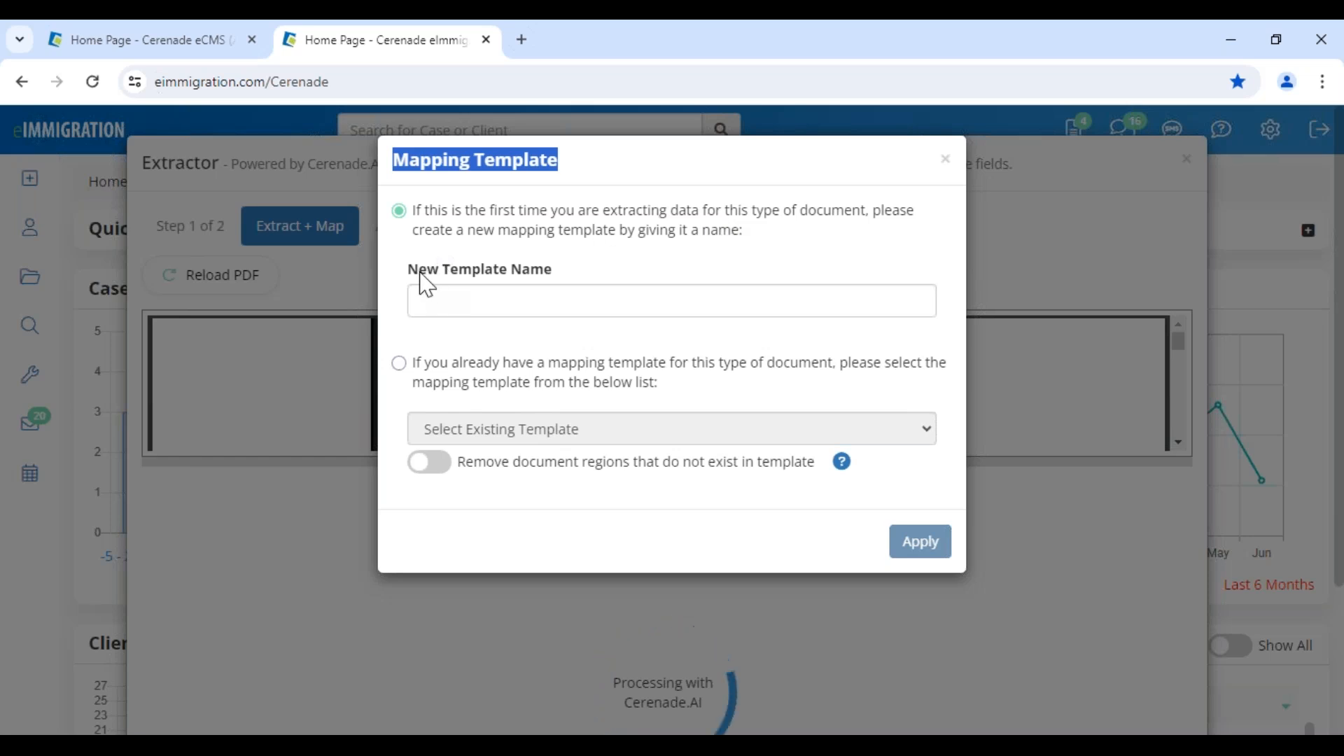
pyautogui.moveTo(419, 271); pyautogui.dragTo(546, 277)
pyautogui.click(399, 363)
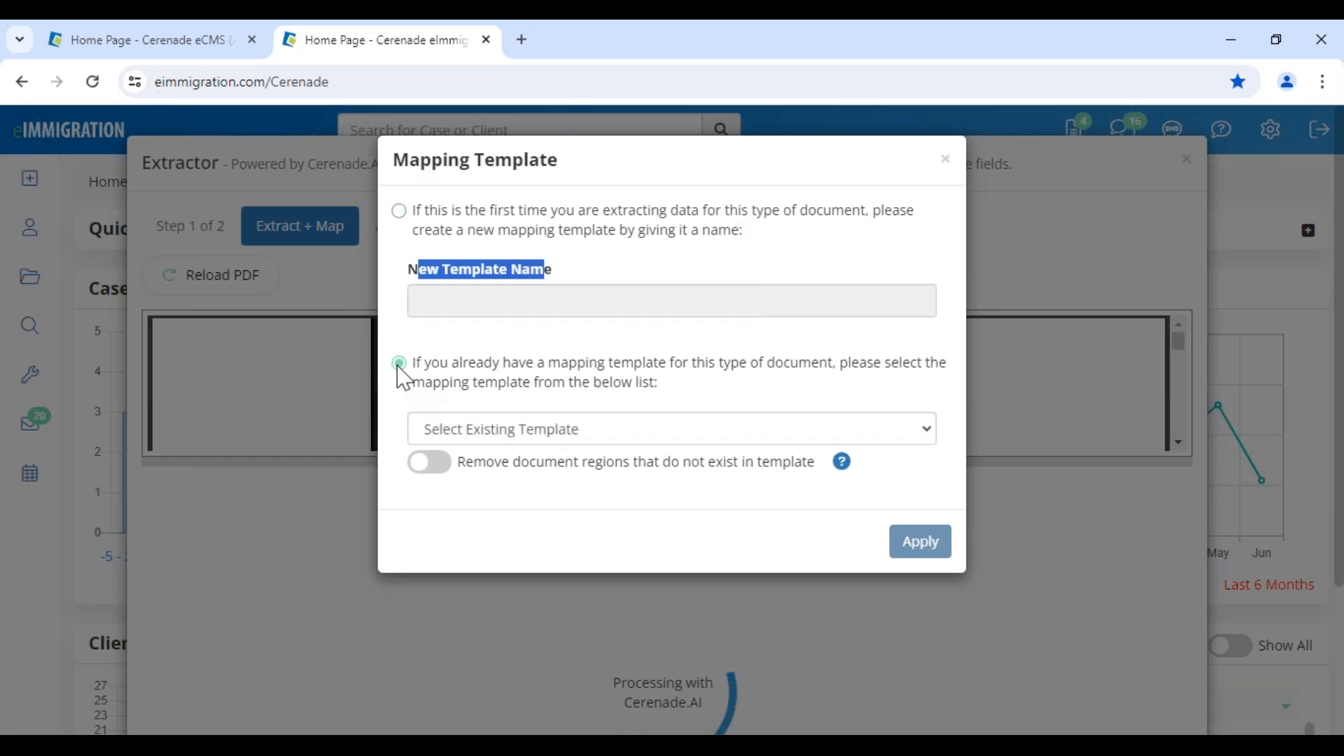
# Apply the existing mapping template US Passport edited to the uploaded passport document.
pyautogui.click(547, 430)
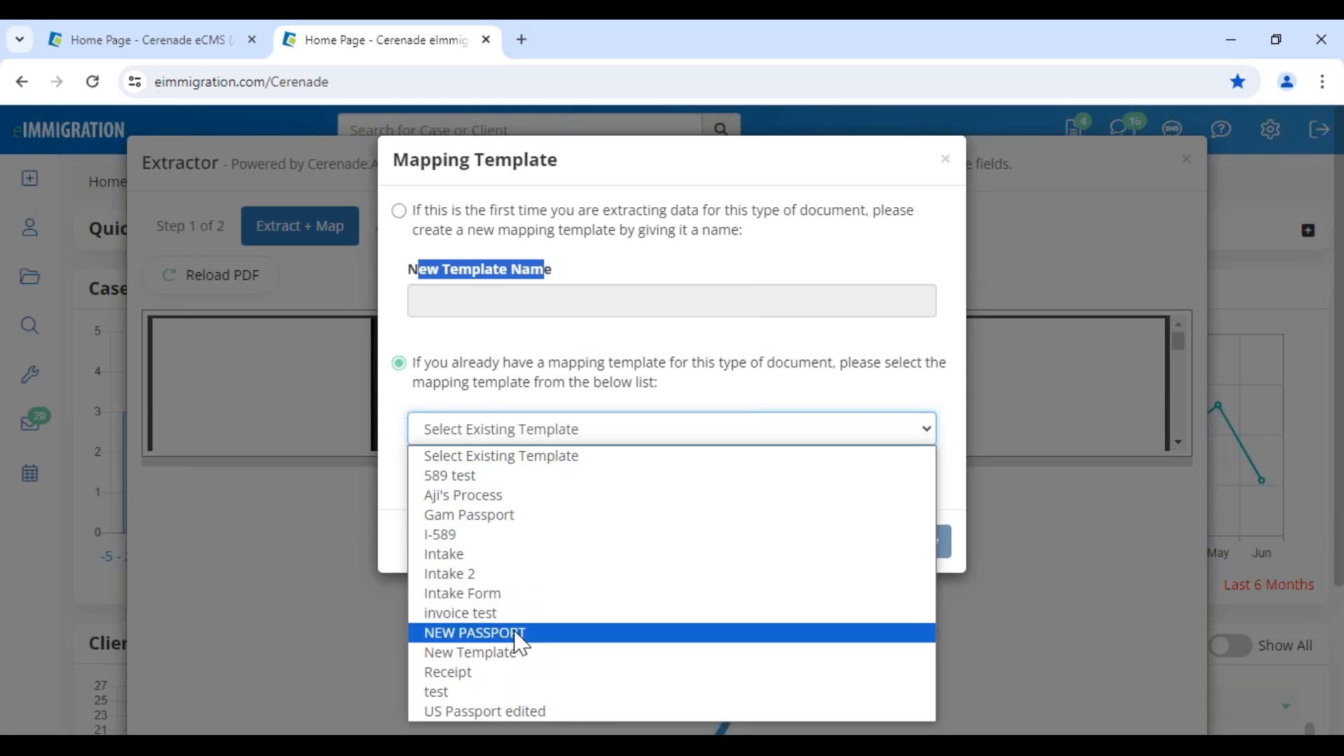
pyautogui.click(500, 711)
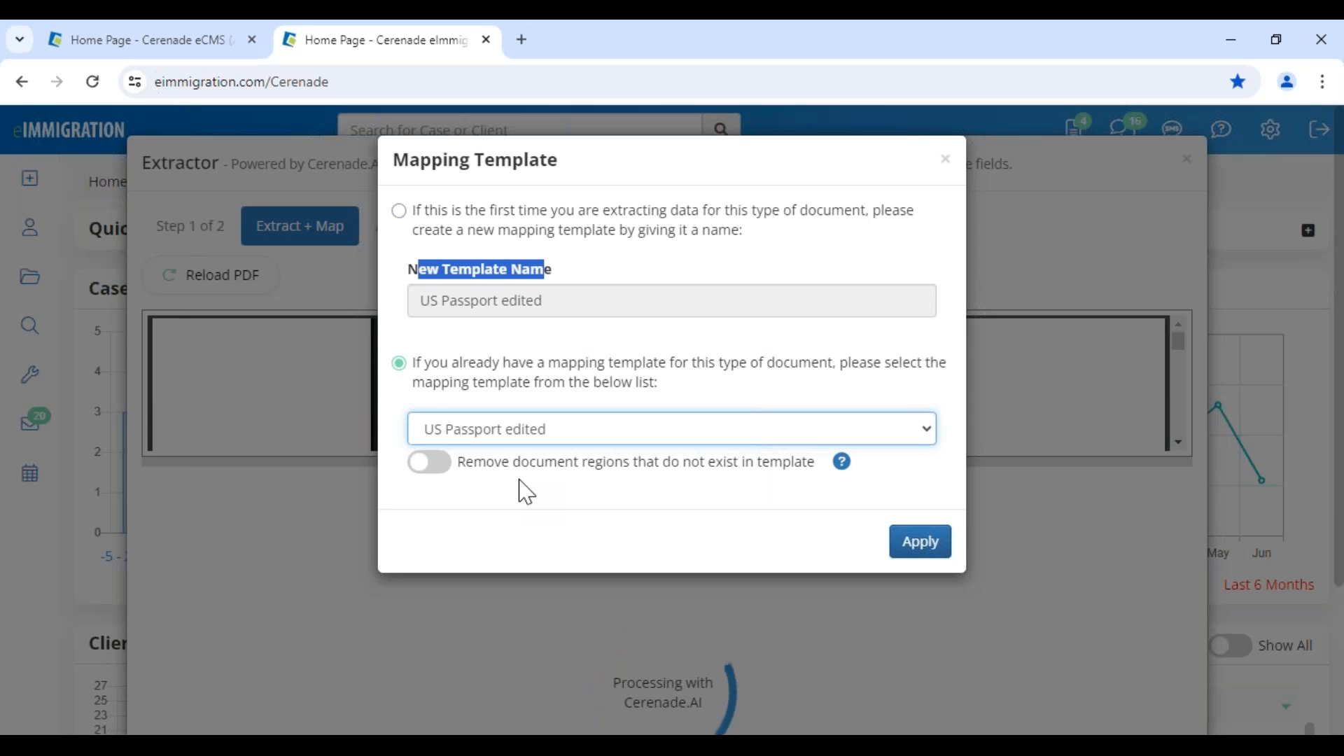
pyautogui.click(918, 546)
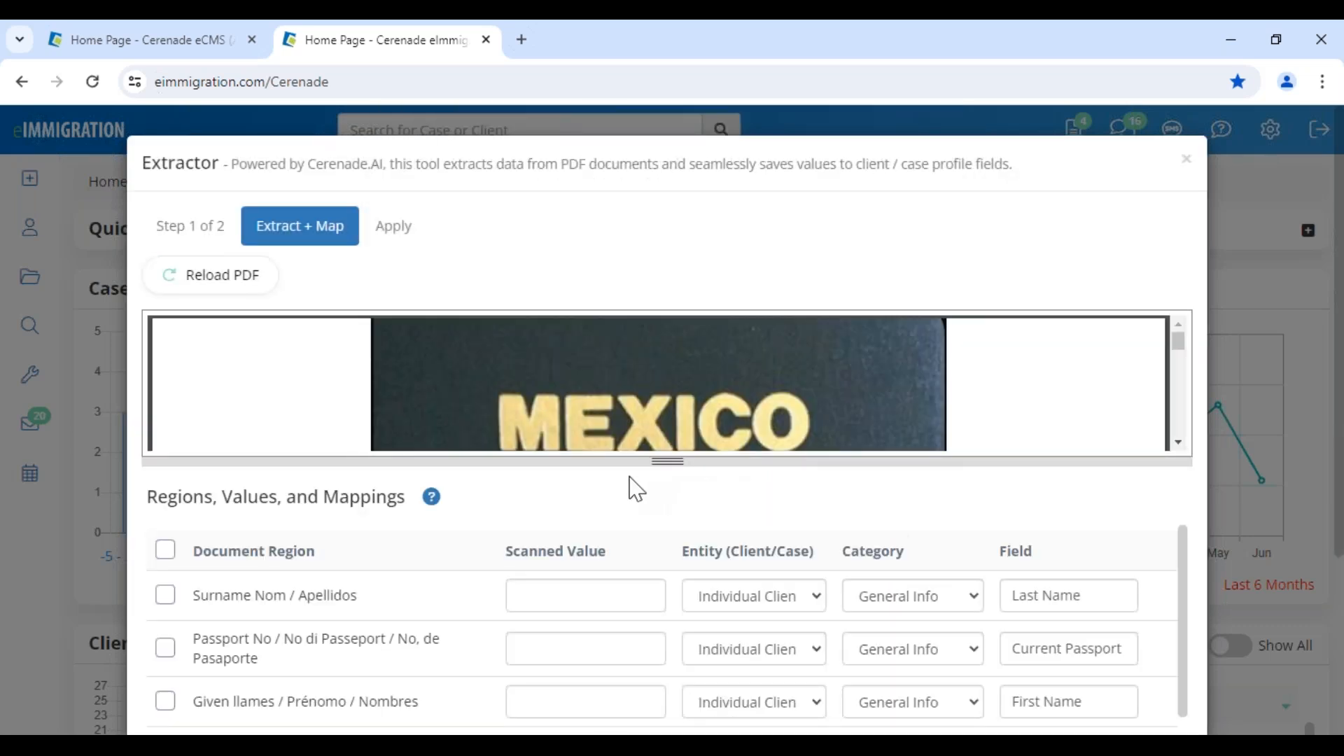
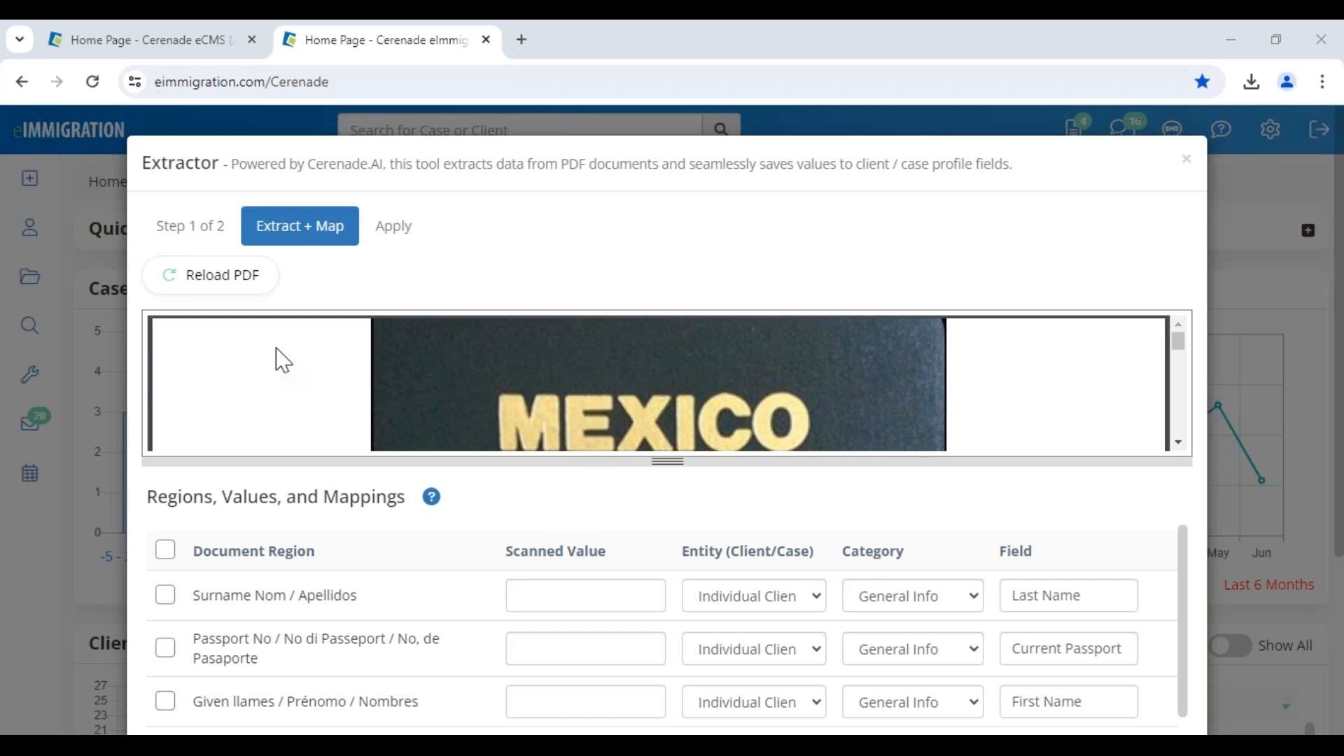
# Reload the passport PDF in the Extractor, then cancel the extraction and dismiss the Mapping Template dialog.
pyautogui.click(227, 293)
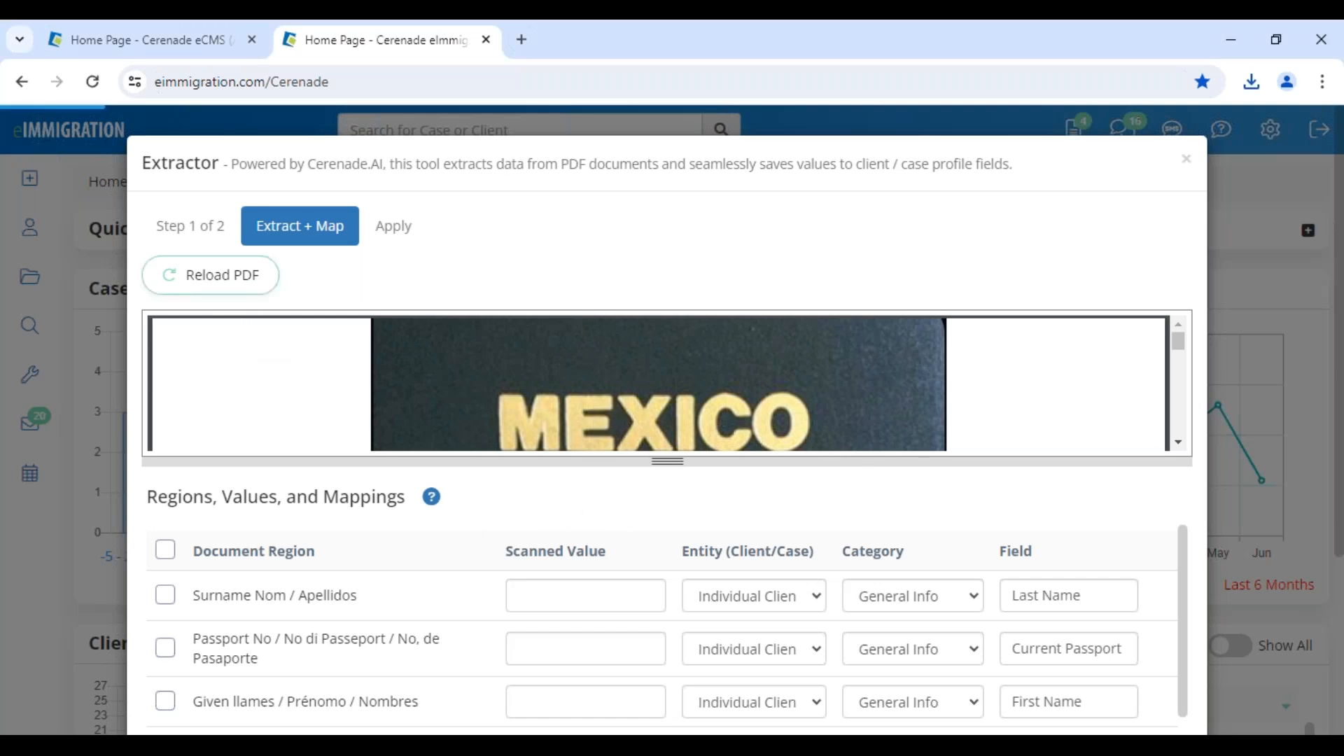
pyautogui.scroll(-6, 985, 513)
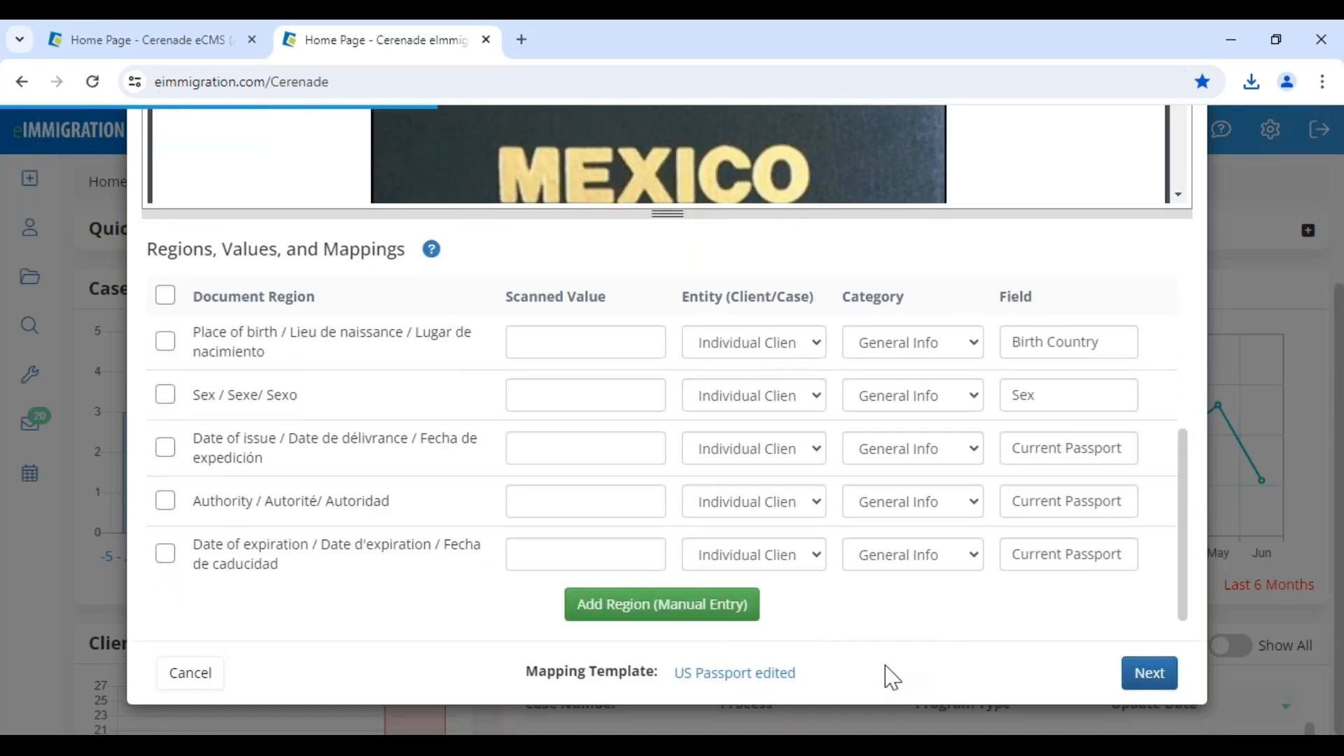
pyautogui.click(189, 673)
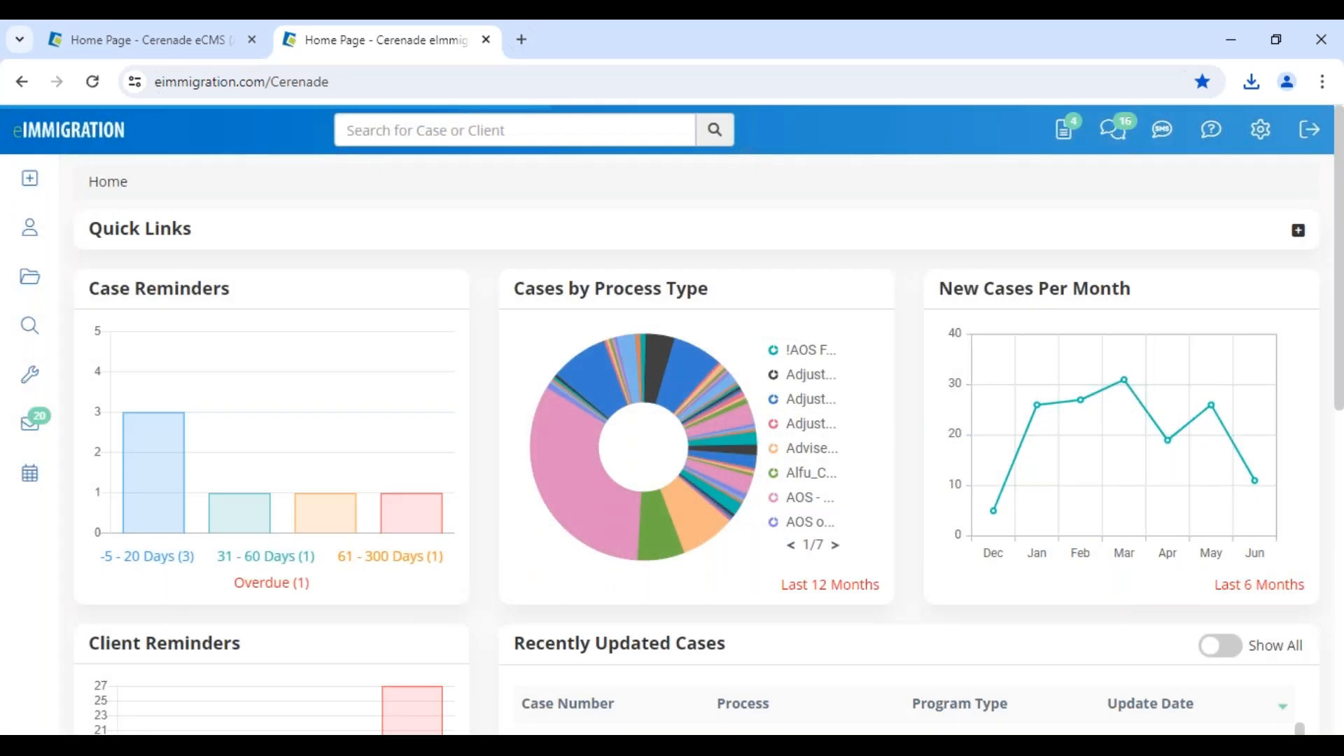
pyautogui.moveTo(42, 371)
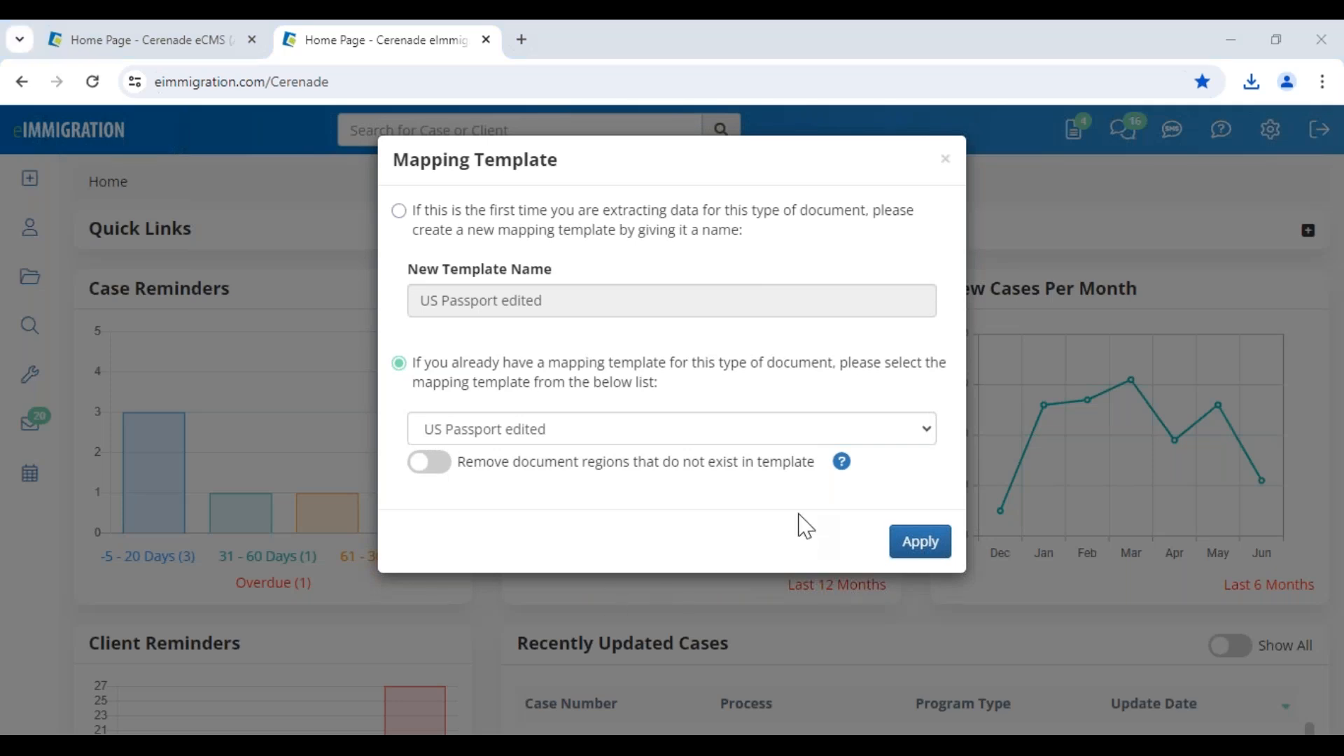
pyautogui.click(945, 161)
pyautogui.moveTo(40, 396)
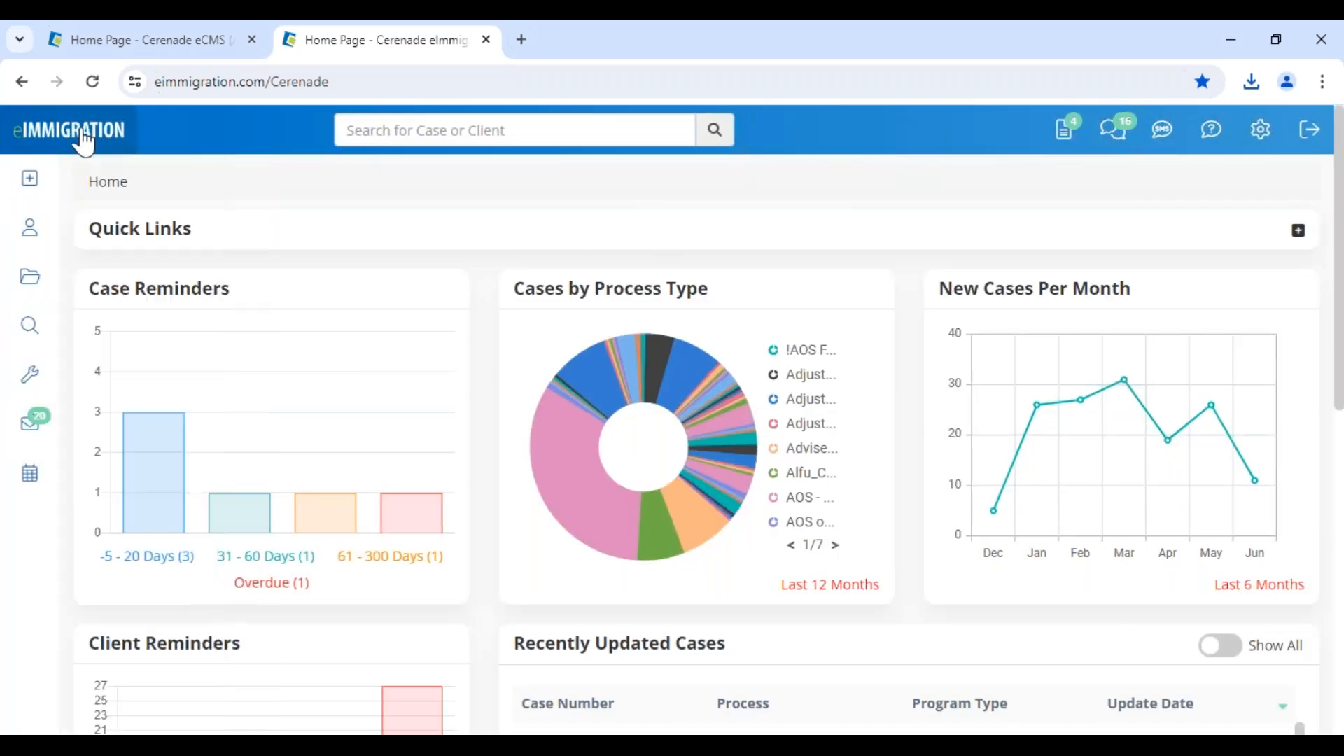
pyautogui.click(93, 81)
pyautogui.moveTo(34, 427)
pyautogui.moveTo(32, 389)
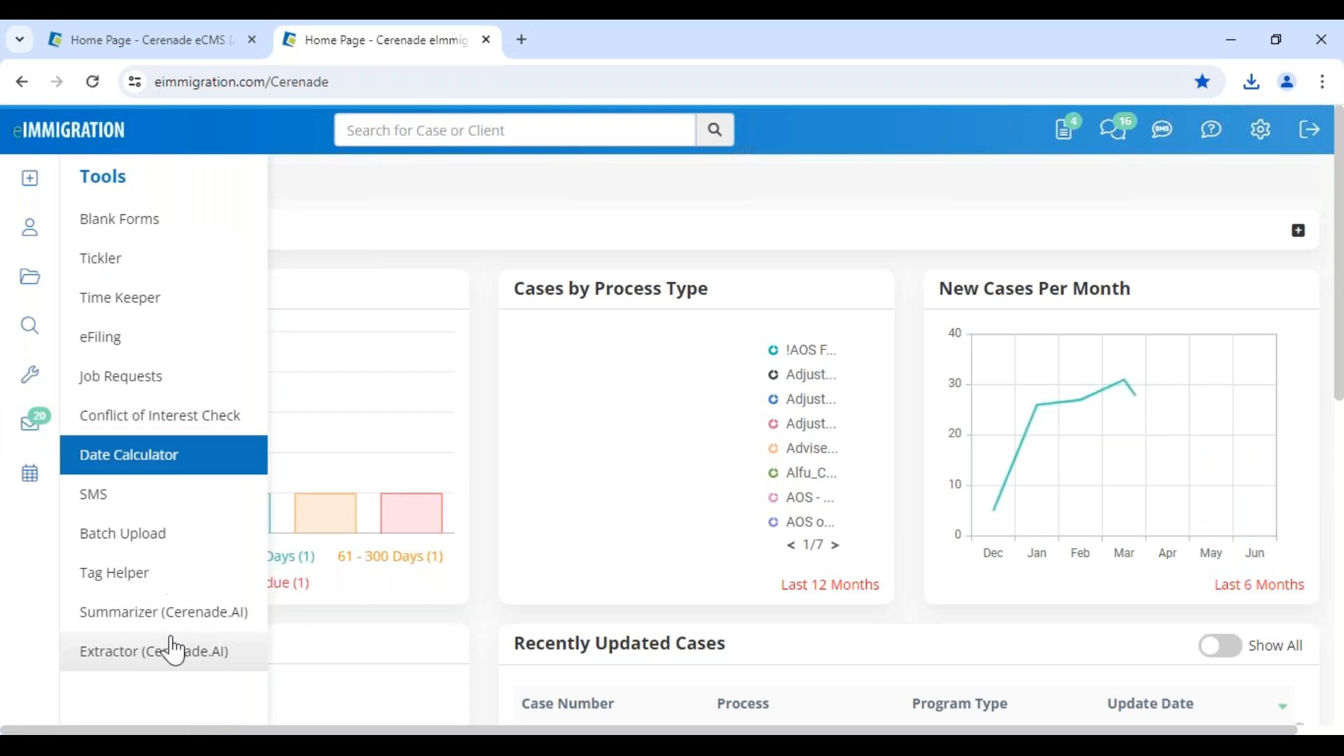
pyautogui.click(151, 653)
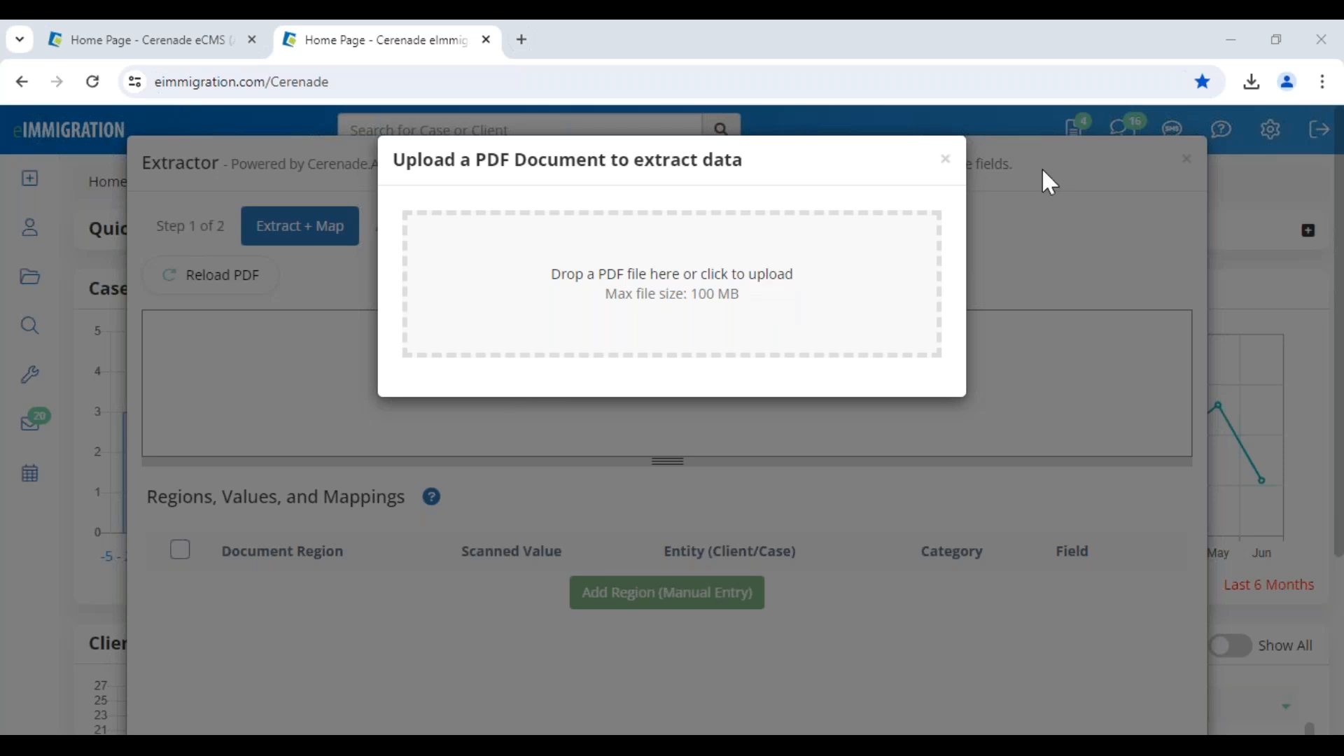
pyautogui.click(945, 159)
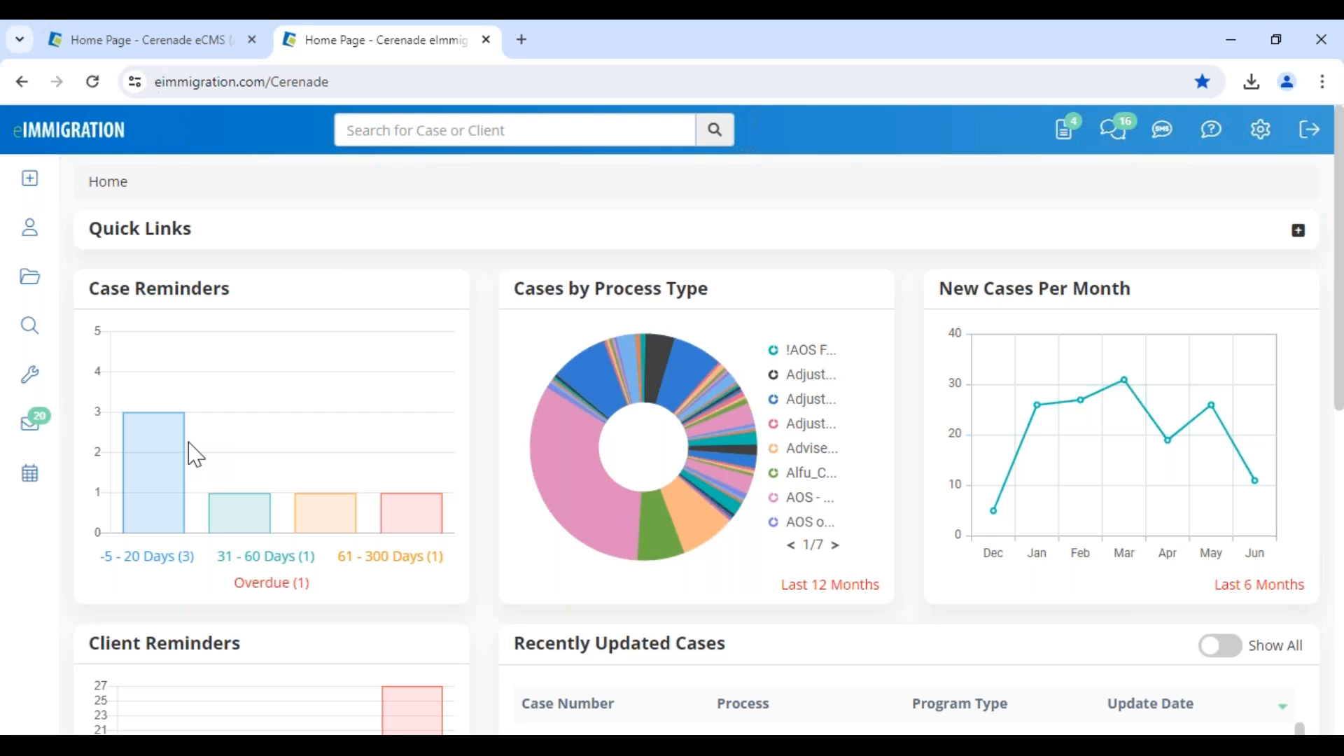
# Open a client's general info from Recently Updated Clients on the home page and dismiss the client alerts.
pyautogui.scroll(-4, 555, 535)
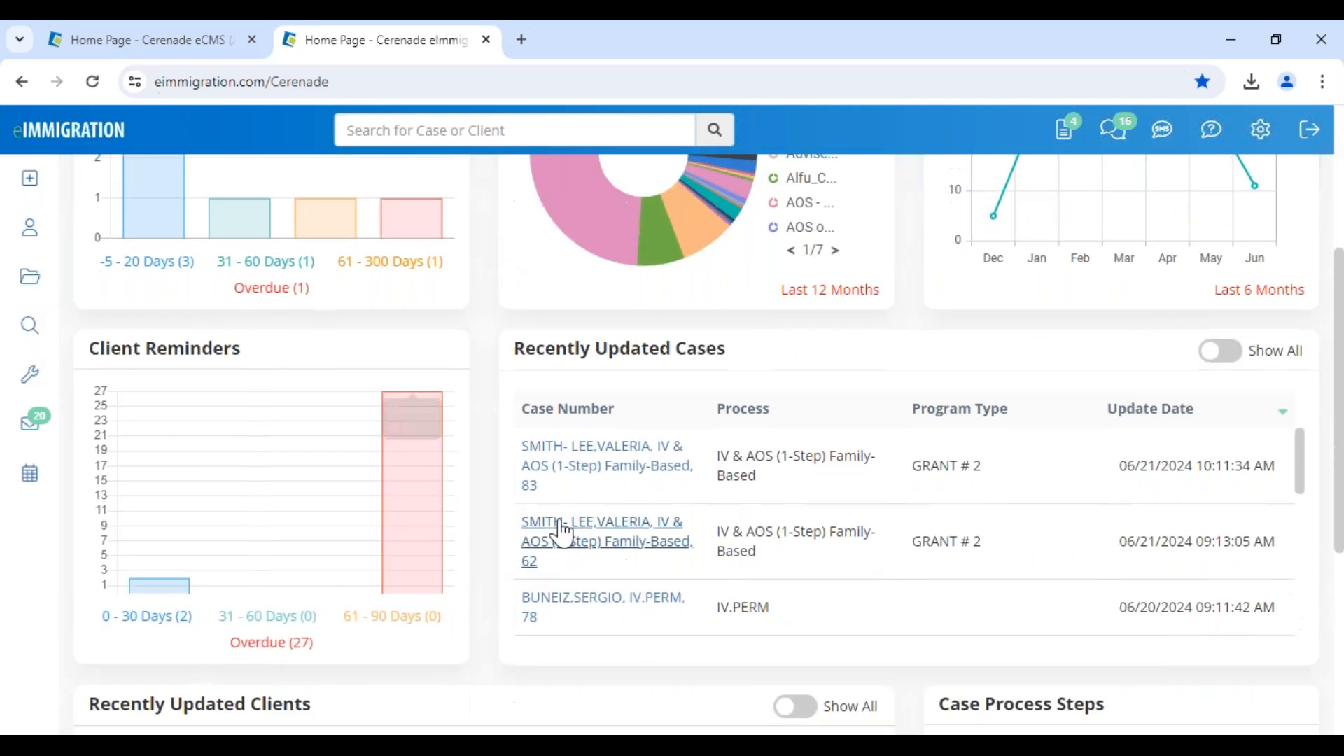
pyautogui.scroll(-4, 380, 648)
pyautogui.click(270, 507)
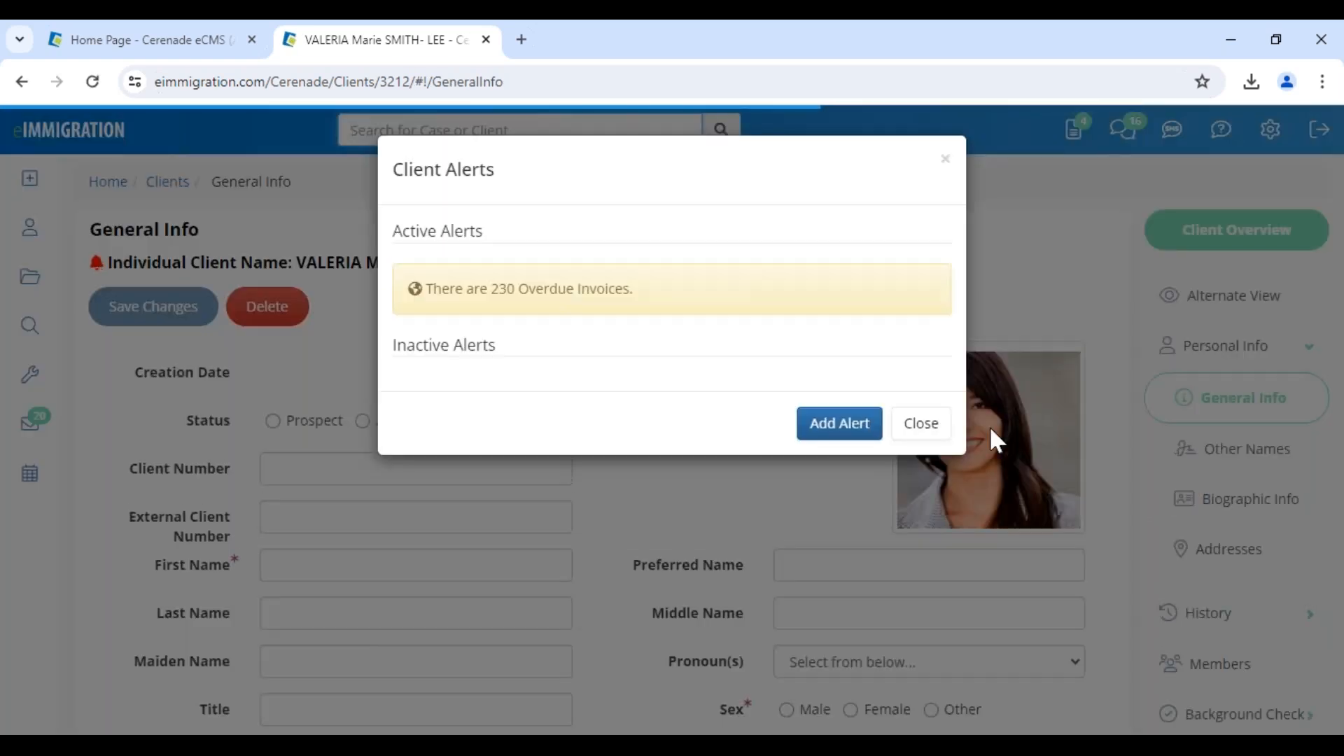
pyautogui.click(935, 425)
pyautogui.scroll(-5, 1208, 576)
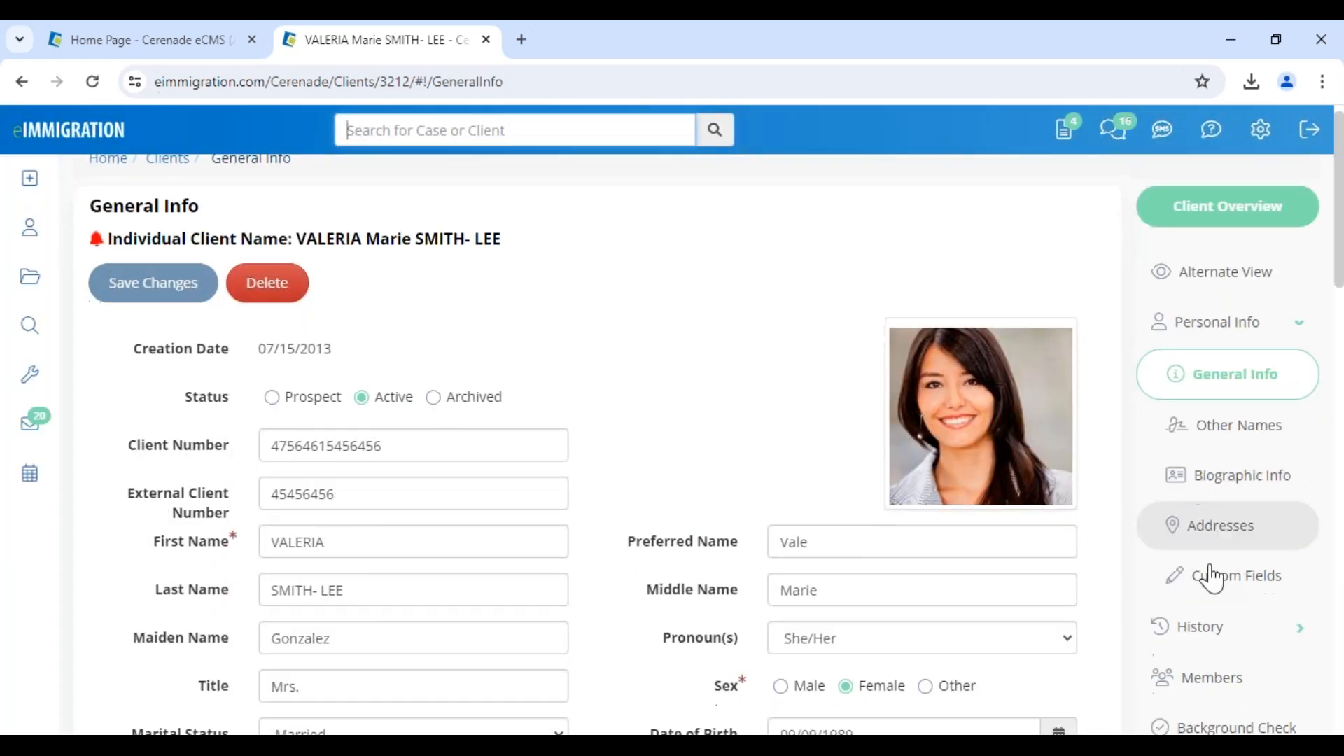
# Open the Passports folder in the client's documents and expand both passport entries to check their attached files.
pyautogui.click(1218, 672)
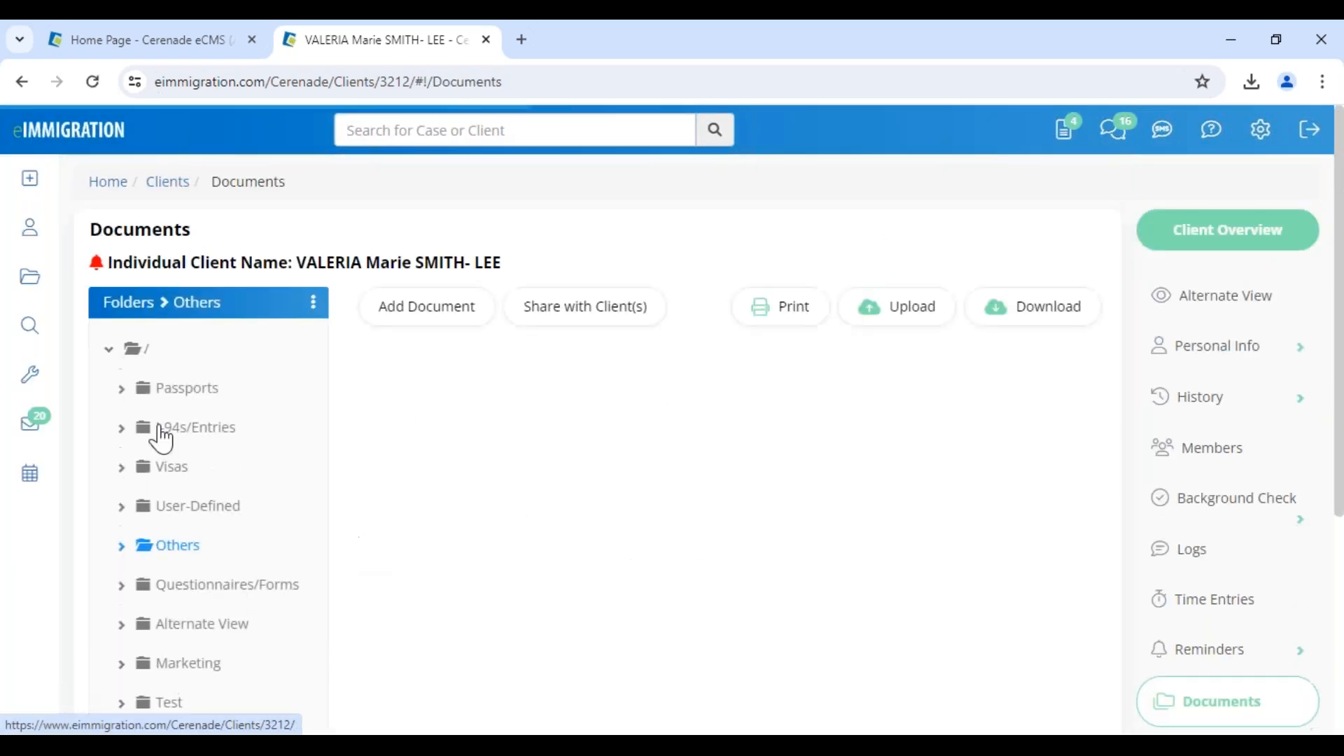
pyautogui.click(184, 392)
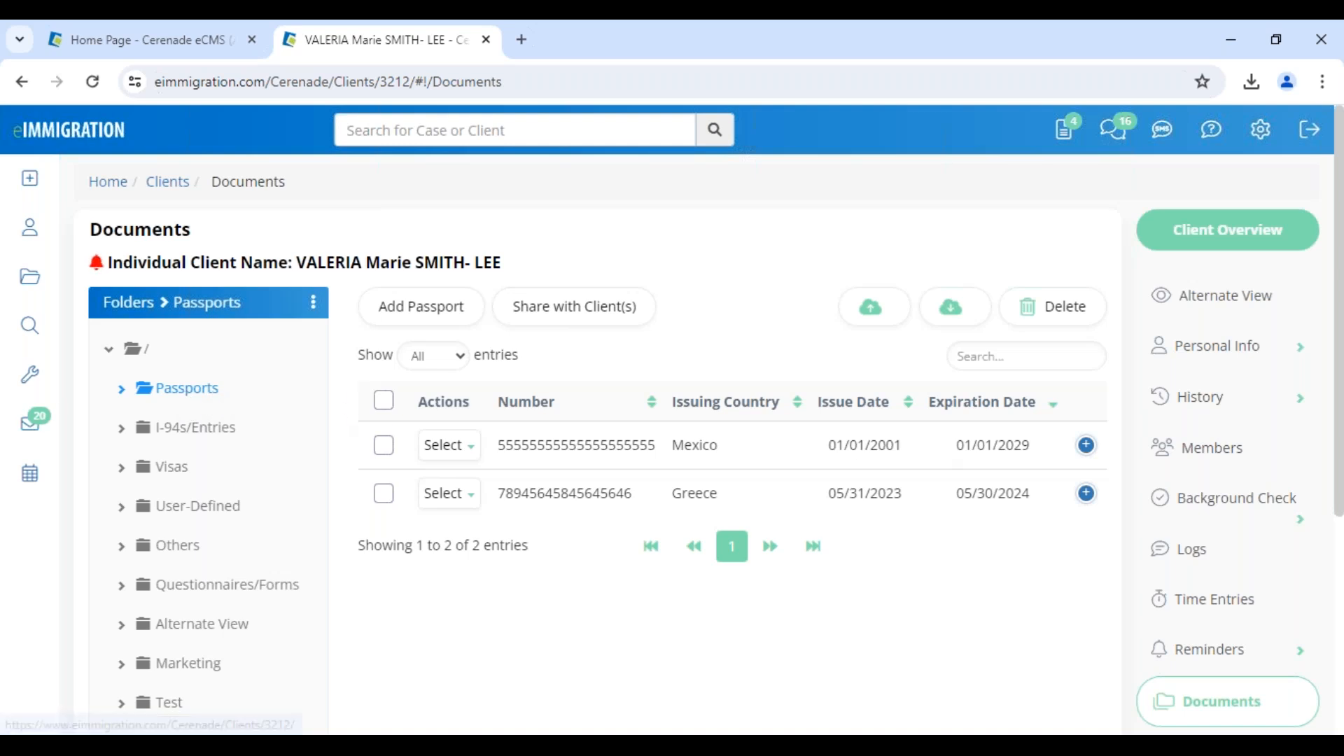
pyautogui.click(1086, 445)
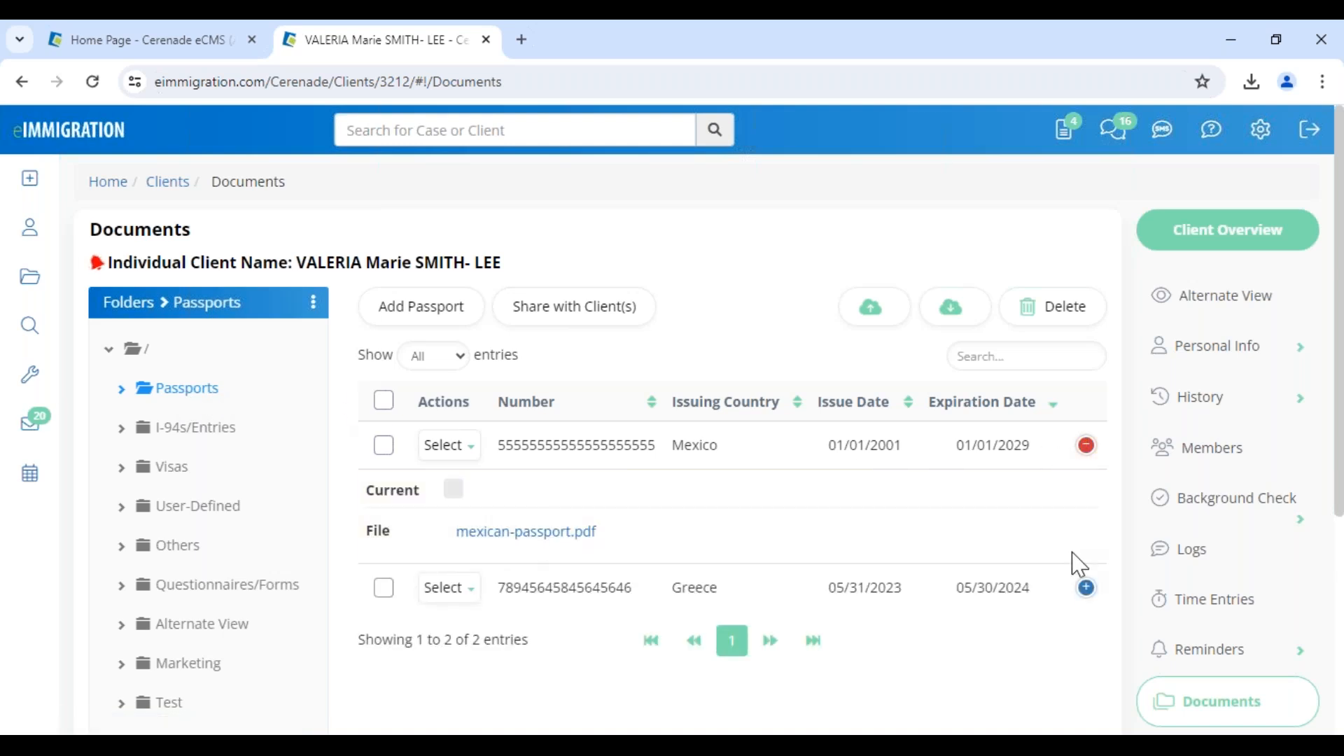
pyautogui.click(1086, 587)
pyautogui.scroll(-1, 630, 687)
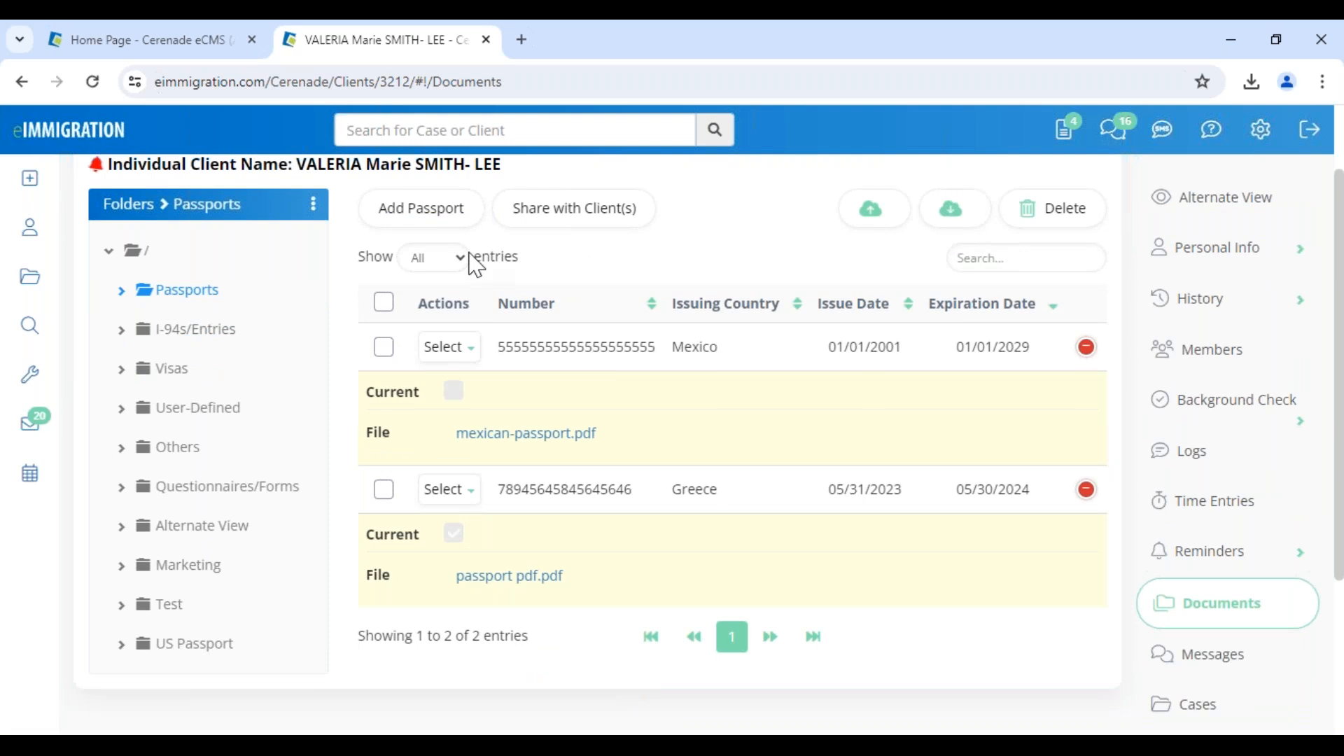
# Start a new passport record and upload the US passport example file from This Computer or Network.
pyautogui.click(455, 217)
pyautogui.click(319, 390)
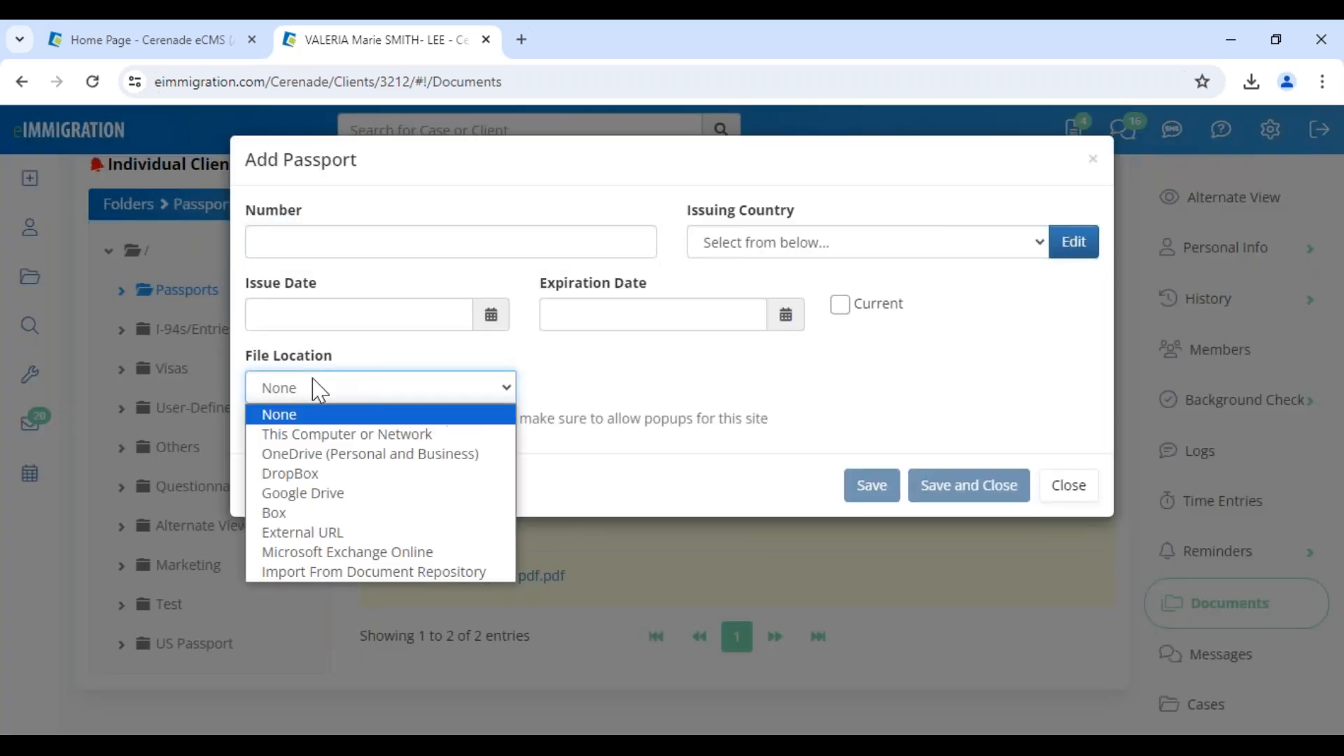
pyautogui.click(320, 434)
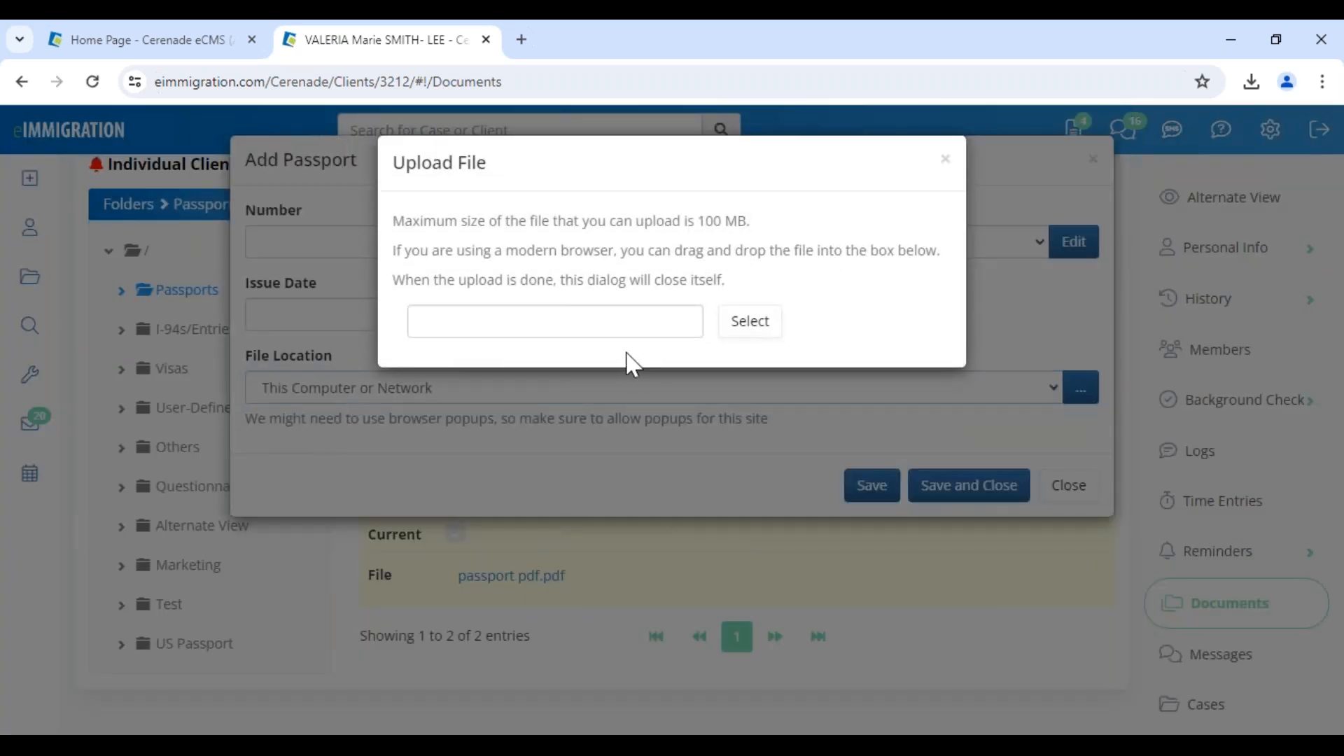
pyautogui.click(614, 329)
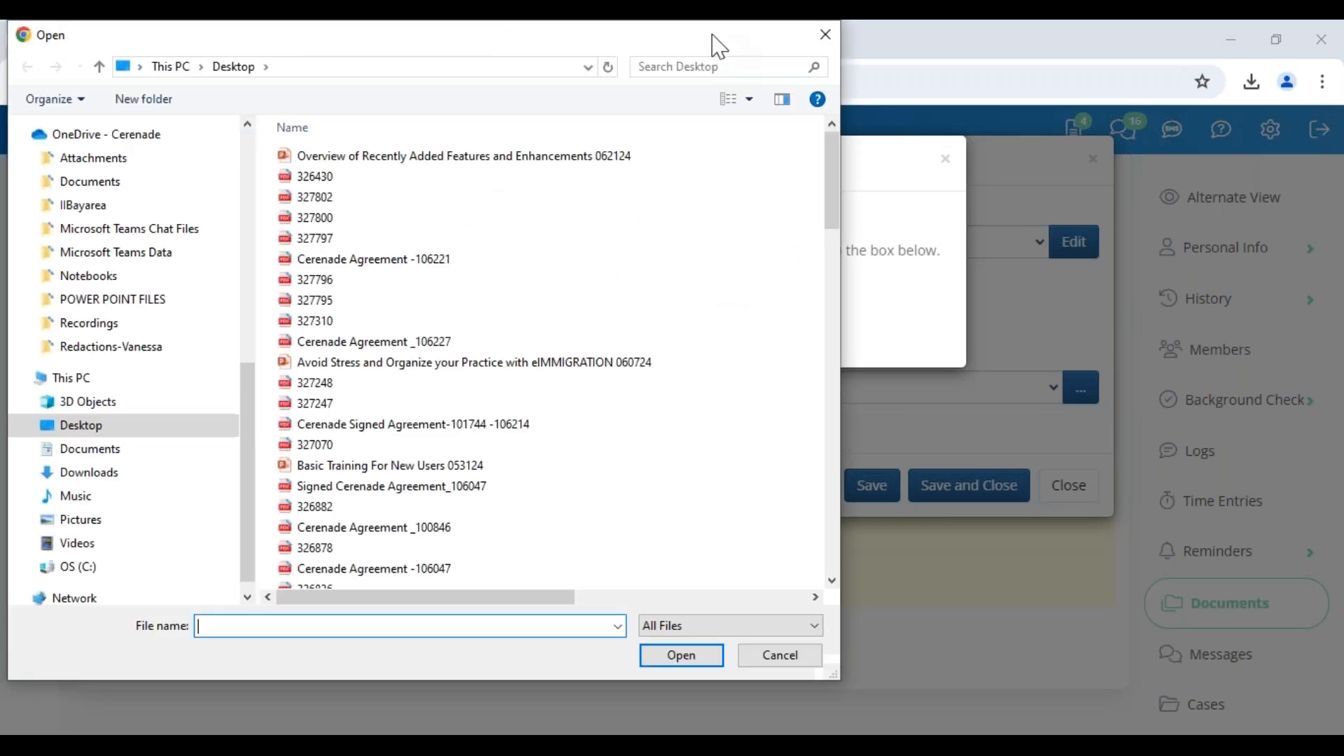
pyautogui.moveTo(717, 45); pyautogui.dragTo(0, 121)
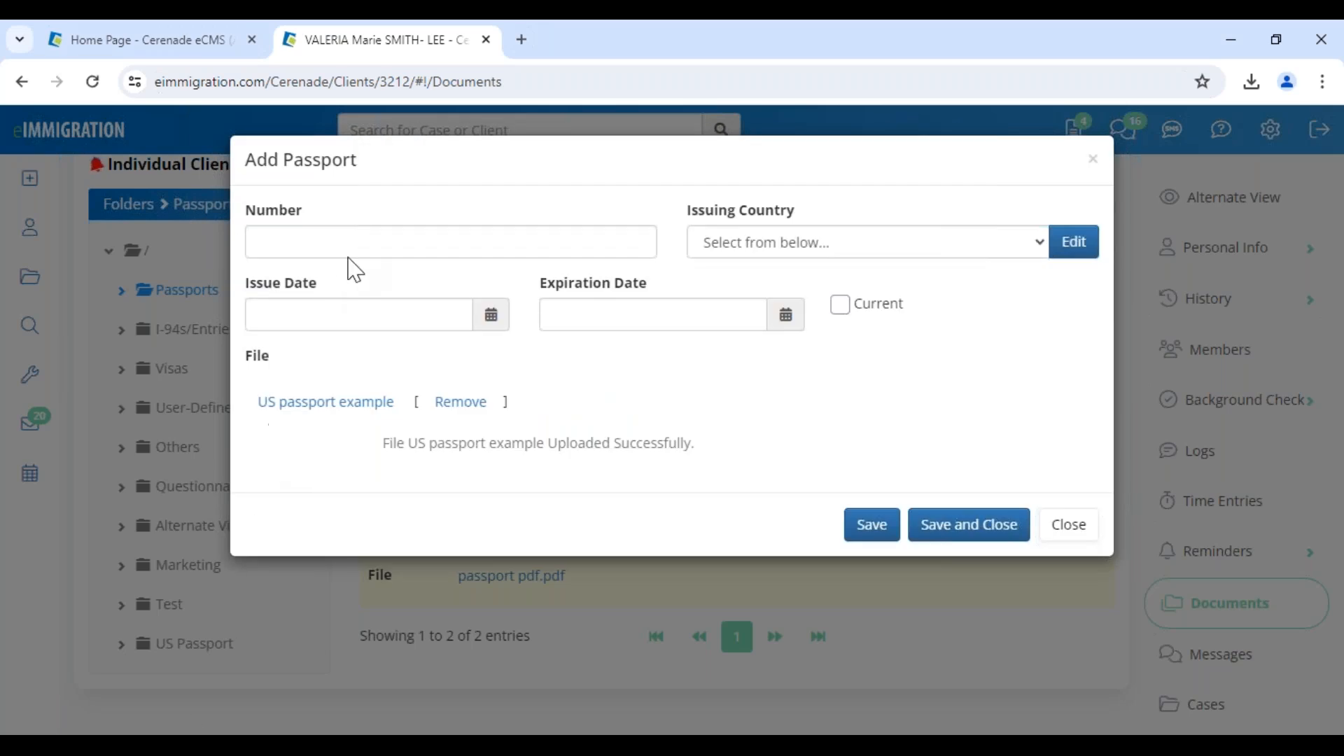
# Enter US passport as the passport record's number, try to save the record, then close the form.
pyautogui.click(357, 243)
pyautogui.write('Us')
pyautogui.press('BackSpace')
pyautogui.write('S pasp')
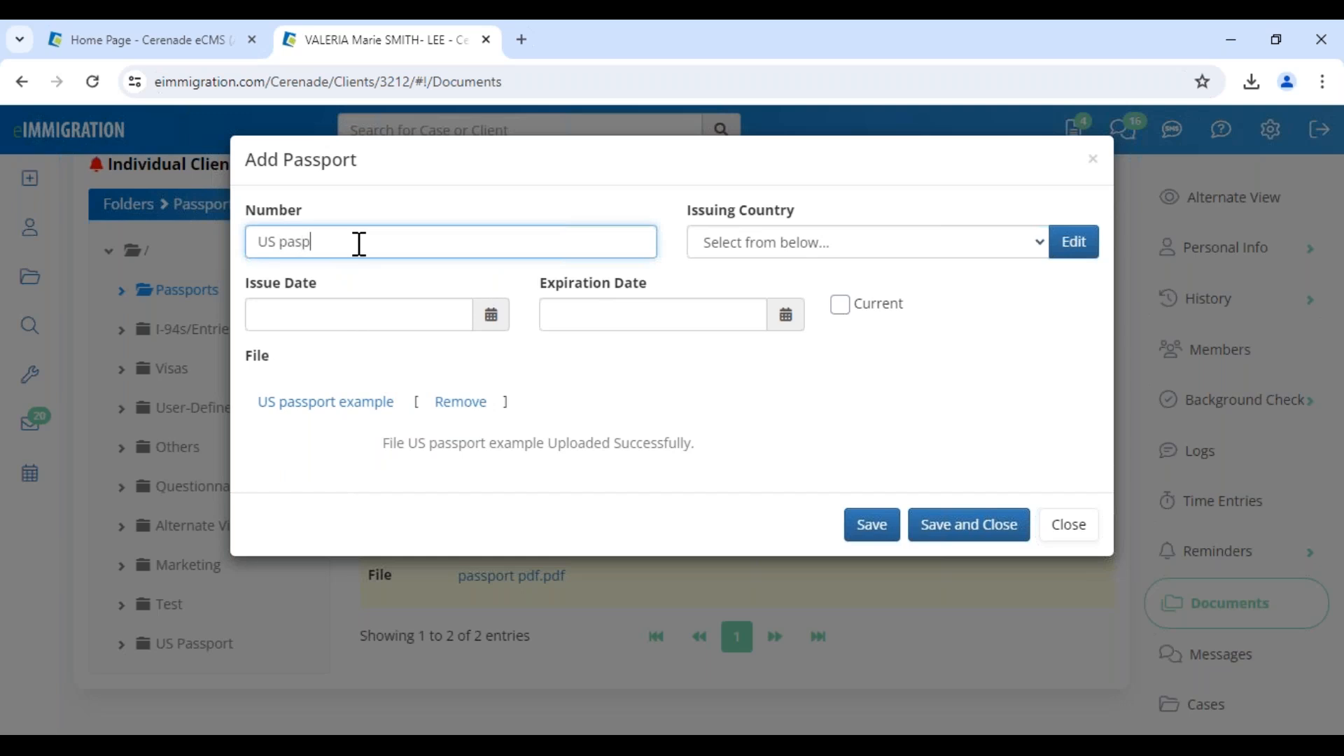
pyautogui.press('BackSpace')
pyautogui.write('sport')
pyautogui.click(976, 541)
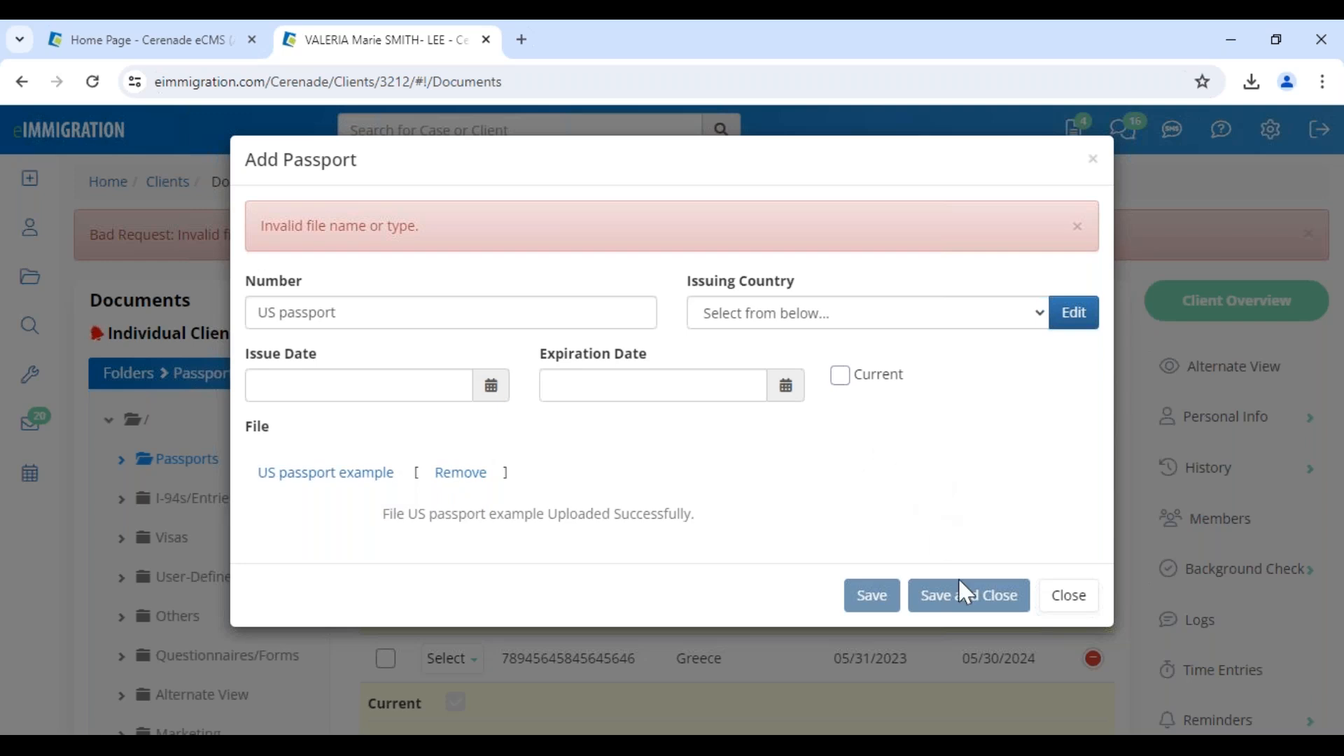
pyautogui.click(1080, 611)
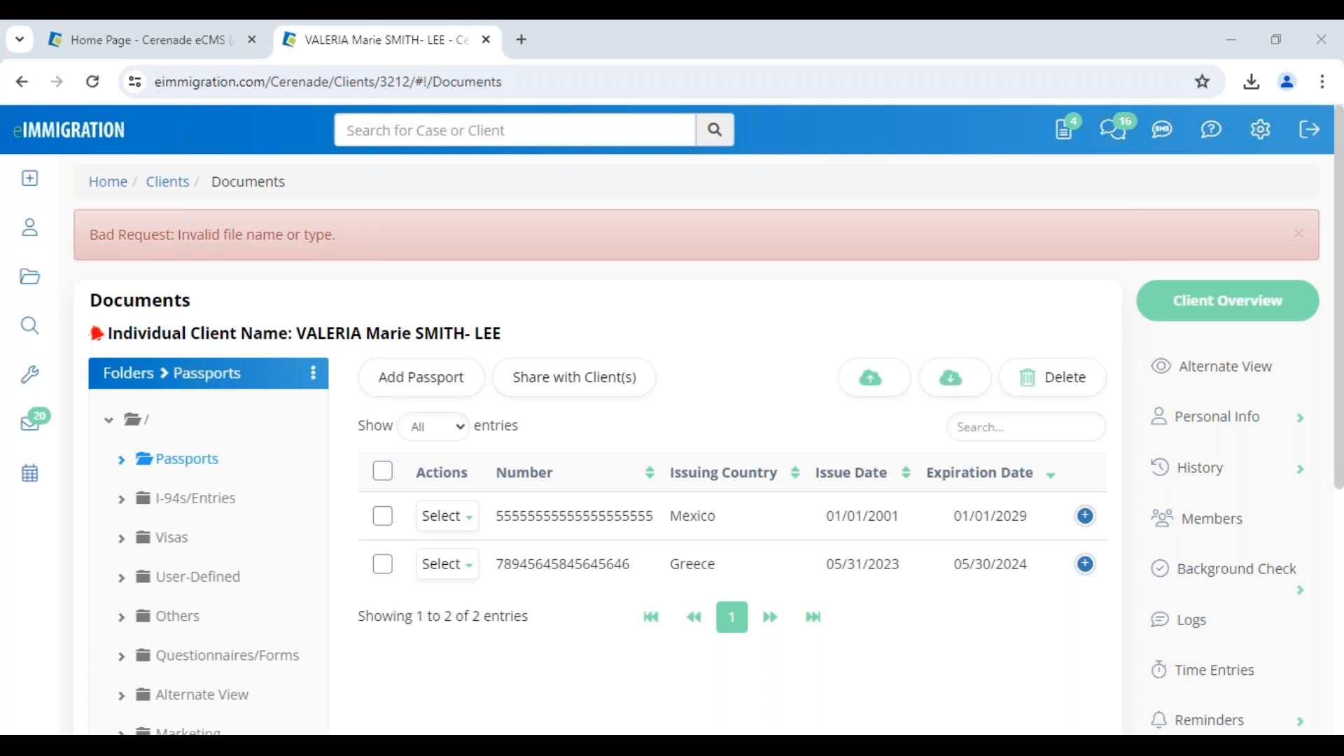
# Start another passport record and upload passport.jfif from This Computer or Network.
pyautogui.click(432, 382)
pyautogui.click(375, 389)
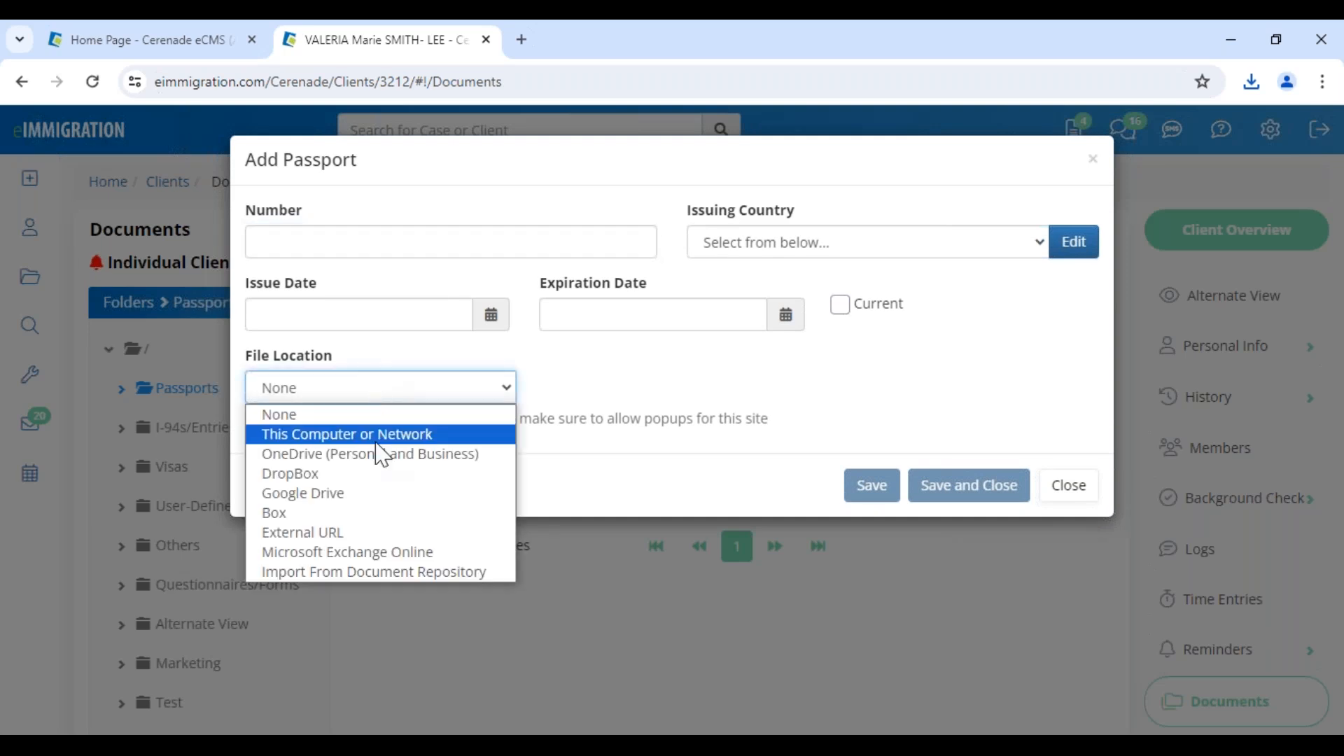
pyautogui.click(380, 433)
pyautogui.click(750, 322)
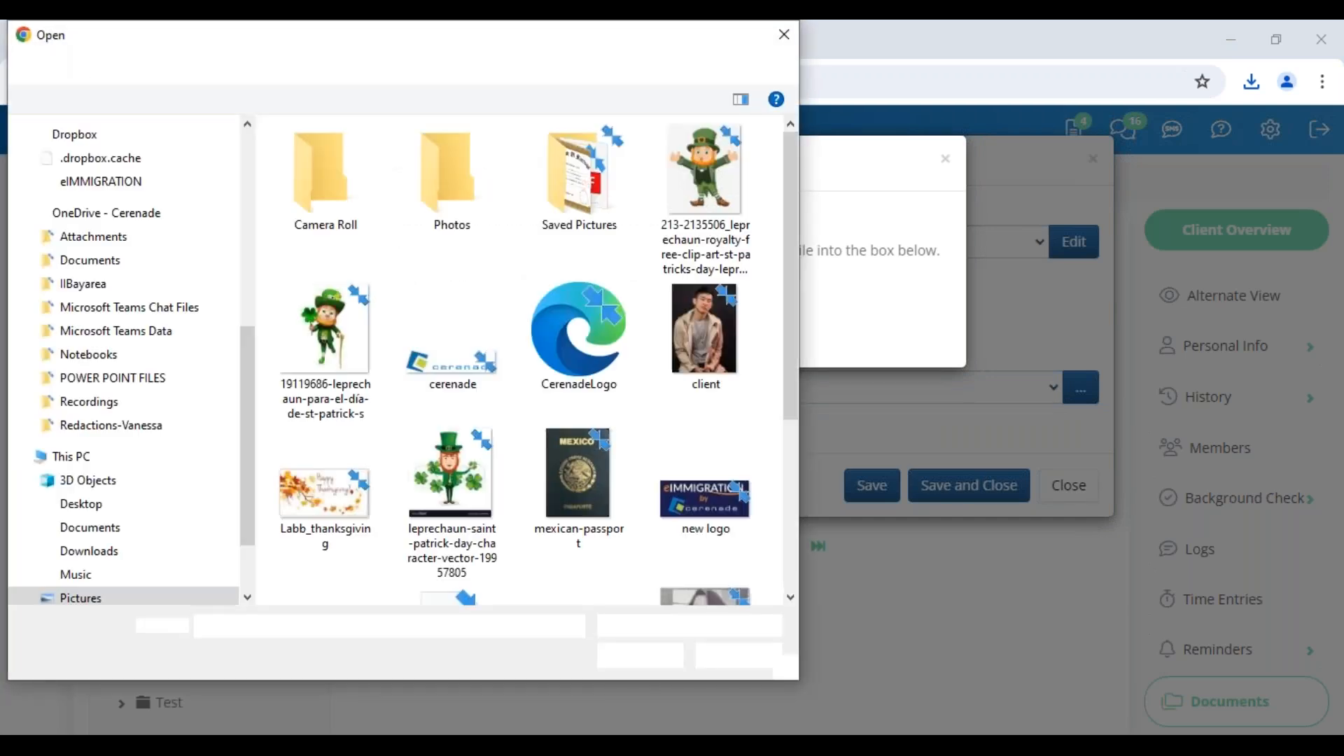
pyautogui.moveTo(532, 35); pyautogui.dragTo(0, 35)
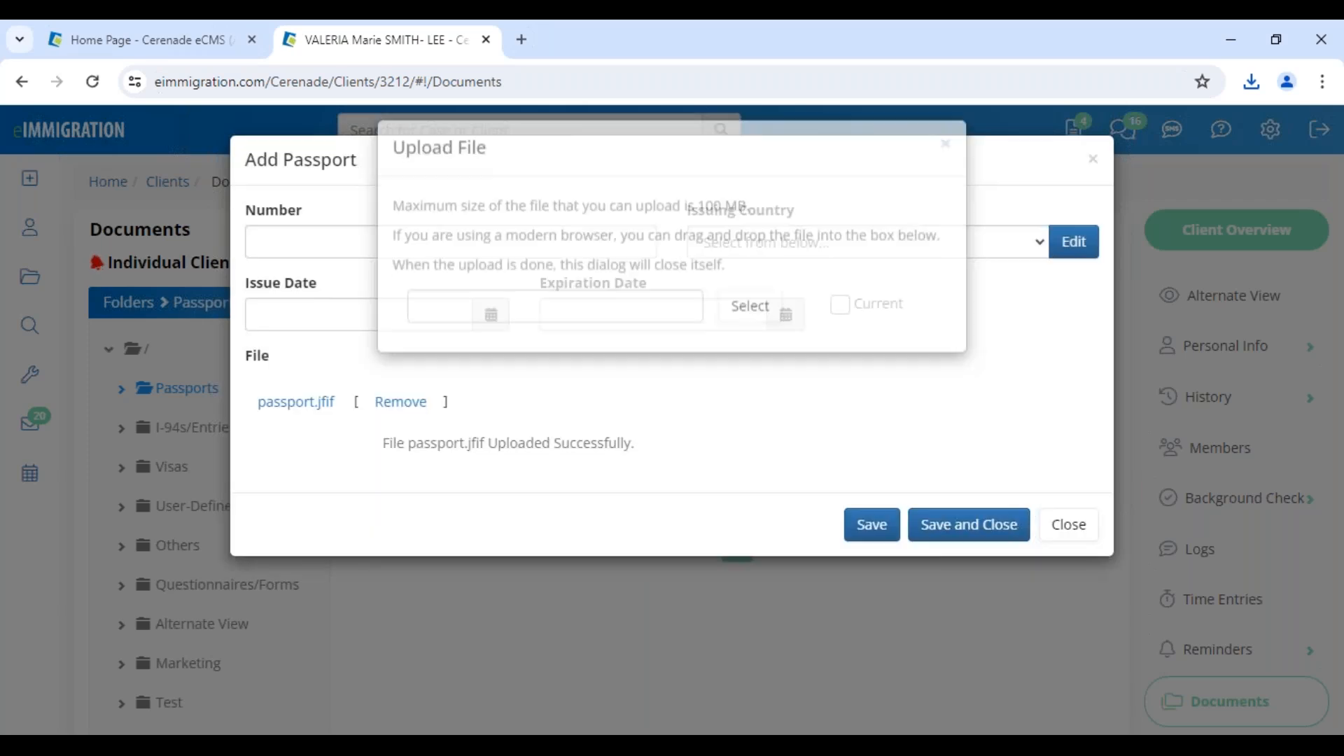
# Try to save the passport.jfif record with US passport as its number, then close the form.
pyautogui.click(337, 248)
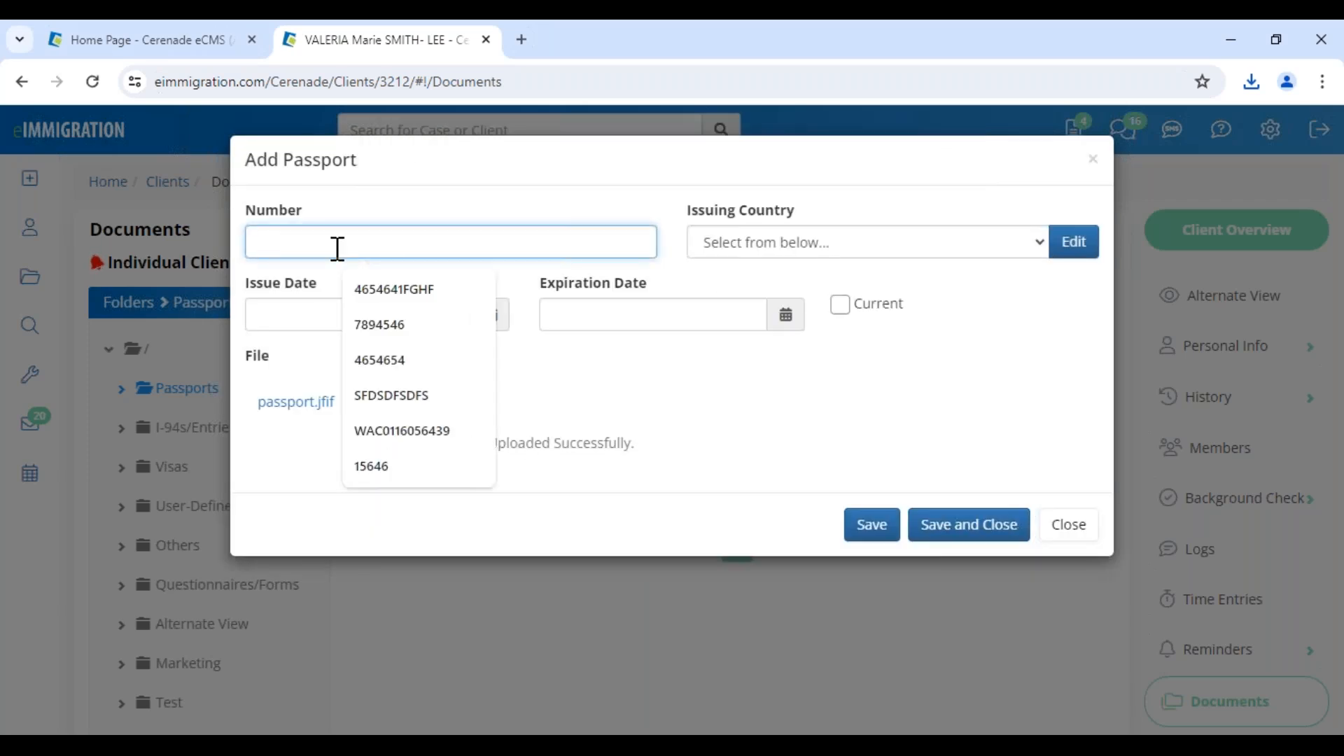
pyautogui.write('US passpo')
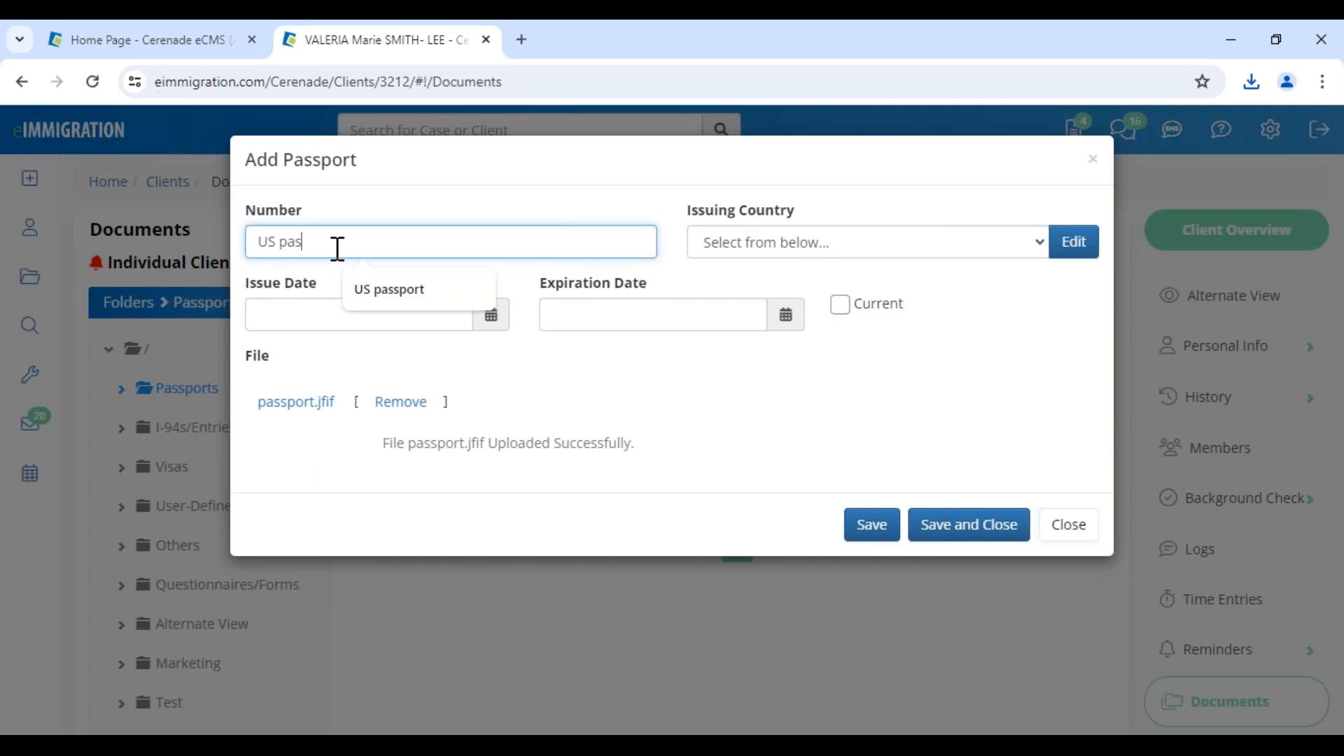
pyautogui.press('BackSpace')
pyautogui.press('BackSpace')
pyautogui.write('port')
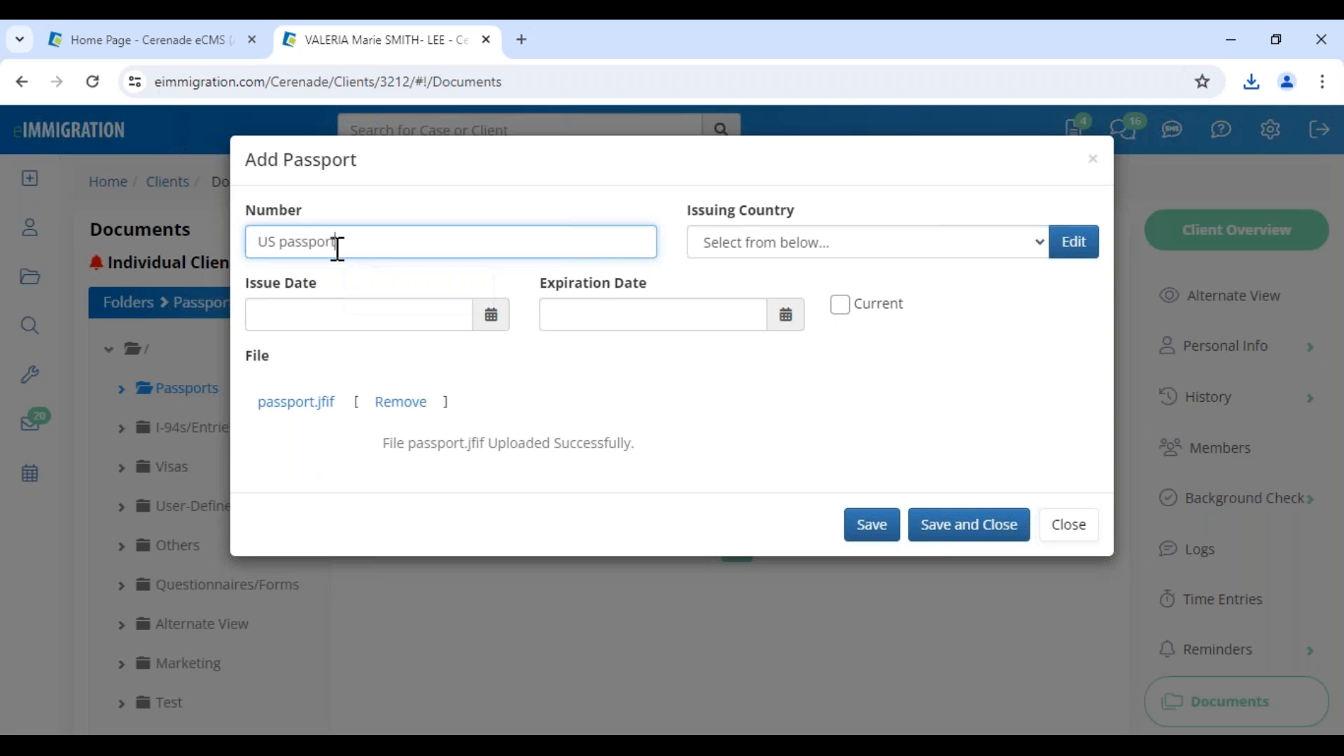
pyautogui.click(872, 525)
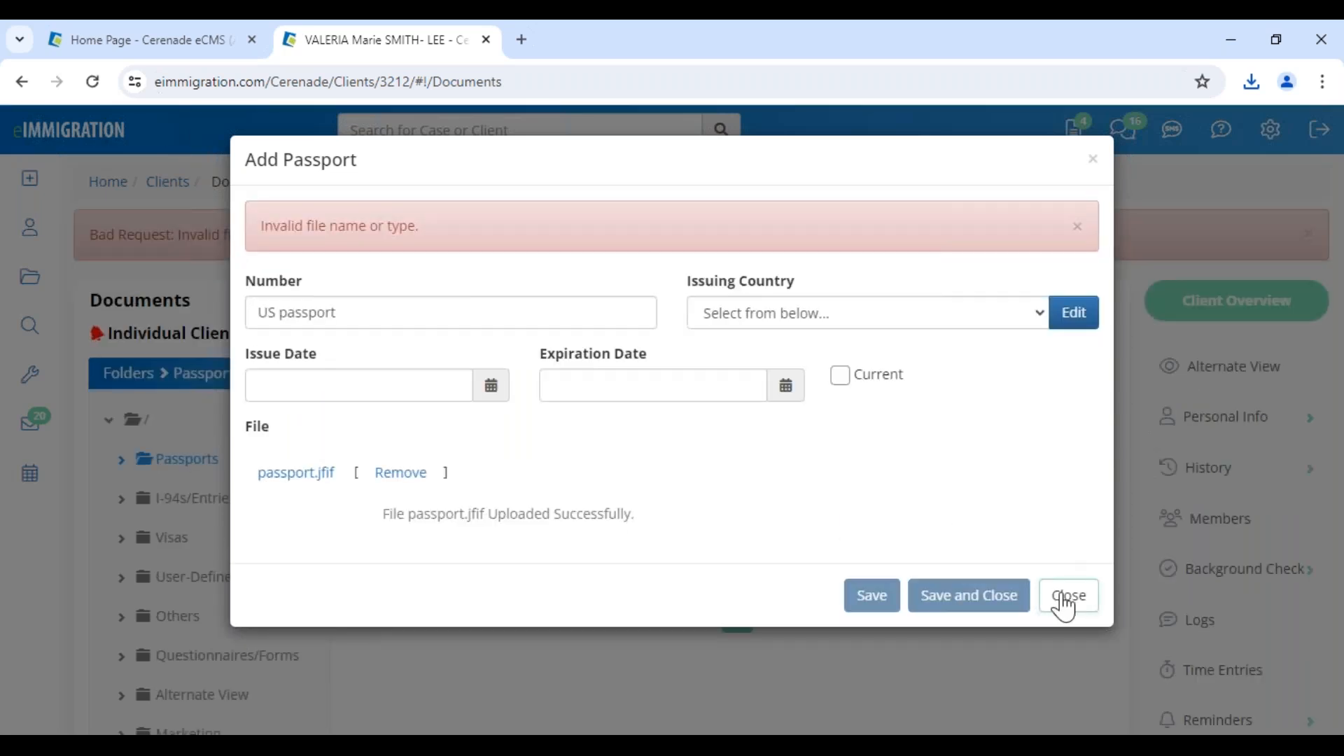
pyautogui.click(1068, 595)
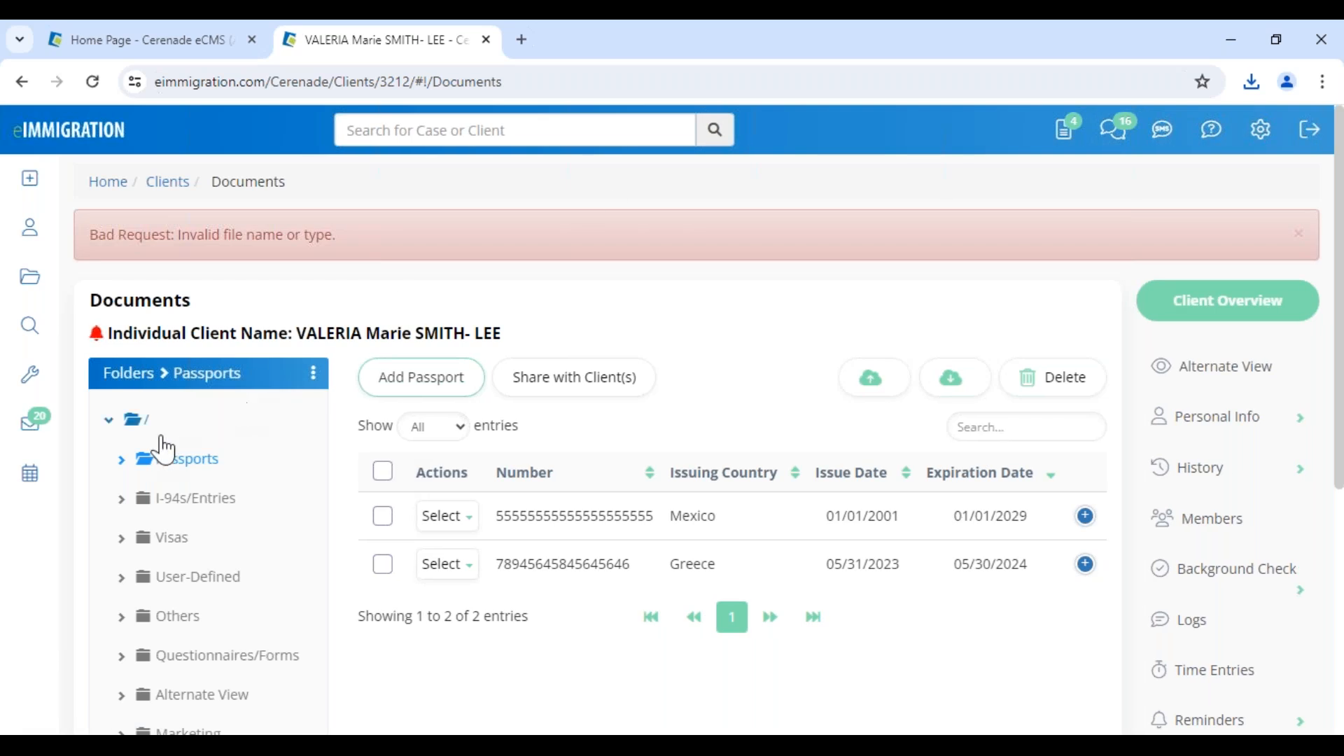
# Open the Extractor (Cerenade.AI) tool and bring up the file selection for uploading a PDF document.
pyautogui.moveTo(14, 423)
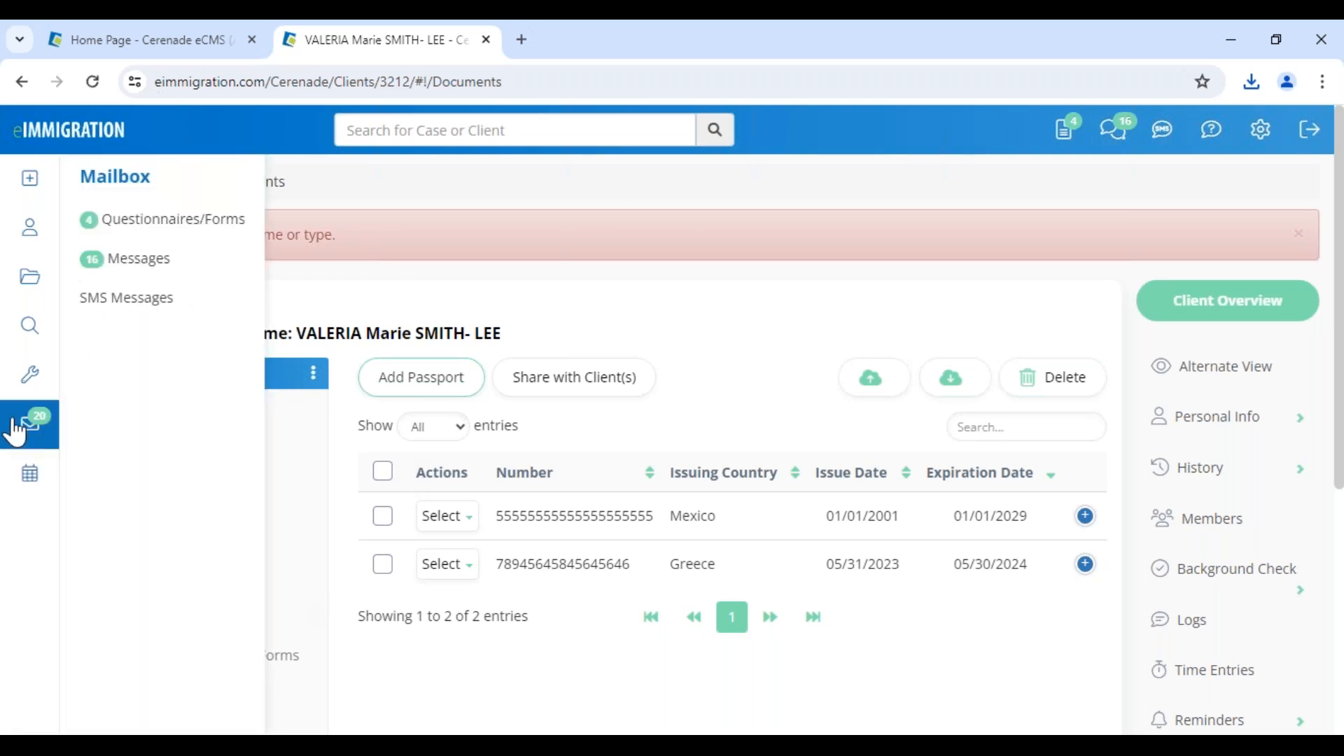
pyautogui.moveTo(28, 378)
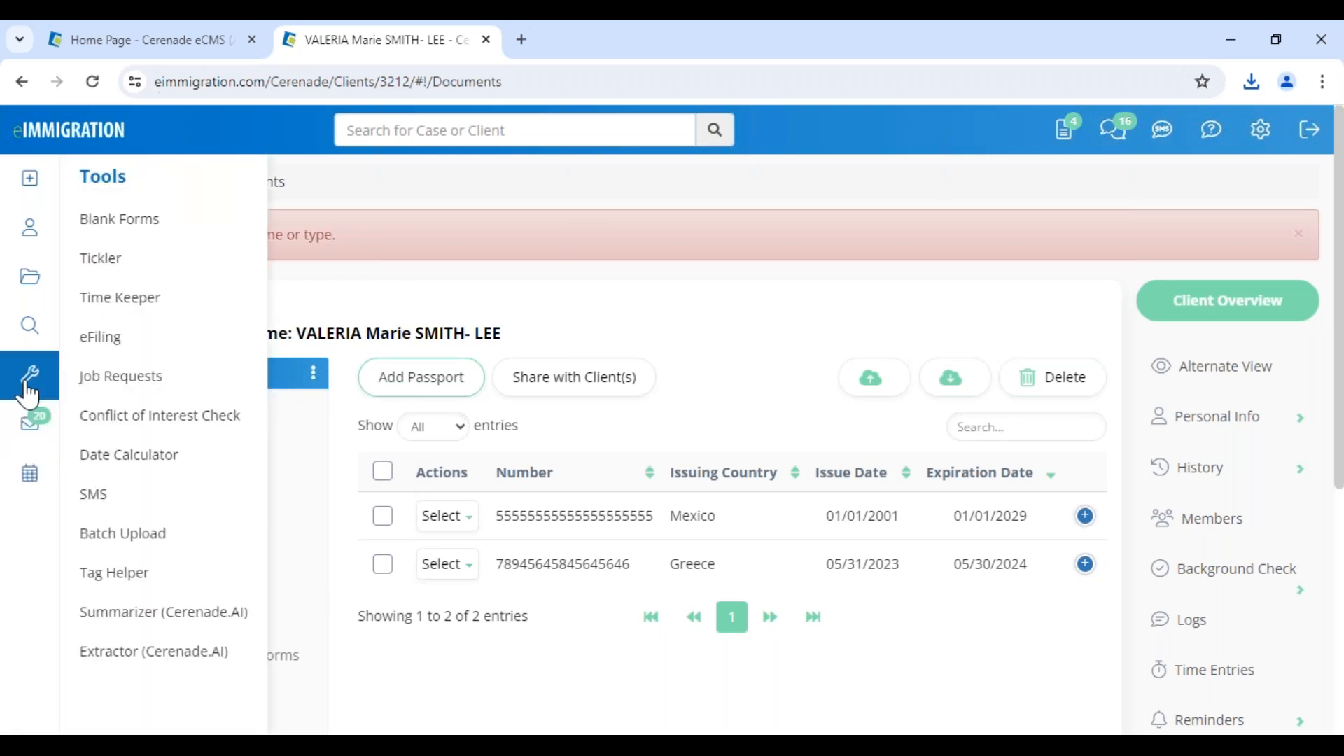
pyautogui.click(112, 652)
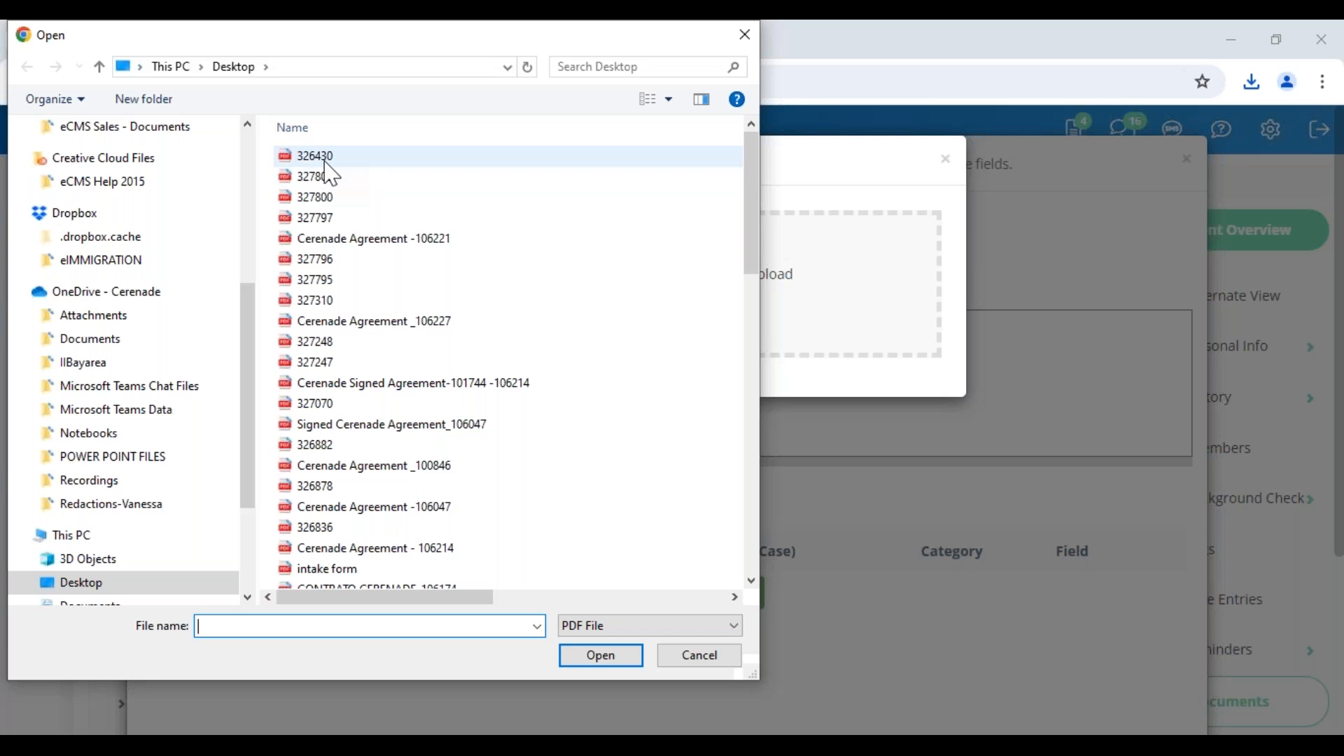
pyautogui.moveTo(353, 42); pyautogui.dragTo(0, 43)
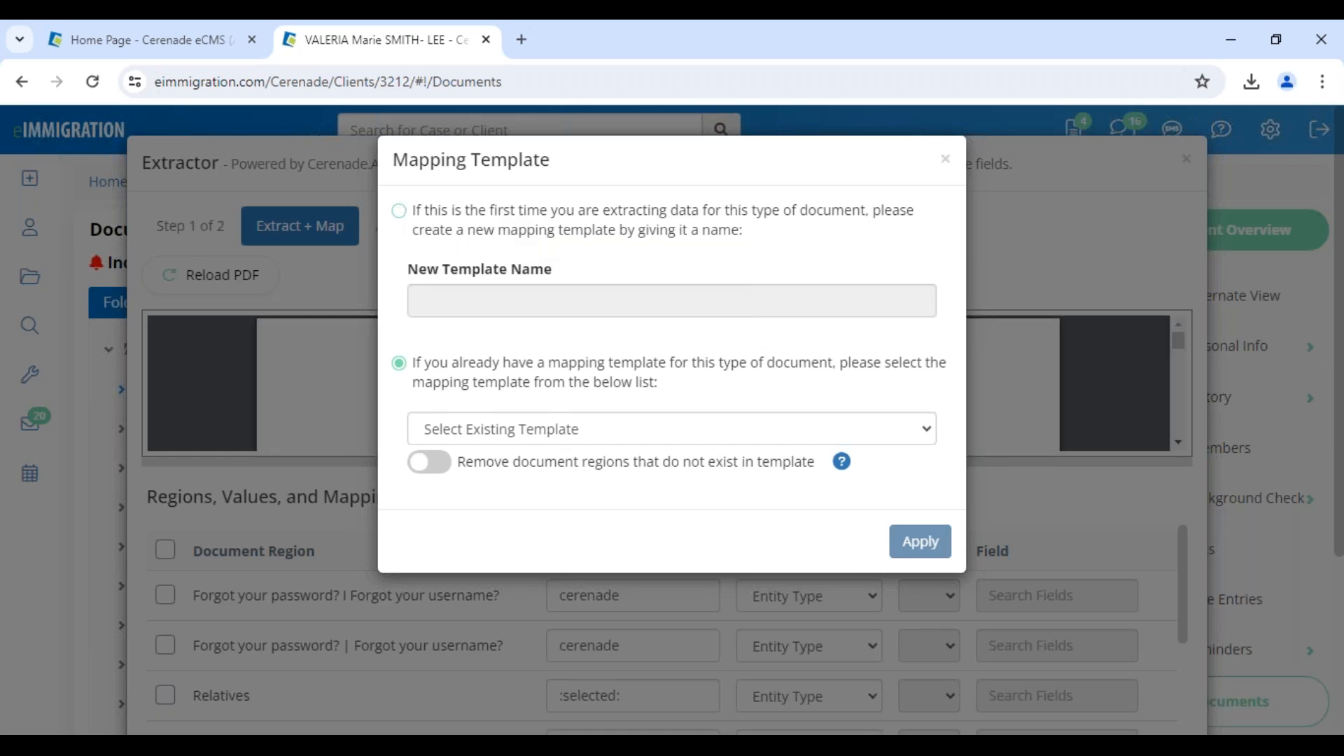
# Create and apply a new mapping template named Instructions for the uploaded PDF.
pyautogui.click(399, 210)
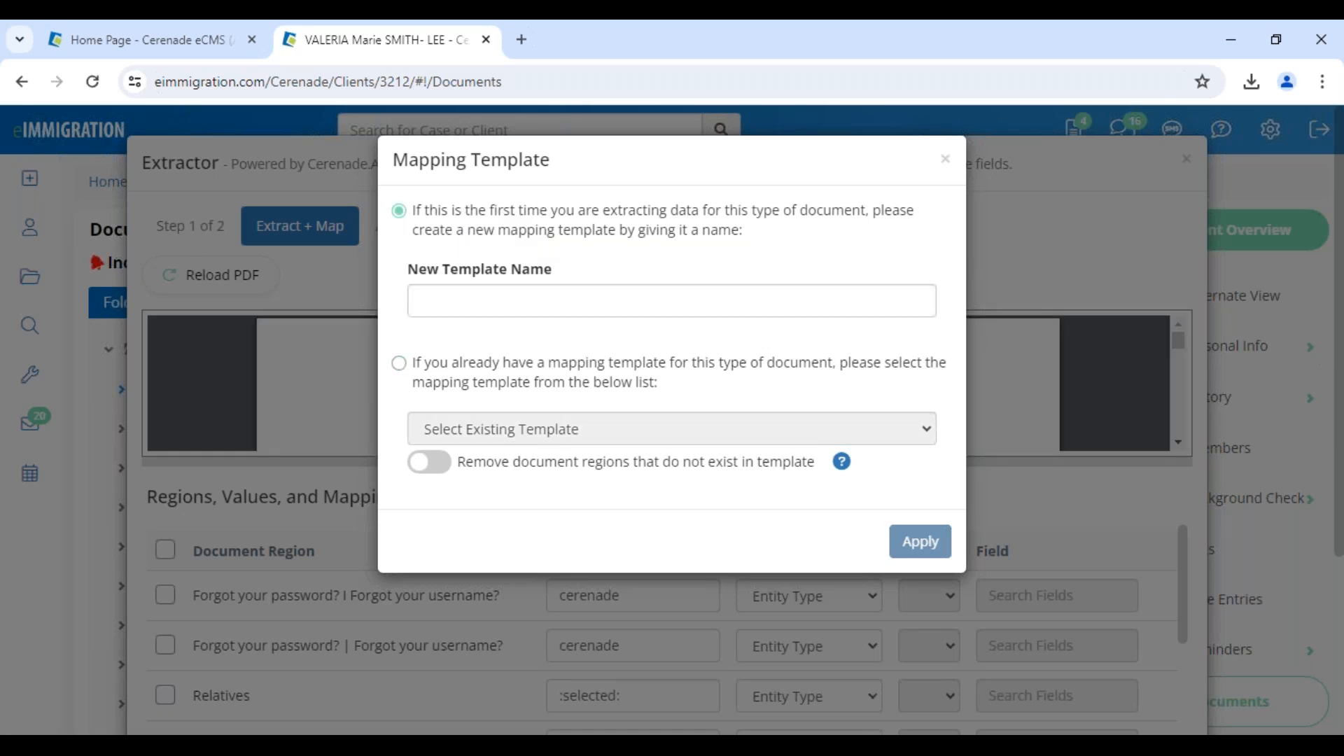
pyautogui.click(502, 306)
pyautogui.write('Instructions')
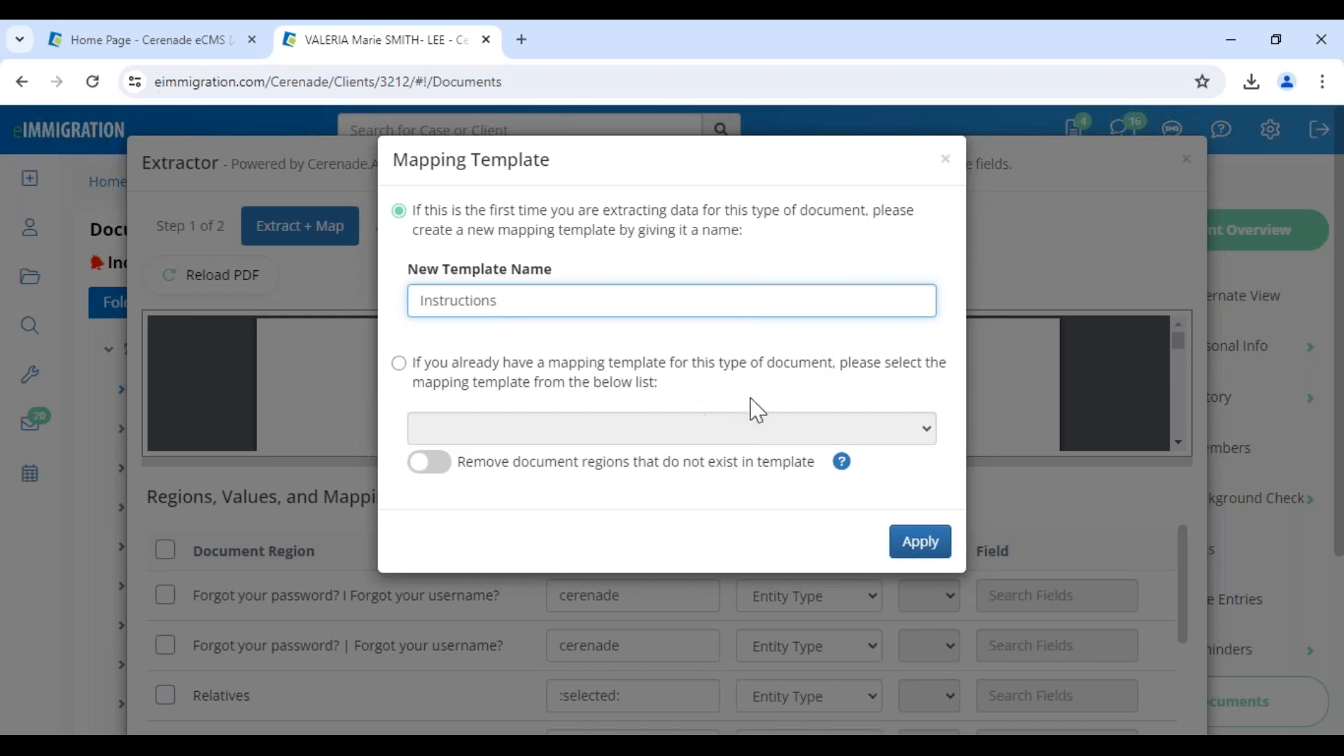
pyautogui.click(920, 542)
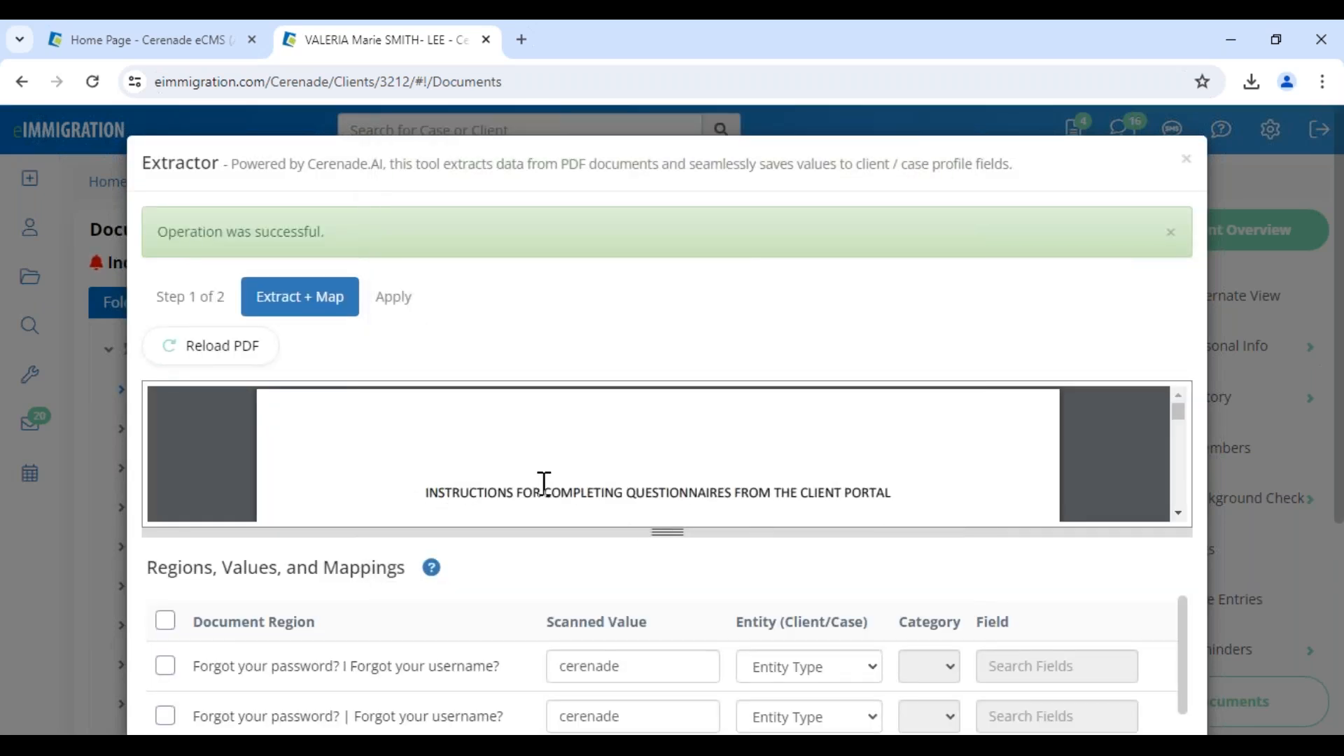
# Examine the pages of the questionnaire instructions PDF and the document regions extracted from it.
pyautogui.scroll(-3, 763, 483)
pyautogui.scroll(-6, 763, 481)
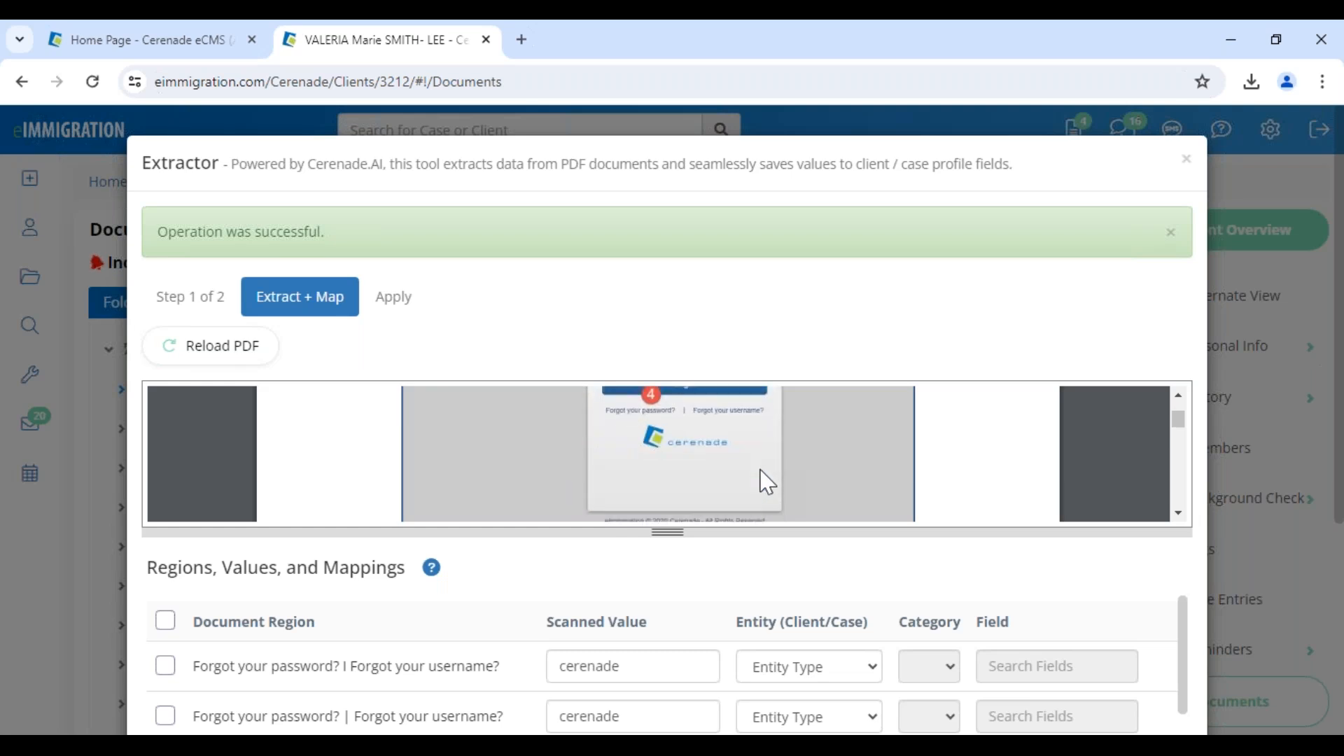
pyautogui.scroll(-3, 700, 484)
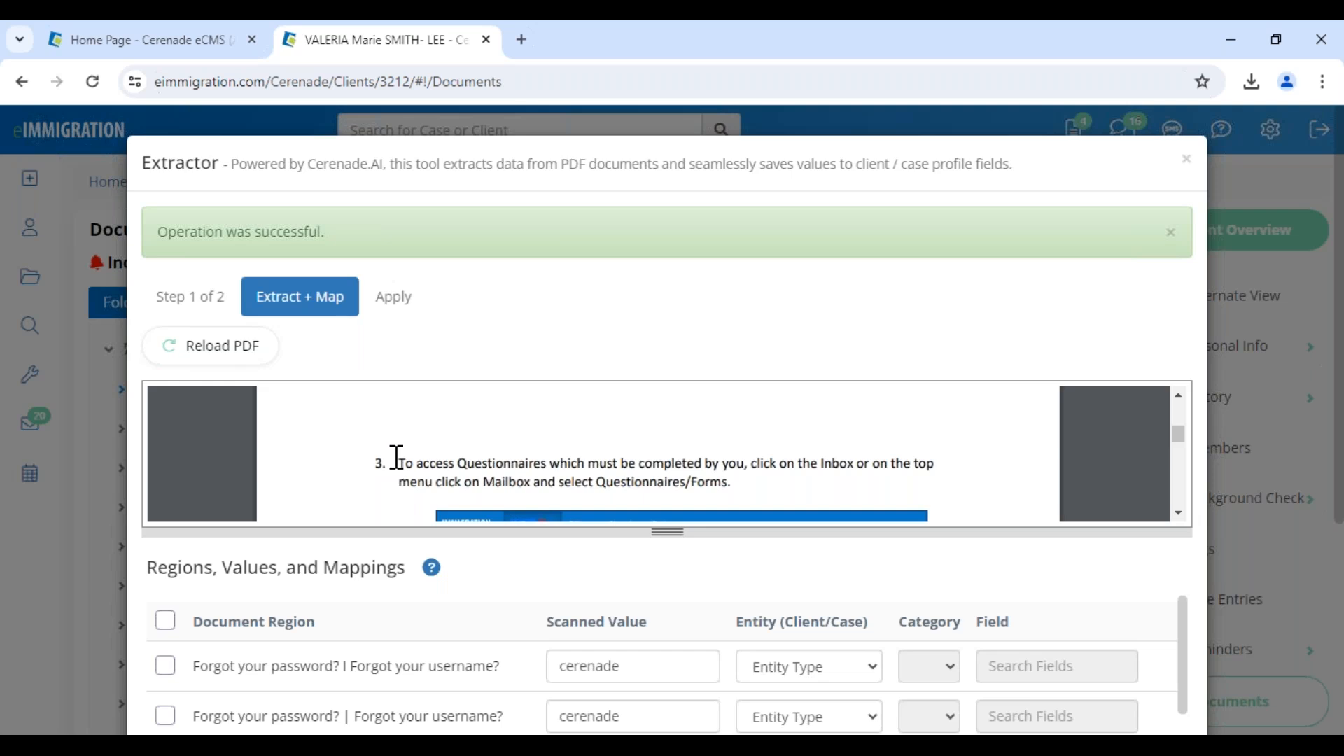
pyautogui.scroll(-3, 654, 451)
pyautogui.scroll(2, 493, 441)
pyautogui.scroll(-2, 565, 462)
pyautogui.scroll(-5, 294, 616)
pyautogui.scroll(-2, 294, 630)
pyautogui.moveTo(195, 678); pyautogui.dragTo(357, 677)
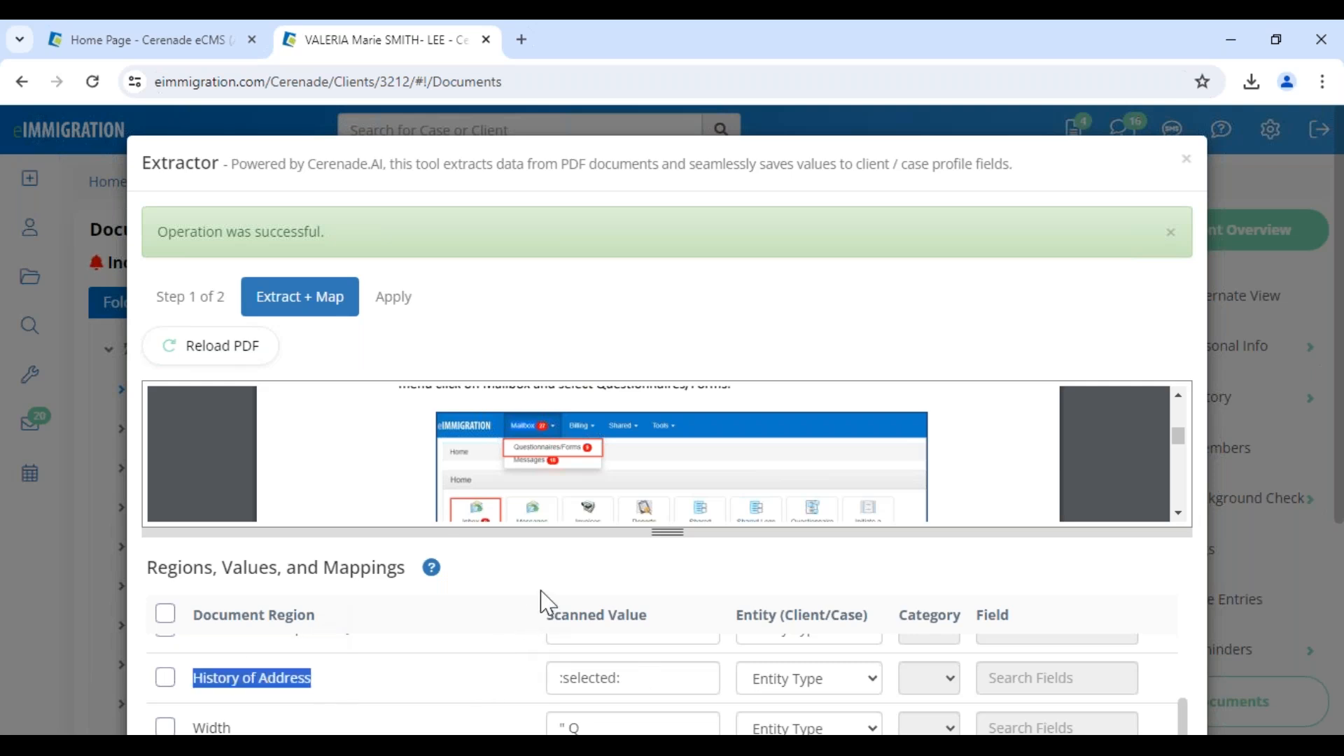
# Map the Language region above Relationship to you to the Individual Client entity, General Info category and Preferred Language field.
pyautogui.scroll(-5, 548, 602)
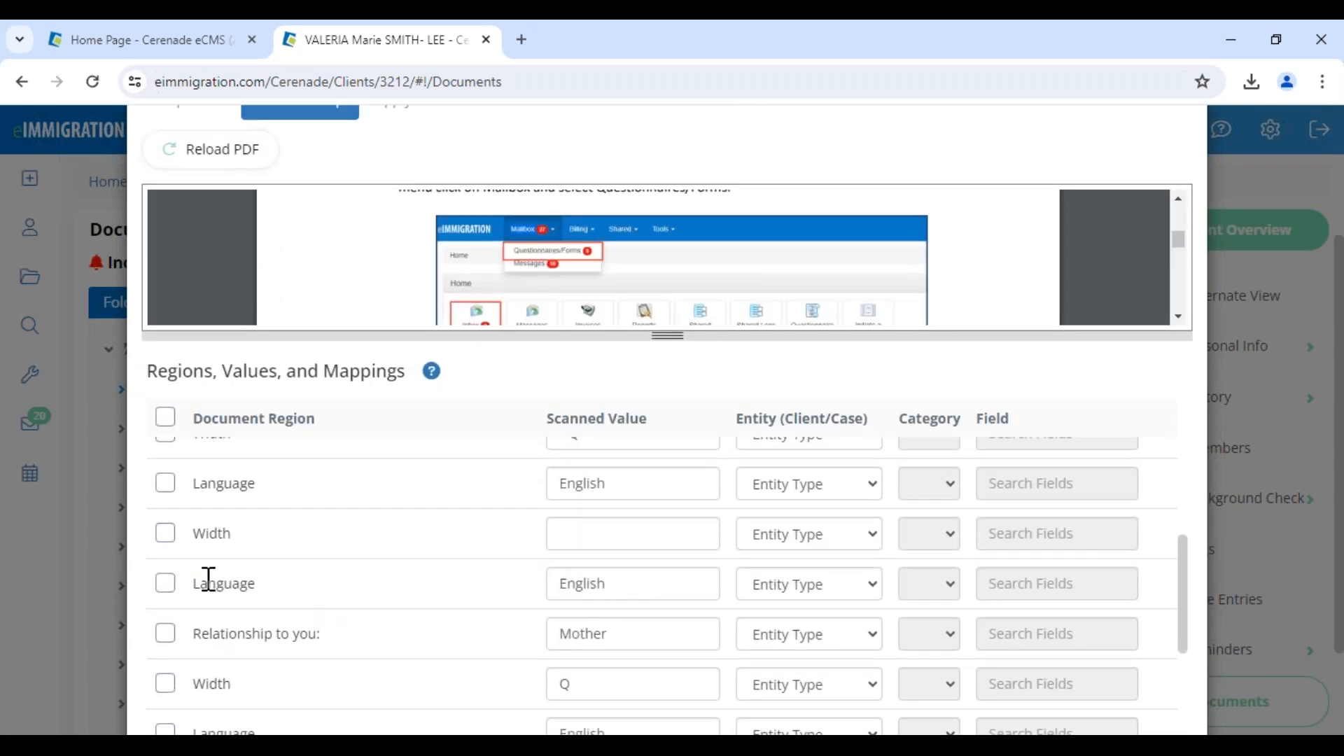
pyautogui.moveTo(196, 583); pyautogui.dragTo(300, 590)
pyautogui.click(857, 600)
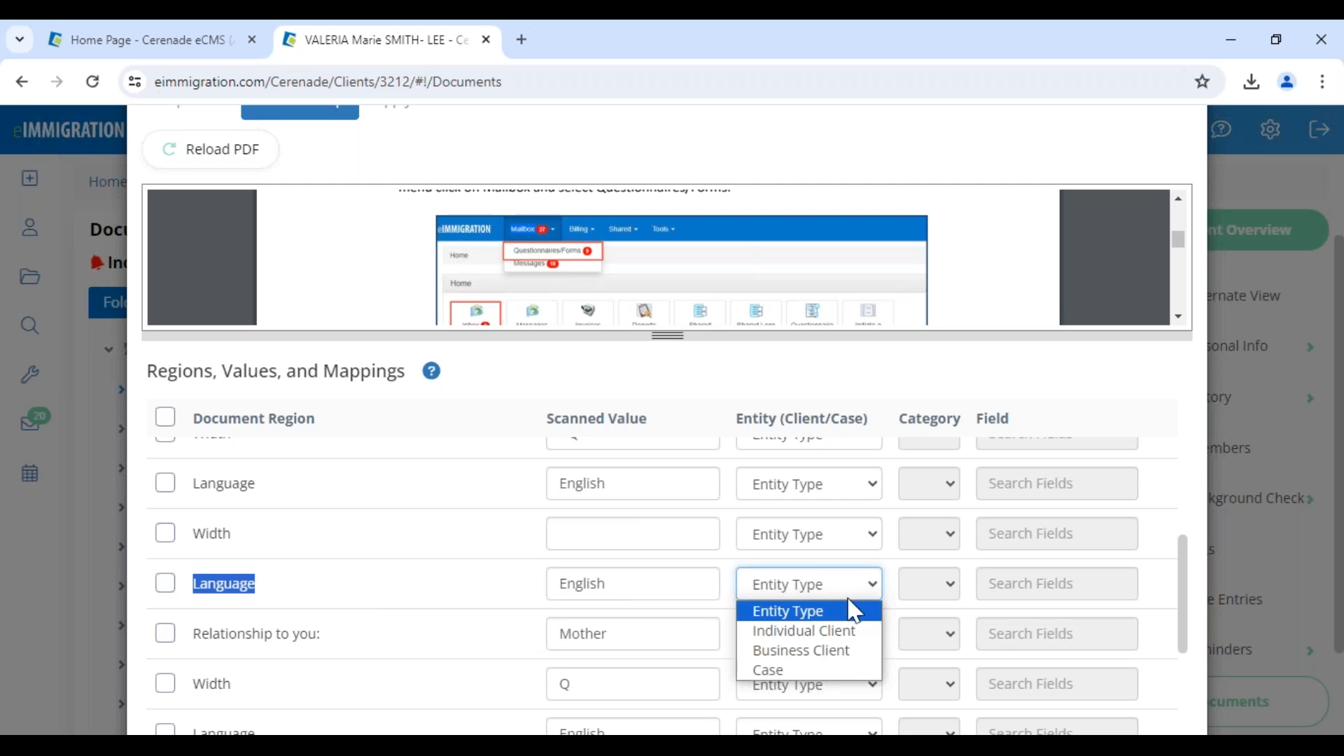
pyautogui.click(843, 632)
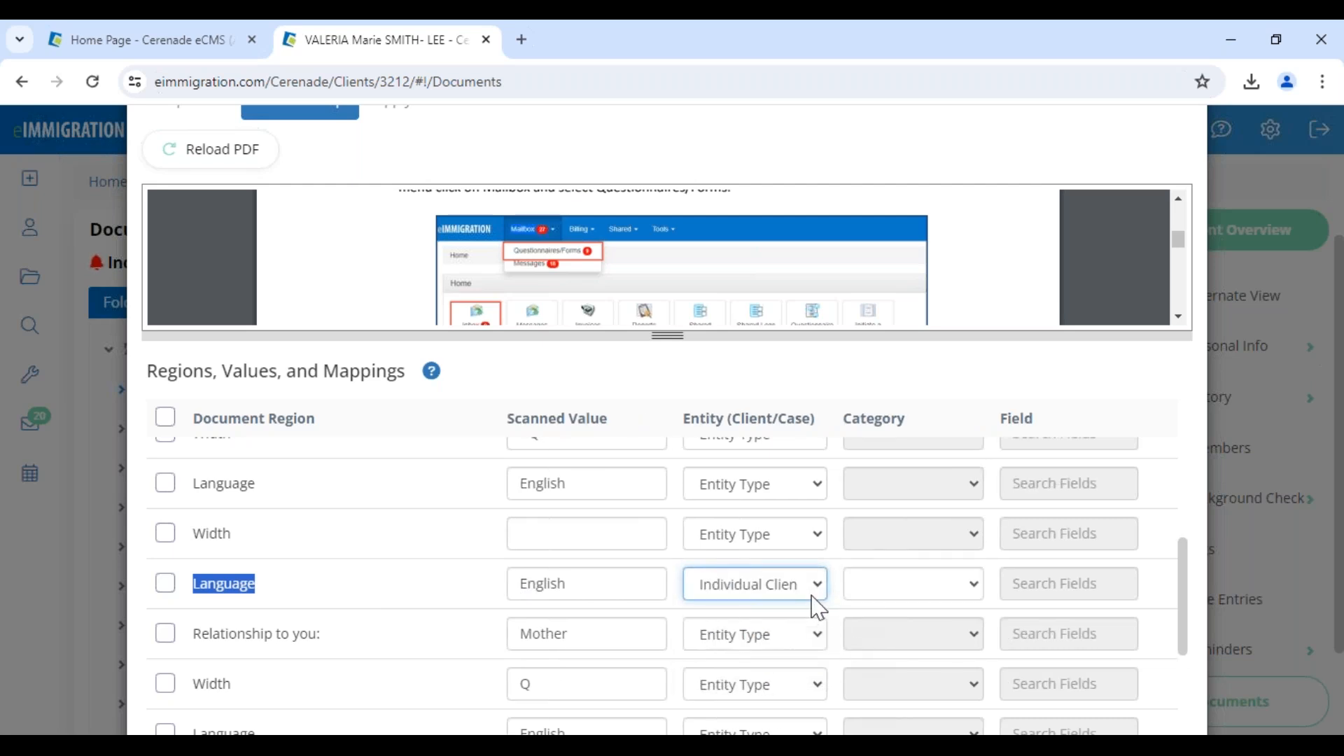
pyautogui.click(765, 595)
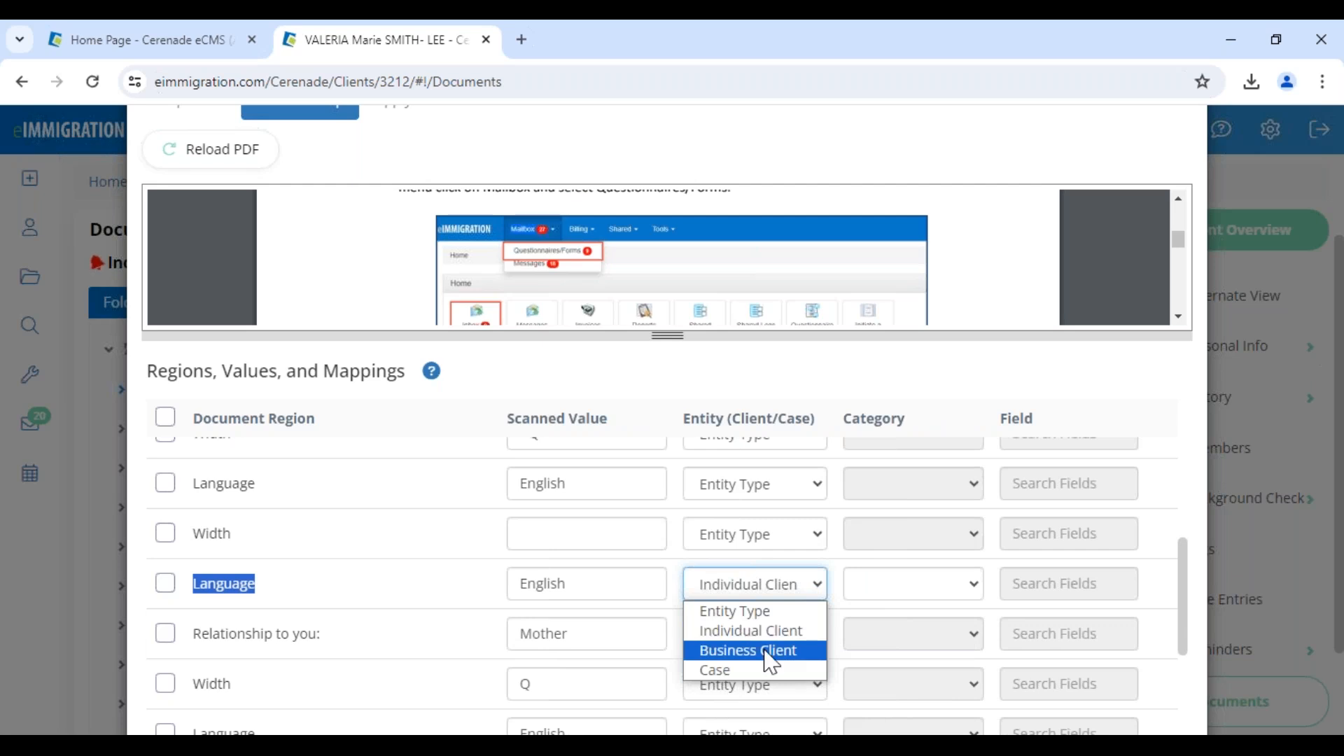
pyautogui.click(763, 631)
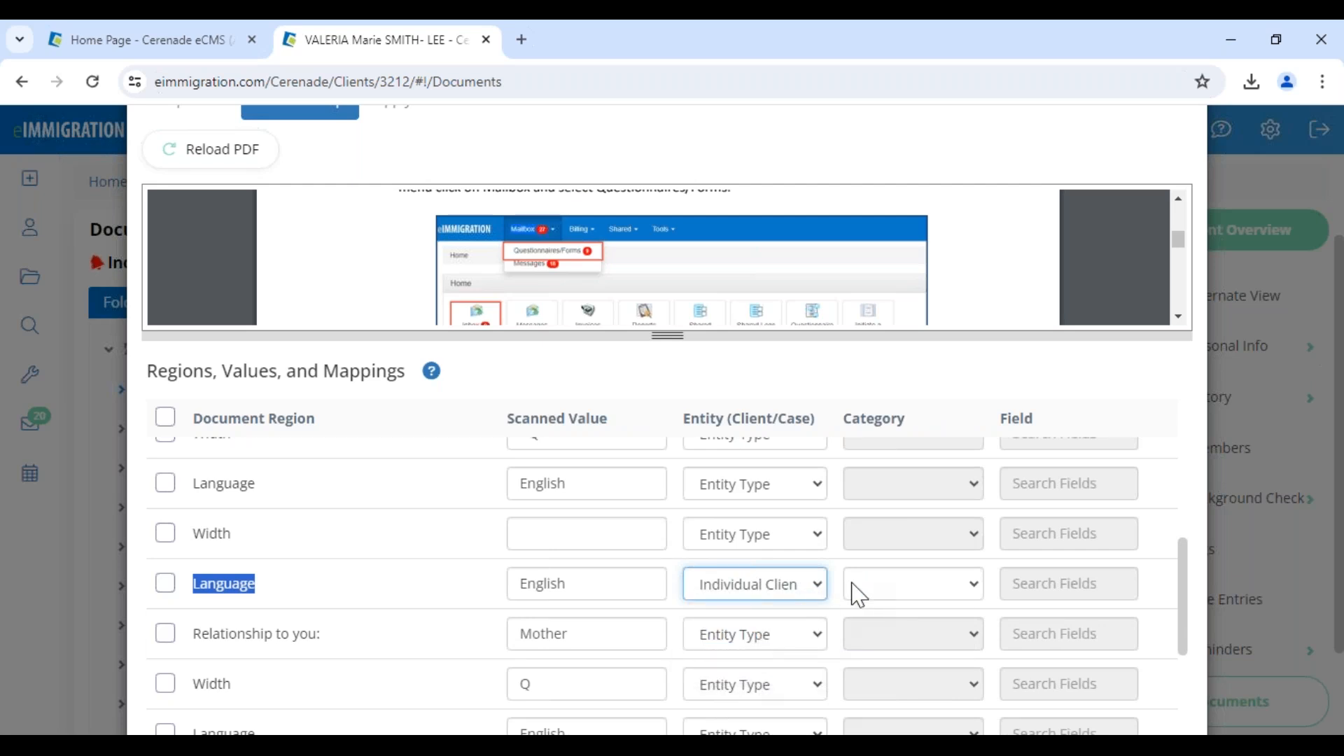
pyautogui.click(860, 595)
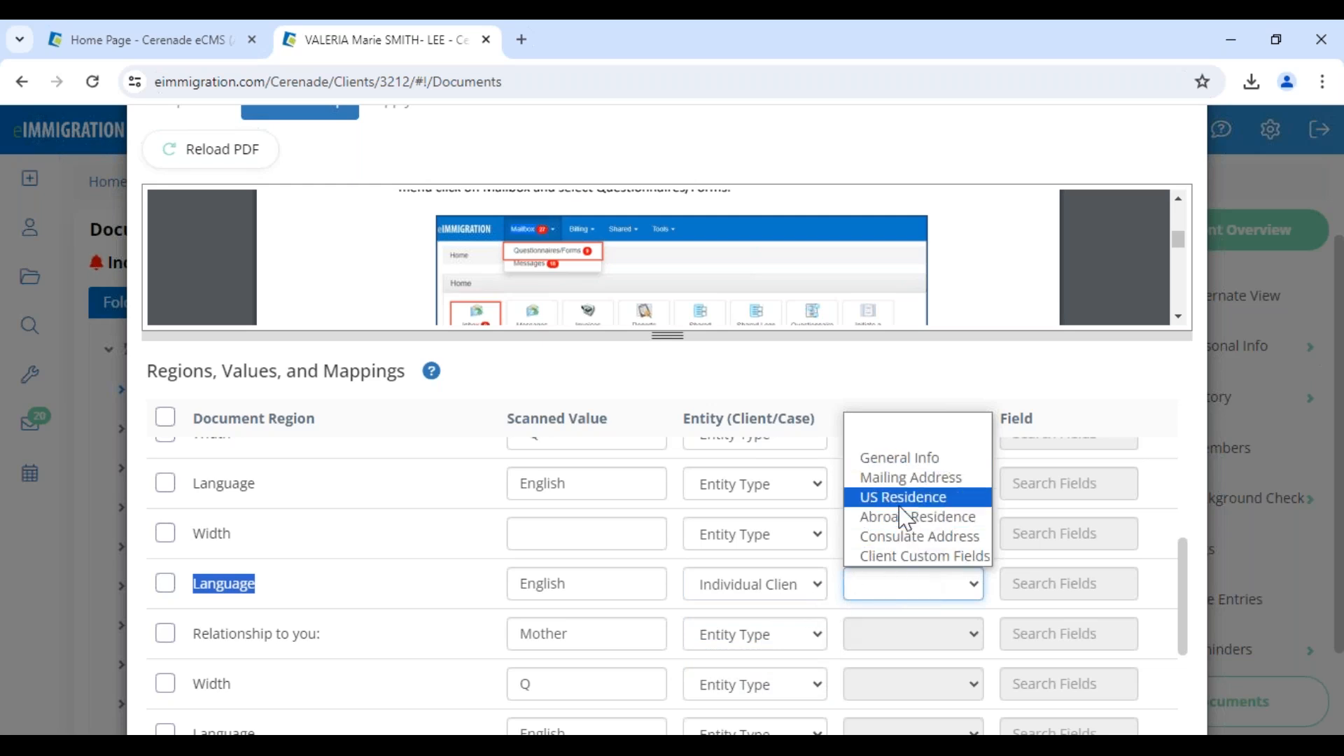
pyautogui.click(908, 462)
pyautogui.click(1013, 583)
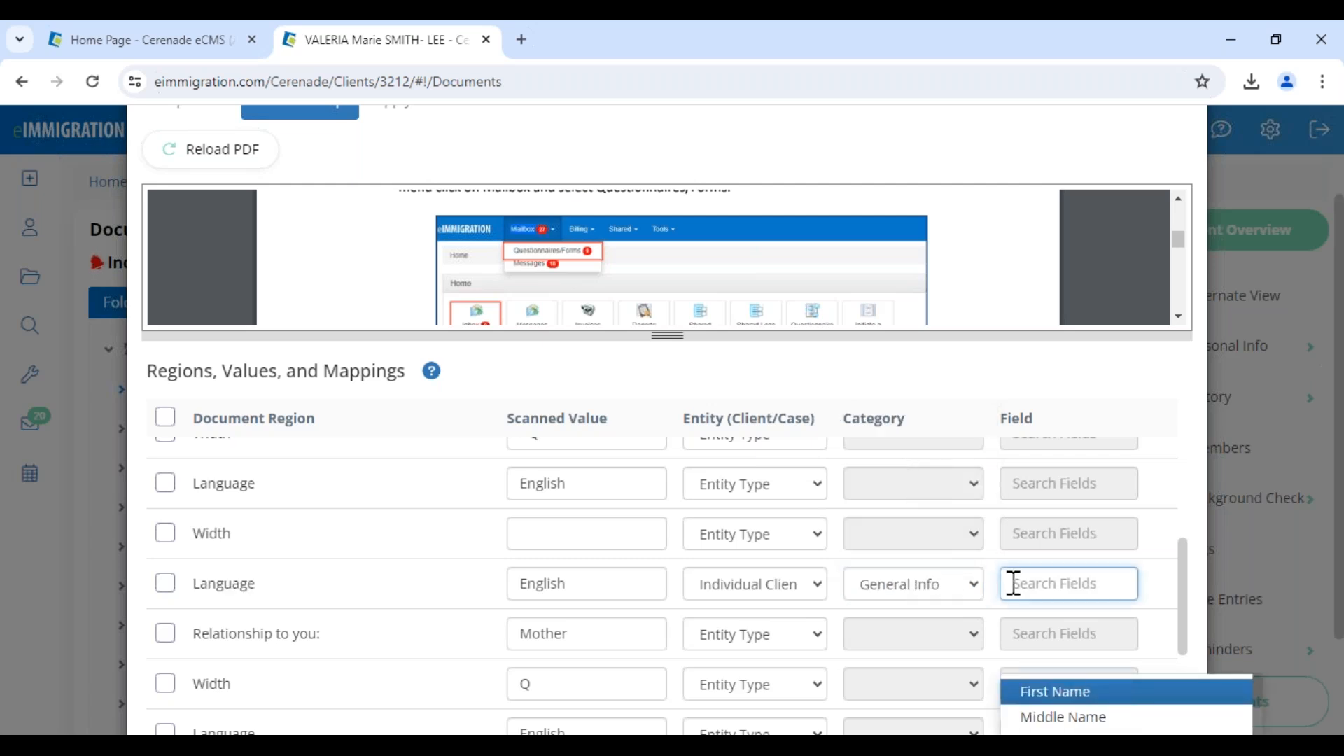
pyautogui.write('pr')
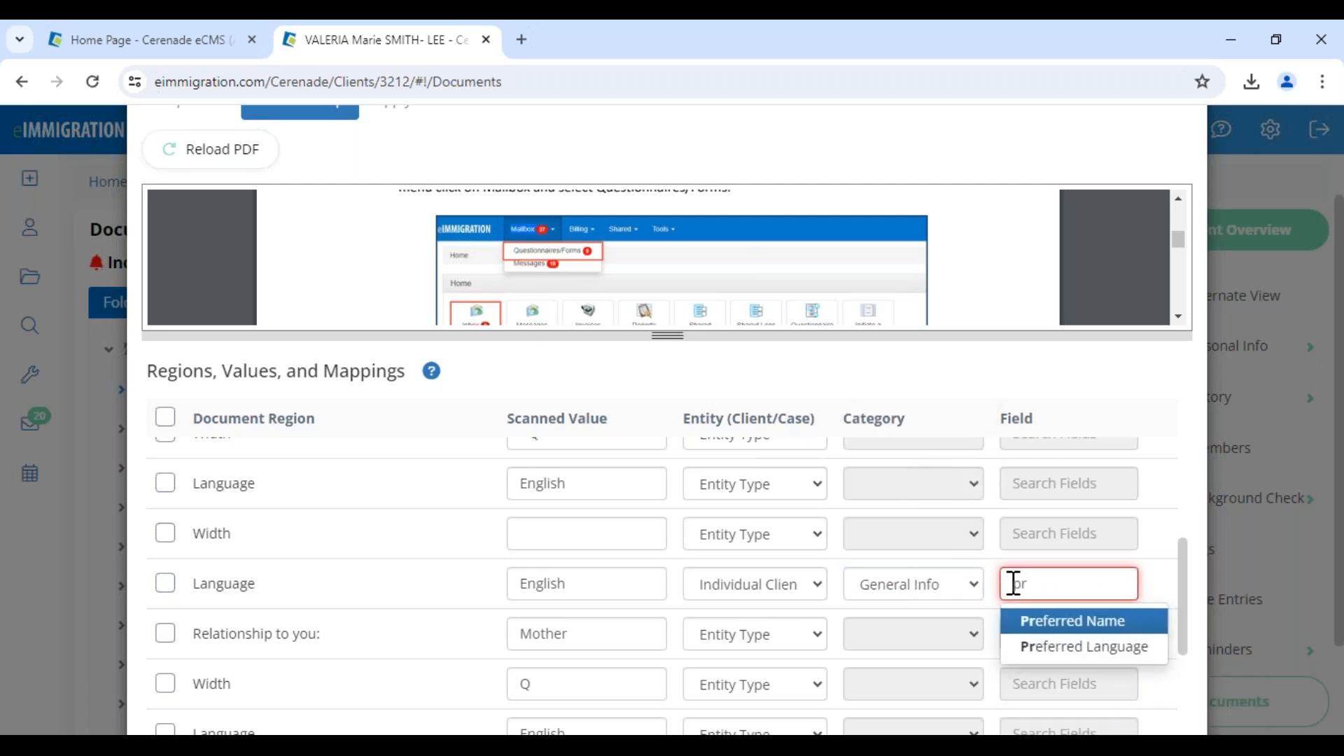
pyautogui.click(1036, 648)
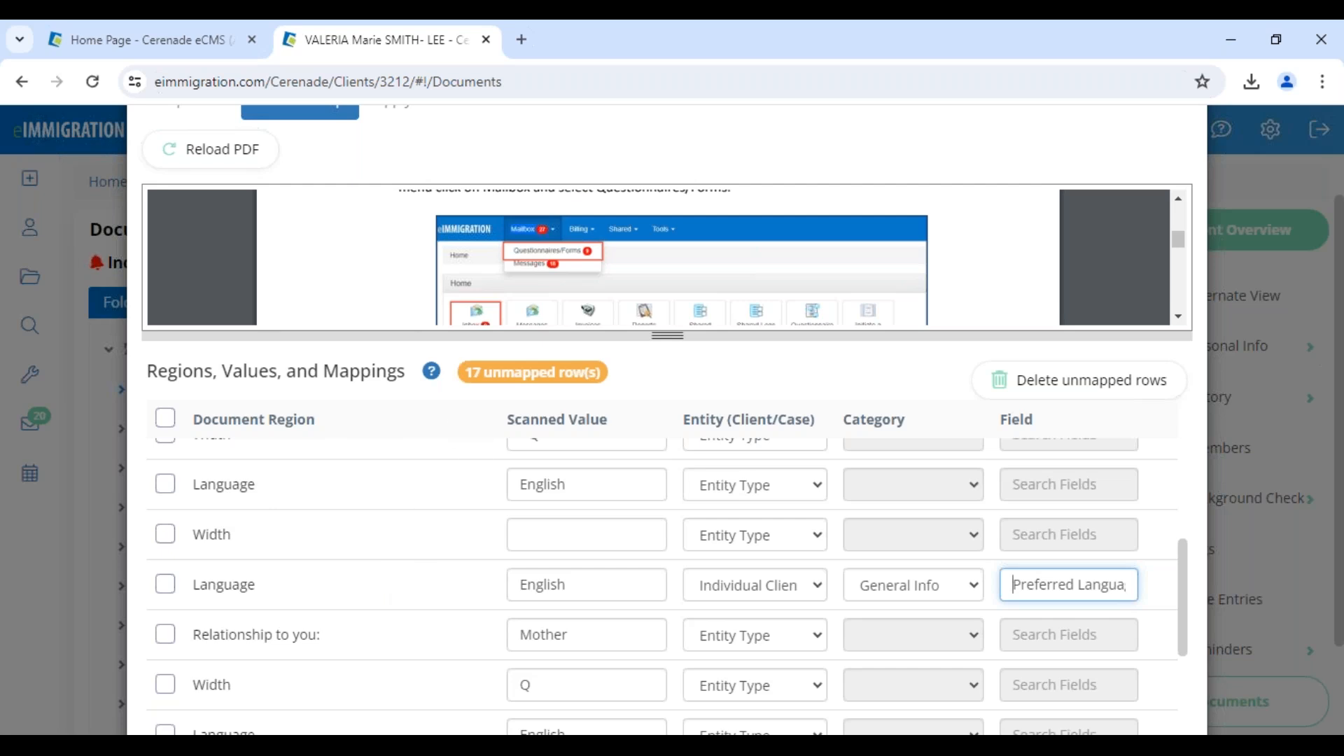
# Select the Width rows and delete all unmapped regions from the mappings.
pyautogui.moveTo(465, 372); pyautogui.dragTo(613, 382)
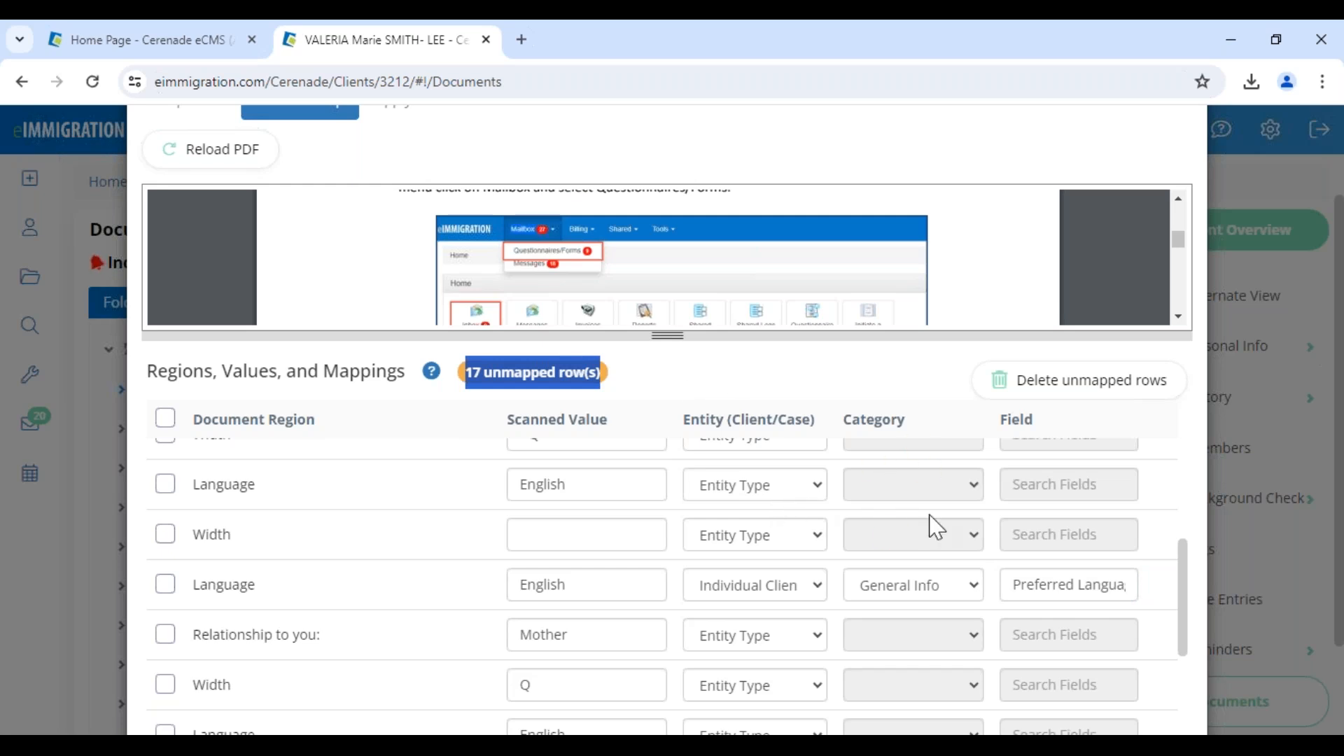
pyautogui.click(791, 542)
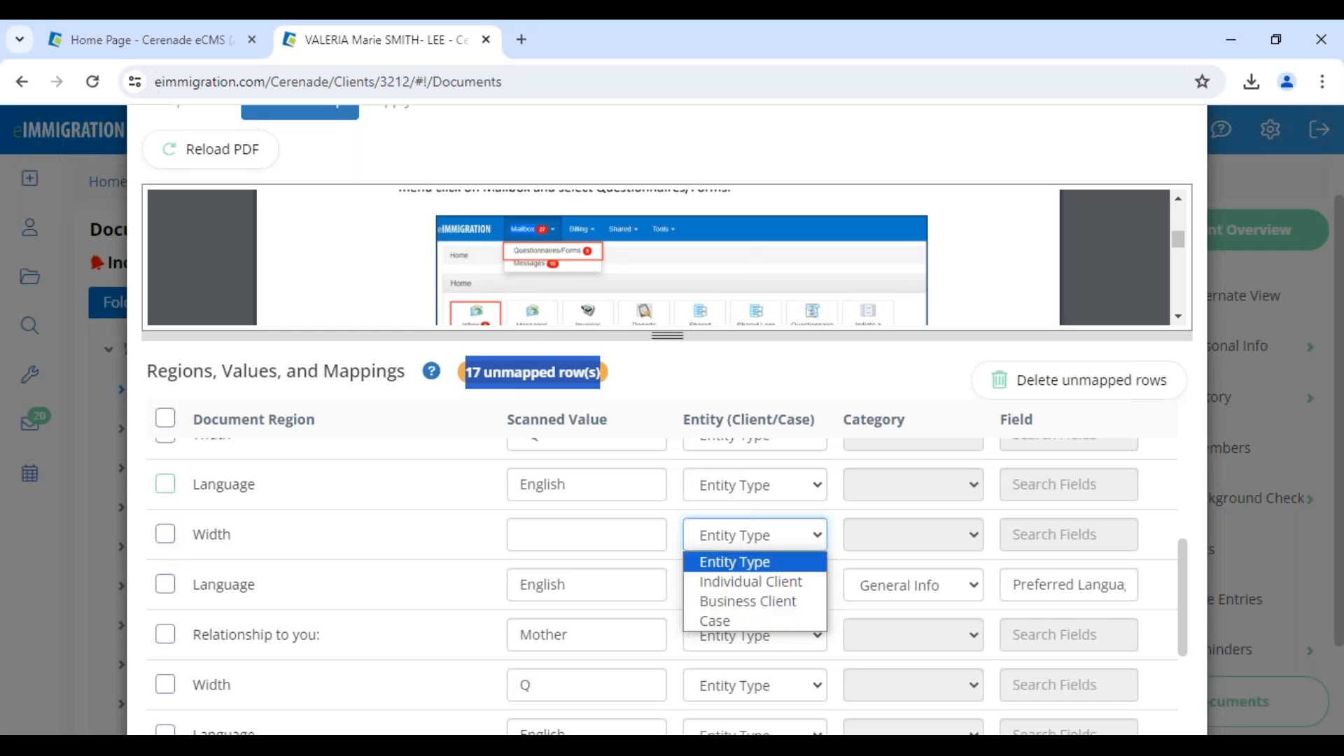
pyautogui.click(165, 534)
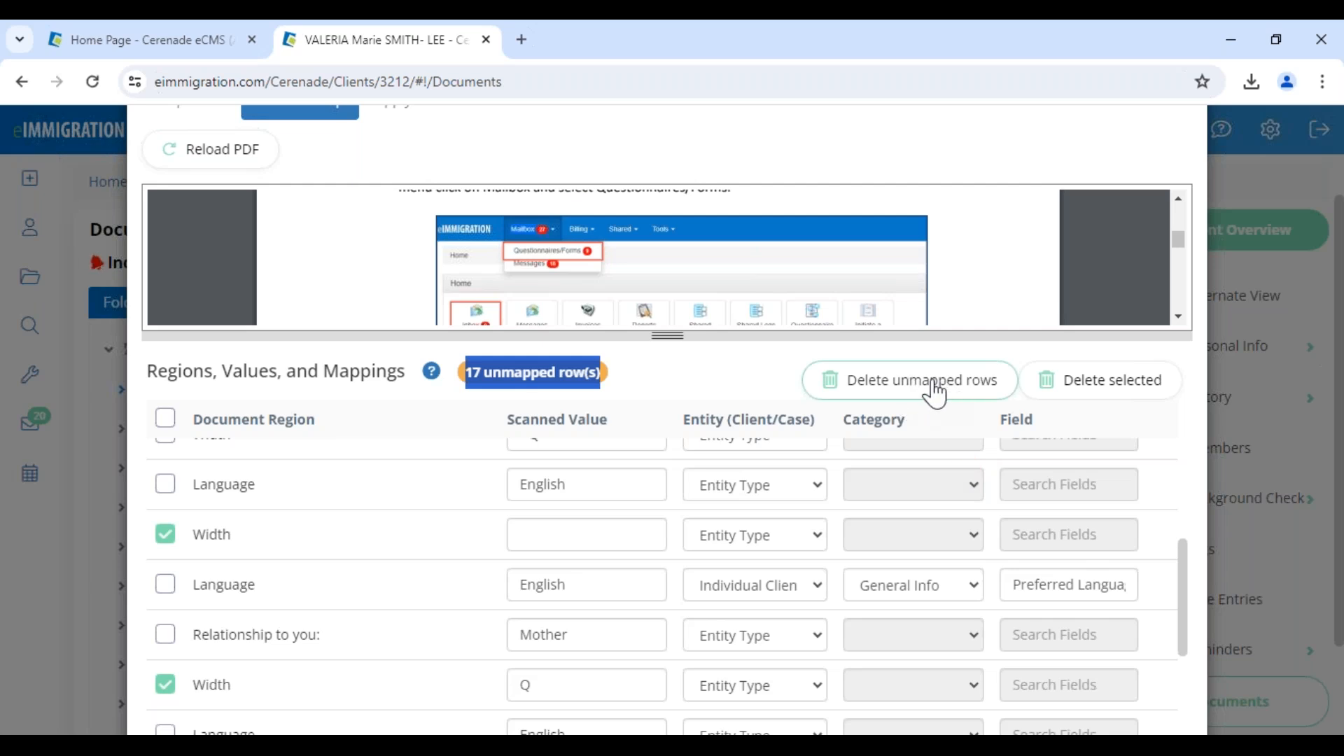
pyautogui.click(910, 380)
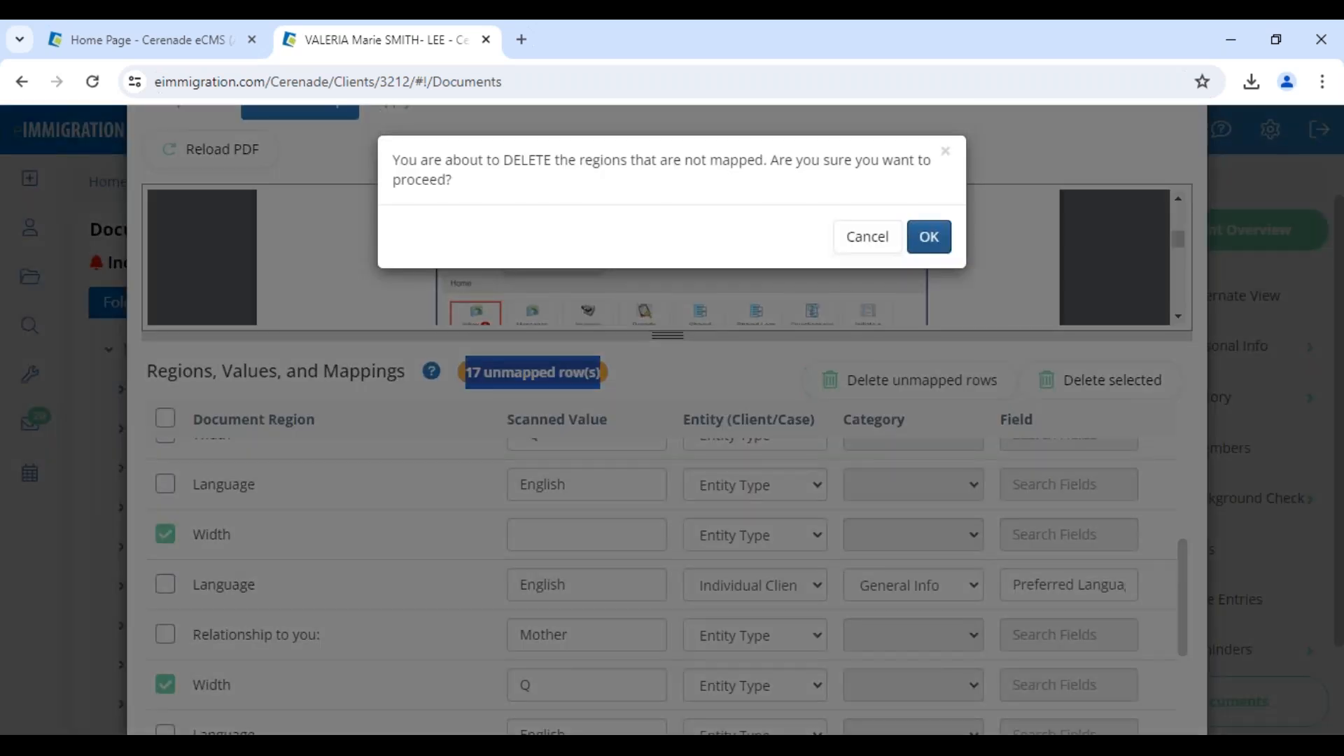
pyautogui.click(929, 240)
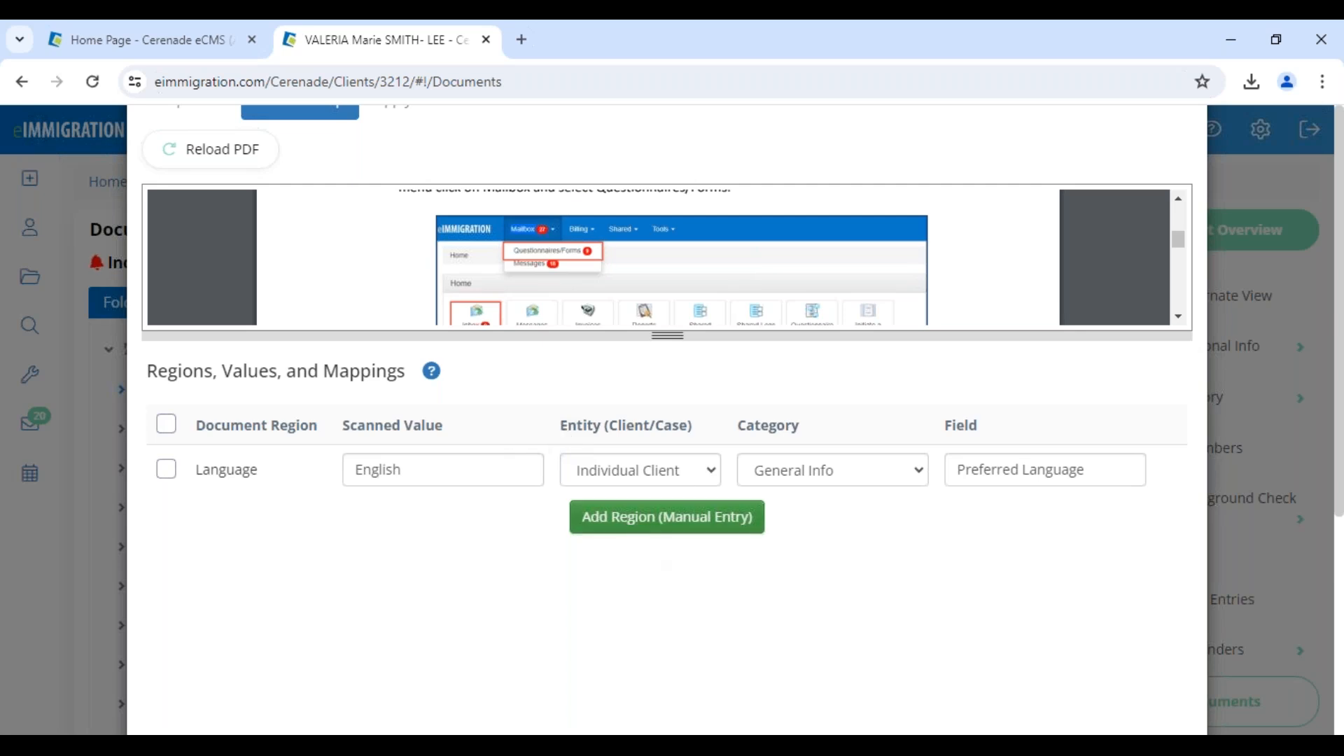
# Add a blank manual-entry region below the Language row, and delete that selected row again.
pyautogui.click(620, 525)
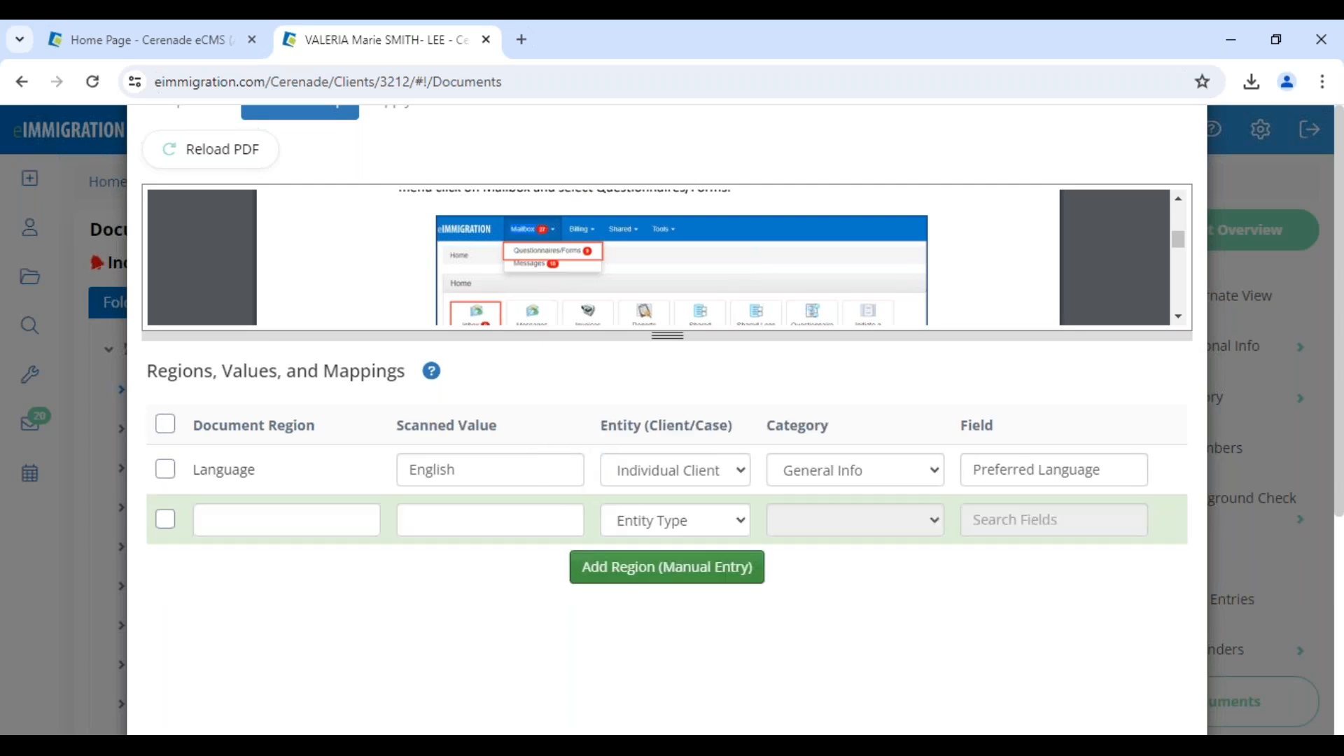
pyautogui.click(291, 522)
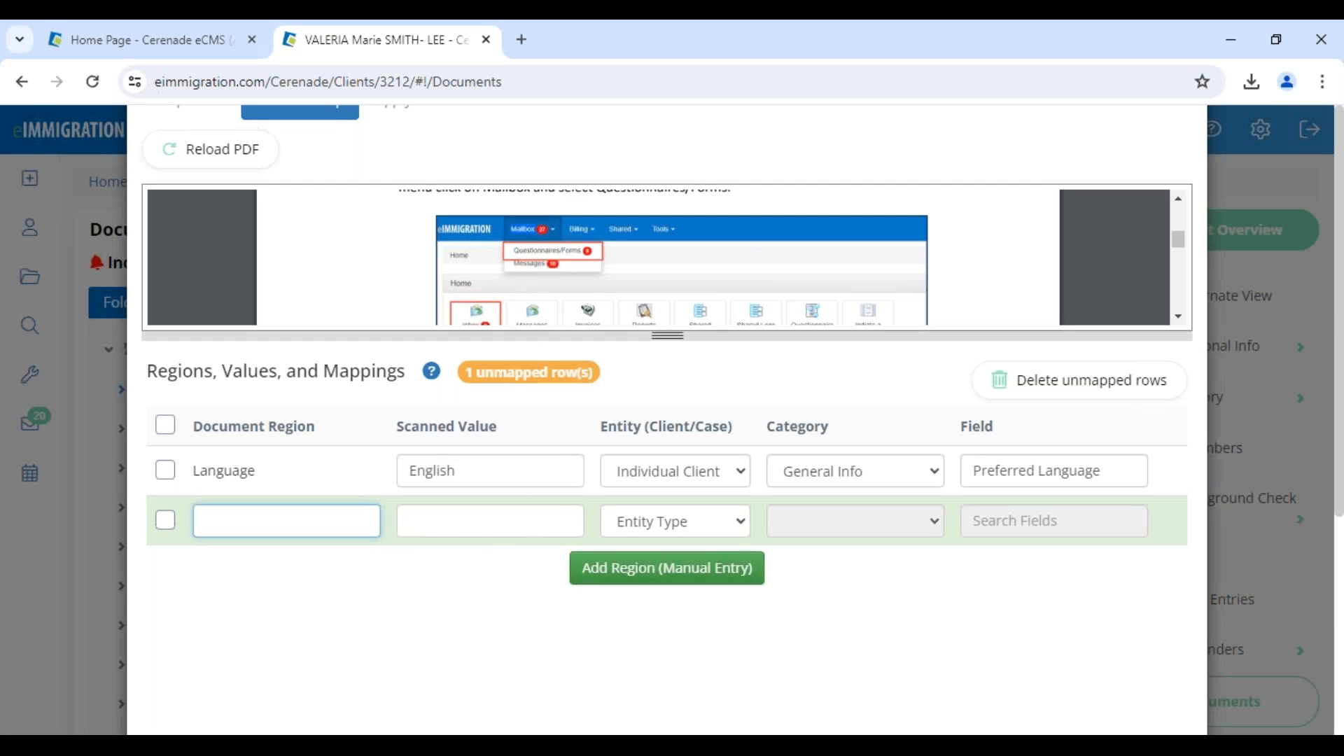
pyautogui.click(163, 539)
pyautogui.click(164, 521)
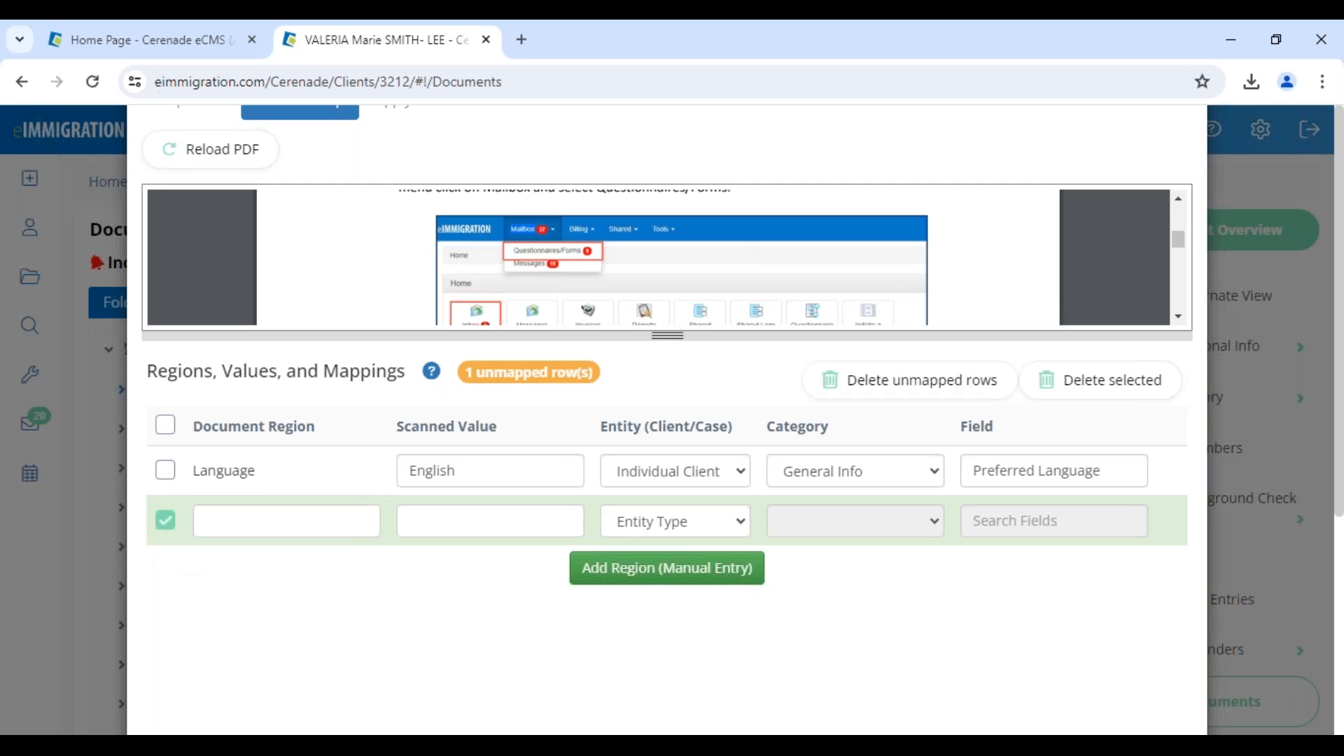
pyautogui.click(930, 399)
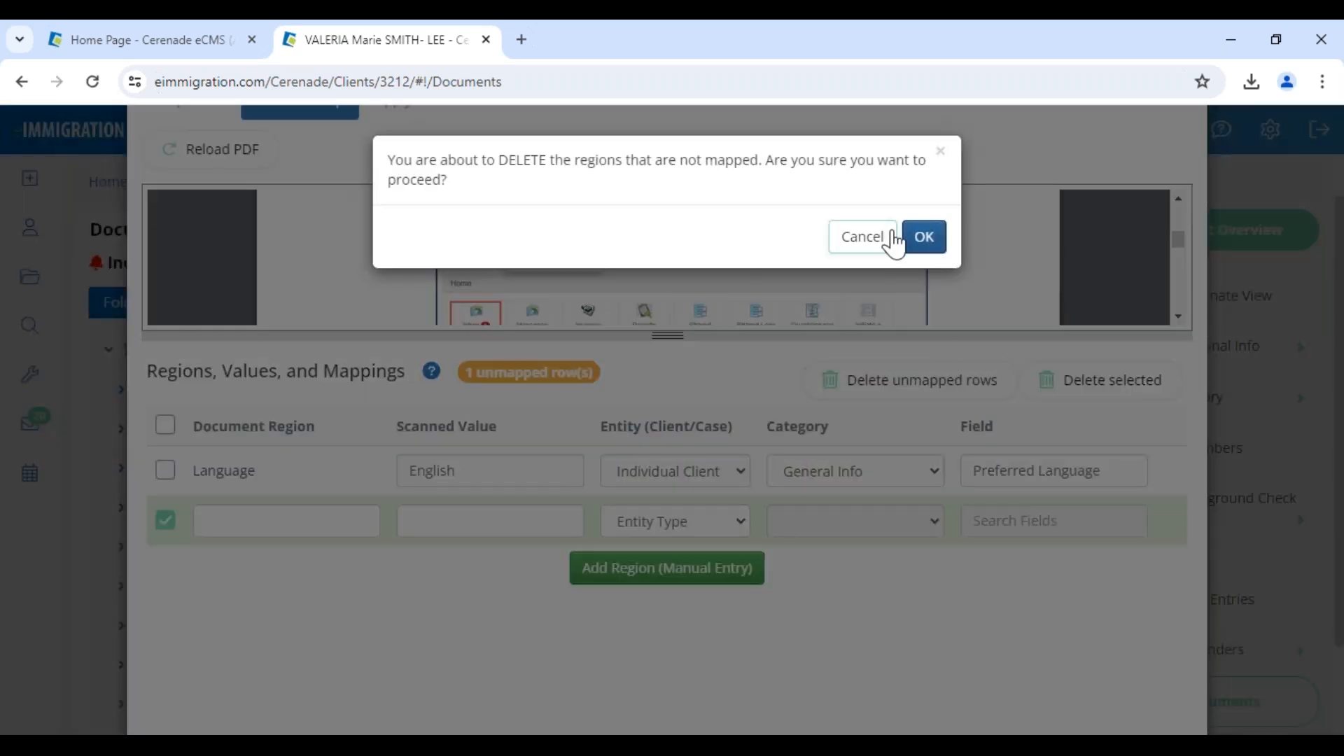
pyautogui.click(894, 238)
pyautogui.click(1097, 381)
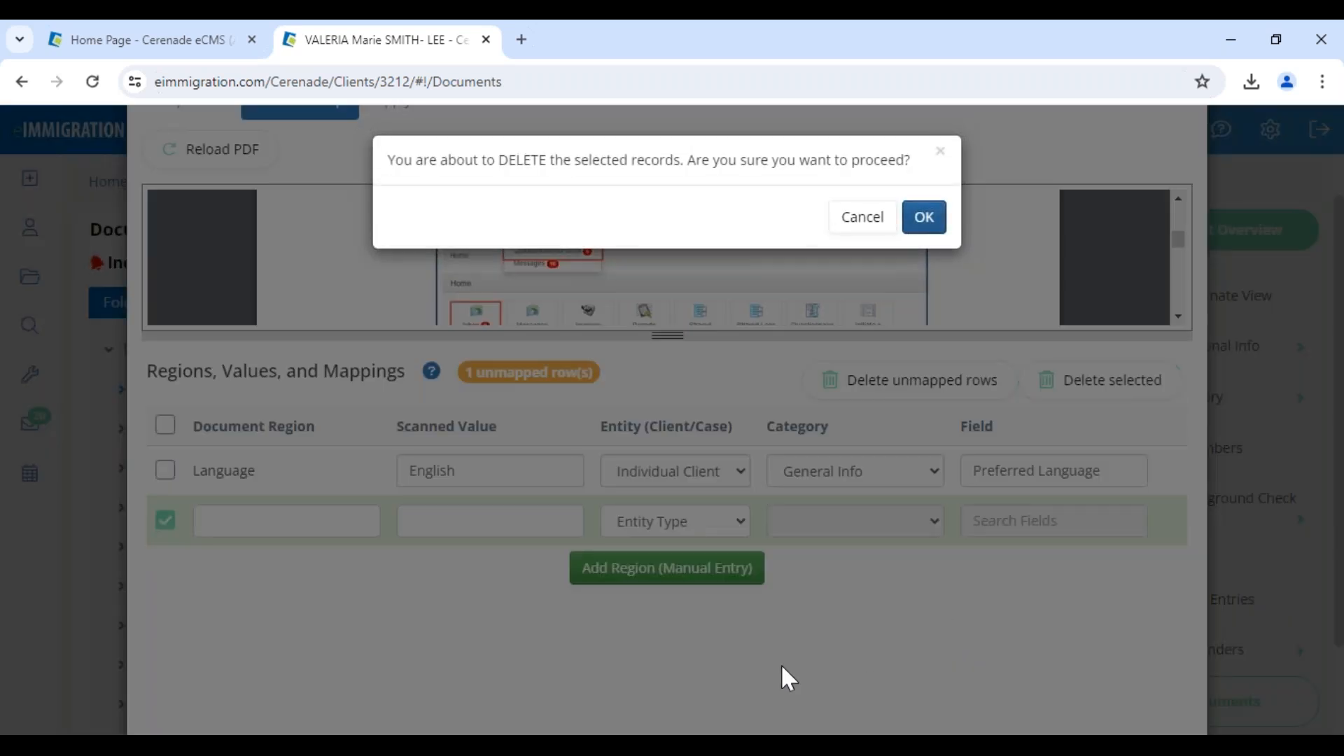
pyautogui.click(924, 222)
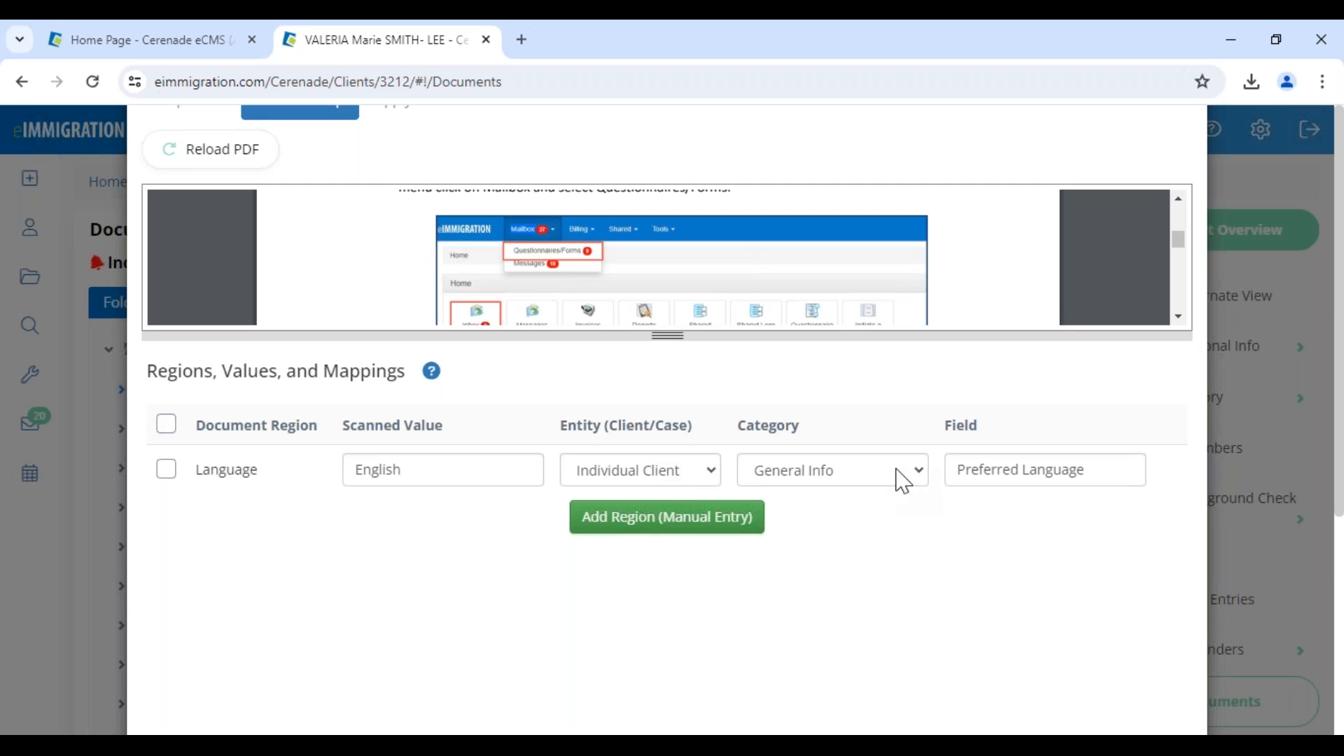
# Proceed to the Extractor's Apply stage and save the mapping changes to the Instructions template.
pyautogui.scroll(-5, 960, 588)
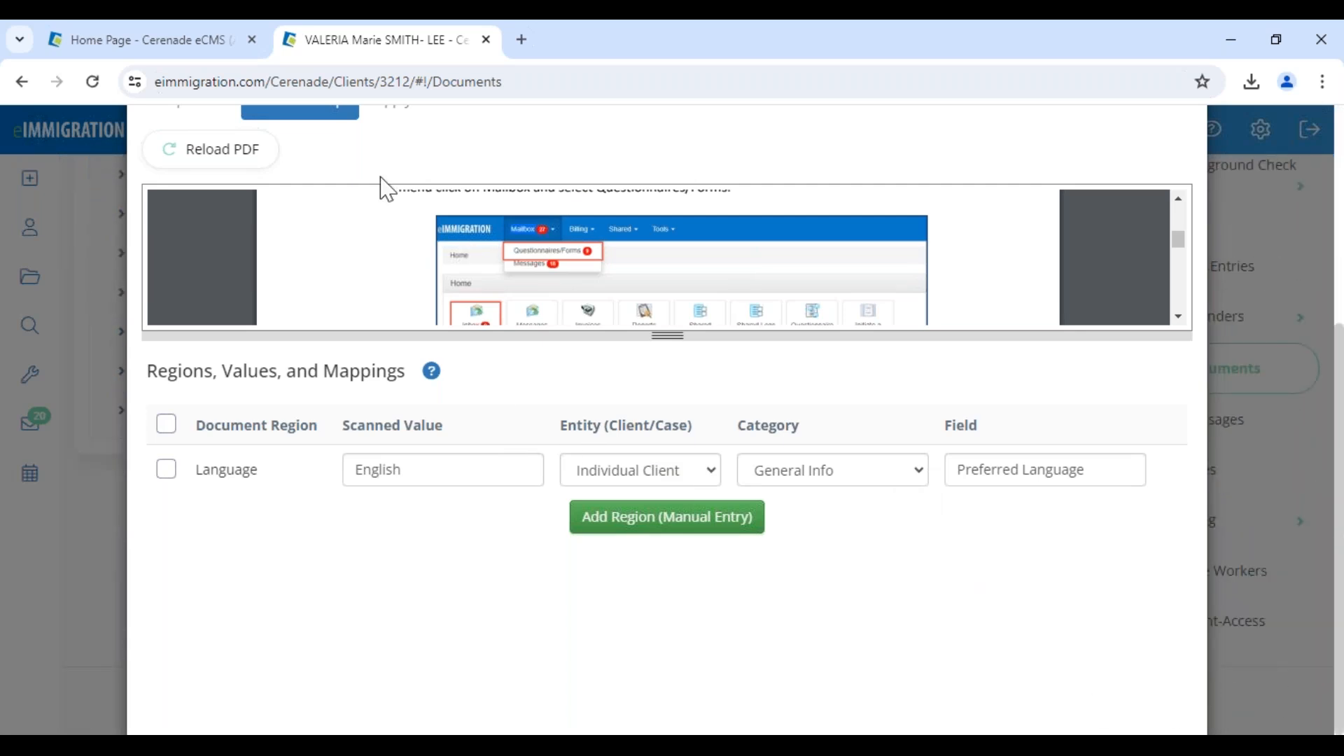
pyautogui.click(1322, 82)
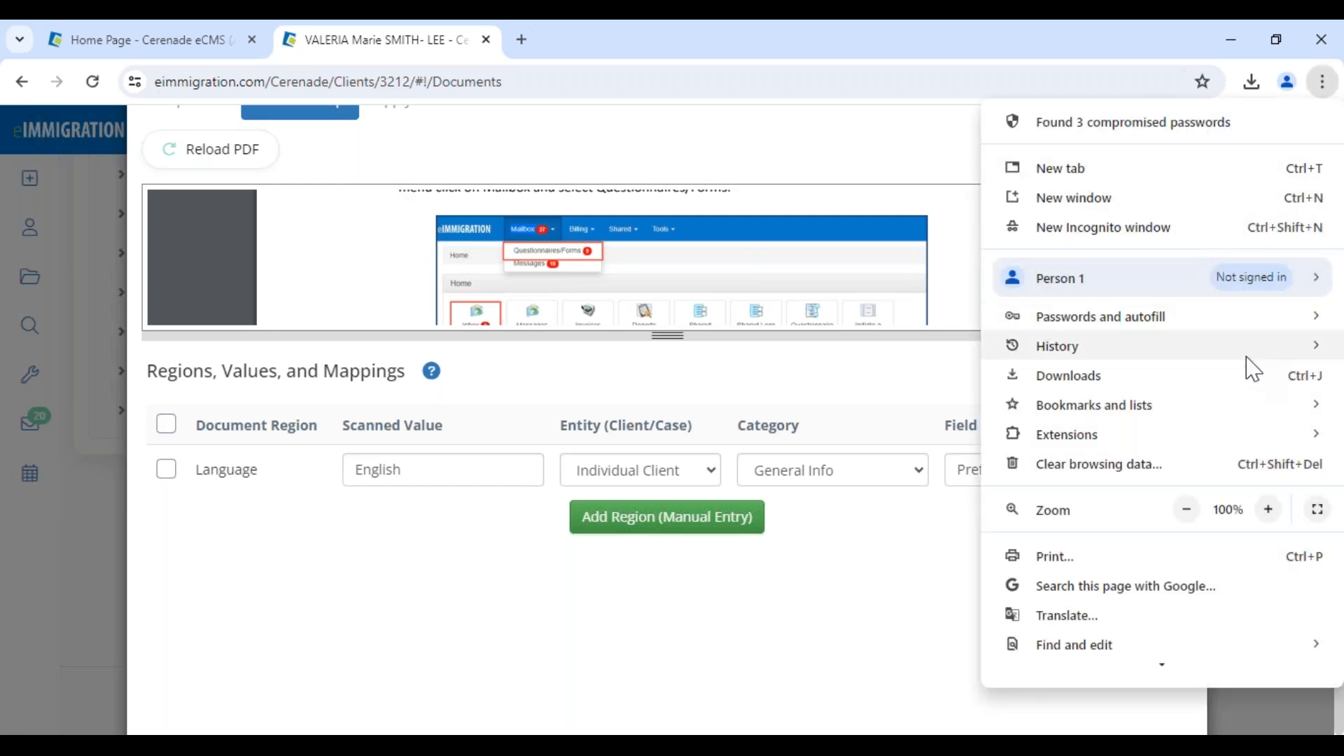
pyautogui.click(1187, 512)
pyautogui.click(1187, 514)
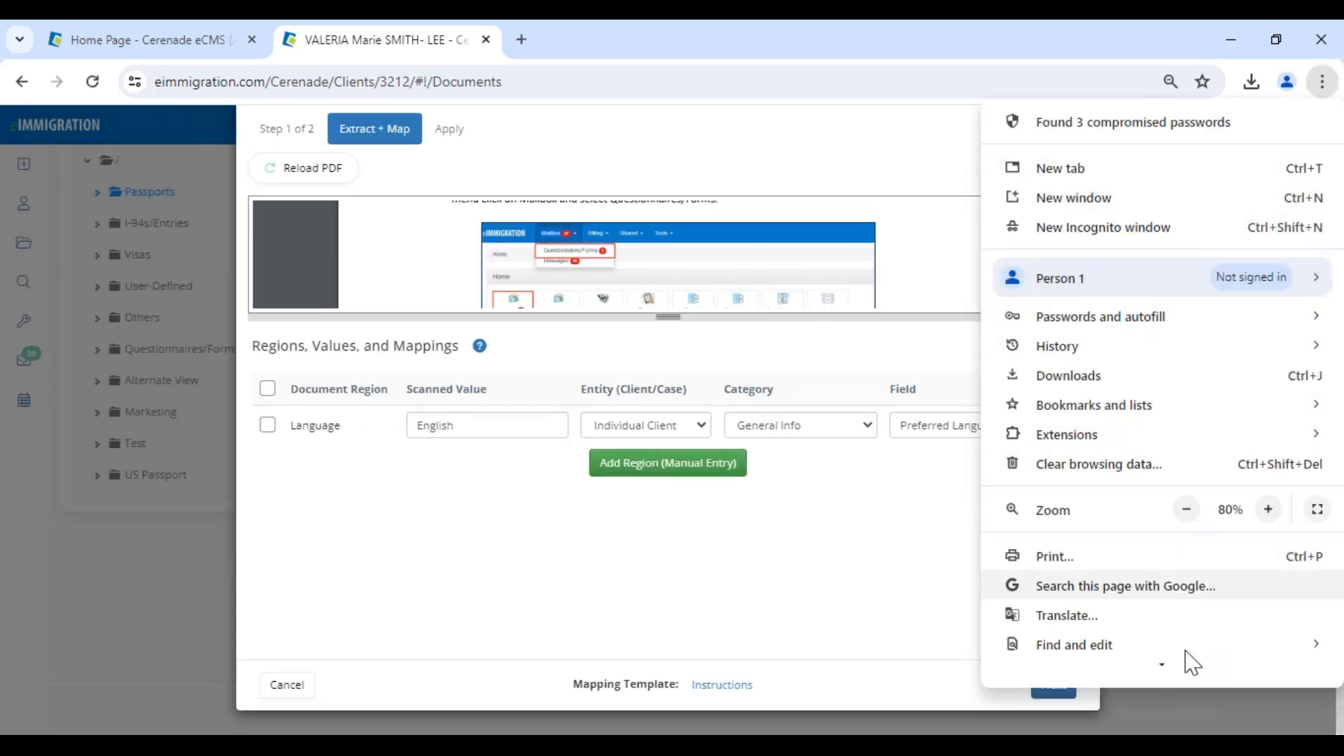
pyautogui.click(1190, 728)
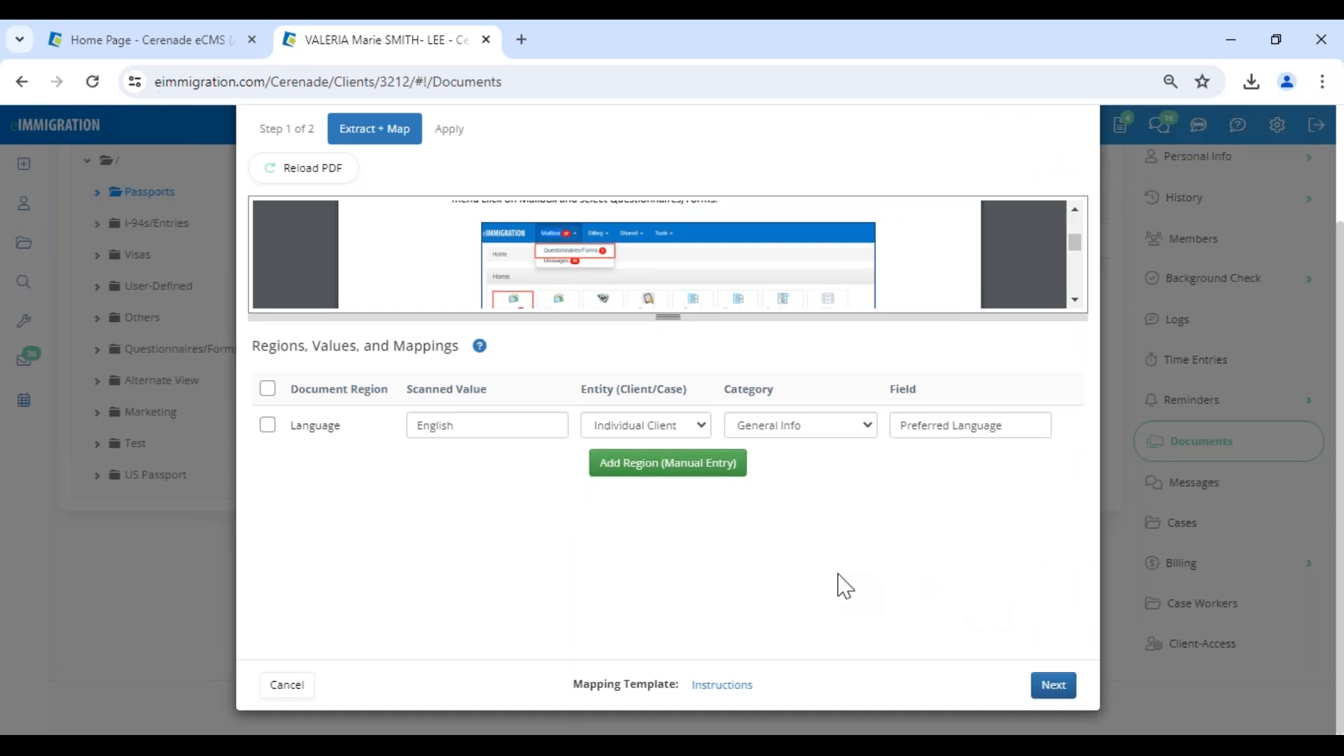
pyautogui.click(1056, 688)
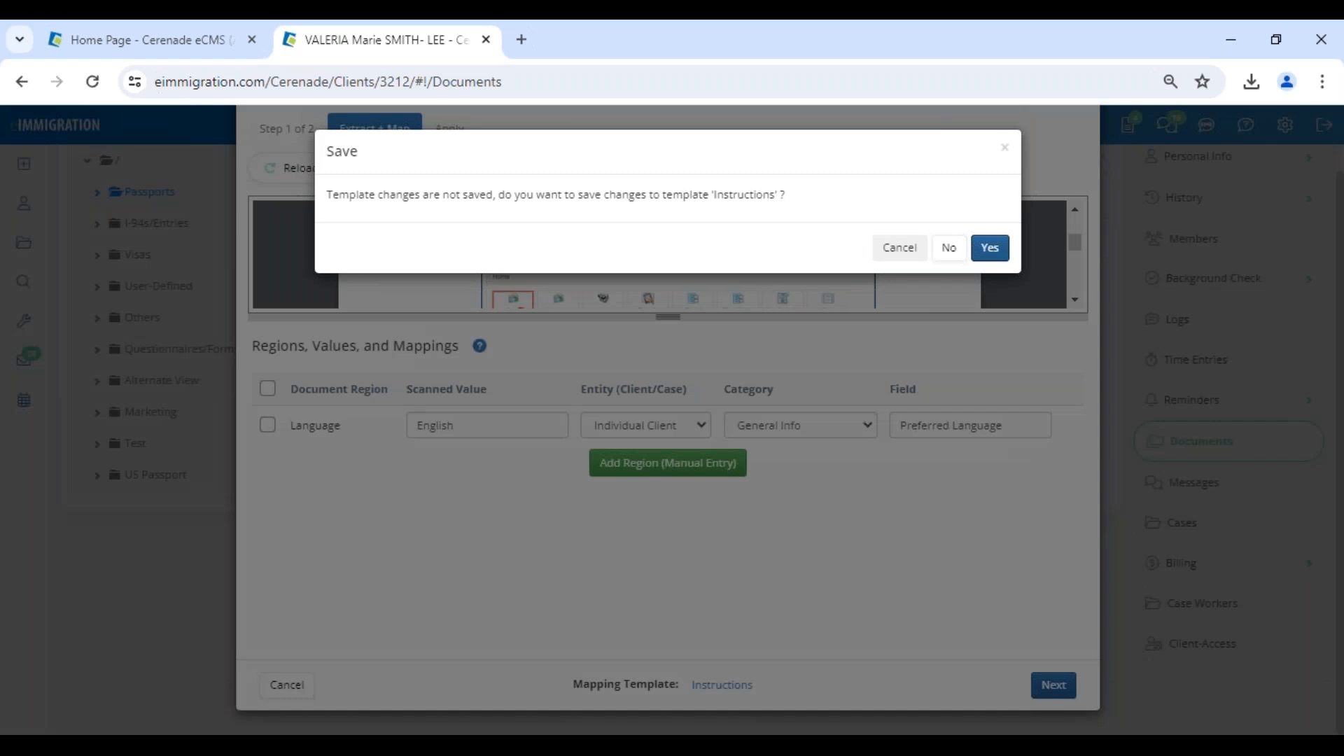
pyautogui.click(990, 253)
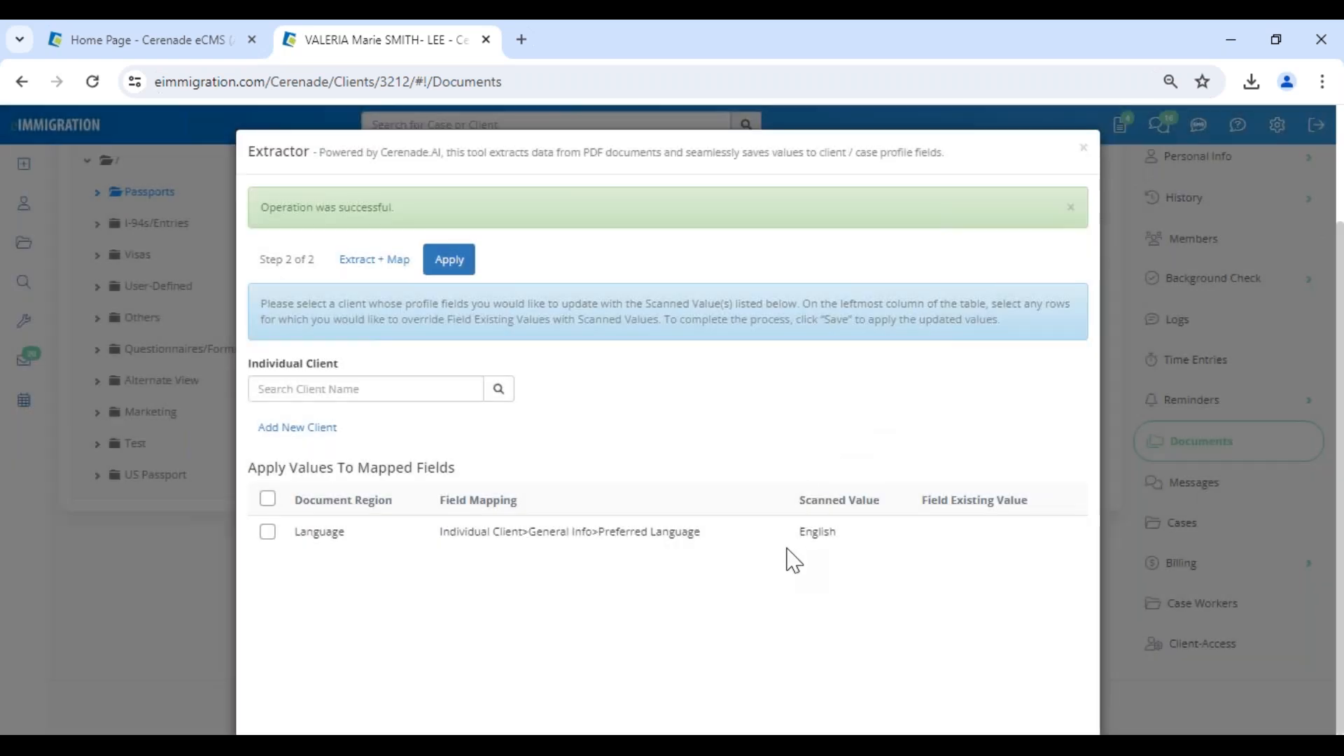
# Find an individual client by first name, select the Language row and try to save its scanned value to that profile.
pyautogui.click(285, 397)
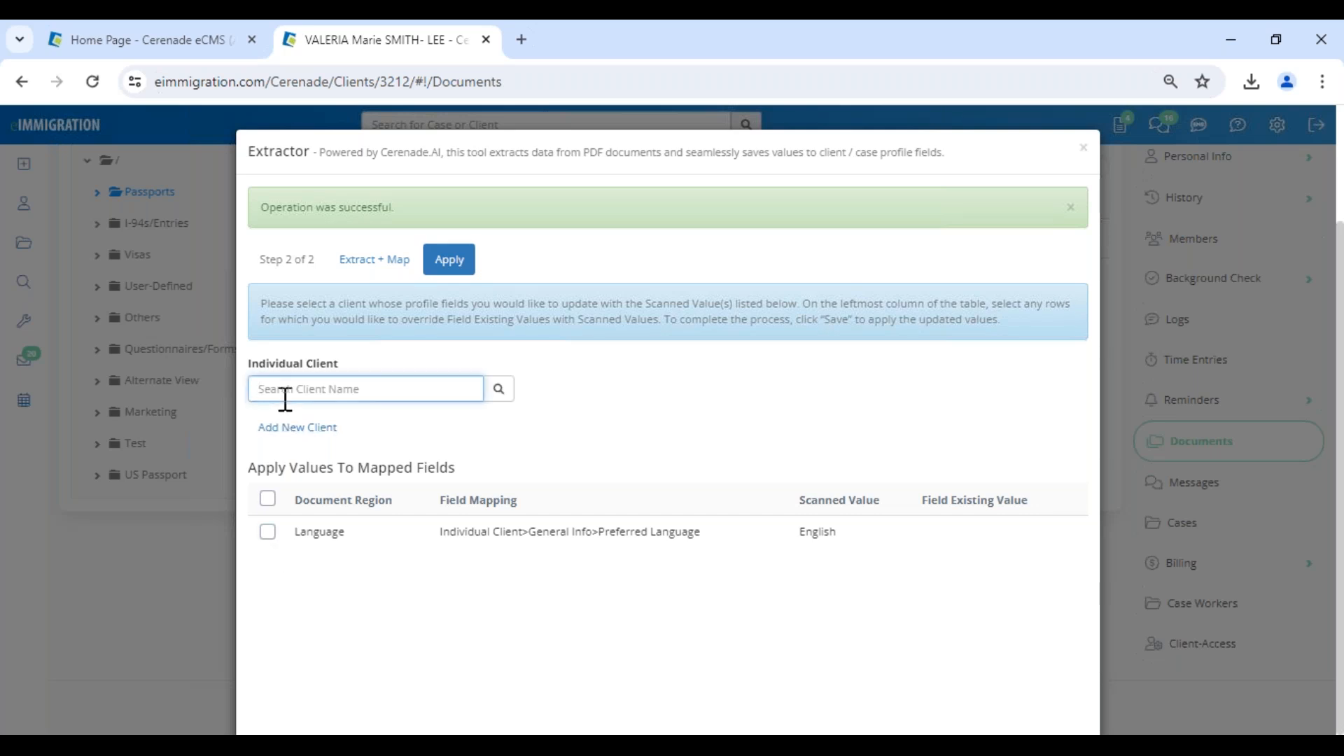
pyautogui.write('mary')
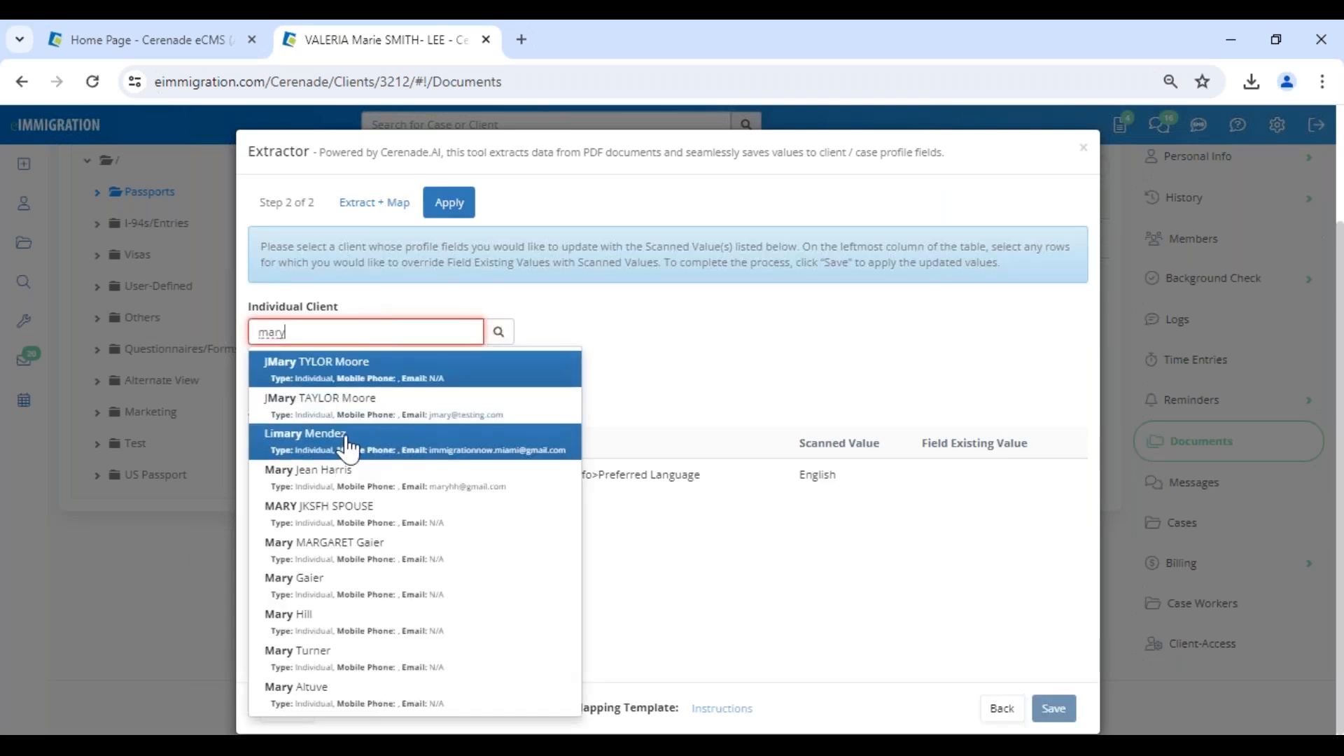
pyautogui.click(381, 633)
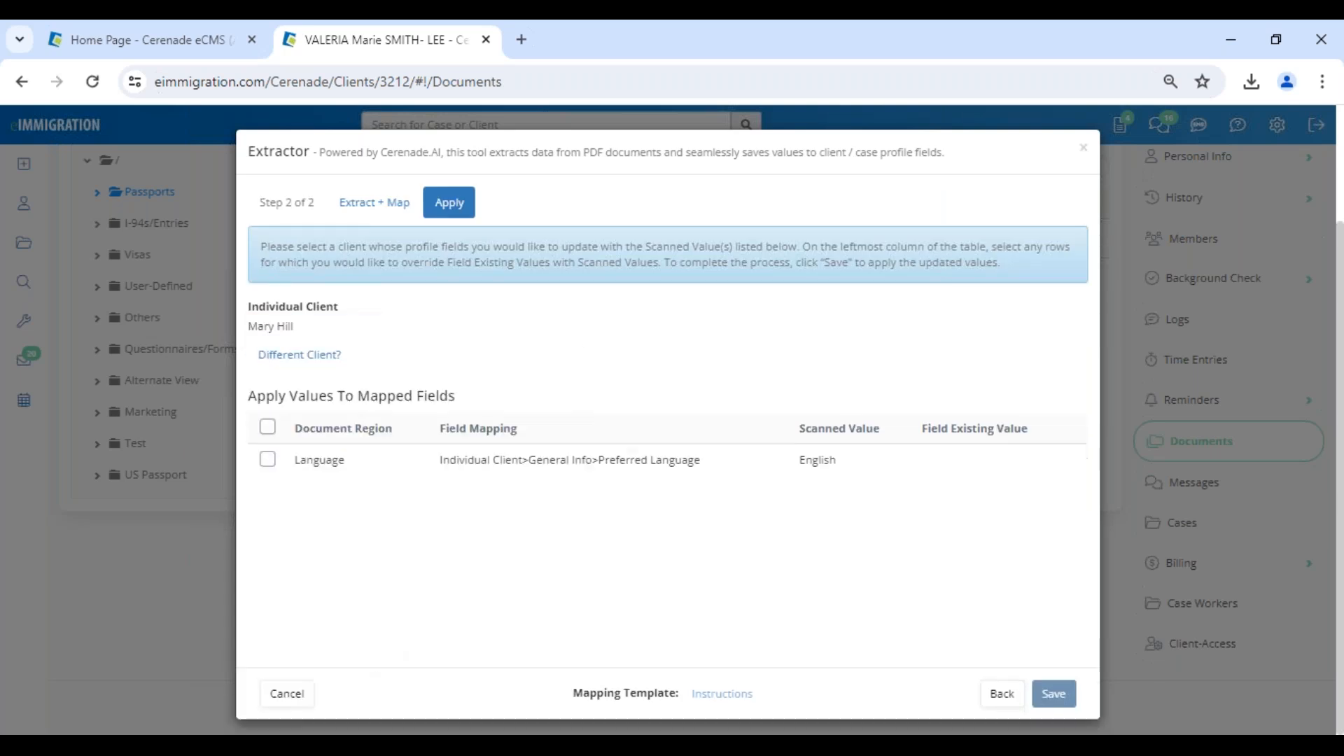
pyautogui.click(267, 459)
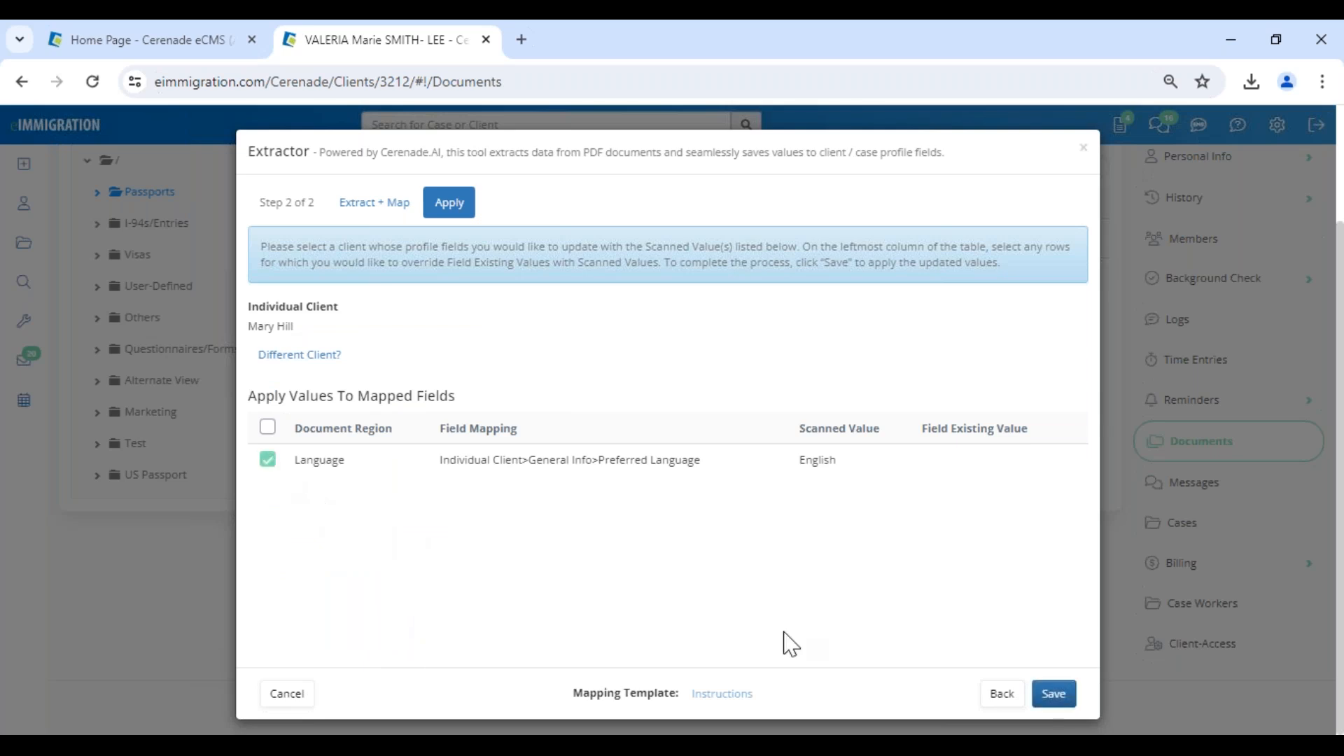
pyautogui.click(1059, 708)
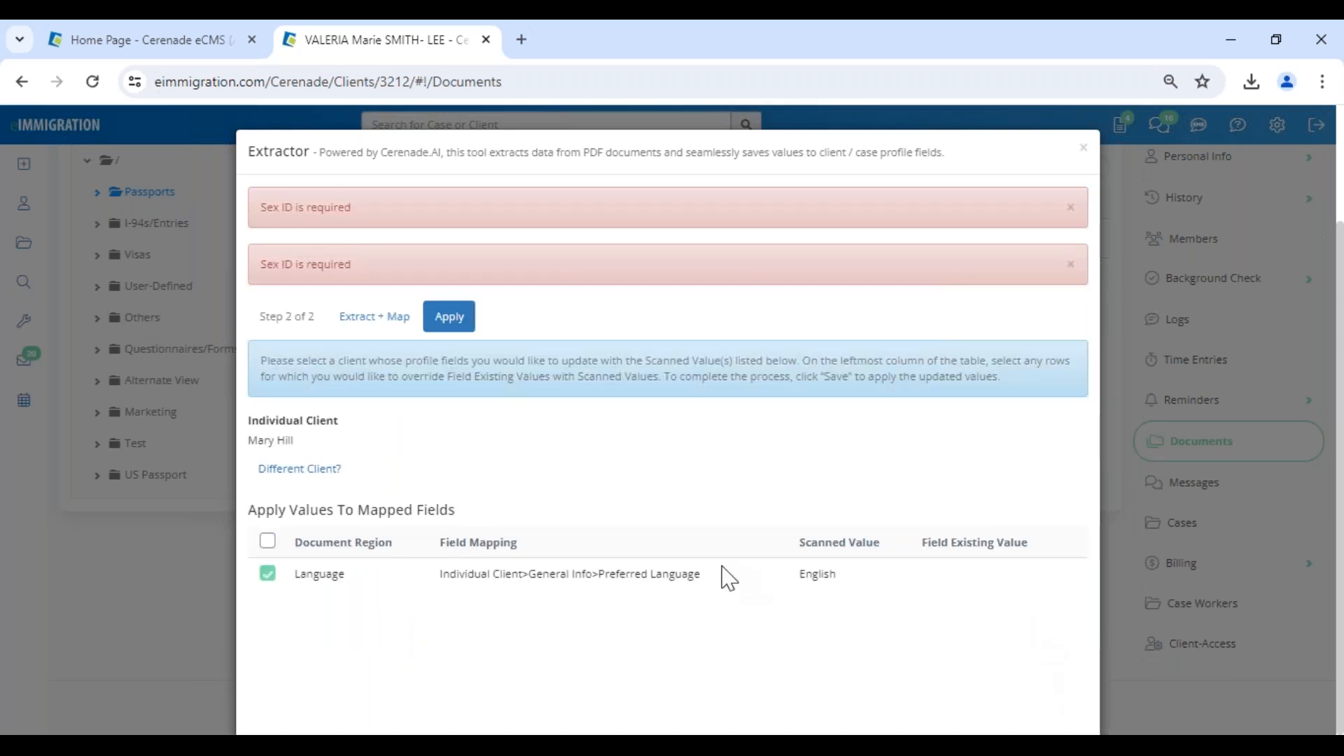
# Switch to the individual client whose documents are open and save the scanned English value to Preferred Language.
pyautogui.click(297, 468)
pyautogui.click(301, 448)
pyautogui.write('valeria')
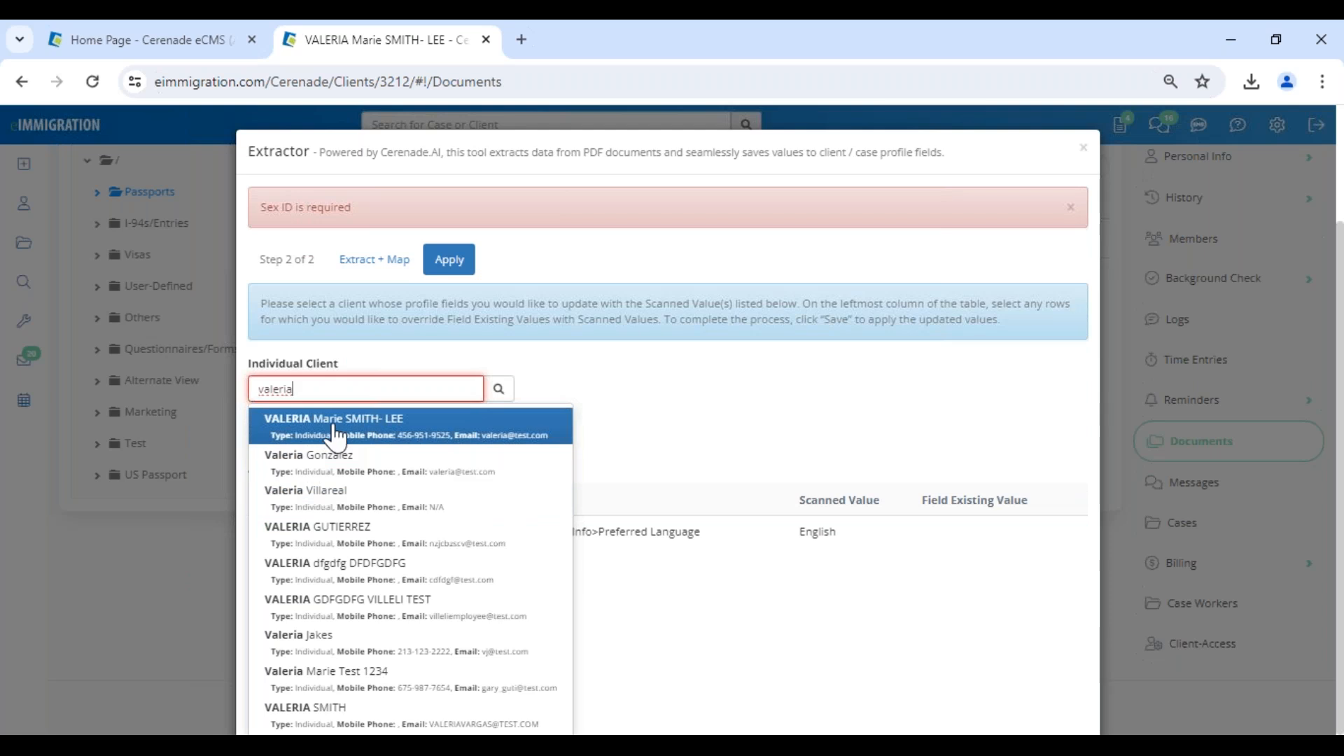
pyautogui.click(294, 429)
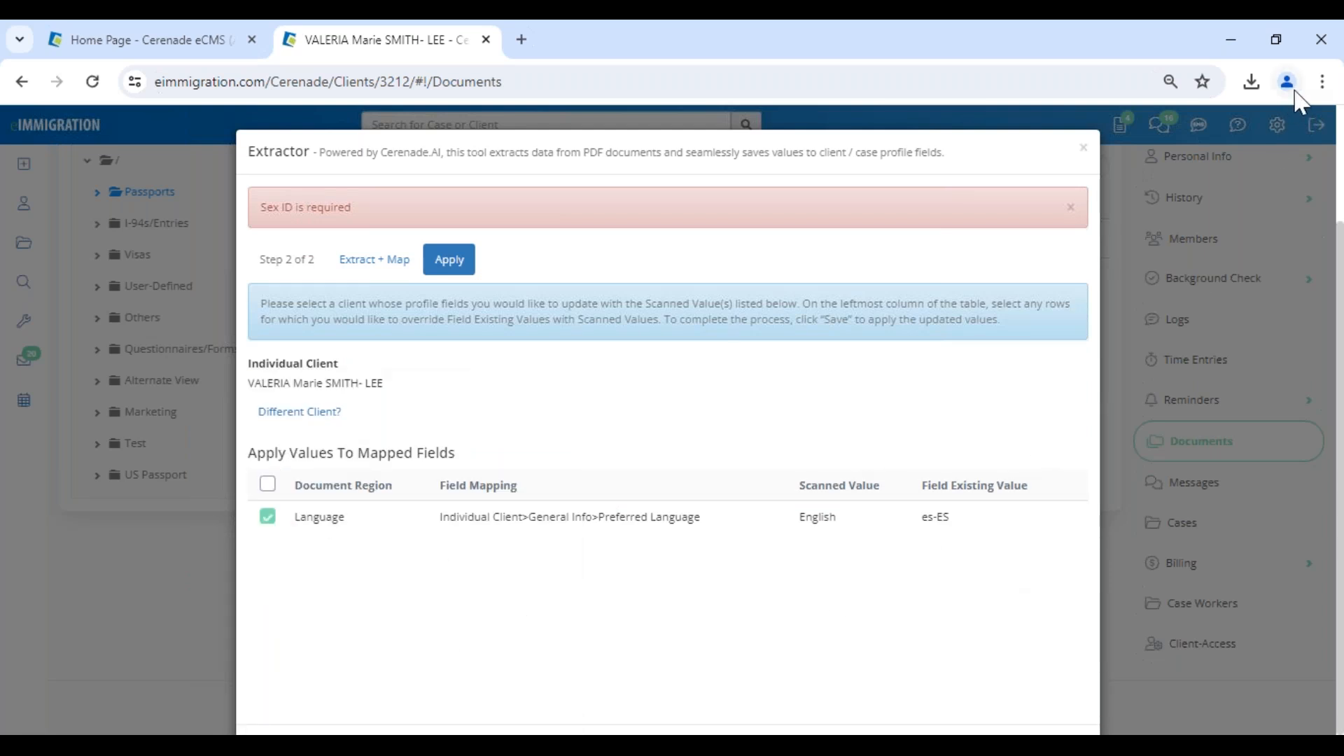
pyautogui.click(1322, 81)
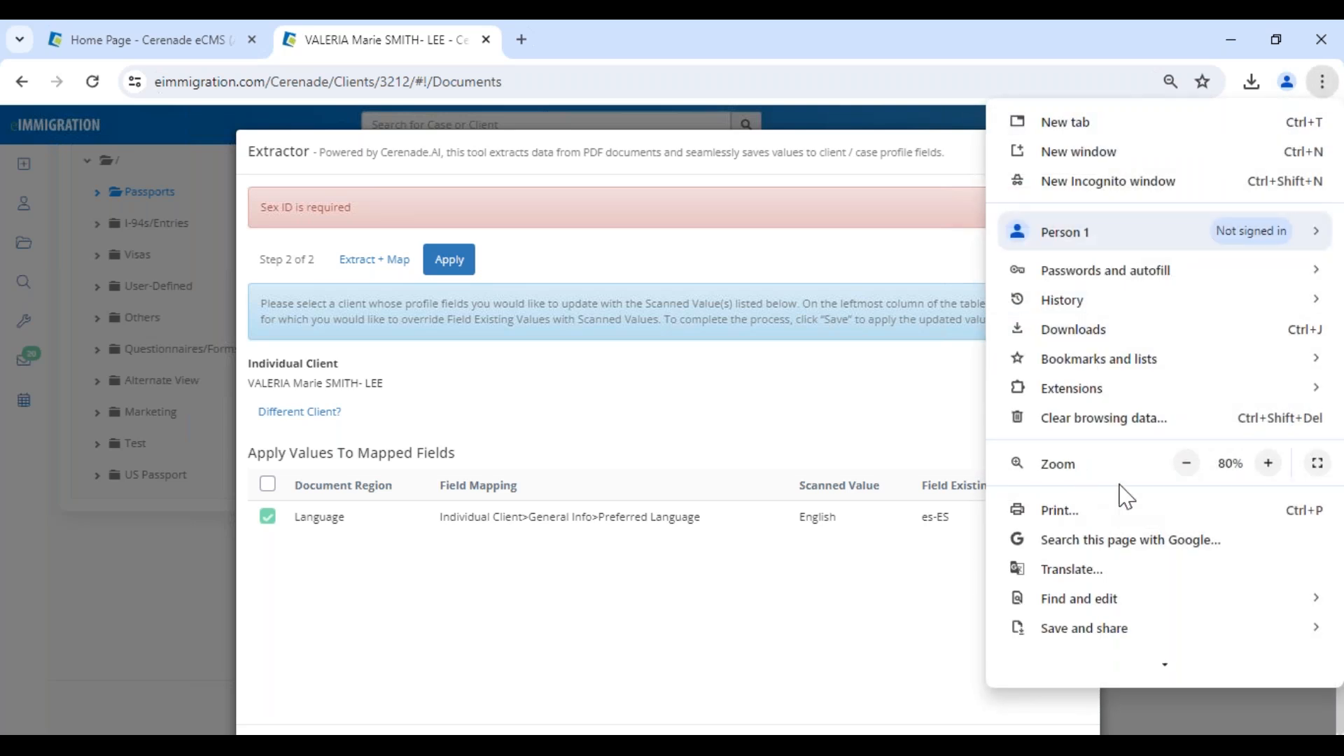
pyautogui.click(1186, 463)
pyautogui.click(807, 603)
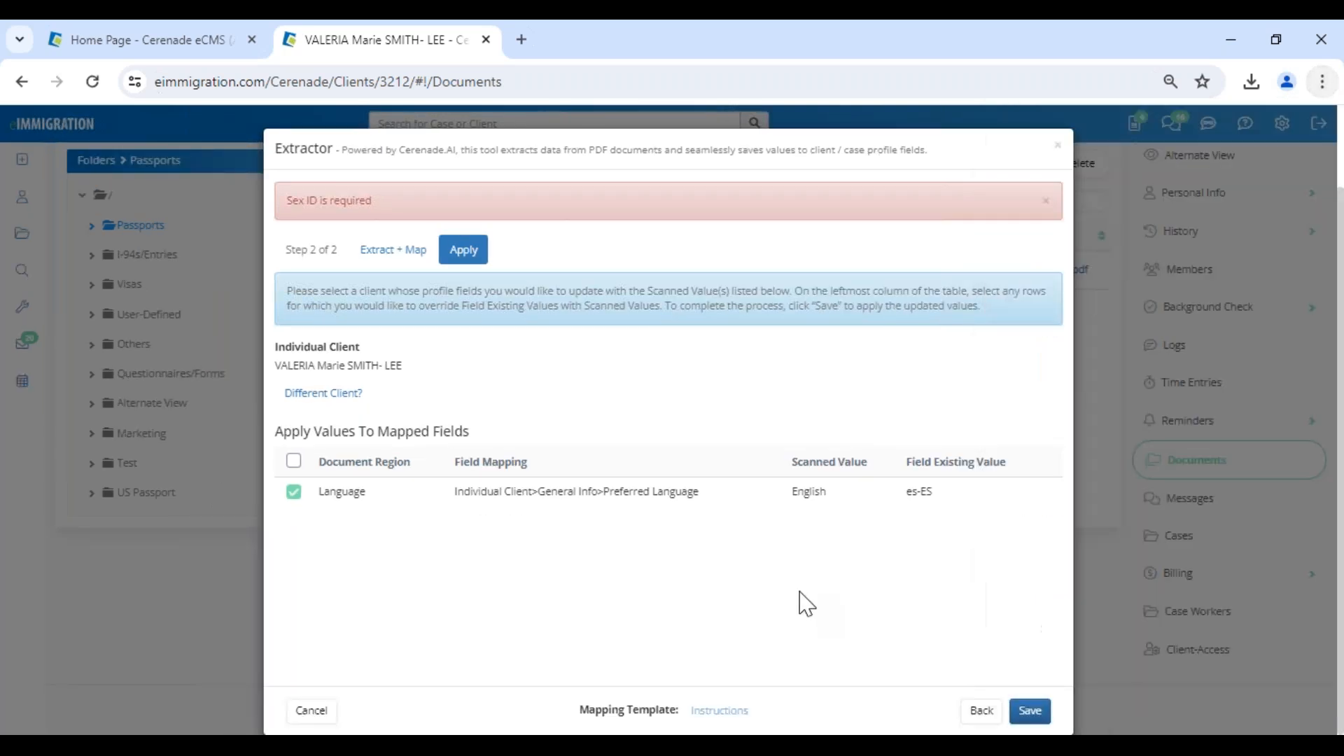
pyautogui.click(1029, 711)
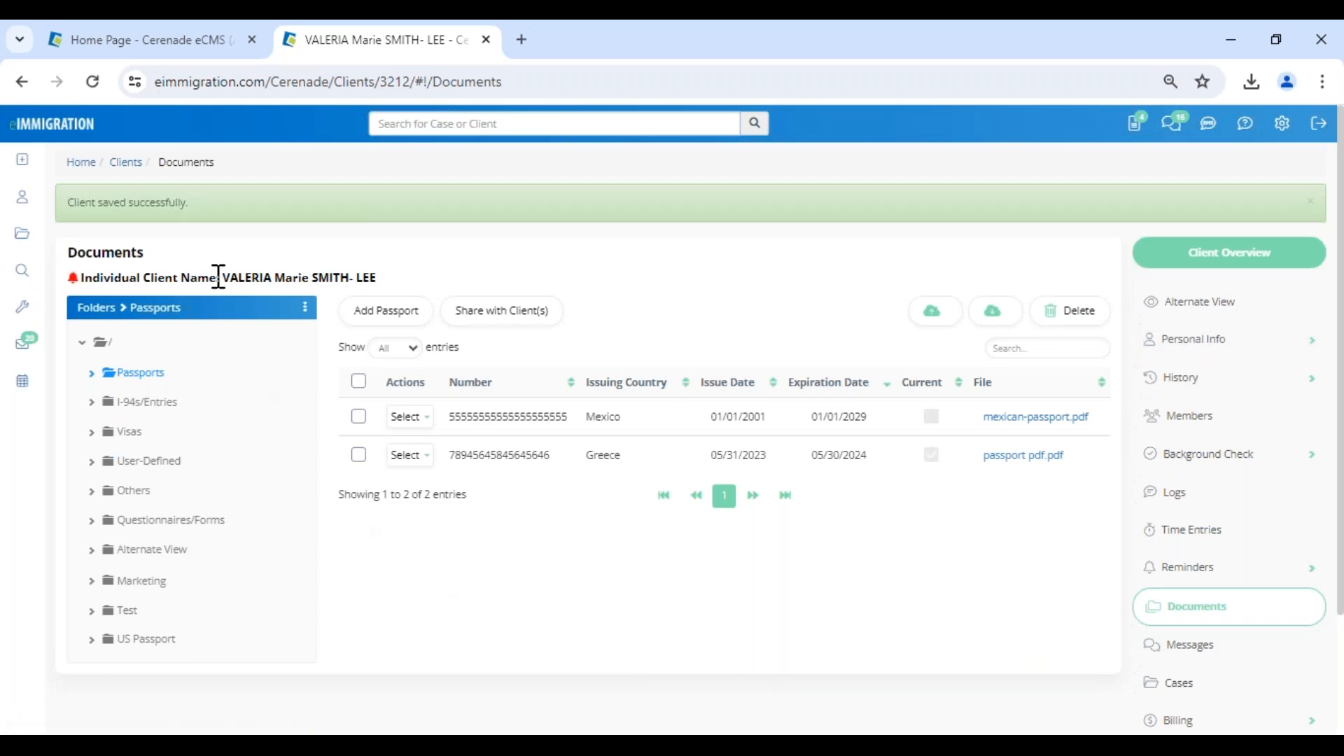
# Open the client's General Info and check the Preferred Language field.
pyautogui.moveTo(222, 277); pyautogui.dragTo(378, 279)
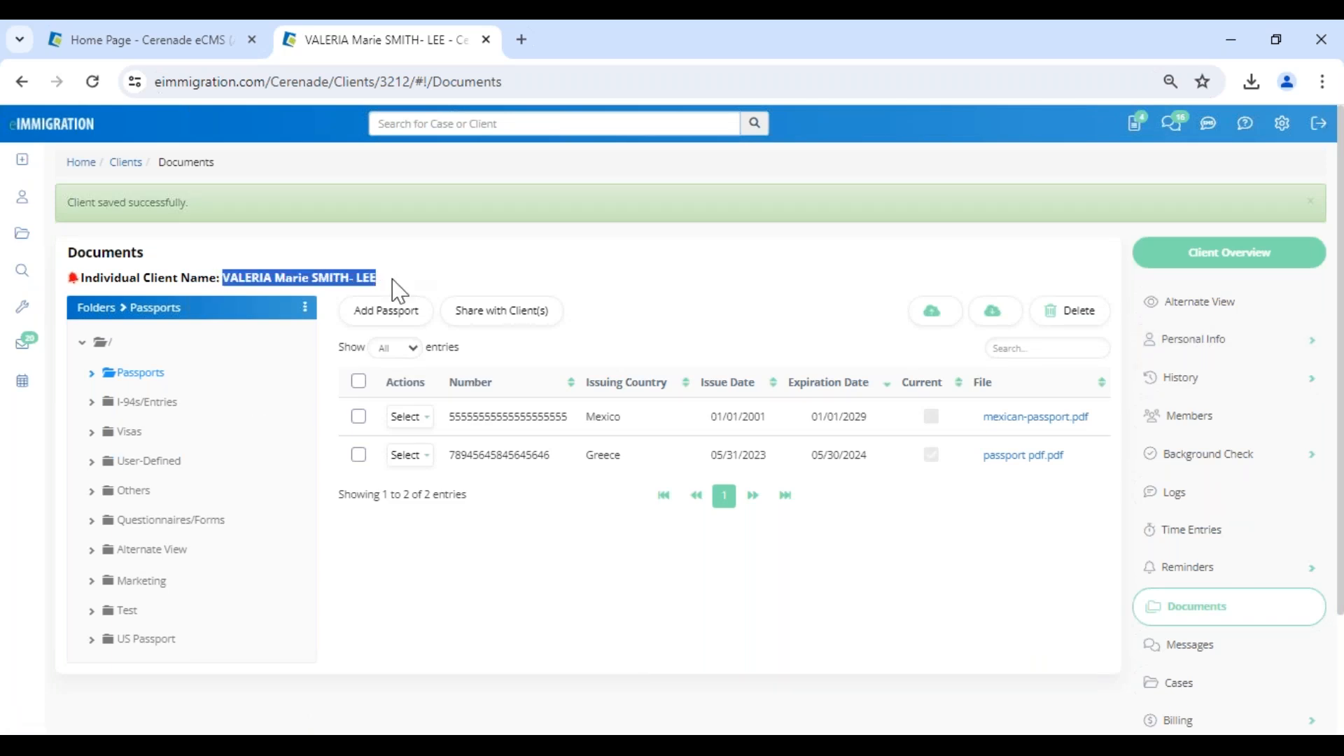
pyautogui.click(1281, 340)
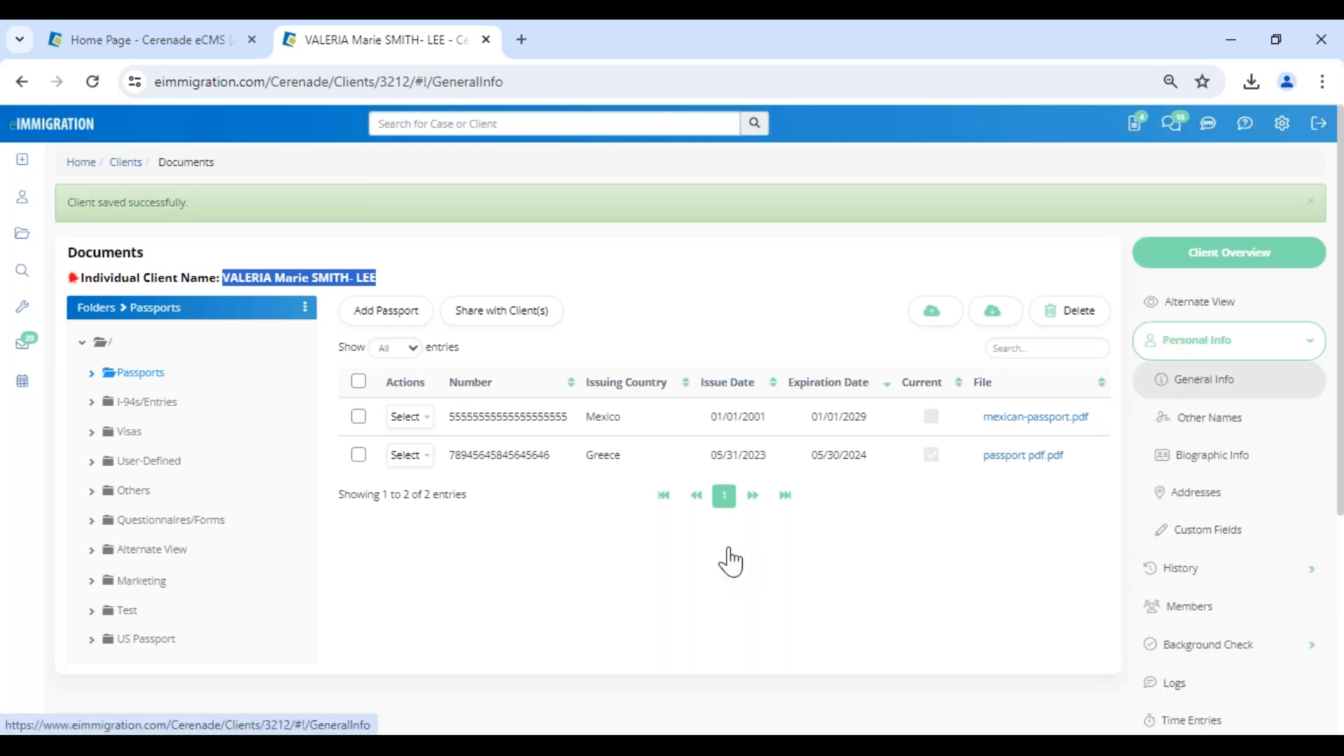
pyautogui.scroll(-3, 630, 616)
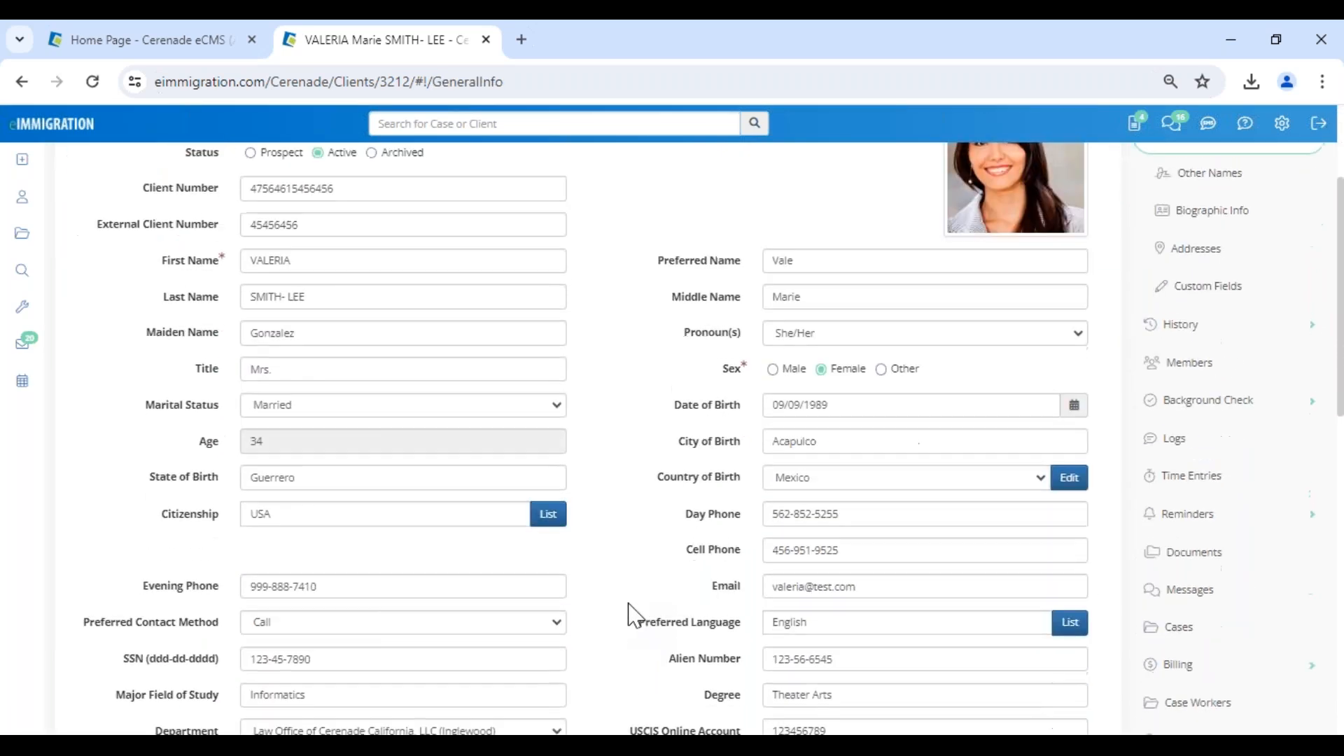
pyautogui.click(794, 619)
pyautogui.click(677, 642)
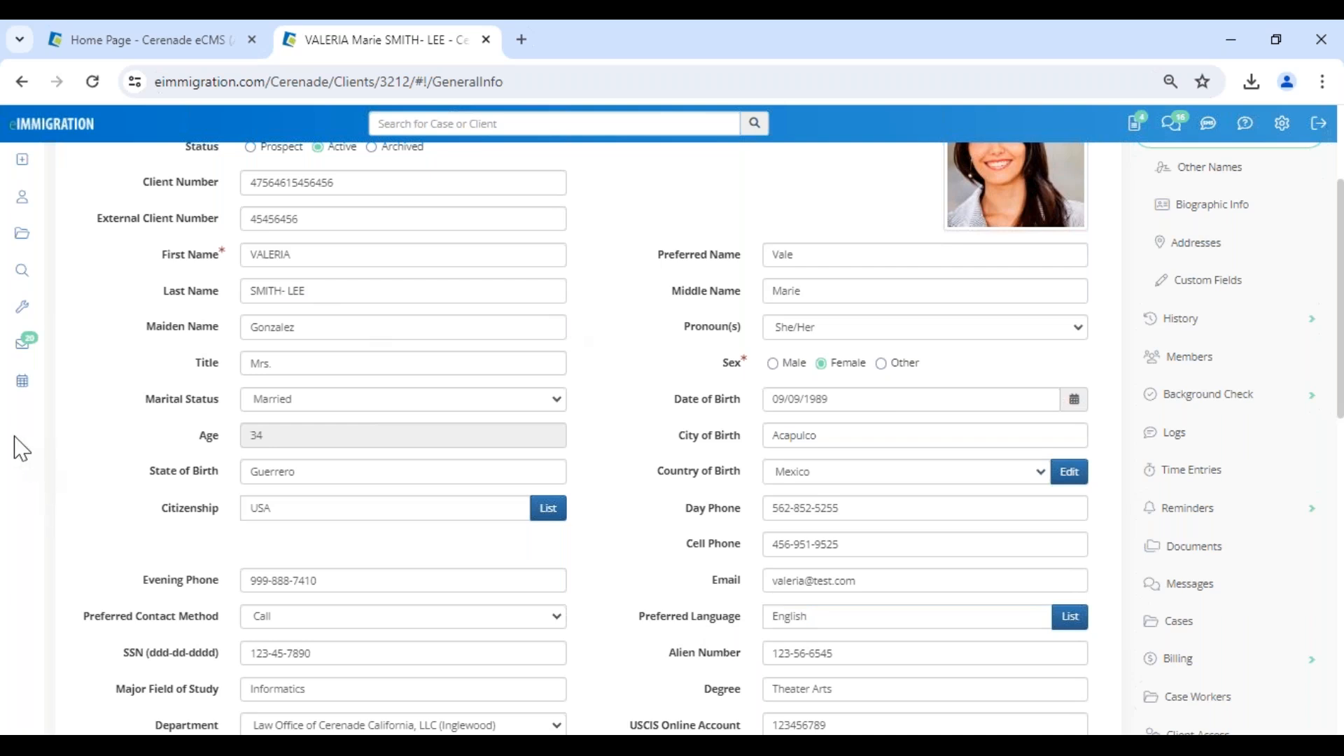
# Locate Extractor (Cerenade.AI) among the tools, and view the Feedback / Technical Support form without submitting a request.
pyautogui.moveTo(27, 321)
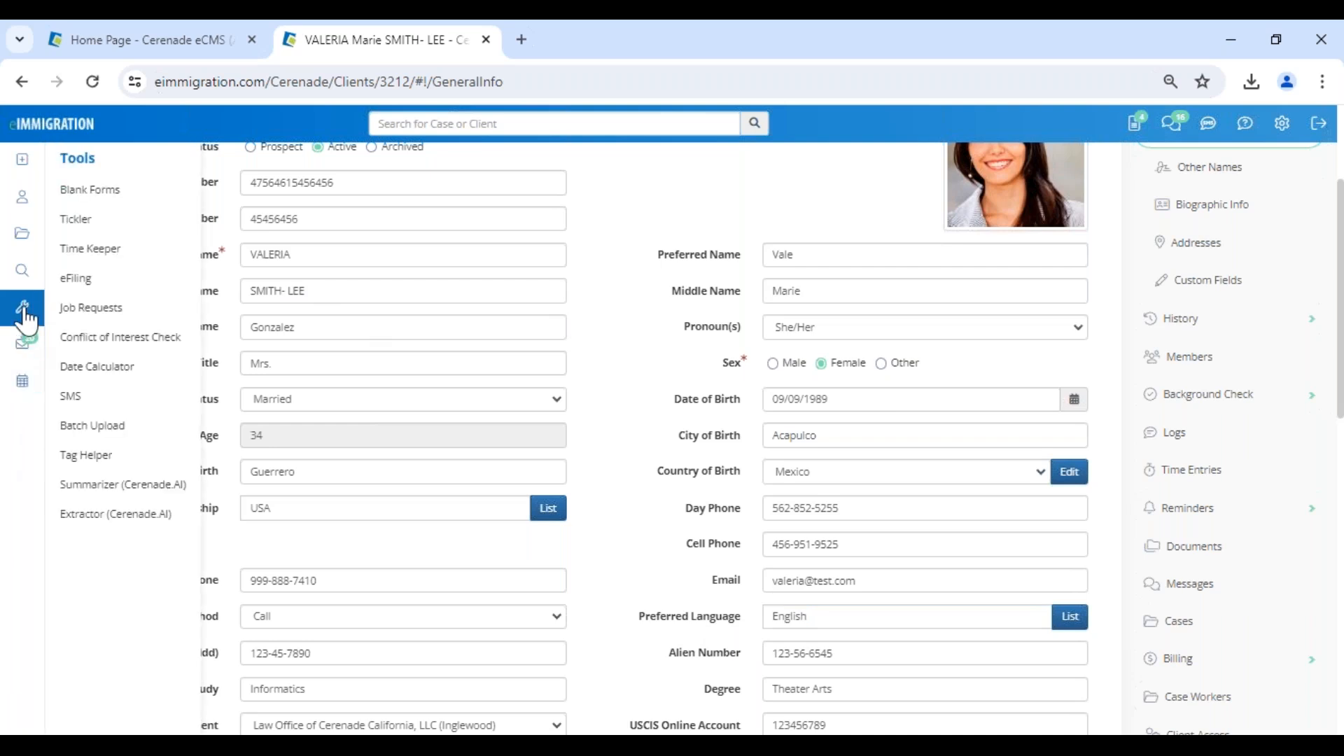
pyautogui.click(101, 530)
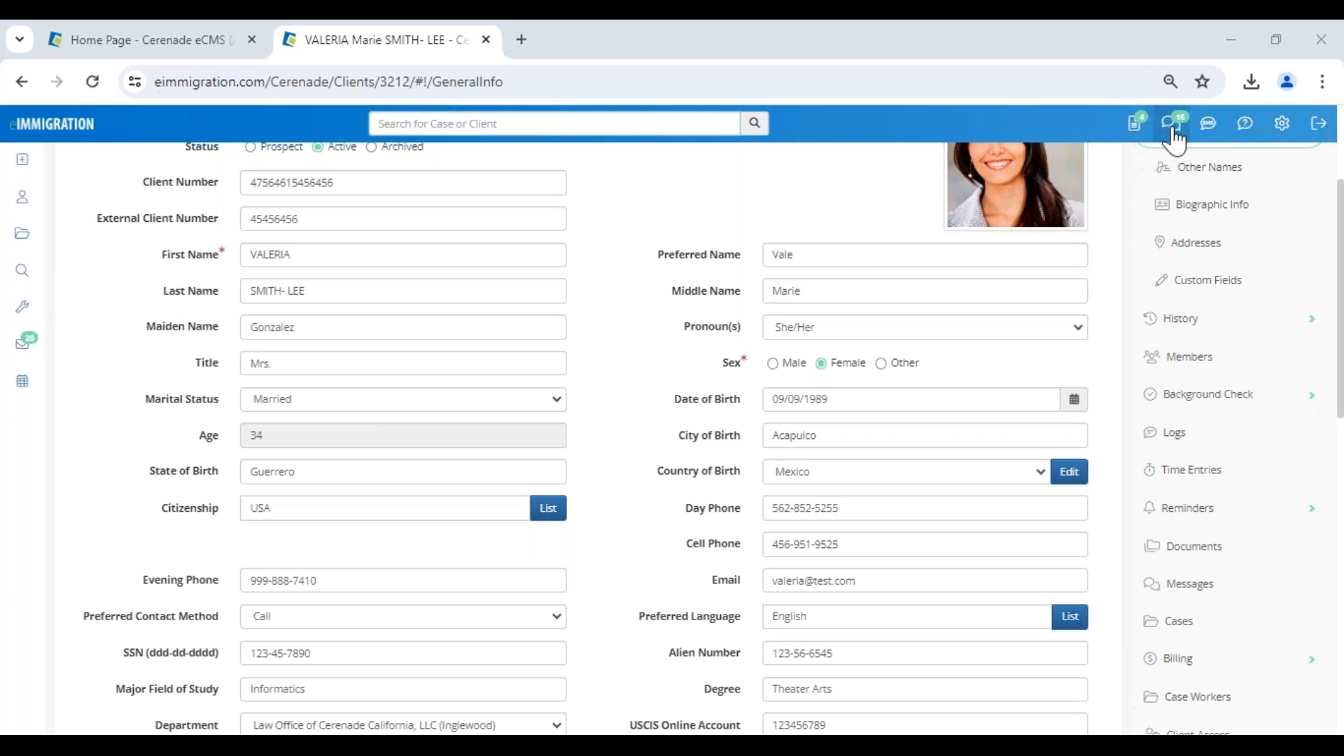
pyautogui.click(1244, 126)
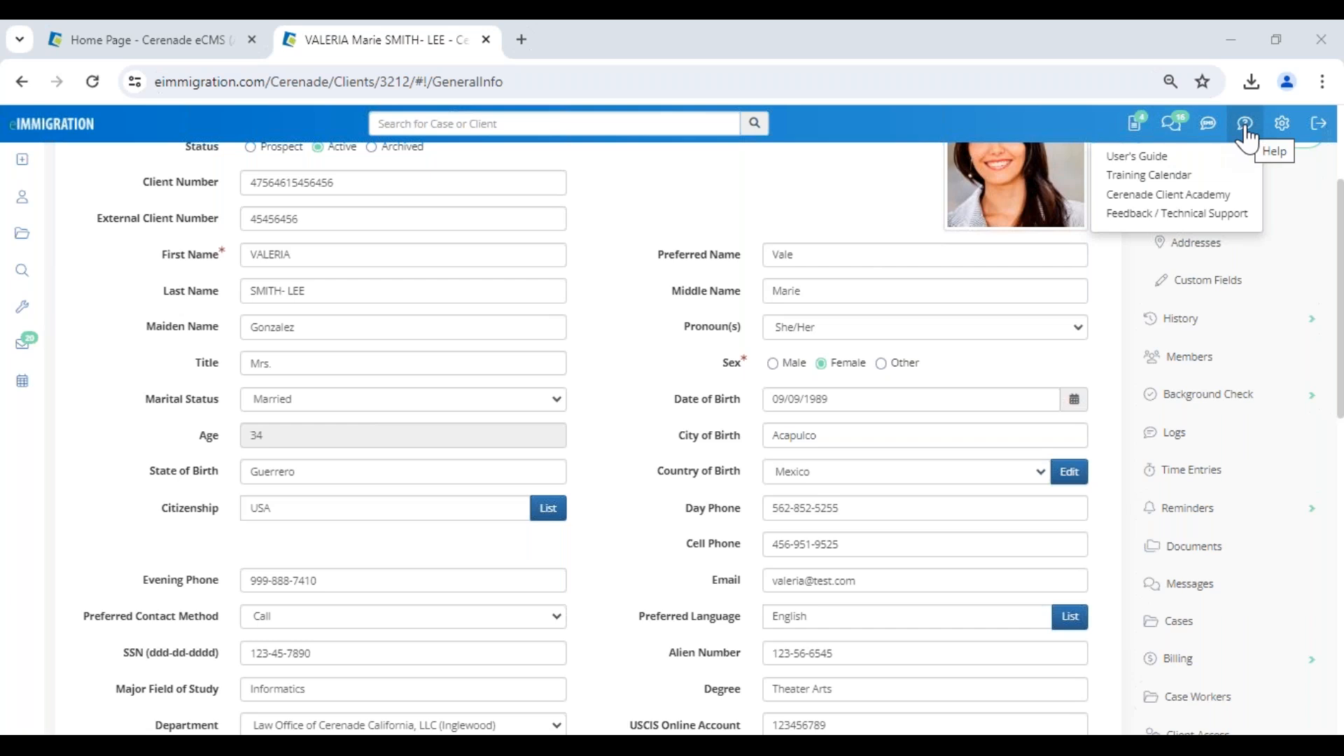
pyautogui.click(1232, 215)
pyautogui.click(539, 525)
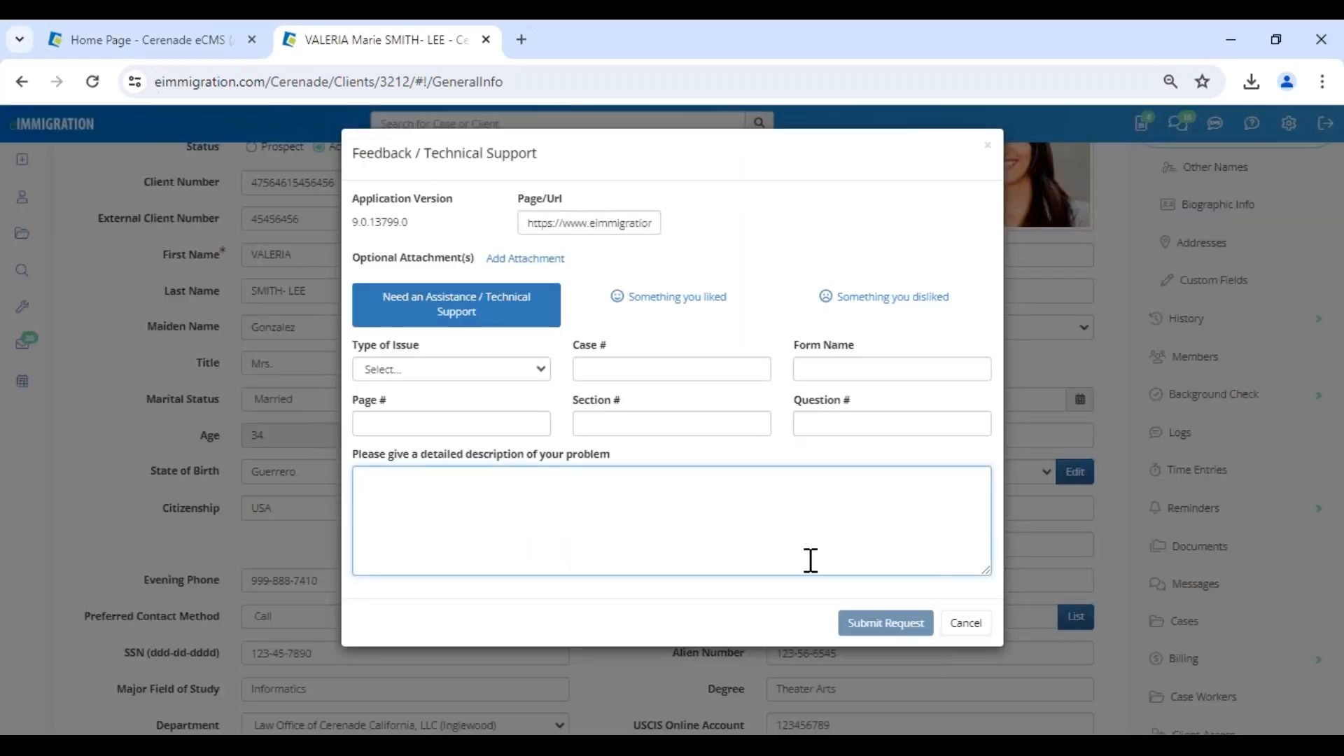
pyautogui.click(966, 623)
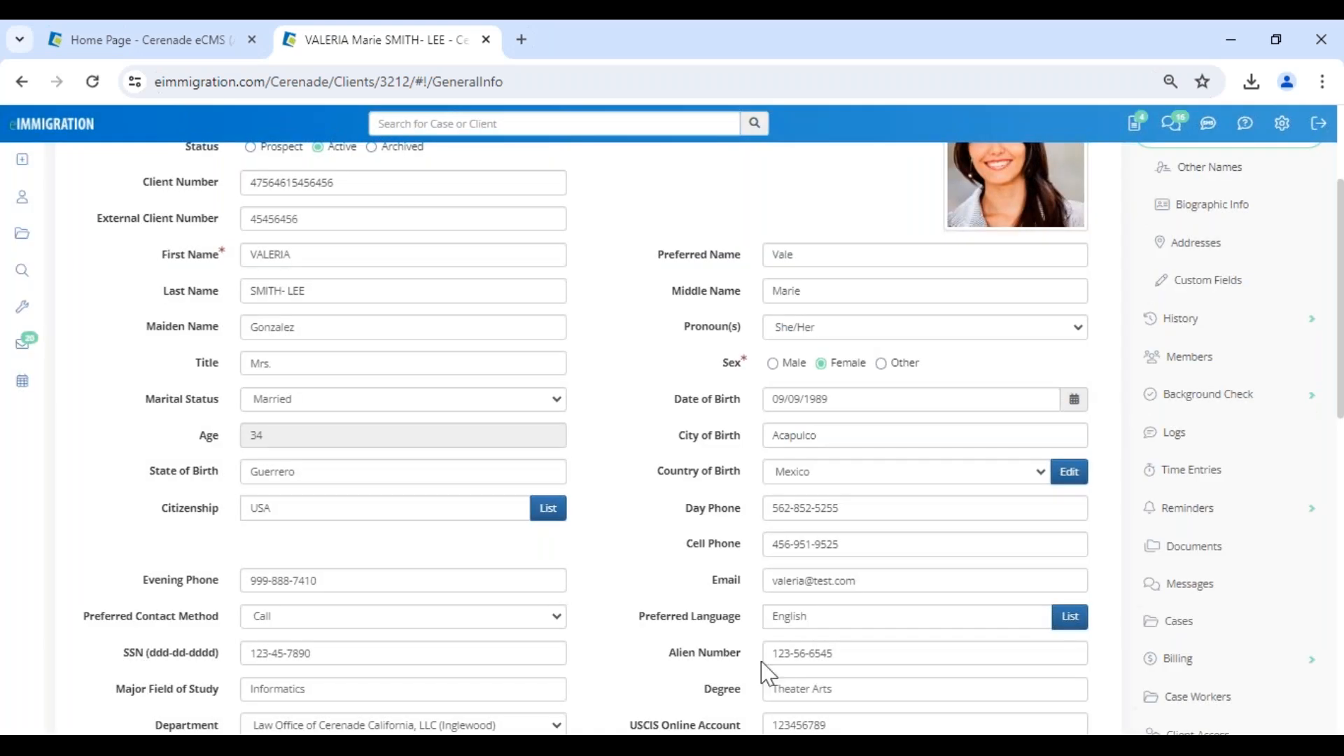
# View the help resources and the recently added features slide in the PowerPoint slide show, and return to the client profile.
pyautogui.click(1245, 124)
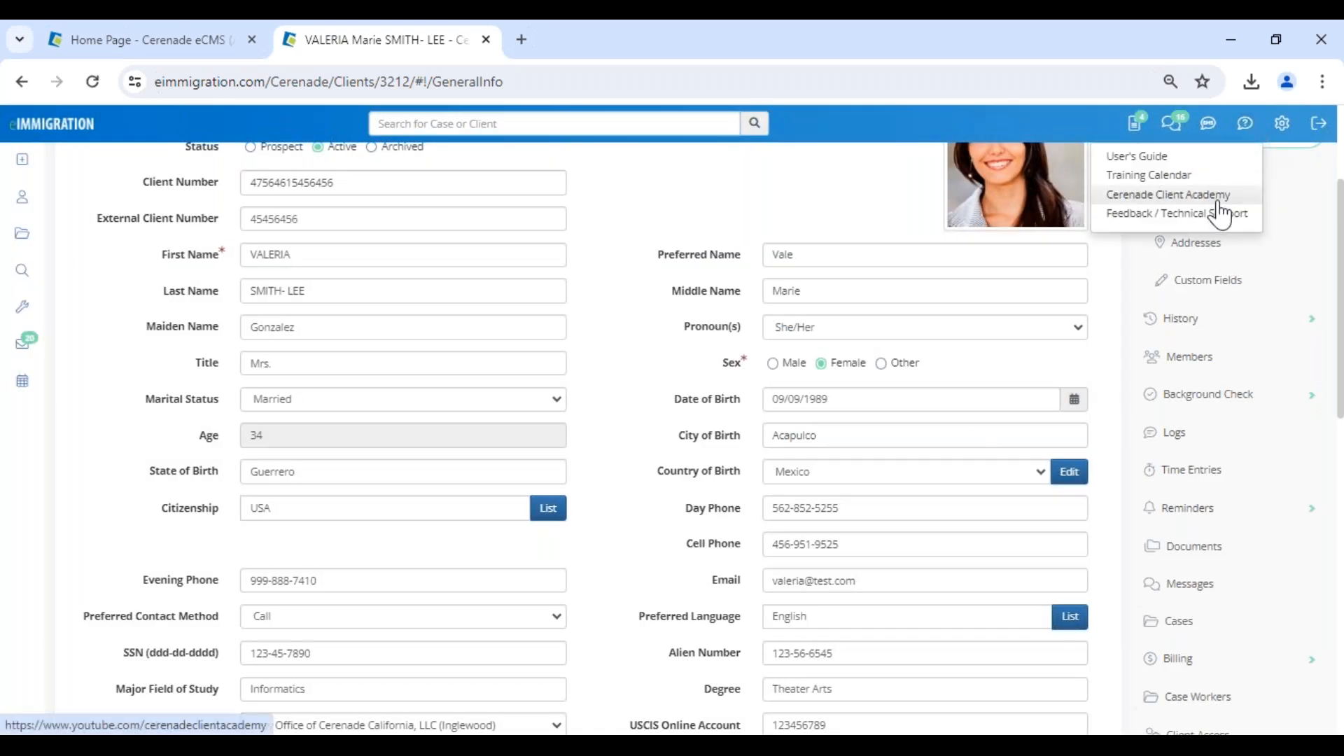
pyautogui.click(654, 746)
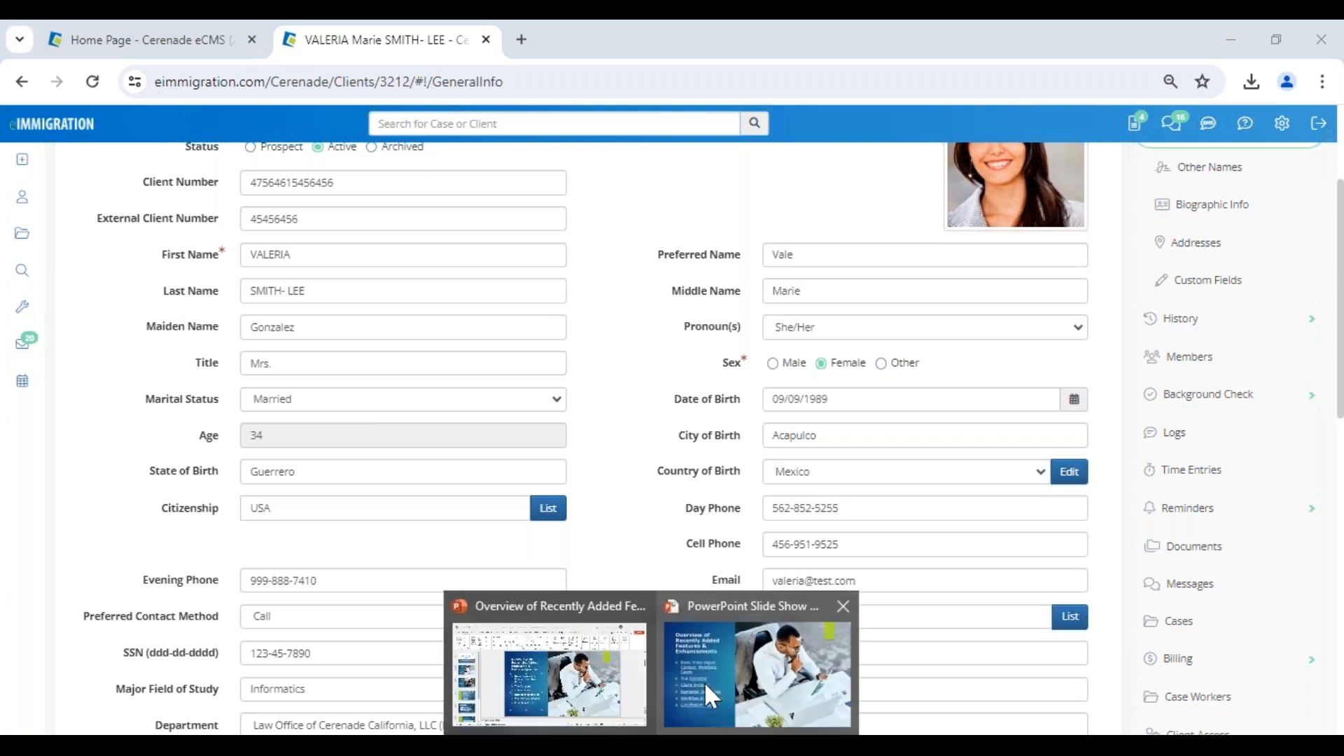
pyautogui.click(704, 682)
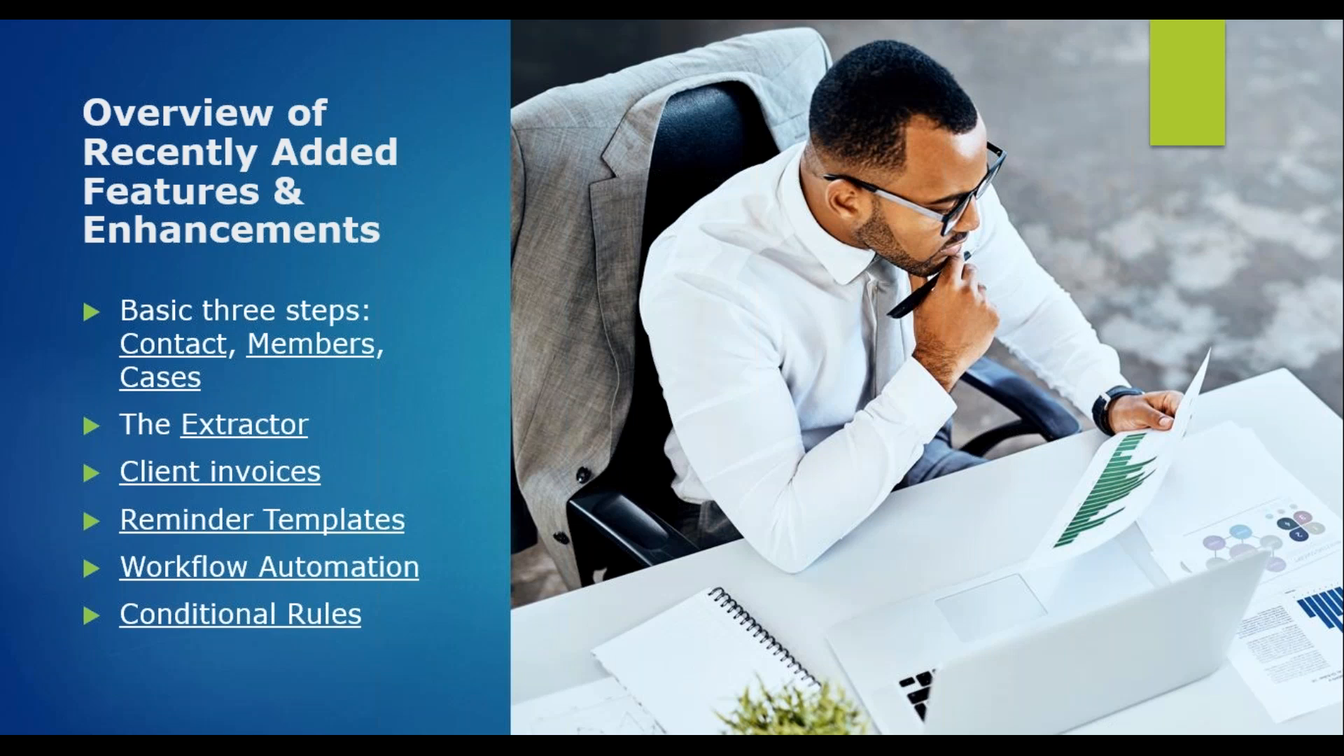
pyautogui.hotkey('alt', 'Tab')
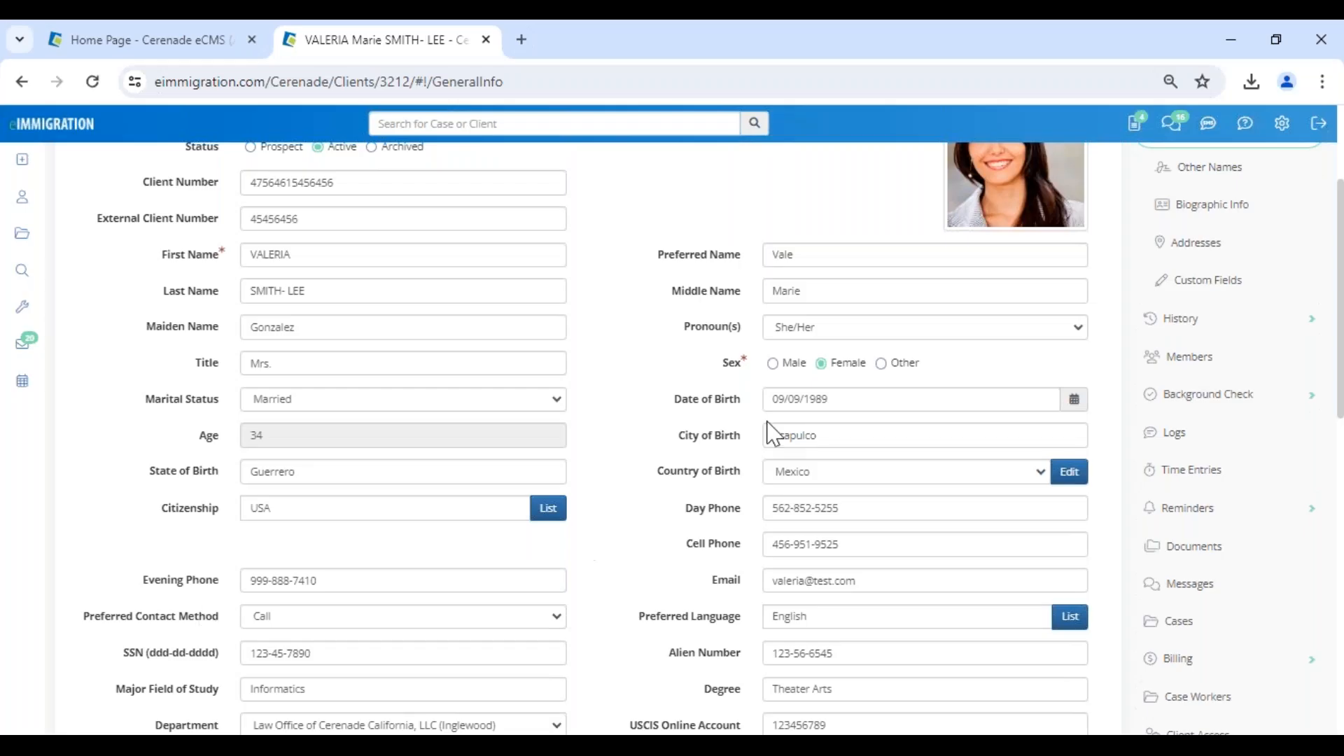
# Set the client's status to Prospect in General Info.
pyautogui.click(1323, 84)
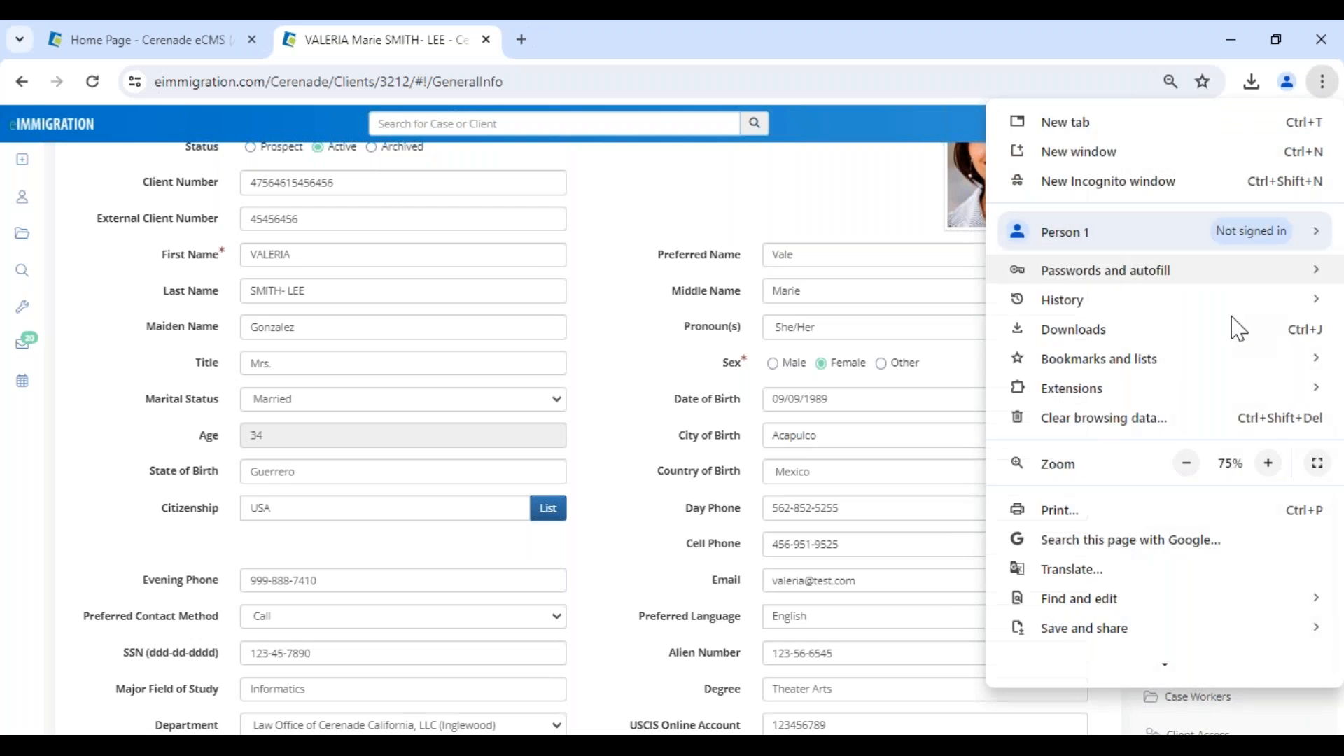
pyautogui.click(1269, 463)
pyautogui.click(104, 434)
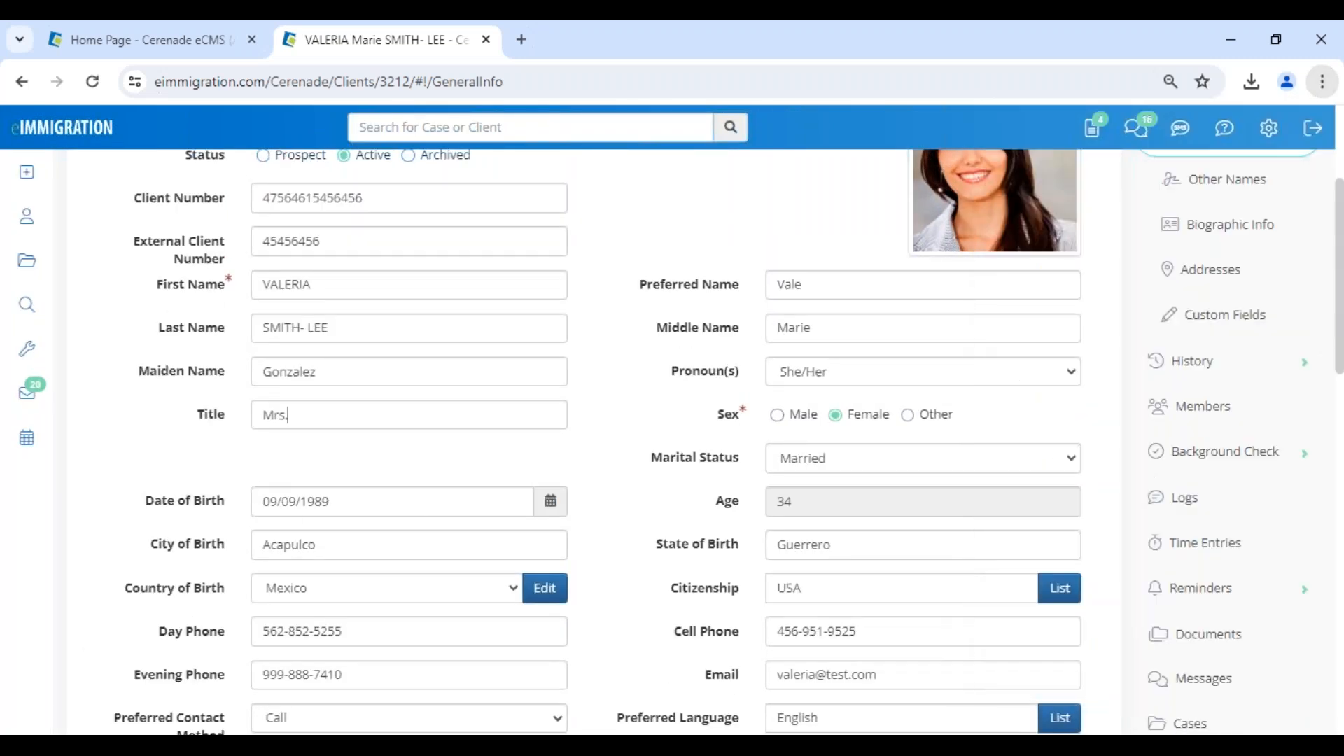
pyautogui.click(288, 415)
pyautogui.scroll(3, 287, 415)
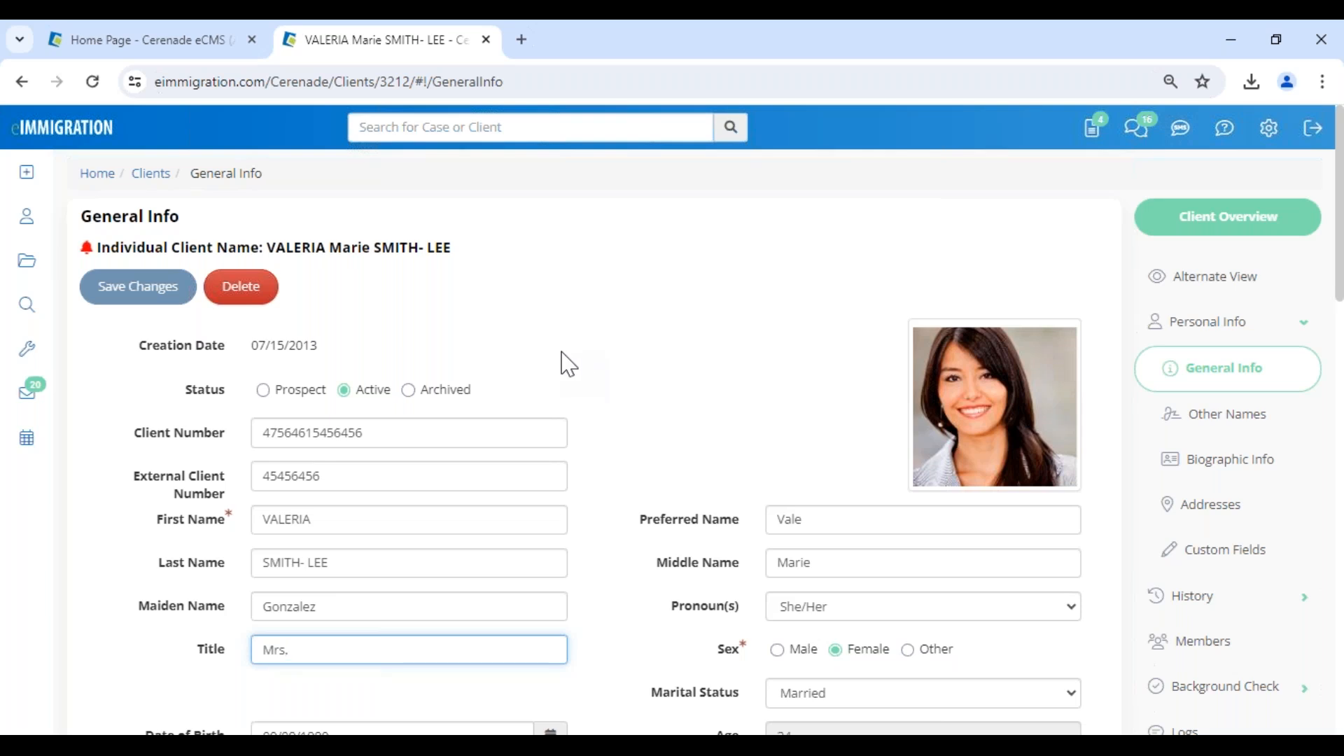
pyautogui.scroll(-4, 1256, 655)
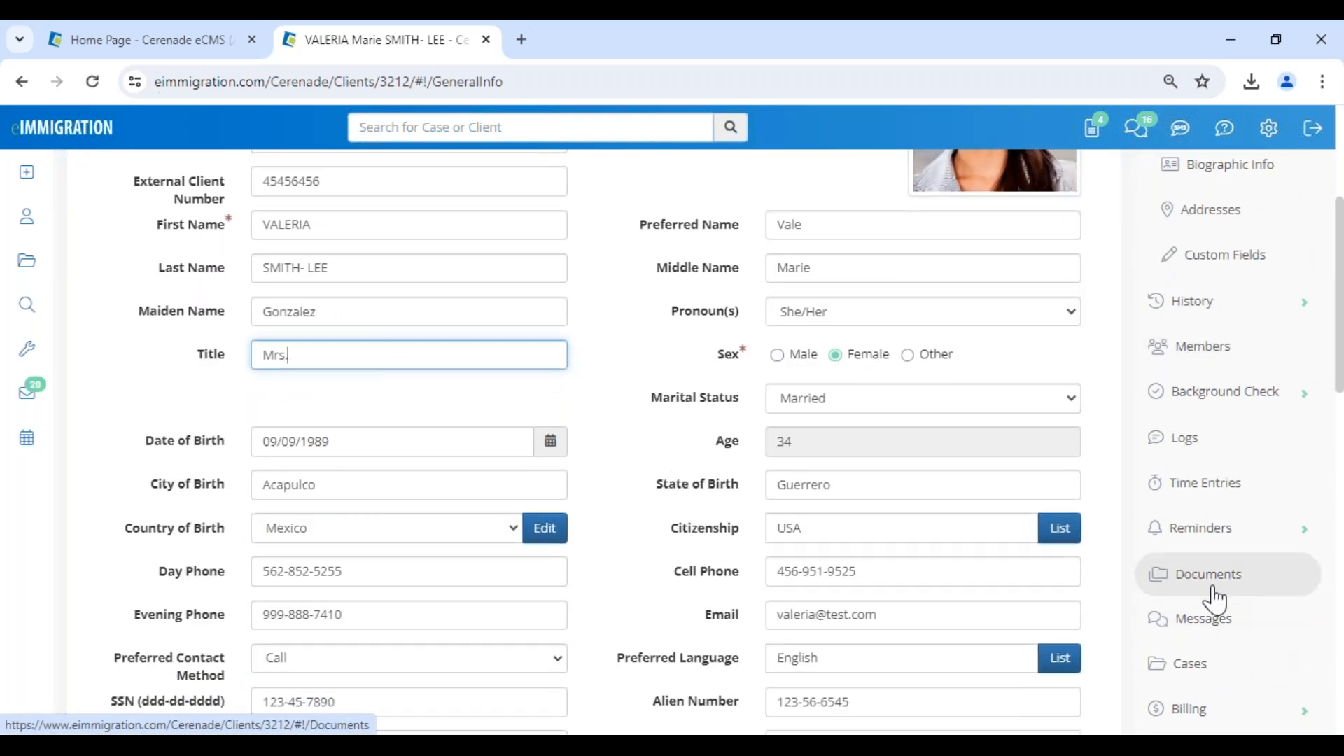
pyautogui.scroll(4, 570, 474)
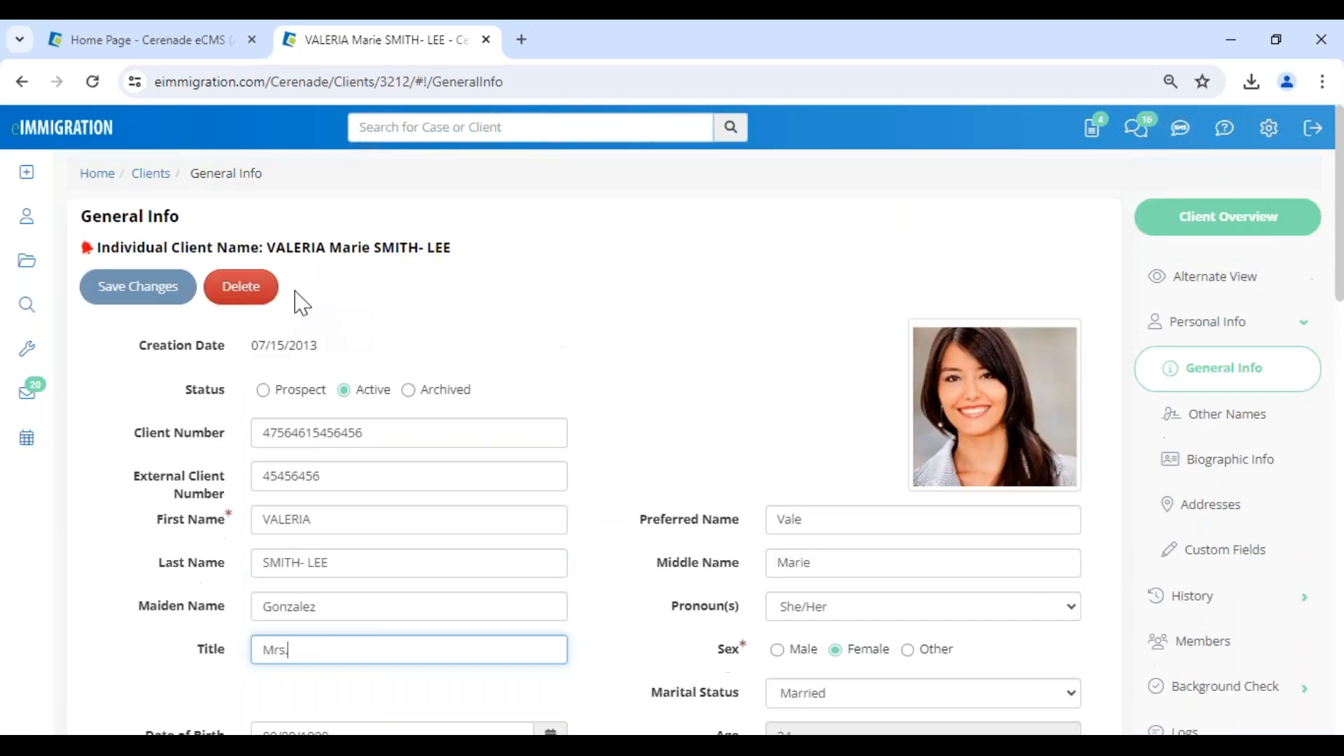
pyautogui.moveTo(267, 252); pyautogui.dragTo(548, 270)
pyautogui.click(311, 394)
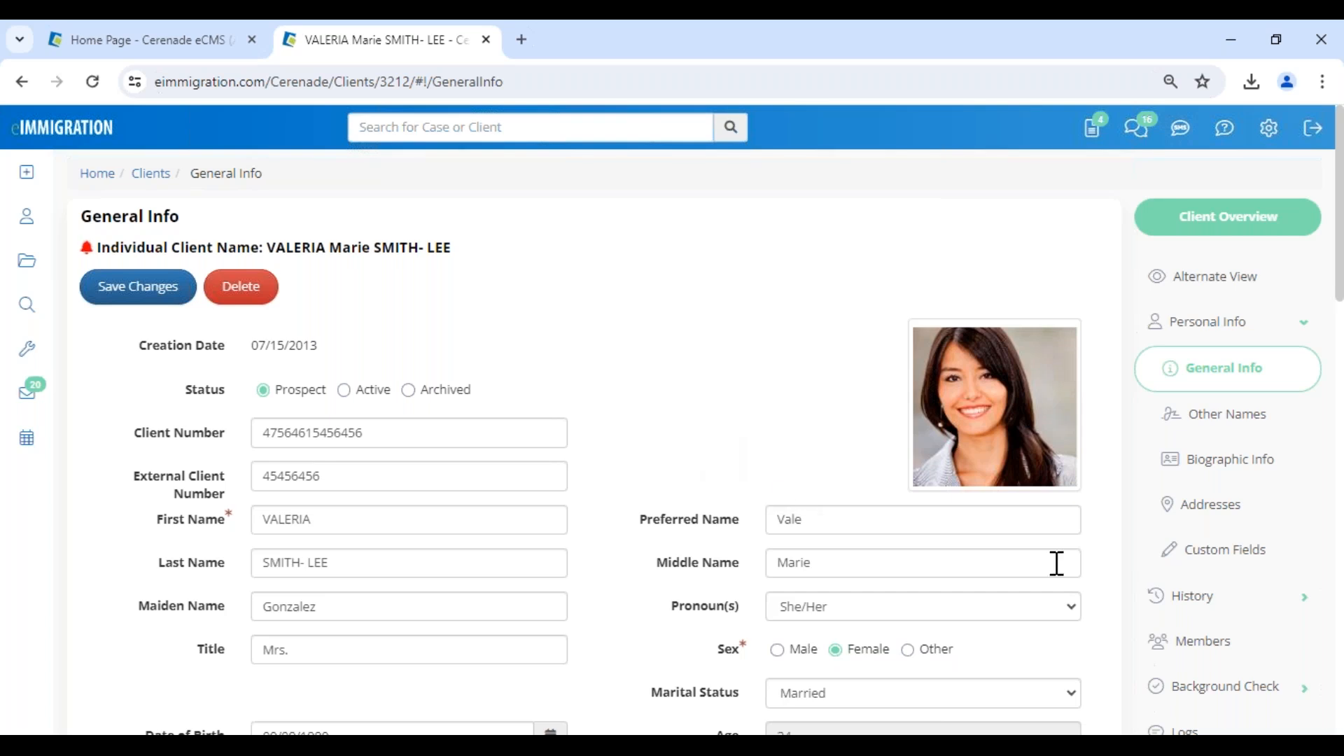
# Start a new client invoice that is created without a case.
pyautogui.scroll(-5, 1116, 574)
pyautogui.click(1218, 613)
pyautogui.click(1239, 489)
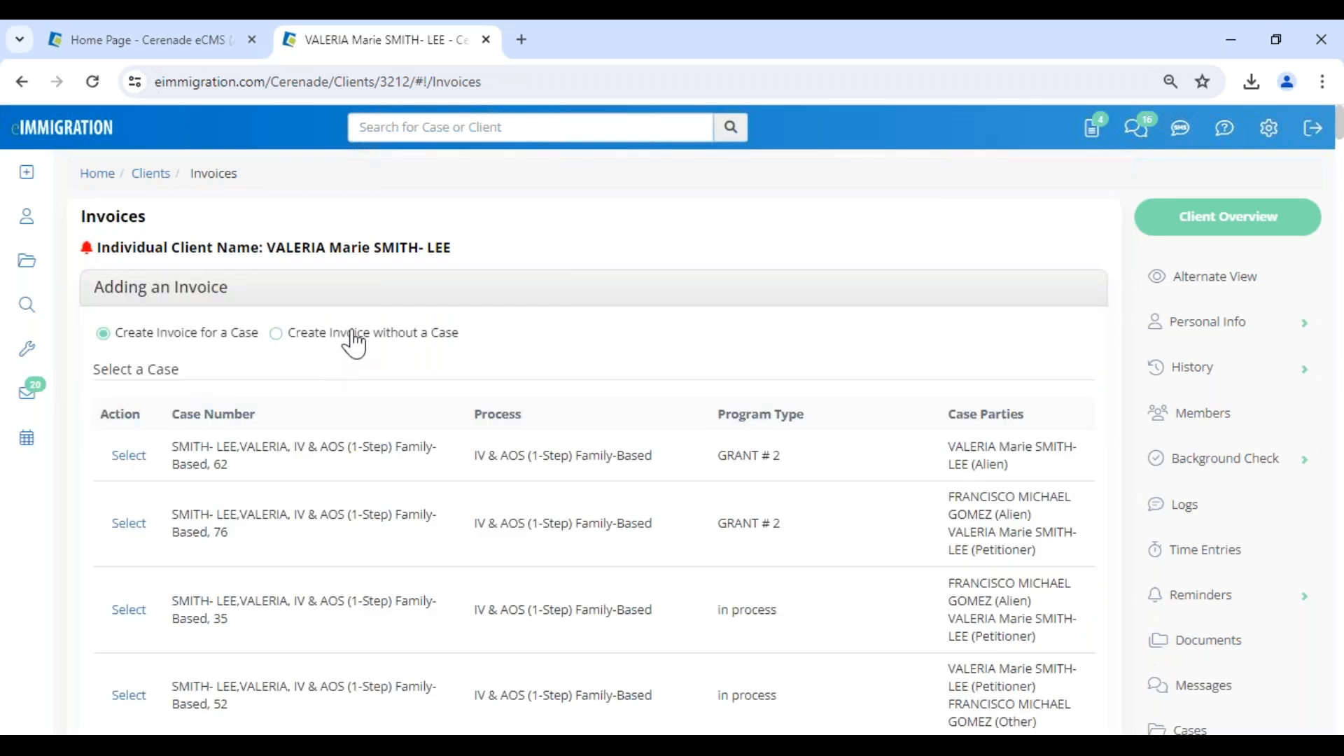
pyautogui.click(326, 337)
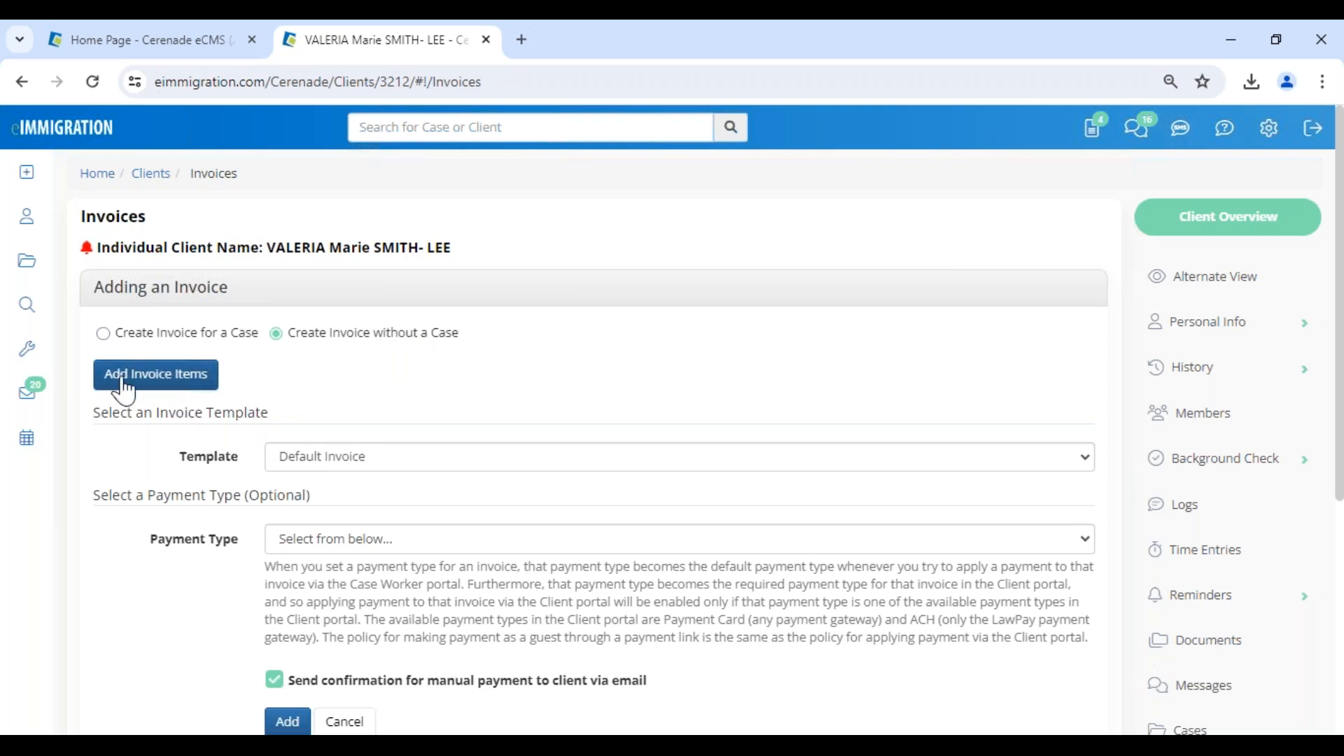
# Add the Consultation item with code --0000Test2 to the invoice.
pyautogui.click(155, 382)
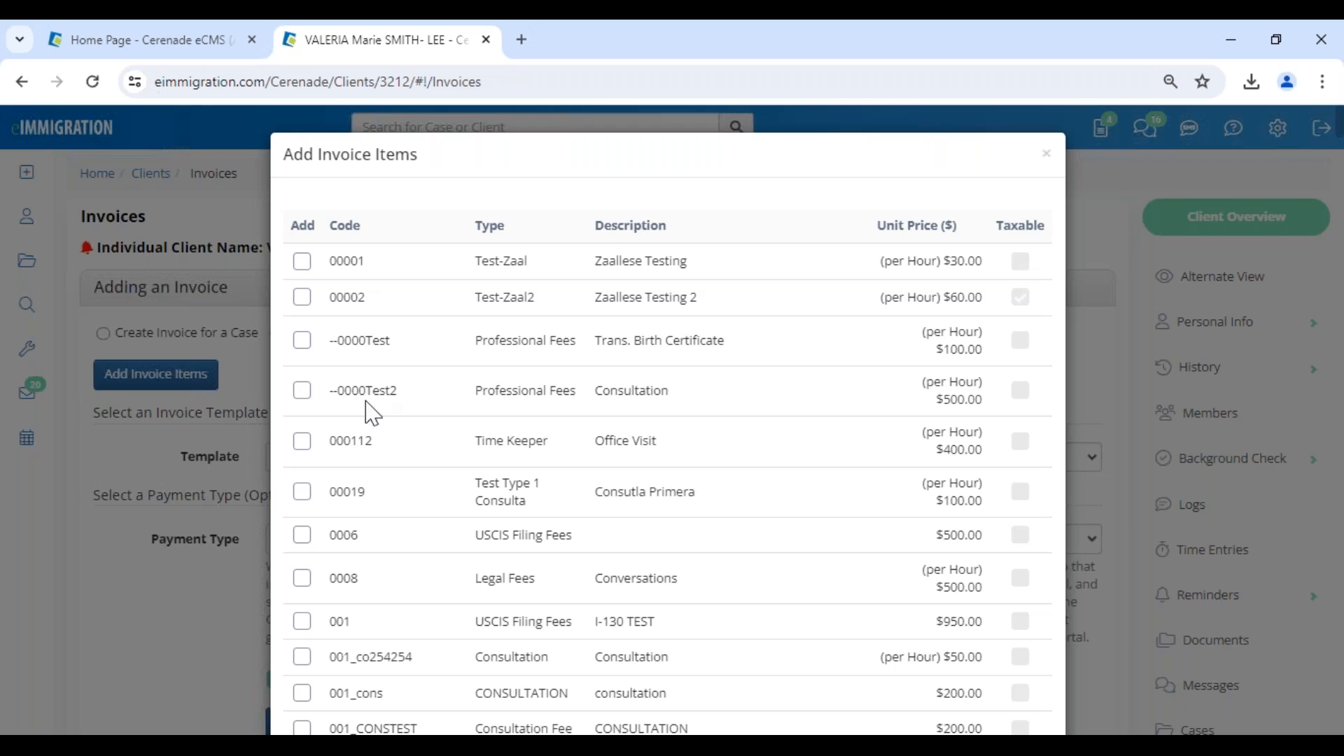
pyautogui.click(302, 390)
pyautogui.scroll(-15, 566, 462)
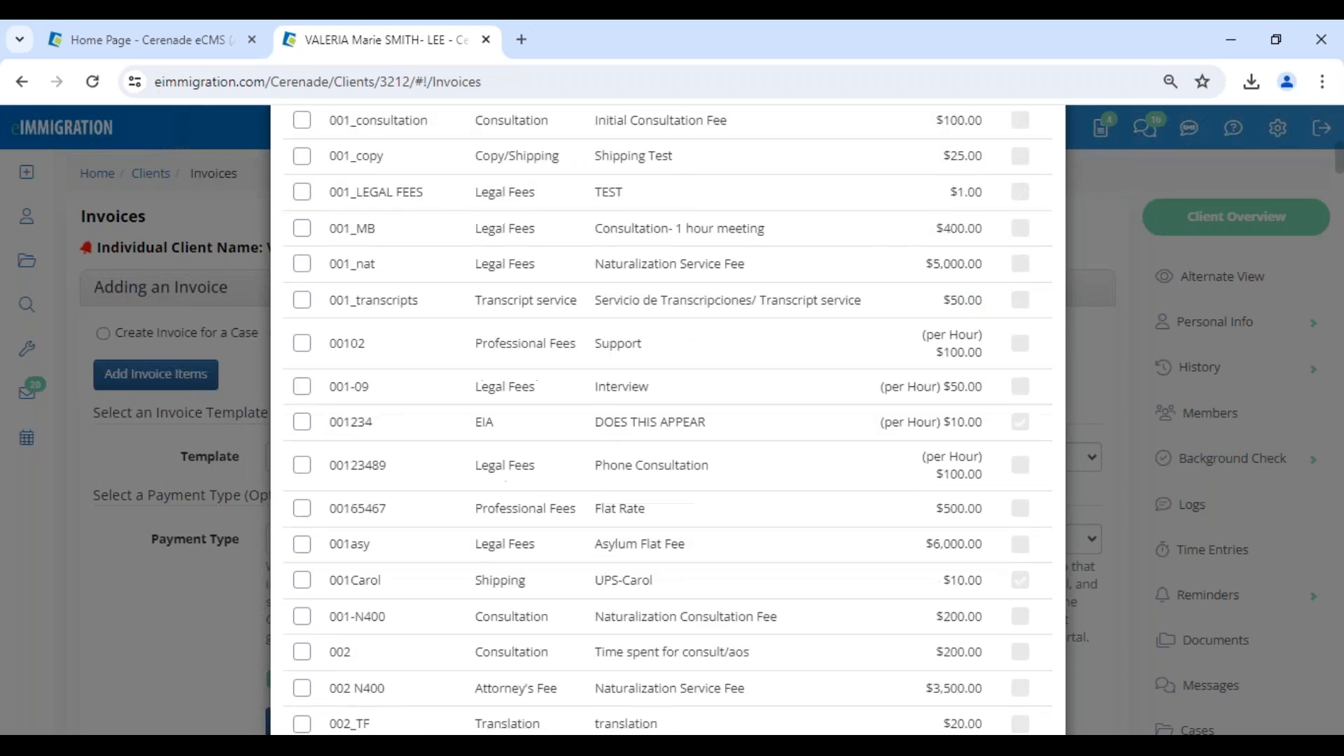
pyautogui.scroll(-20, 1003, 721)
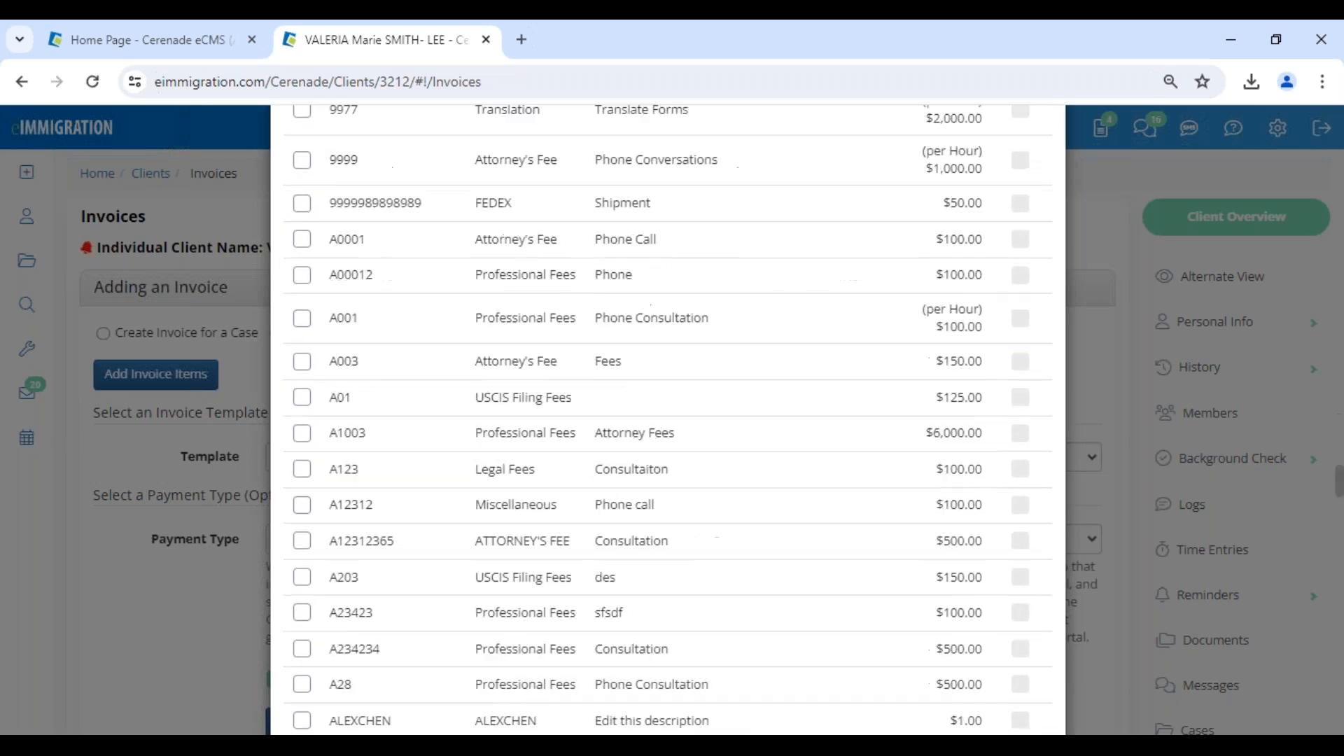
pyautogui.scroll(-10, 998, 714)
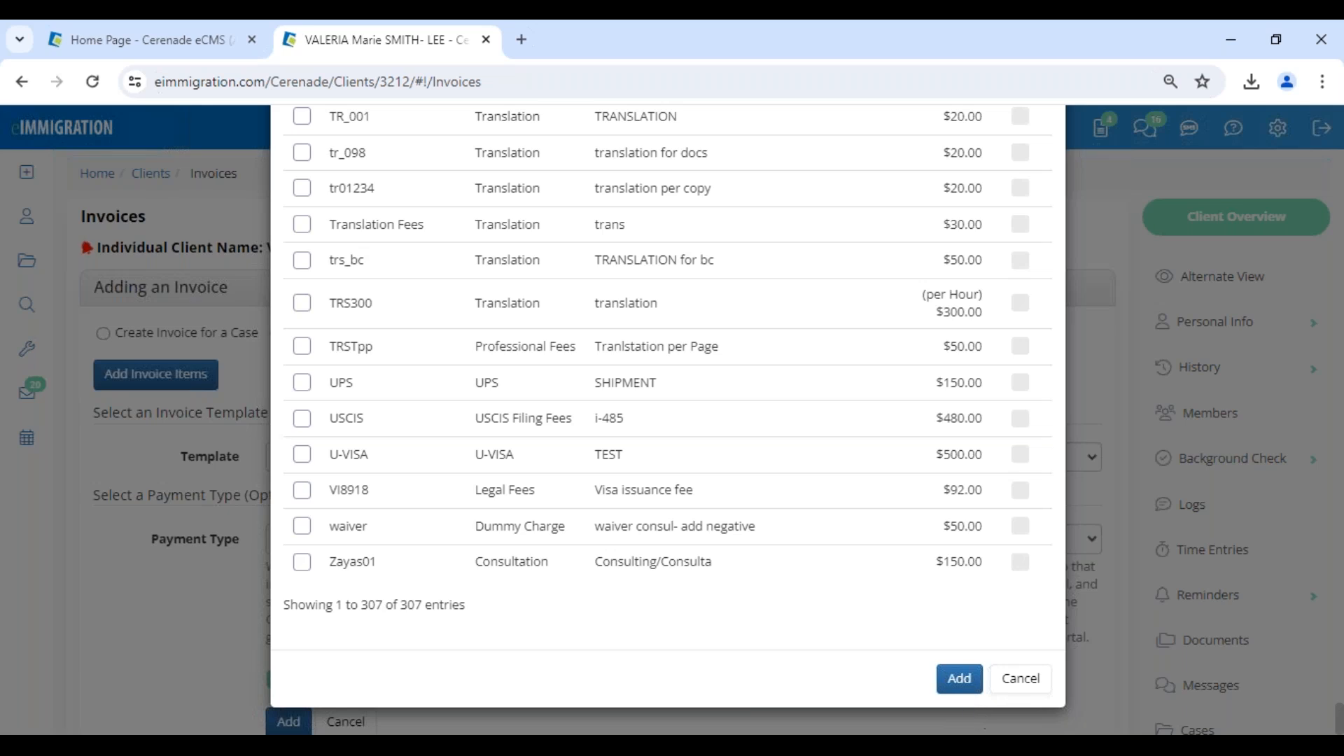
pyautogui.click(966, 682)
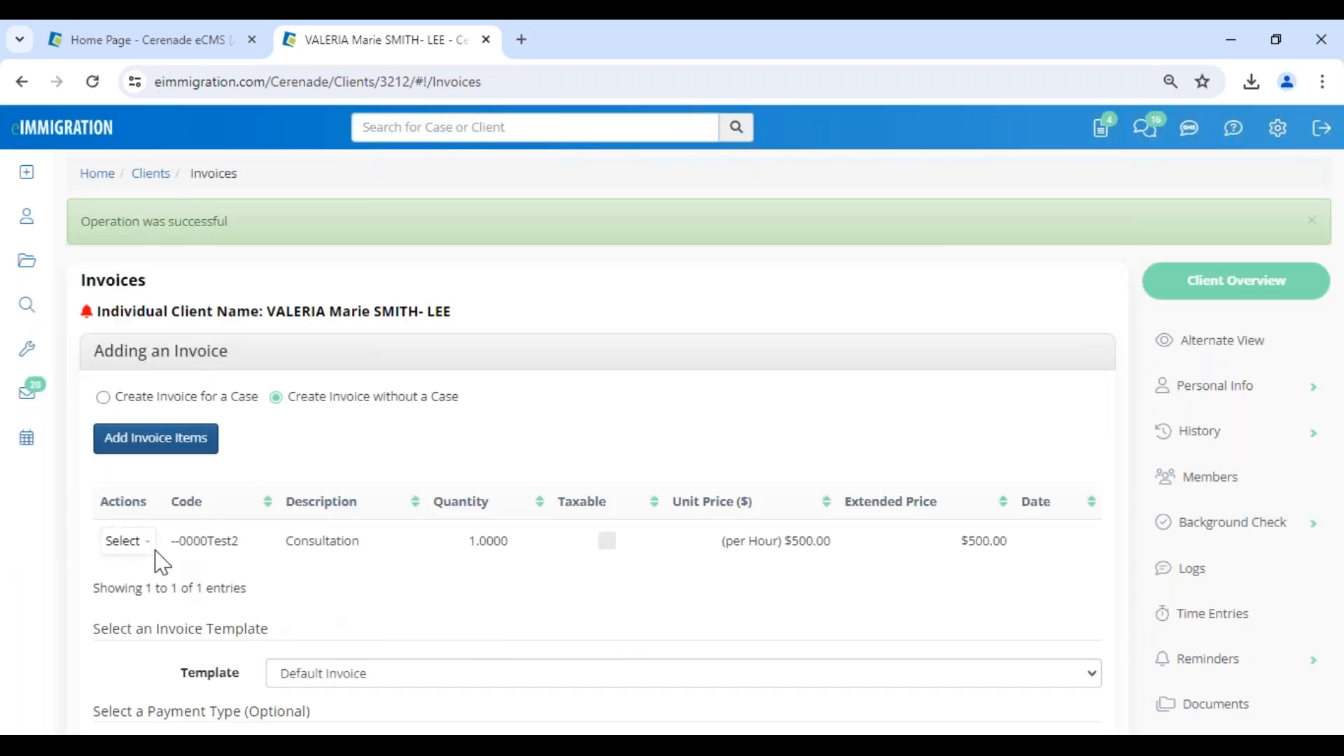
# Edit the Consultation invoice item, setting its date to 06/05/2024, unit price to 100 and quantity to 1.5.
pyautogui.click(128, 545)
pyautogui.click(146, 574)
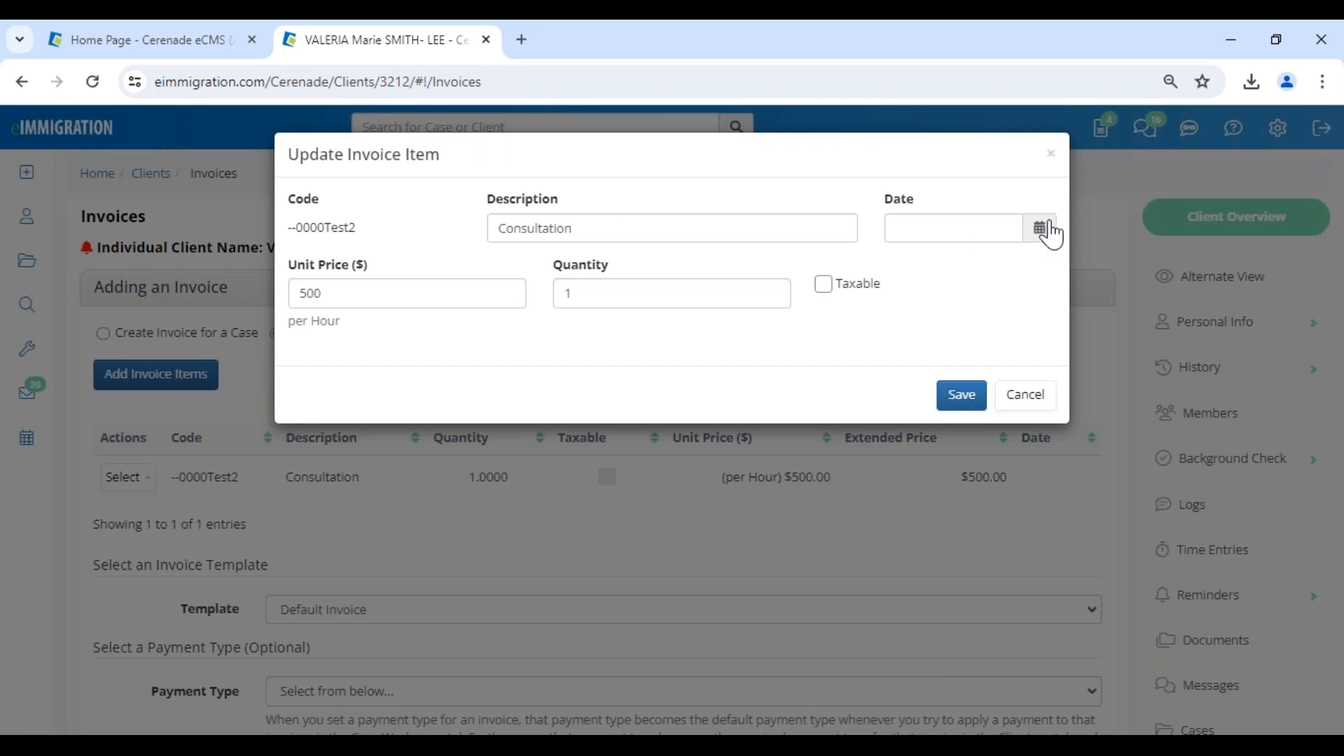
pyautogui.click(1043, 230)
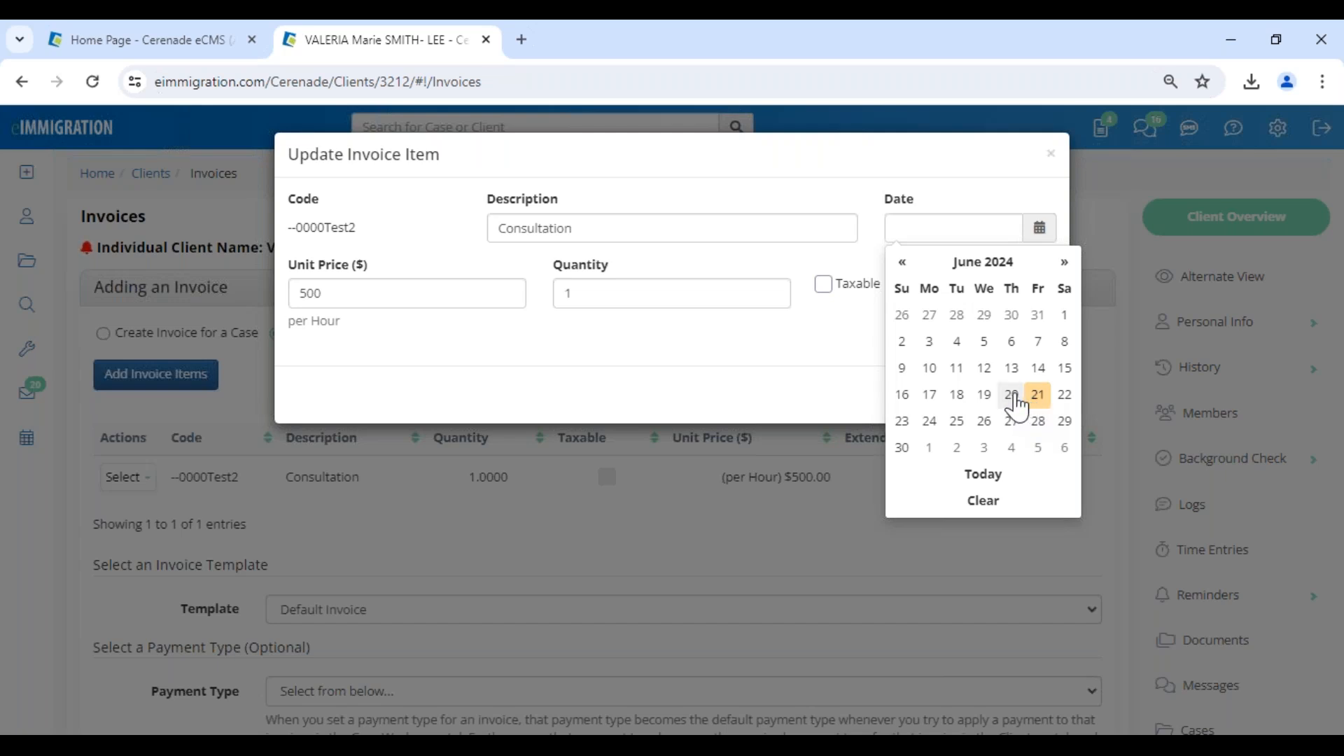
pyautogui.click(979, 348)
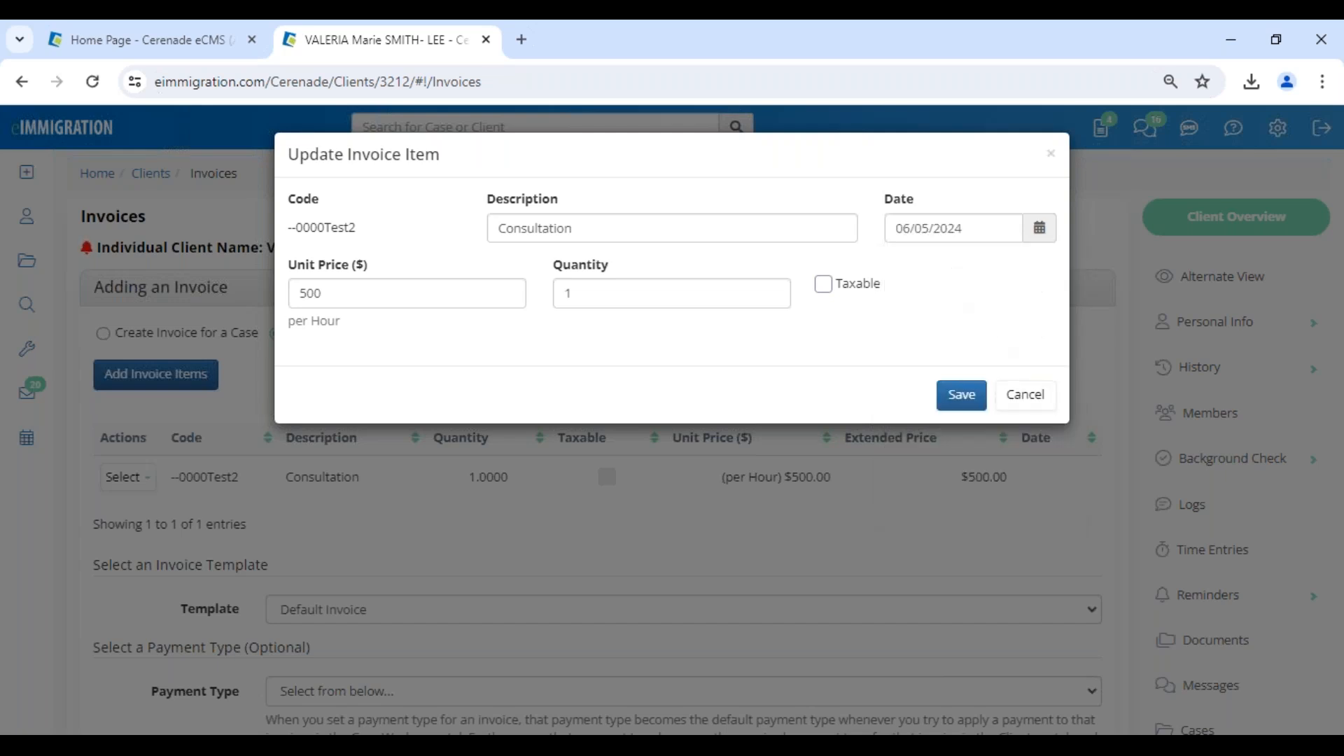
pyautogui.click(354, 298)
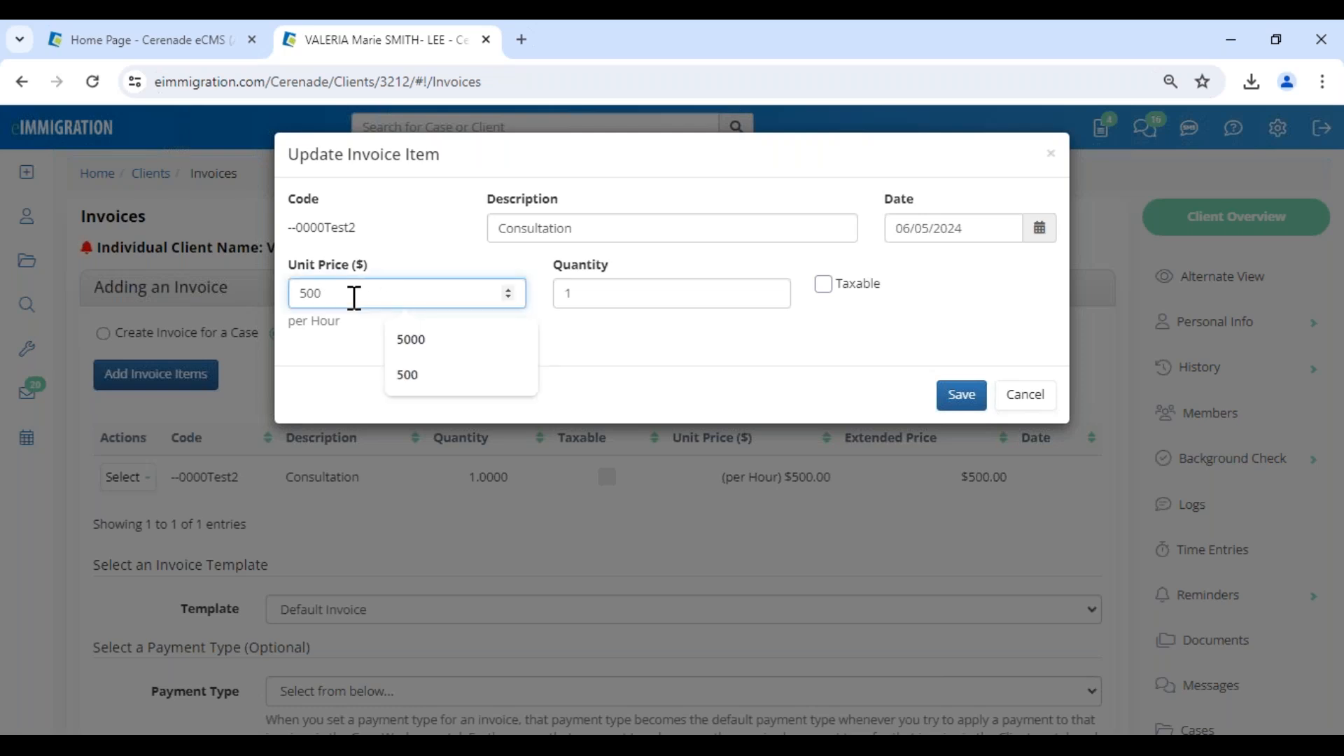
pyautogui.press('BackSpace')
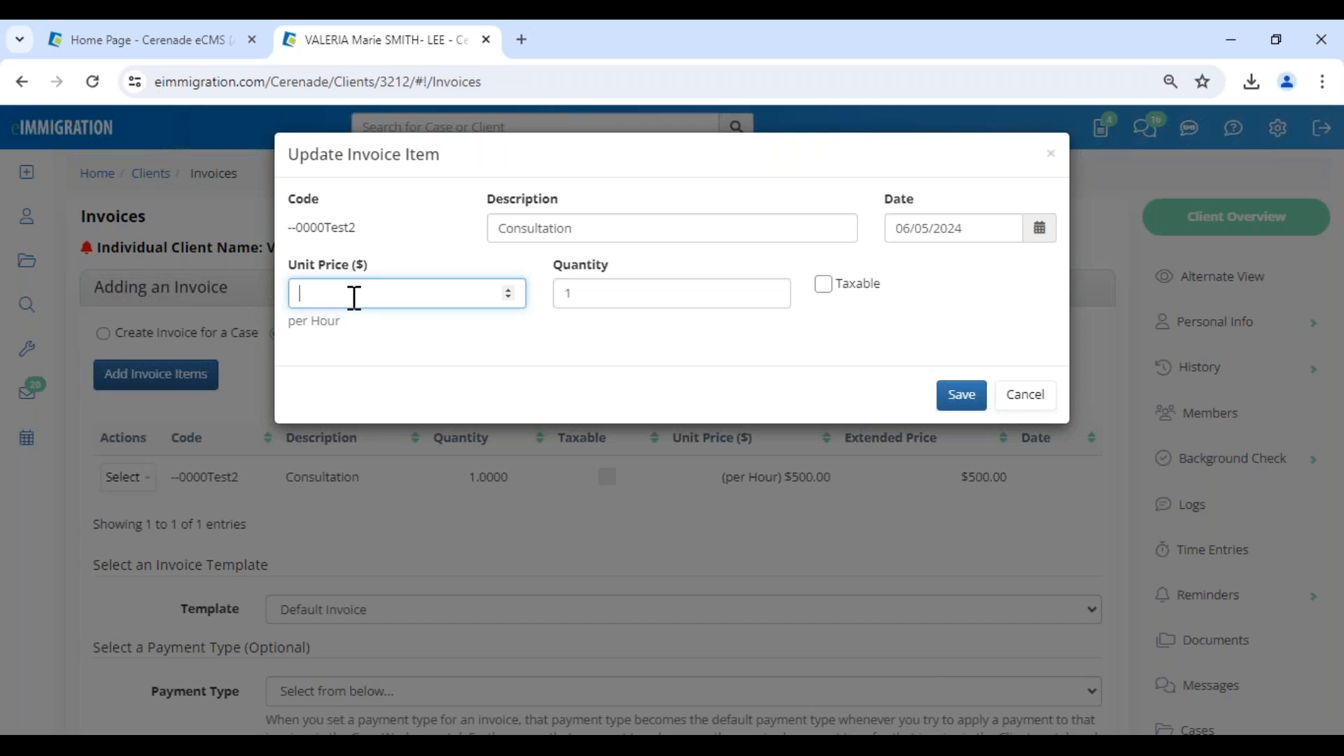
pyautogui.write('100')
pyautogui.press('Tab')
pyautogui.write('1.5')
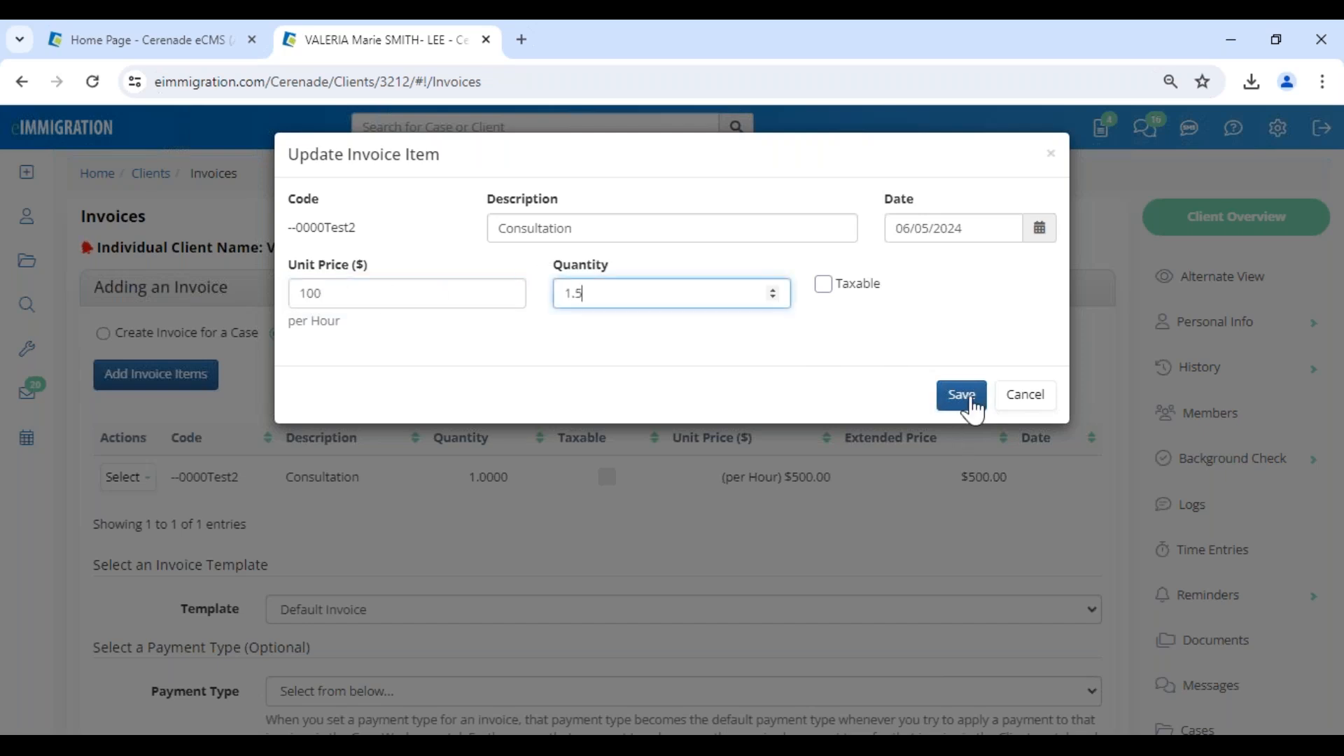
# Extend the item's description to "Consultation/ consulta" and save the invoice item.
pyautogui.click(775, 239)
pyautogui.write('/ con')
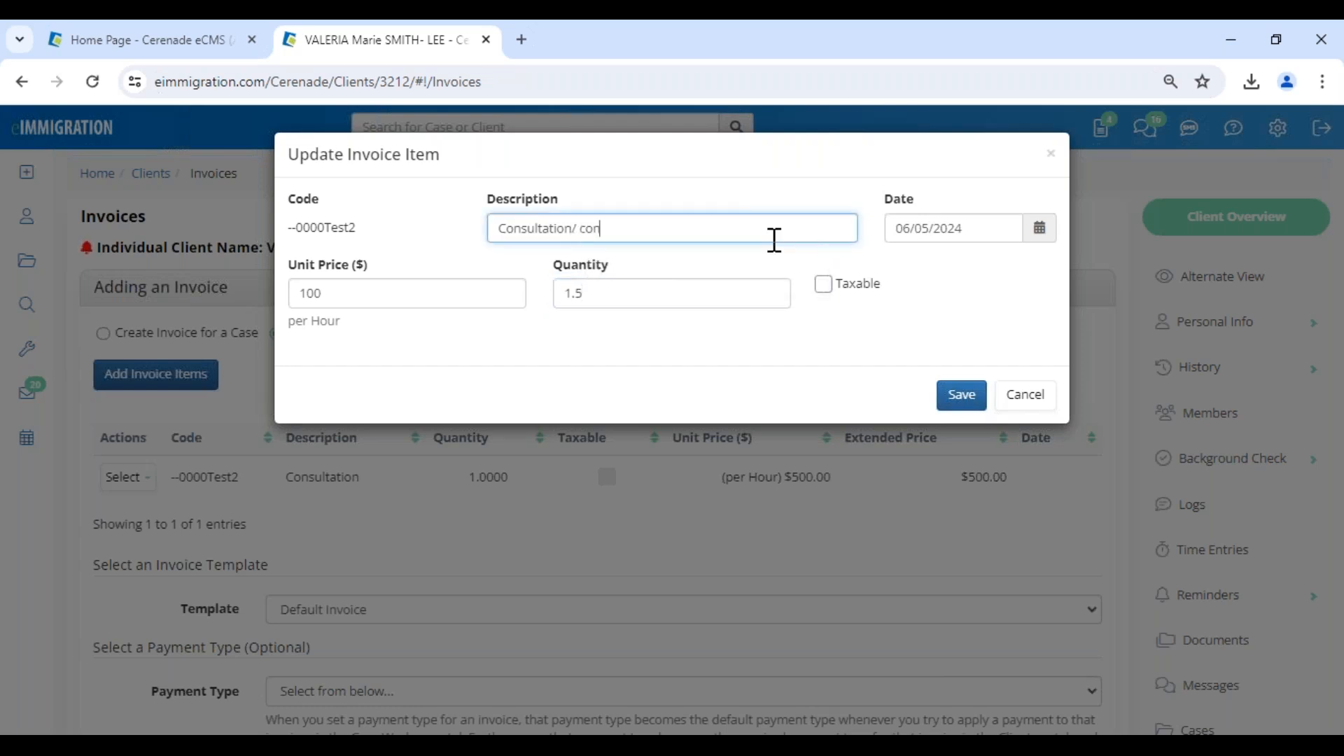
pyautogui.write('dulta')
pyautogui.click(607, 228)
pyautogui.press('BackSpace')
pyautogui.write('sulta')
pyautogui.click(967, 405)
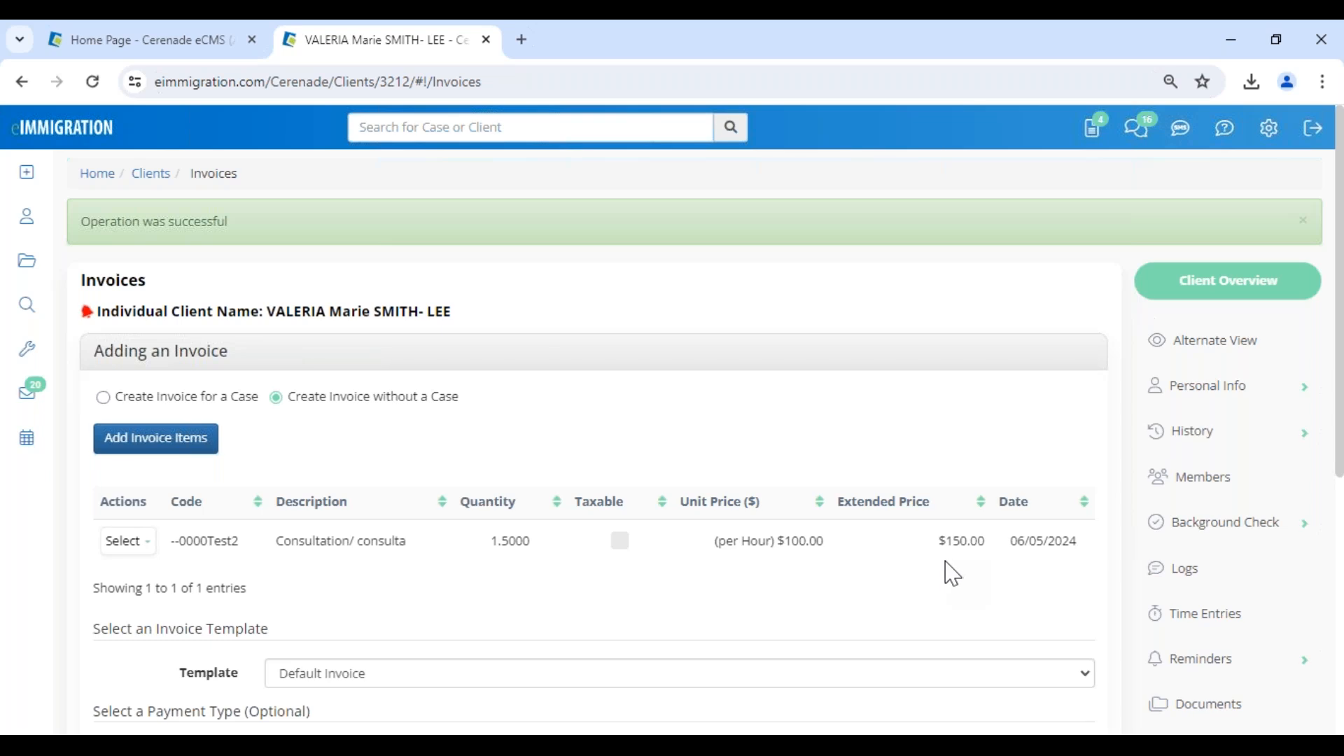
# Create the invoice with the Default Invoice template, checking the payment type options but leaving the type unselected.
pyautogui.moveTo(938, 541); pyautogui.dragTo(1092, 553)
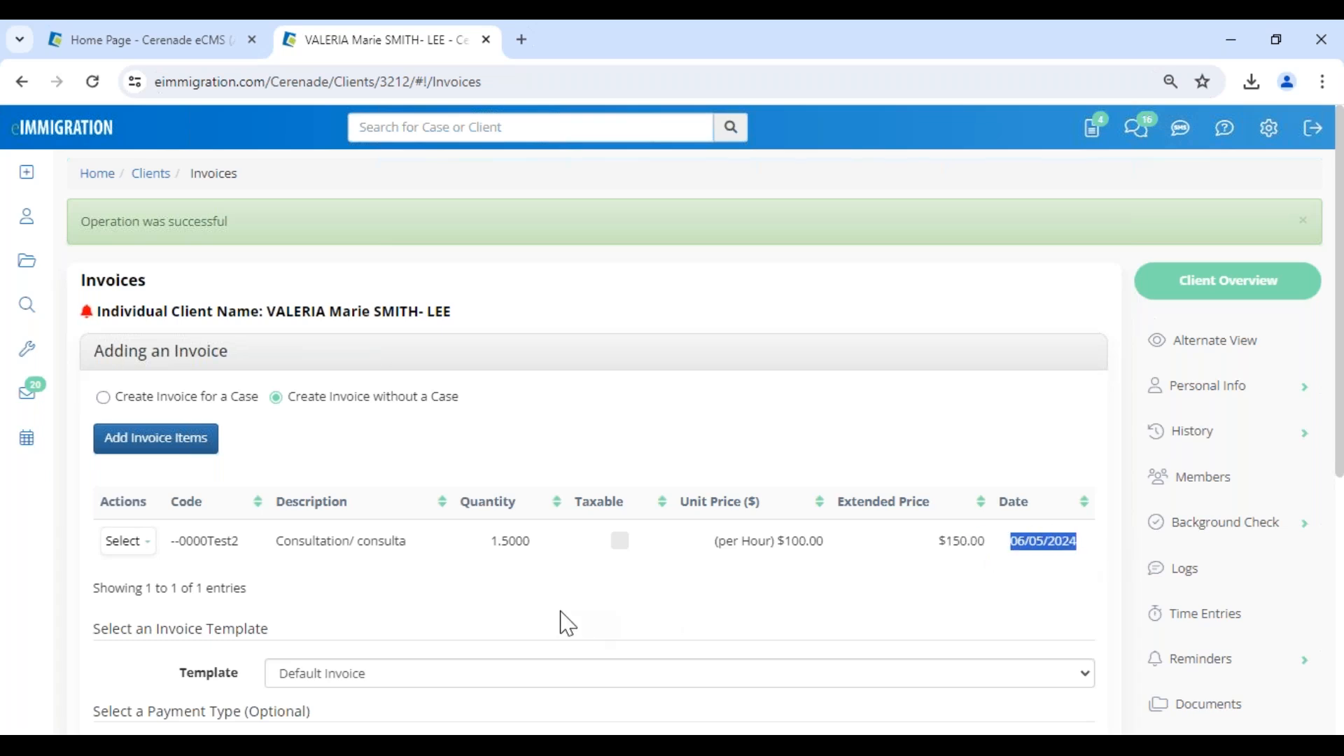
pyautogui.scroll(-3, 392, 553)
pyautogui.click(333, 481)
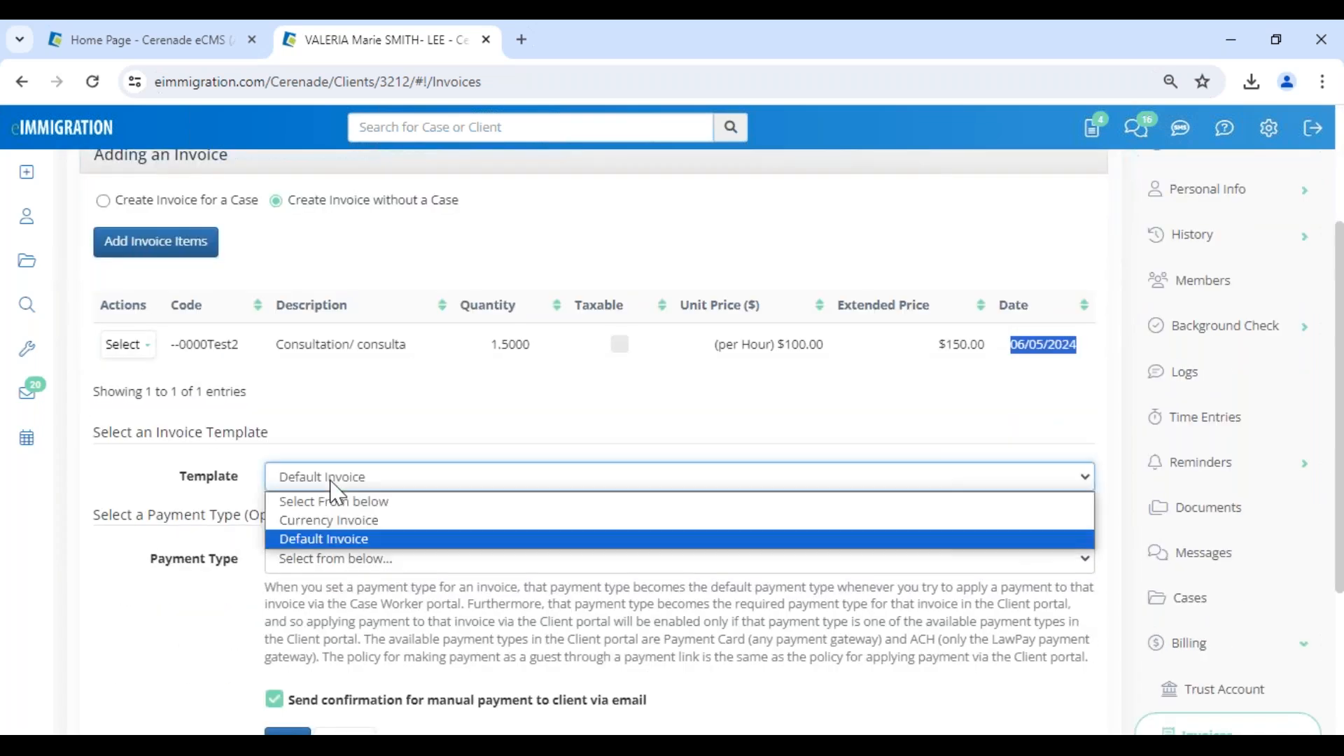
pyautogui.click(336, 539)
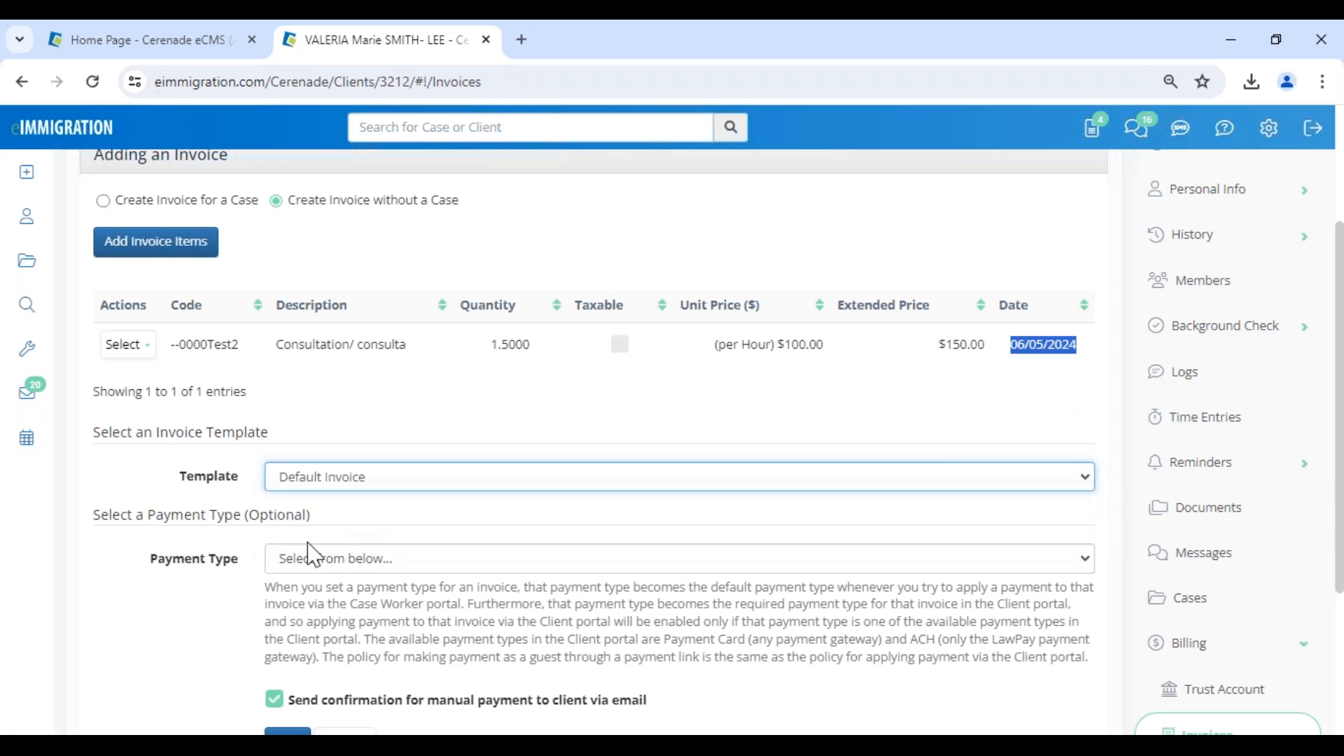
pyautogui.click(178, 637)
pyautogui.scroll(-3, 182, 638)
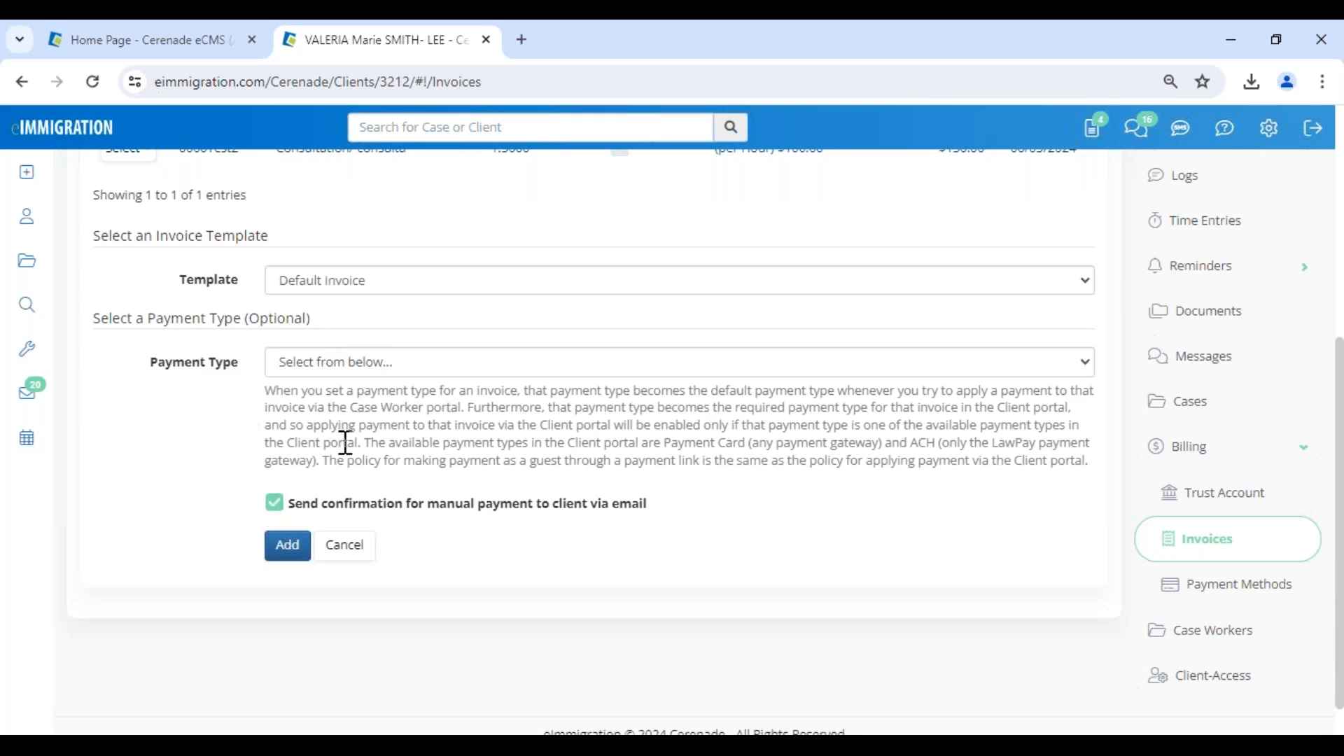
pyautogui.click(334, 368)
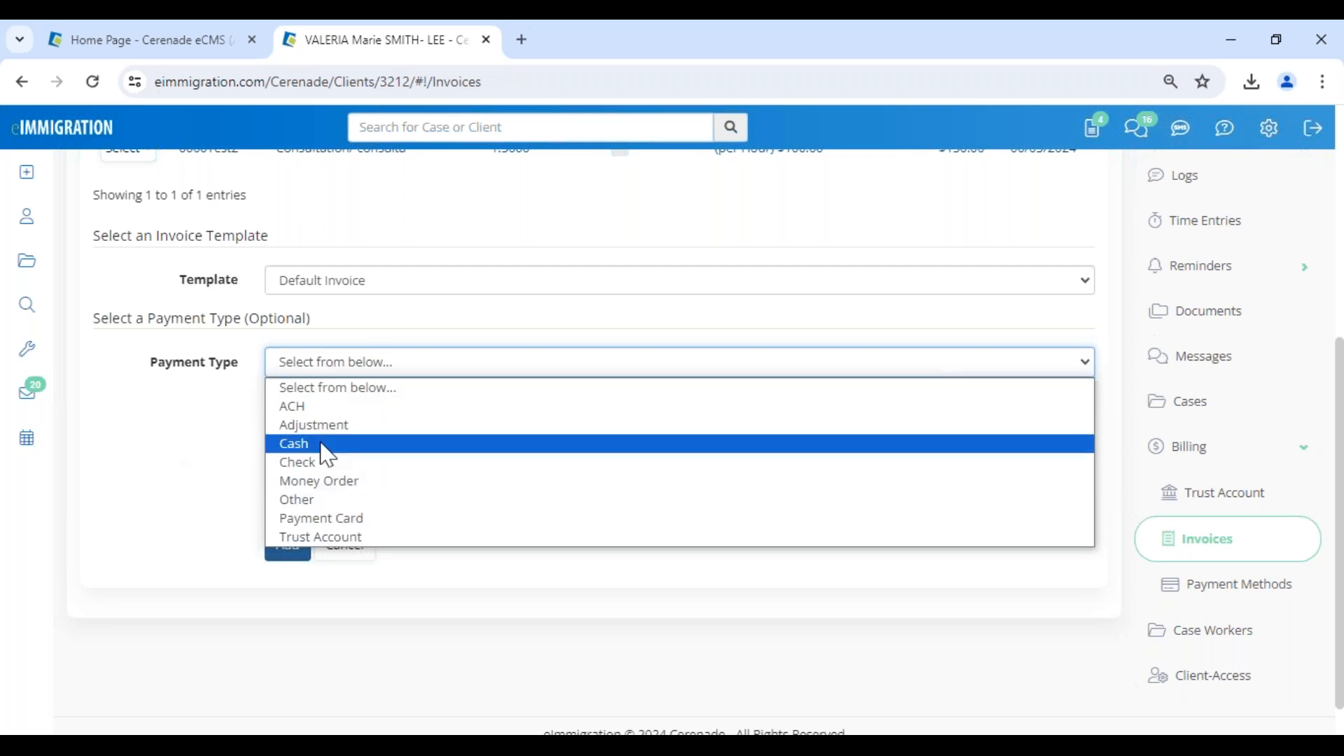
pyautogui.click(204, 448)
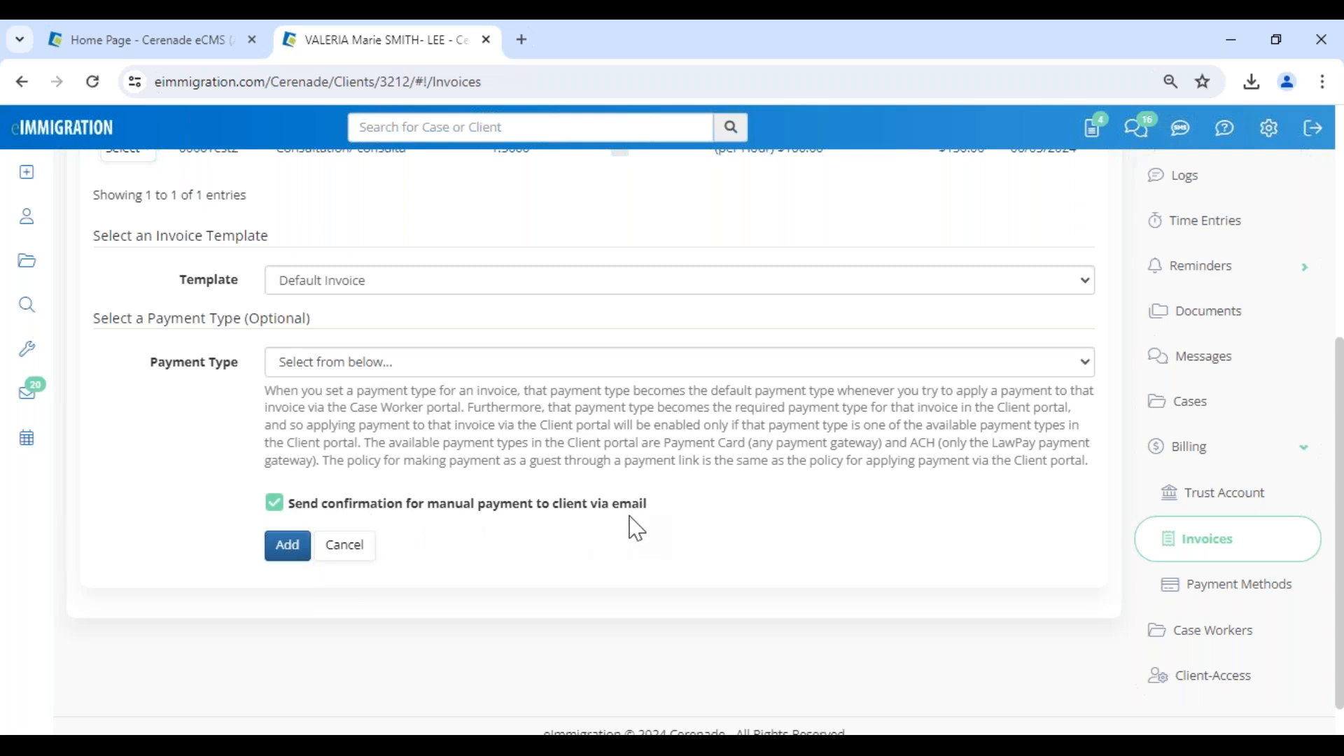
pyautogui.click(293, 552)
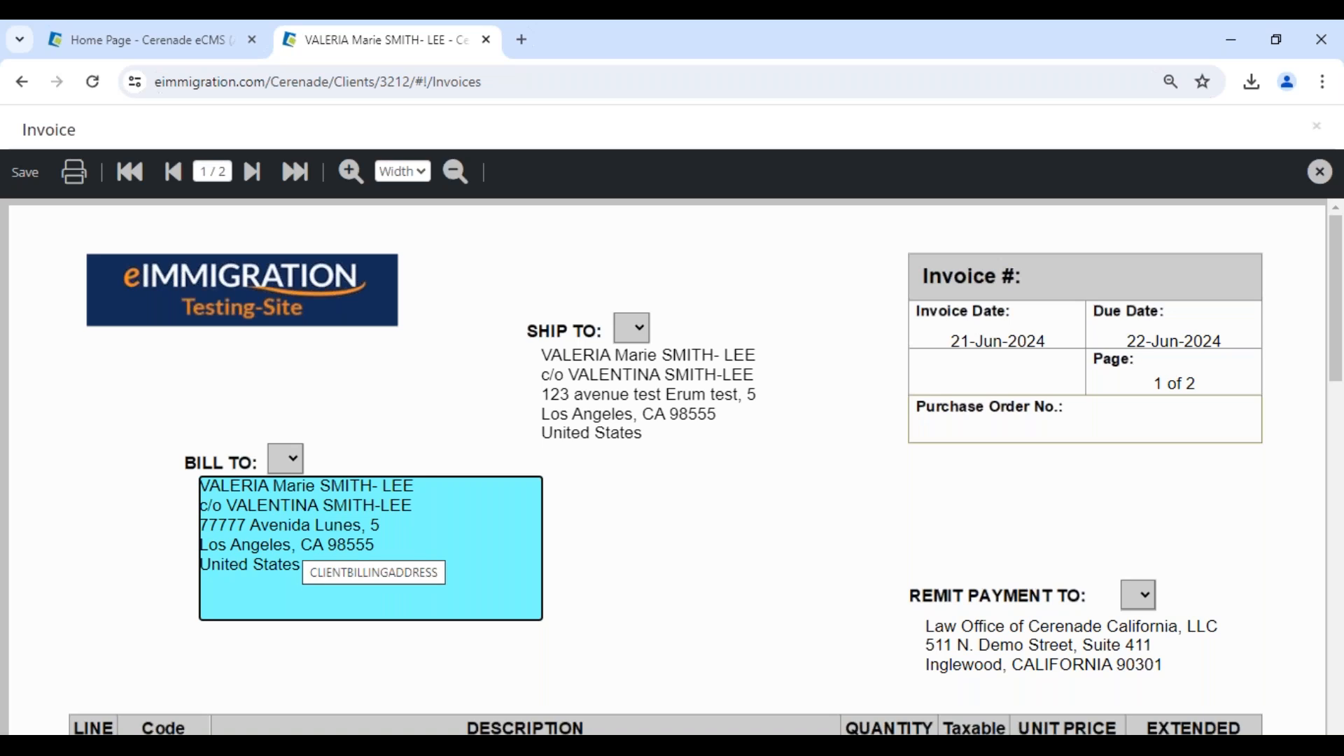
# Review the generated invoice's line item, summary and notes, and save the invoice.
pyautogui.scroll(-4, 780, 544)
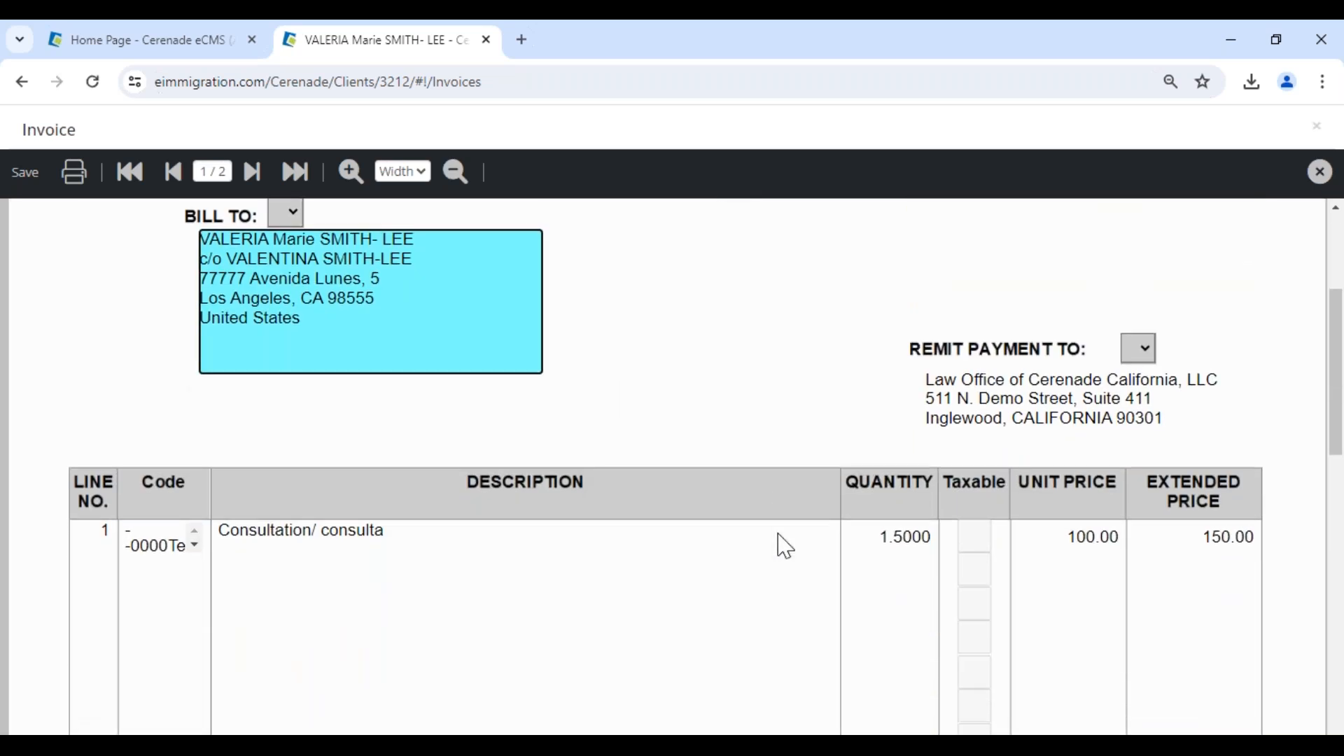
pyautogui.click(487, 489)
pyautogui.scroll(-8, 564, 675)
pyautogui.click(558, 608)
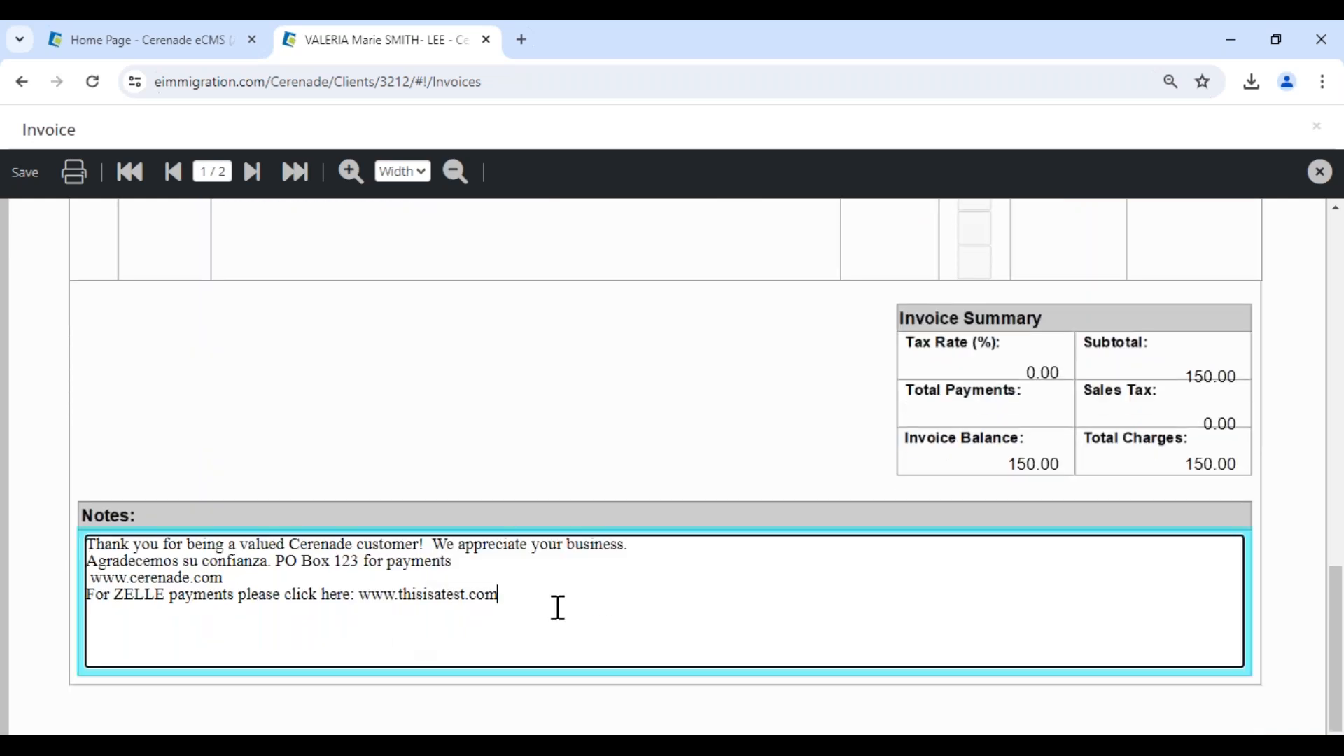
pyautogui.moveTo(557, 607); pyautogui.dragTo(75, 538)
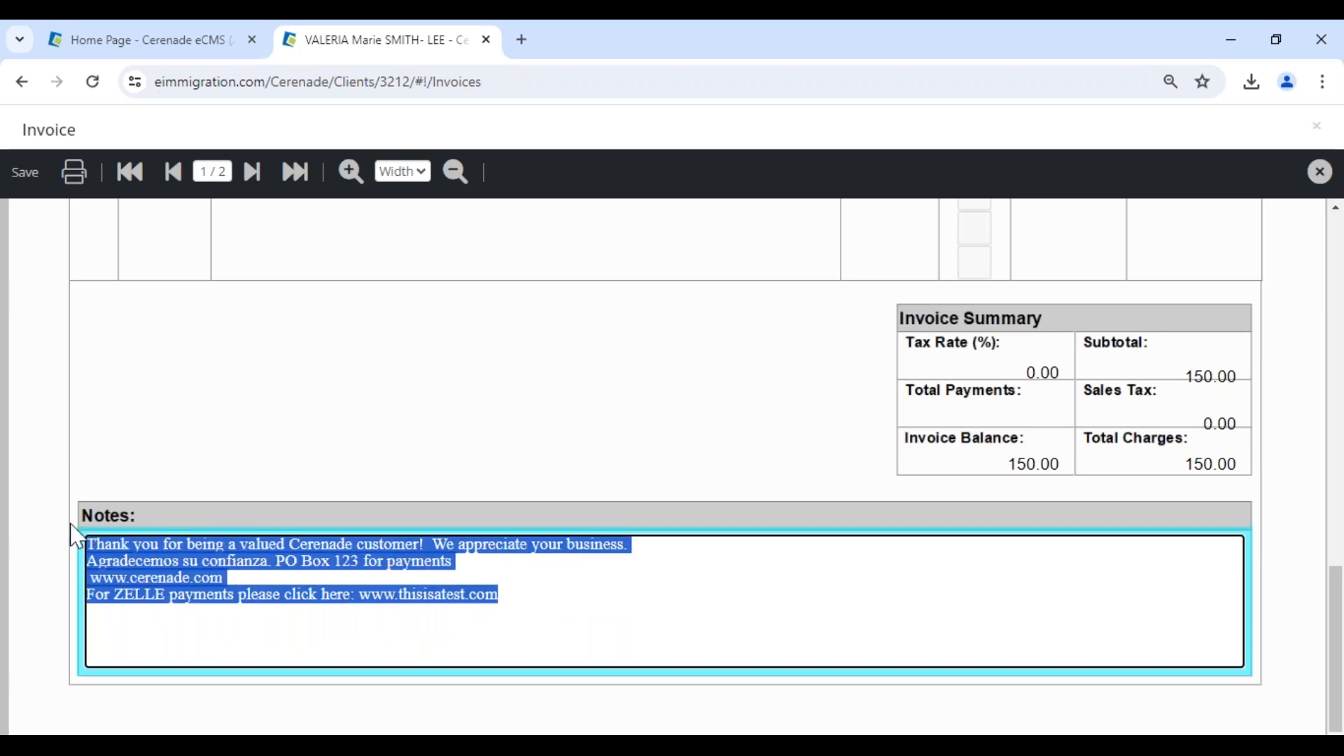
pyautogui.click(671, 607)
pyautogui.moveTo(589, 597); pyautogui.dragTo(69, 516)
pyautogui.click(584, 600)
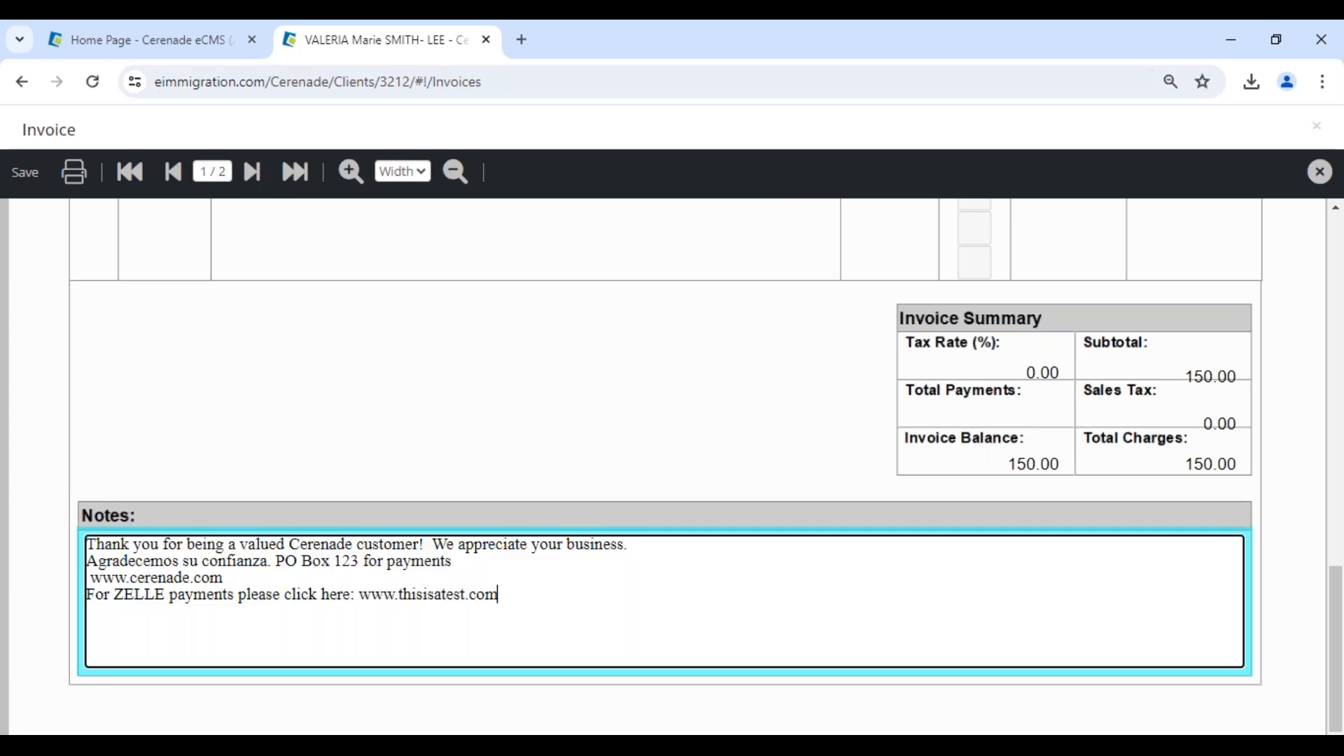
pyautogui.scroll(10, 456, 426)
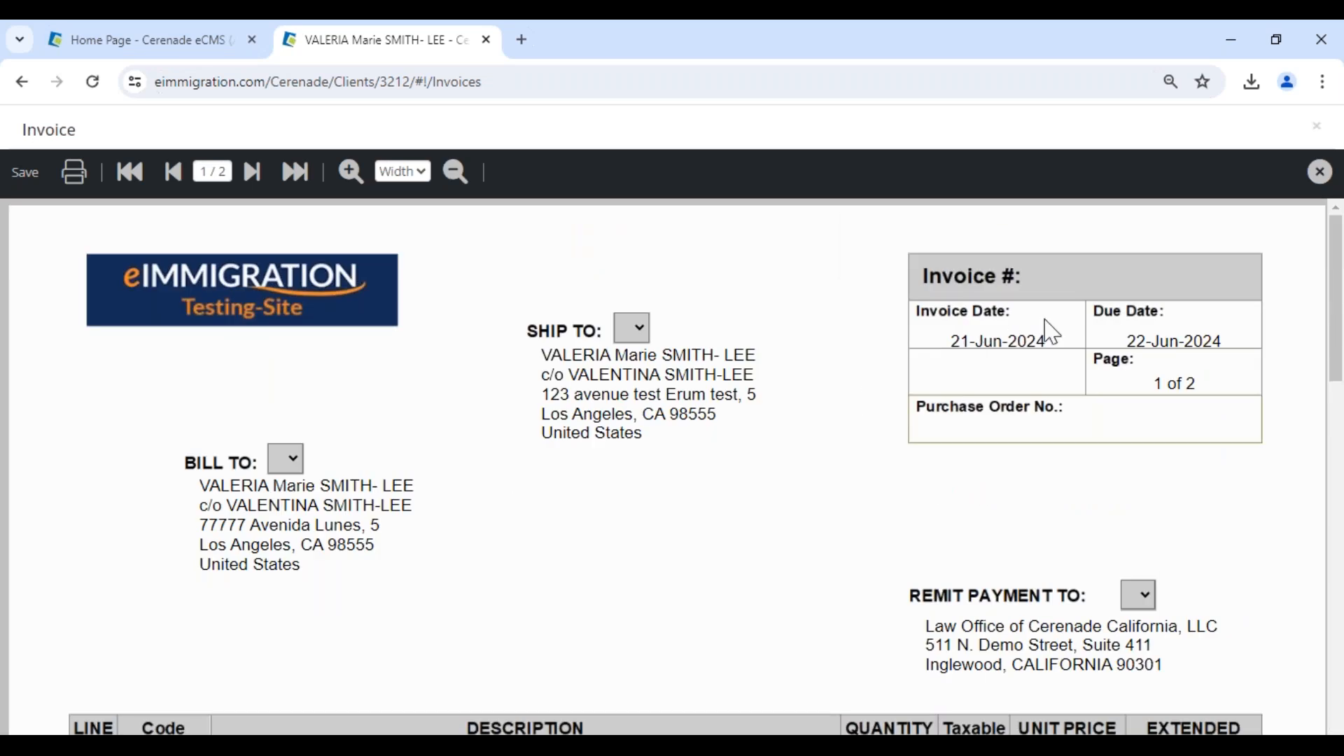
pyautogui.click(26, 174)
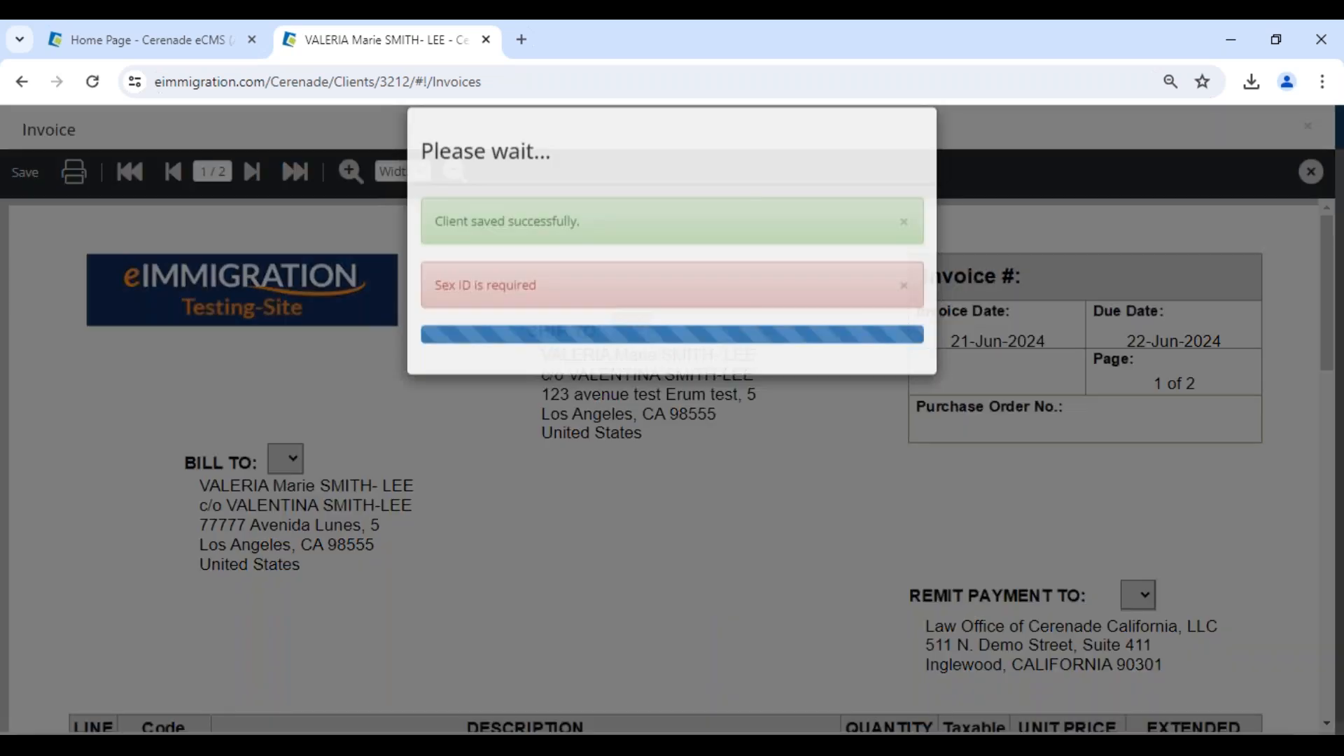
pyautogui.click(844, 226)
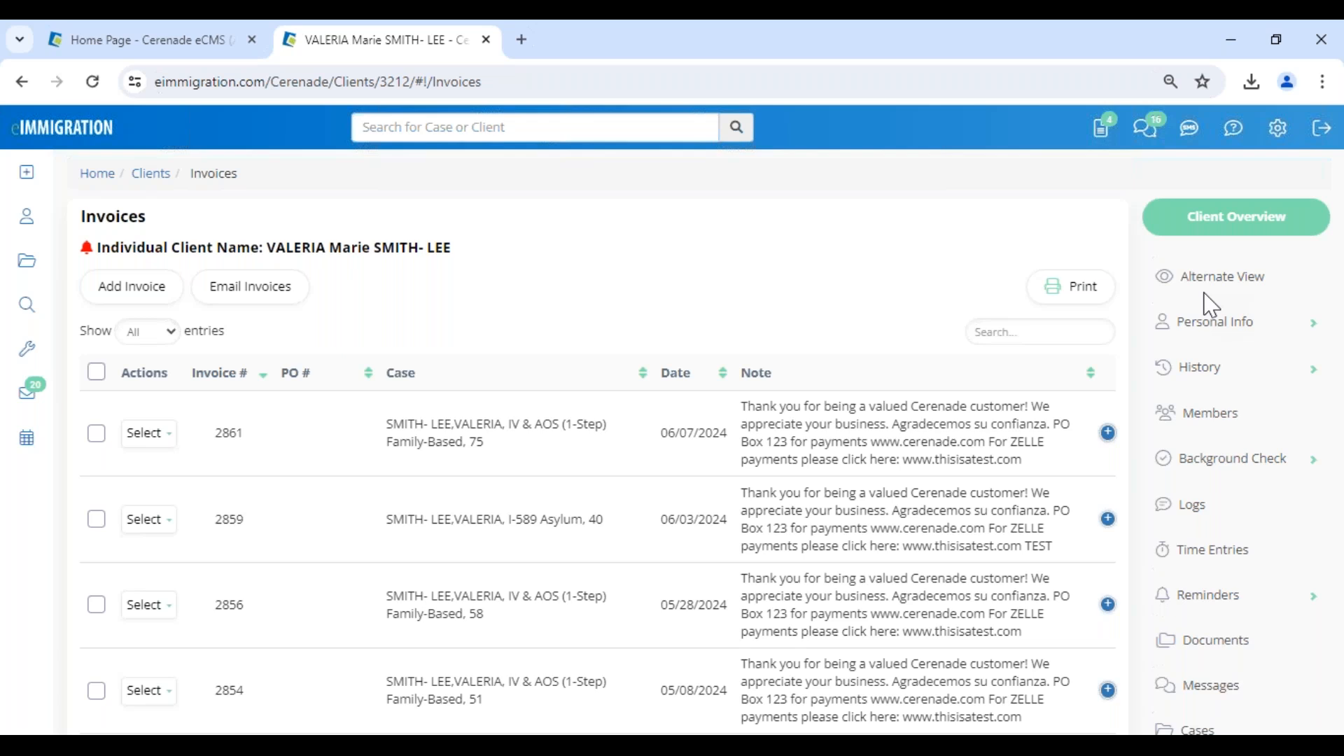
# Open the client's General Info and look over the status and personal details.
pyautogui.click(1224, 337)
pyautogui.click(1210, 364)
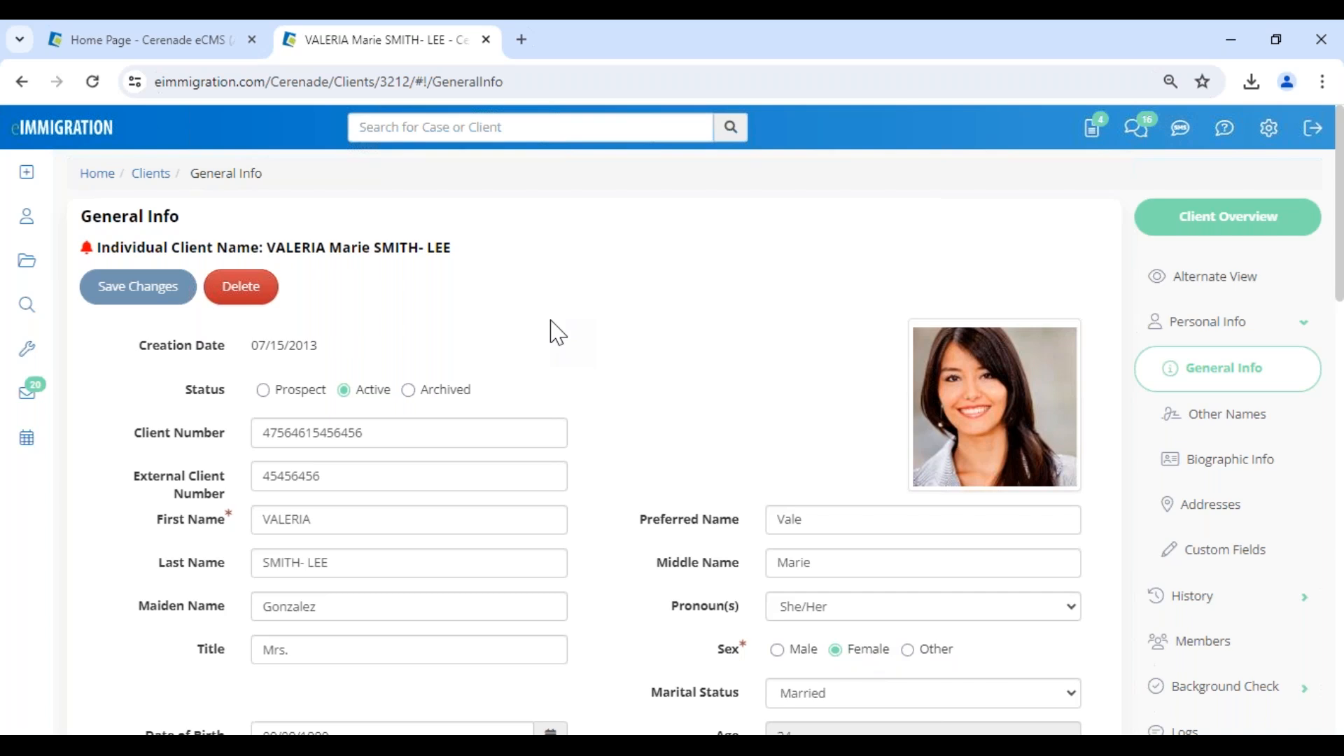
pyautogui.scroll(-6, 1245, 465)
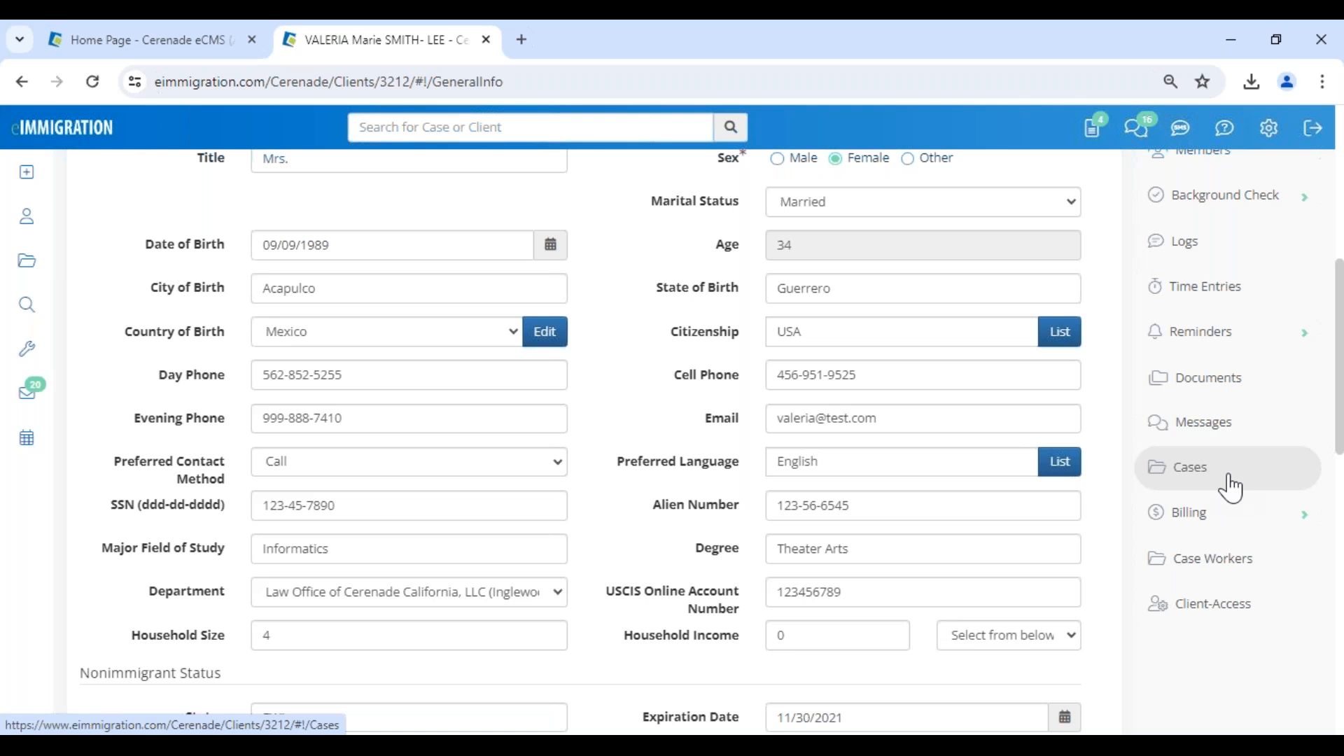
# Open the client's case list and expand the Billing section to view its entries.
pyautogui.click(1230, 486)
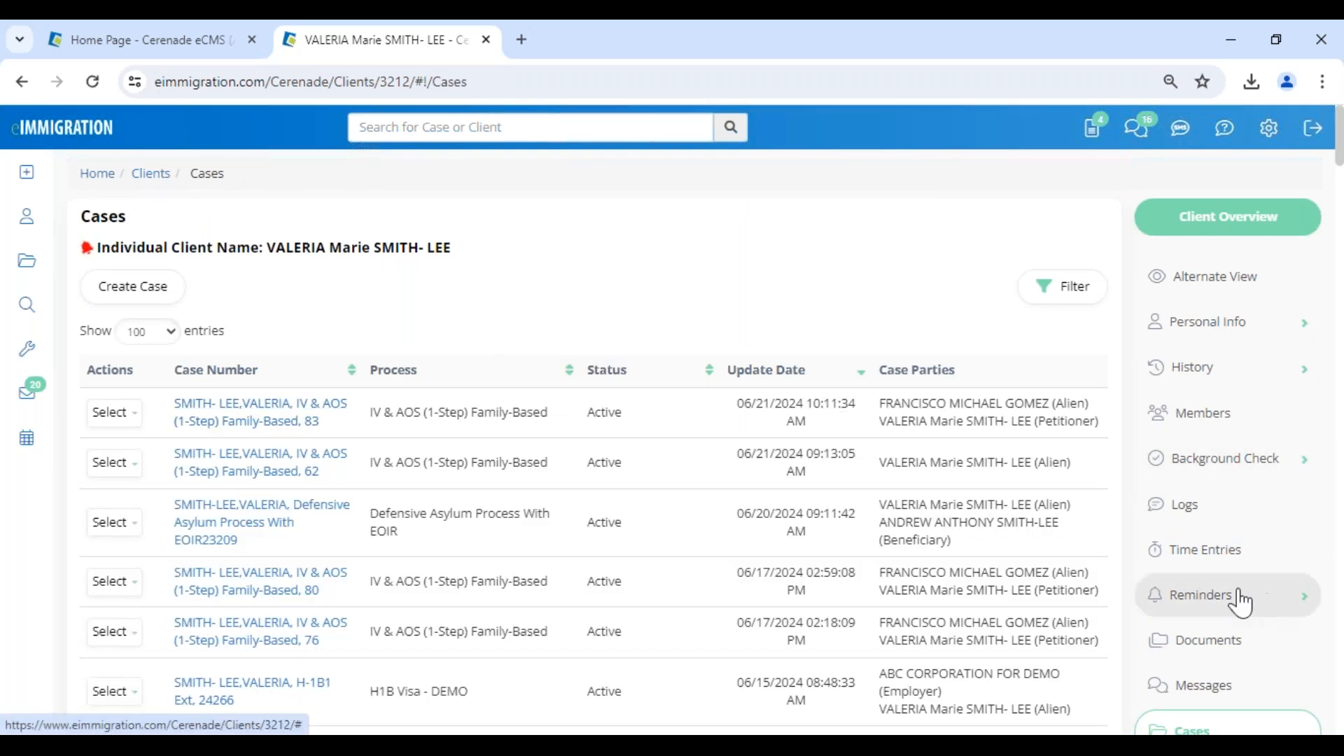
pyautogui.scroll(-2, 1208, 679)
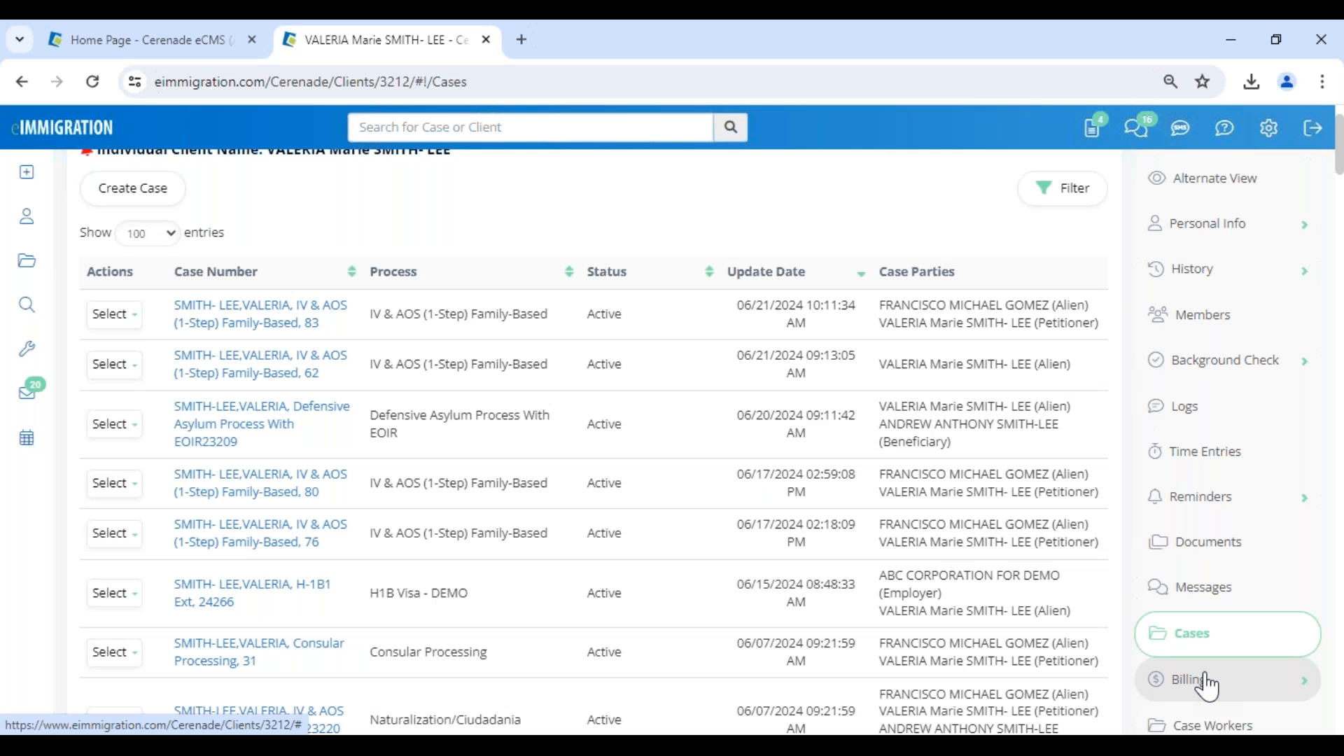
pyautogui.scroll(3, 490, 345)
pyautogui.scroll(-5, 489, 345)
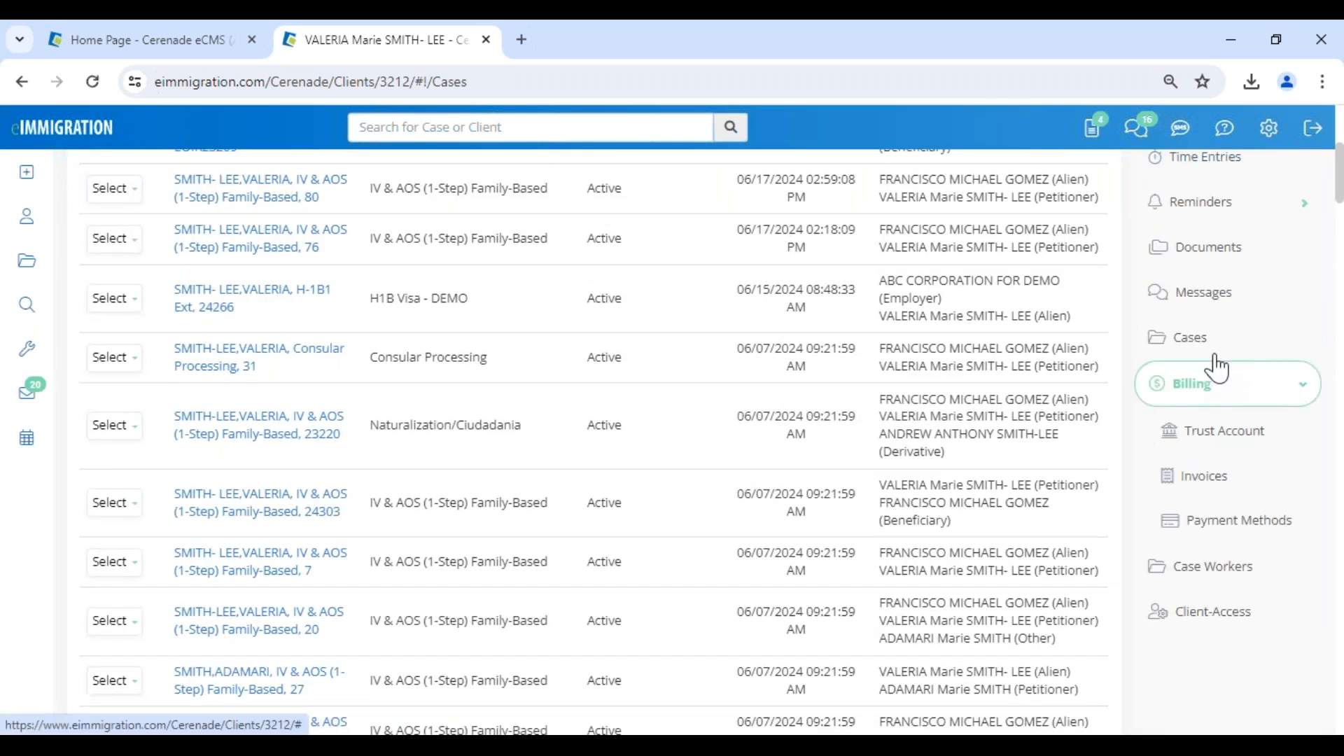
# Open the client's invoices and examine the amount, paid and balance details of the newest invoice.
pyautogui.click(1239, 472)
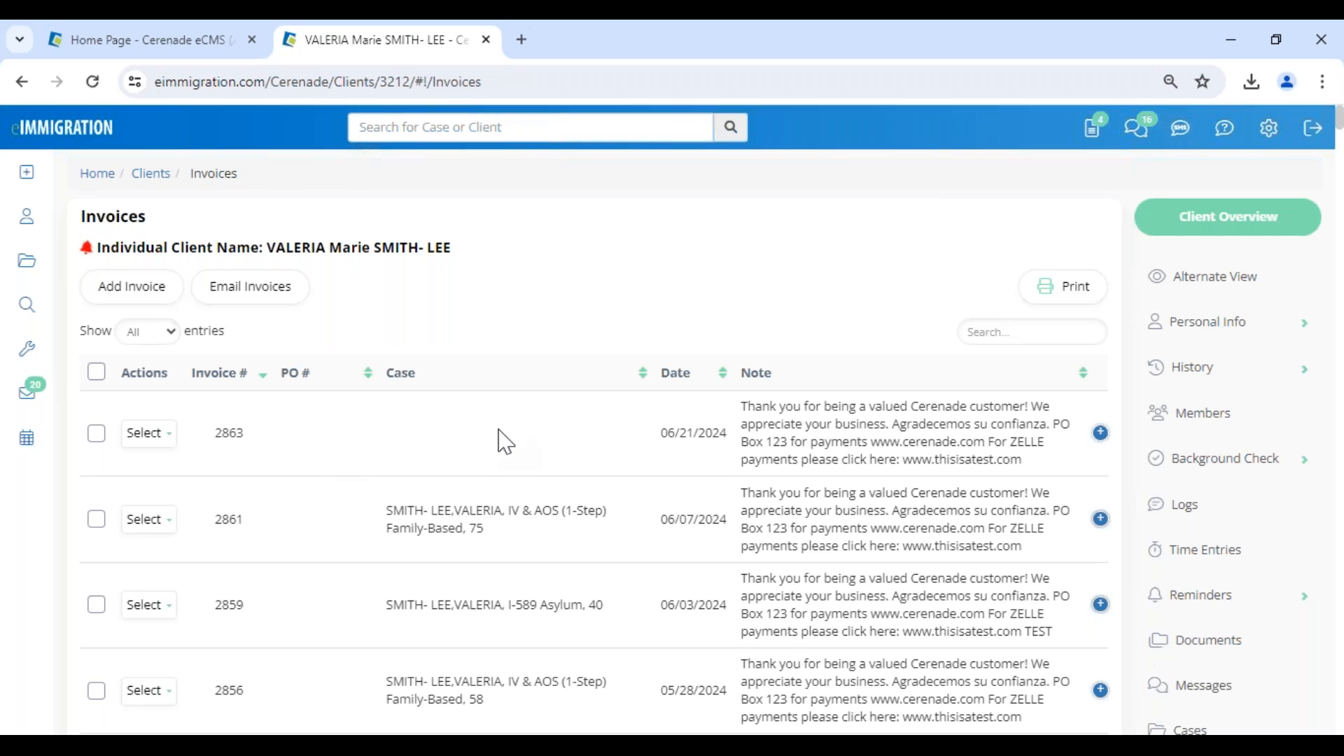
pyautogui.click(1101, 433)
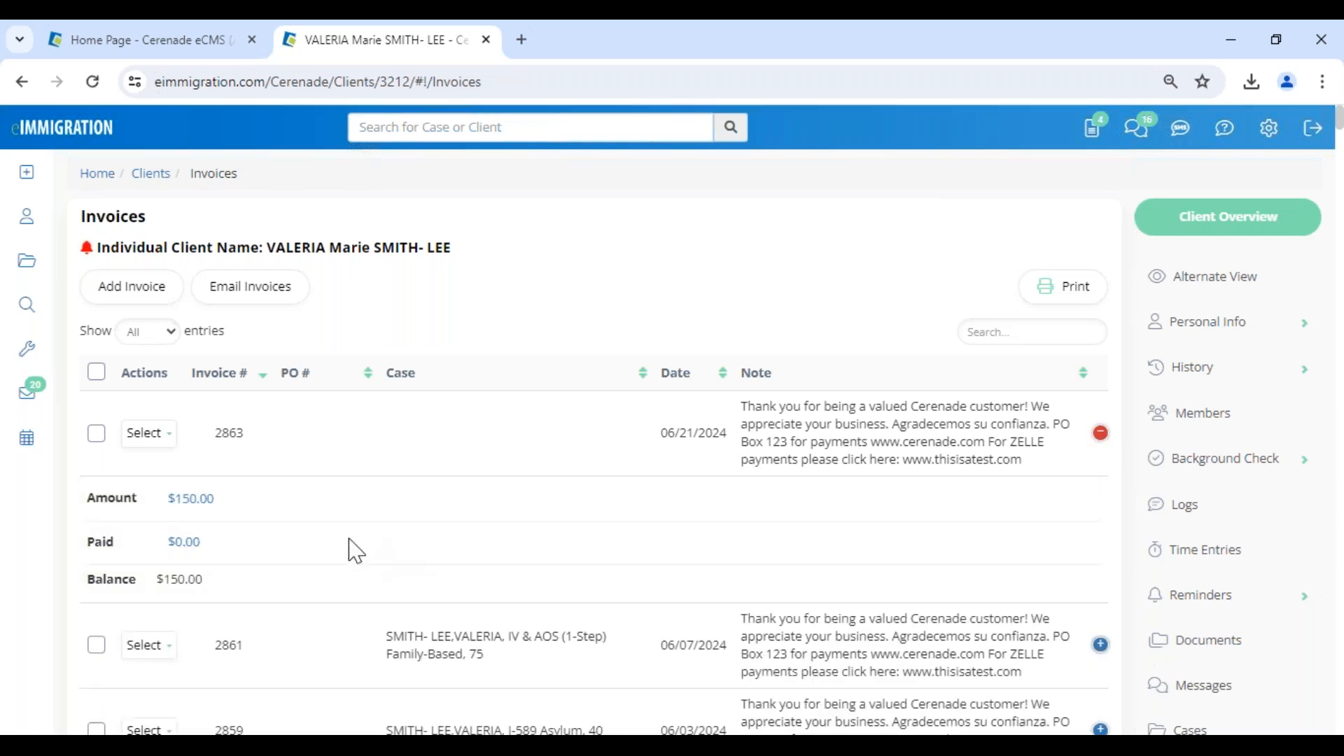
pyautogui.tripleClick(178, 580)
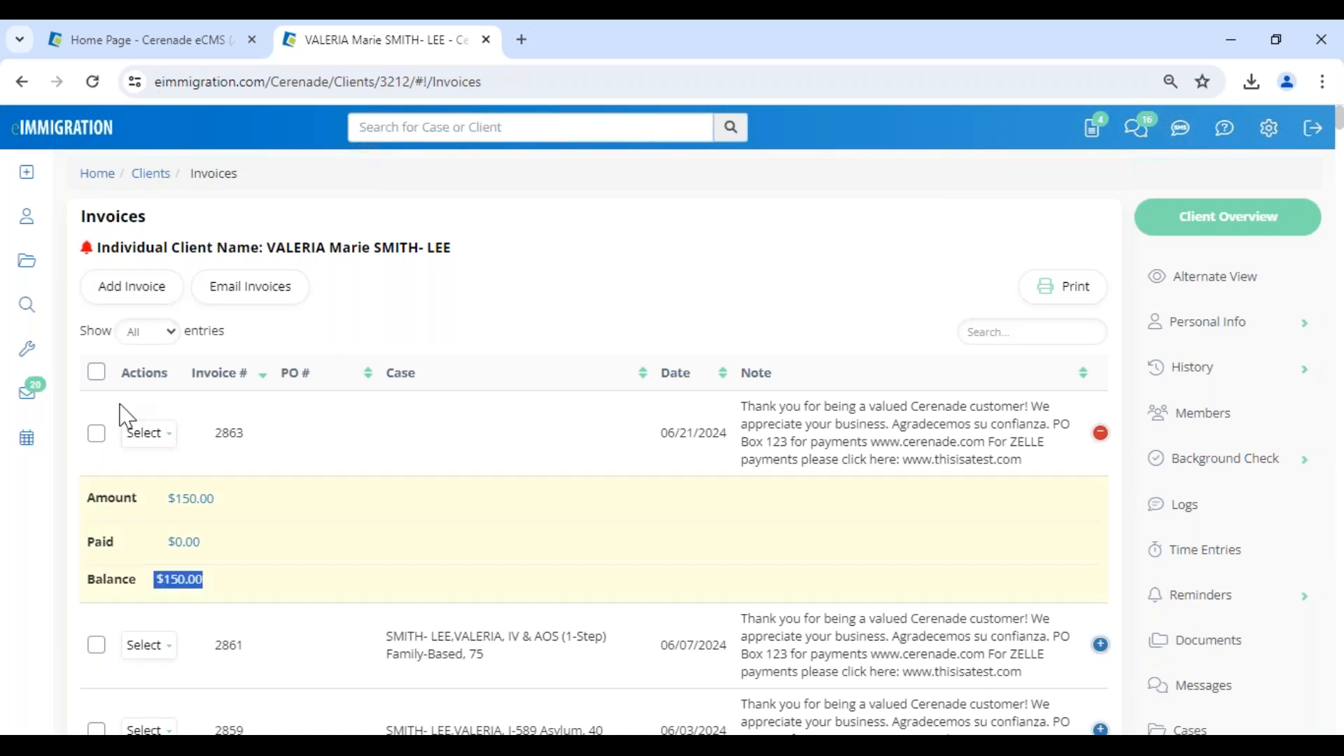
# Start a payment on the newest invoice with type Check and an amount of 75.
pyautogui.click(145, 433)
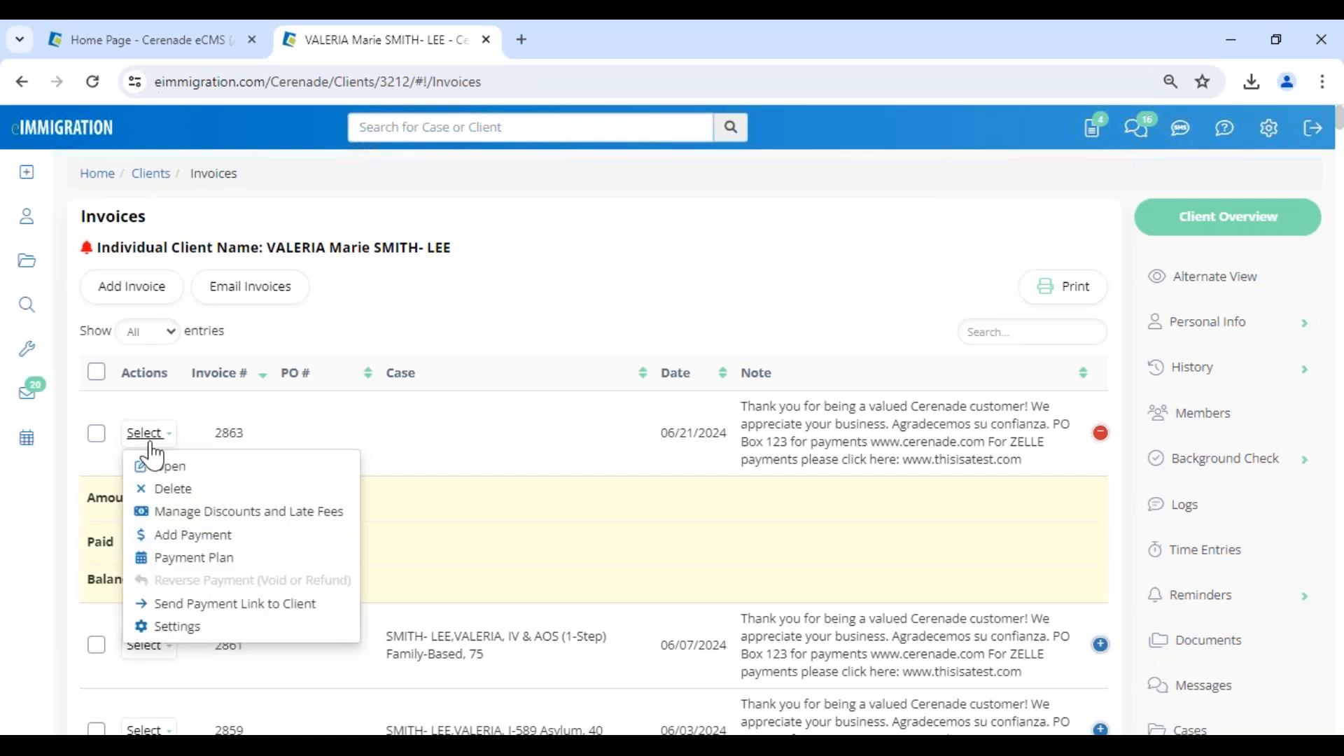
pyautogui.click(185, 536)
pyautogui.click(343, 238)
pyautogui.click(357, 235)
pyautogui.click(357, 235)
pyautogui.click(576, 266)
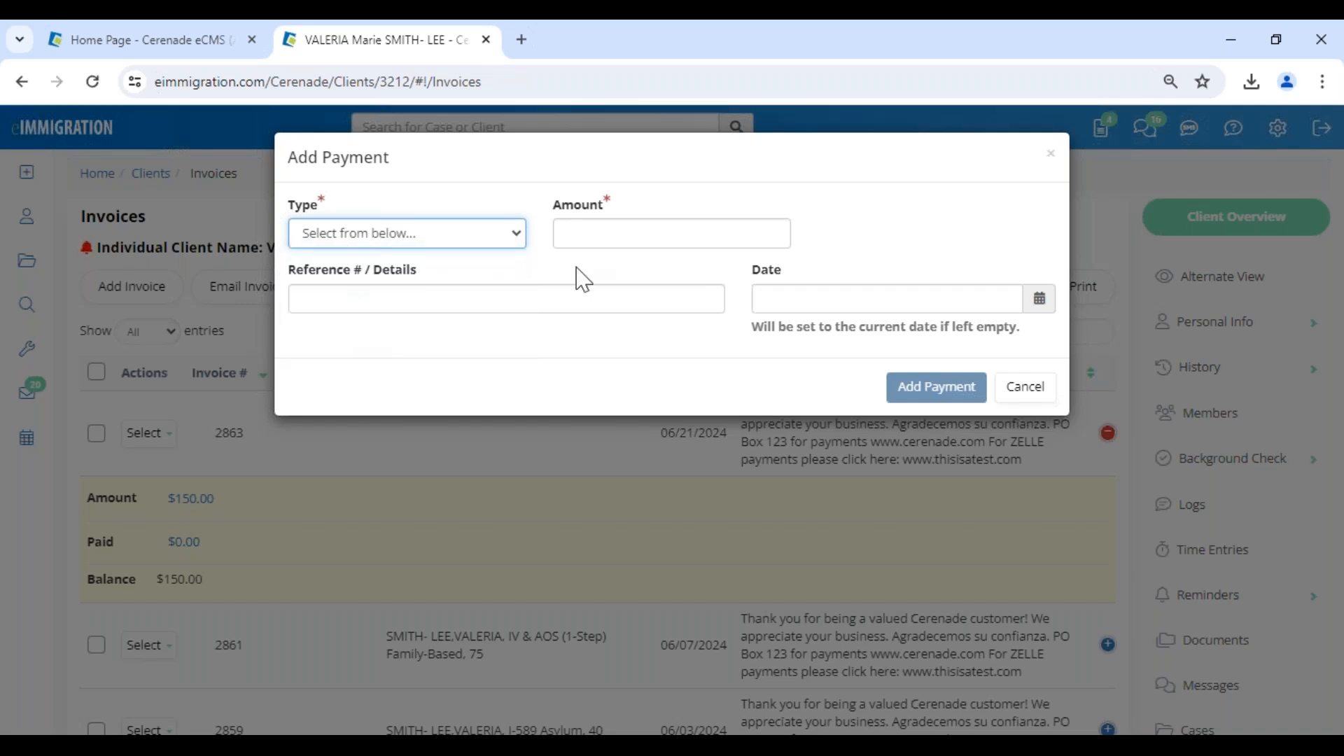
pyautogui.click(632, 232)
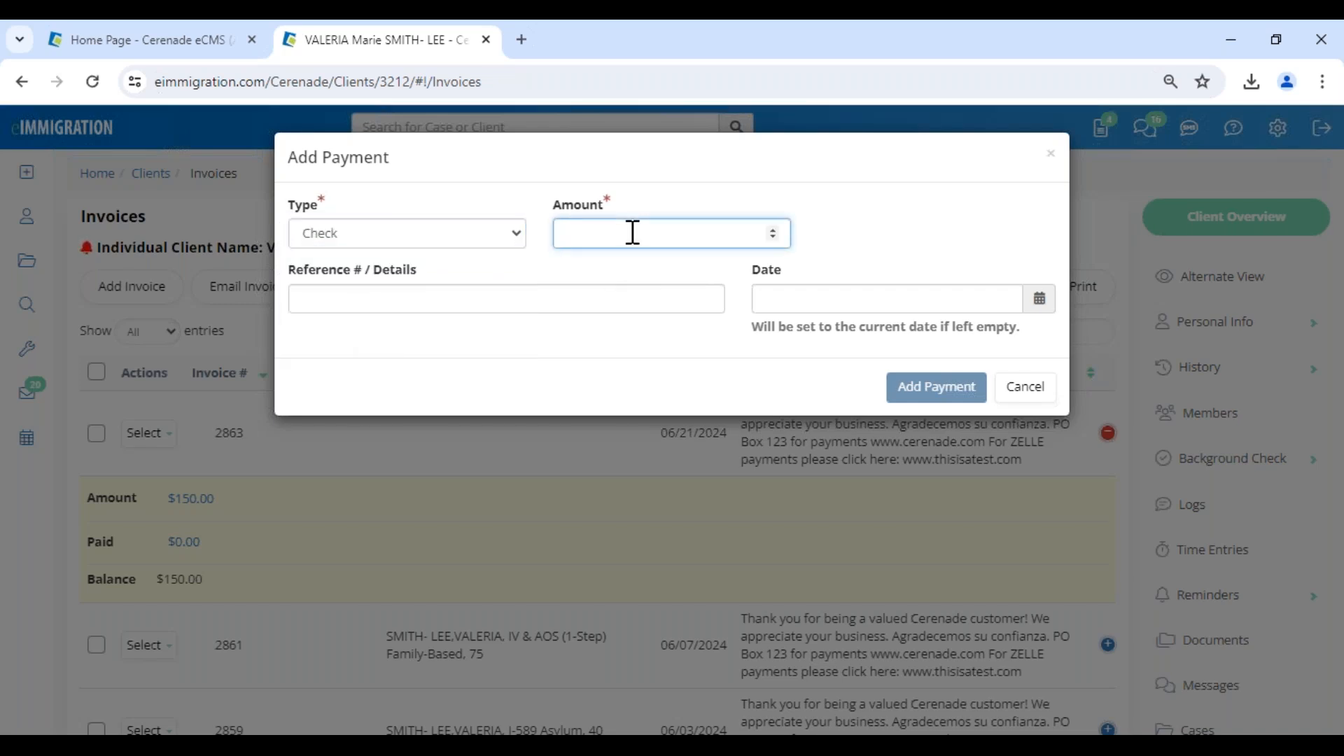
pyautogui.write('75')
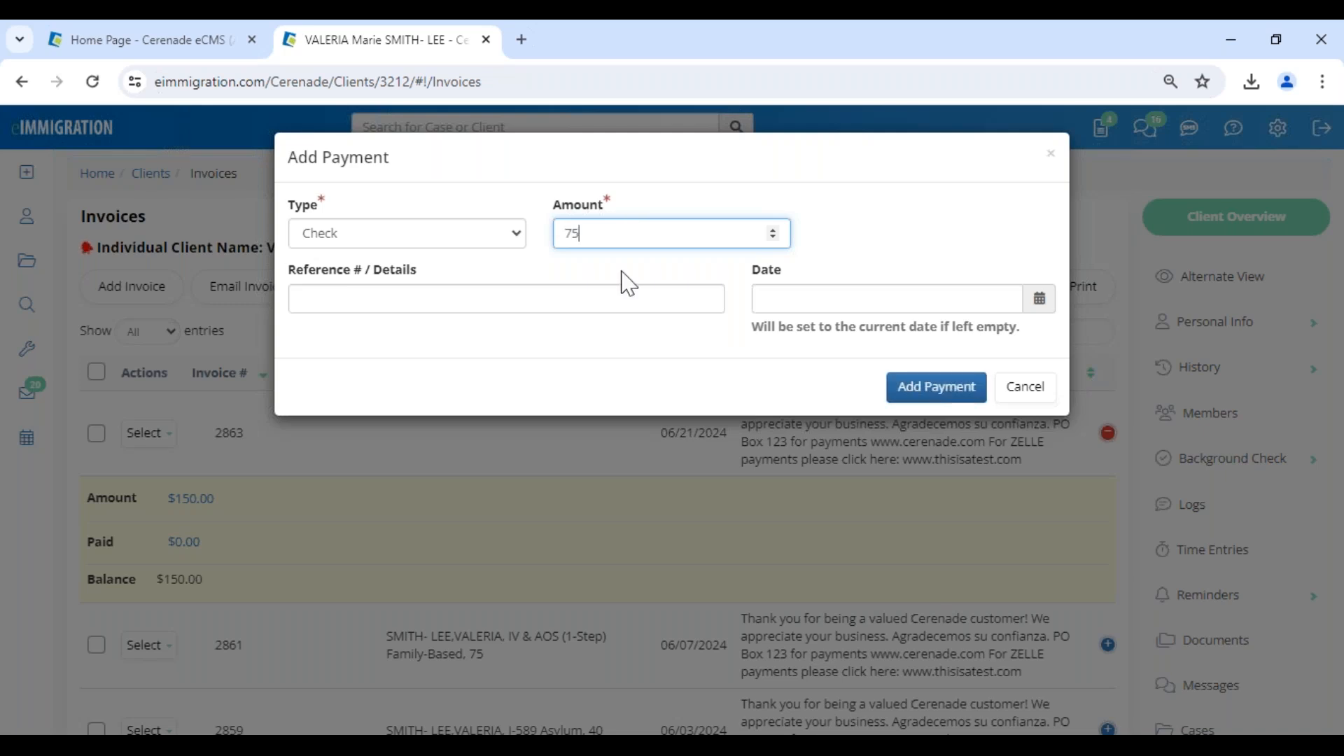
# Give the payment reference 1542 and the date 06/06/2024, submit it and close the payment dialog.
pyautogui.click(622, 297)
pyautogui.write('1542')
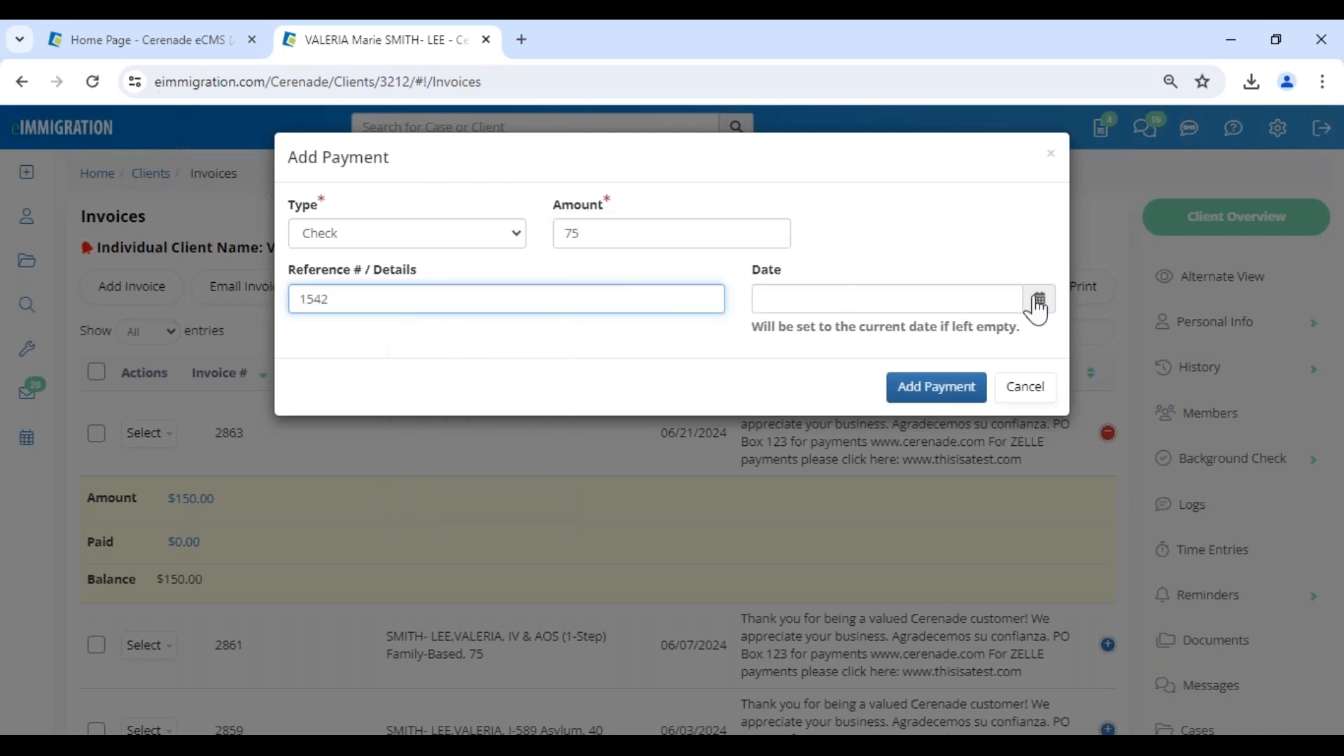
pyautogui.click(1039, 301)
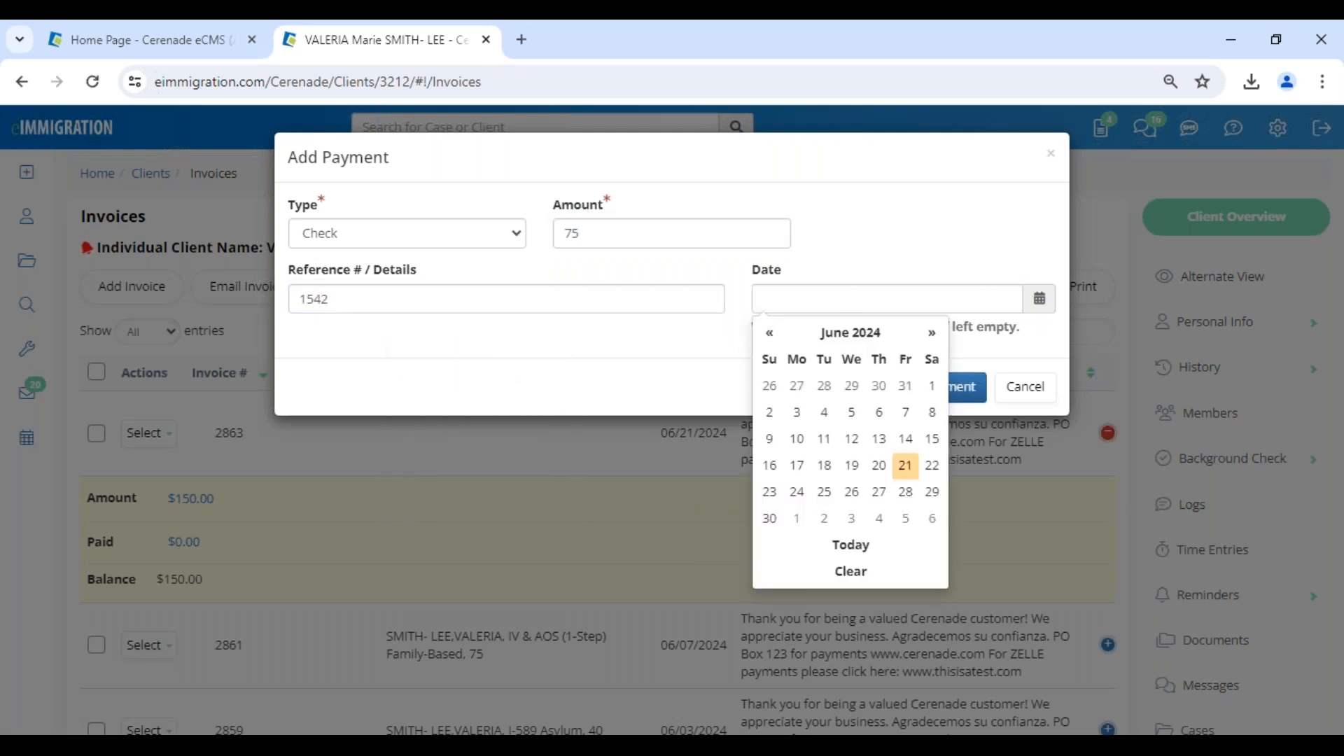
pyautogui.click(877, 415)
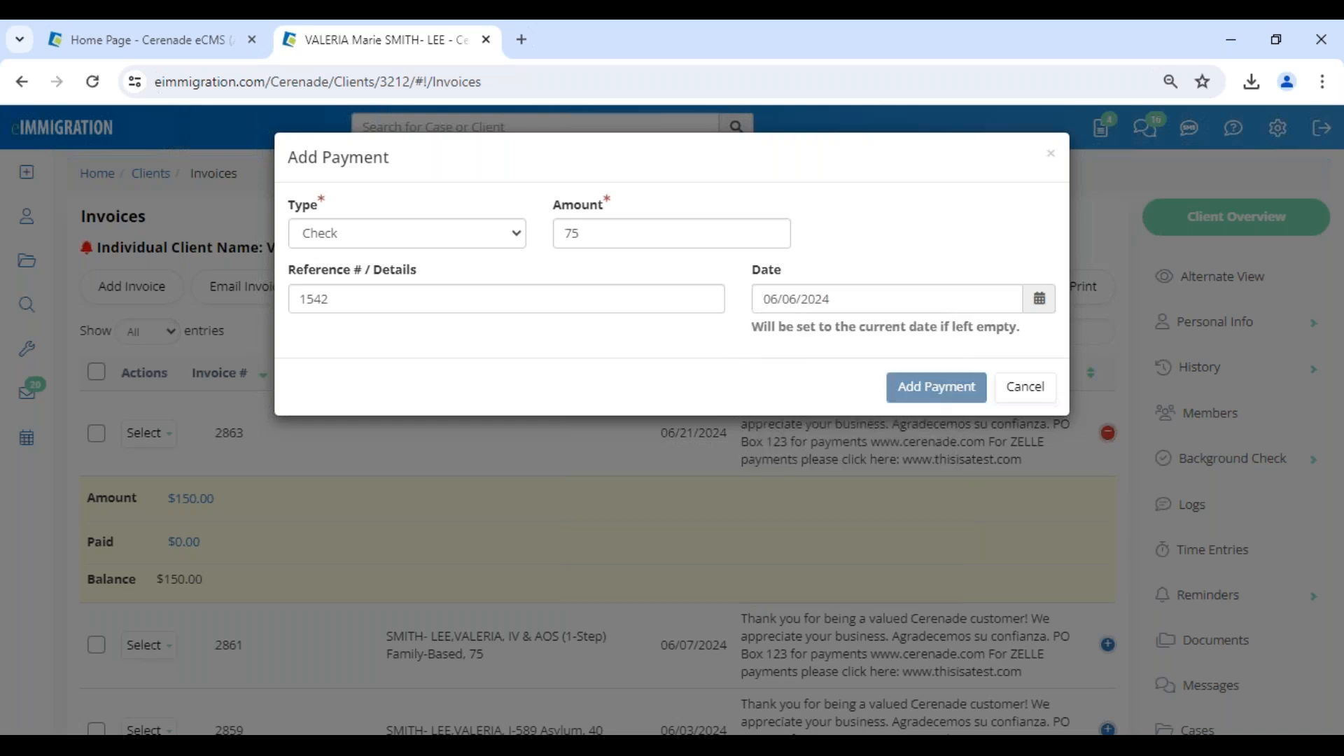
pyautogui.click(937, 387)
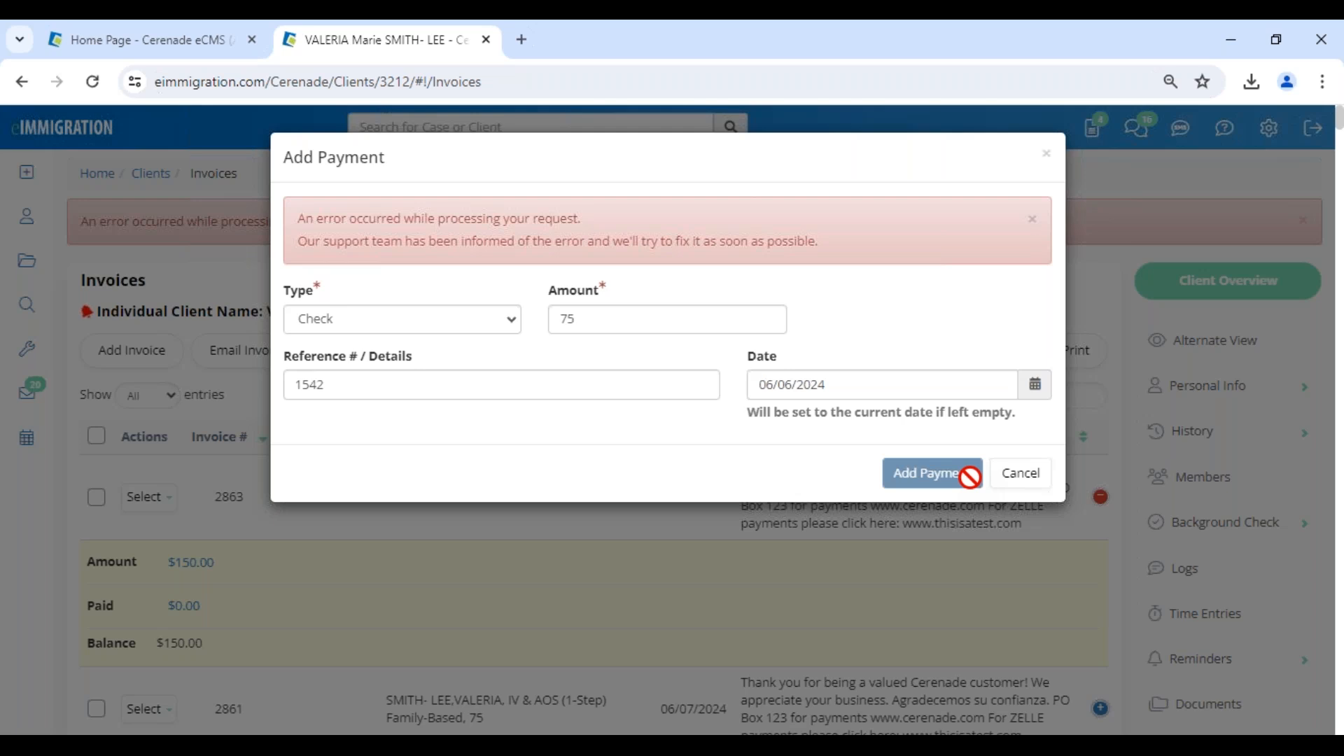
pyautogui.click(1021, 476)
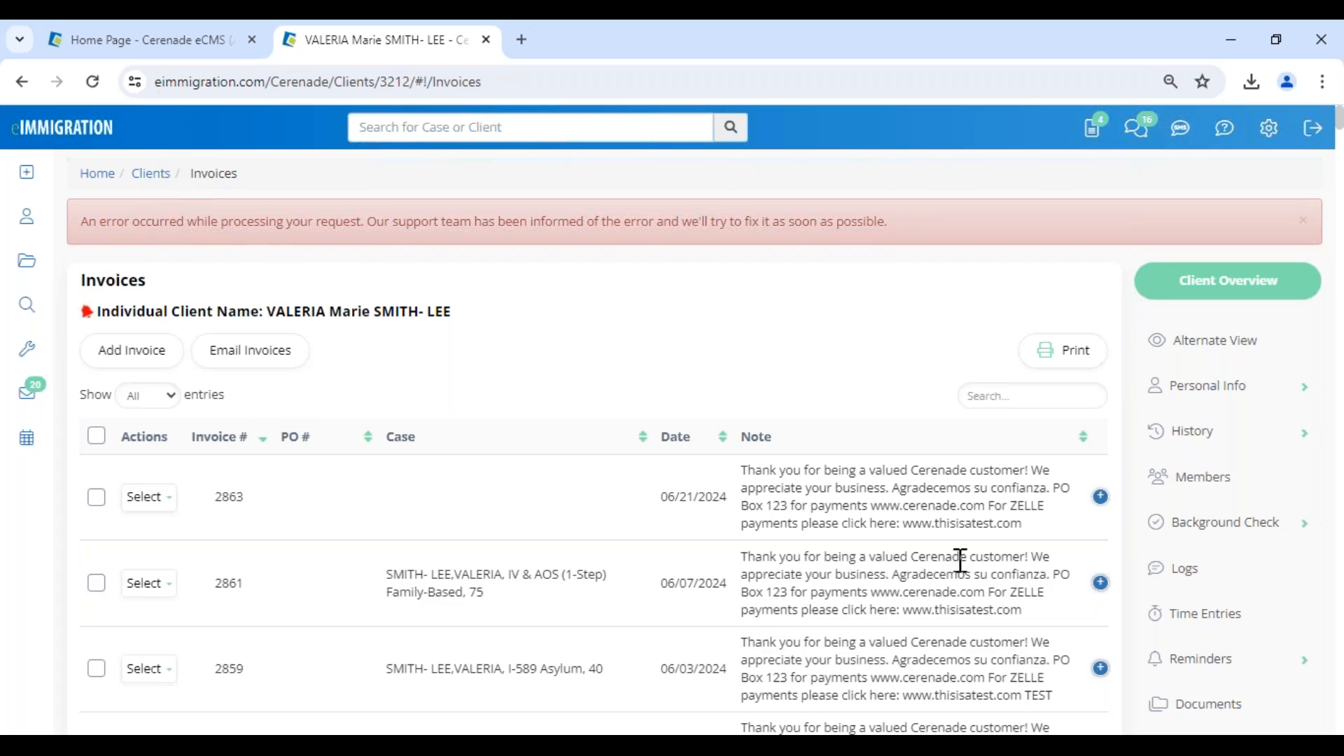
# Check the newest invoice's balance and start its payment plan with first payment due 07/01/2024 and an installment amount of 25.
pyautogui.click(1101, 497)
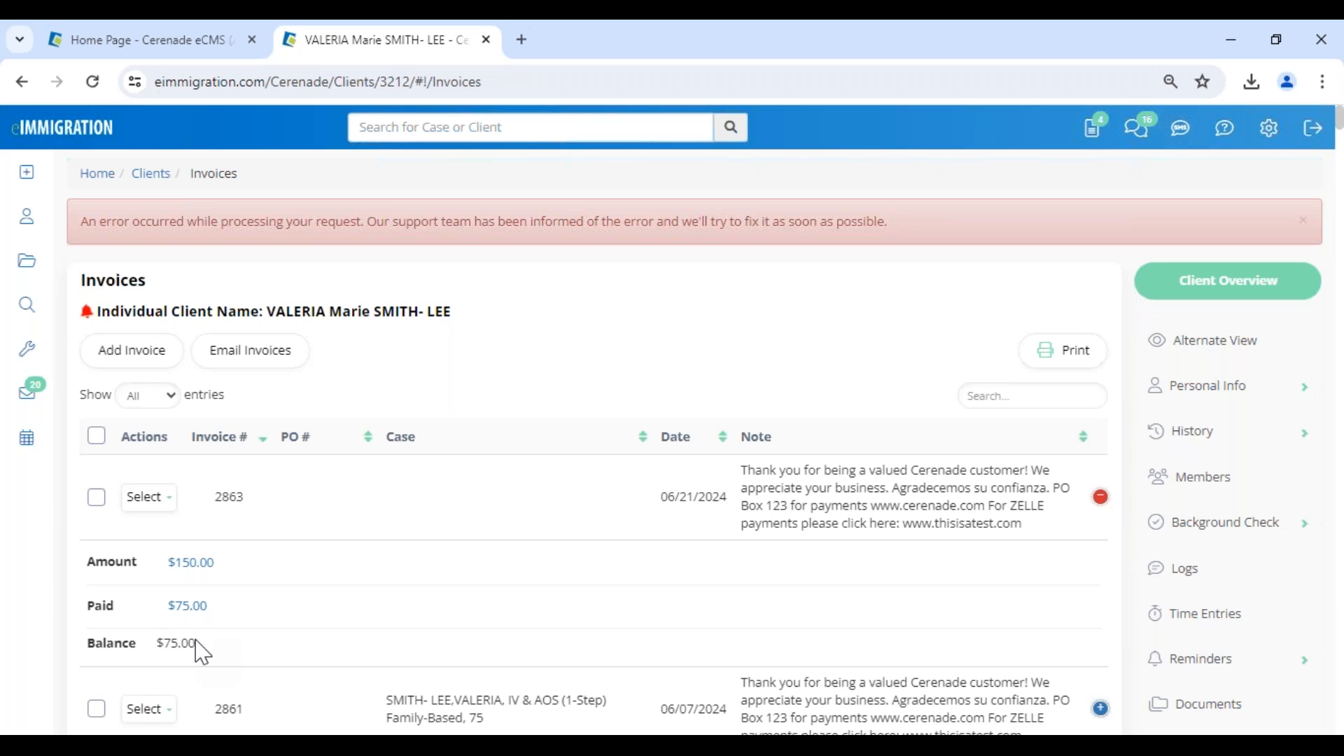
pyautogui.click(147, 499)
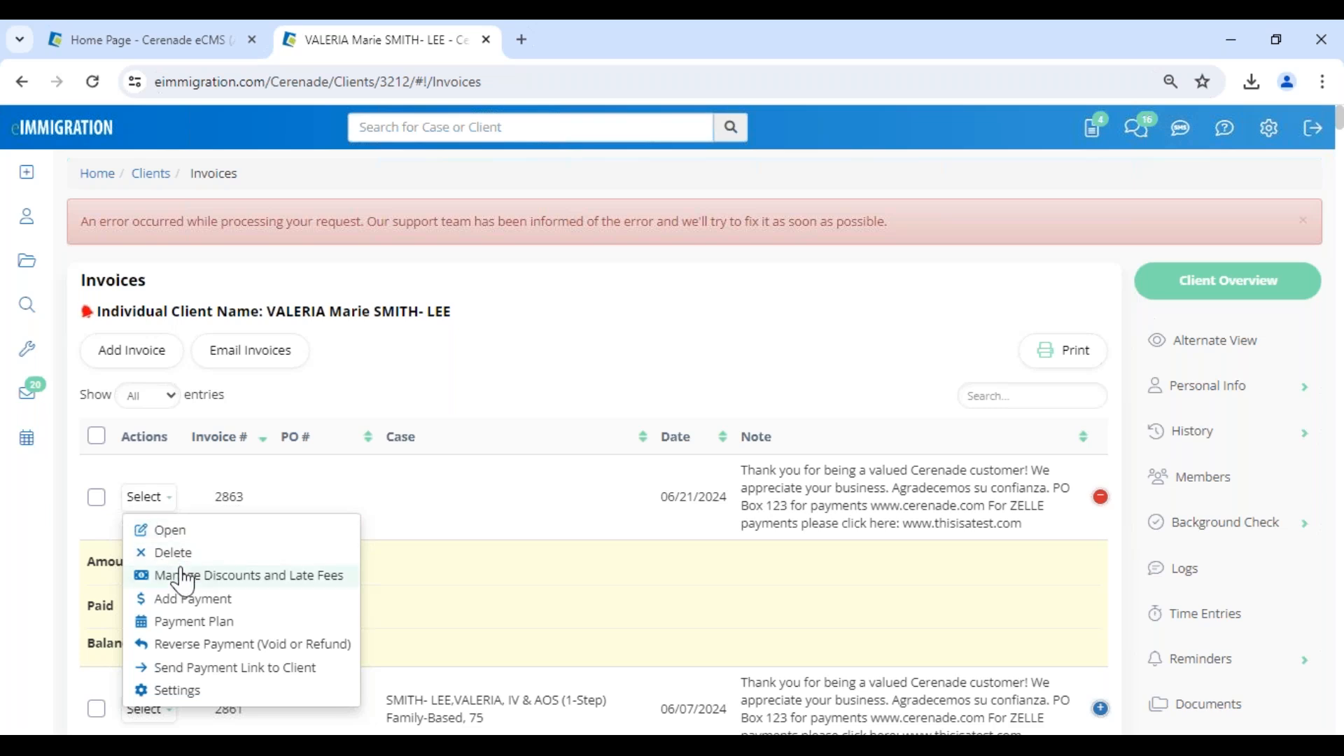
pyautogui.click(190, 625)
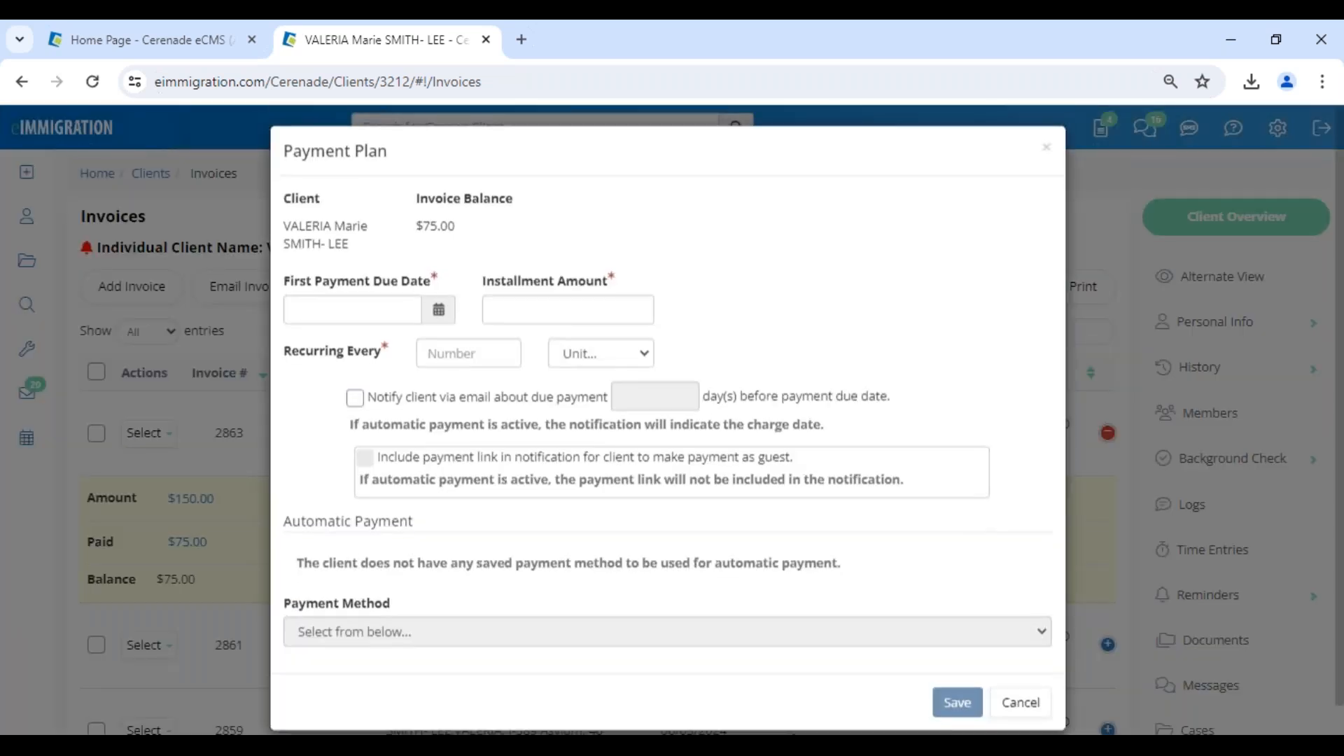
pyautogui.click(439, 316)
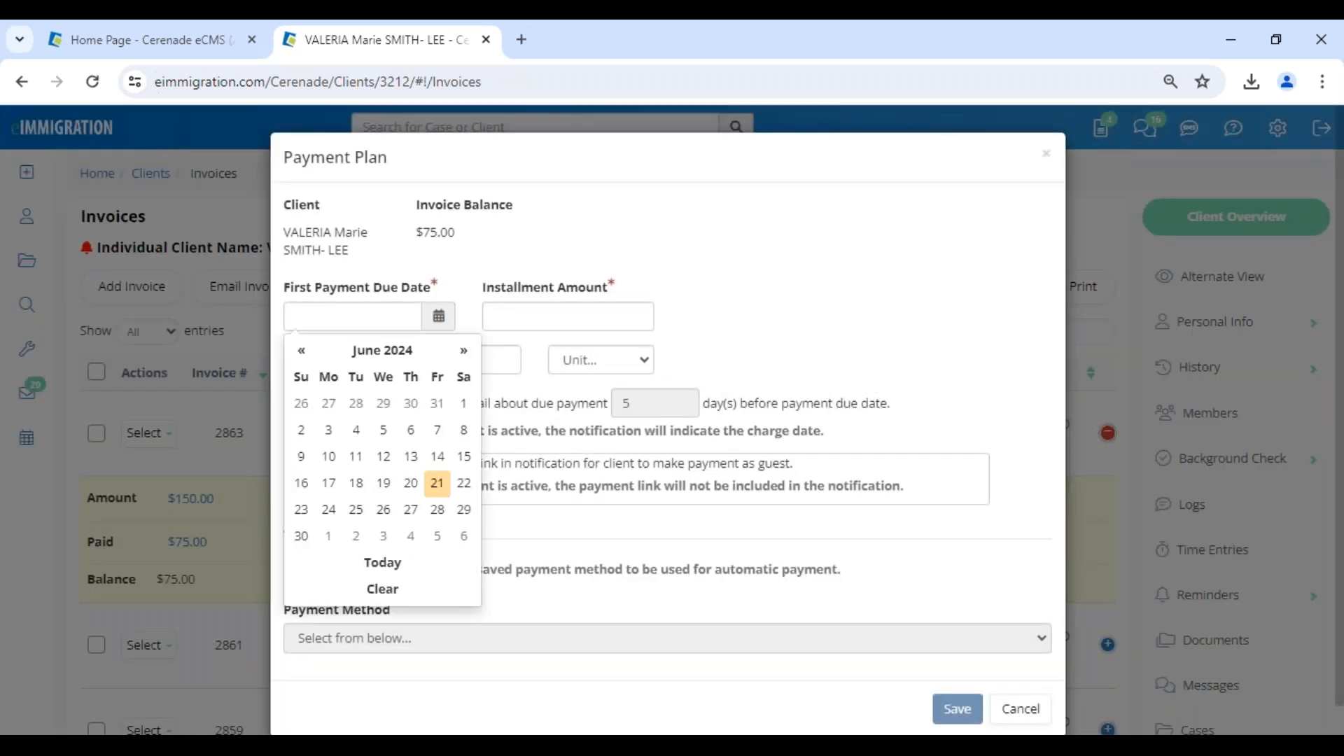
pyautogui.click(326, 537)
pyautogui.click(572, 313)
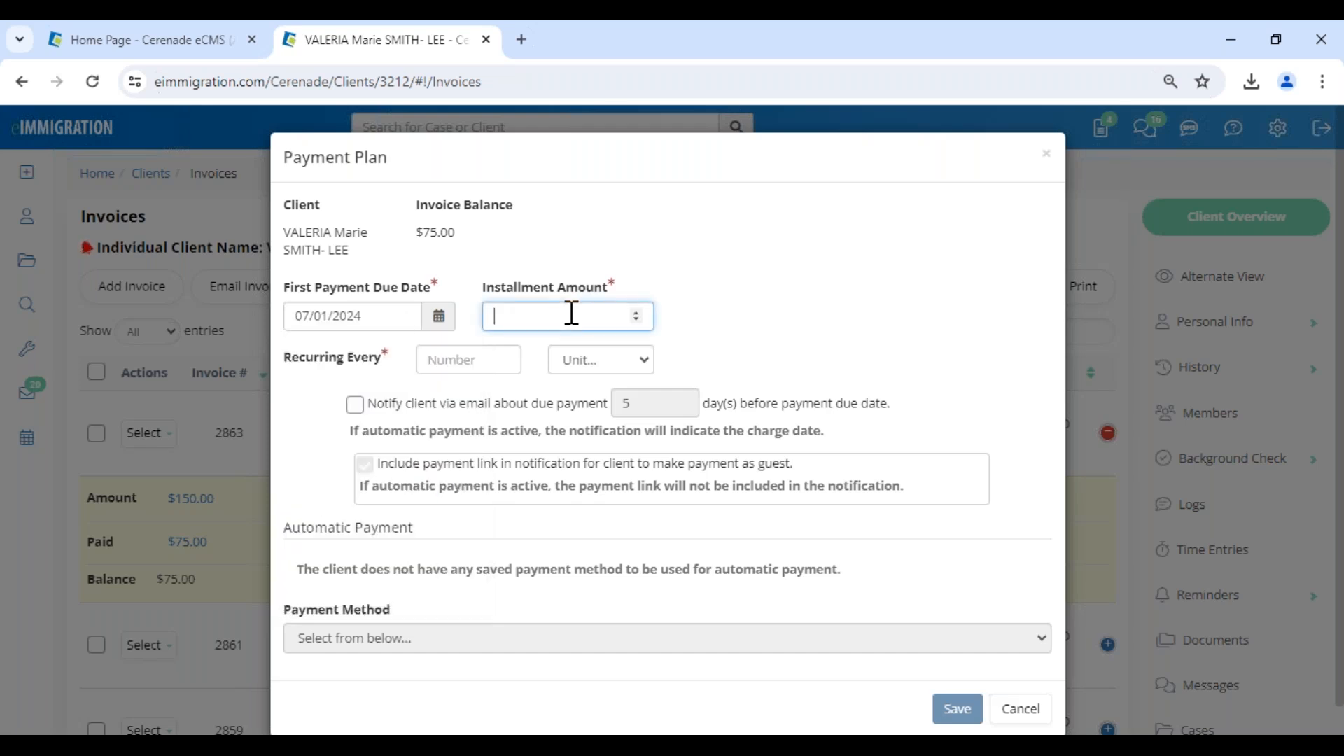
pyautogui.write('75')
pyautogui.hotkey('ctrl', 'a')
pyautogui.write('25')
# Set the payment plan to recur every 1 week.
pyautogui.click(489, 352)
pyautogui.write('1')
pyautogui.click(579, 369)
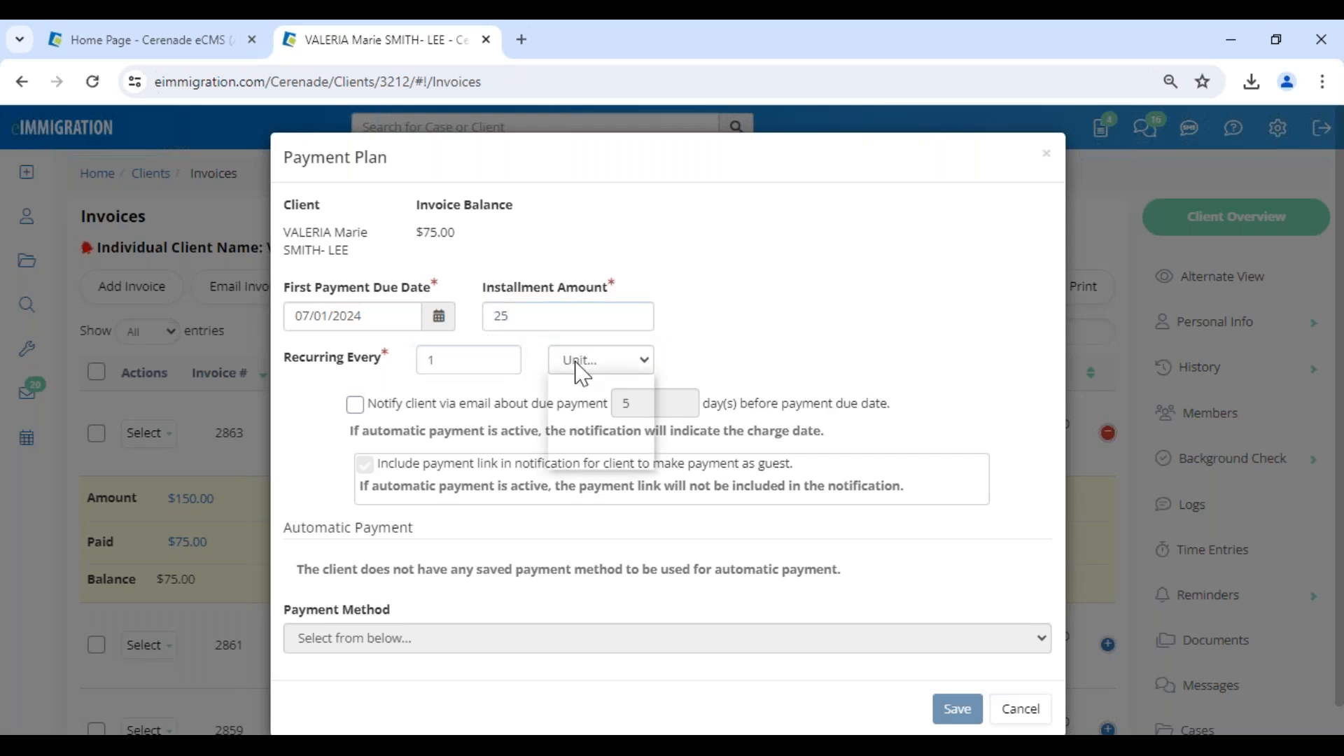
pyautogui.click(591, 418)
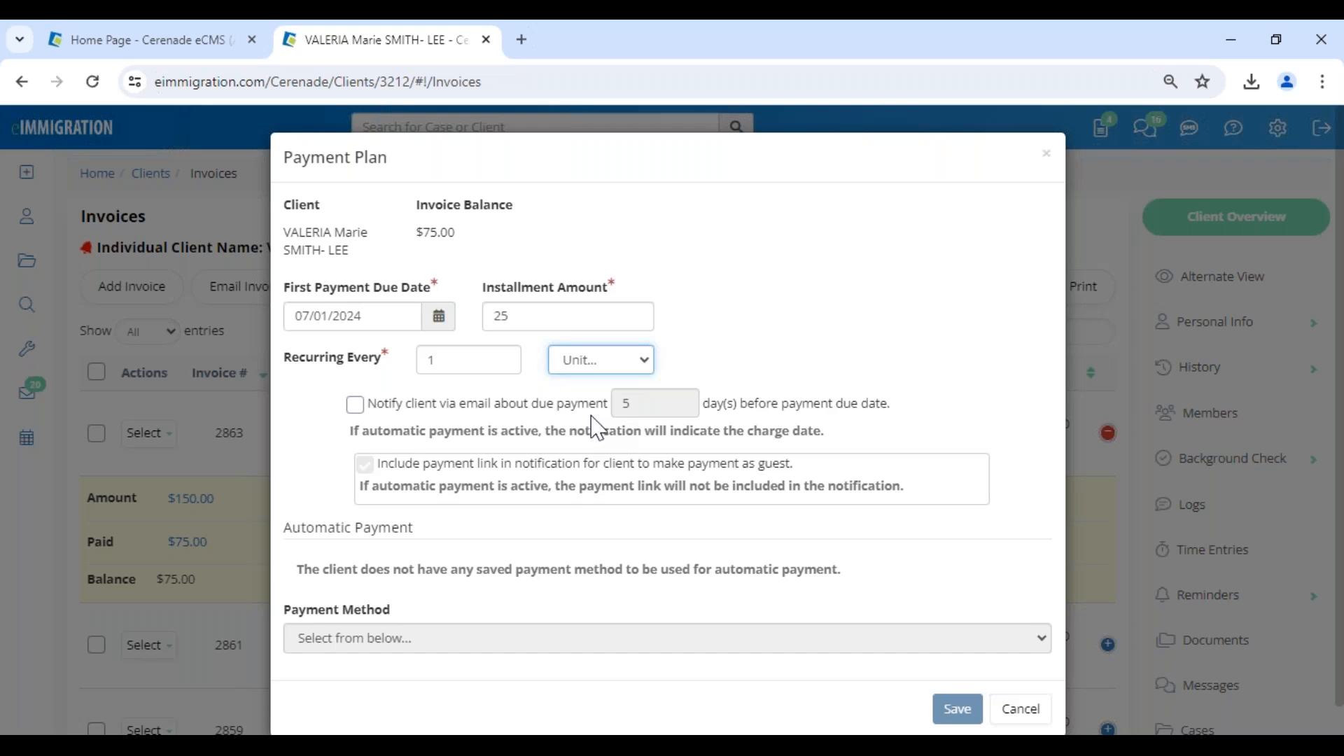
# Enable the client's email notification about due payments and set it to 3 days before the payment due date.
pyautogui.click(410, 405)
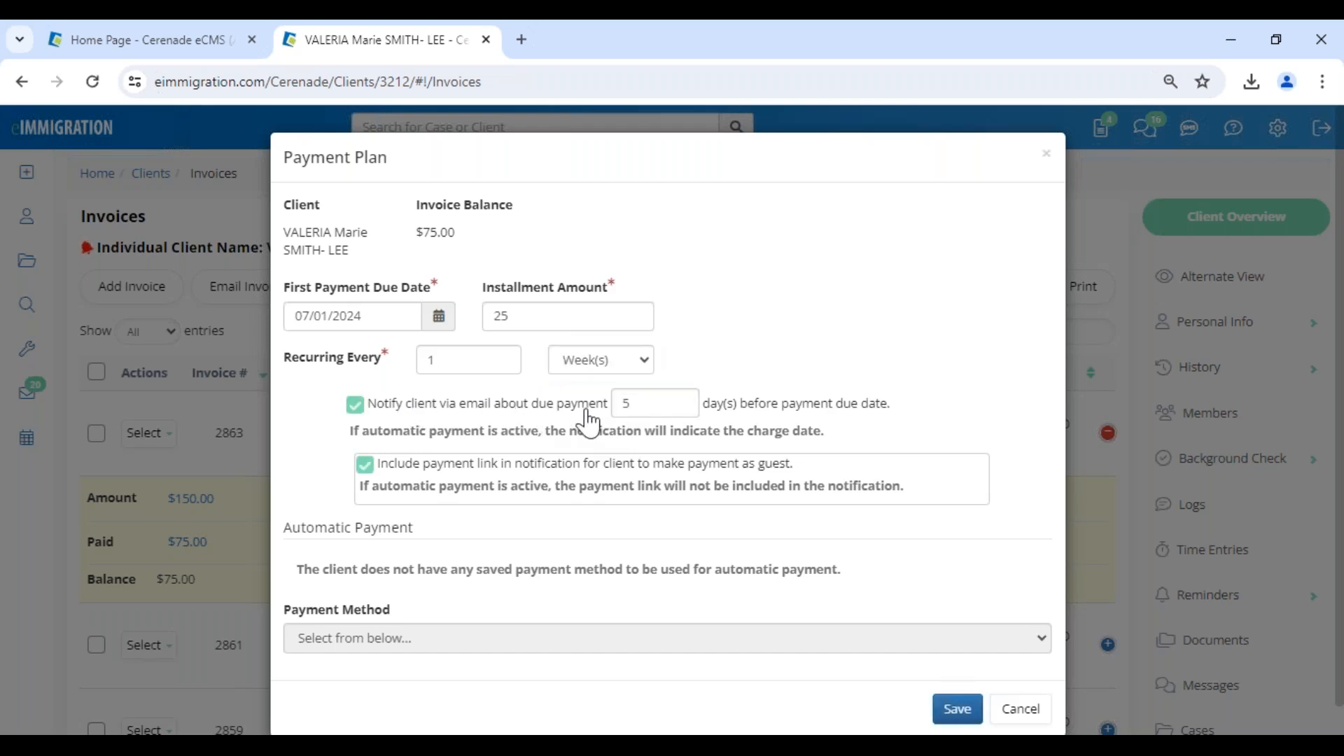
pyautogui.doubleClick(631, 403)
pyautogui.write('7')
pyautogui.write('3')
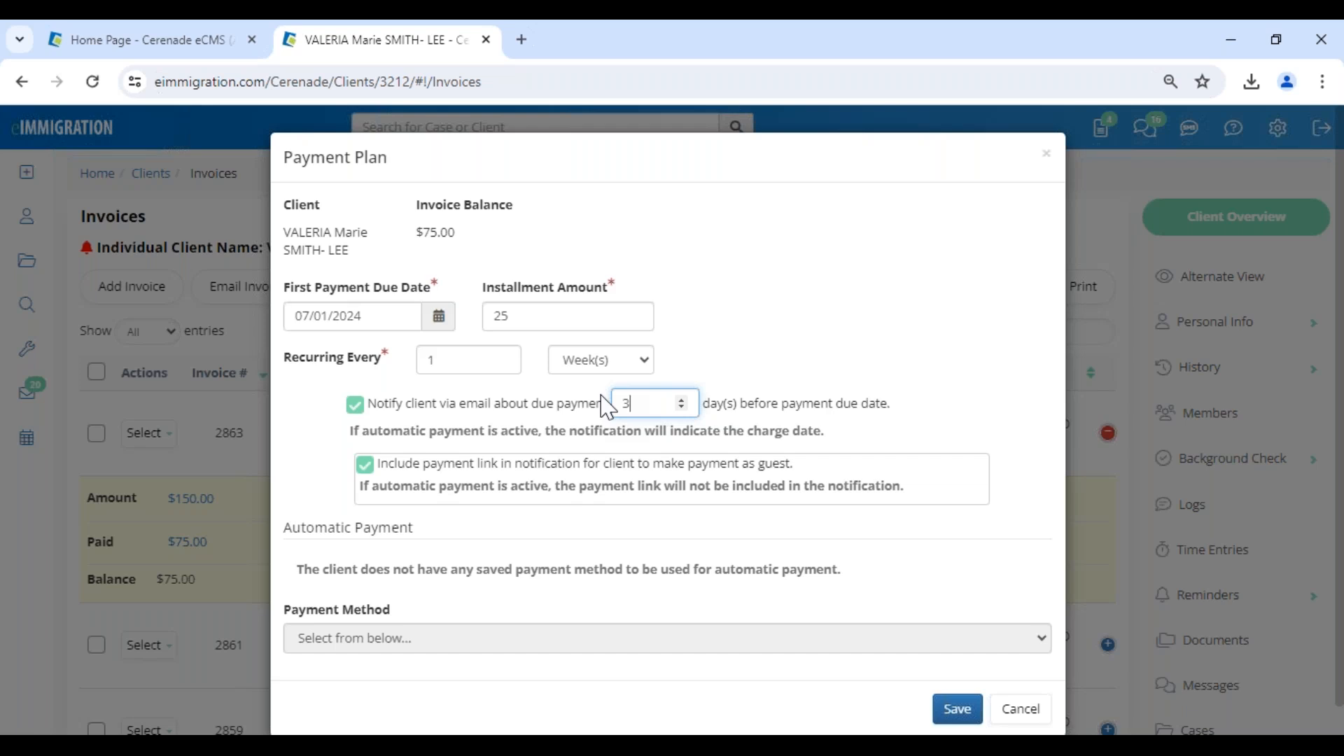
pyautogui.moveTo(814, 403); pyautogui.dragTo(889, 404)
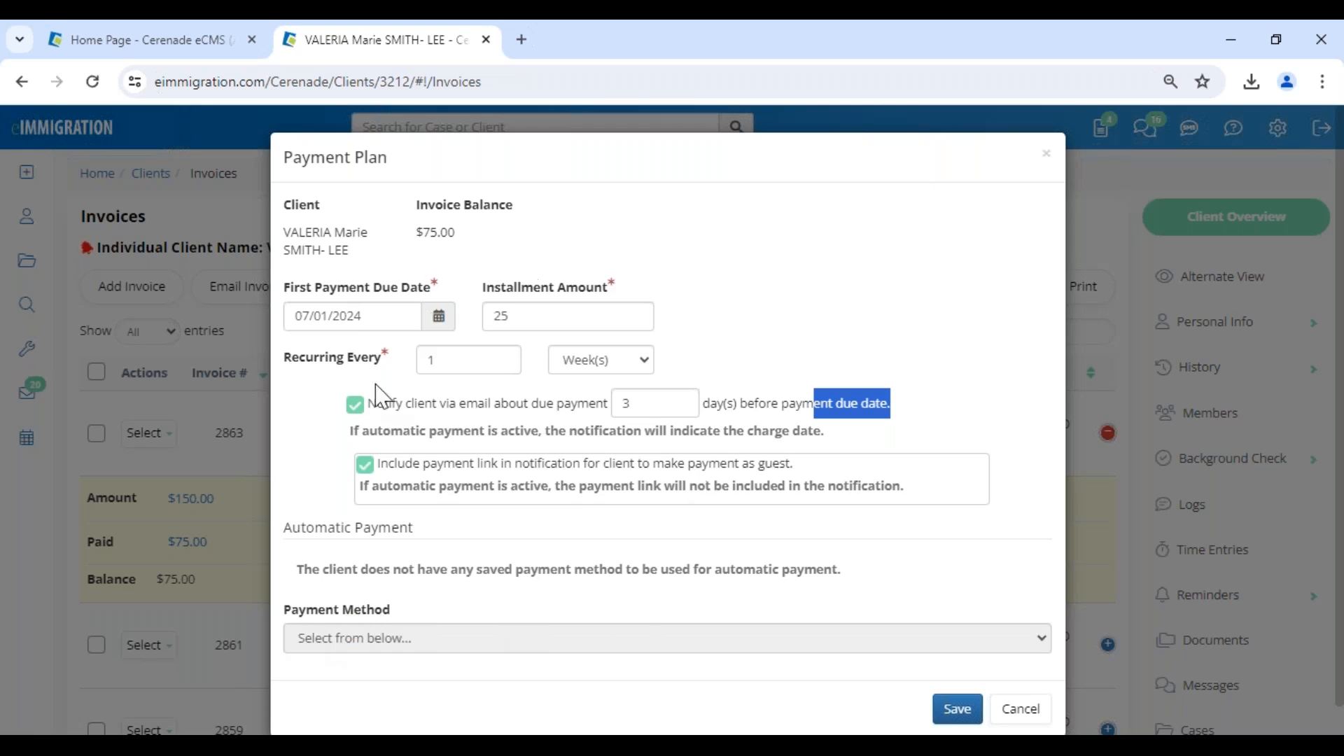
# Save the payment plan, close its dialog and reload the client's invoices page.
pyautogui.click(967, 721)
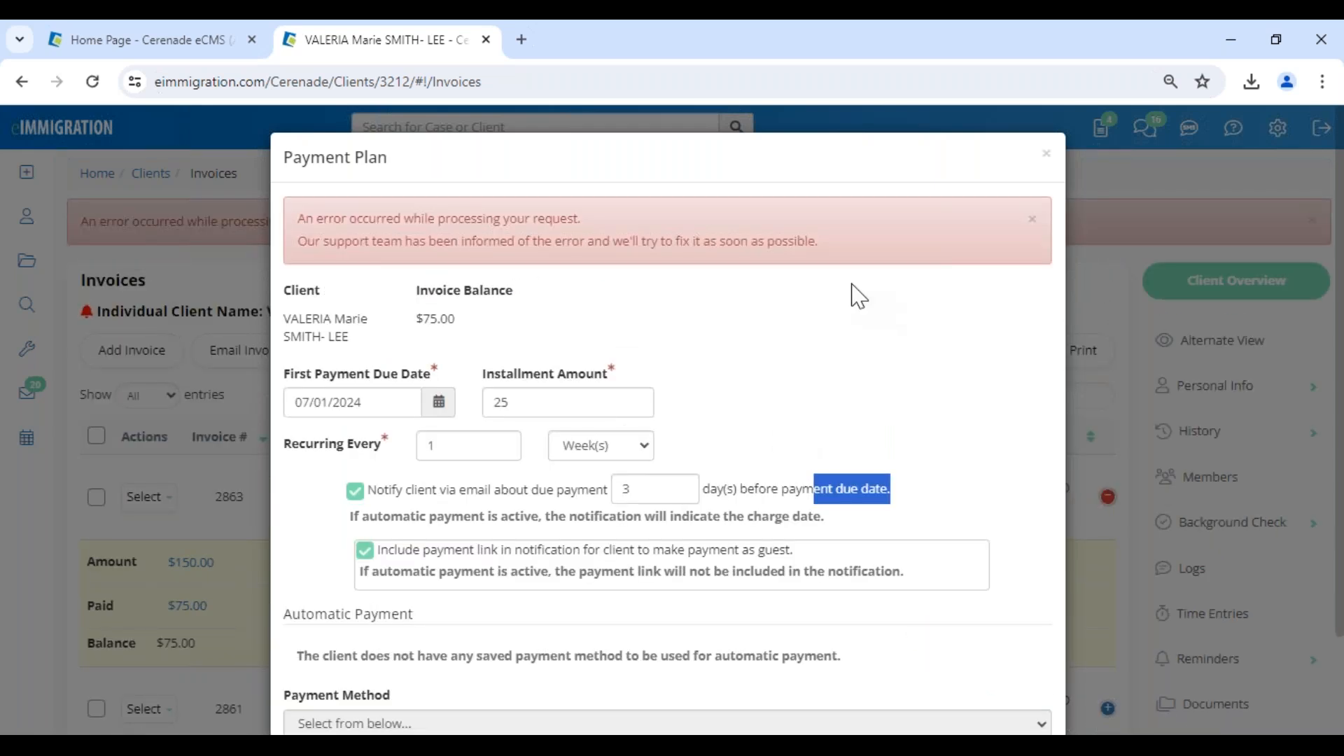
pyautogui.scroll(-3, 930, 555)
pyautogui.click(1013, 682)
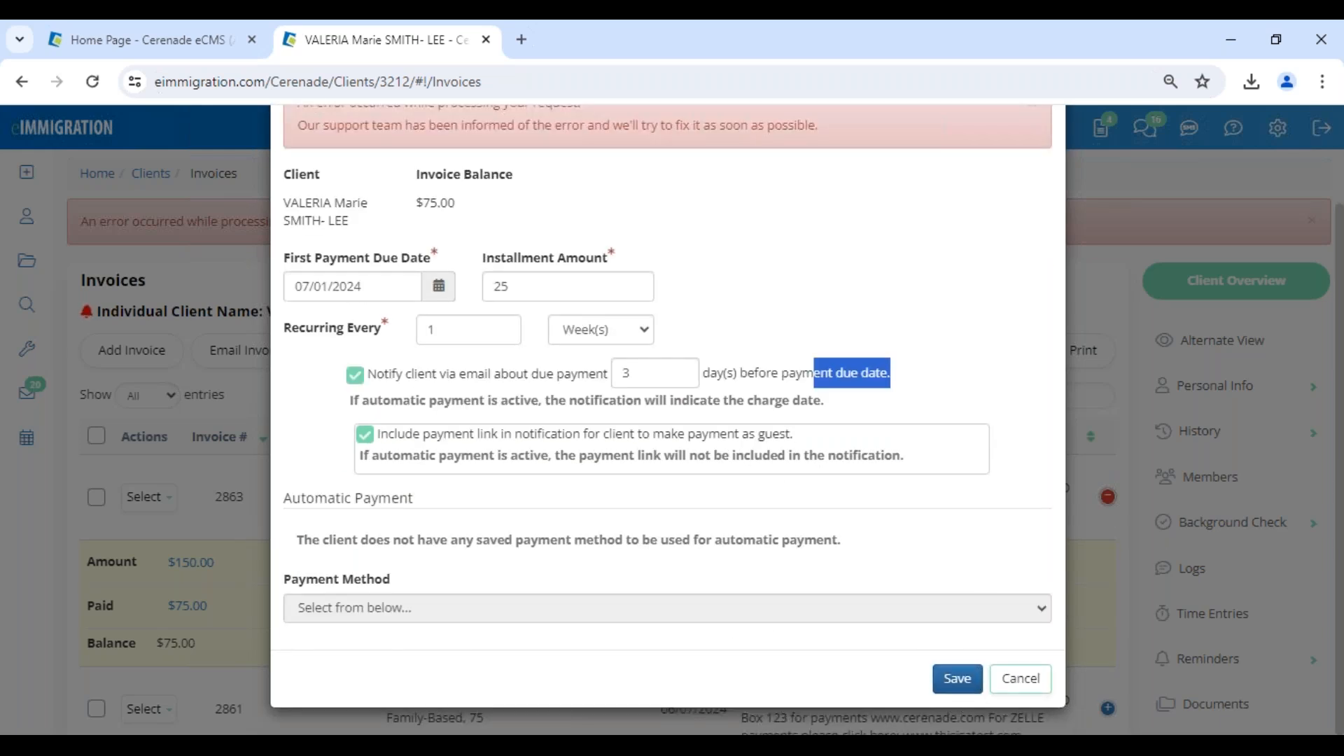
pyautogui.click(93, 81)
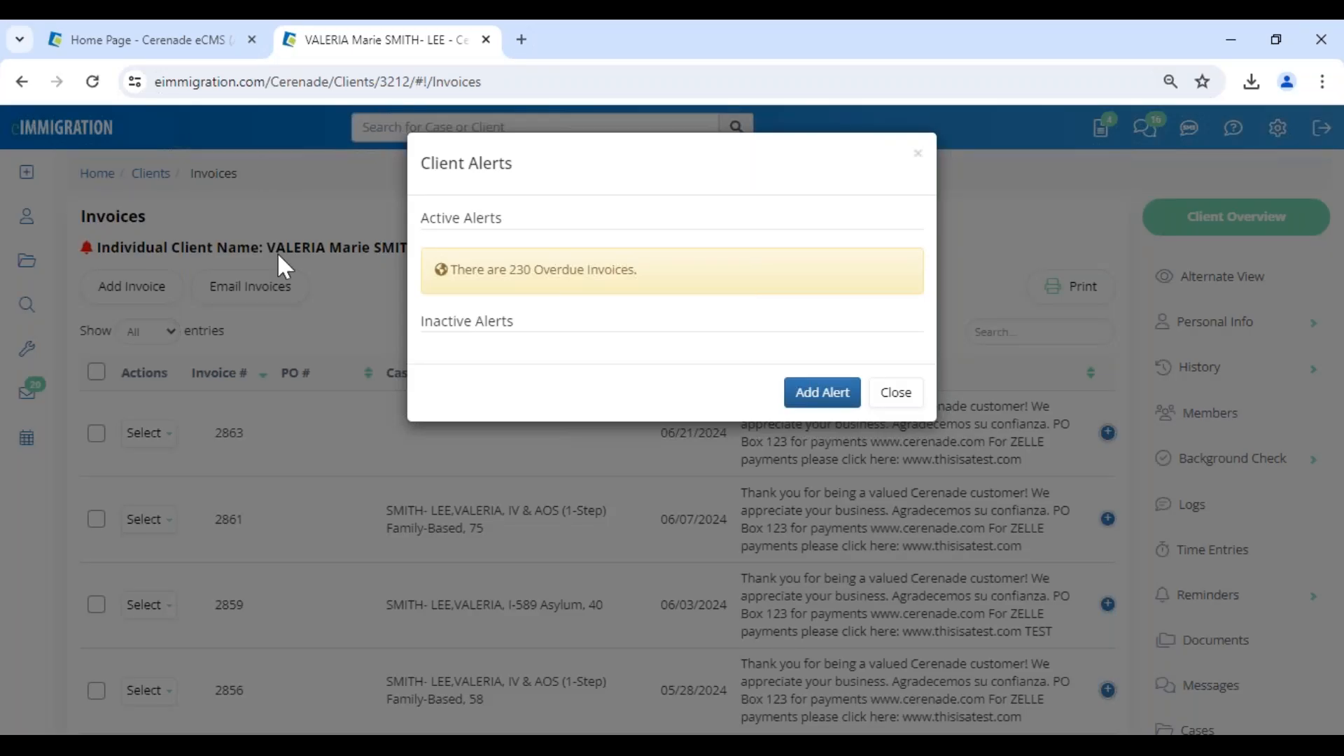
# Switch to the Administrator home page and look over its heading and available tools.
pyautogui.click(203, 42)
pyautogui.click(105, 229)
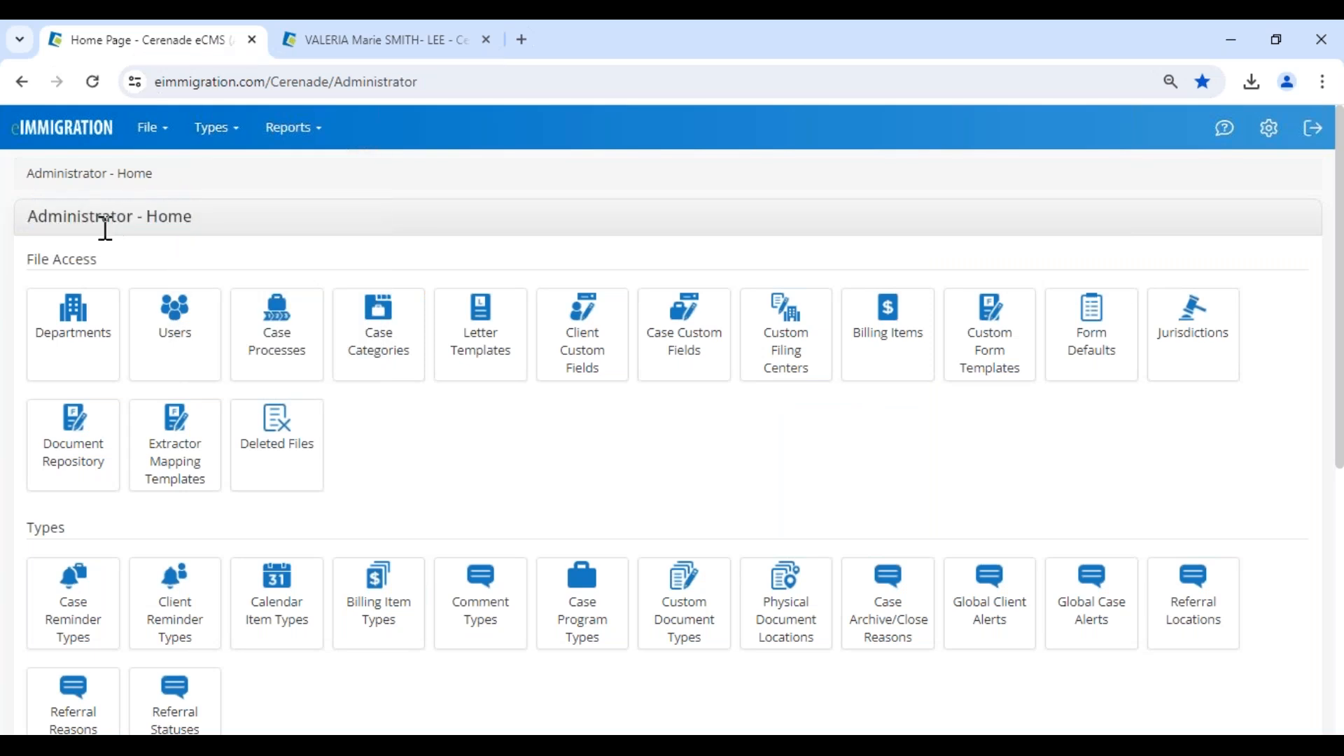
pyautogui.moveTo(33, 216); pyautogui.dragTo(279, 249)
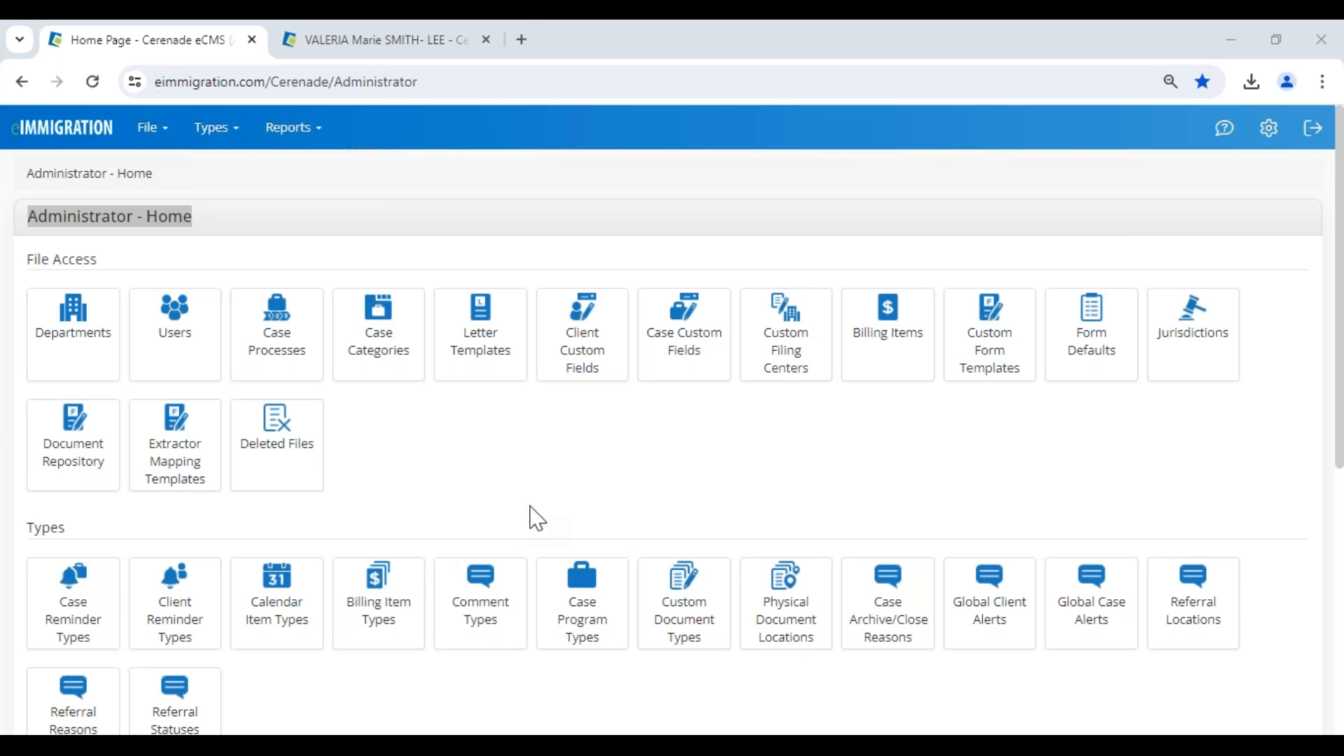
pyautogui.click(549, 495)
pyautogui.moveTo(28, 236); pyautogui.dragTo(198, 243)
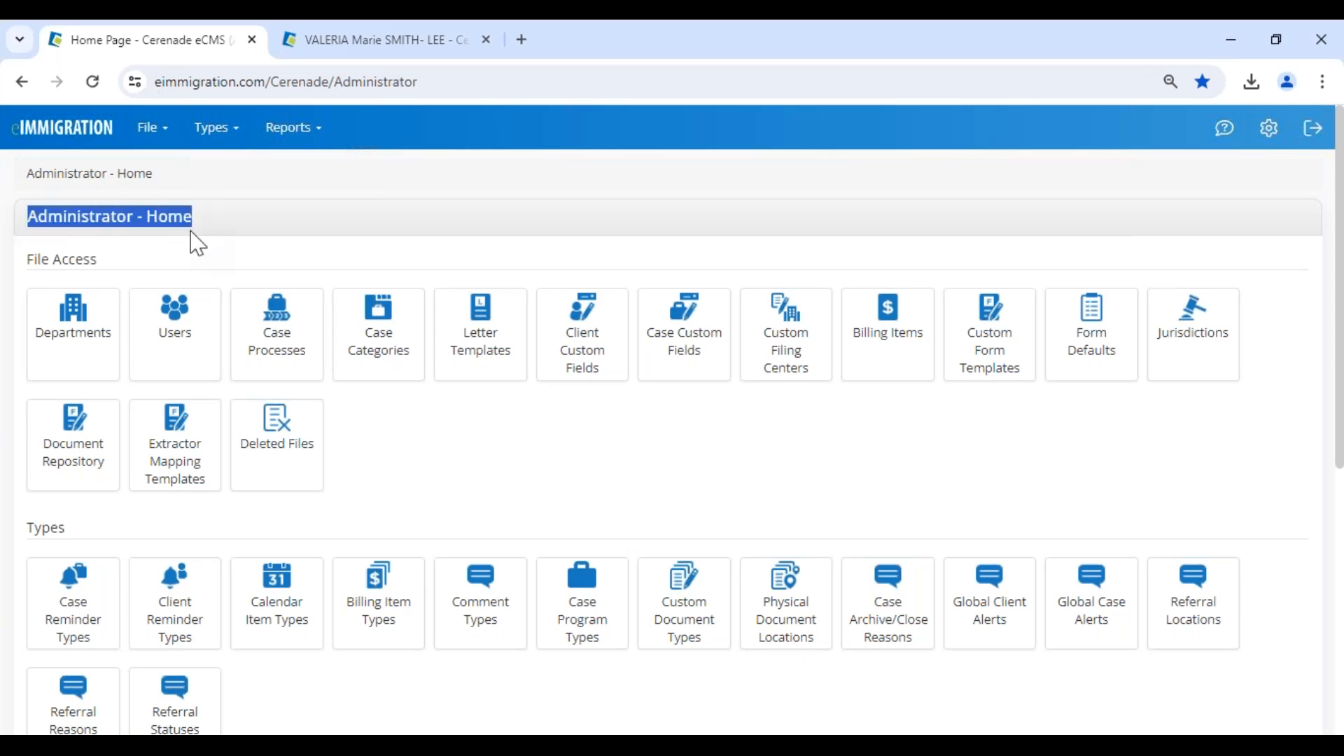
# Return to the client's invoices, dismiss the client alerts and go to the main home page.
pyautogui.click(343, 49)
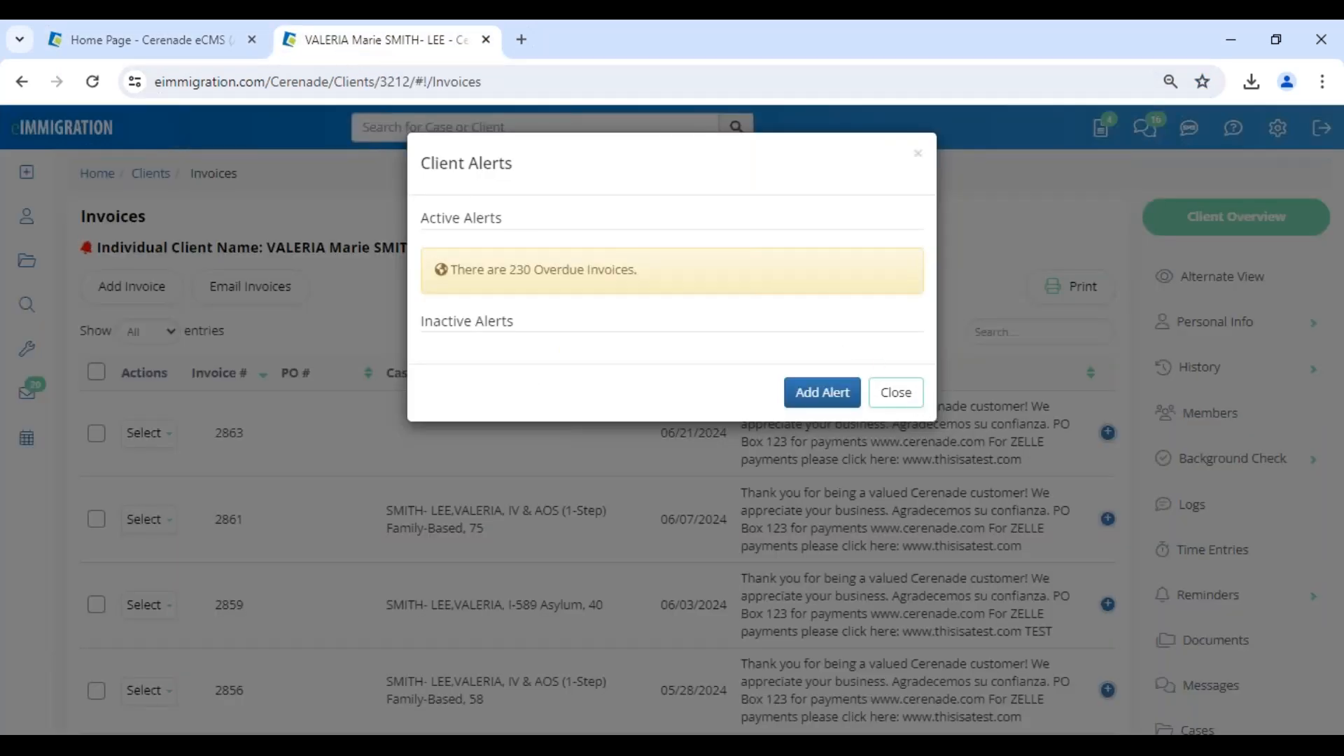
pyautogui.click(918, 394)
pyautogui.click(56, 137)
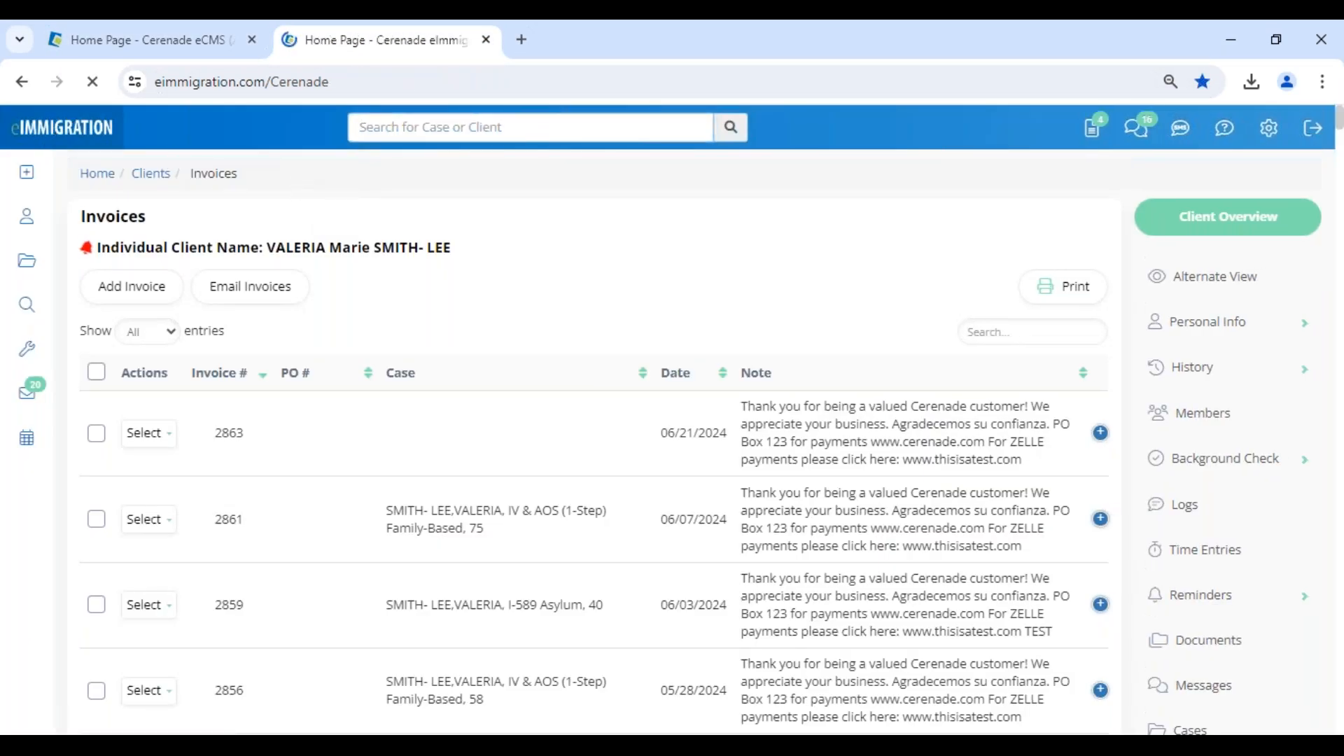
# Locate the Administrative Tools link and its option to open in a new tab, then view the already open Administrator home page.
pyautogui.click(1270, 130)
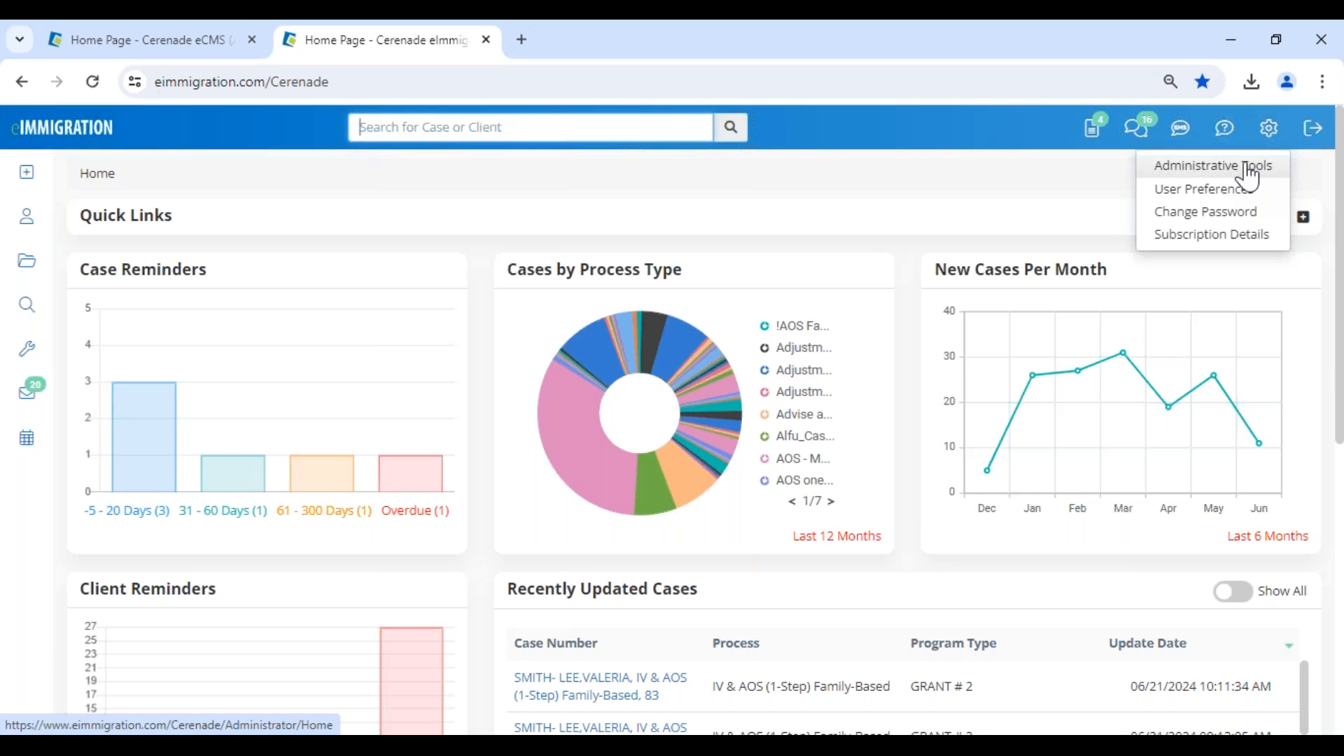
pyautogui.rightClick(1249, 170)
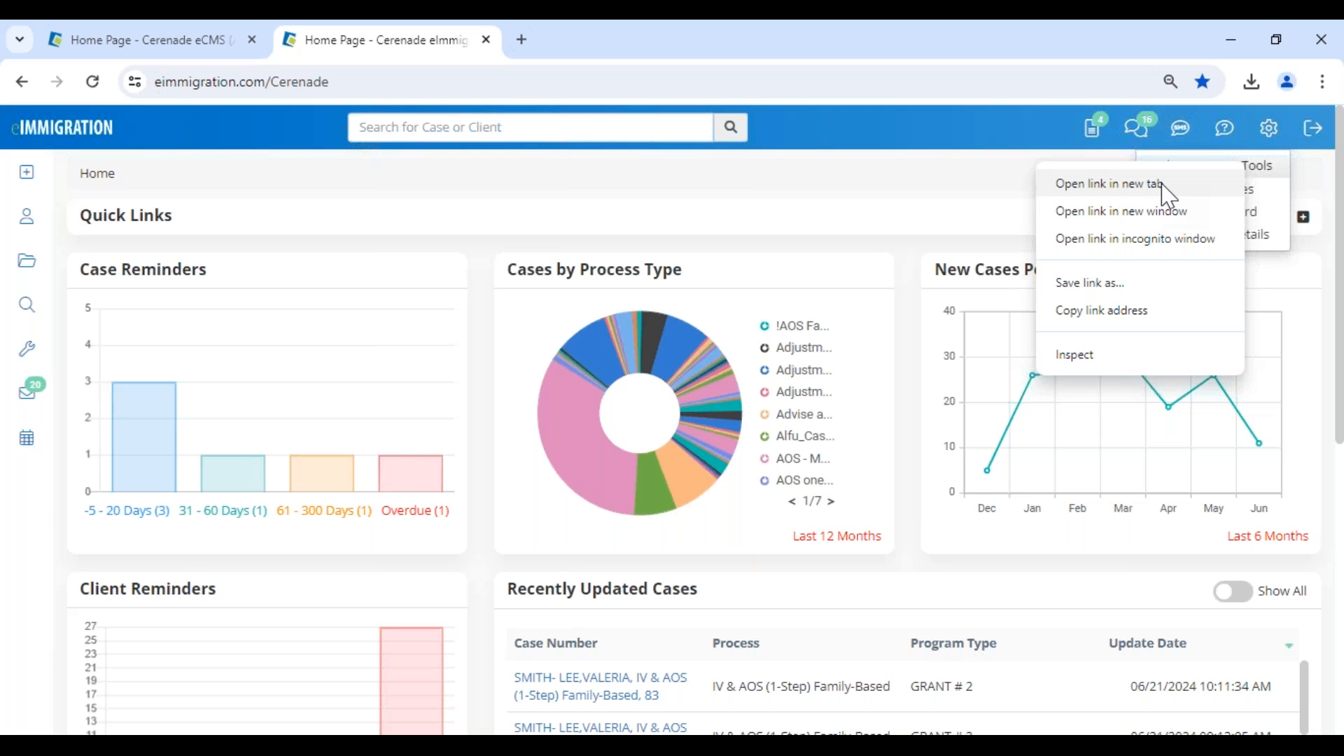
pyautogui.click(138, 53)
pyautogui.click(284, 231)
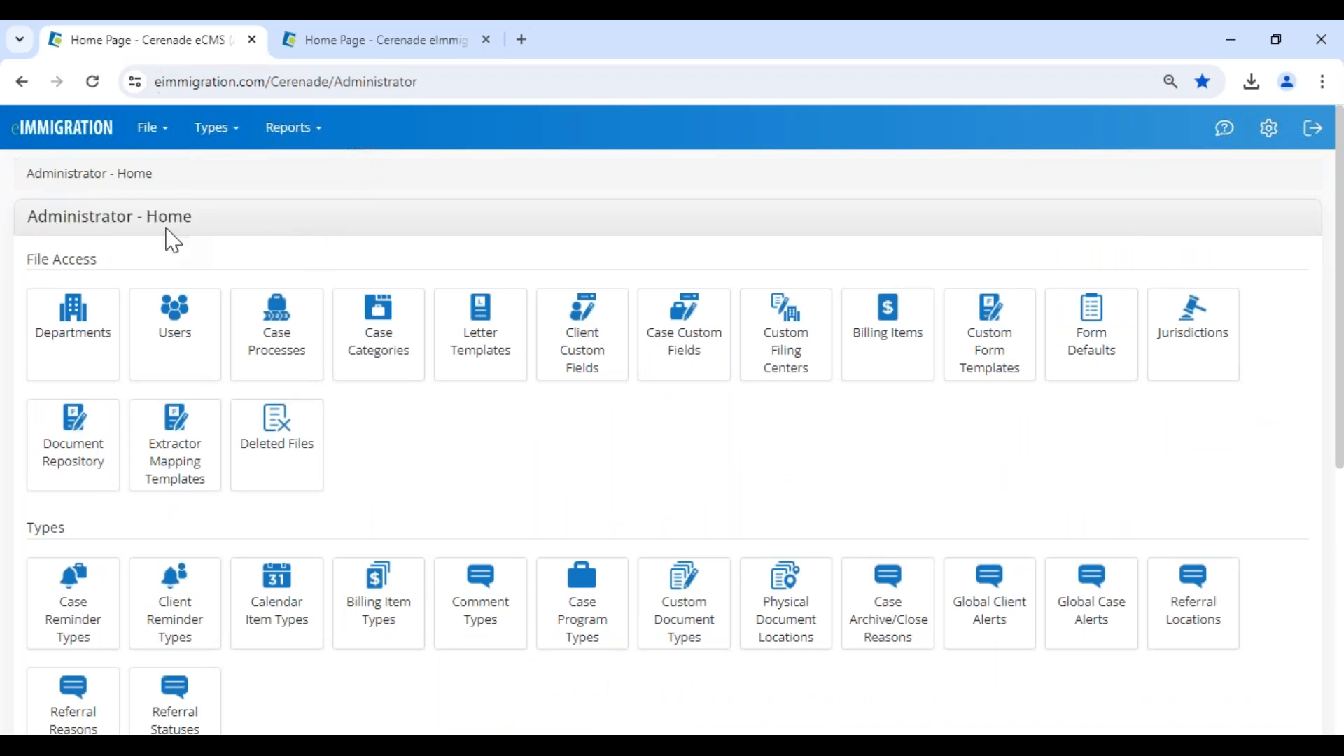
pyautogui.moveTo(24, 223); pyautogui.dragTo(263, 221)
pyautogui.click(272, 234)
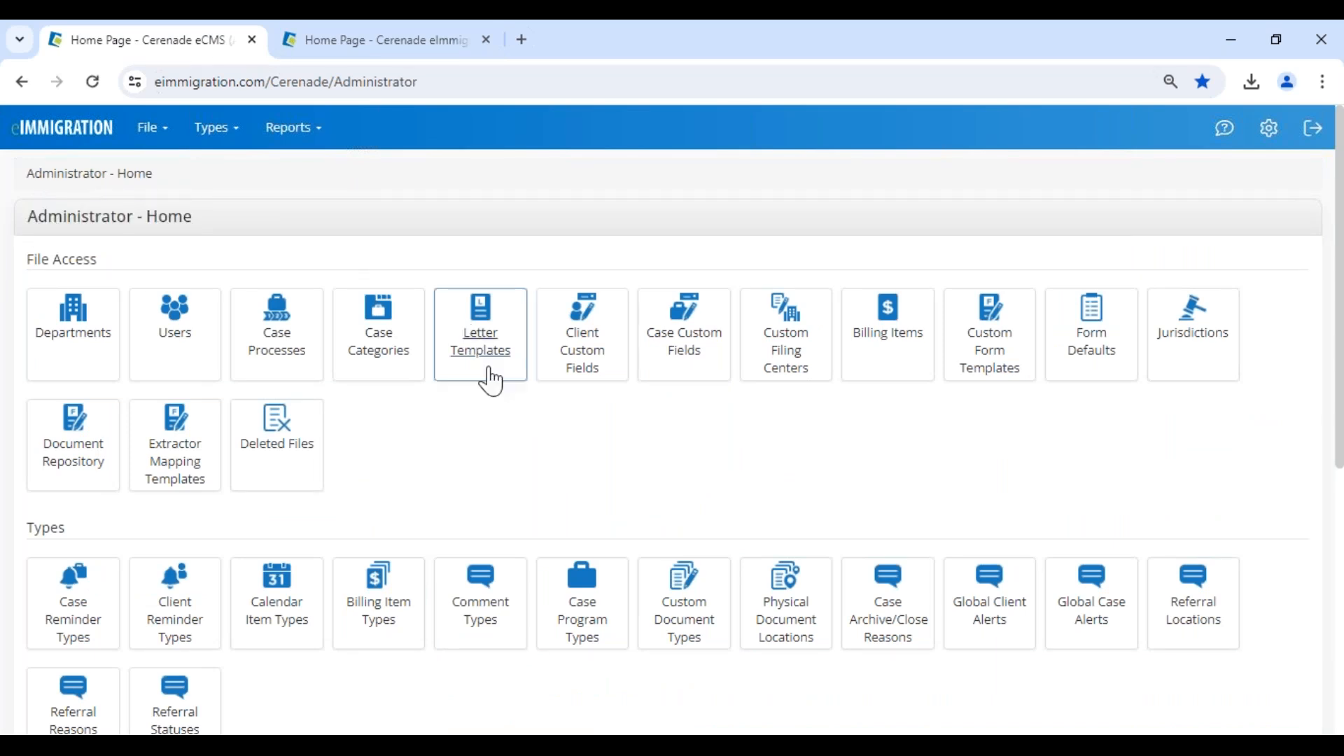
# Open the letter templates and search them for "reminder".
pyautogui.click(482, 344)
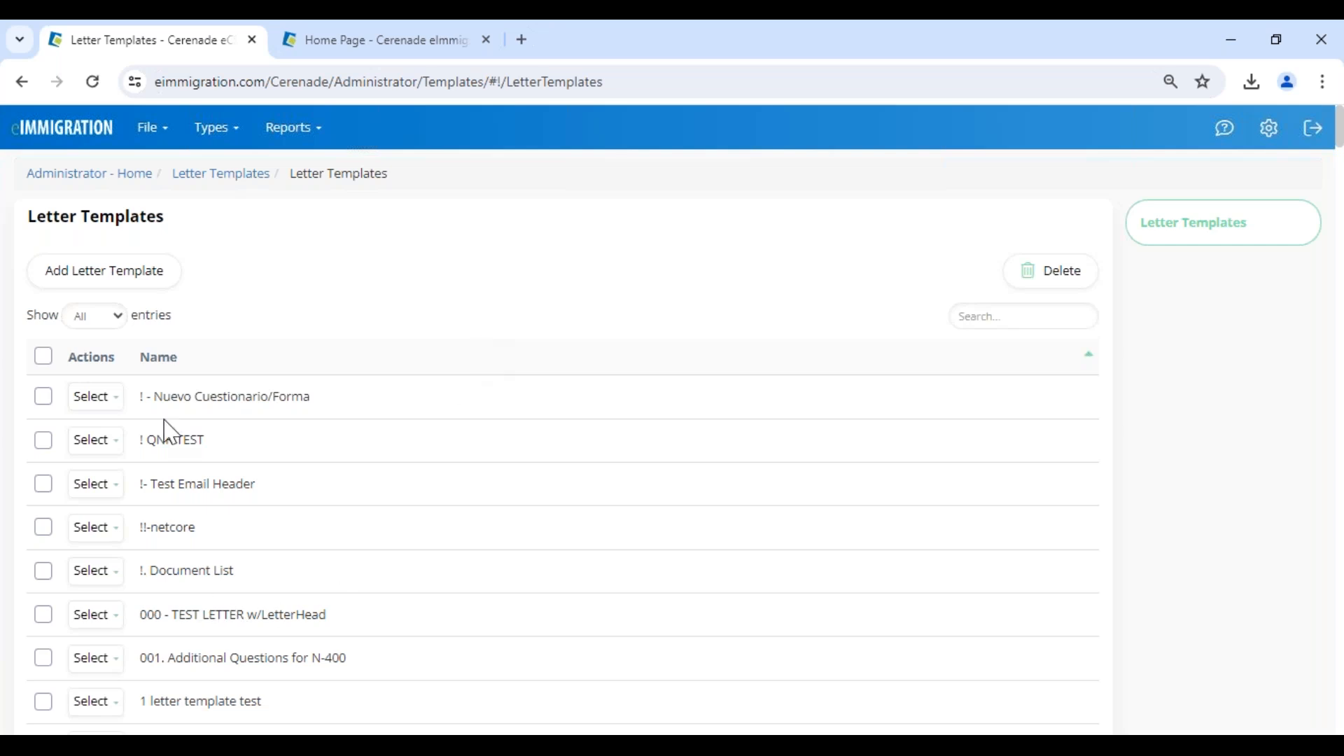
pyautogui.click(1015, 317)
pyautogui.write('reminder')
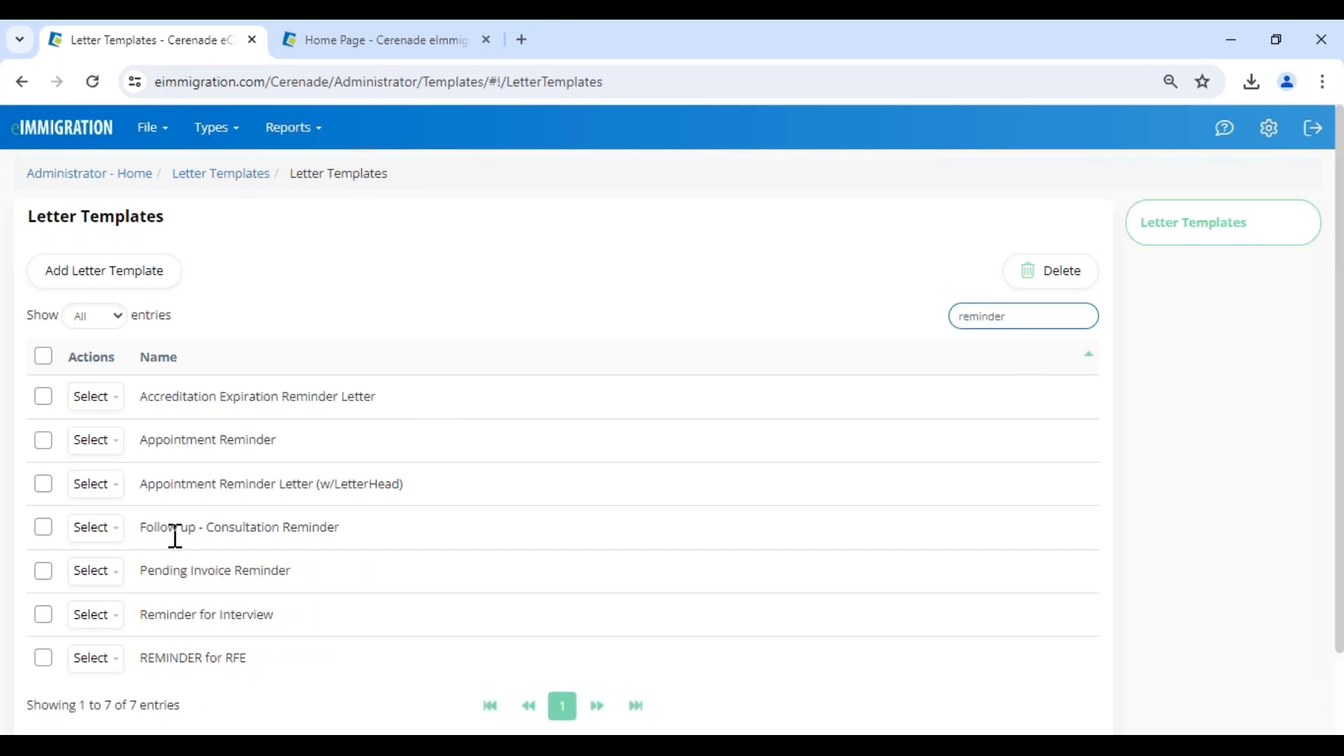
# Open the Appointment Reminder Letter (w/LetterHead) template for editing and locate the (Today's Date:) placeholder in its text.
pyautogui.moveTo(141, 448); pyautogui.dragTo(326, 459)
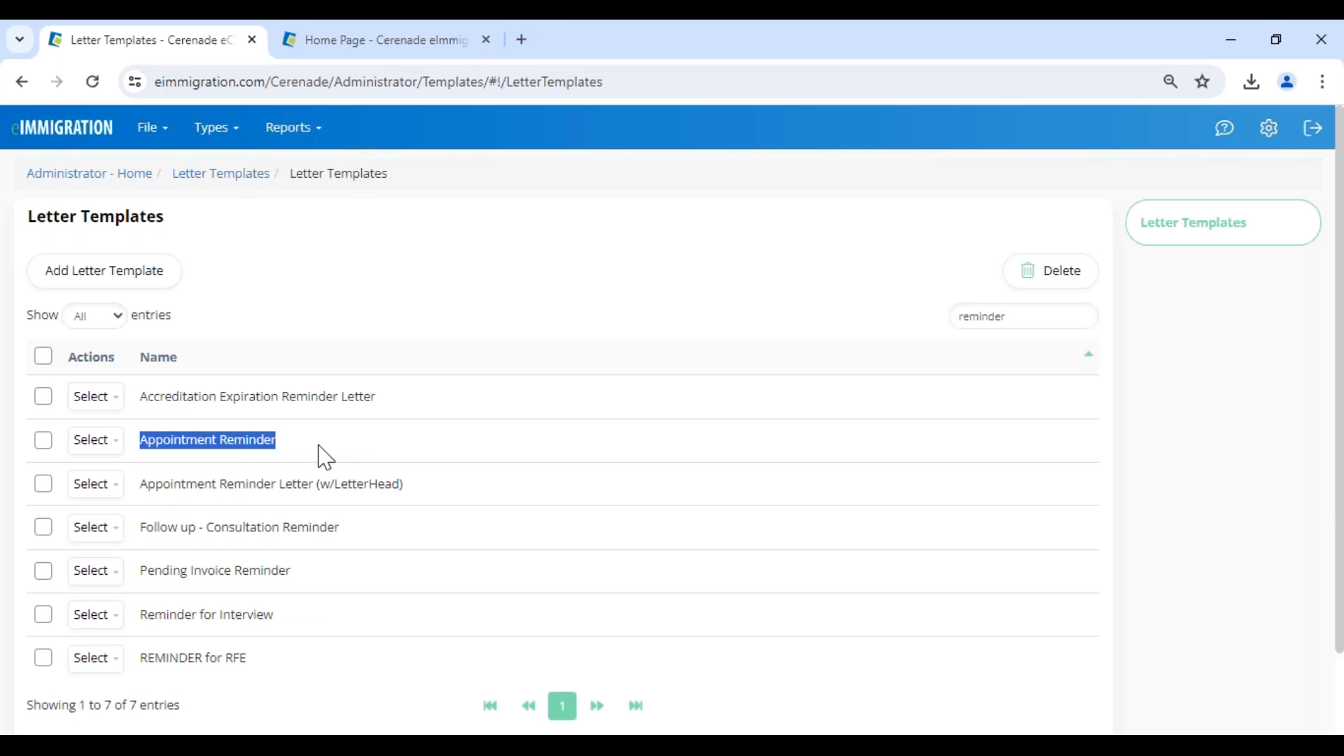
pyautogui.click(95, 484)
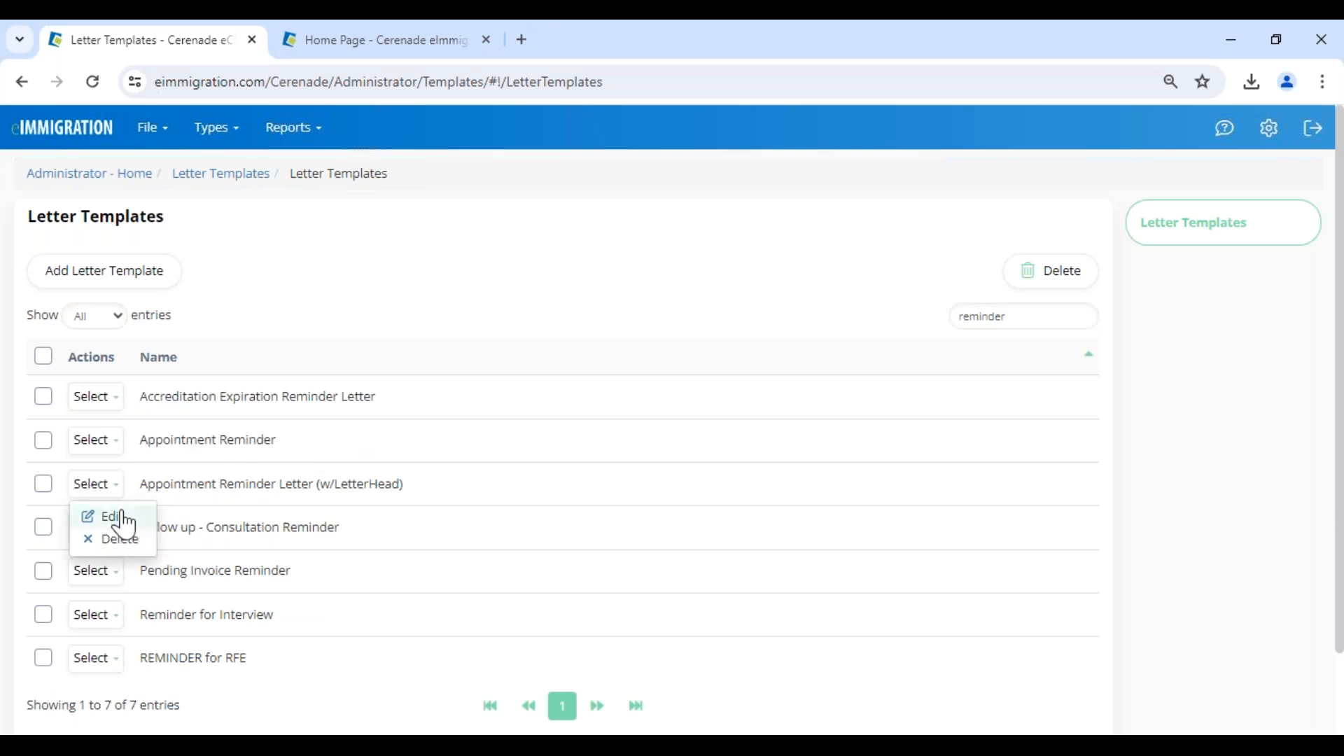
pyautogui.click(124, 521)
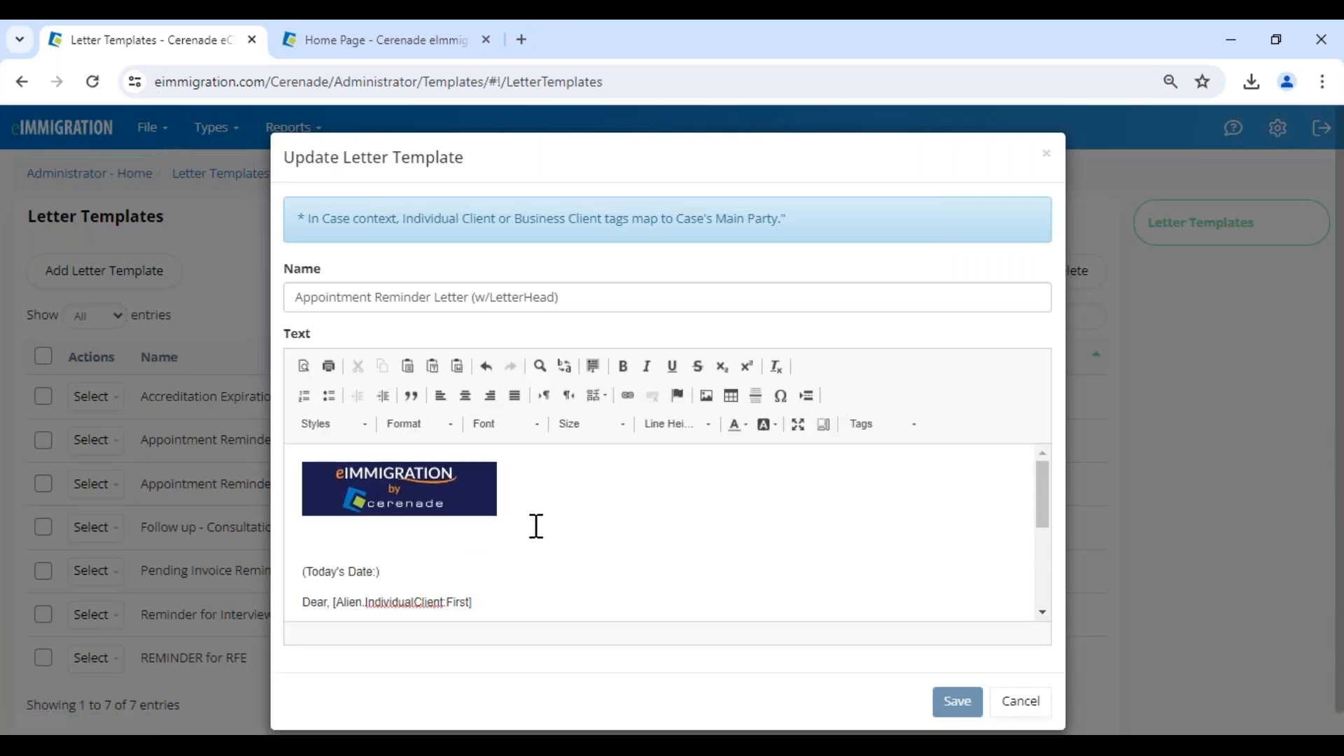
pyautogui.scroll(-2, 537, 586)
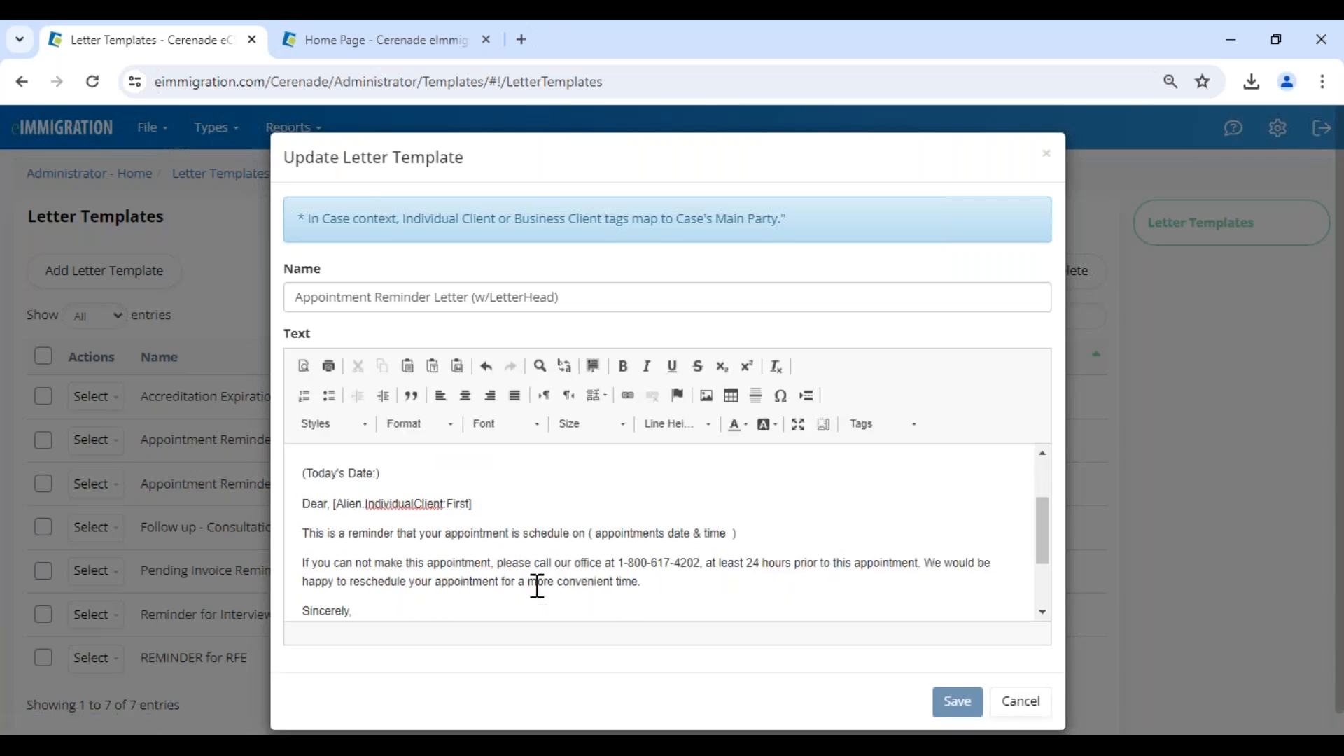
pyautogui.moveTo(387, 471); pyautogui.dragTo(301, 489)
pyautogui.click(302, 485)
pyautogui.click(332, 482)
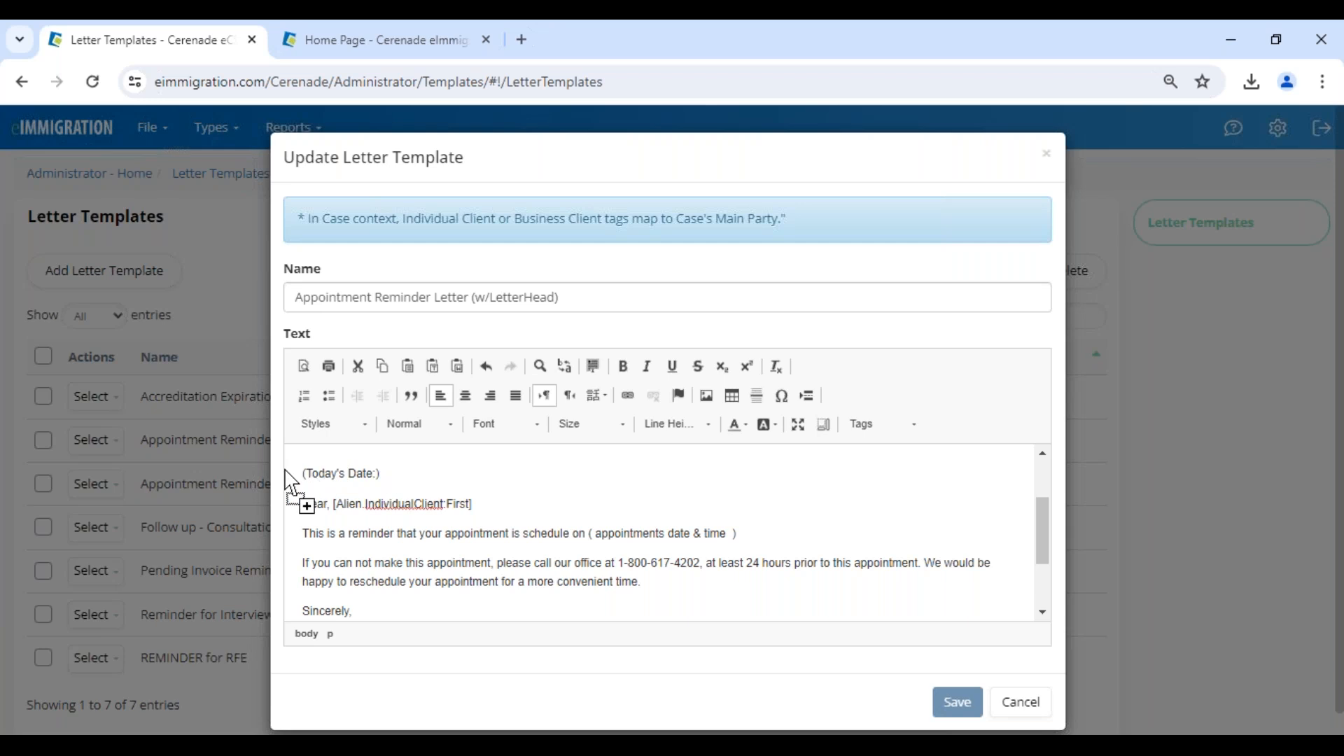
# On the main home page, open the Tag Helper and copy the Current Date tag from the Other category.
pyautogui.click(346, 43)
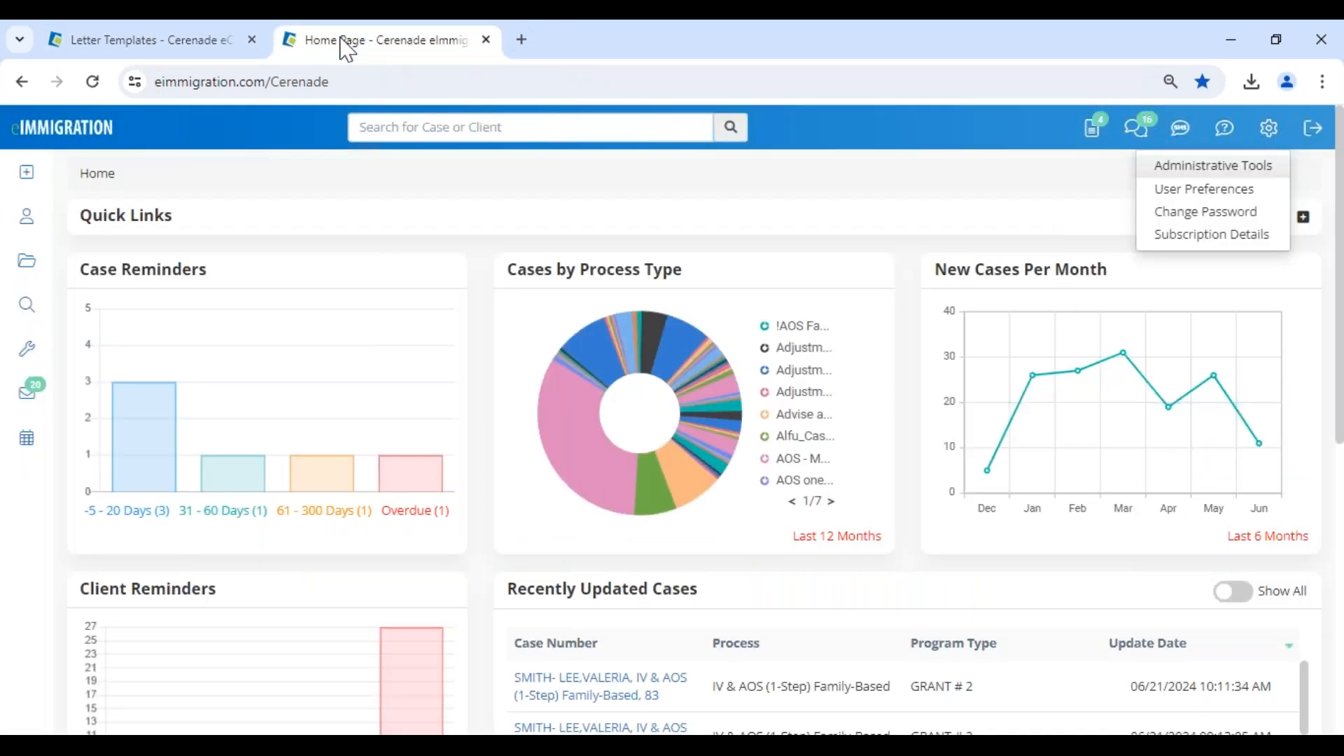
pyautogui.click(20, 360)
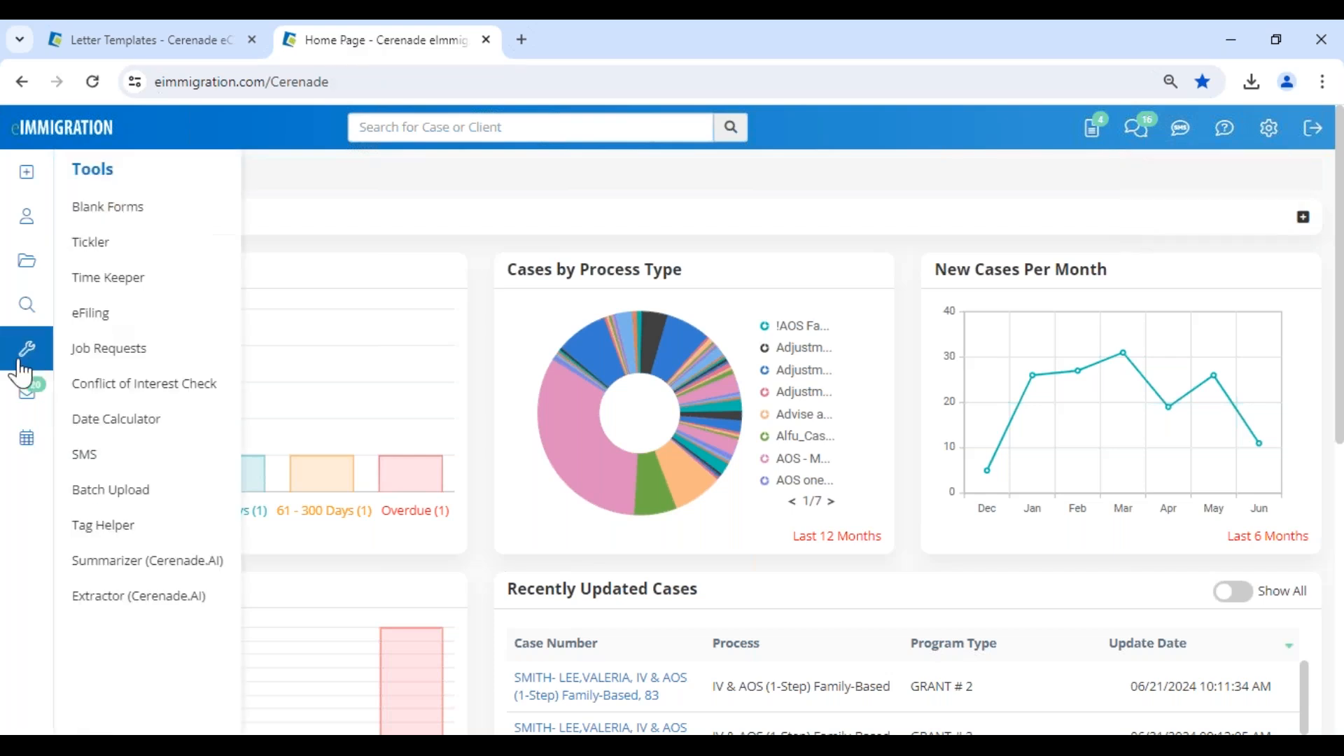
pyautogui.click(134, 538)
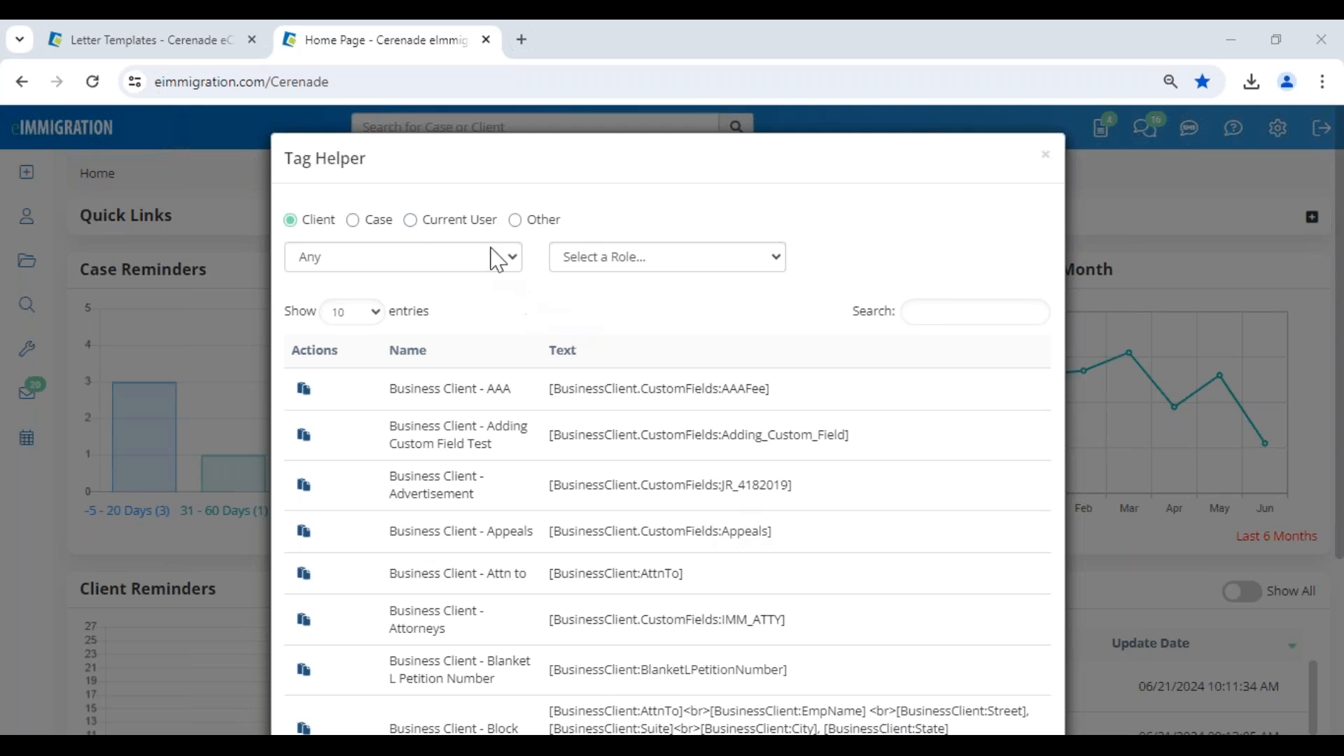
pyautogui.click(473, 225)
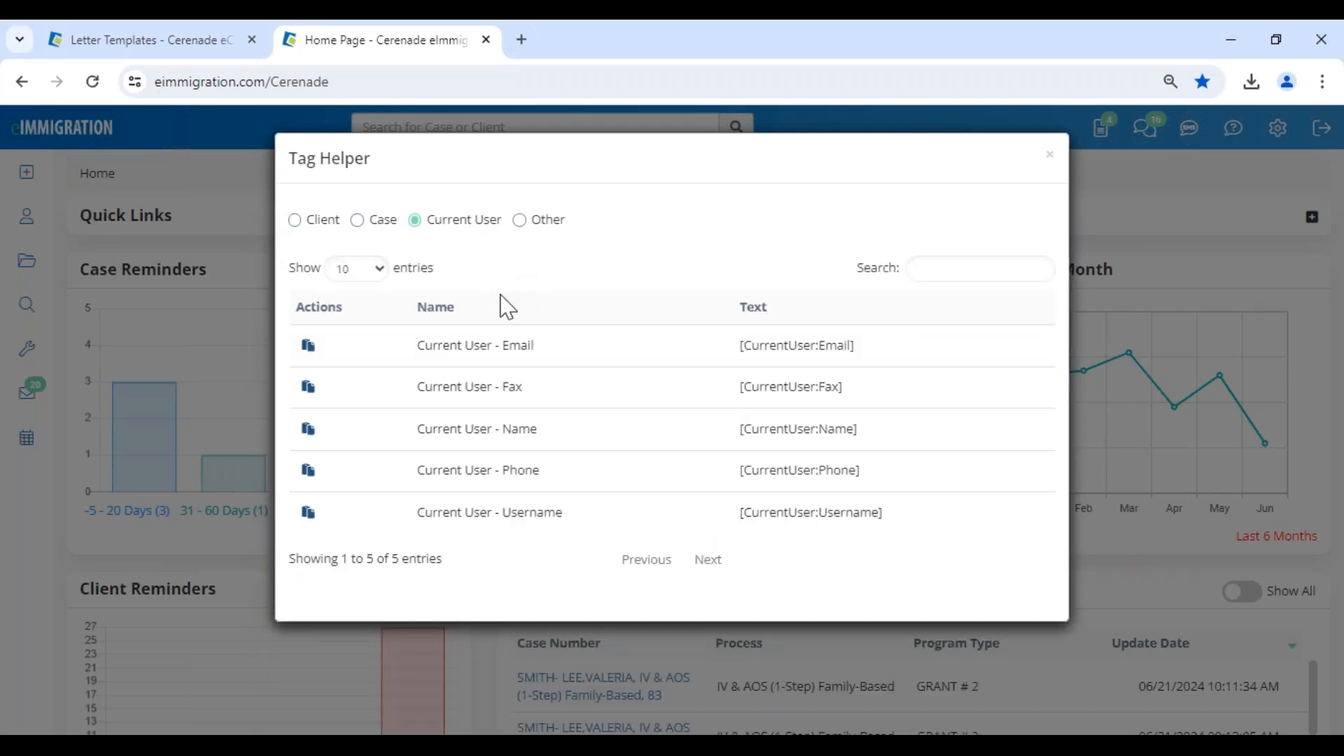
pyautogui.click(537, 223)
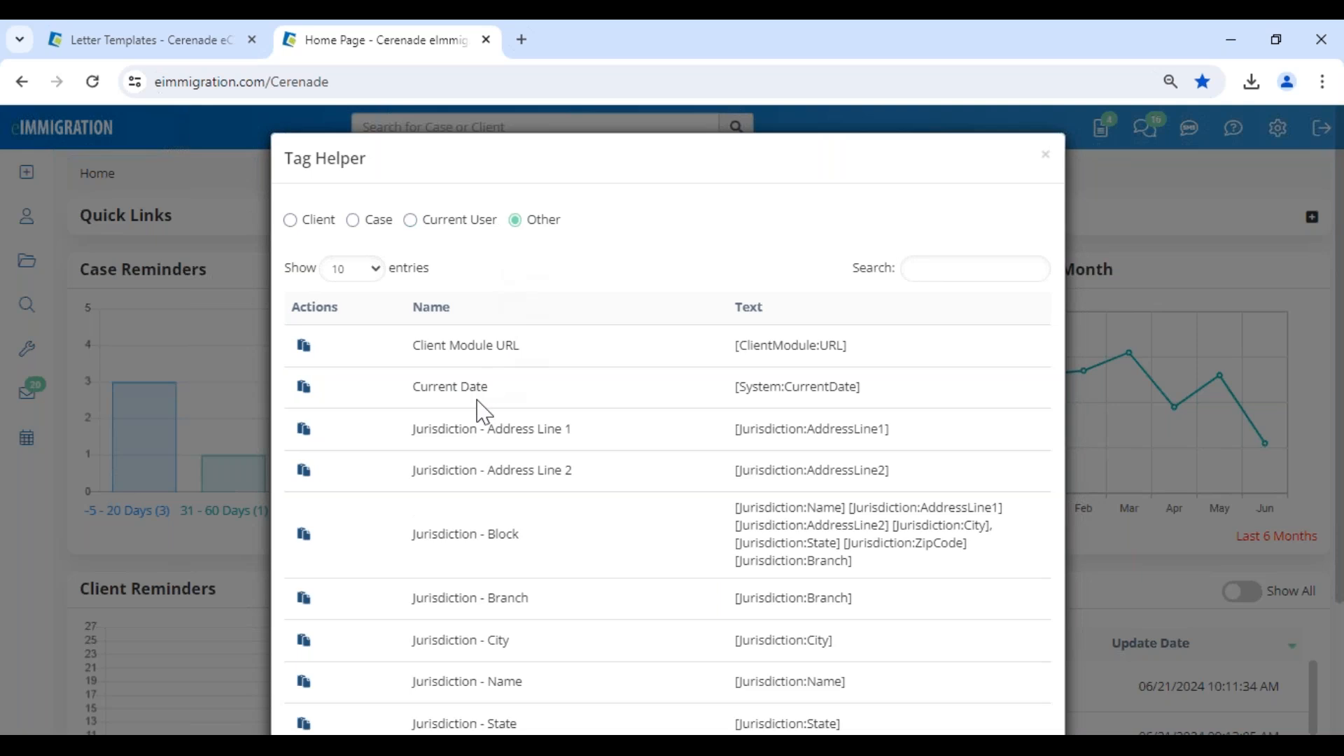
pyautogui.moveTo(498, 395); pyautogui.dragTo(413, 389)
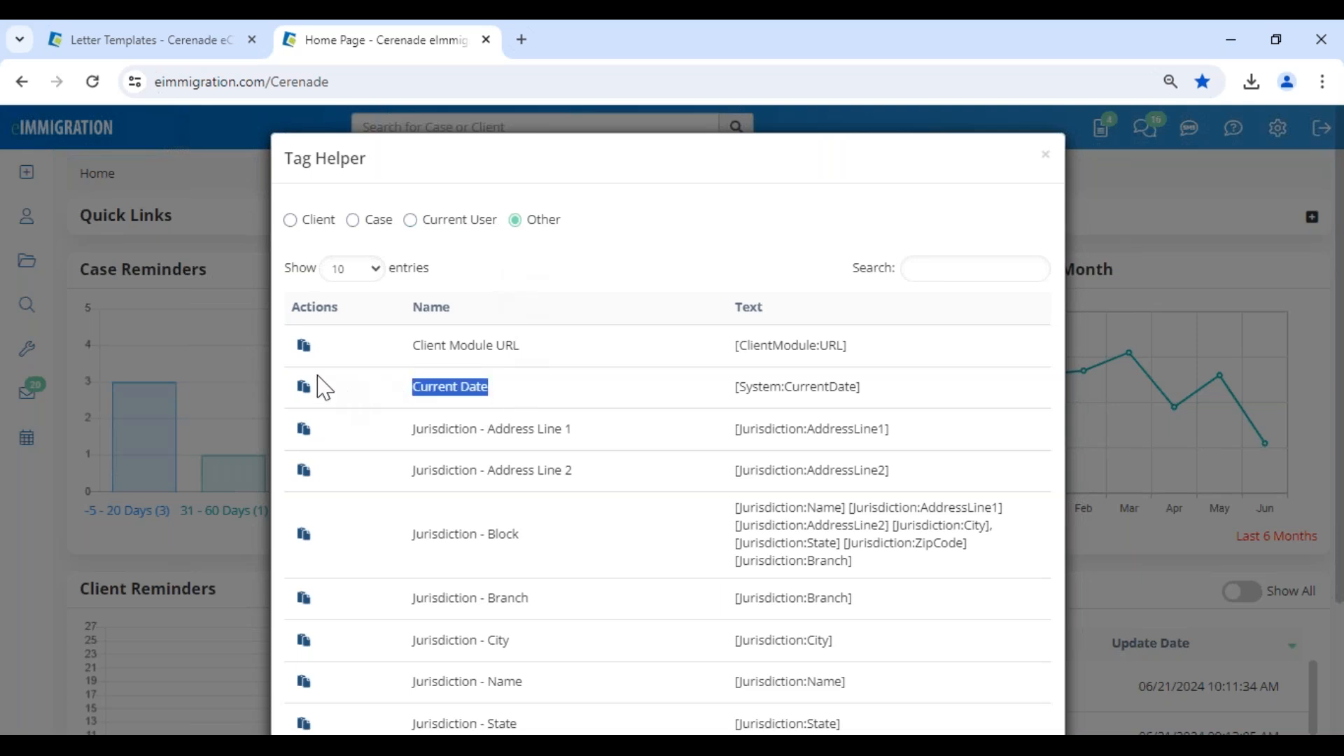
pyautogui.click(303, 386)
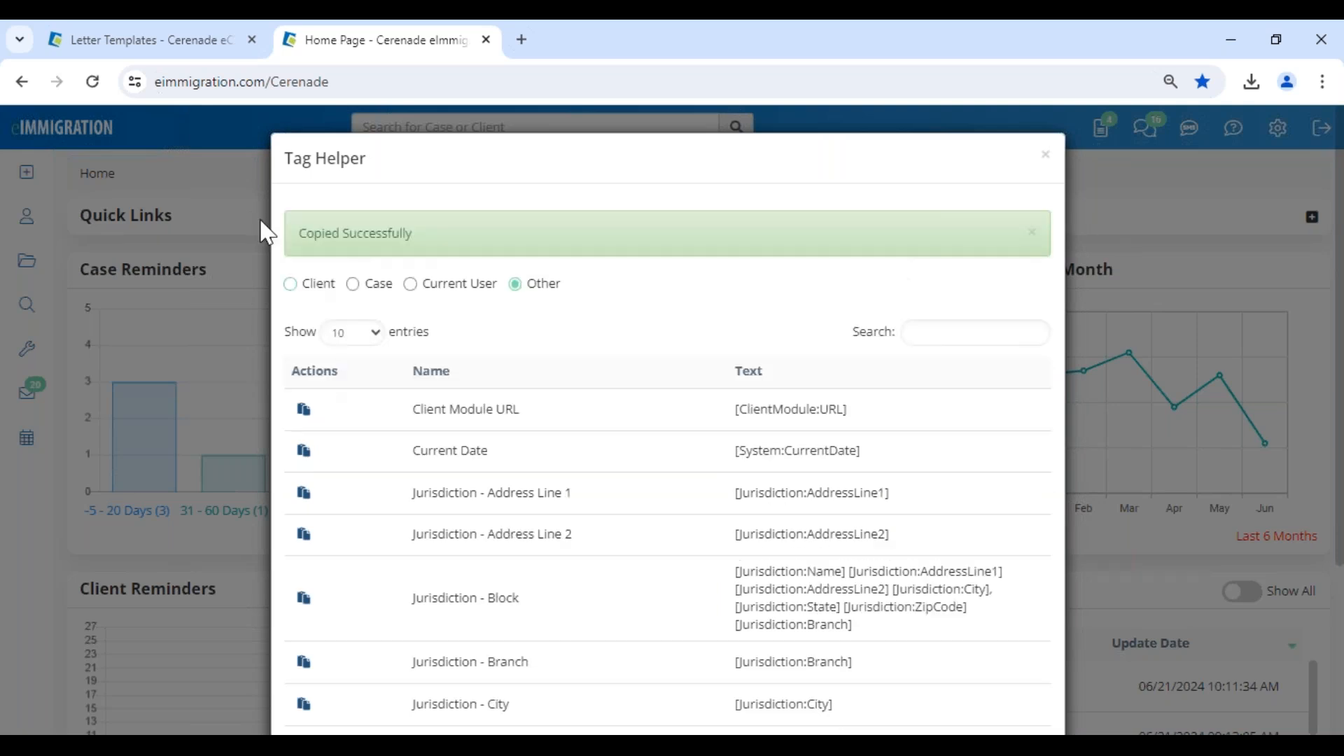
# Replace the (Today's Date:) placeholder in the letter template with the [System:CurrentDate] tag, then close the template without saving.
pyautogui.click(171, 43)
pyautogui.moveTo(393, 474); pyautogui.dragTo(282, 475)
pyautogui.hotkey('ctrl', 'v')
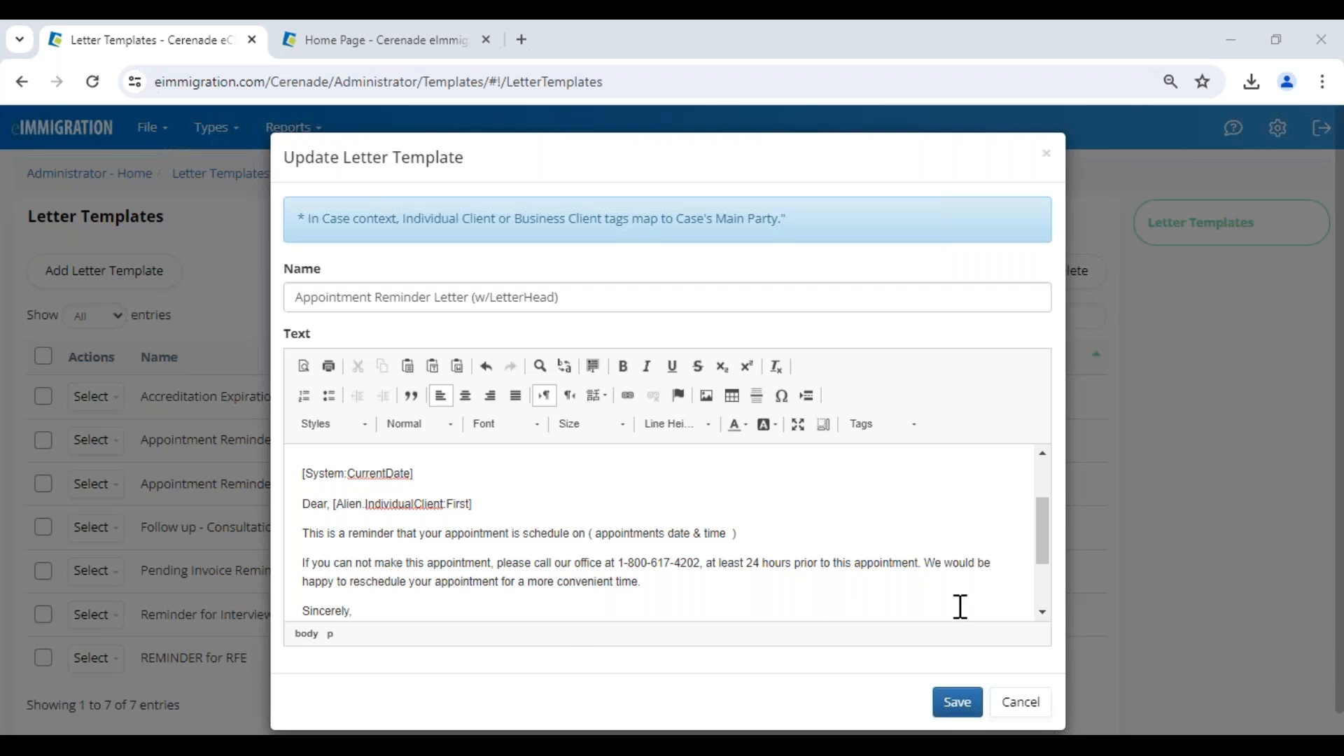
pyautogui.click(1019, 703)
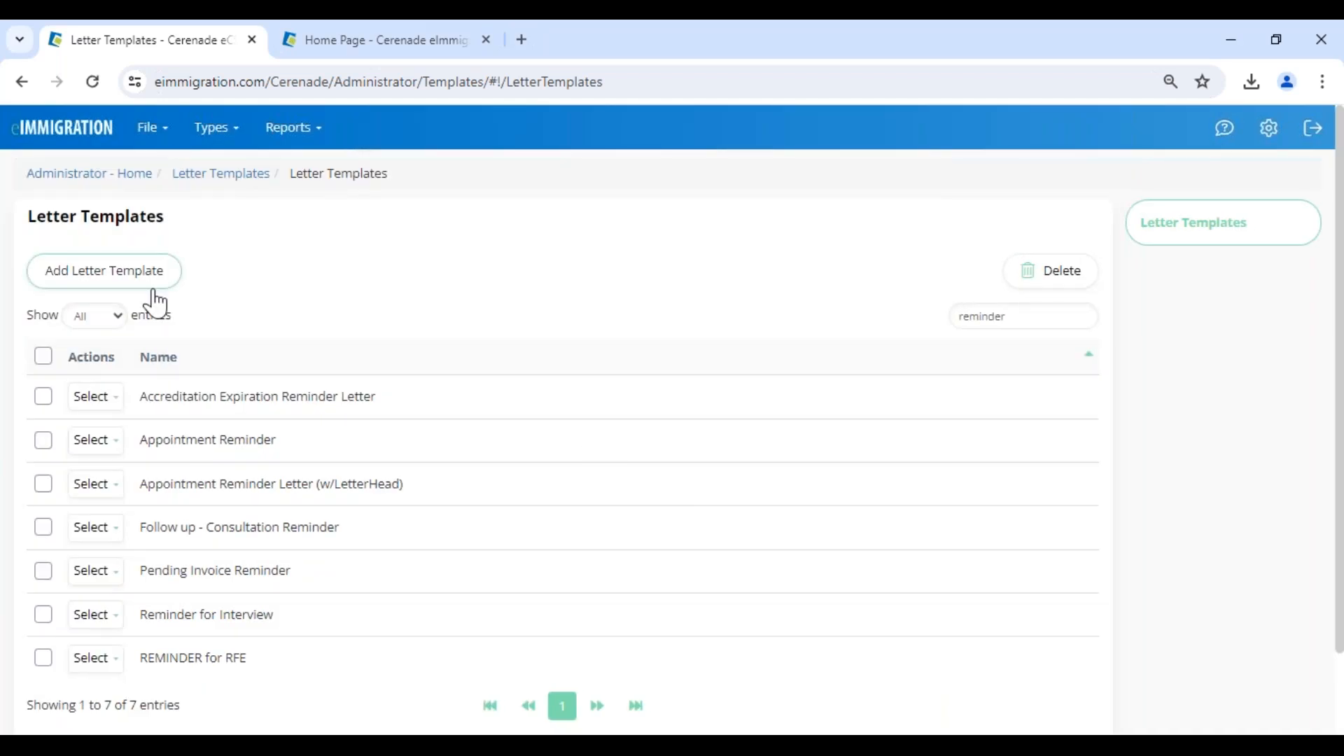
# Go back to the Administrator home page, then close the Tag Helper on the main home page.
pyautogui.click(86, 176)
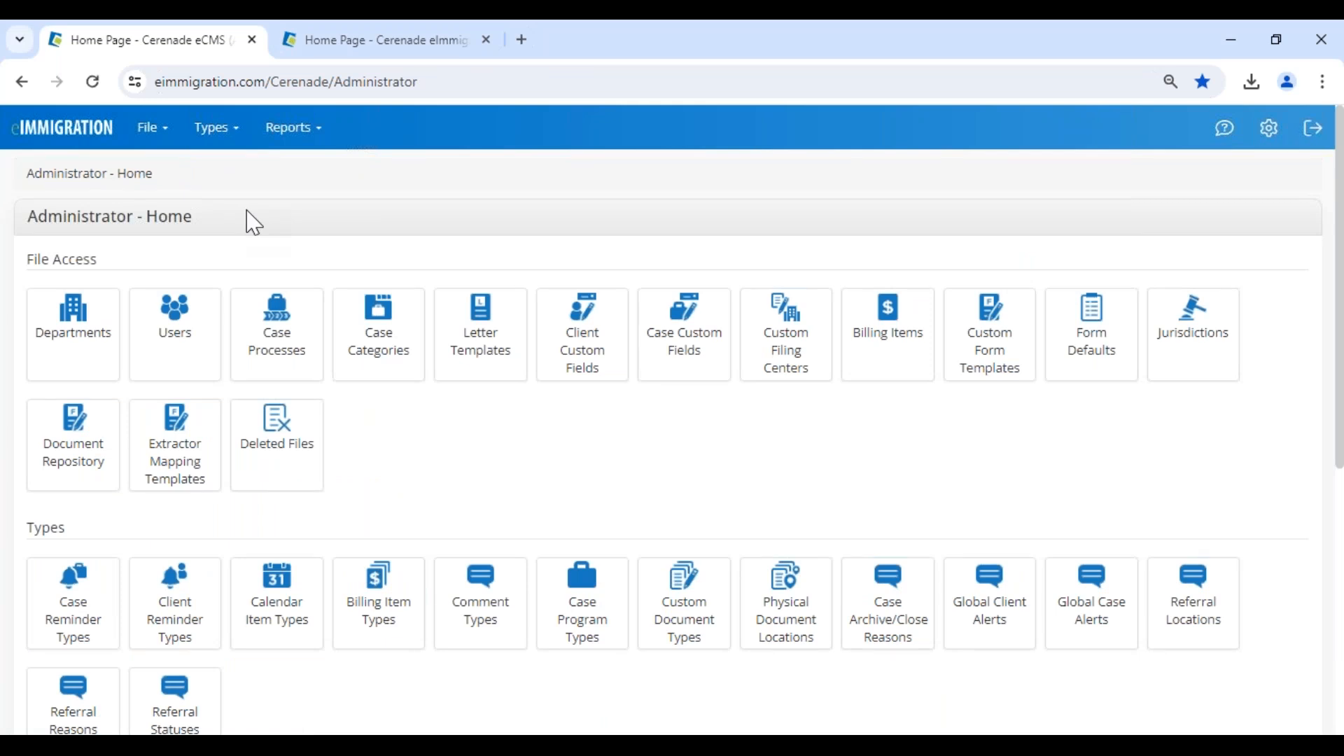
pyautogui.moveTo(29, 220); pyautogui.dragTo(221, 231)
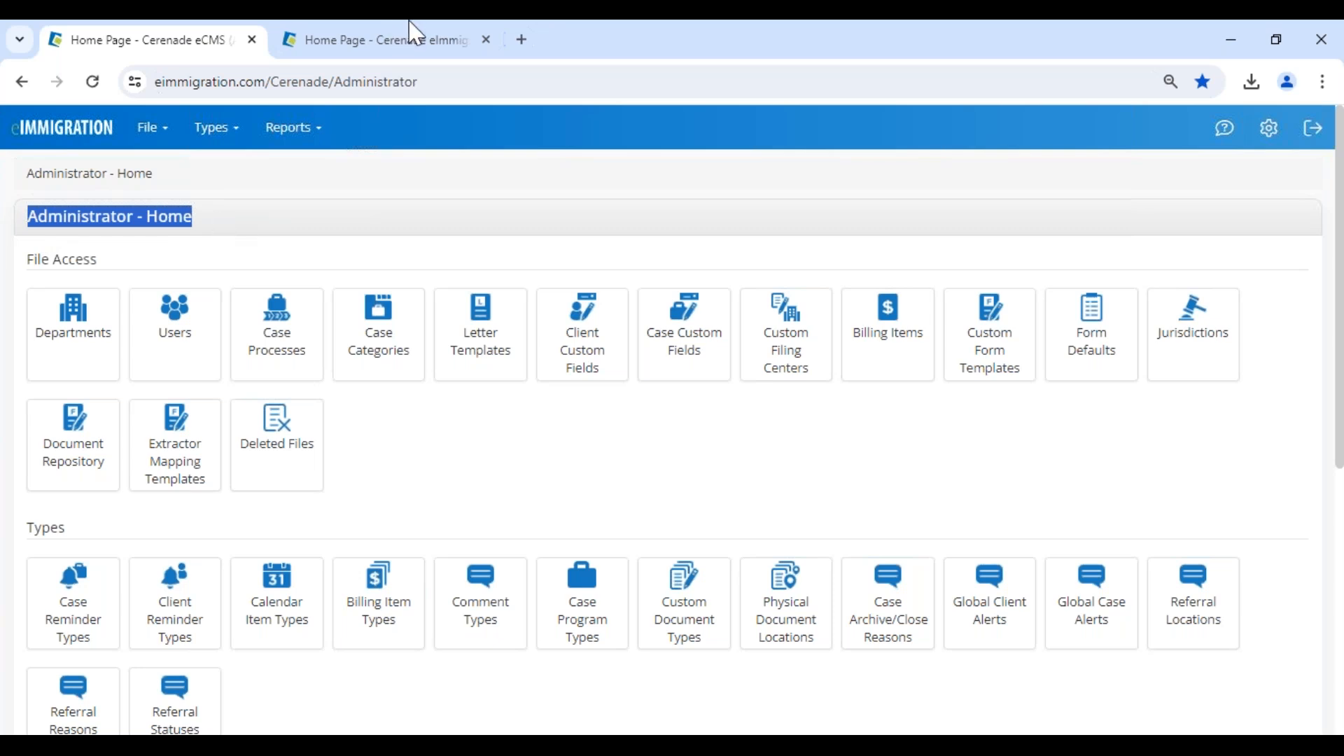
pyautogui.click(423, 40)
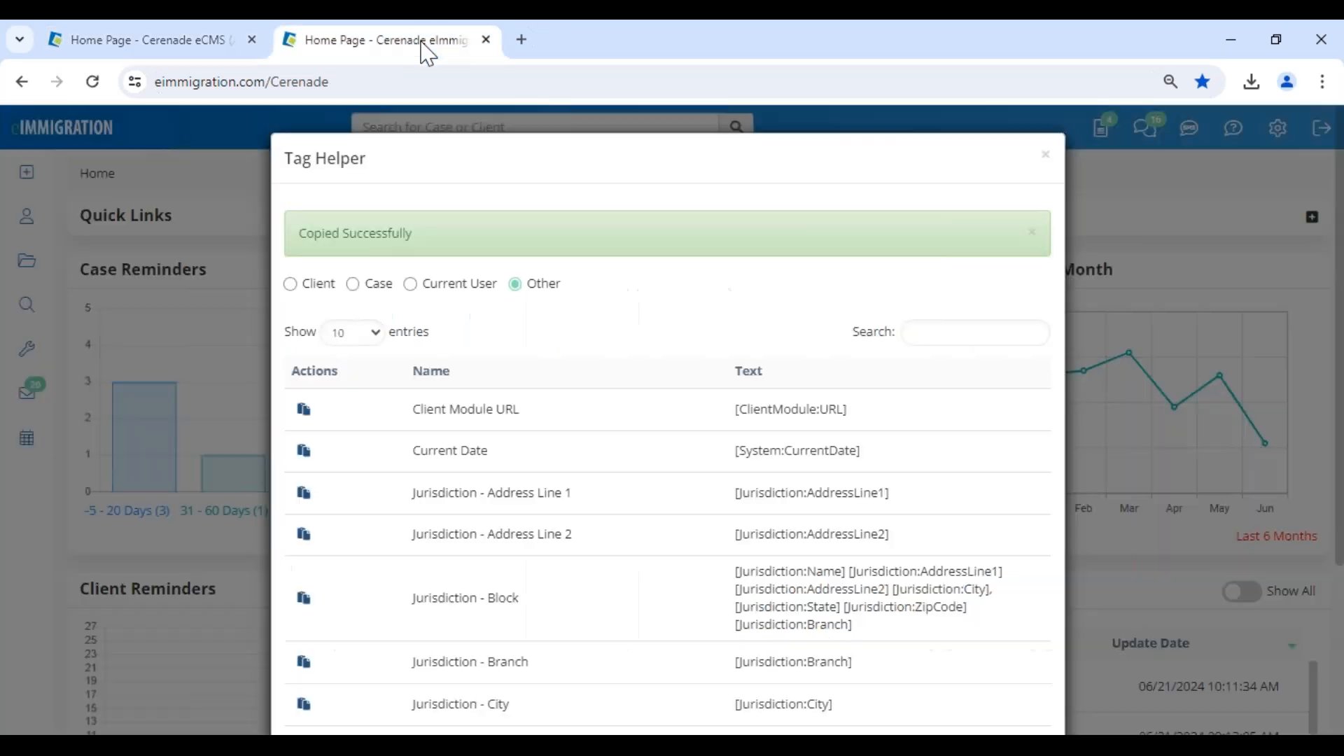
pyautogui.click(1045, 155)
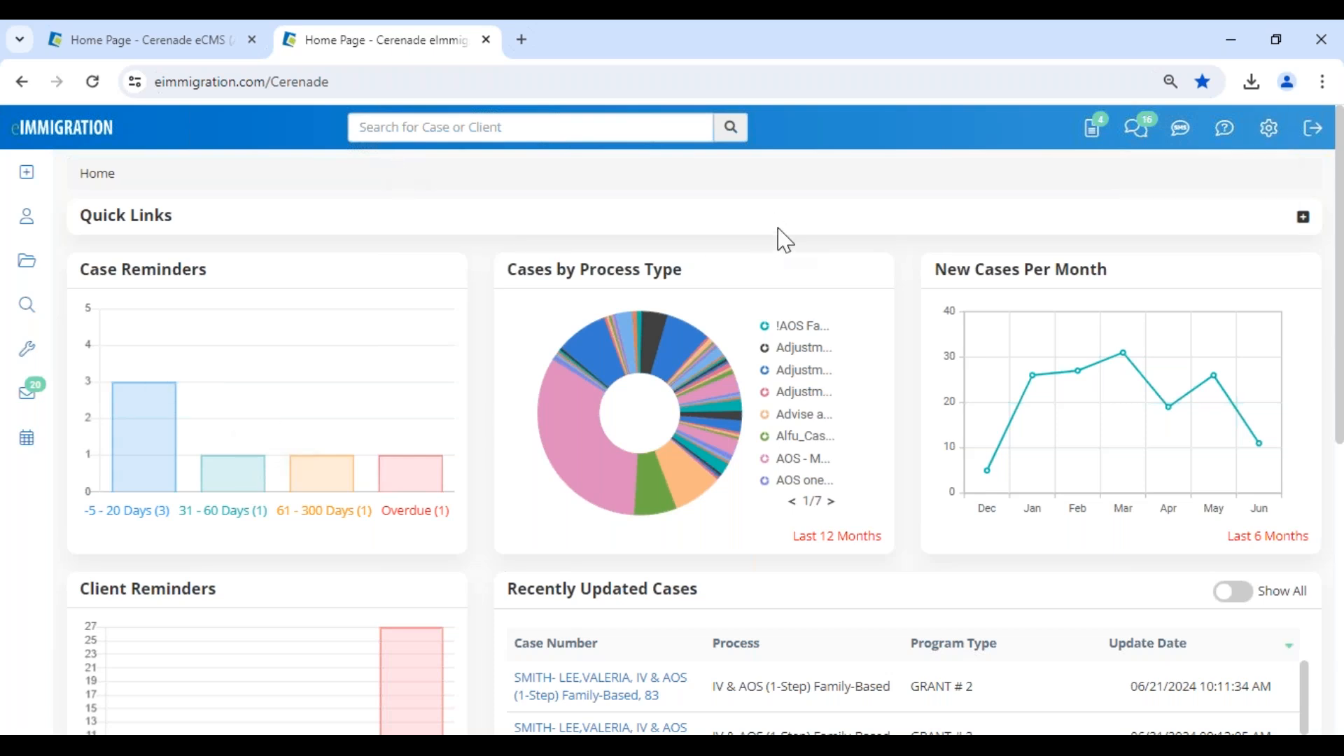
# Find the Administrative Tools link with its option to open in a new tab, then view the Administrator home page already open.
pyautogui.moveTo(1270, 130)
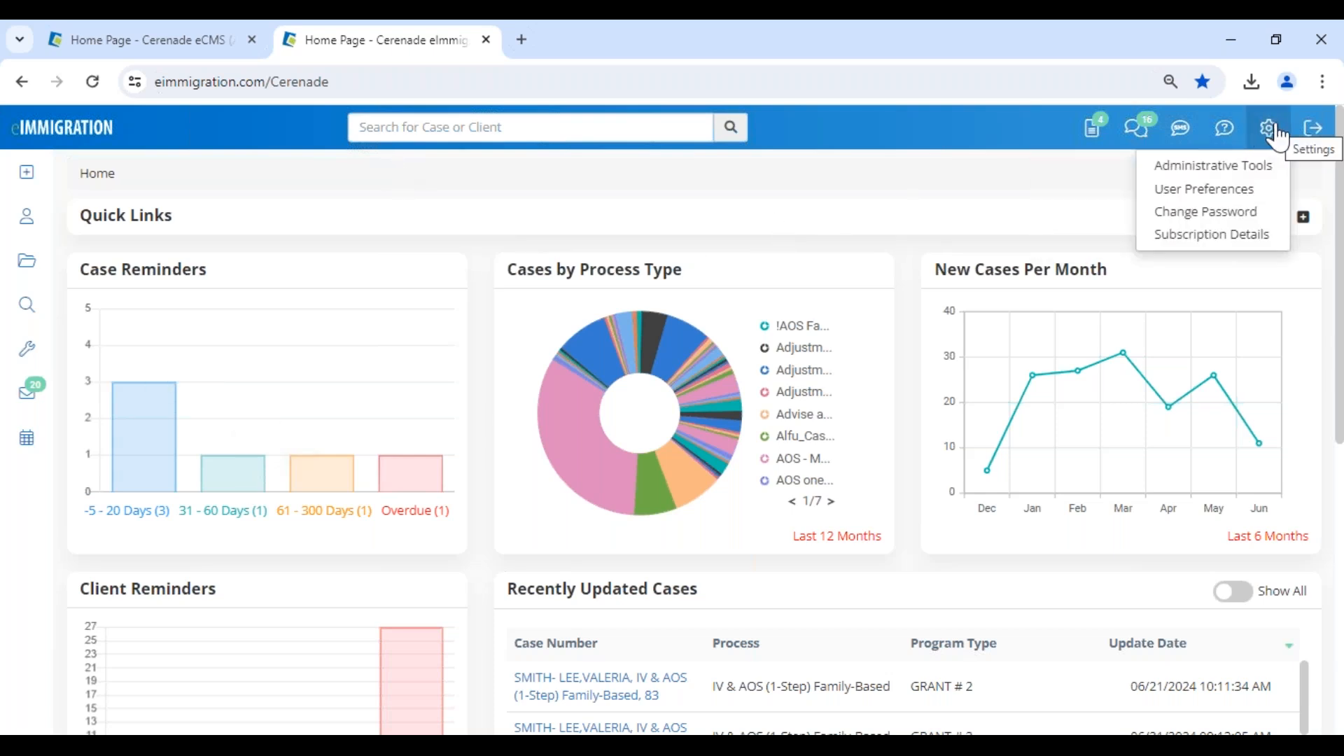
pyautogui.rightClick(1247, 172)
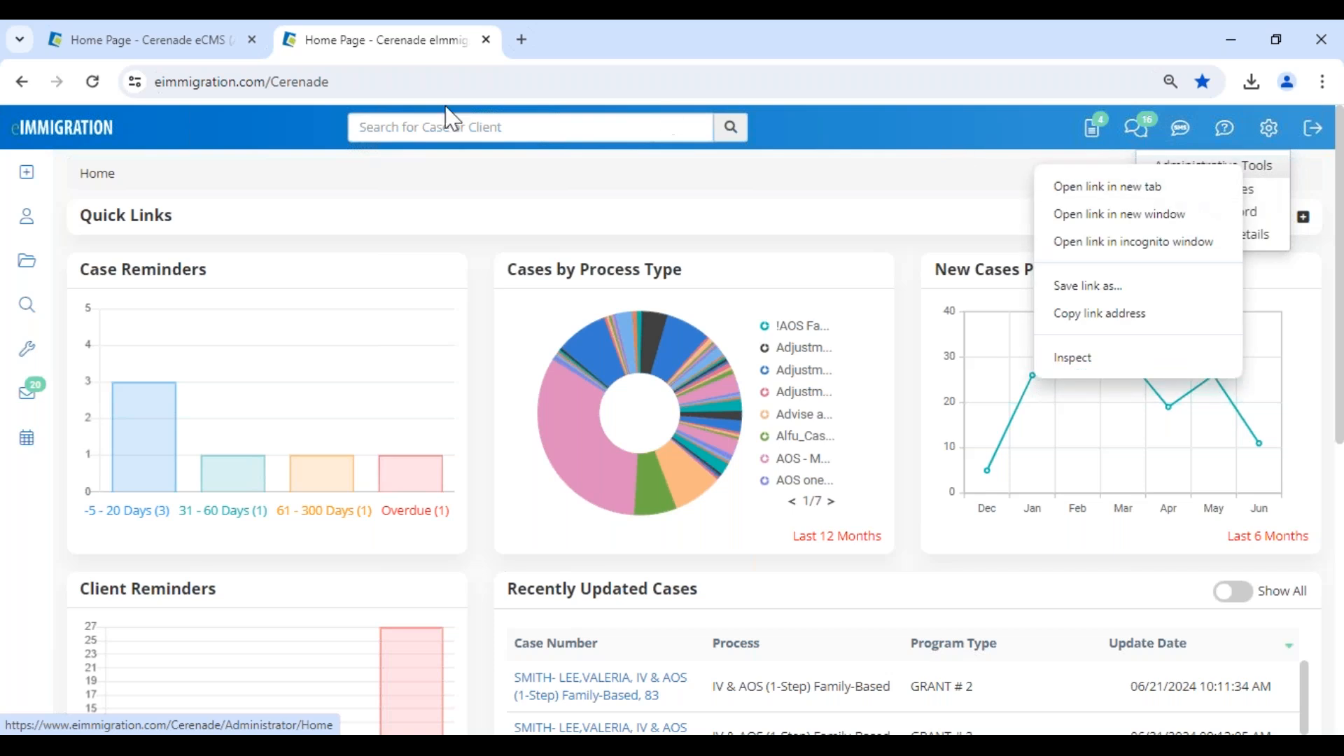
pyautogui.click(171, 49)
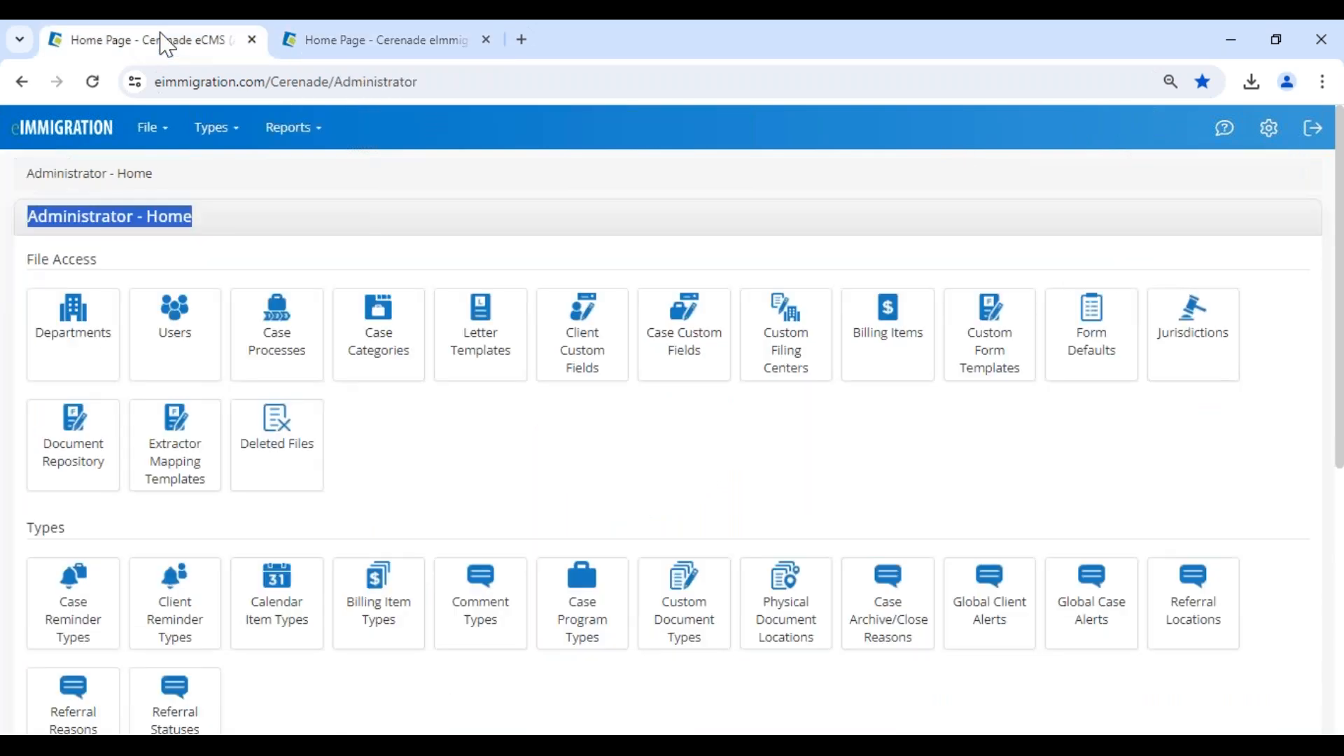
pyautogui.click(546, 237)
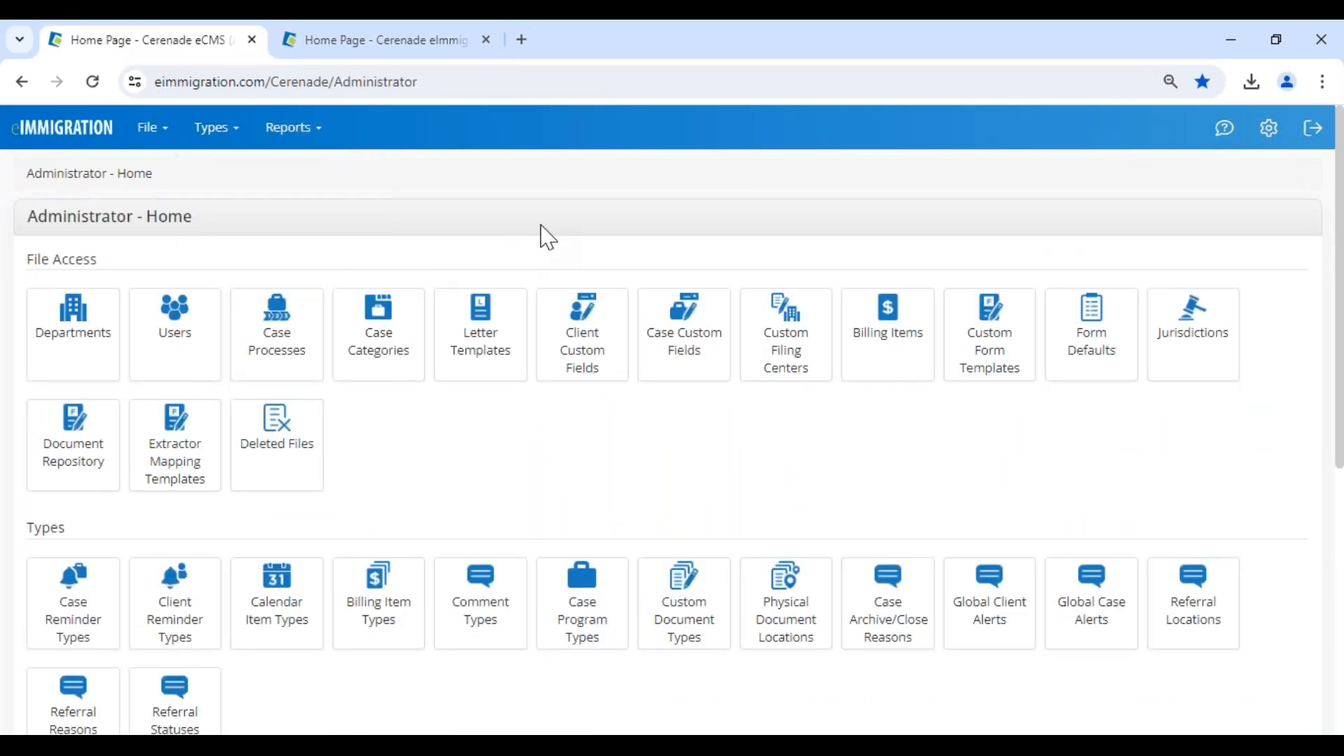
# Open the letter templates list from the Administrator home page and filter it by "reminder".
pyautogui.click(485, 358)
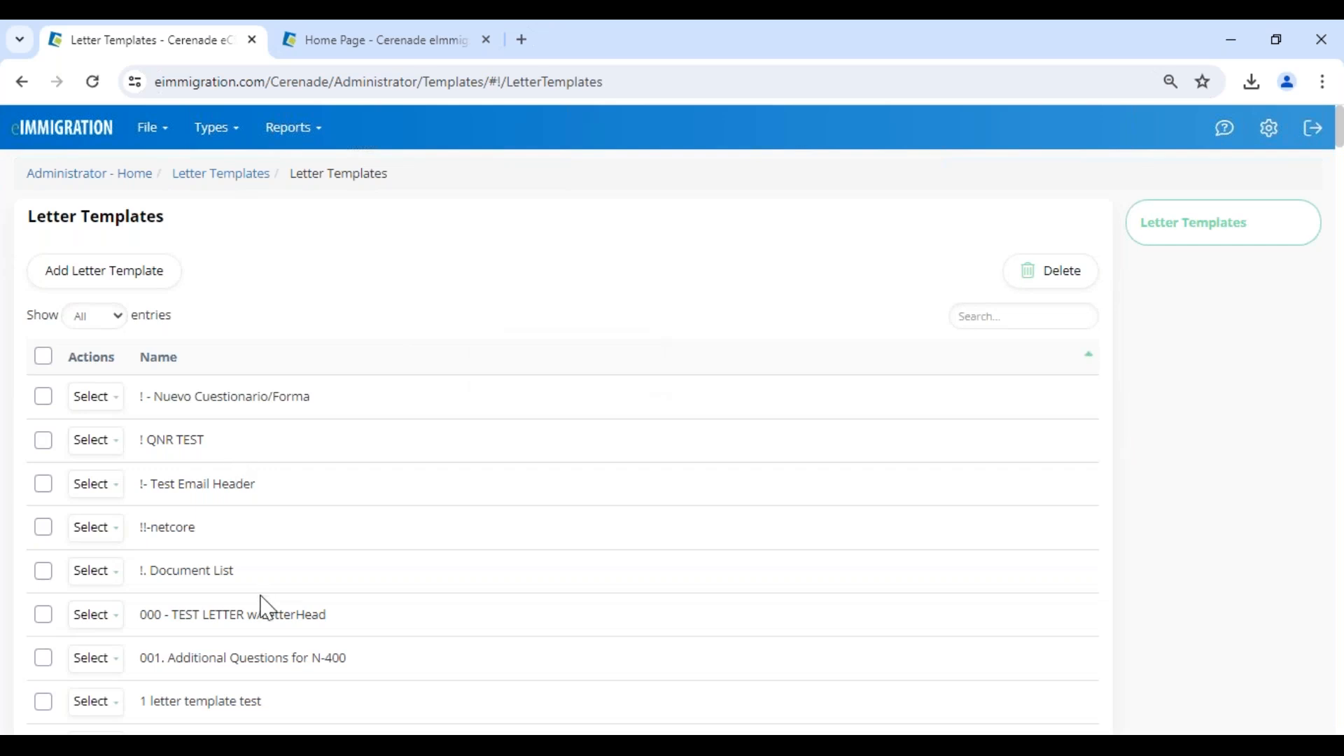
pyautogui.click(983, 313)
pyautogui.write('reminder')
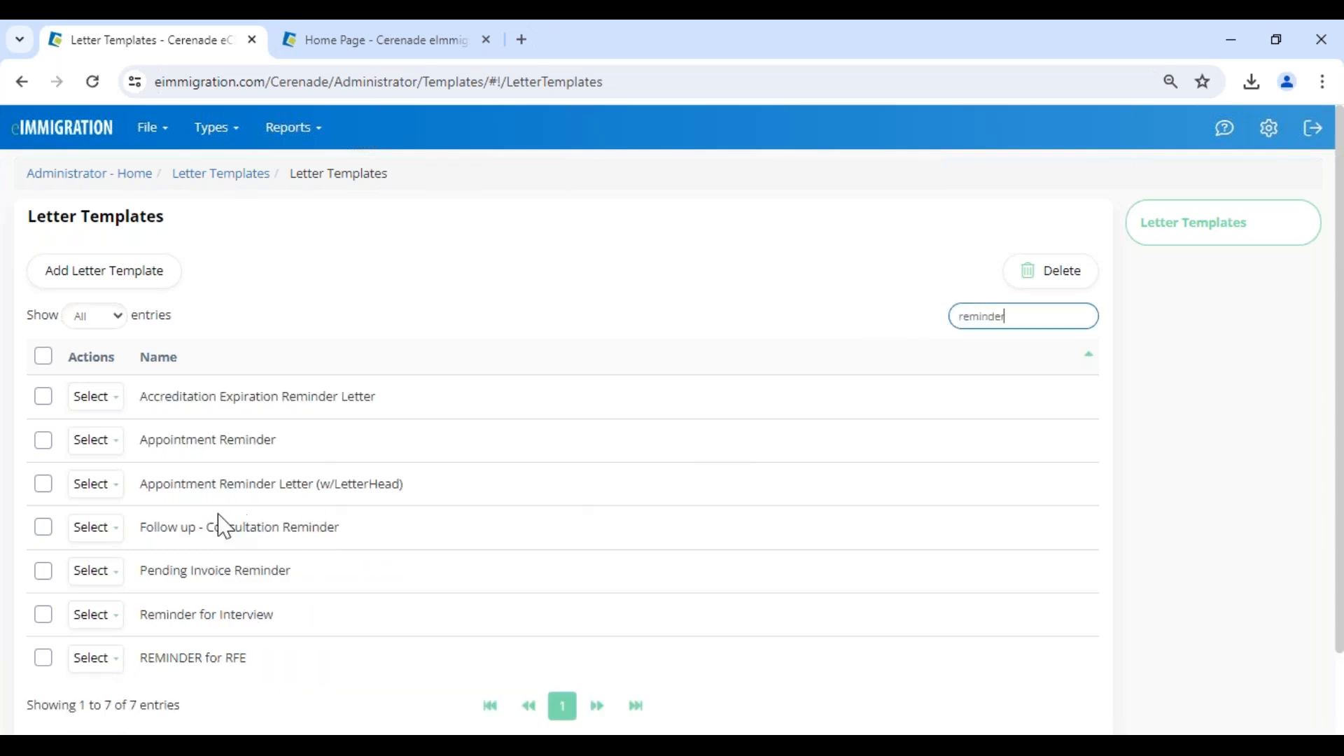
# Open the Appointment Reminder Letter (w/LetterHead) template for editing and center its logo image.
pyautogui.click(96, 488)
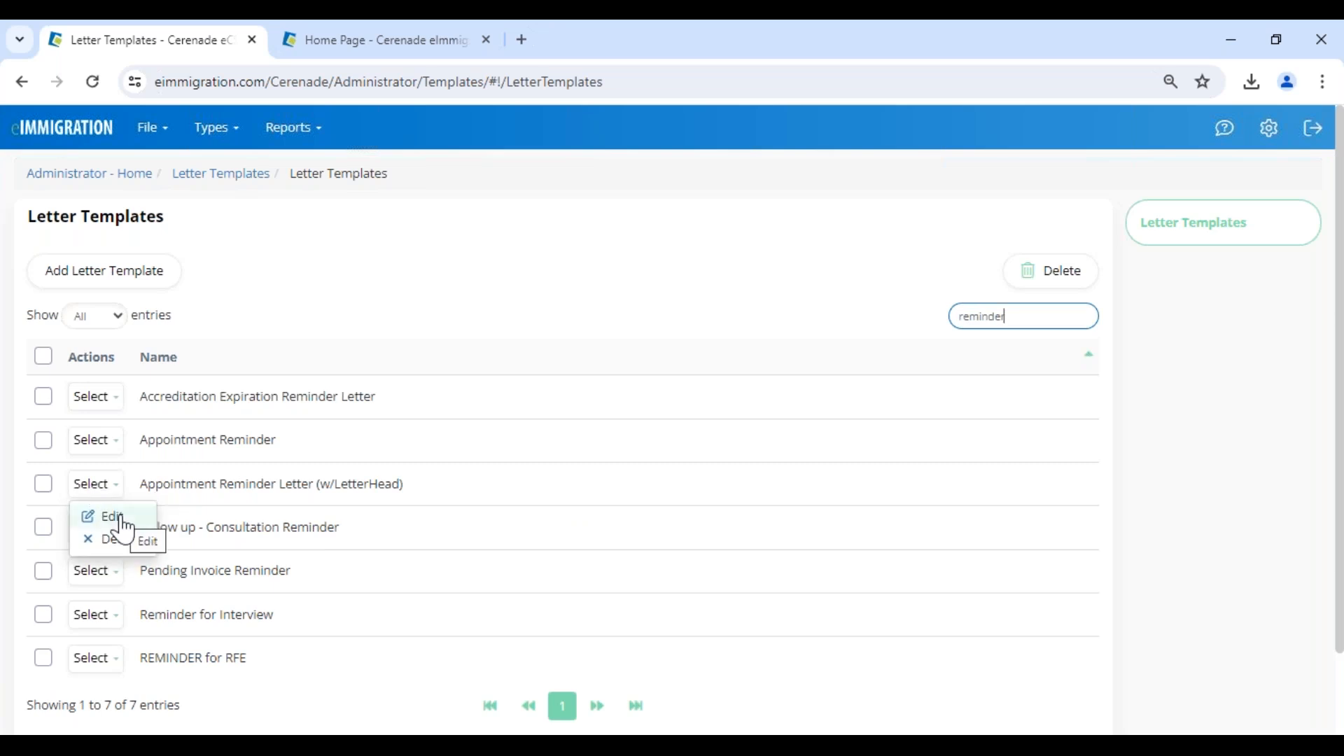
pyautogui.click(122, 520)
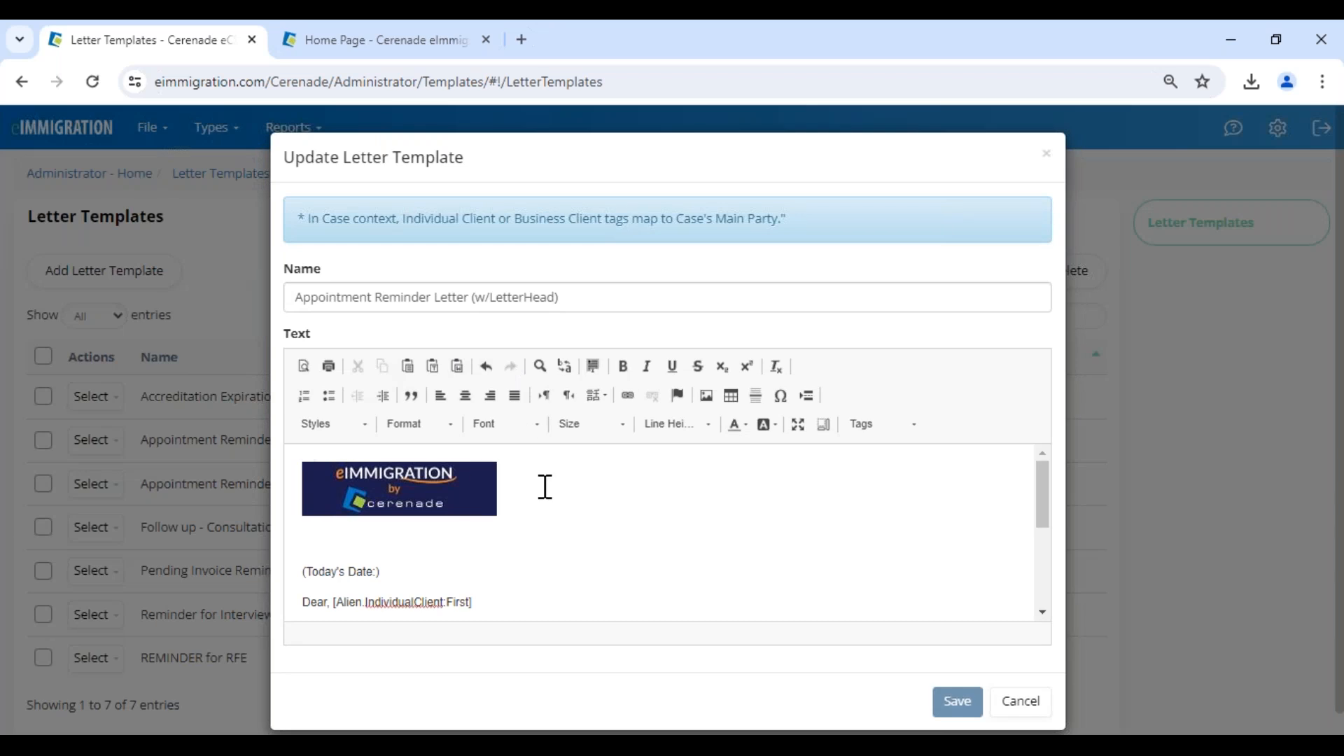
pyautogui.click(406, 490)
pyautogui.click(467, 396)
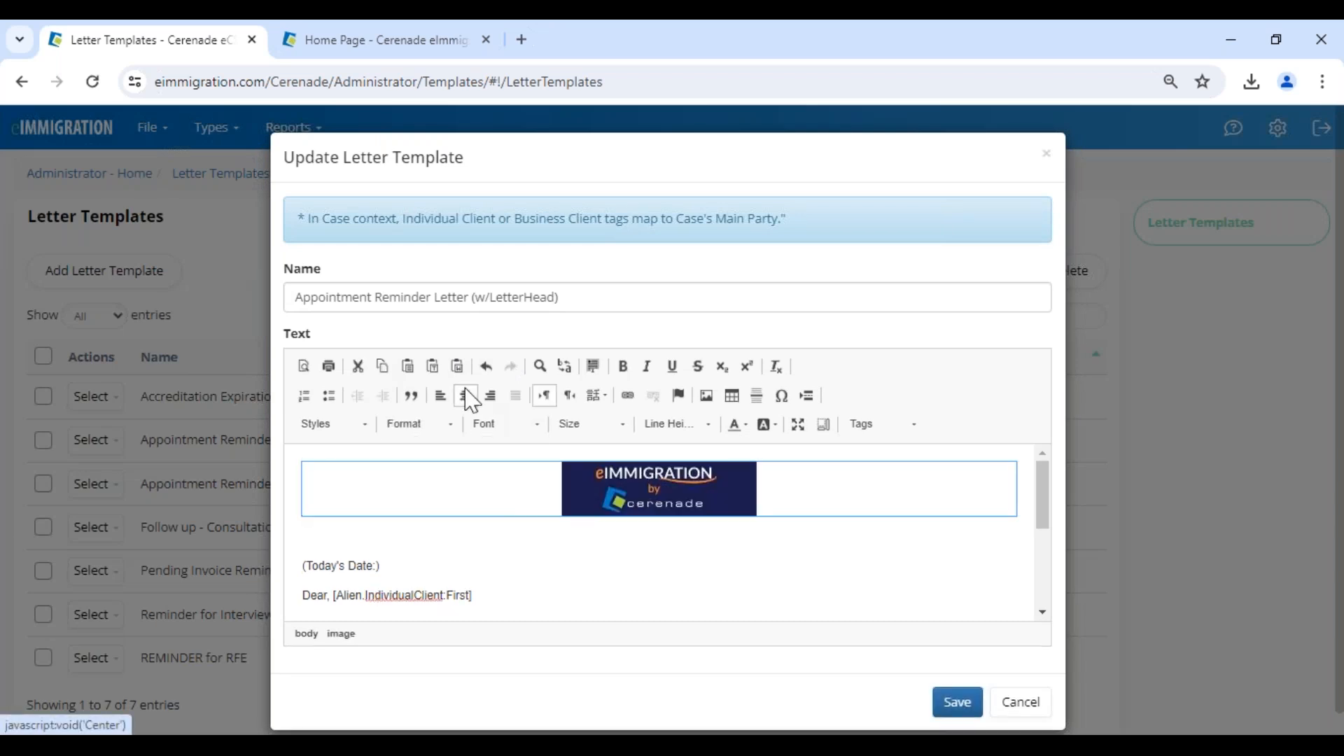
# Select the template's (Today's Date:) placeholder and copy the Current Date tag from the Other category of the main site's Tag Helper.
pyautogui.click(393, 567)
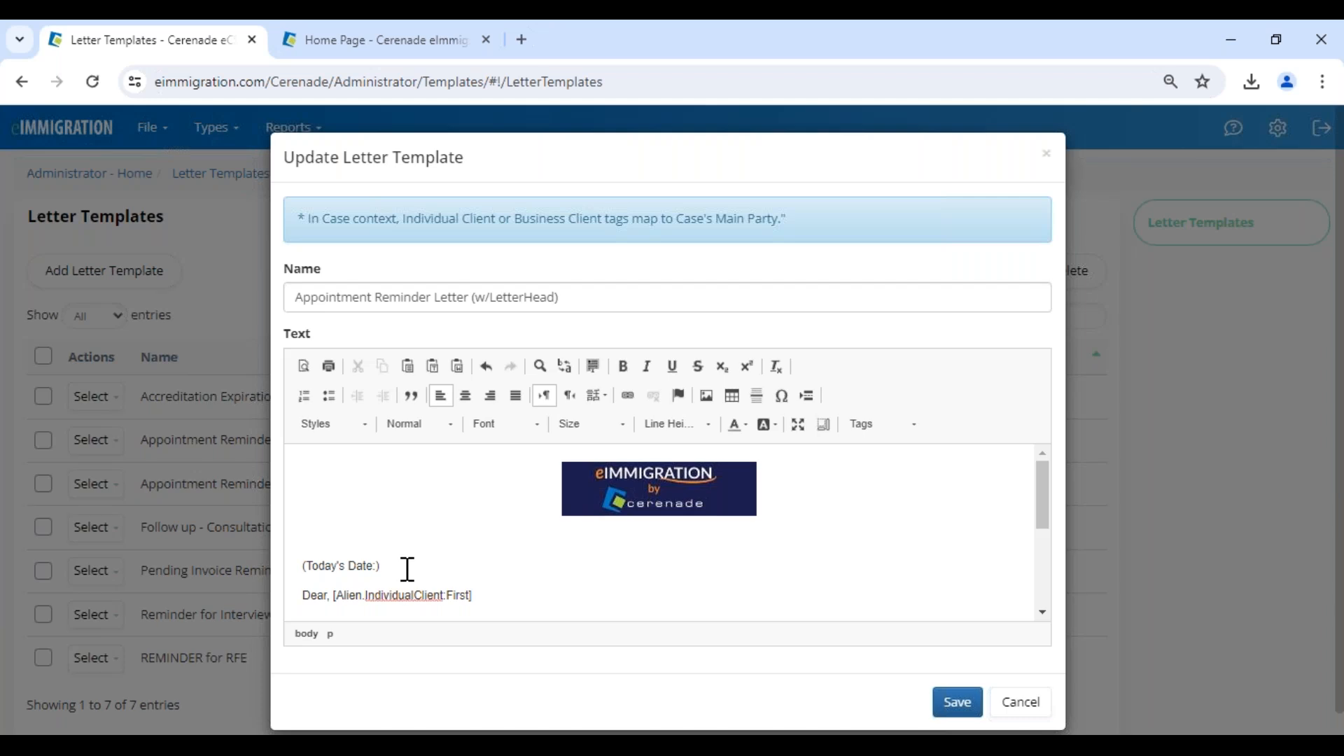
pyautogui.moveTo(394, 569); pyautogui.dragTo(286, 568)
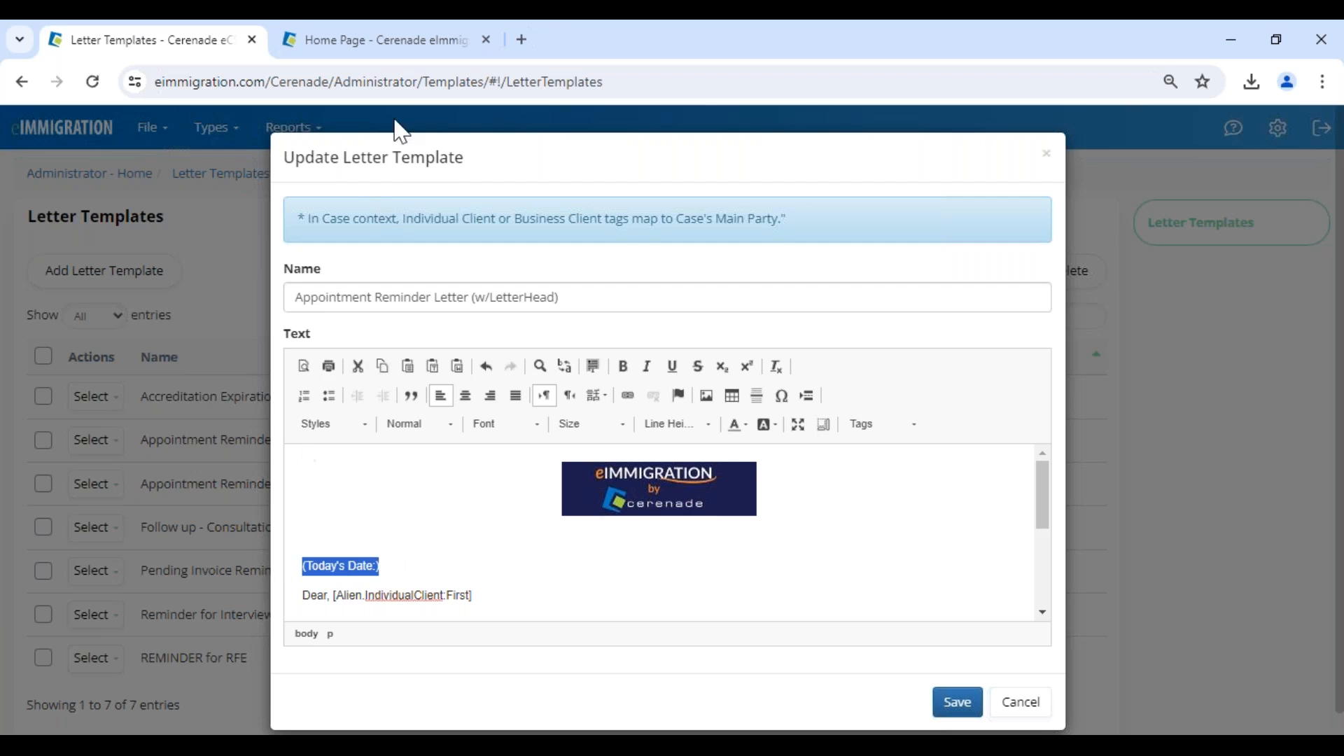
pyautogui.click(416, 53)
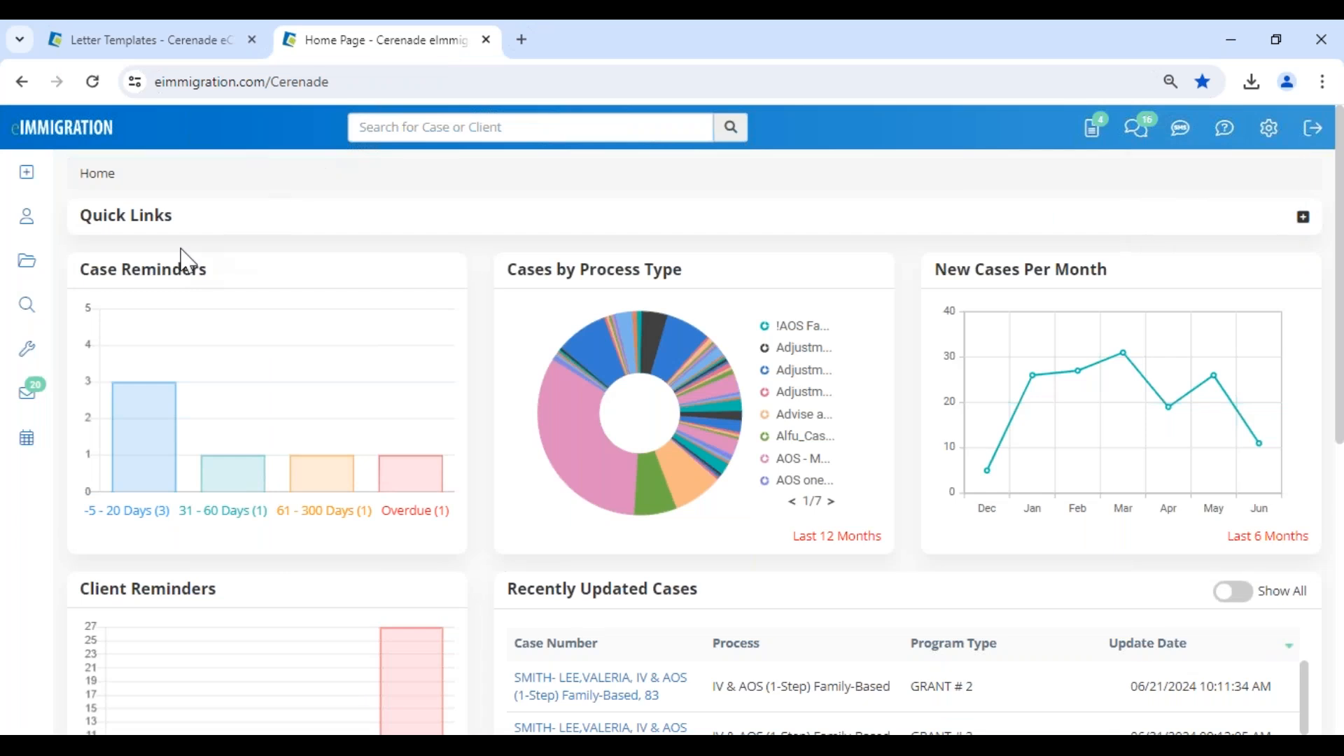
pyautogui.click(28, 350)
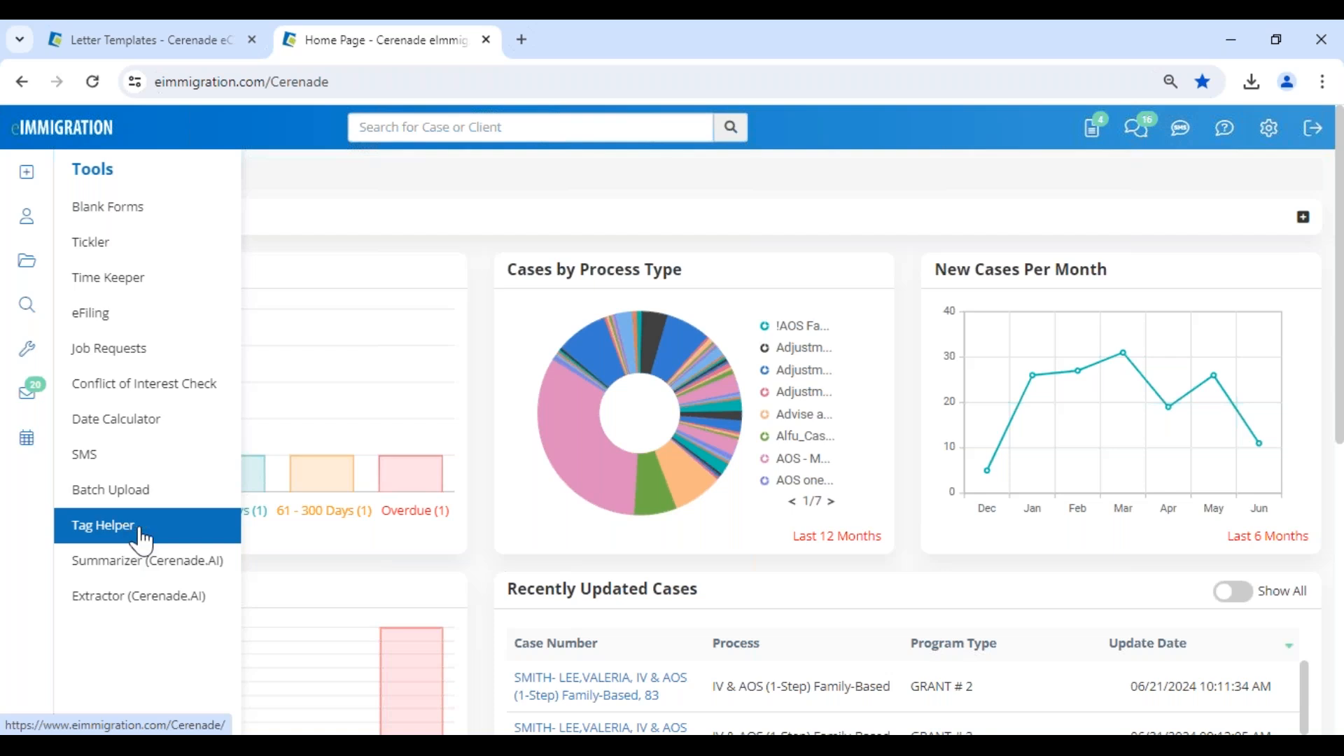
pyautogui.click(105, 525)
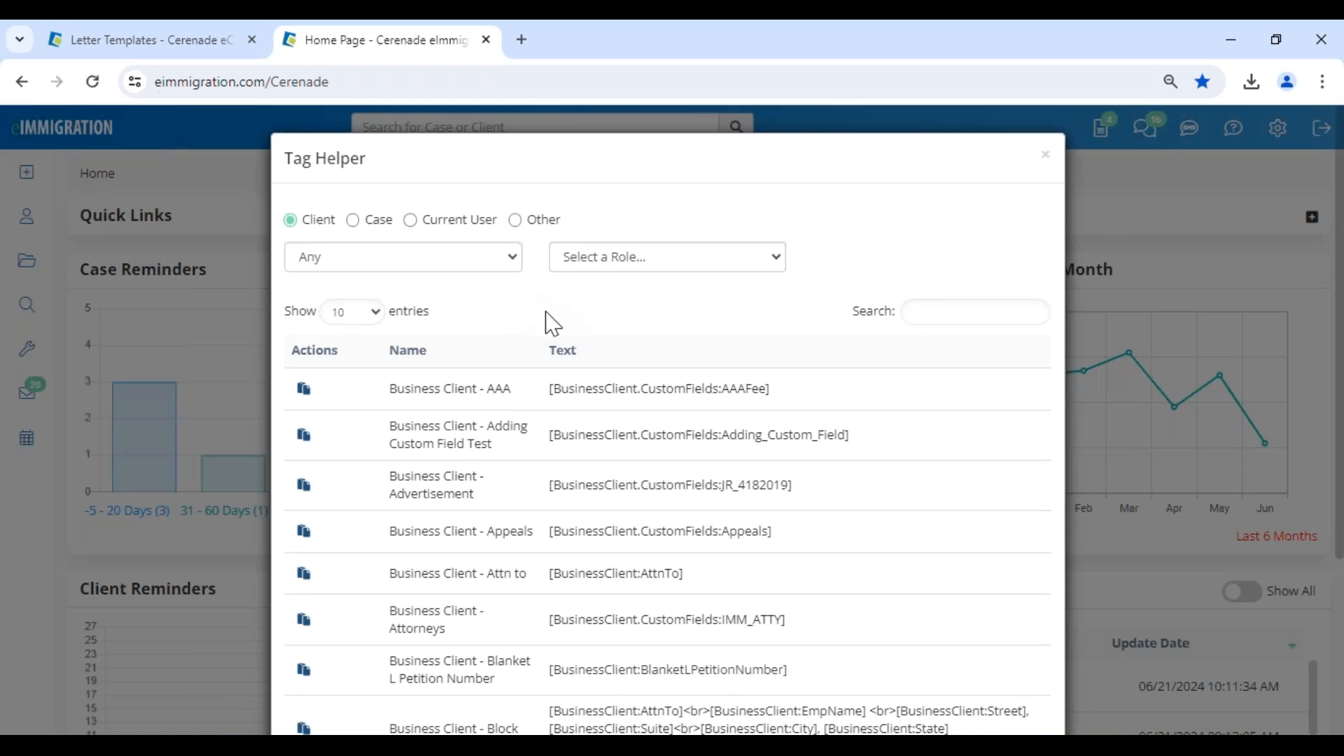
pyautogui.moveTo(488, 387); pyautogui.dragTo(424, 392)
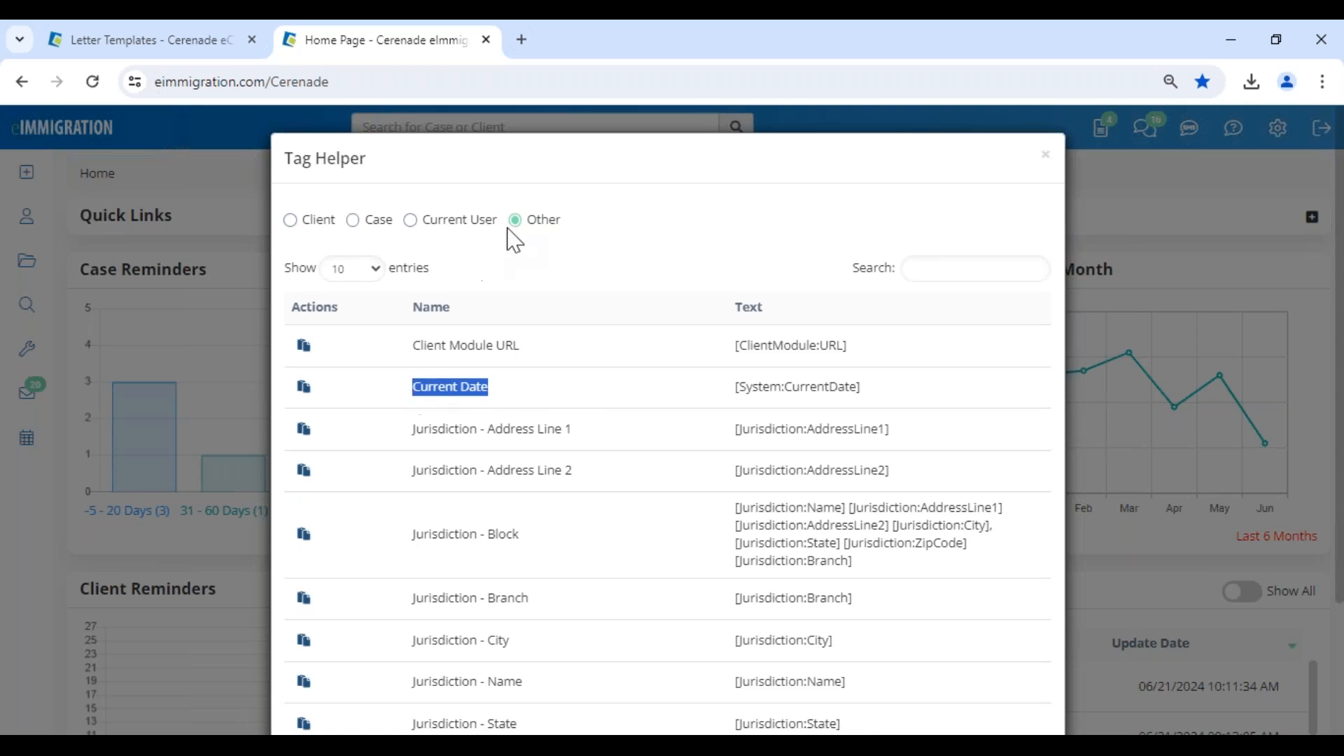
pyautogui.moveTo(284, 160); pyautogui.dragTo(316, 165)
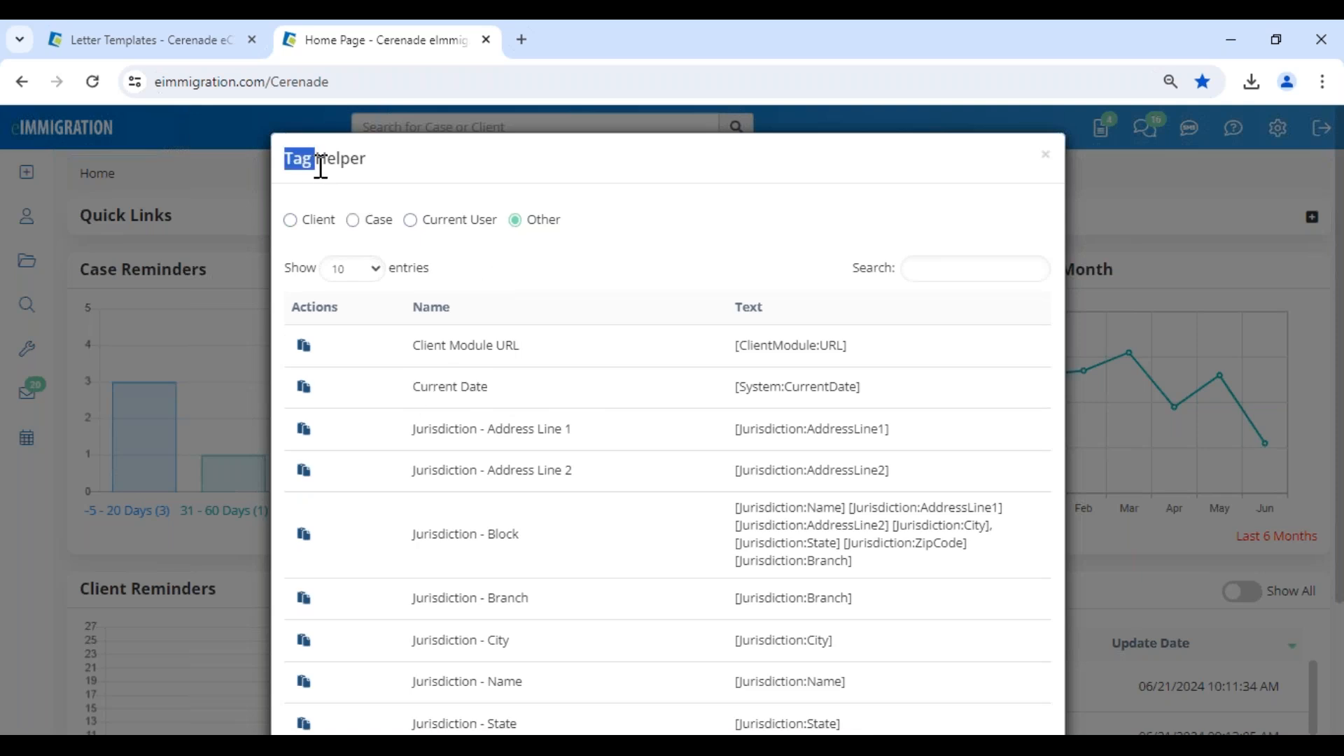
pyautogui.click(303, 388)
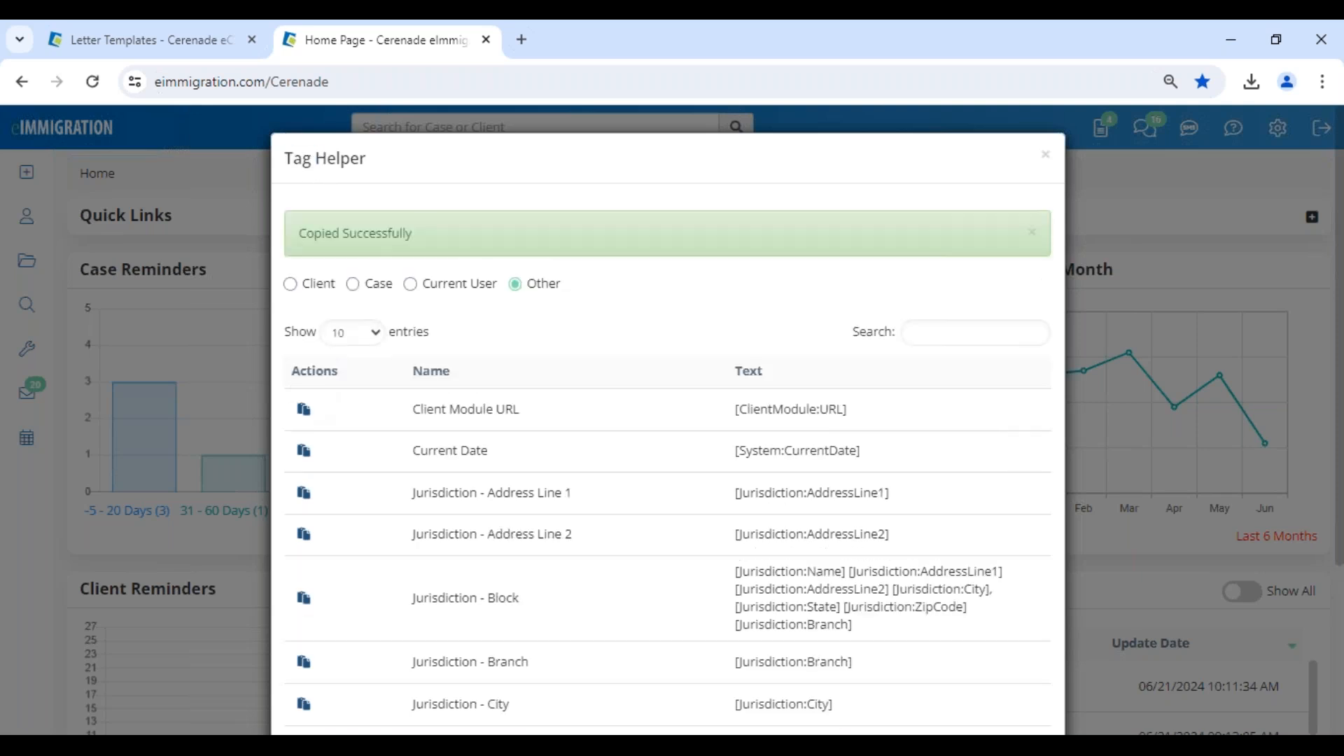
# Replace the selected (Today's Date:) placeholder in the letter template with the copied [System:CurrentDate] tag.
pyautogui.click(145, 49)
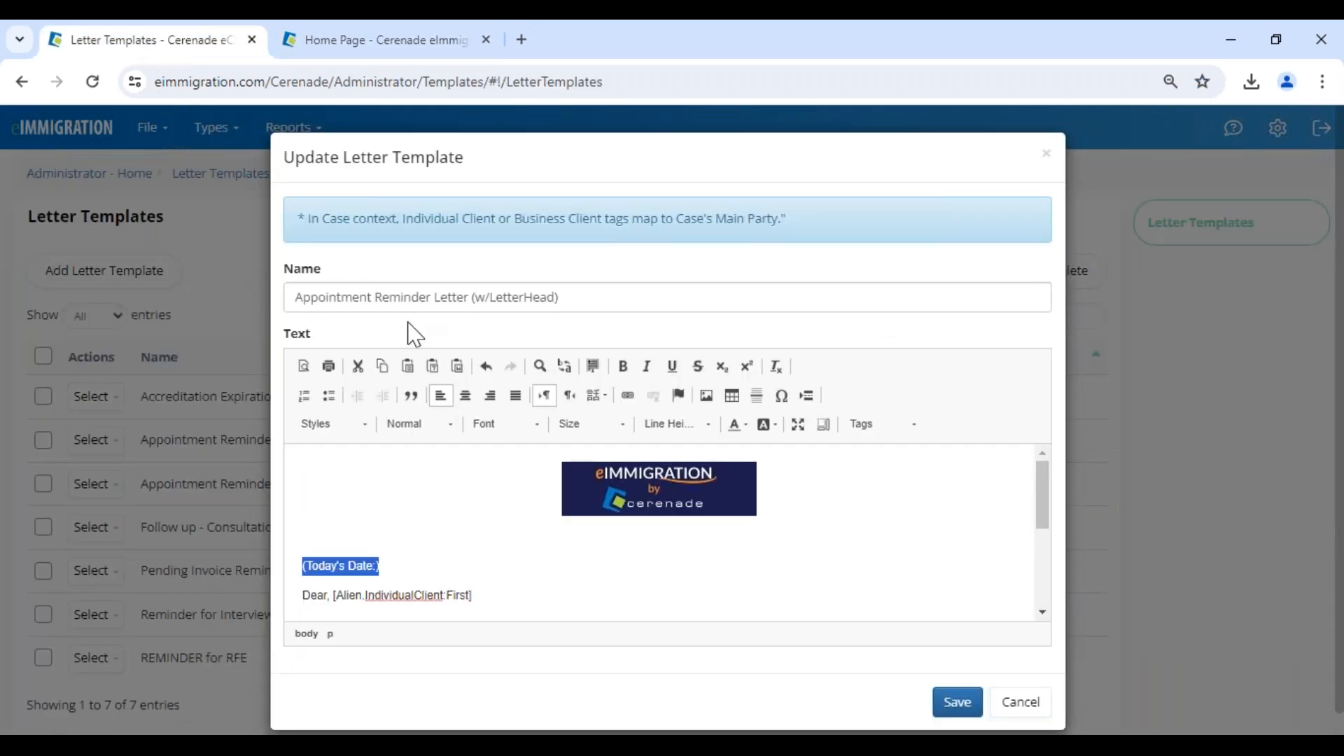
pyautogui.hotkey('ctrl', 'v')
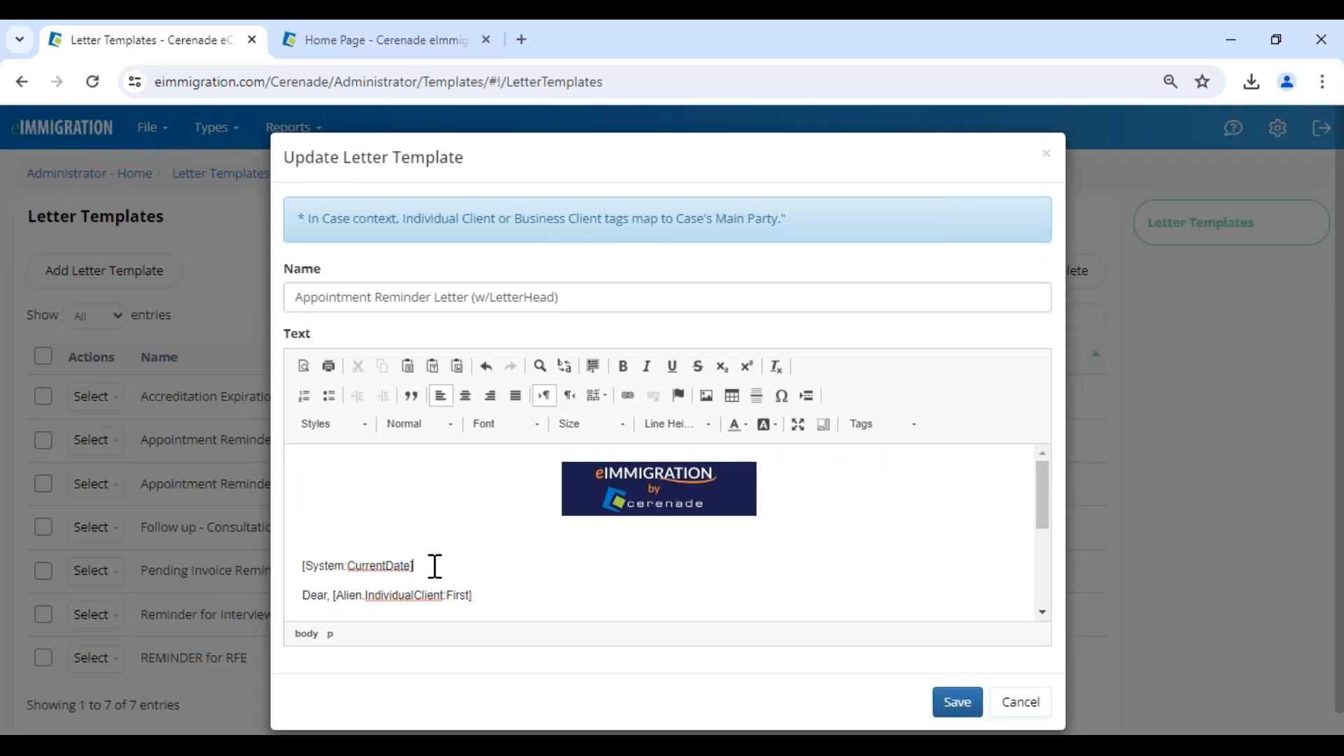
pyautogui.moveTo(435, 569); pyautogui.dragTo(300, 568)
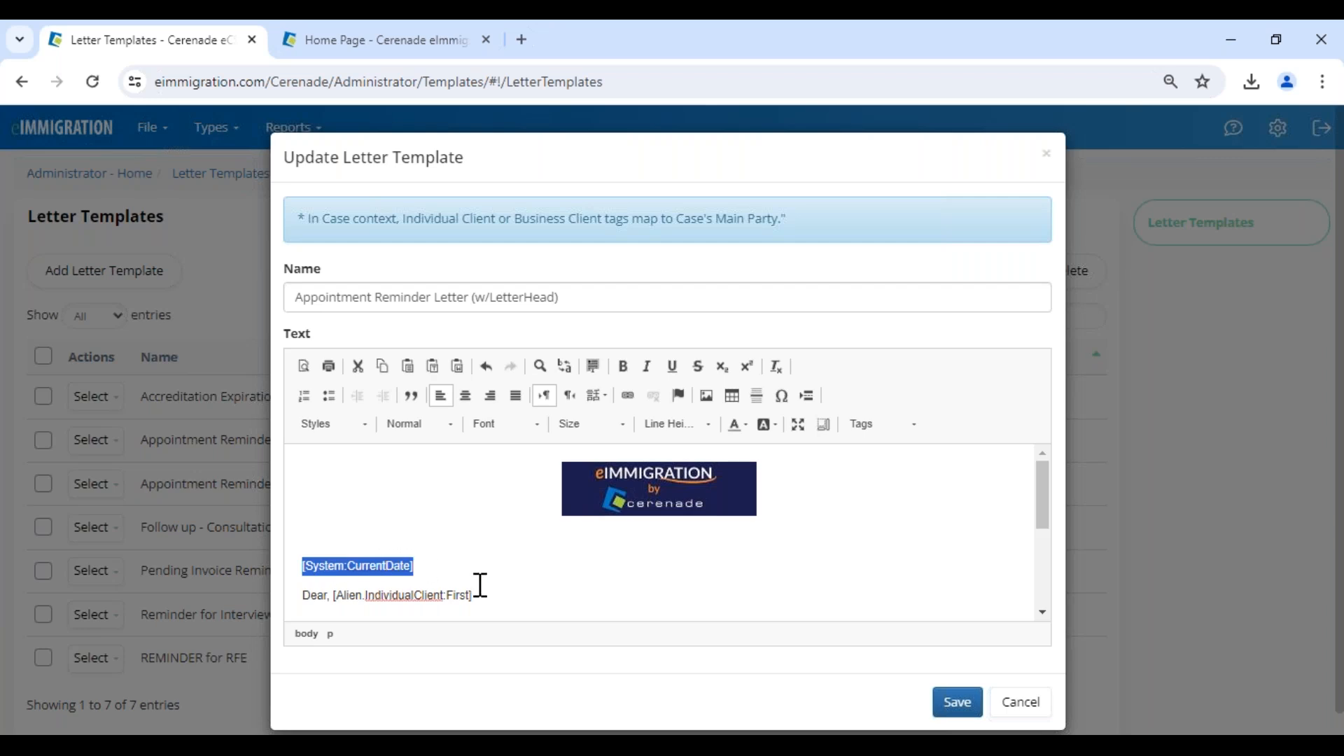
# Select the greeting's [Alien.IndividualClient:First] tag, and copy Individual Client - First Name from the Tag Helper's Client category, searching "individual first name".
pyautogui.moveTo(488, 595); pyautogui.dragTo(334, 592)
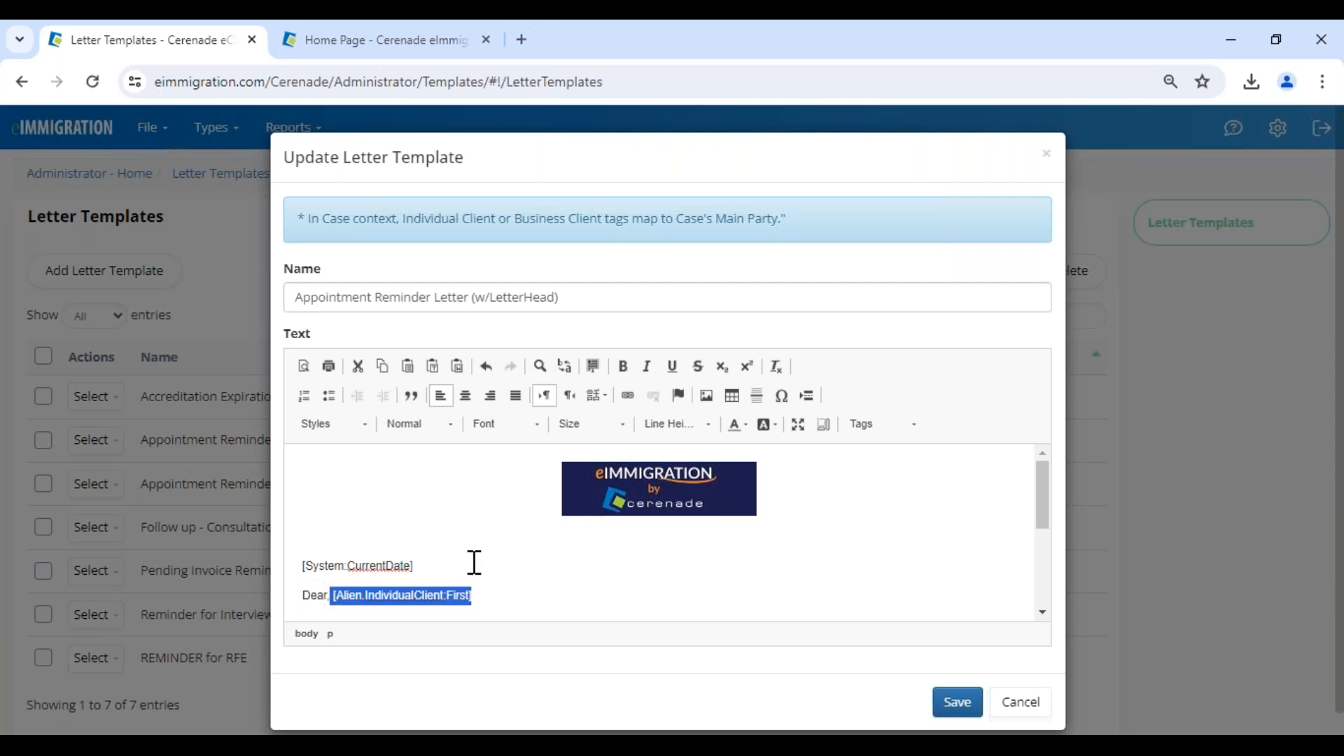
pyautogui.click(420, 51)
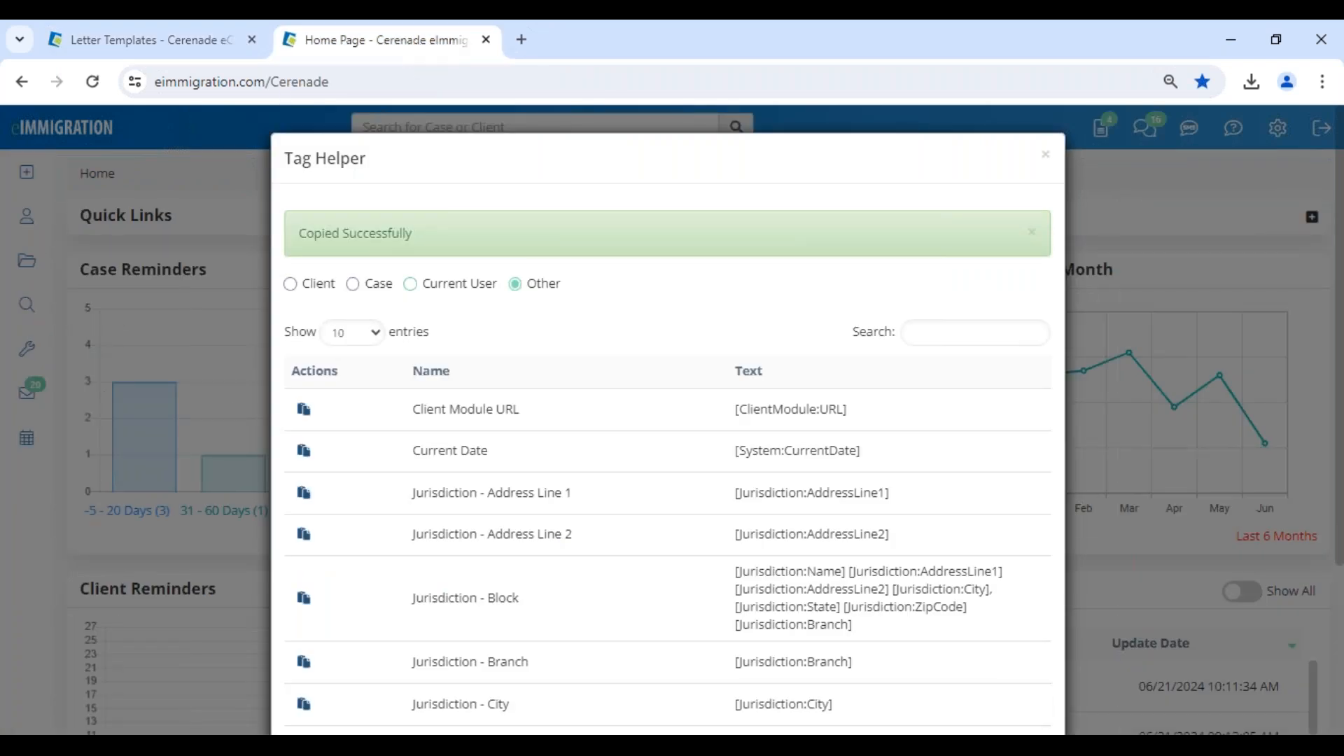
pyautogui.click(312, 296)
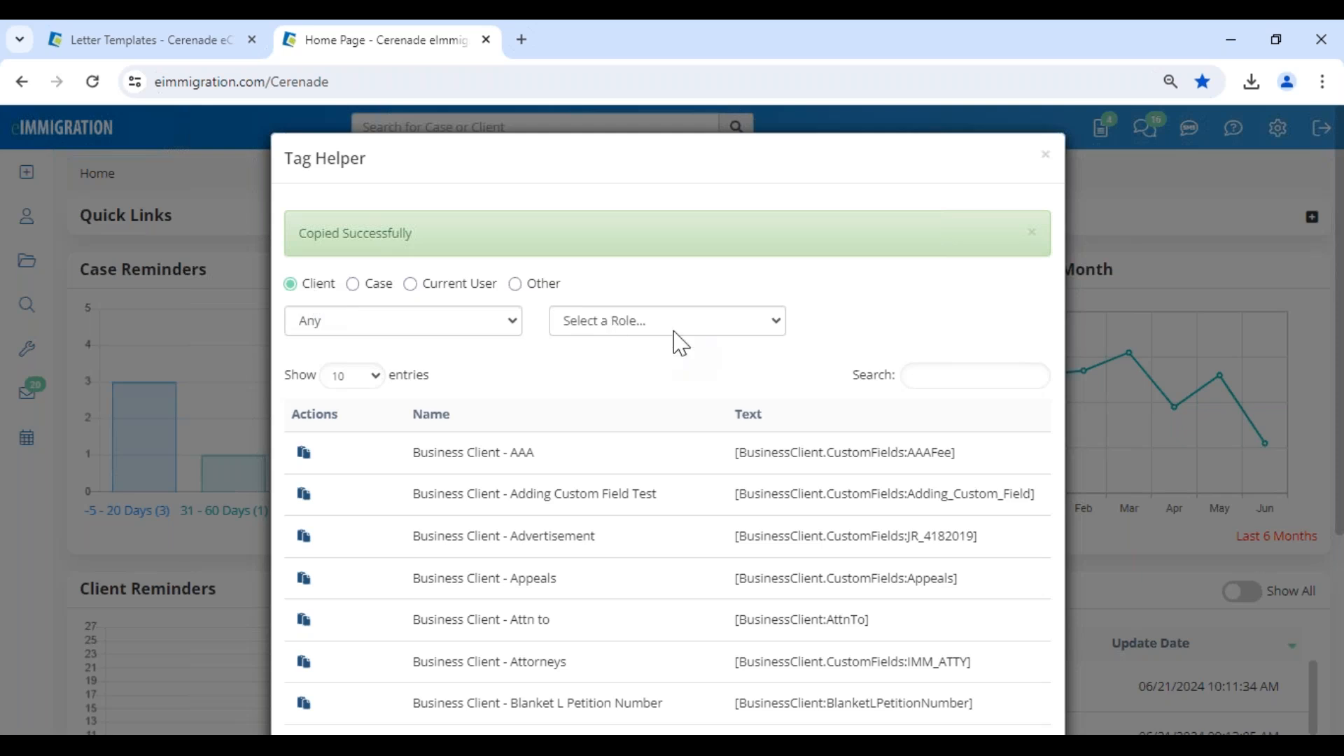
pyautogui.click(1007, 381)
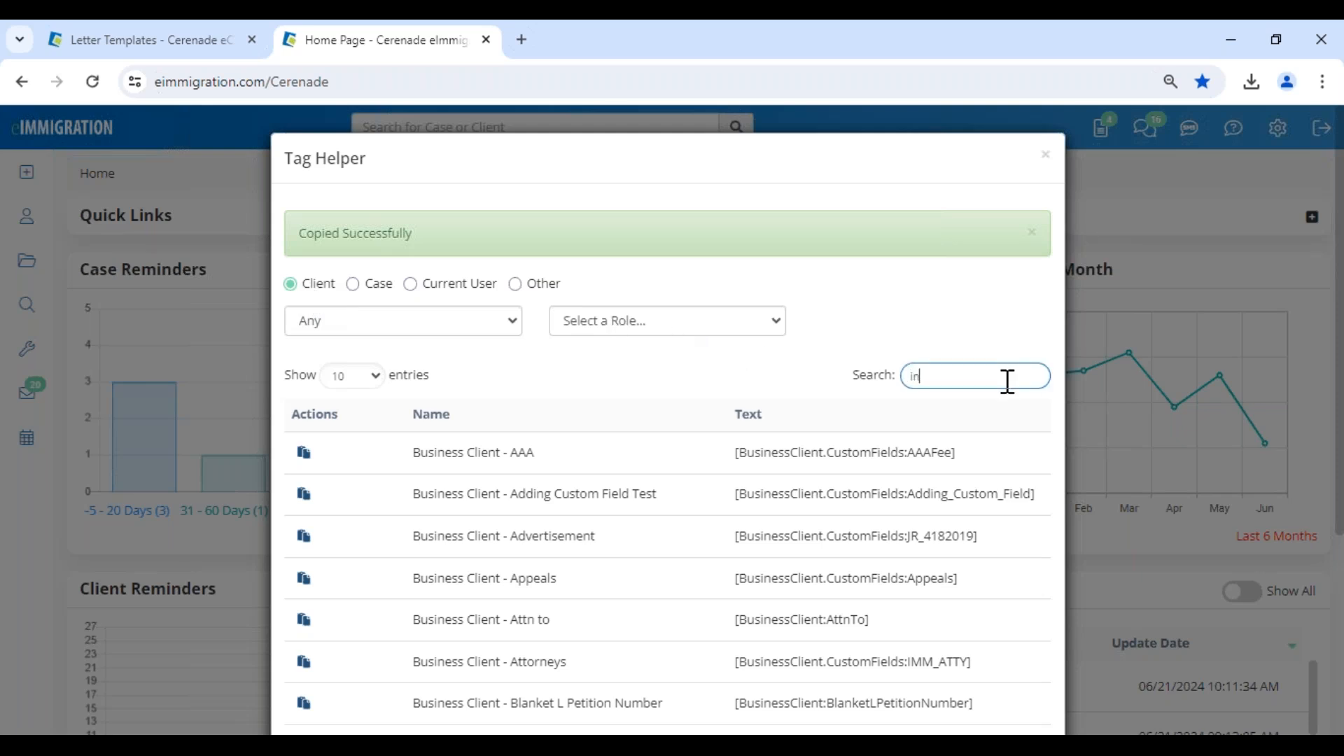
pyautogui.write('indiv')
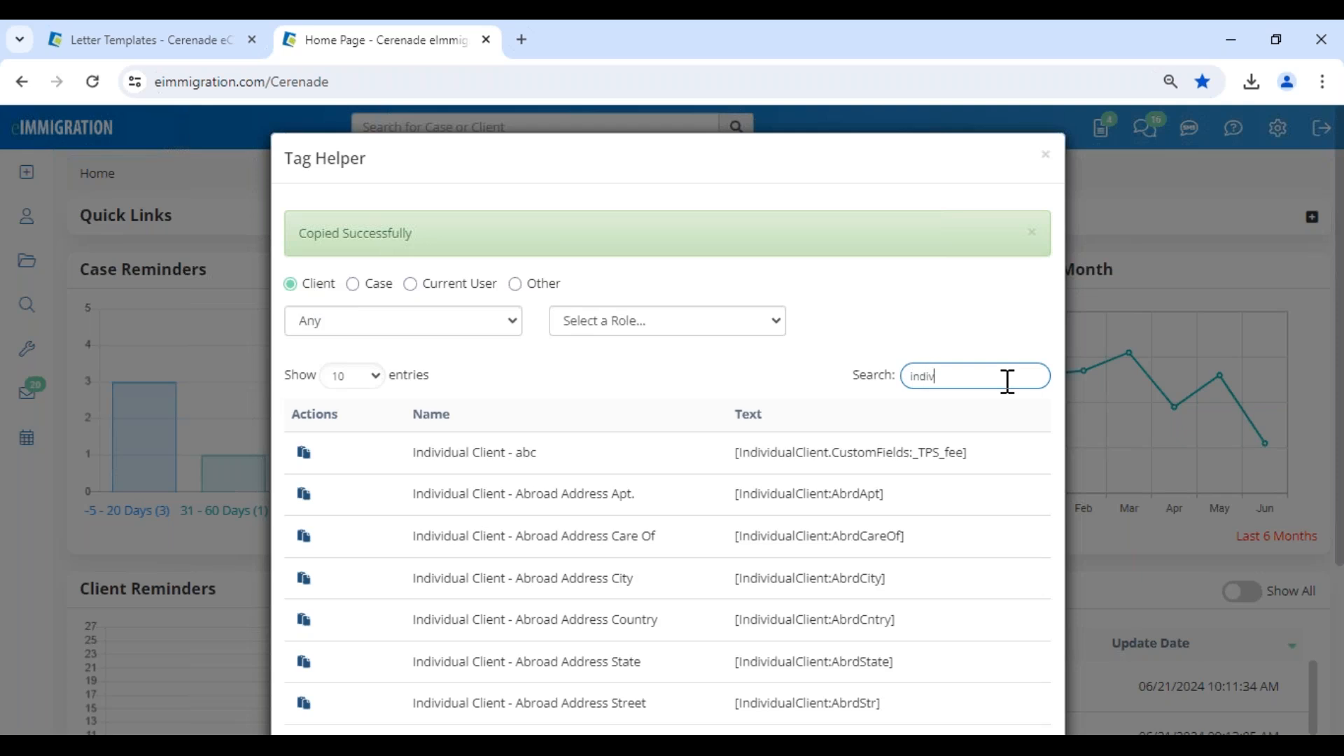
pyautogui.write('idual fir')
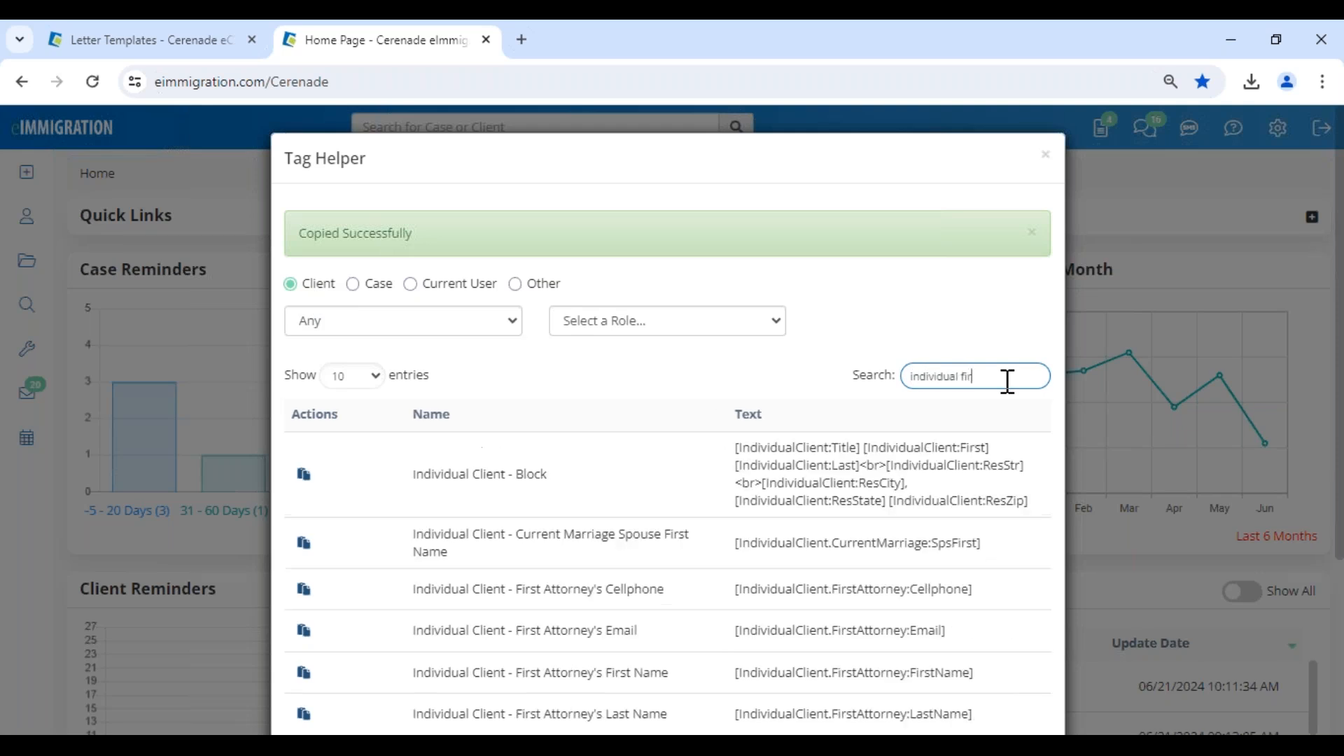
pyautogui.write('st name')
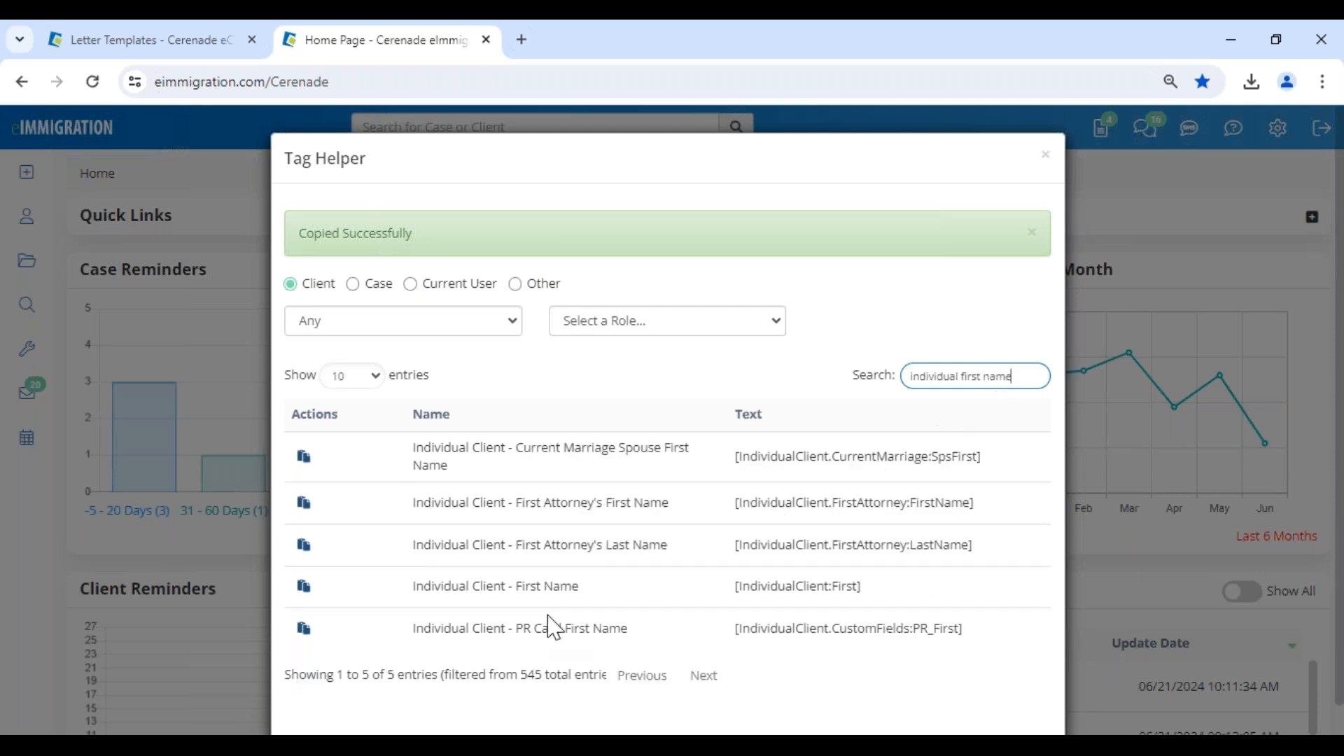
pyautogui.moveTo(939, 590); pyautogui.dragTo(707, 600)
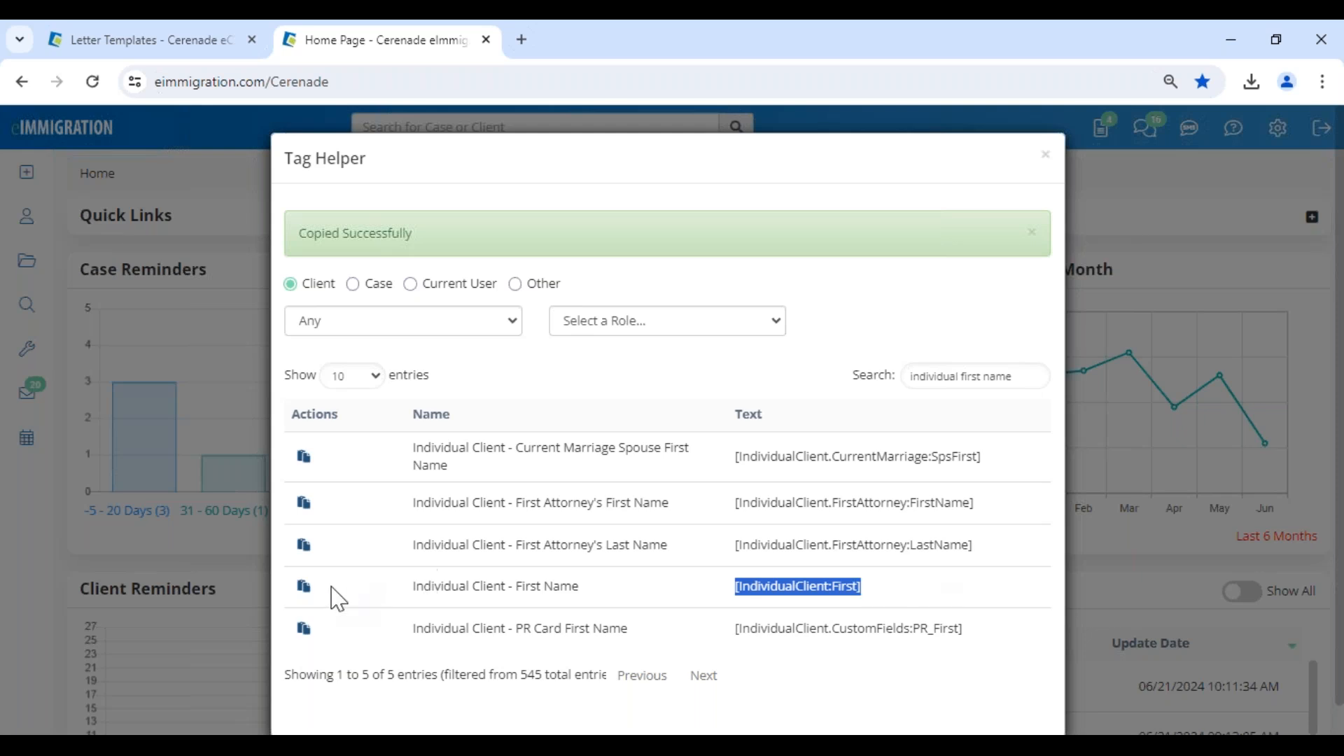
pyautogui.click(306, 594)
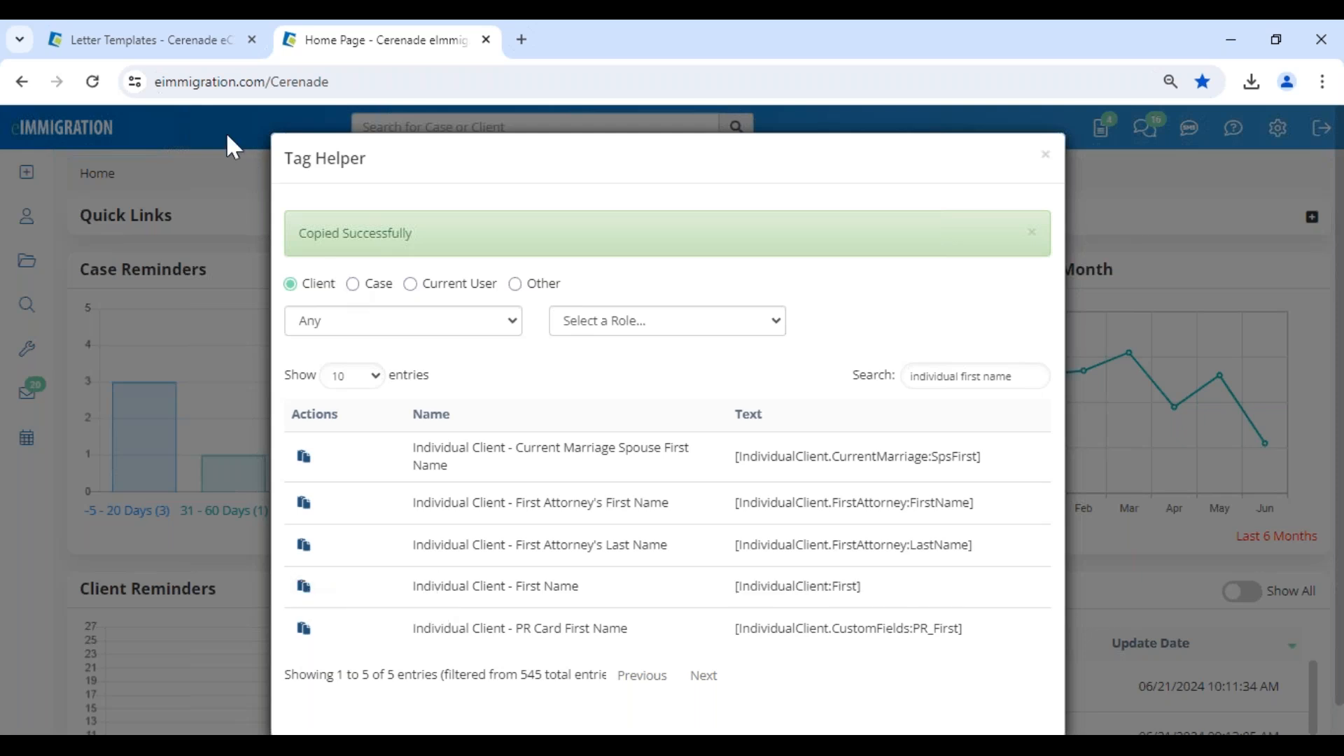
# Replace the greeting's selected tag with the copied one and fix the punctuation to read "Dear [IndividualClient:First],".
pyautogui.click(179, 57)
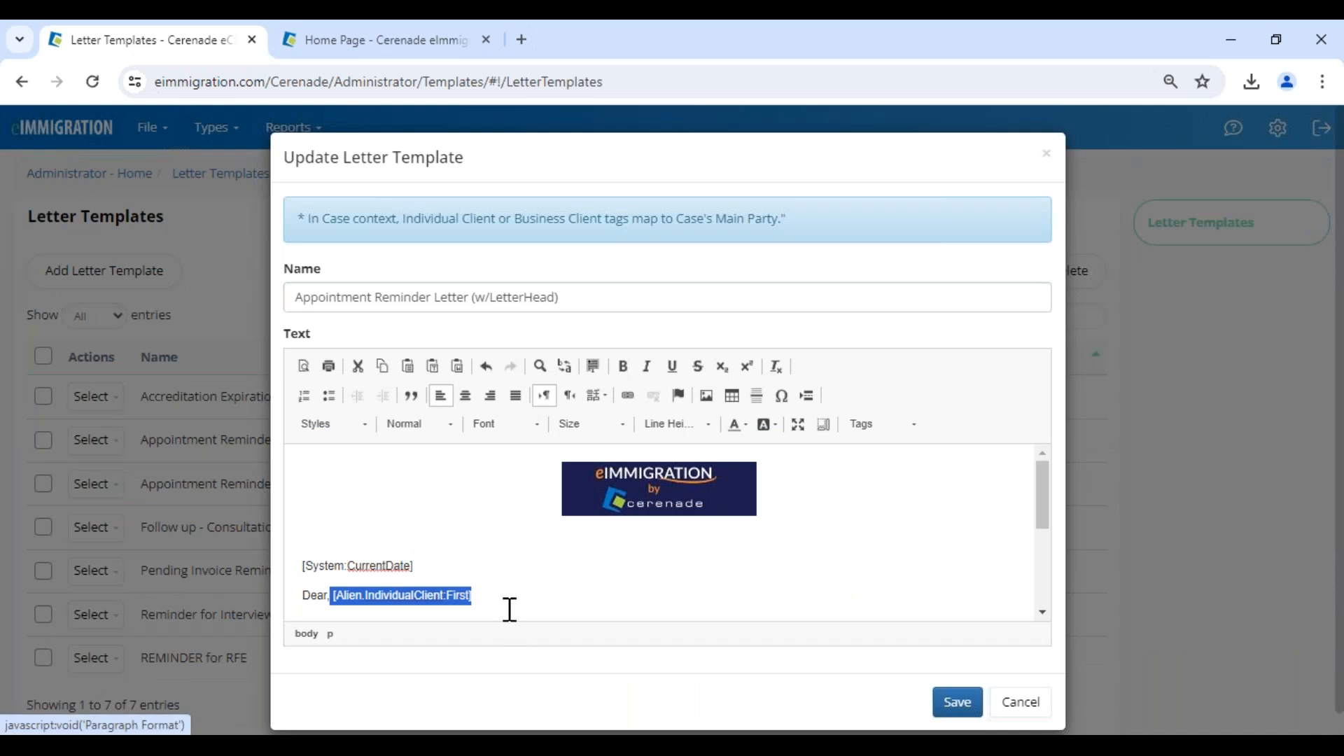
pyautogui.hotkey('ctrl', 'v')
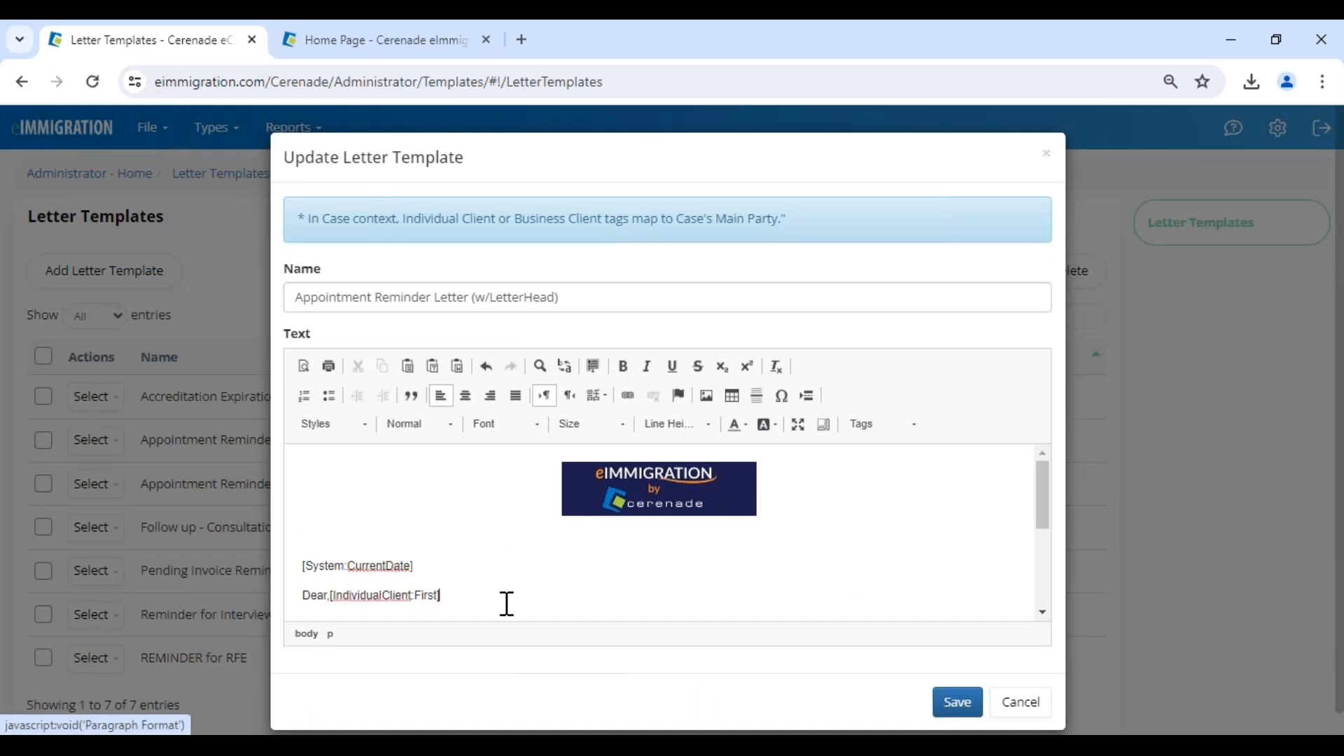
pyautogui.click(328, 596)
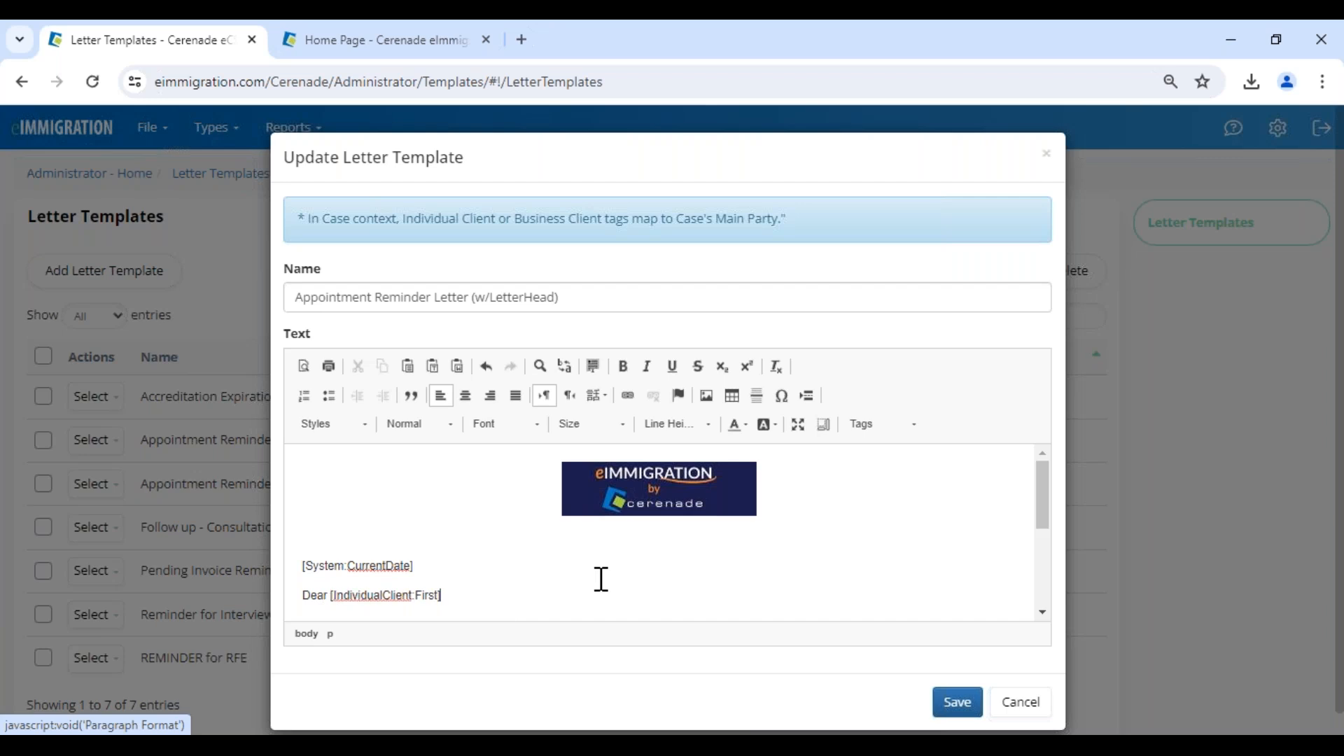
# Point out the appointments date & time placeholder, and delete the first attorney's first and last name tags below "Sincerely,".
pyautogui.scroll(-1, 490, 553)
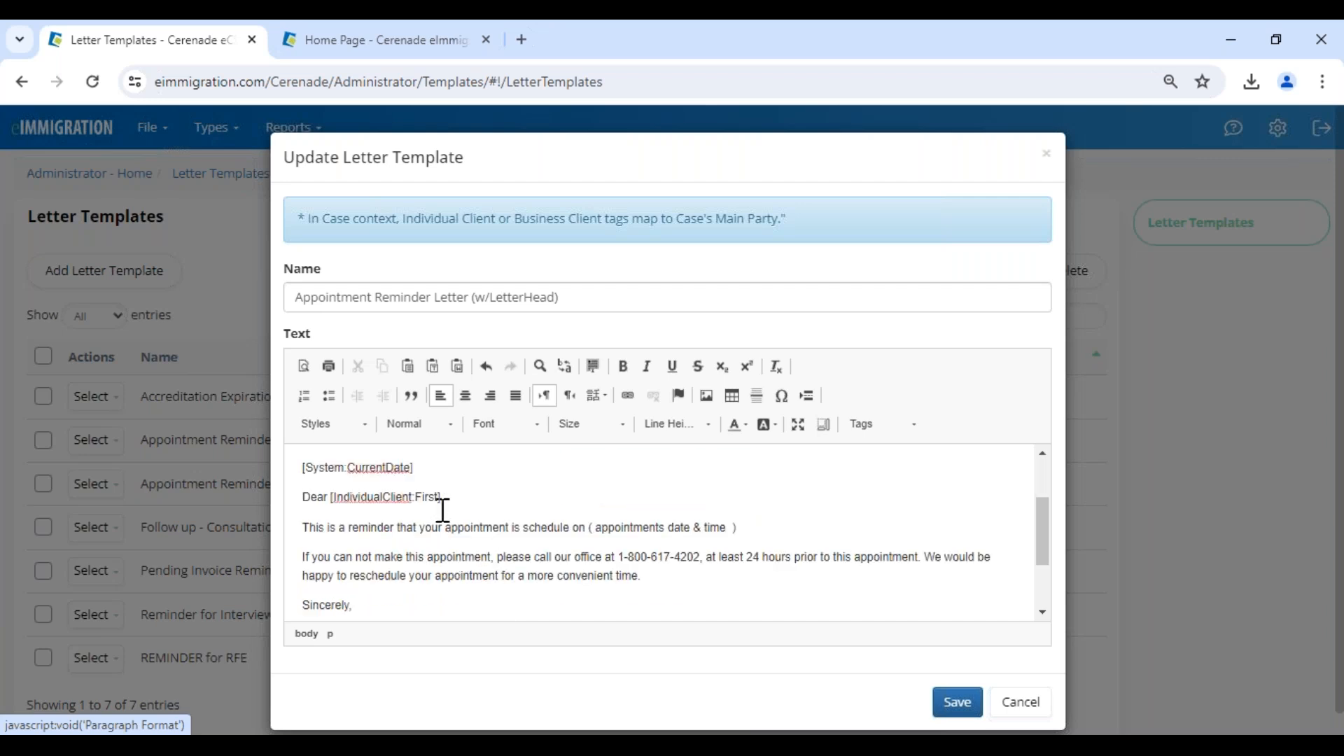
pyautogui.moveTo(748, 534); pyautogui.dragTo(590, 533)
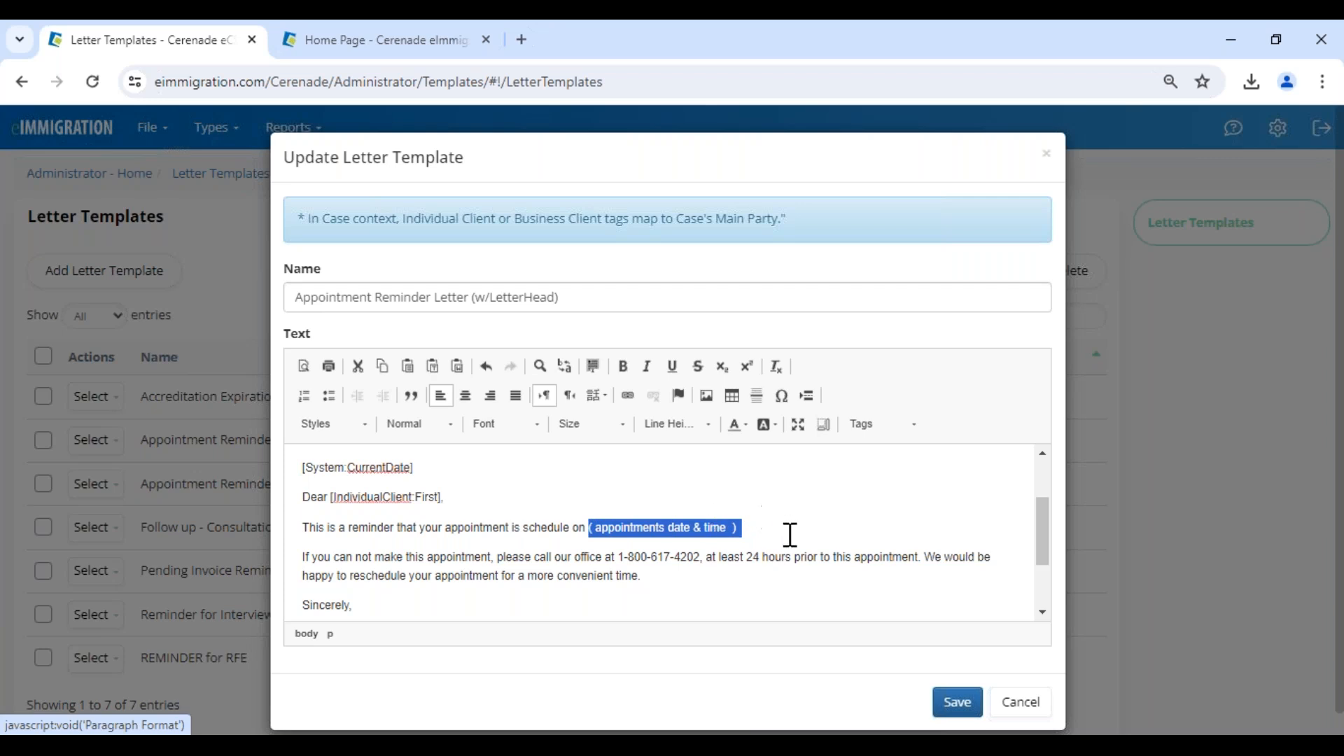
pyautogui.scroll(-3, 690, 585)
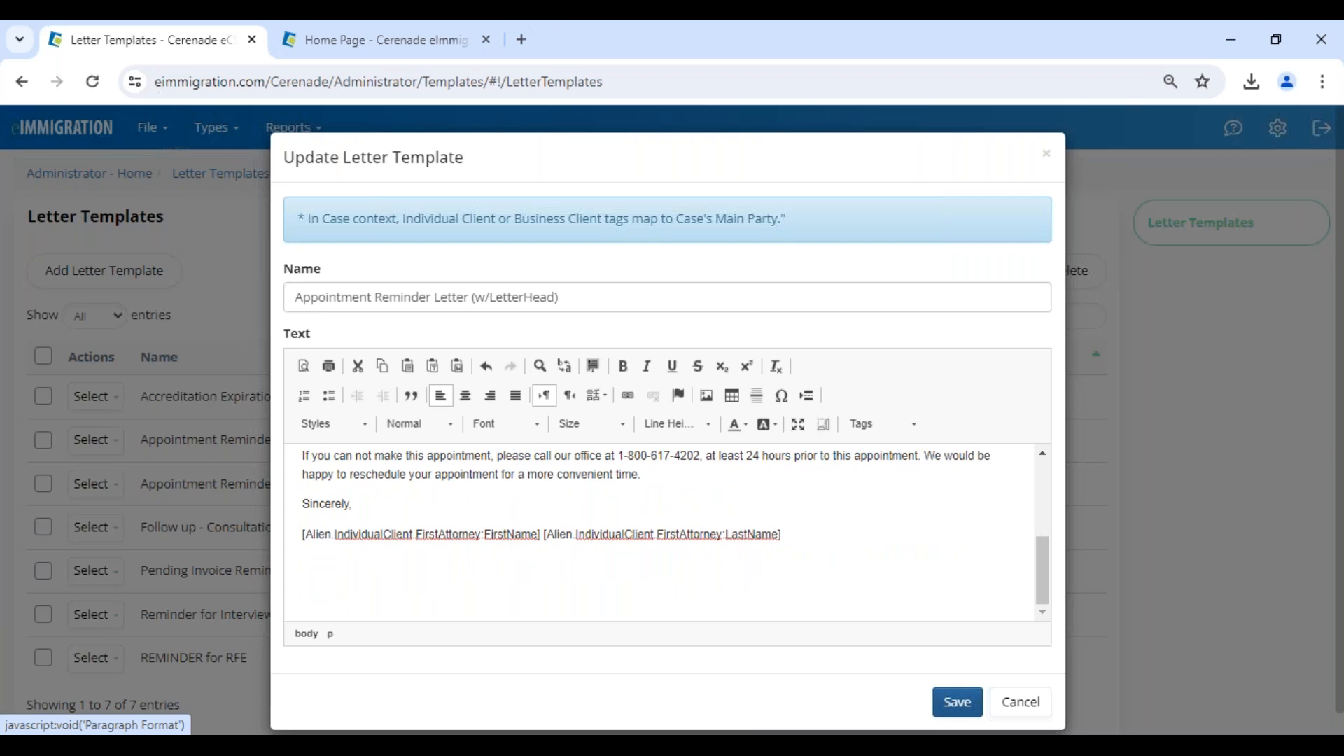
pyautogui.moveTo(816, 536); pyautogui.dragTo(302, 534)
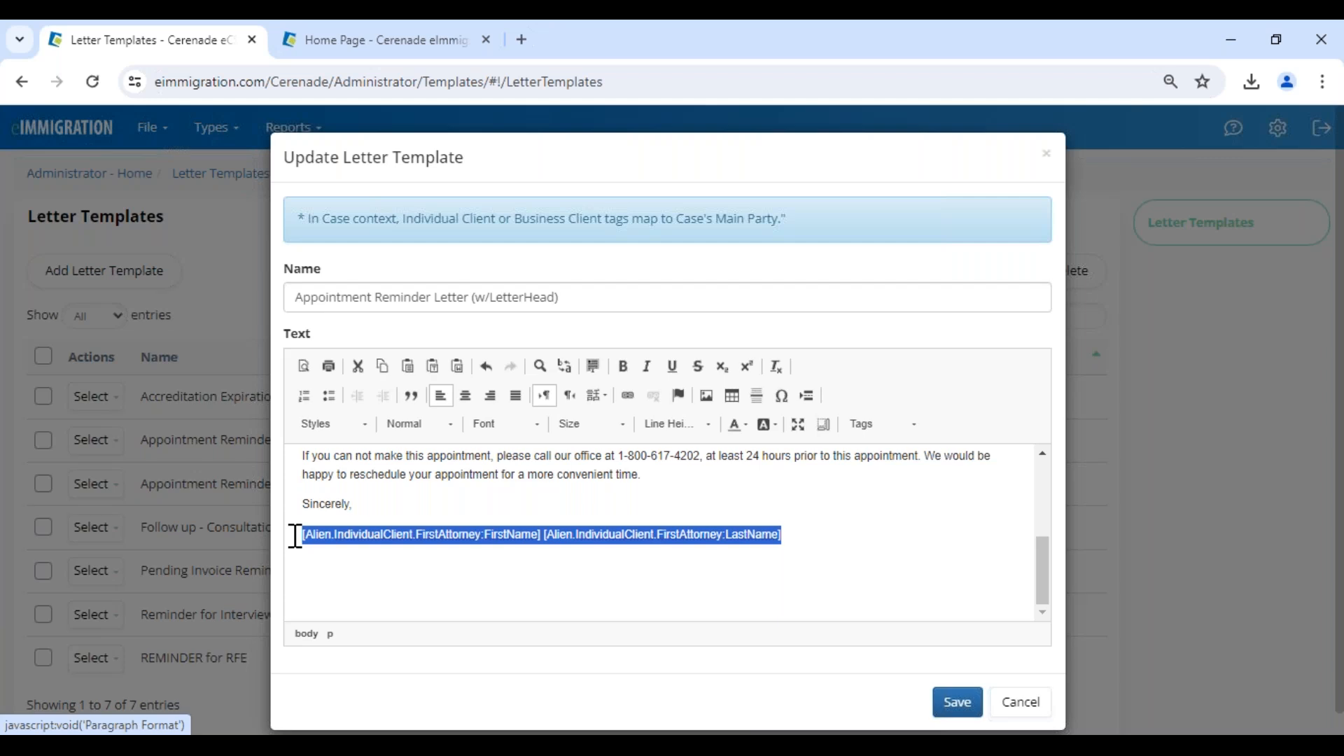
pyautogui.press('Delete')
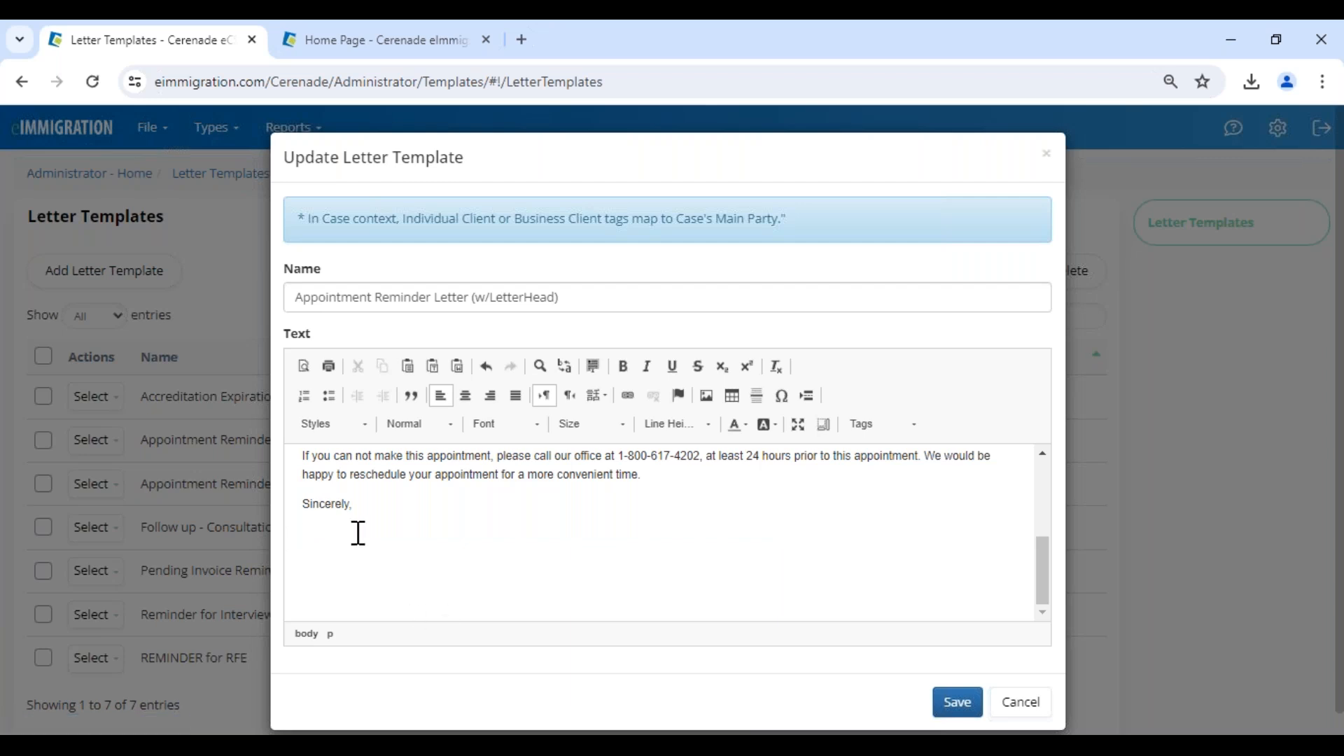
# Clear the Tag Helper's search in the Current User category and copy the Current User - Name tag.
pyautogui.click(409, 45)
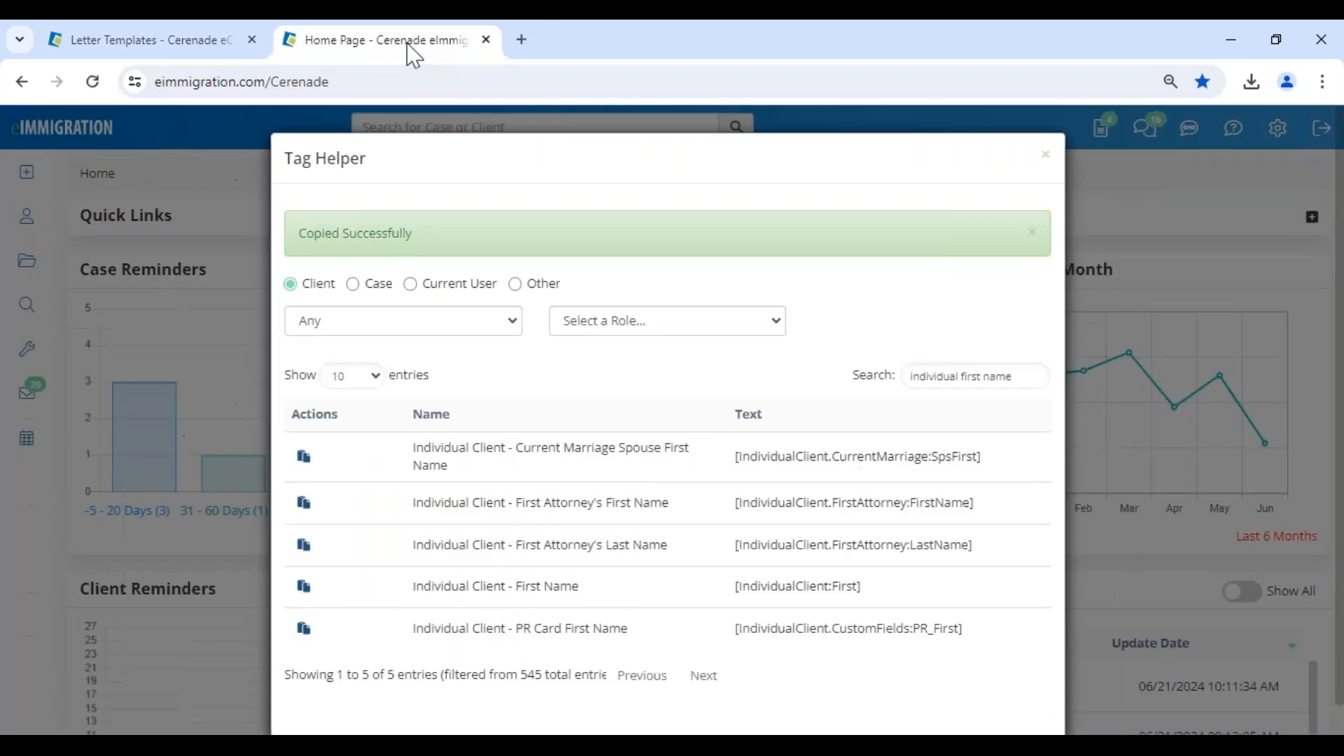
pyautogui.click(462, 288)
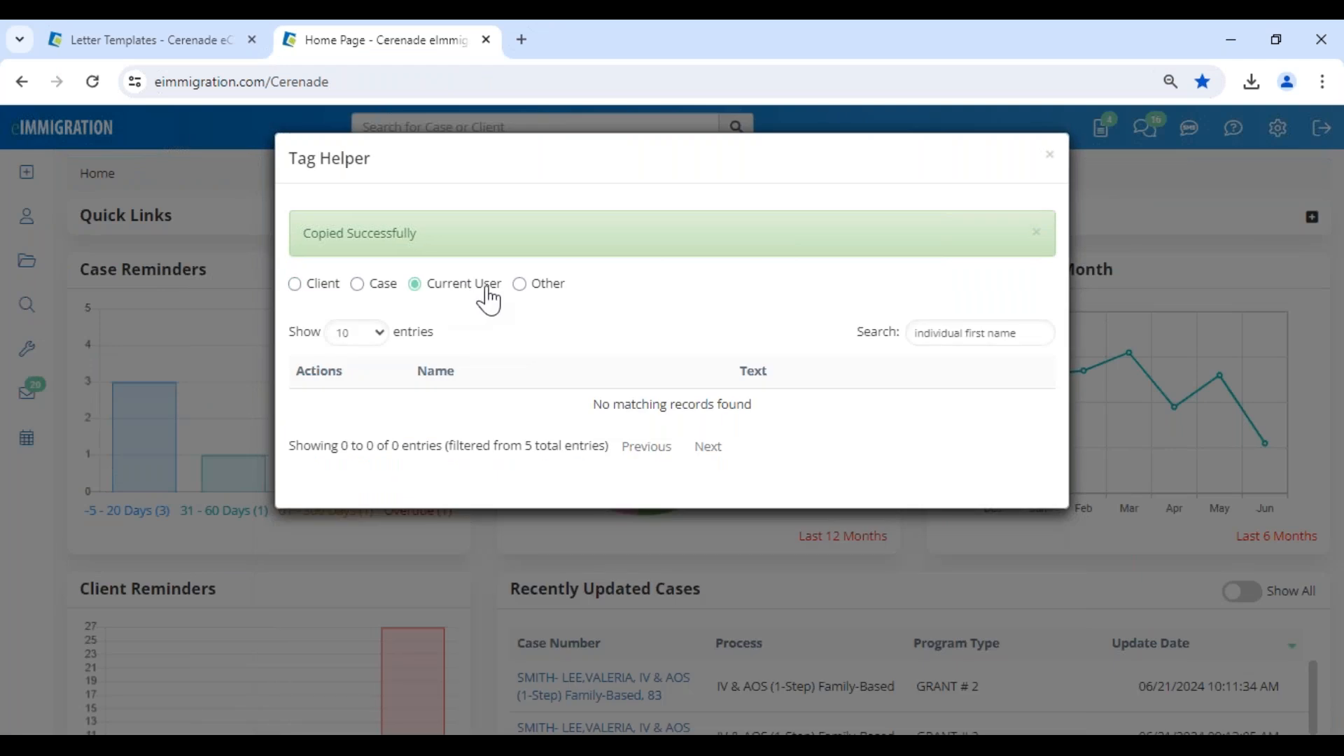
pyautogui.tripleClick(965, 333)
pyautogui.press('BackSpace')
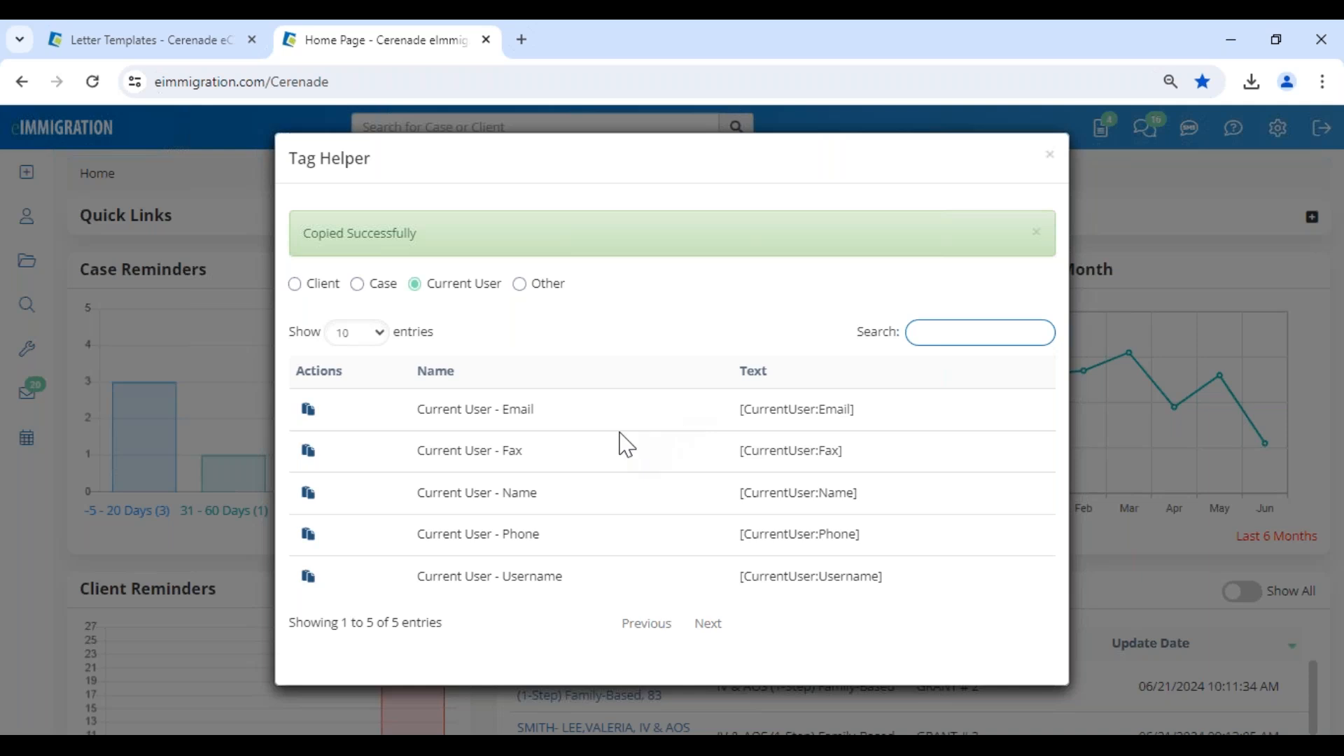
pyautogui.moveTo(545, 504); pyautogui.dragTo(479, 502)
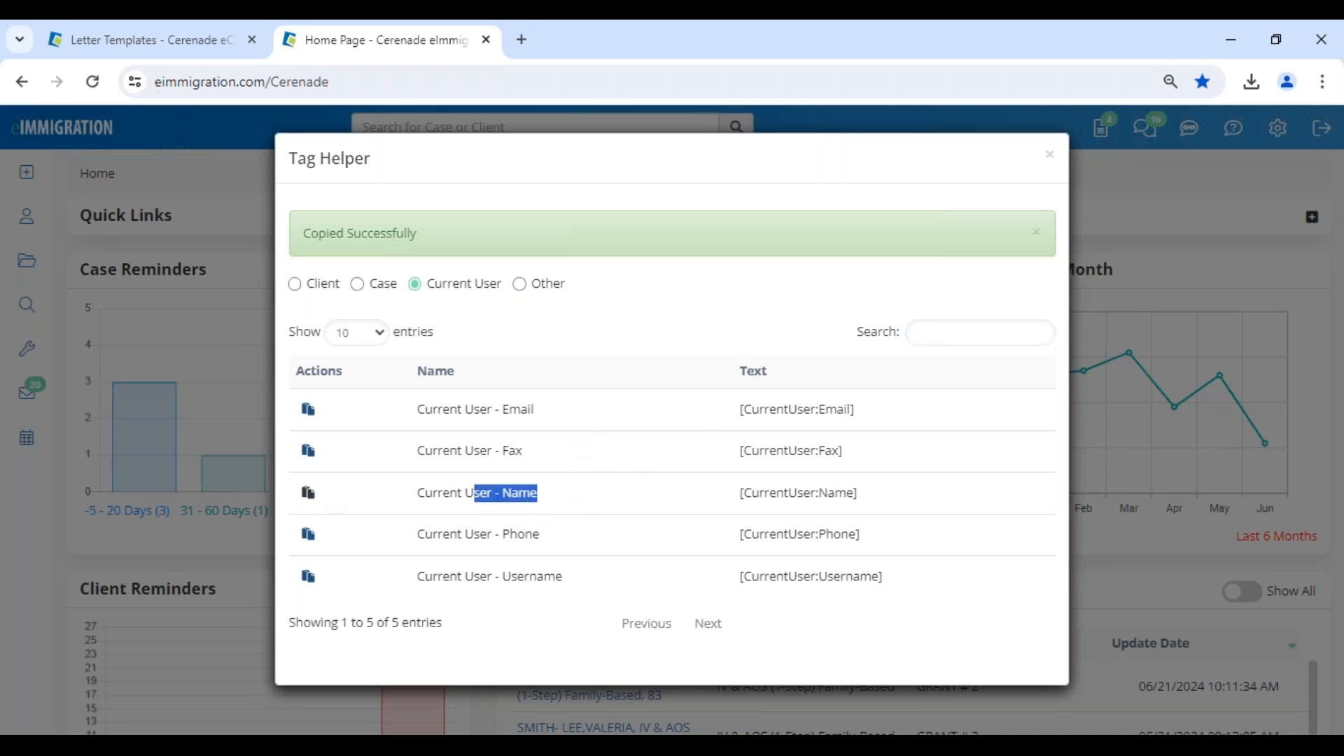
pyautogui.click(306, 493)
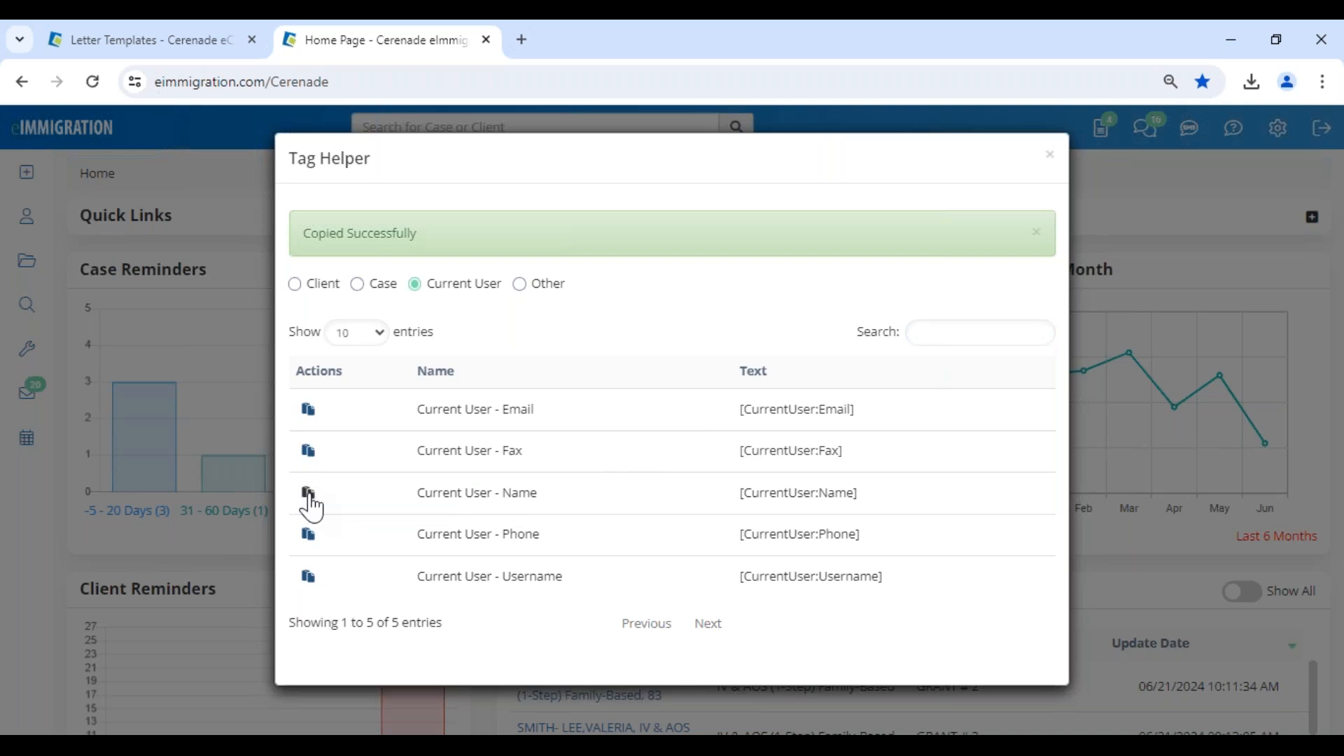
# Insert the copied [CurrentUser:Name] tag below "Sincerely," and save the letter template, then locate it in the letter templates list.
pyautogui.click(174, 44)
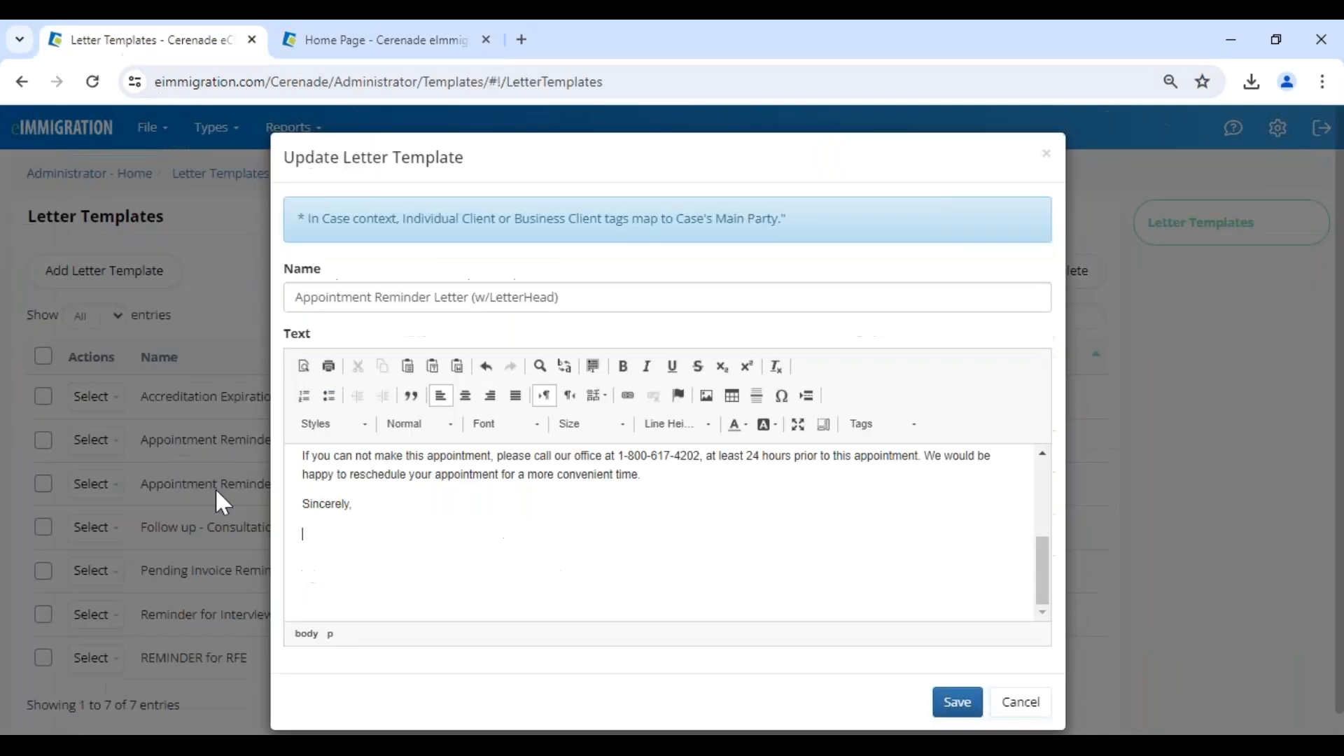
pyautogui.hotkey('ctrl', 'v')
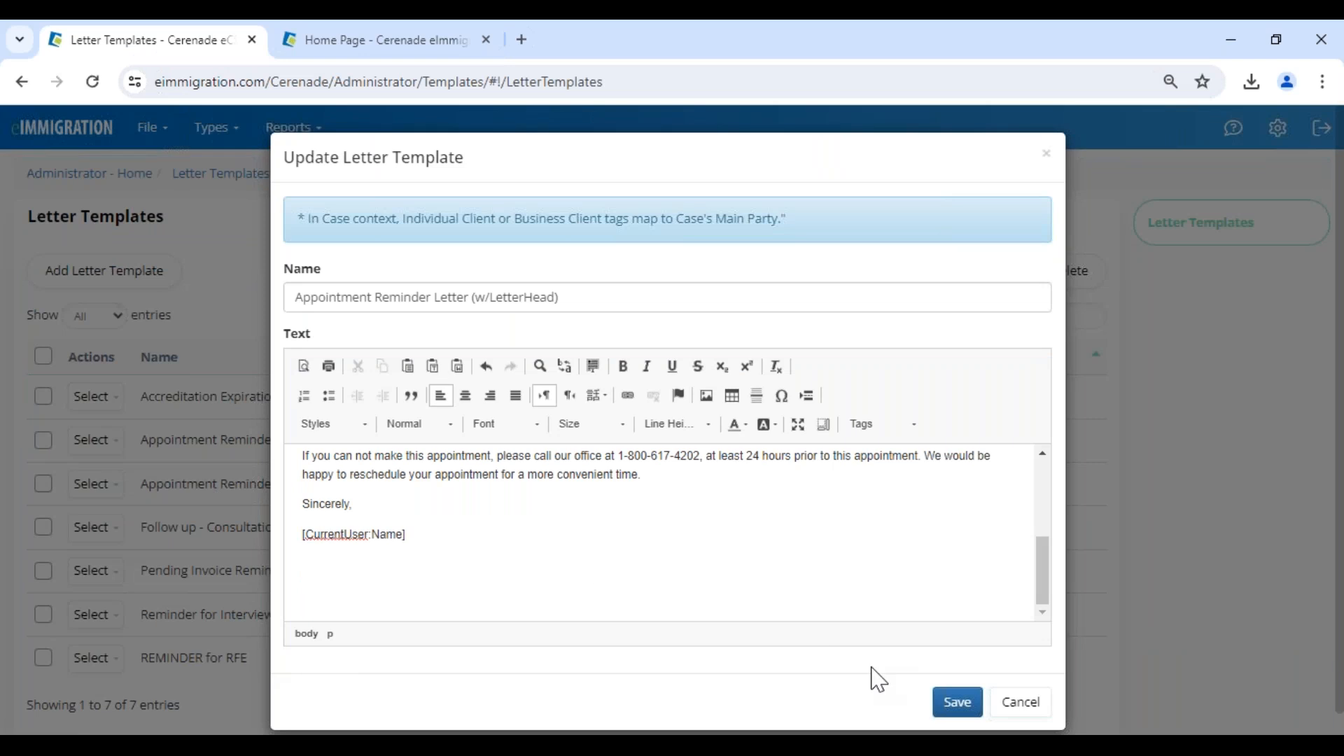
pyautogui.click(957, 703)
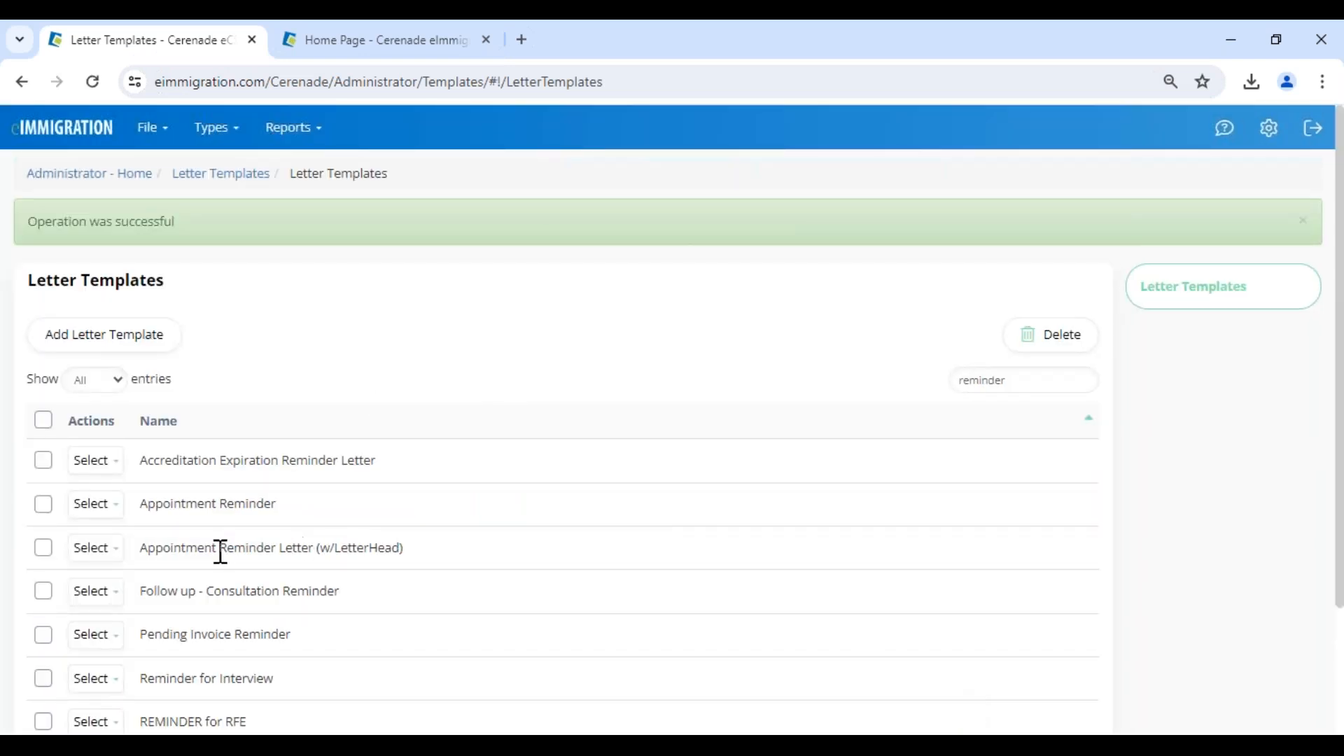
pyautogui.moveTo(141, 548); pyautogui.dragTo(443, 558)
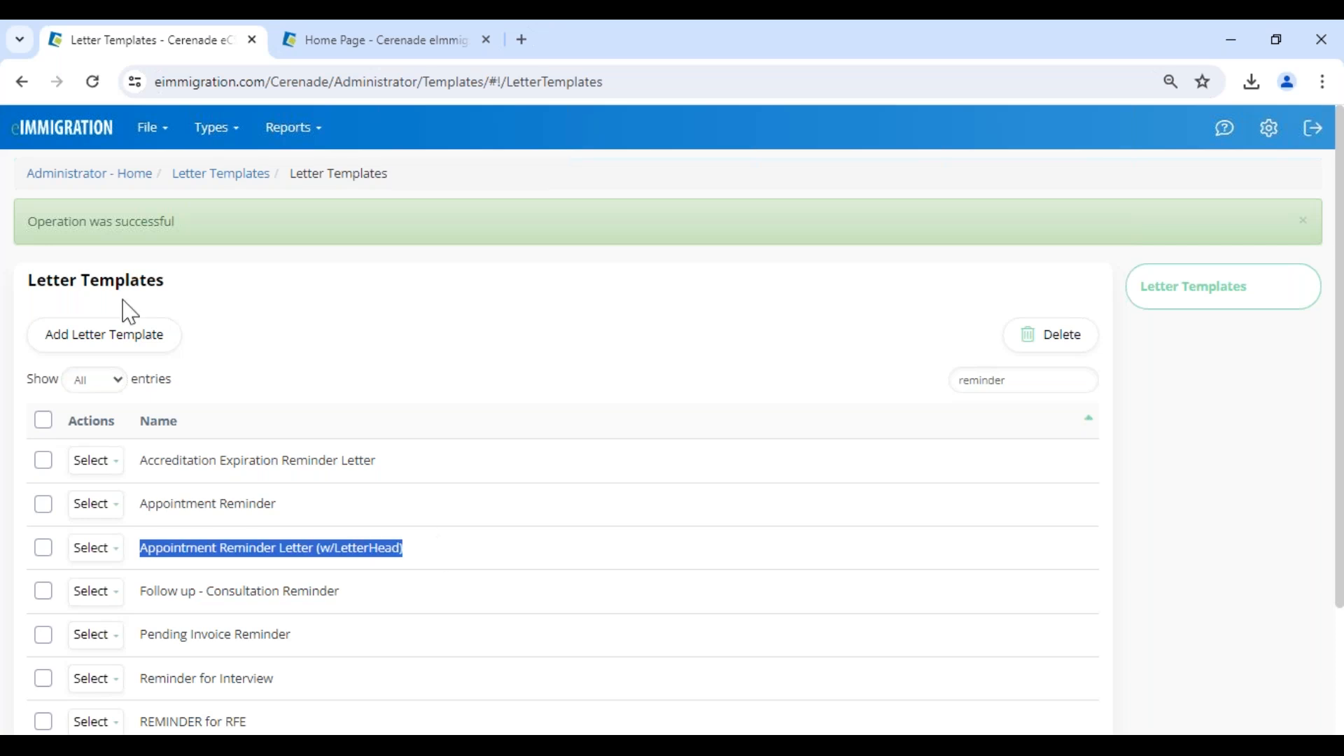
pyautogui.moveTo(30, 279); pyautogui.dragTo(186, 299)
pyautogui.click(287, 331)
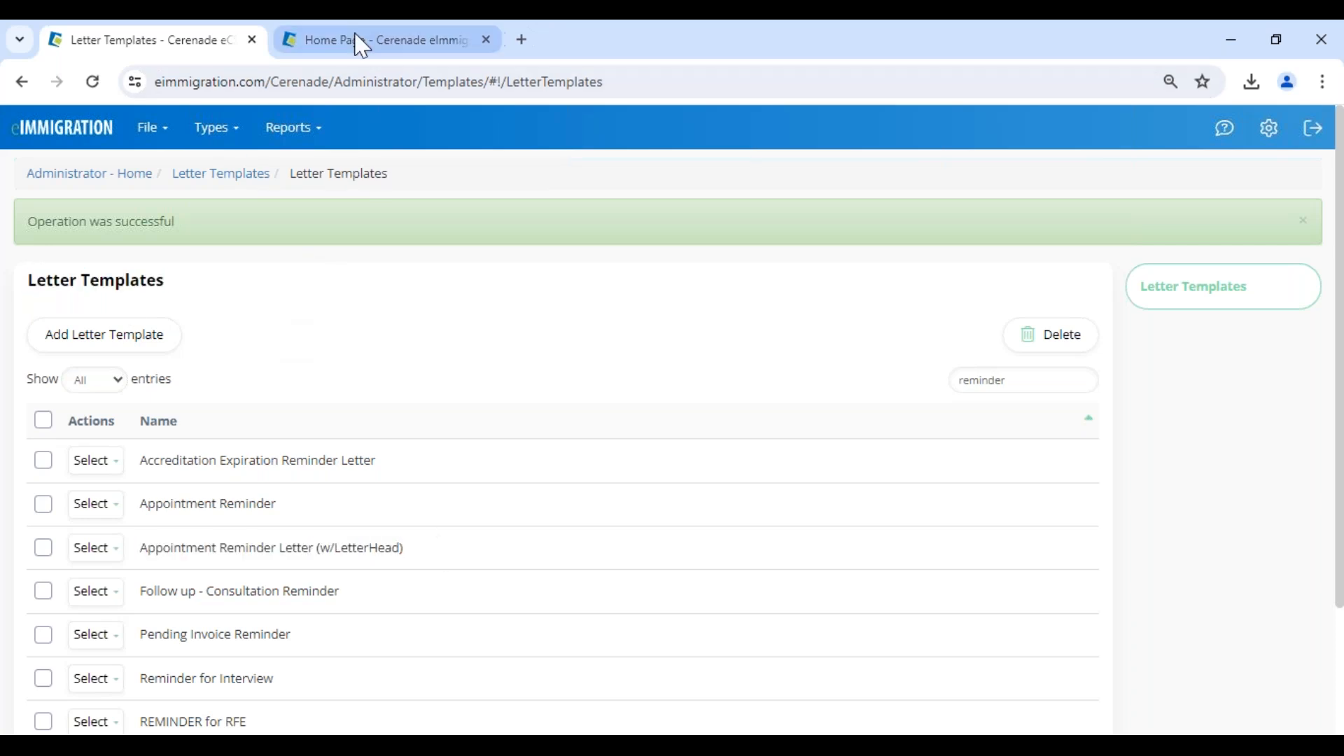
# Close the Tag Helper on the main site and open the individual client's General Info record from the home page.
pyautogui.click(366, 51)
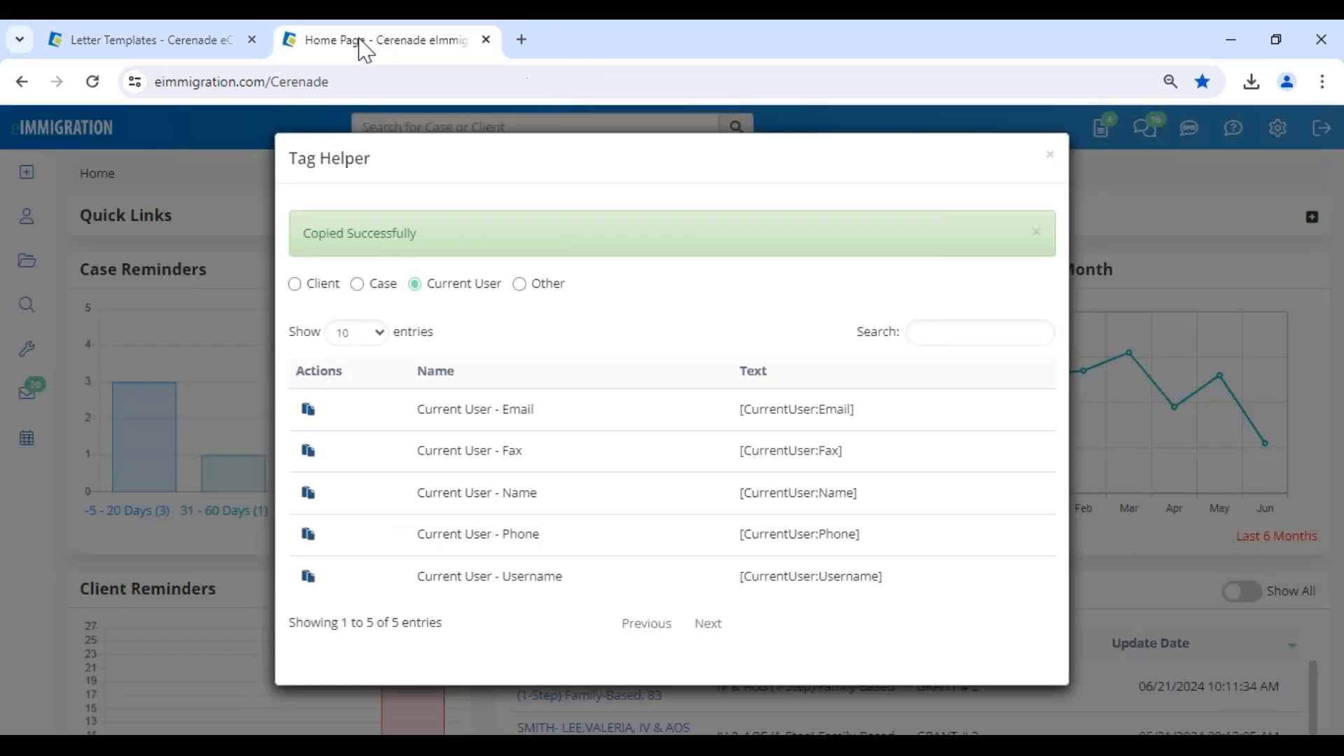
pyautogui.click(1049, 155)
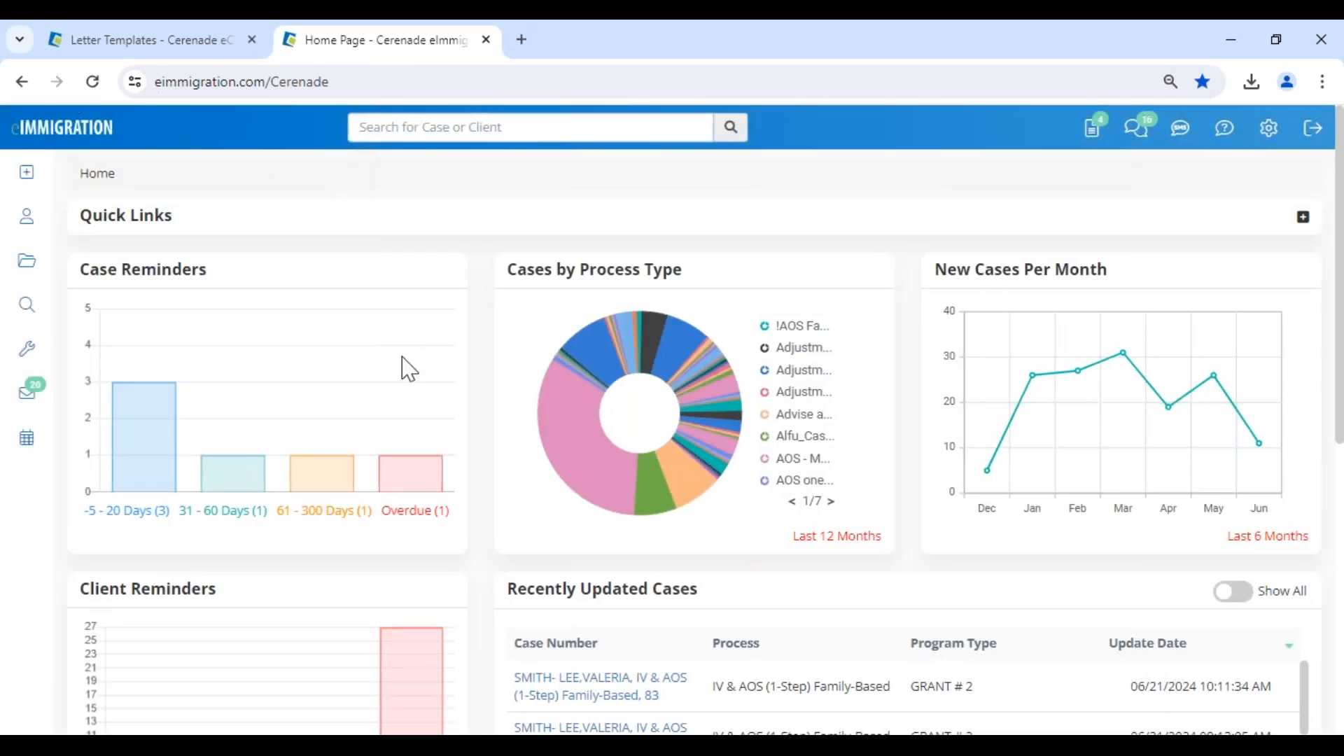
pyautogui.scroll(-7, 405, 426)
pyautogui.click(264, 516)
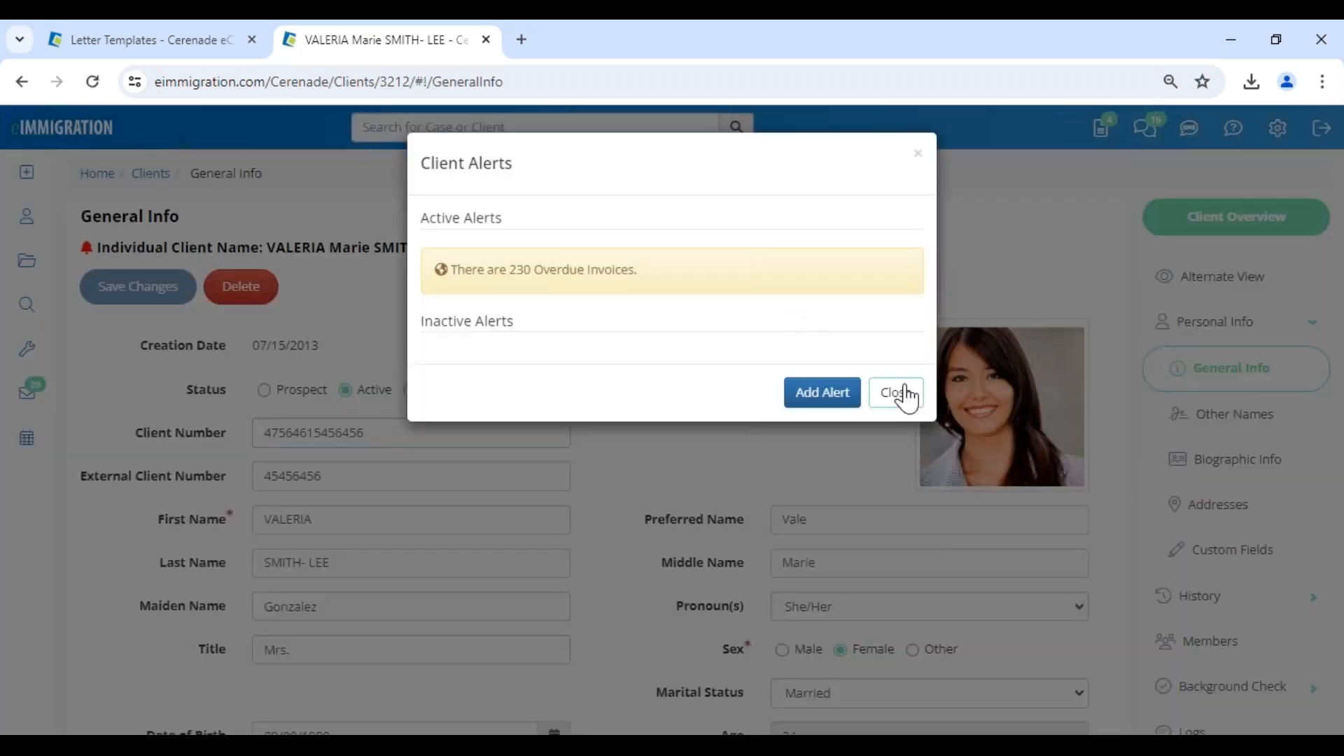
pyautogui.click(905, 393)
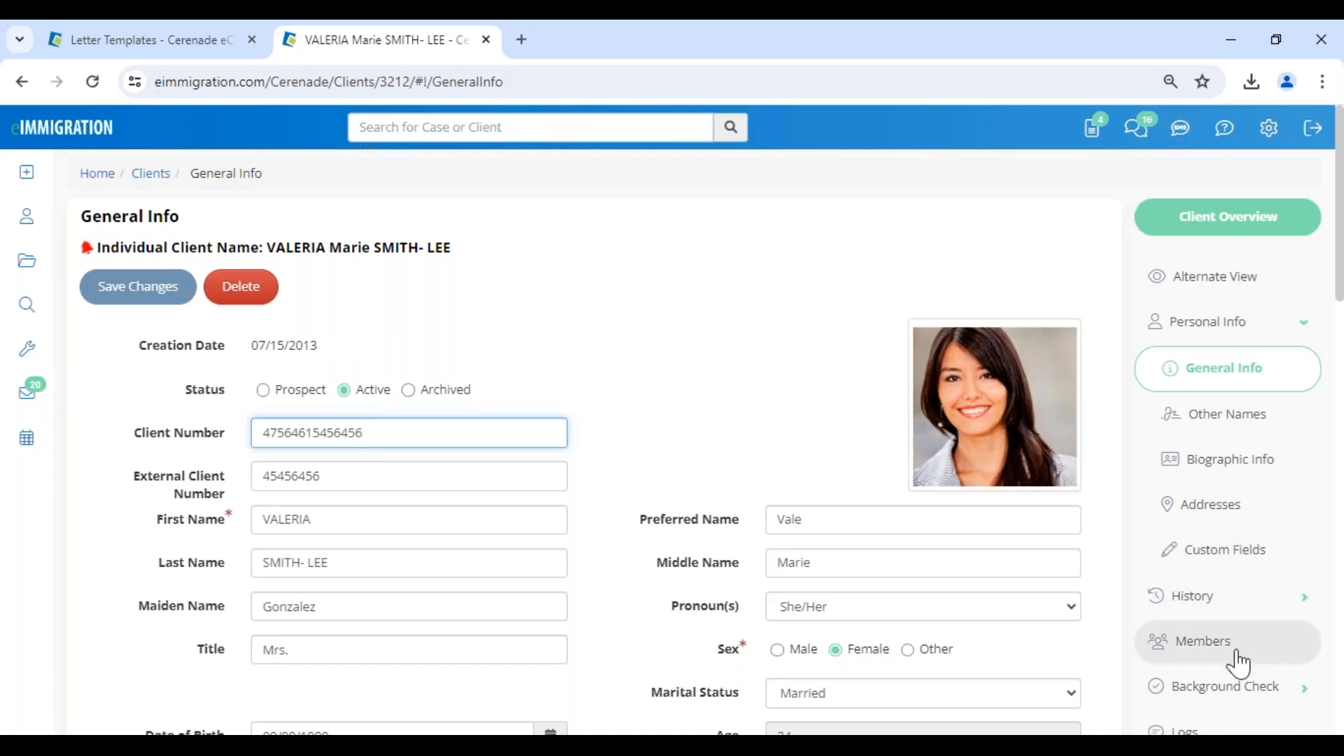
pyautogui.scroll(-4, 1239, 663)
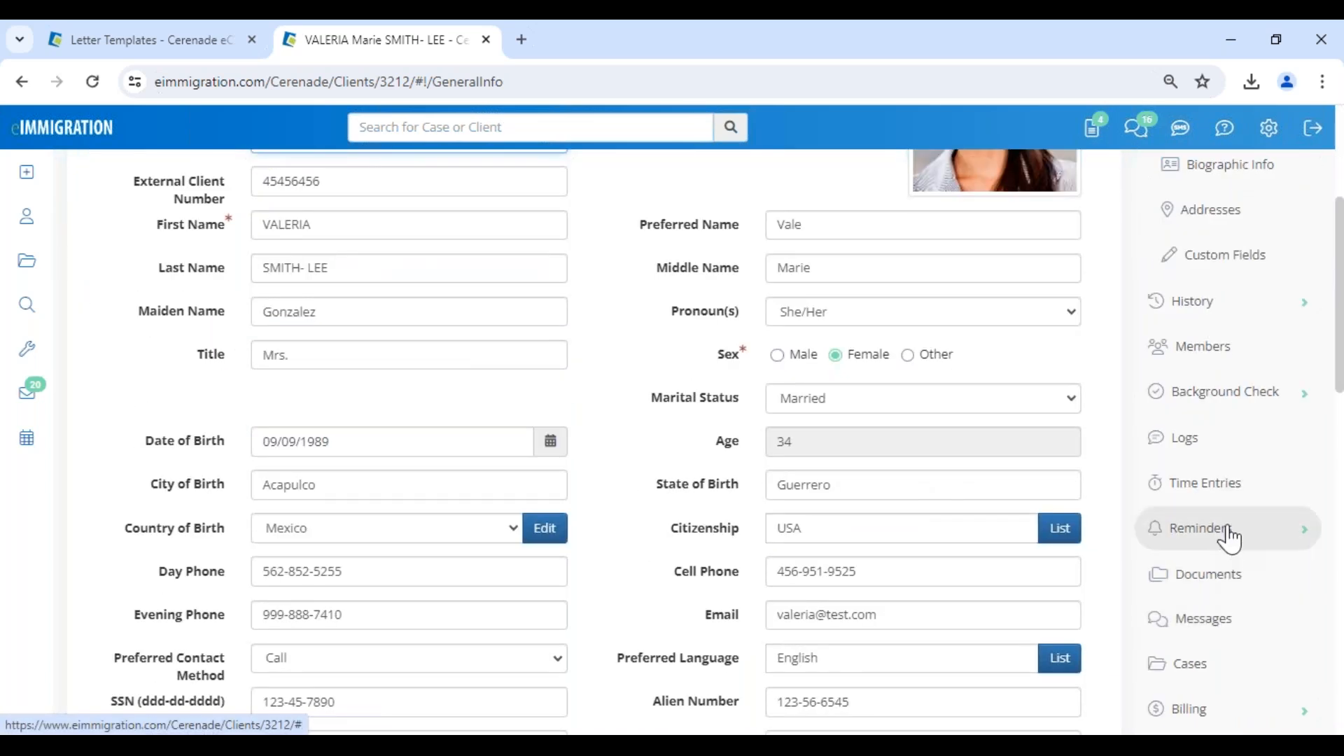
# Open the client's Reminders list and start adding a new reminder, looking over the form's fields.
pyautogui.click(1230, 540)
pyautogui.scroll(-3, 1230, 540)
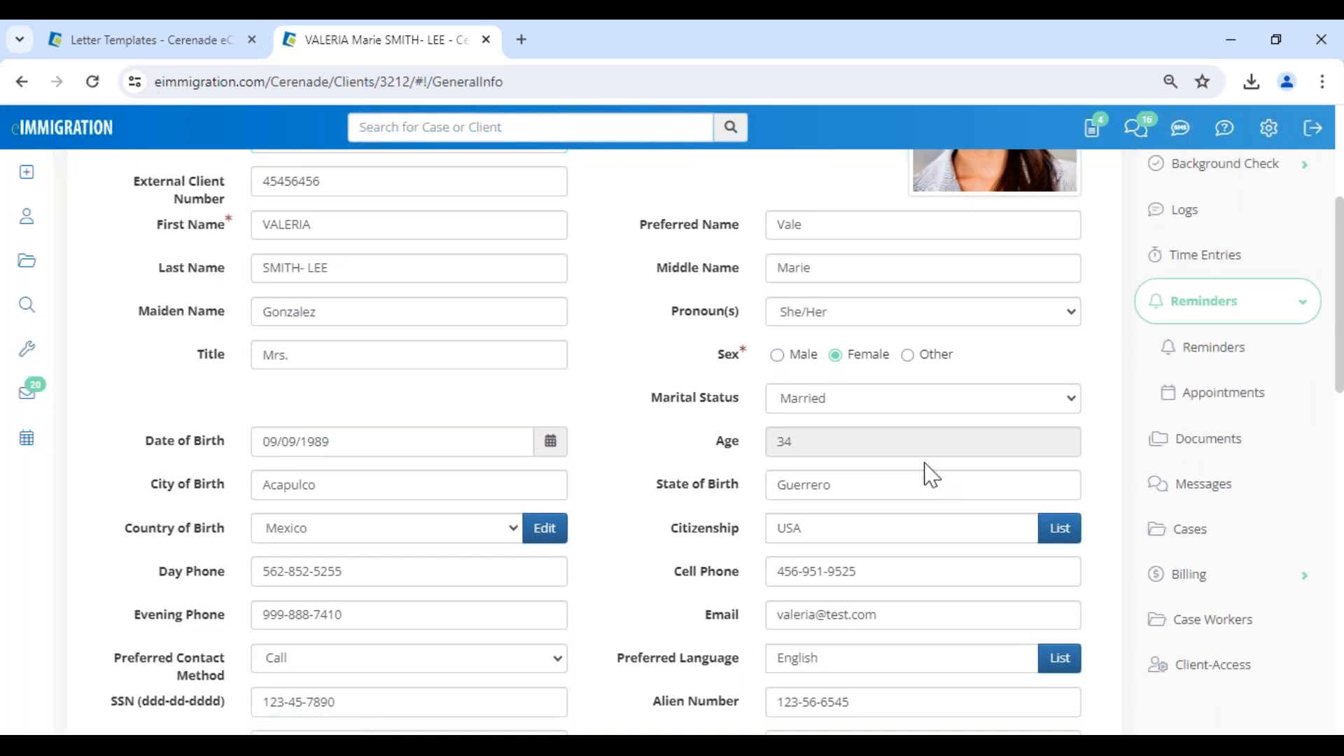
pyautogui.click(1214, 351)
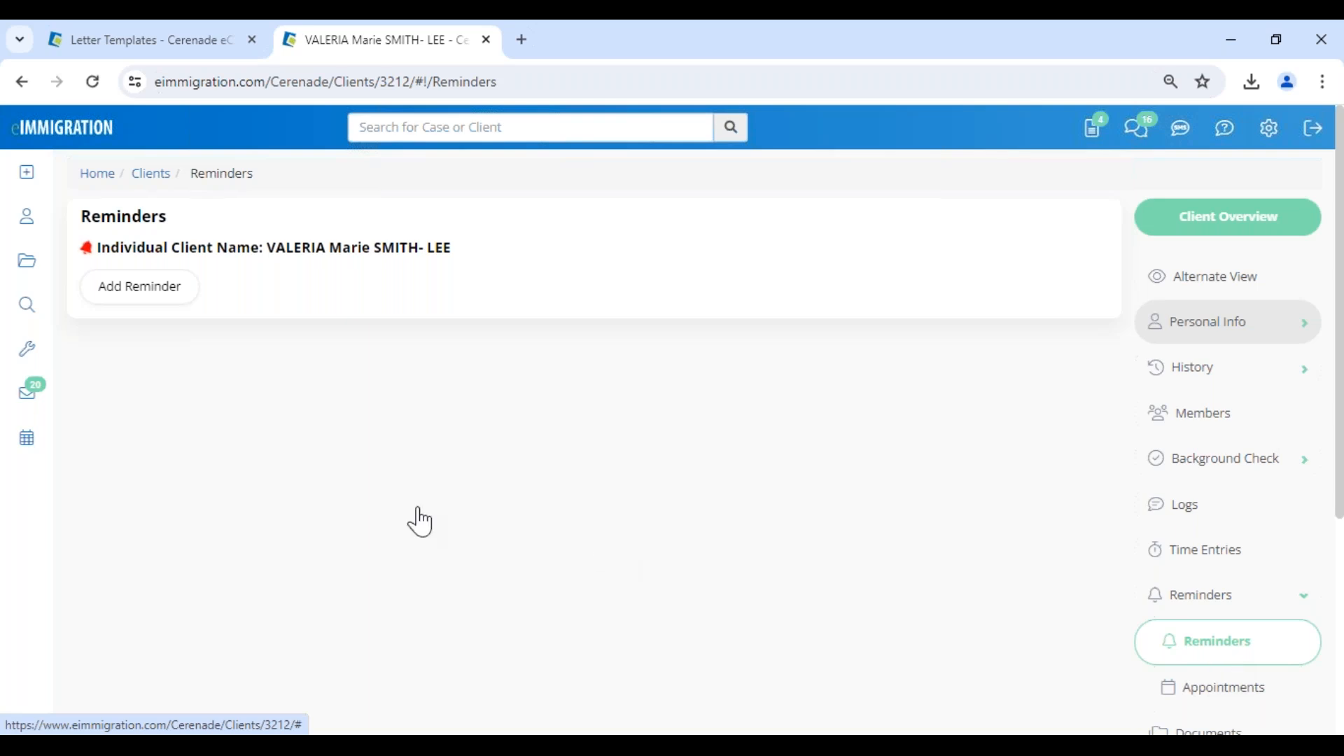
pyautogui.click(145, 297)
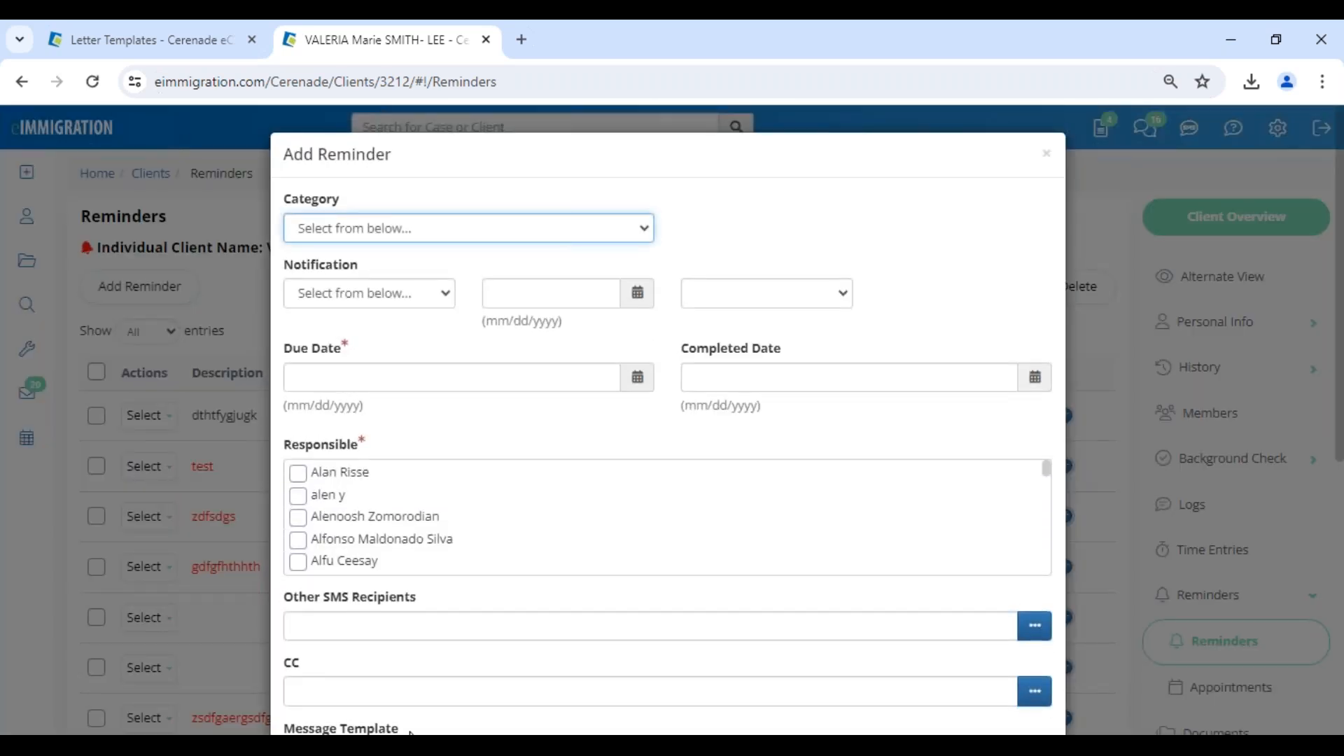
pyautogui.scroll(-2, 390, 684)
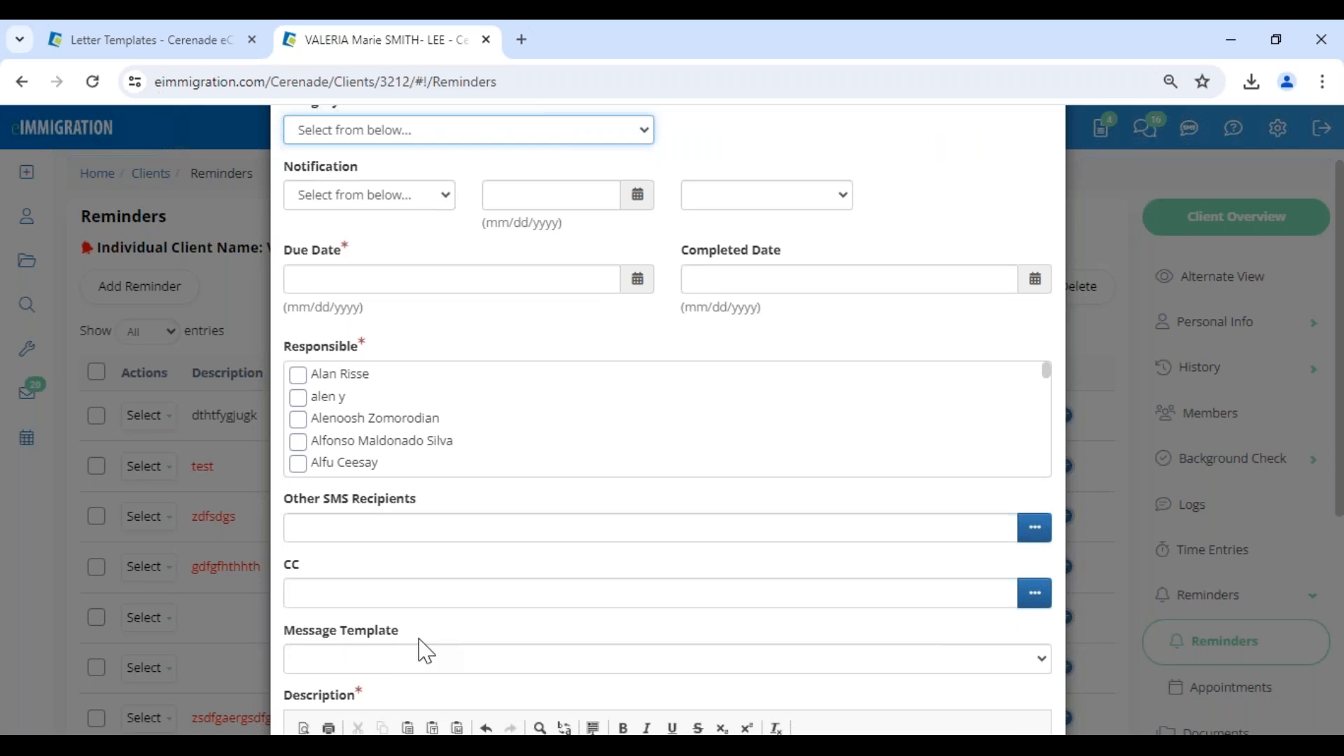
pyautogui.scroll(2, 428, 651)
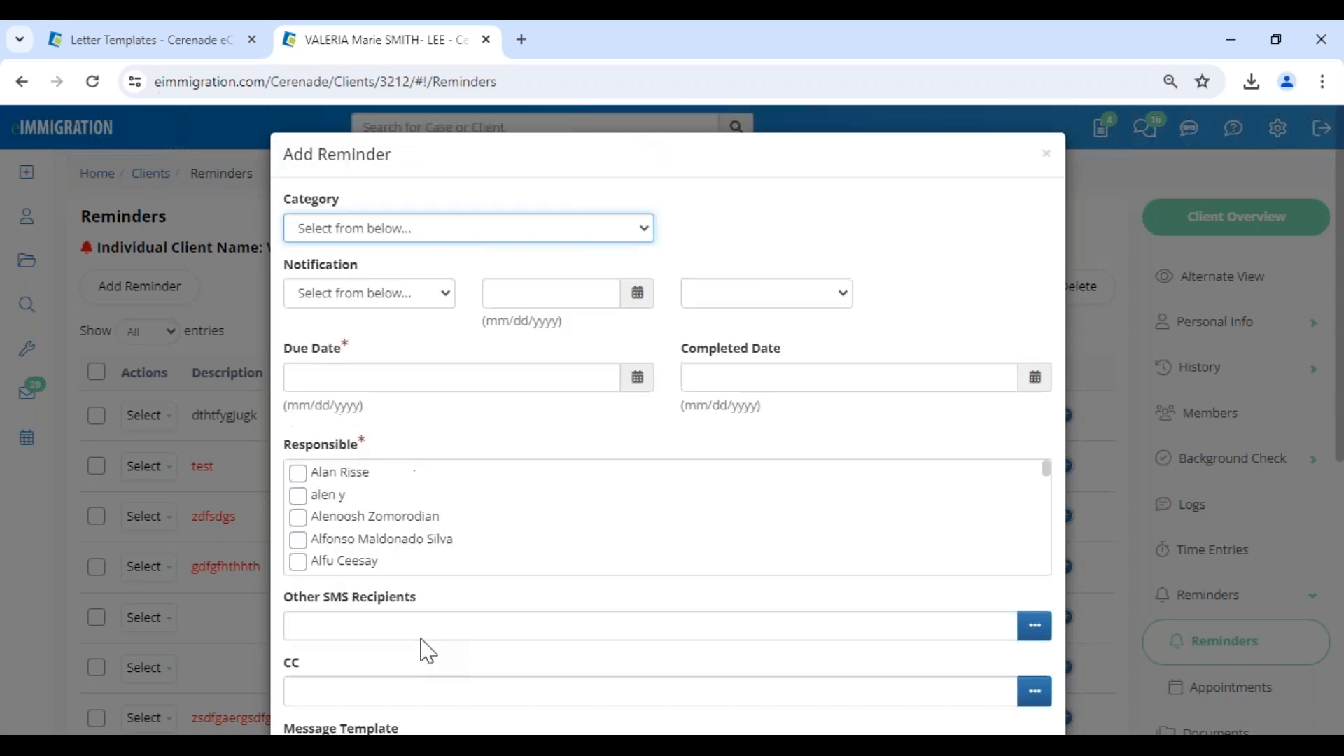
# Set the new reminder's category to Consultation and its due date to 07/05/2024.
pyautogui.click(378, 238)
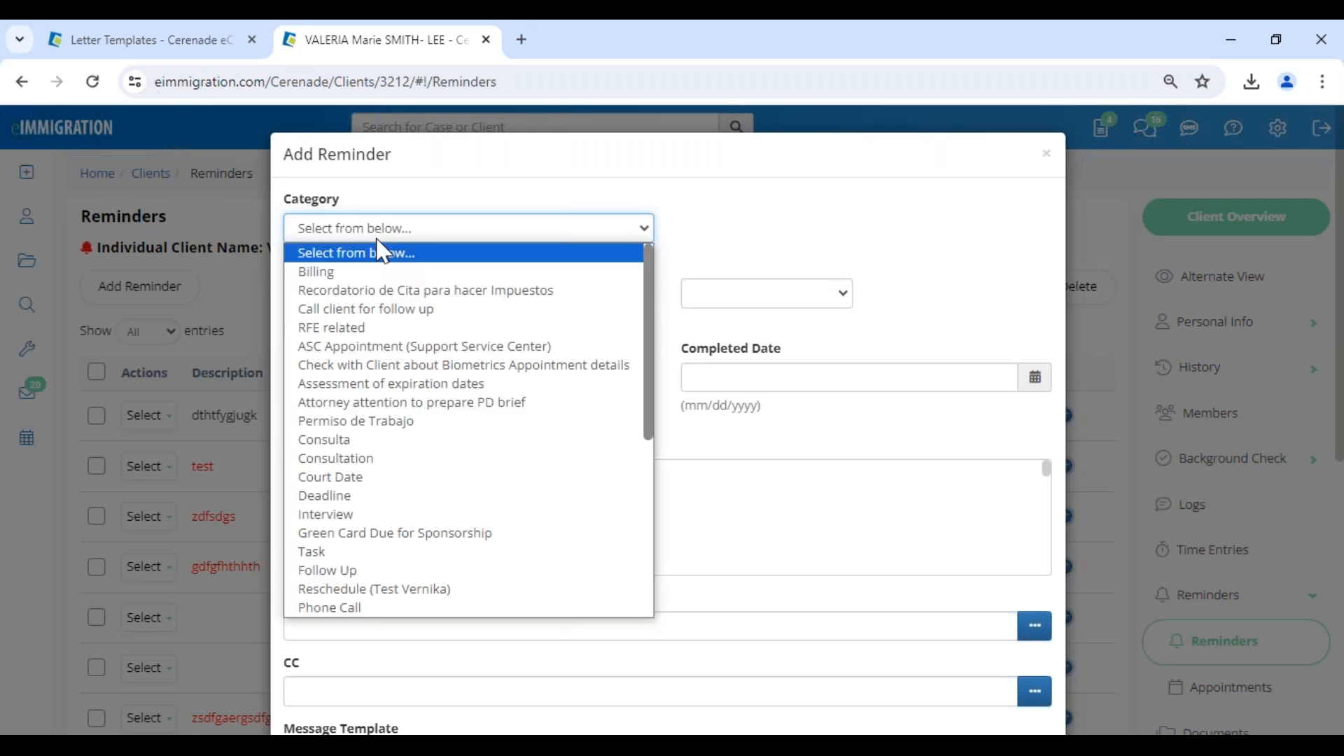
pyautogui.click(381, 459)
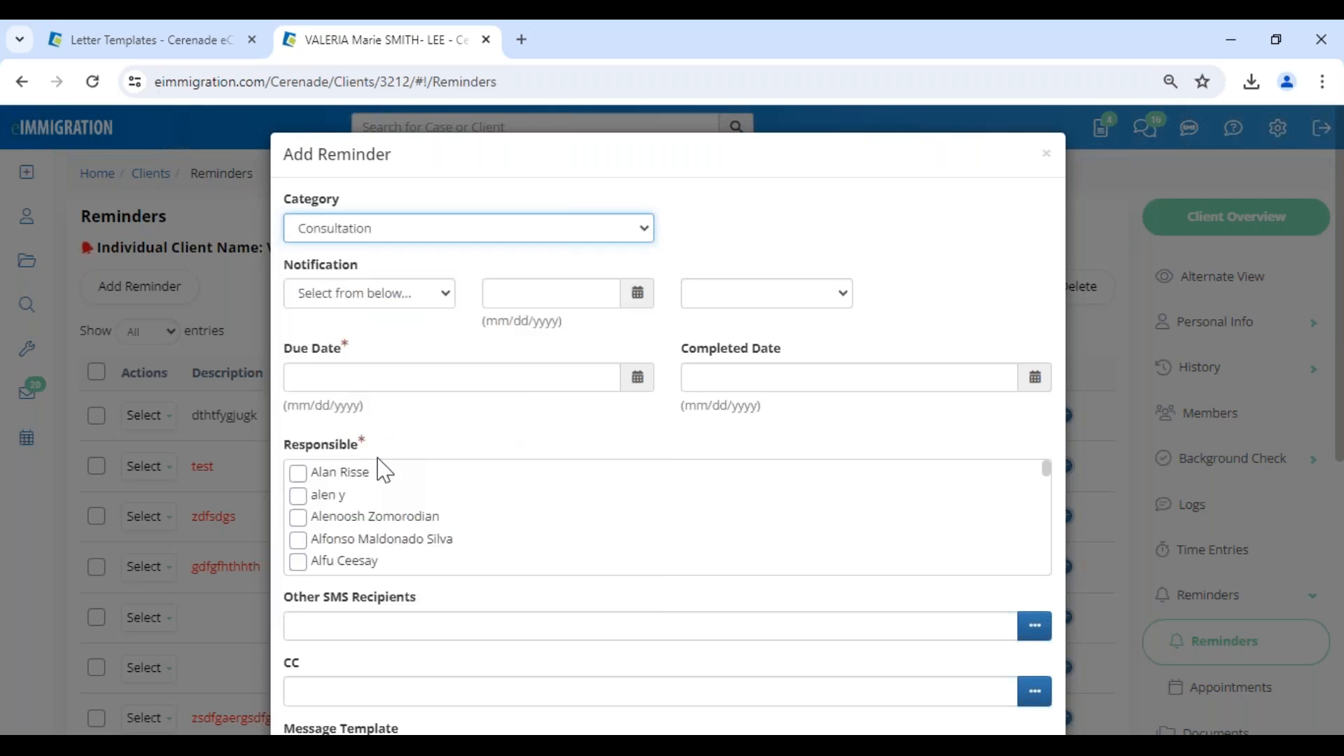
pyautogui.click(355, 378)
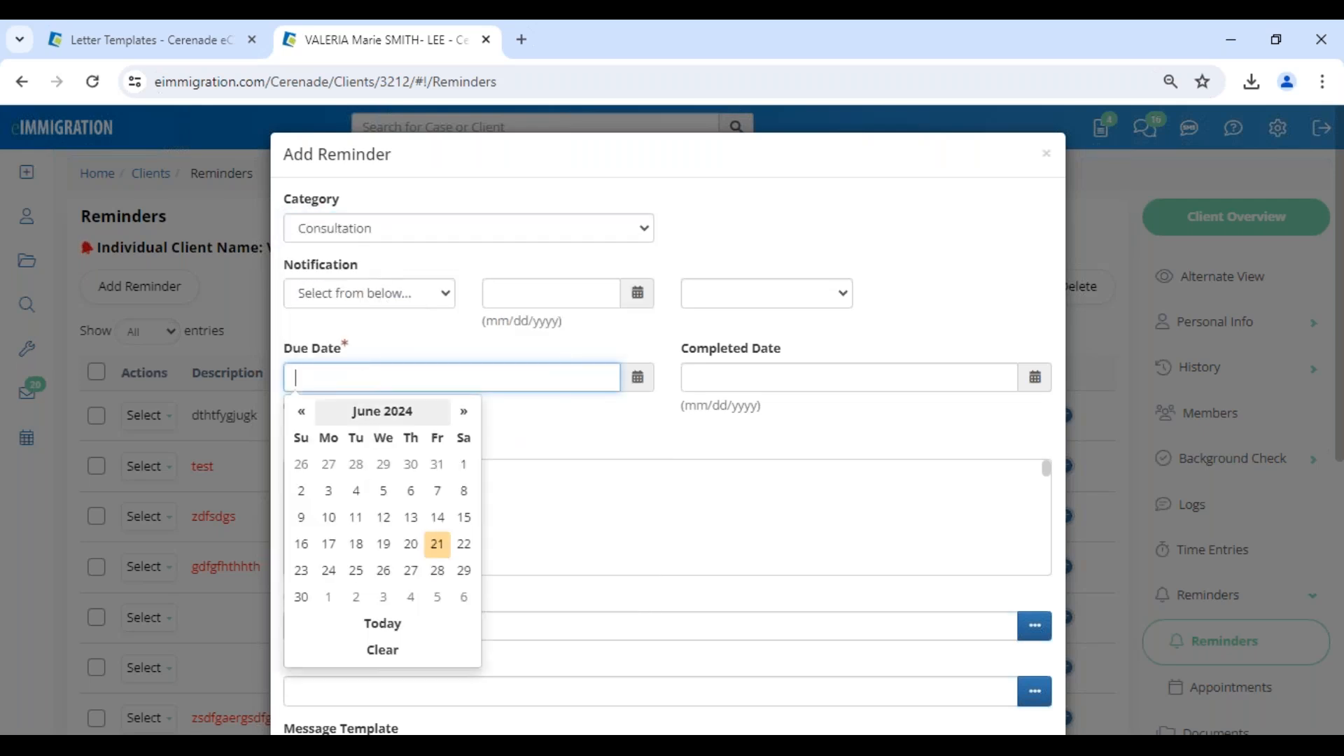
pyautogui.click(438, 599)
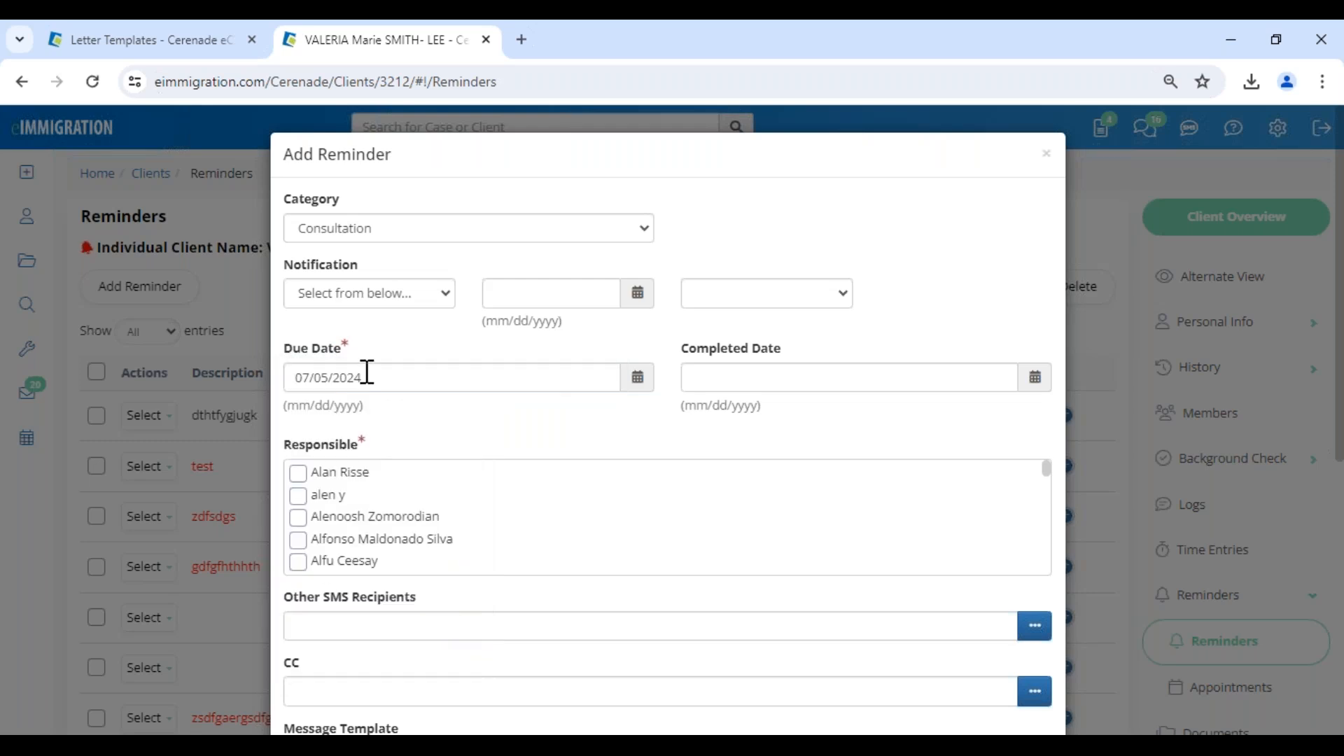
# Configure the reminder's notification as Email on 07/02/2024 at 08:00 AM.
pyautogui.click(359, 293)
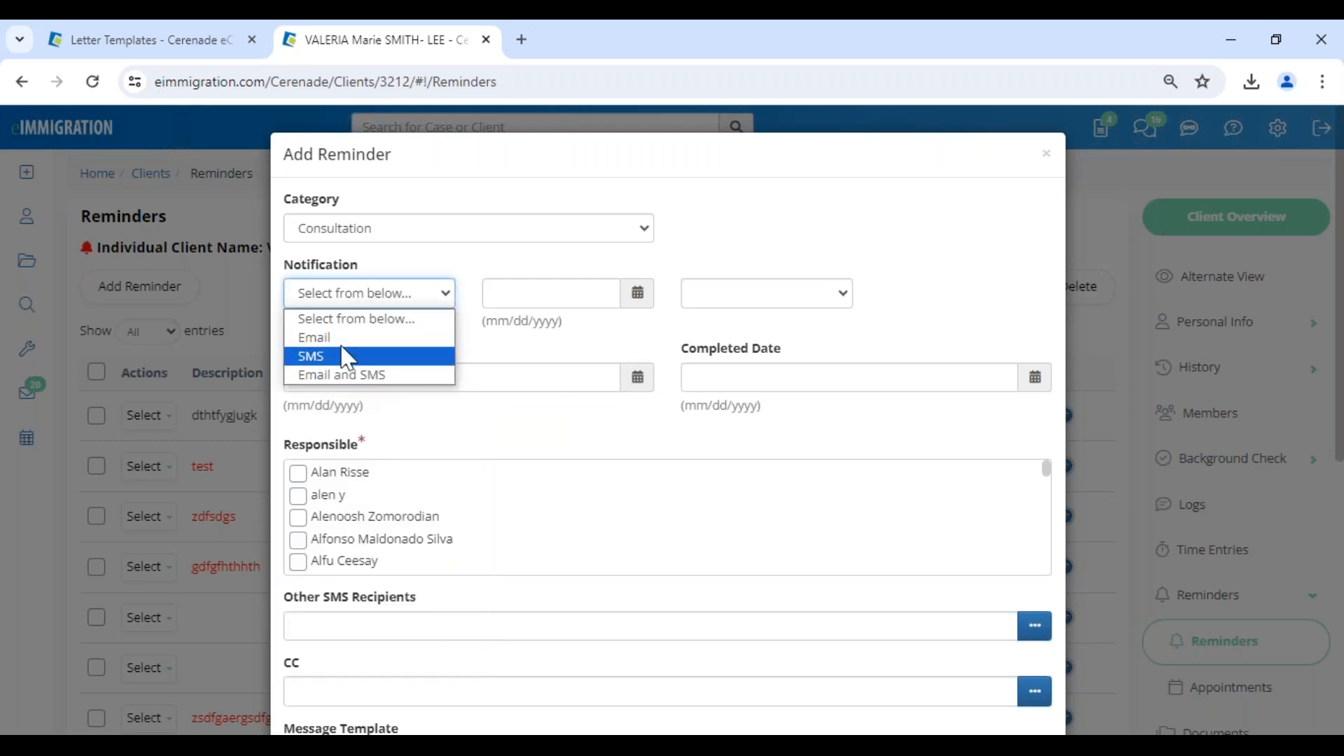
pyautogui.click(342, 340)
pyautogui.click(555, 301)
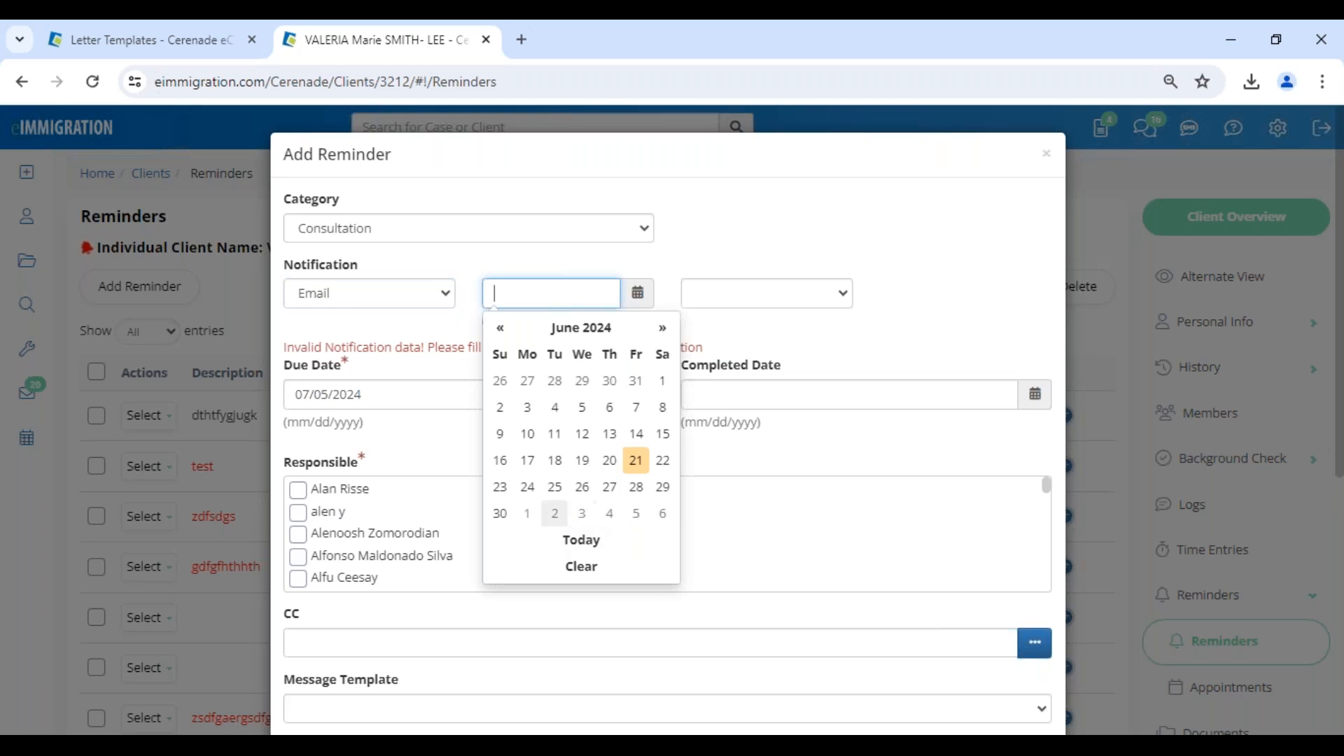
pyautogui.click(554, 514)
pyautogui.click(760, 297)
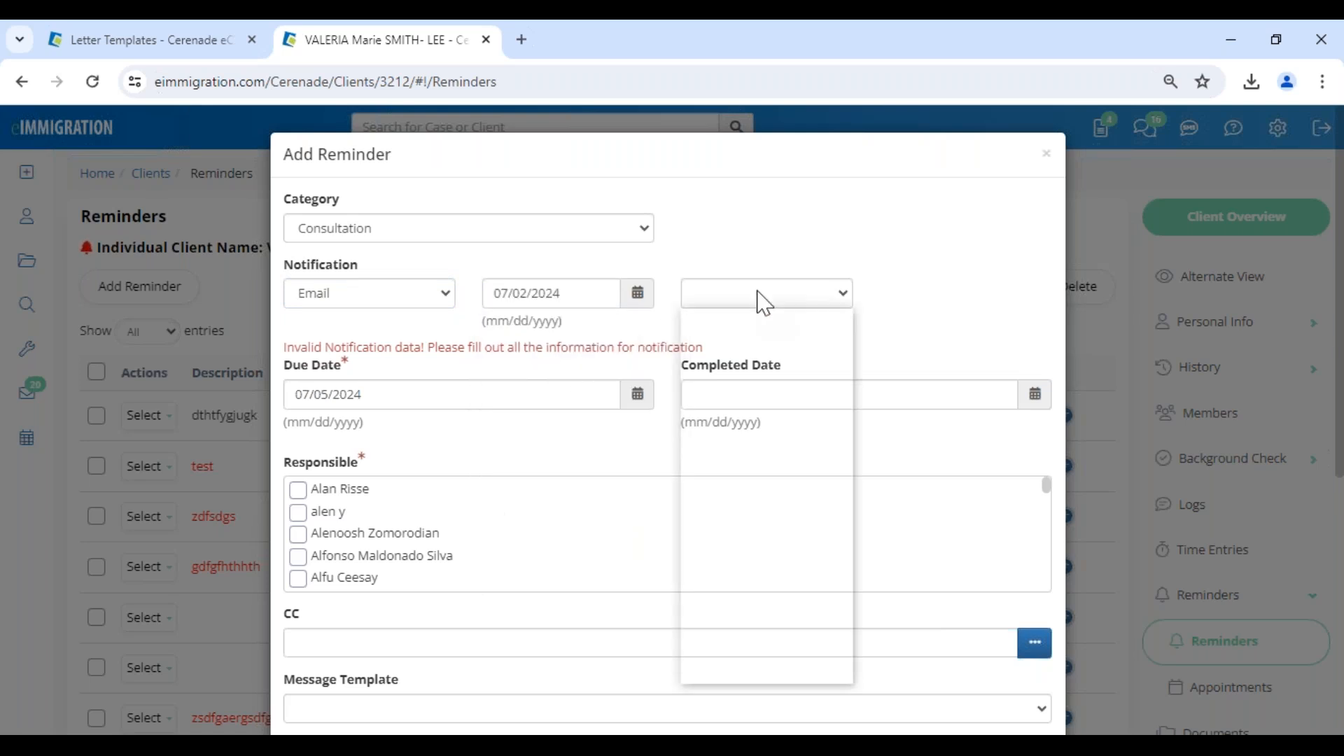
pyautogui.click(765, 656)
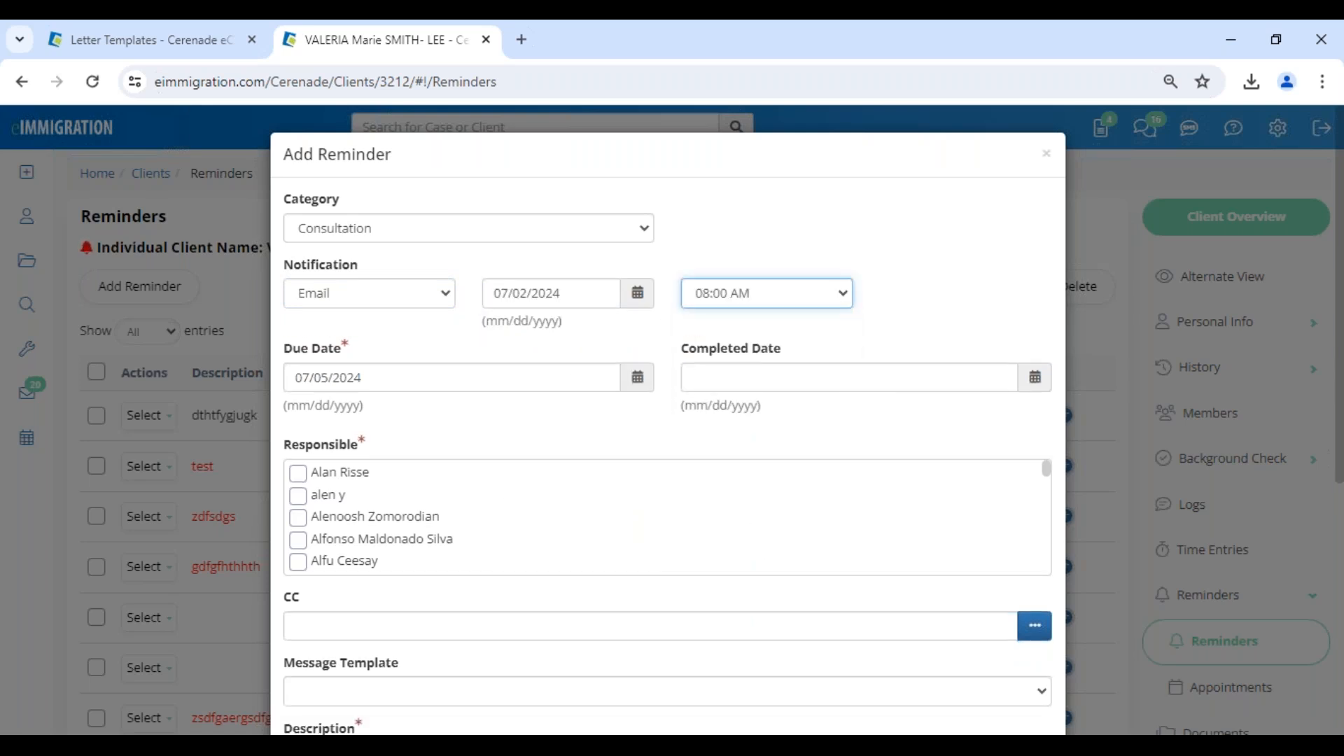
# Make the first listed caseworker responsible for the reminder and add the individual client as the CC email recipient.
pyautogui.click(298, 475)
pyautogui.scroll(-5, 443, 615)
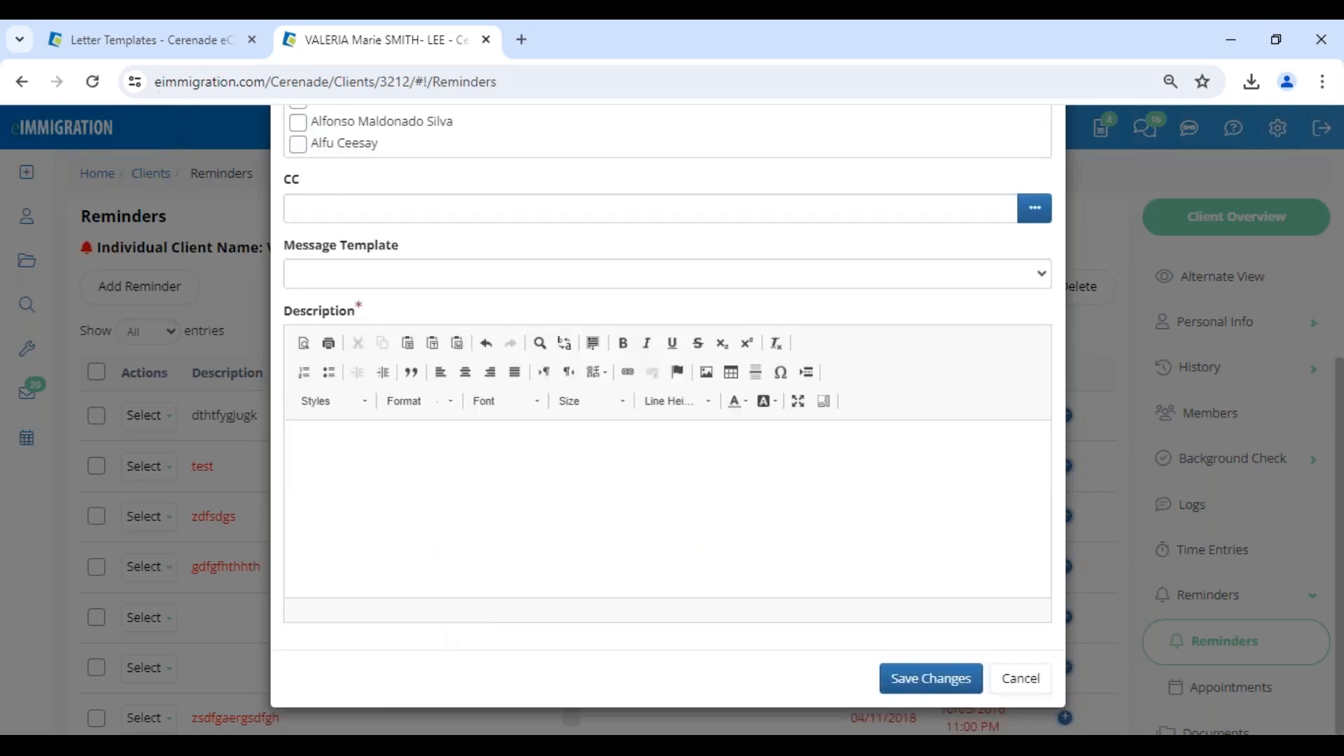
pyautogui.doubleClick(291, 179)
pyautogui.click(1035, 208)
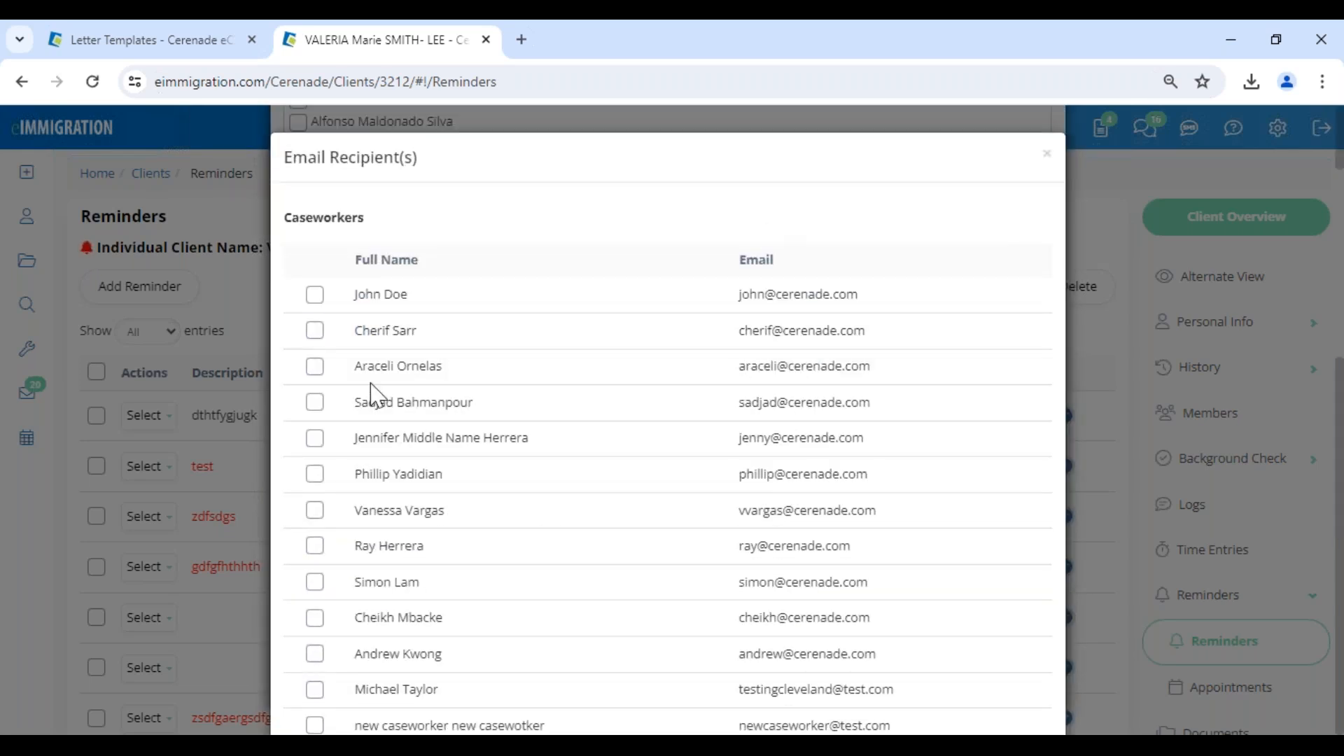
pyautogui.scroll(-5, 372, 390)
pyautogui.scroll(-10, 320, 439)
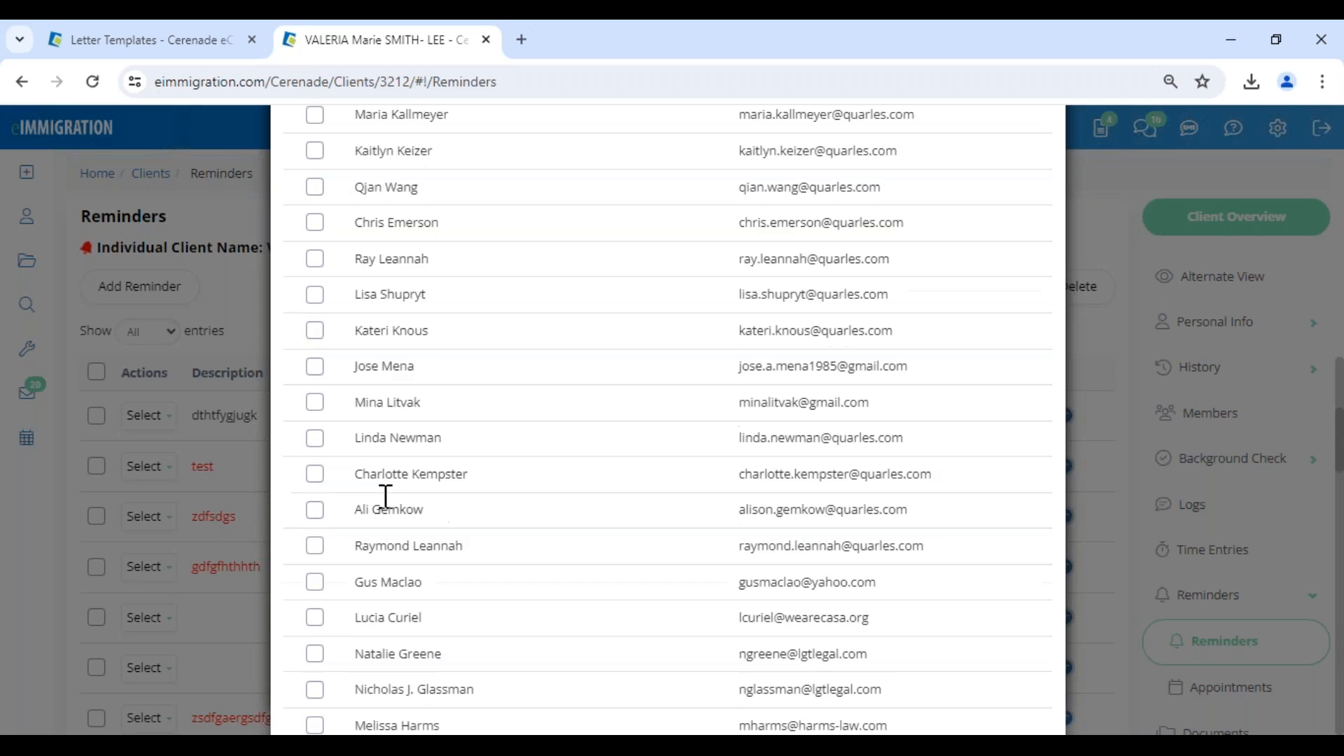
pyautogui.scroll(-15, 386, 497)
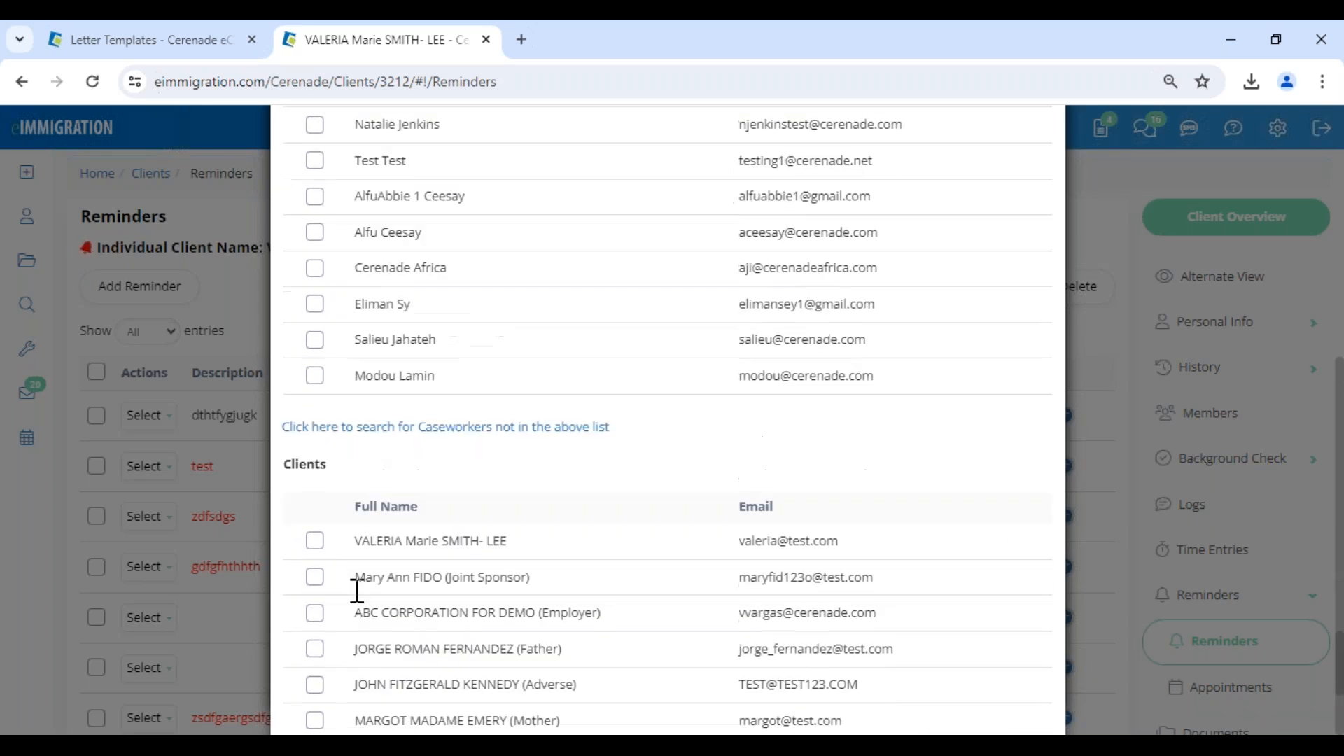
pyautogui.scroll(-1, 357, 592)
pyautogui.click(315, 162)
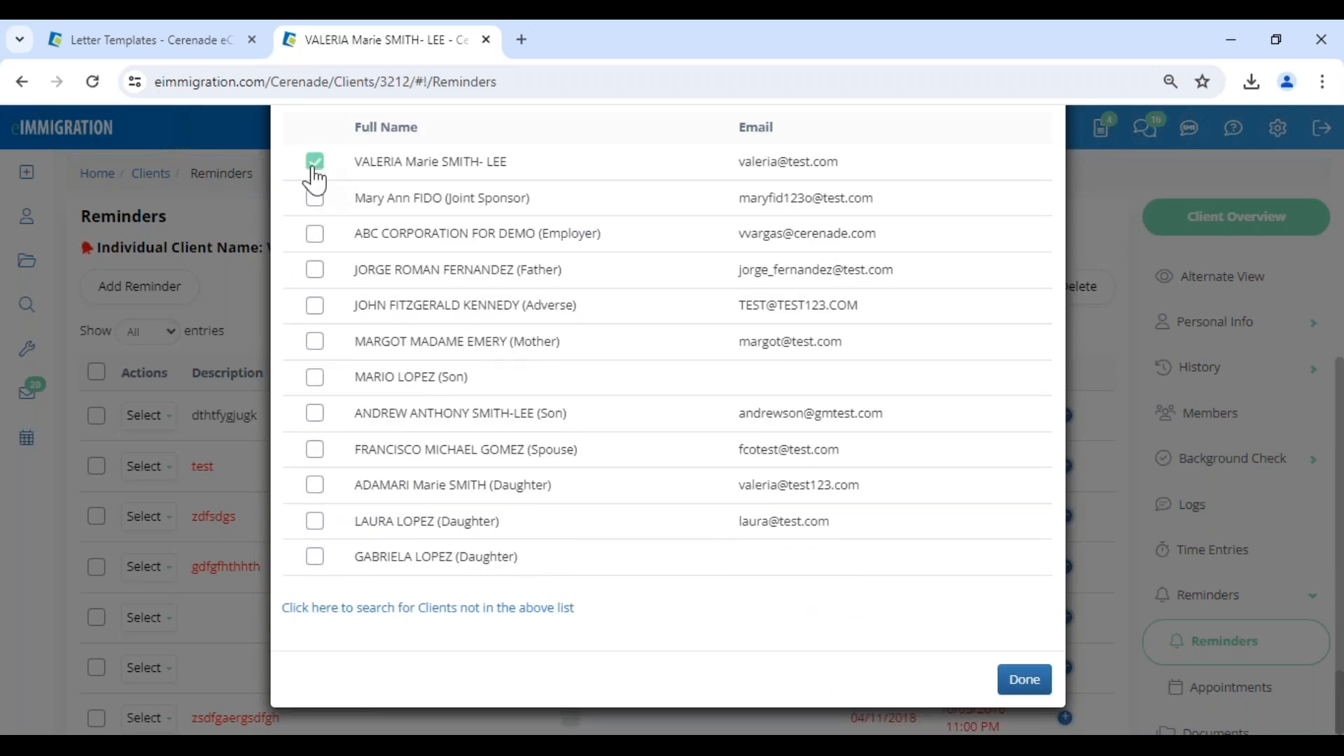
pyautogui.click(1024, 680)
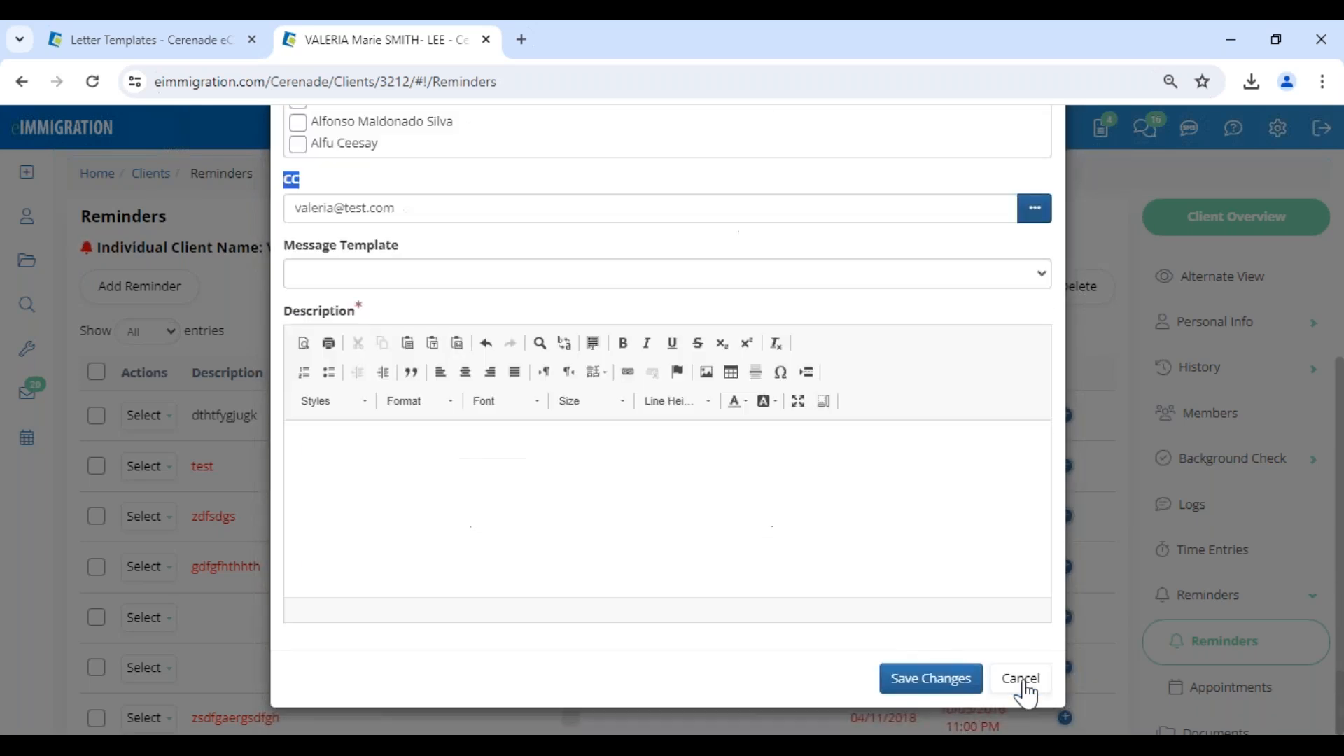
pyautogui.click(334, 192)
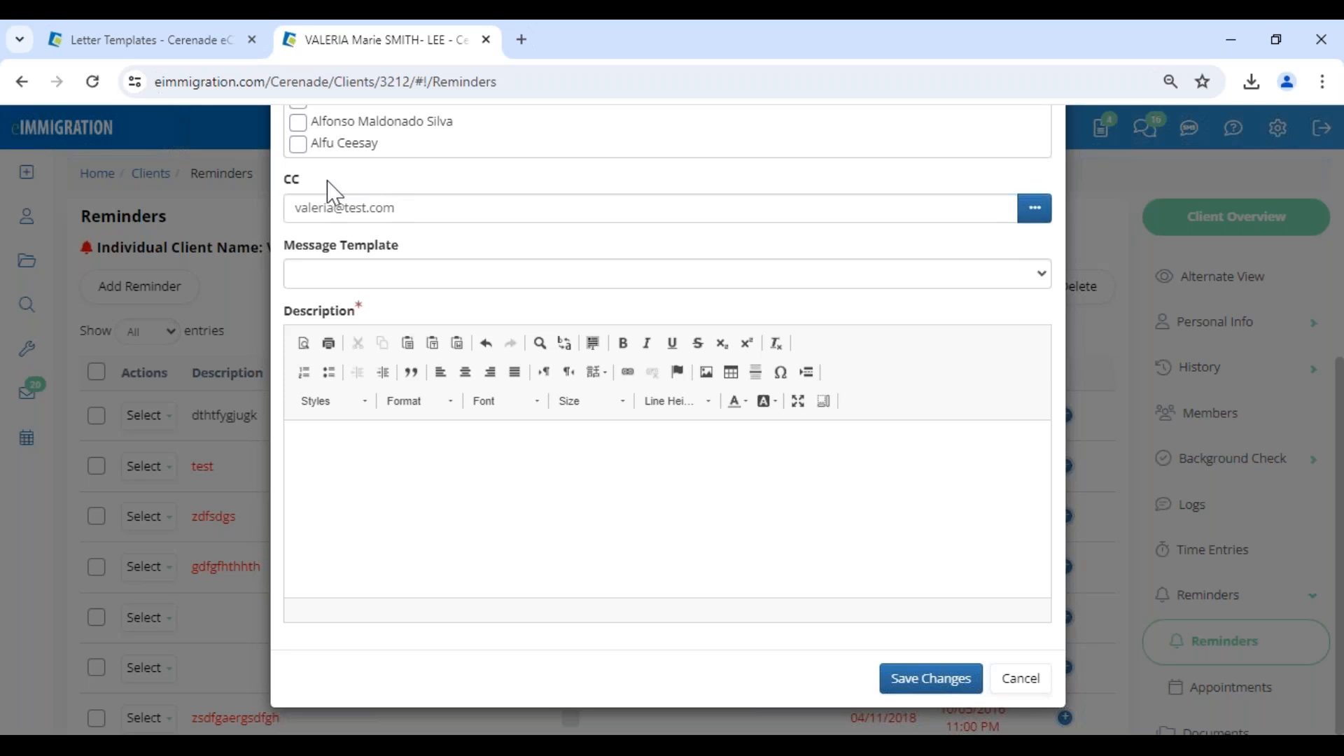
# Check the name of the customized template in the letter templates list and apply Appointment Reminder Letter (w/LetterHead) as the reminder's message template.
pyautogui.moveTo(287, 258); pyautogui.dragTo(419, 270)
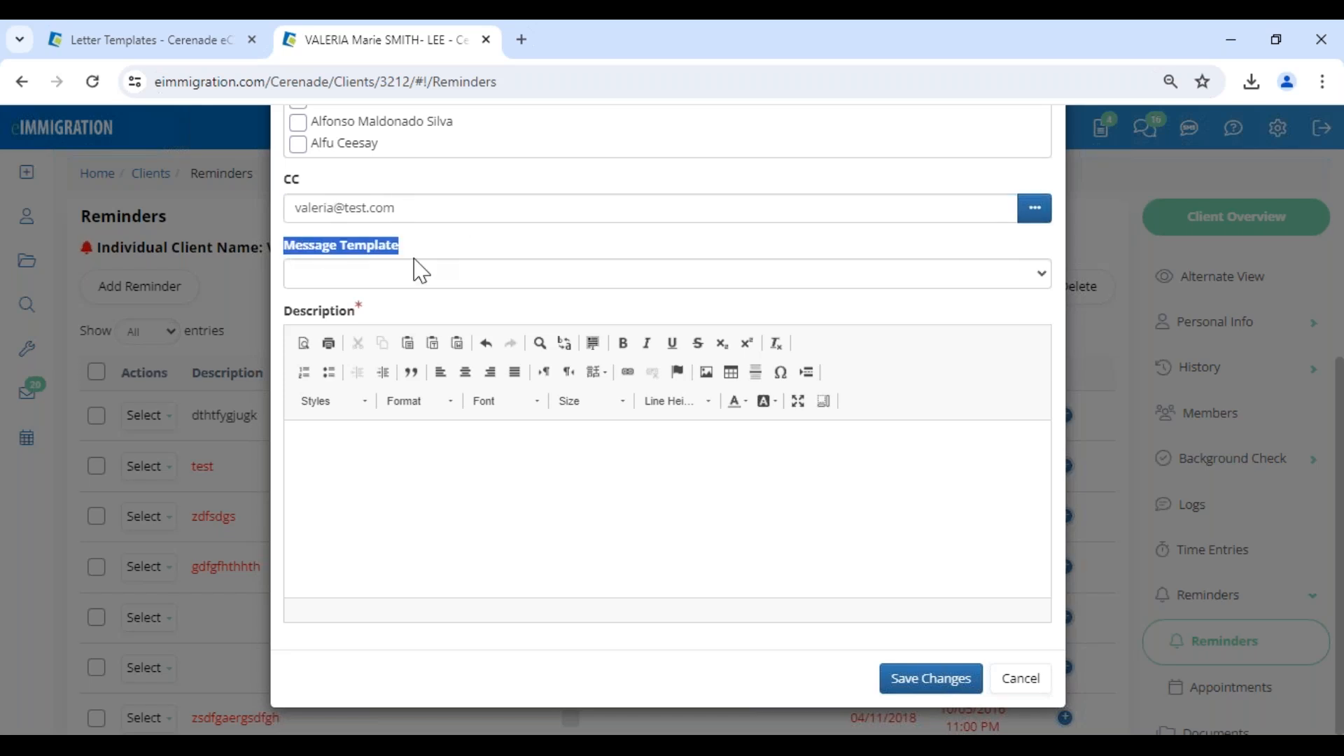
pyautogui.click(387, 284)
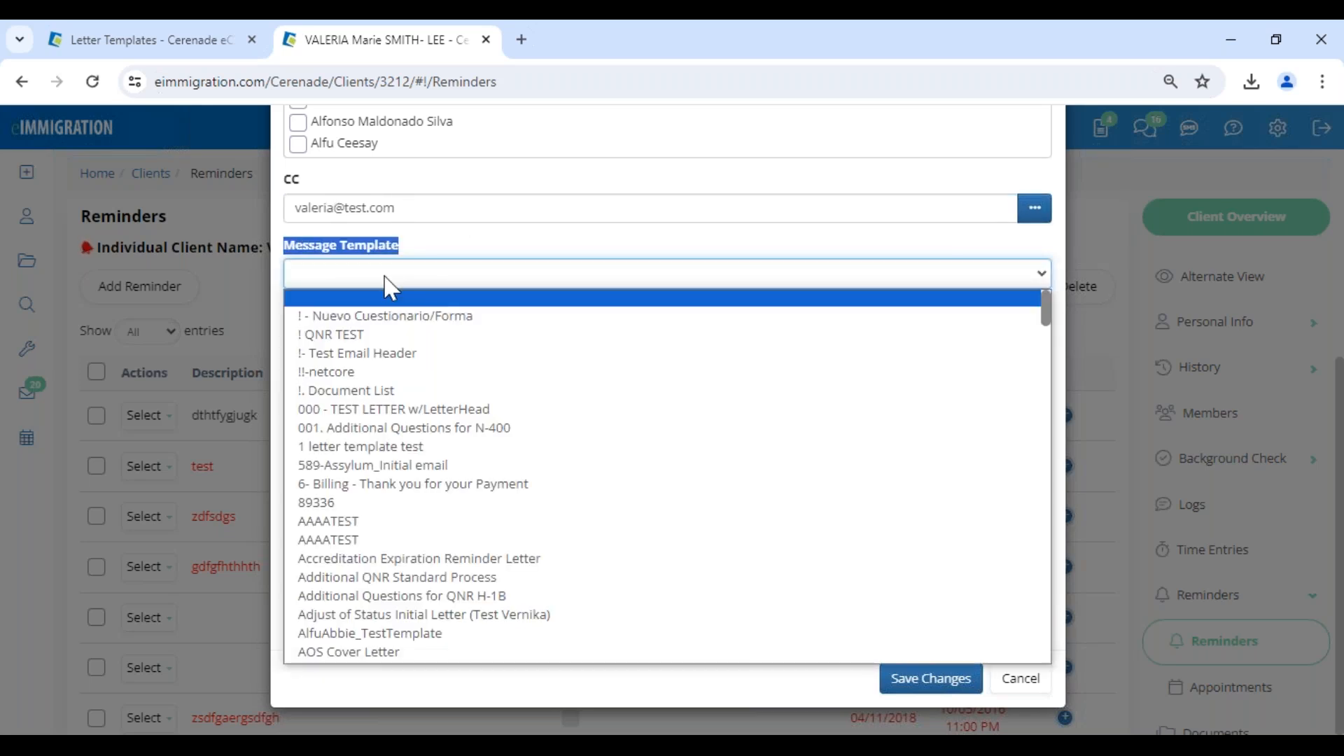
pyautogui.scroll(-3, 385, 616)
pyautogui.scroll(-10, 385, 618)
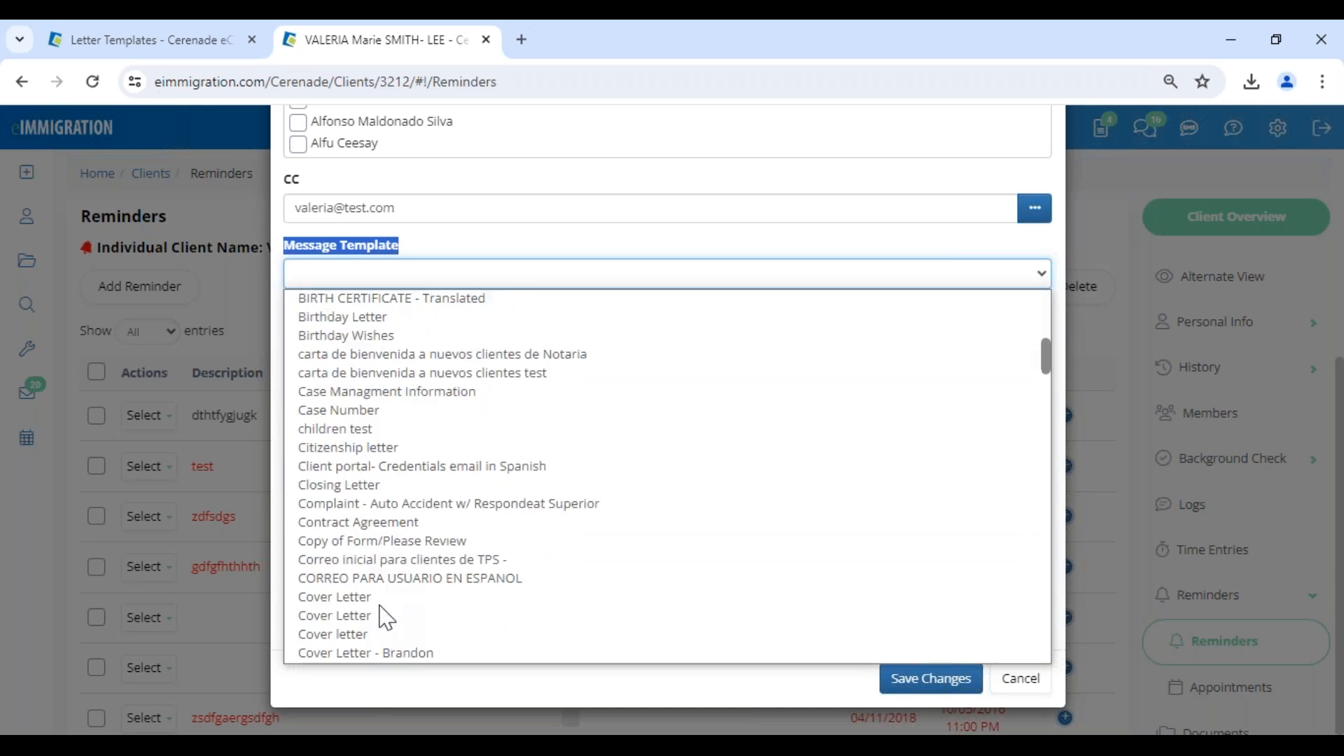
pyautogui.scroll(15, 386, 618)
pyautogui.scroll(-3, 384, 618)
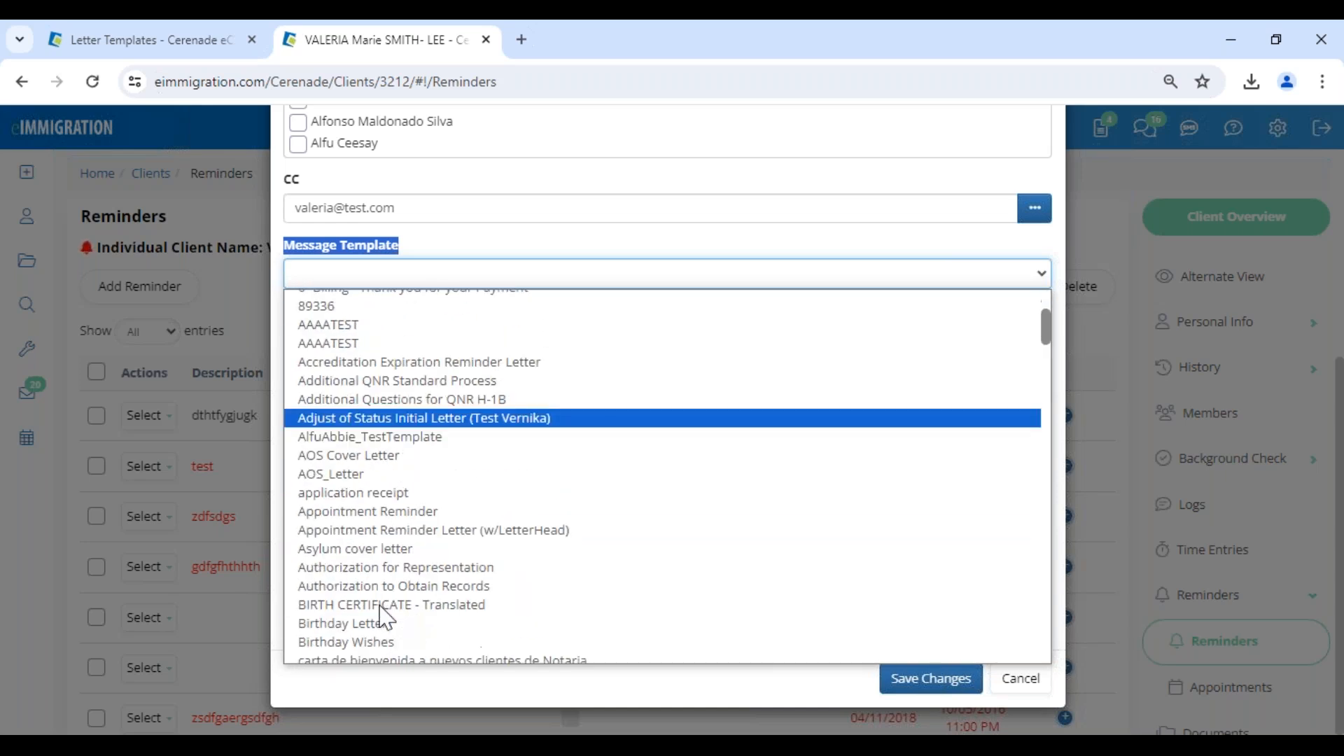
pyautogui.click(191, 43)
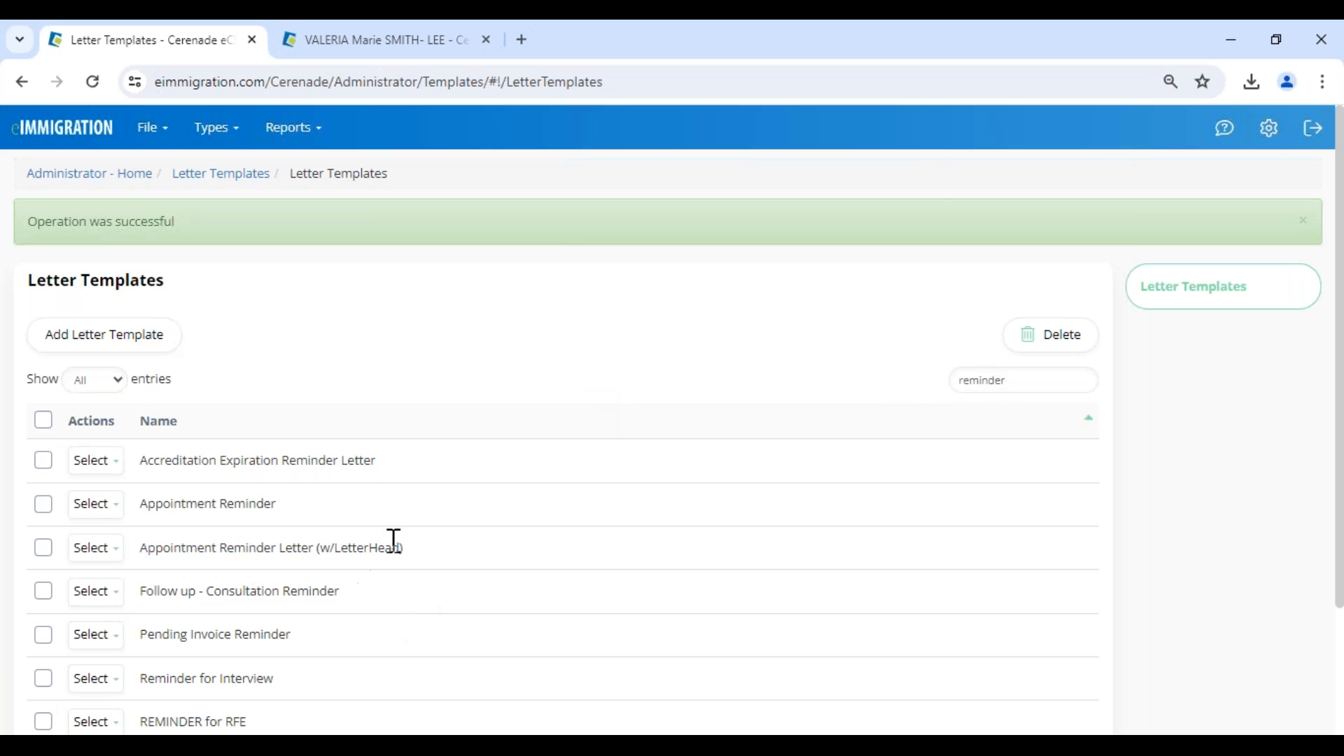
pyautogui.click(364, 40)
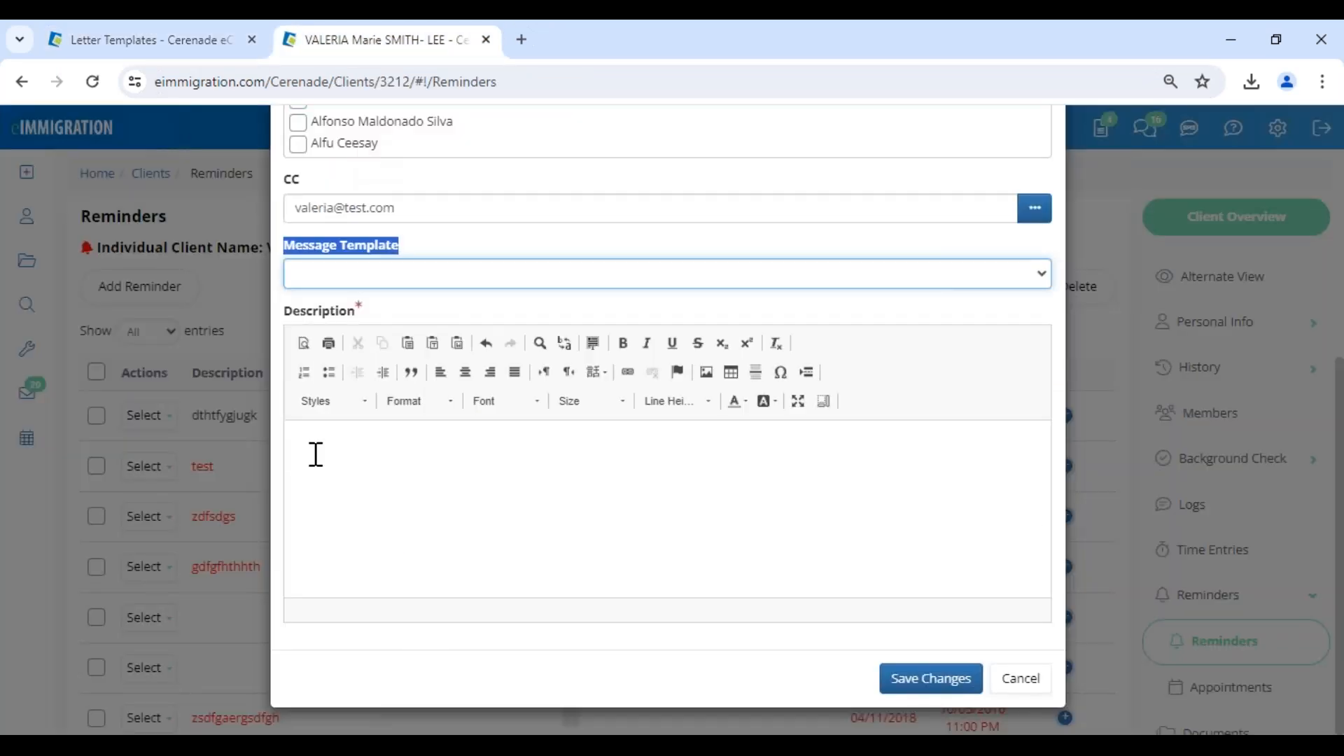
pyautogui.click(364, 275)
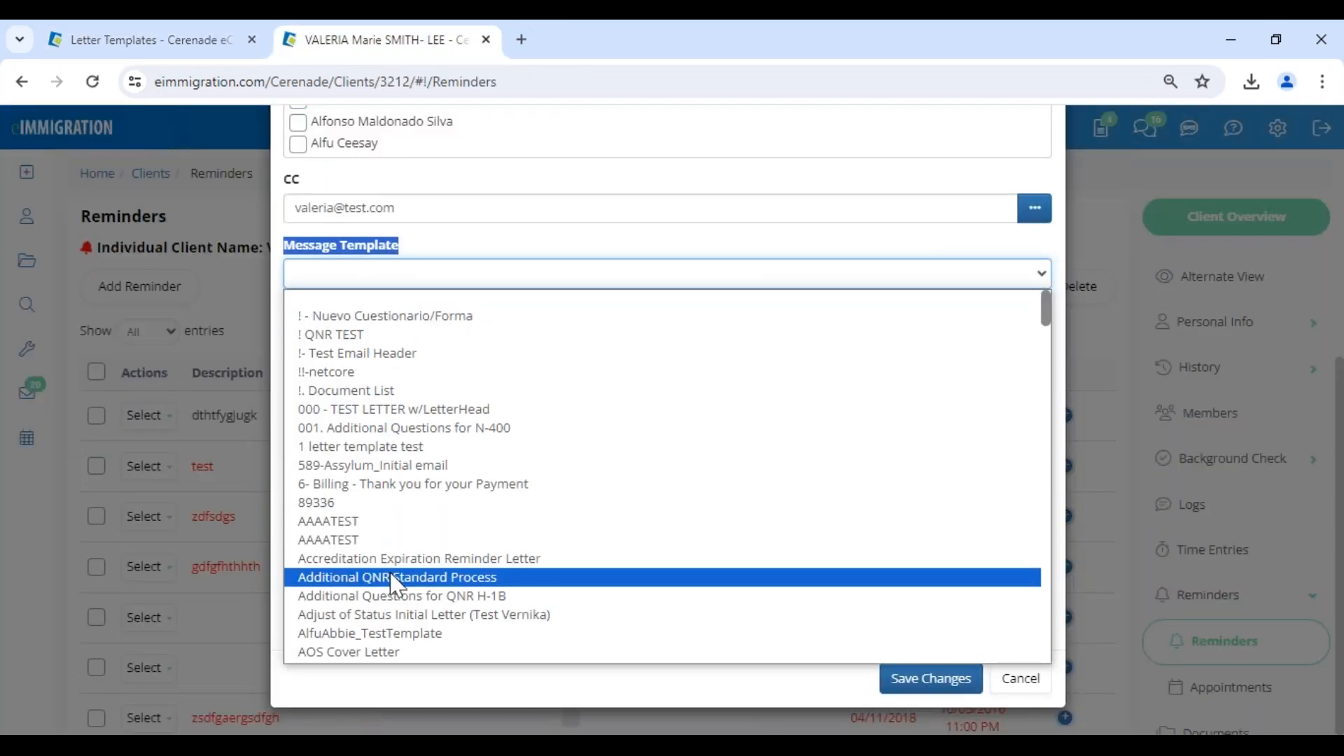
pyautogui.scroll(-3, 396, 581)
pyautogui.click(406, 531)
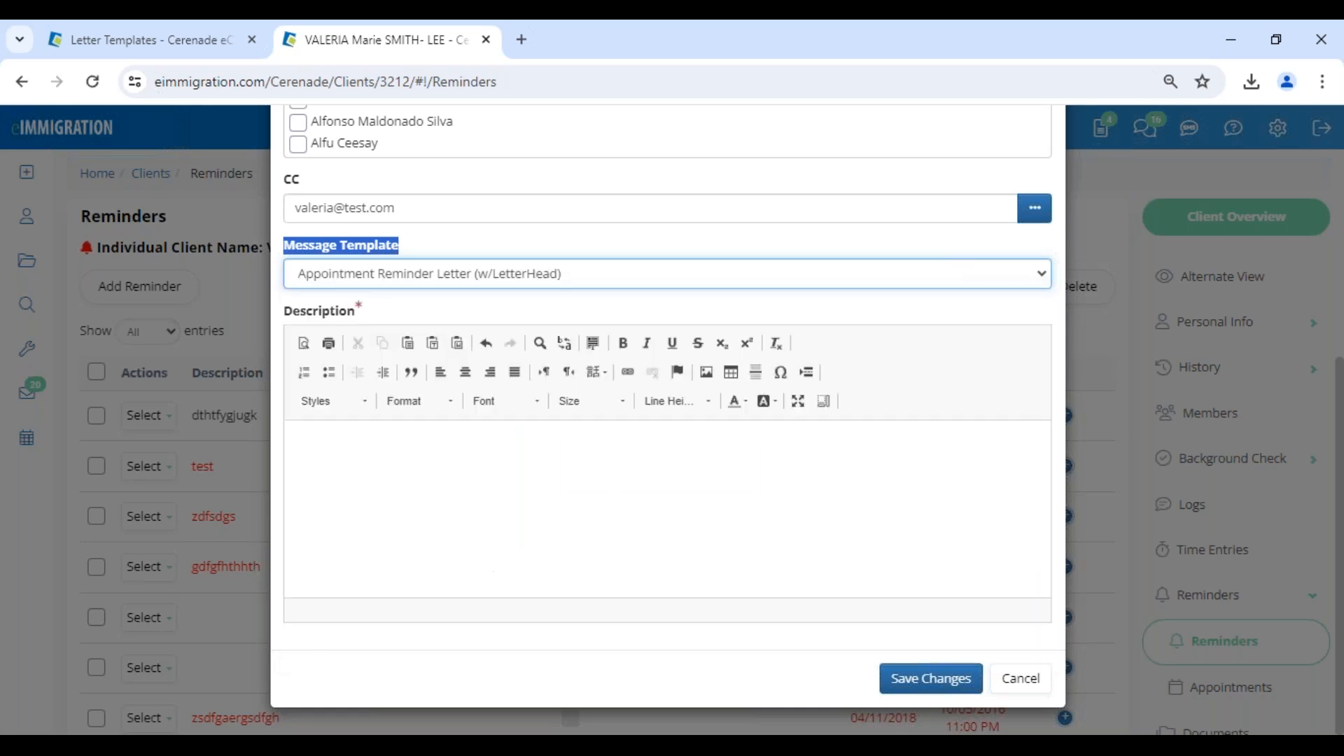
# Examine the letter date, client name and appointment wording that the template filled into the reminder's description.
pyautogui.moveTo(356, 539); pyautogui.dragTo(299, 541)
pyautogui.doubleClick(354, 572)
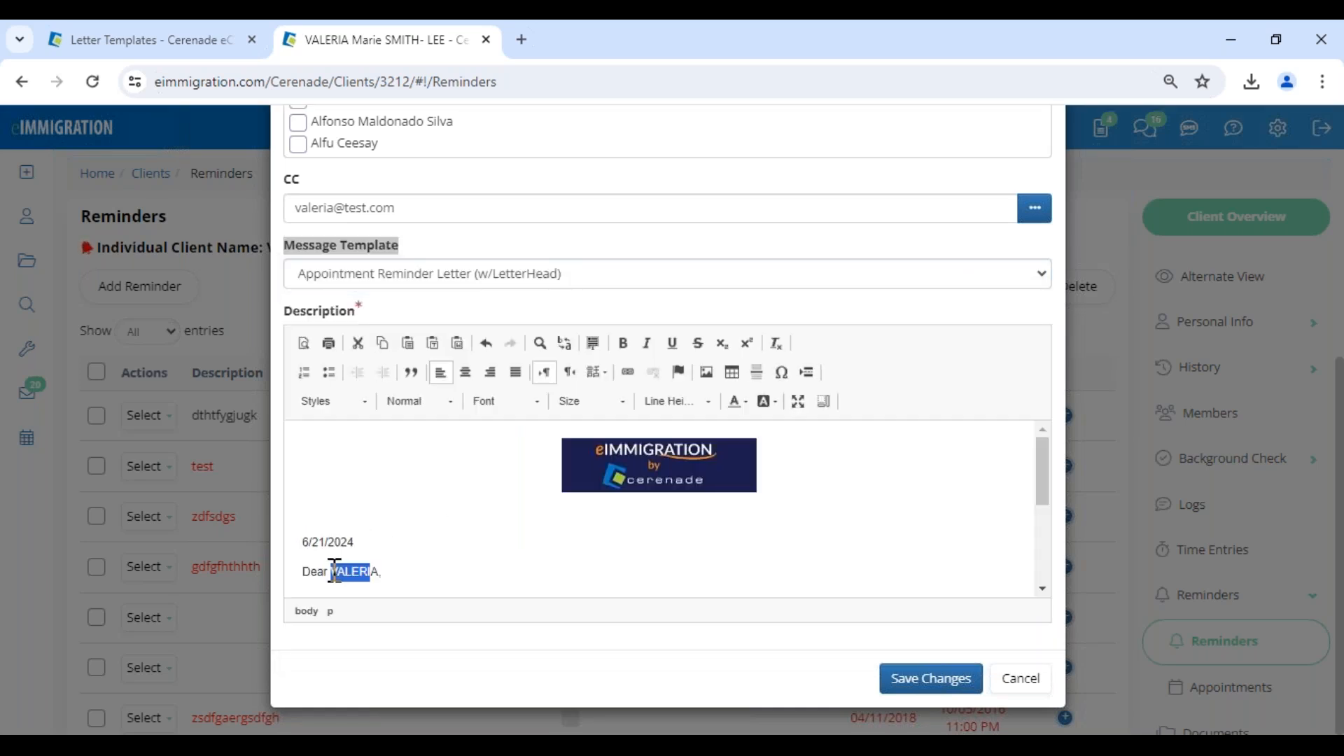
pyautogui.scroll(-5, 378, 564)
pyautogui.moveTo(410, 525); pyautogui.dragTo(303, 516)
pyautogui.click(442, 507)
pyautogui.scroll(5, 452, 532)
pyautogui.scroll(-2, 452, 539)
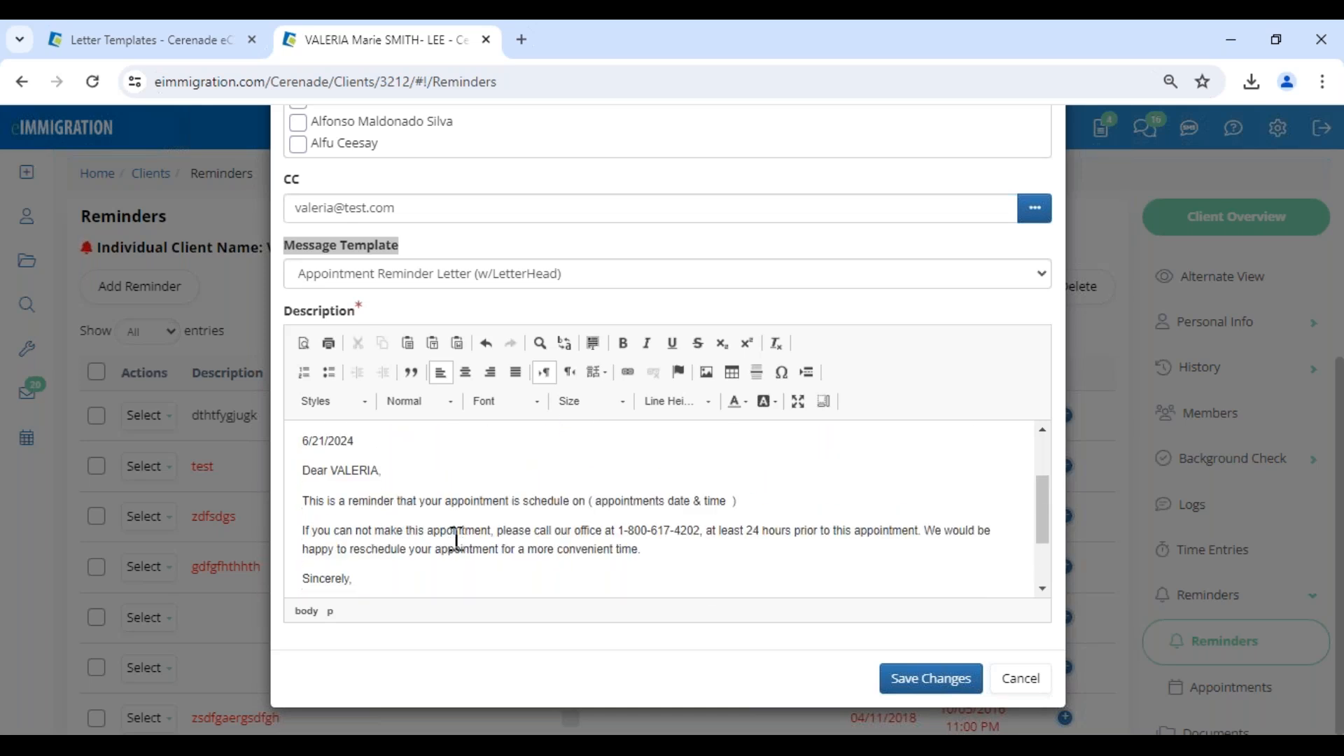
# Replace the ( appointments date & time ) placeholder in the description with "t" and save the reminder.
pyautogui.moveTo(743, 502); pyautogui.dragTo(590, 505)
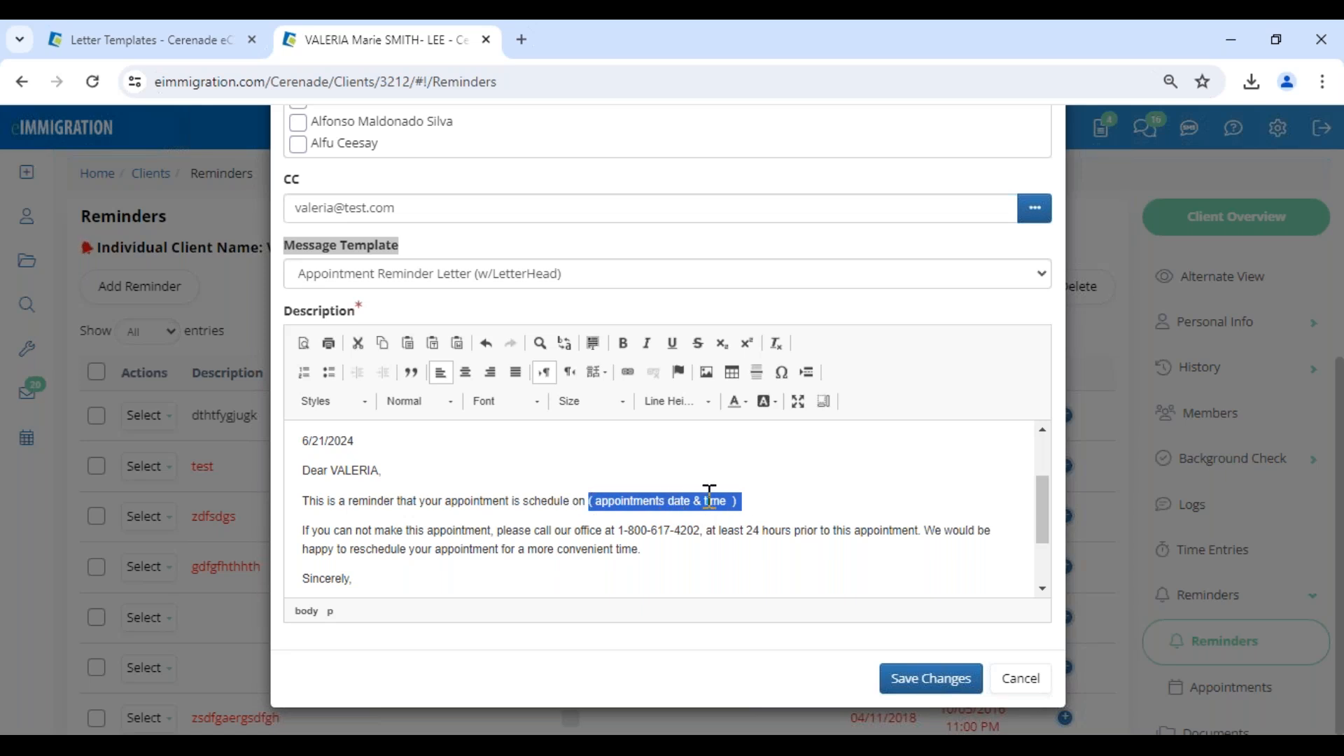
pyautogui.write('t')
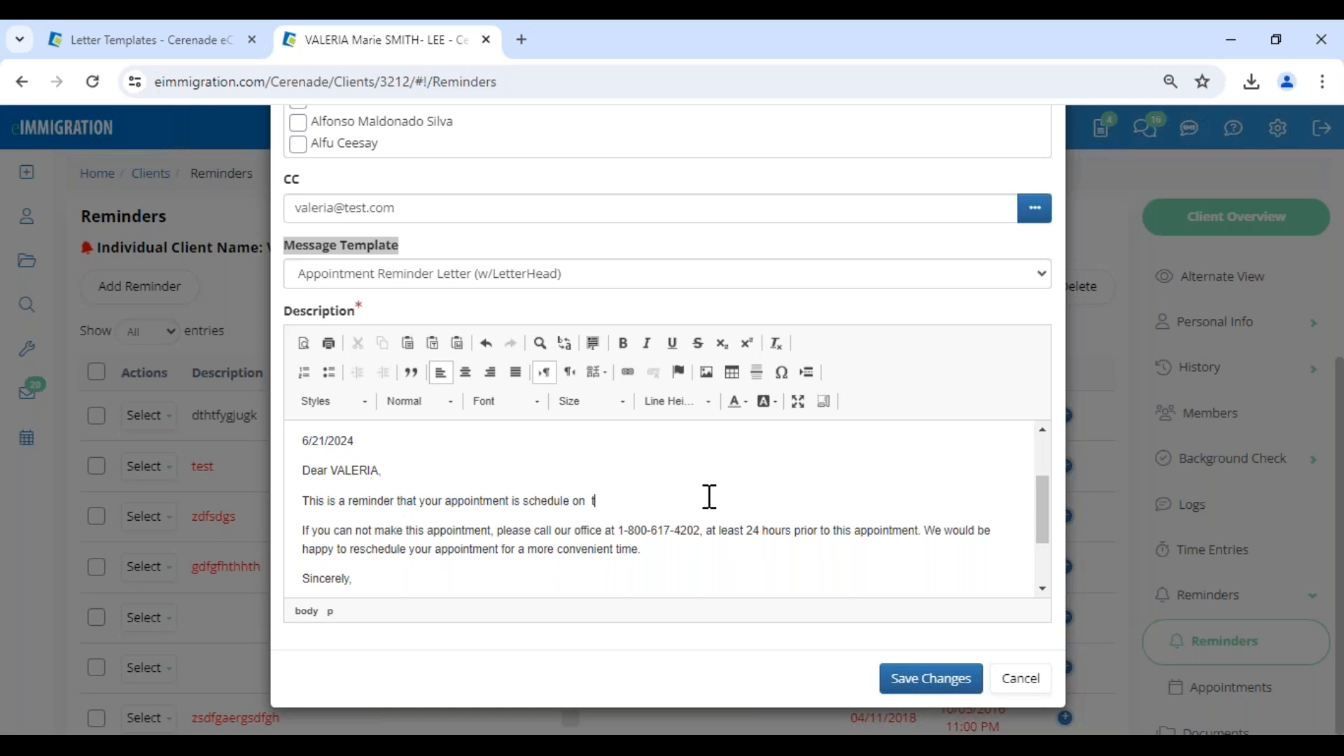
pyautogui.click(930, 679)
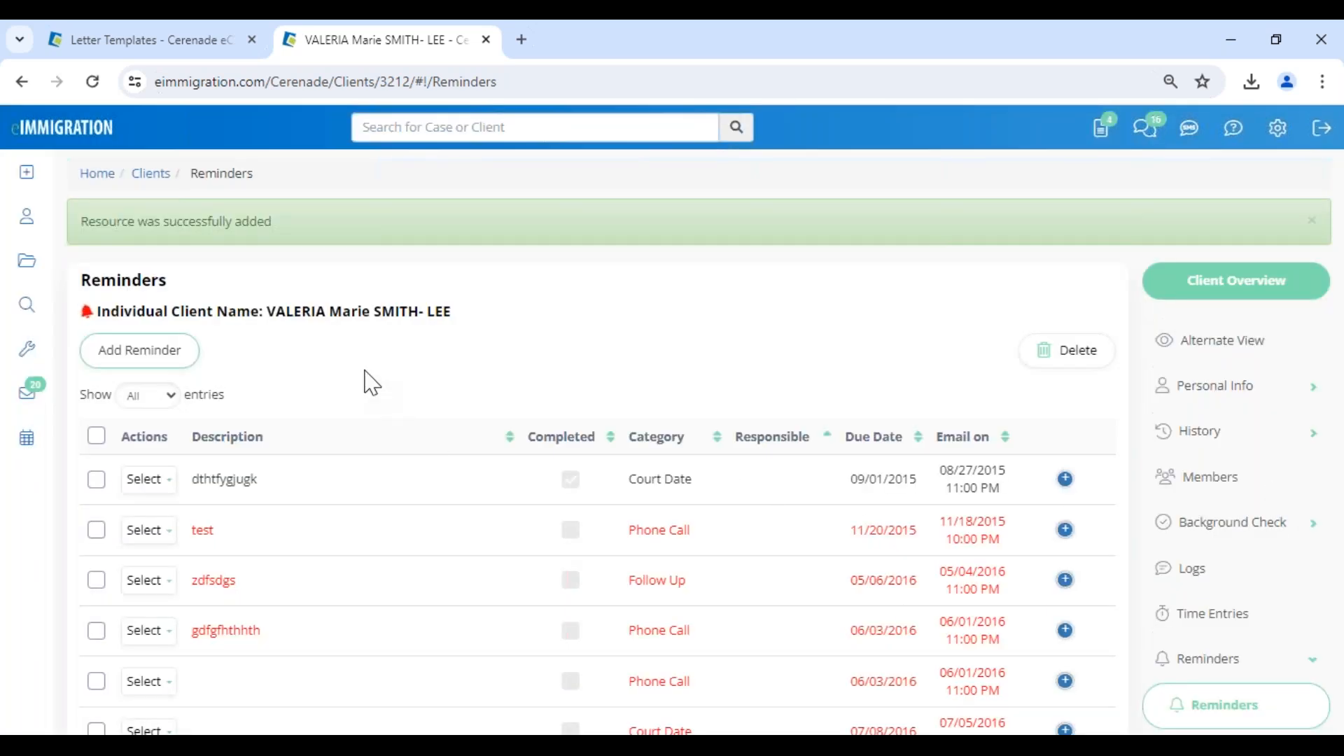
# Open the Tickler tool to view its case and client overview charts.
pyautogui.click(27, 348)
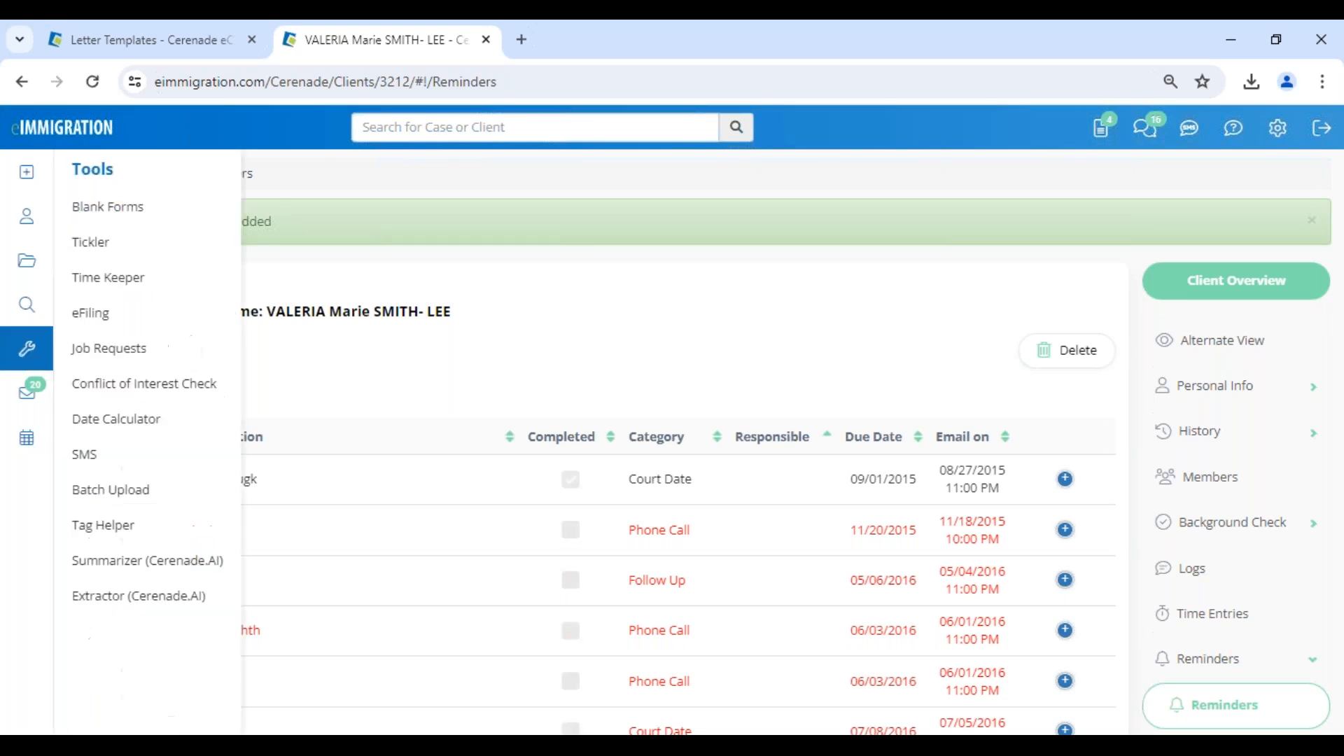
pyautogui.click(100, 266)
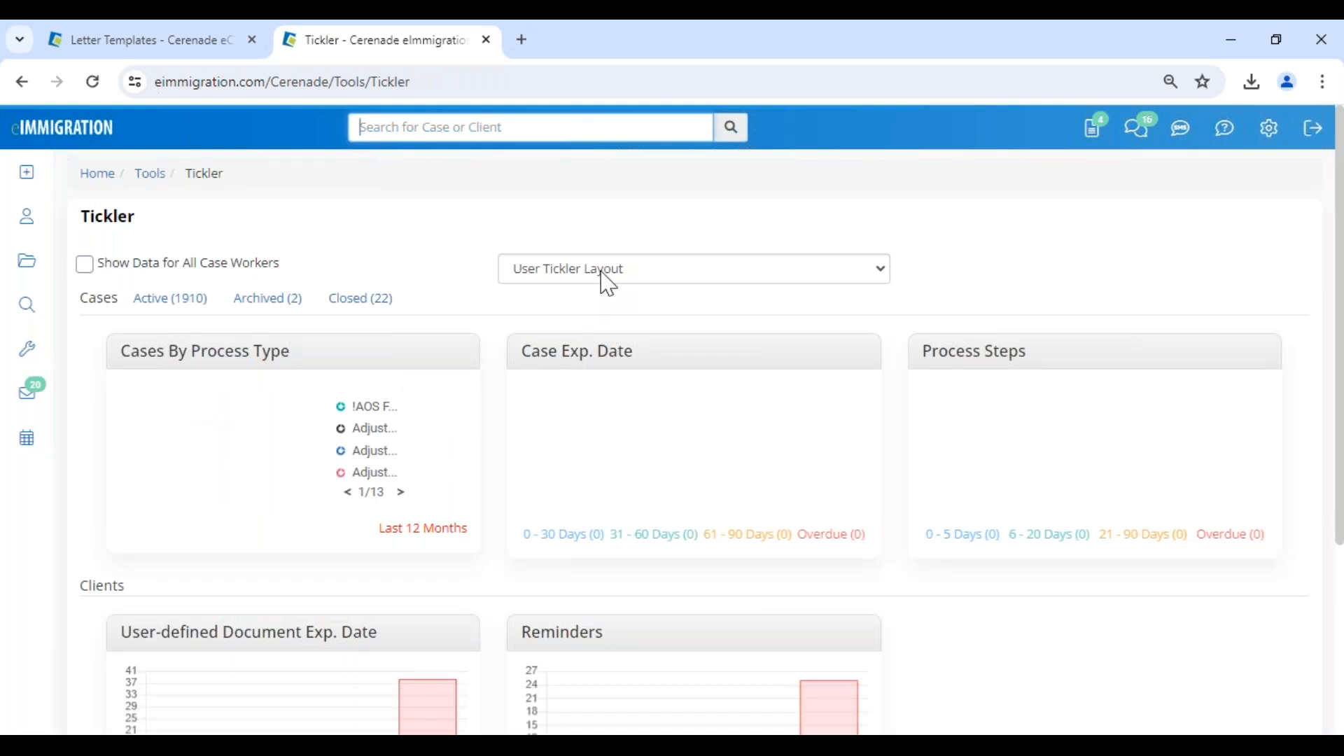
# Switch the Tickler to the Default Tickler Layout and show data for all case workers.
pyautogui.click(602, 279)
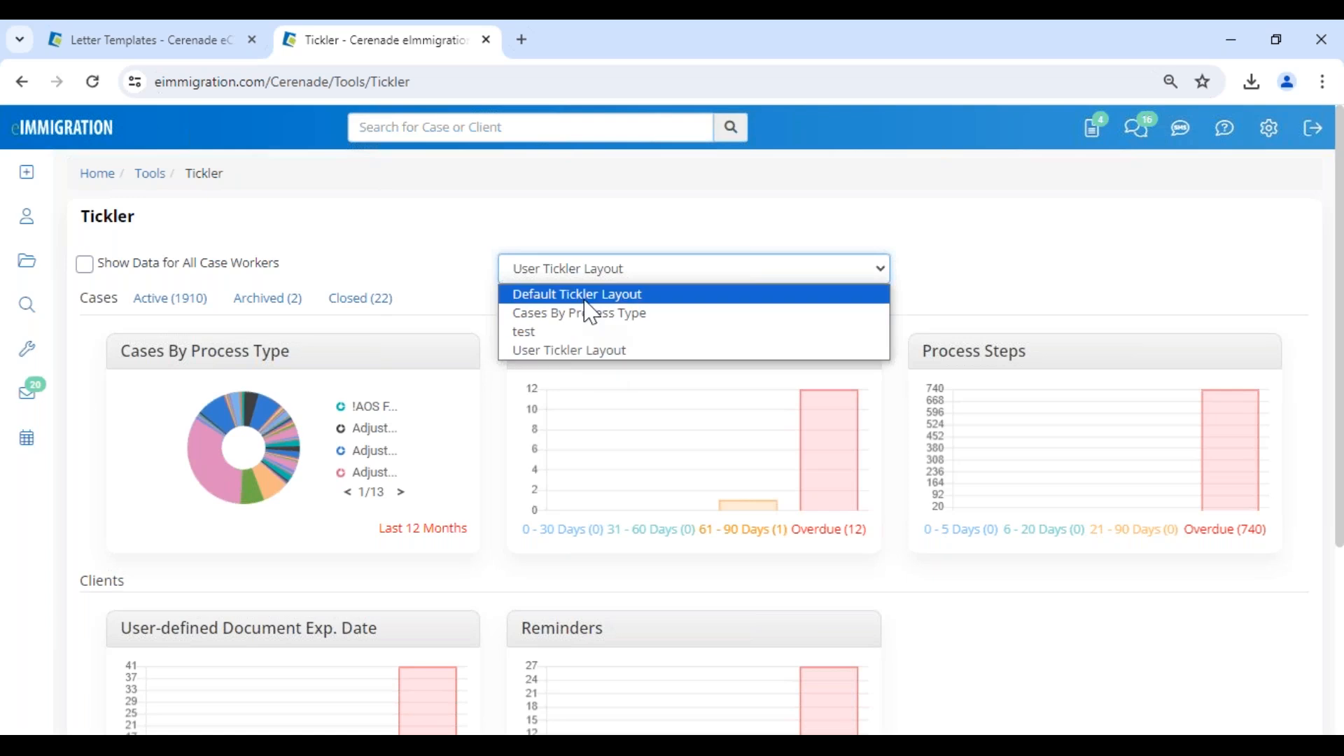
pyautogui.click(587, 300)
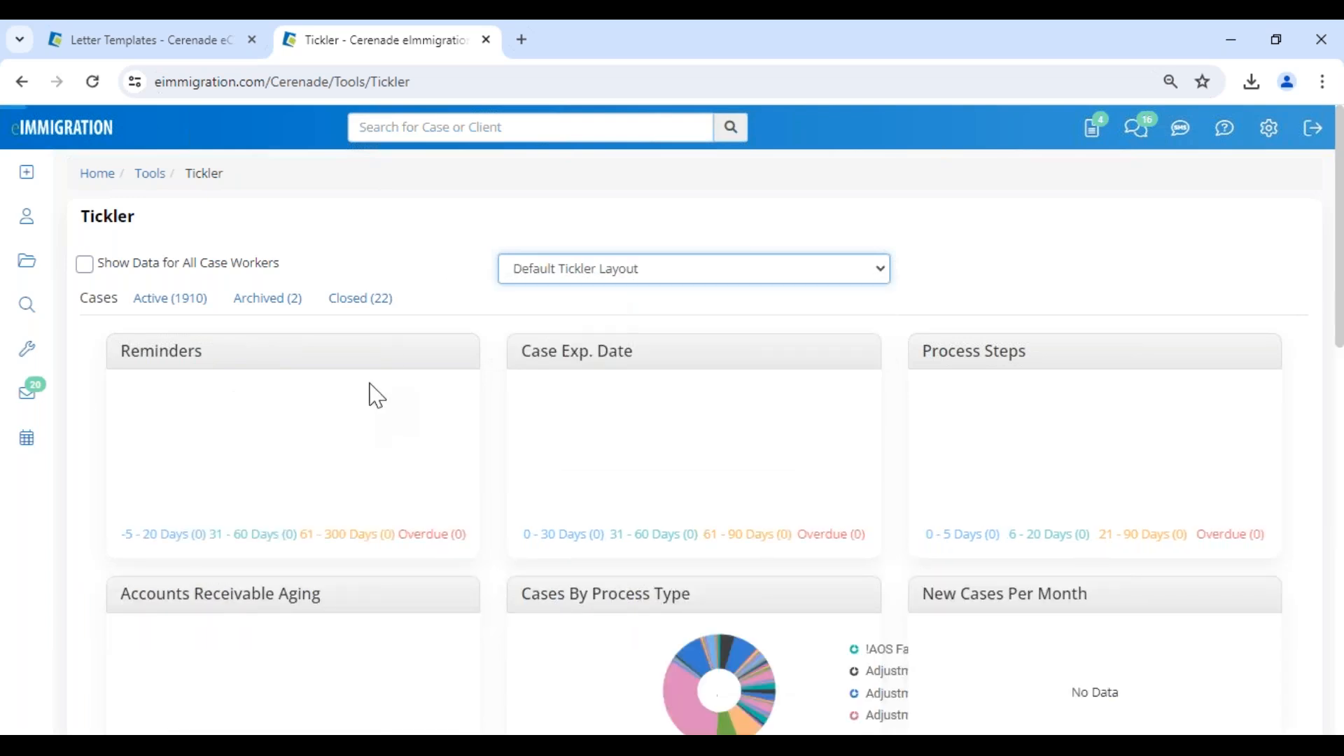
pyautogui.click(107, 266)
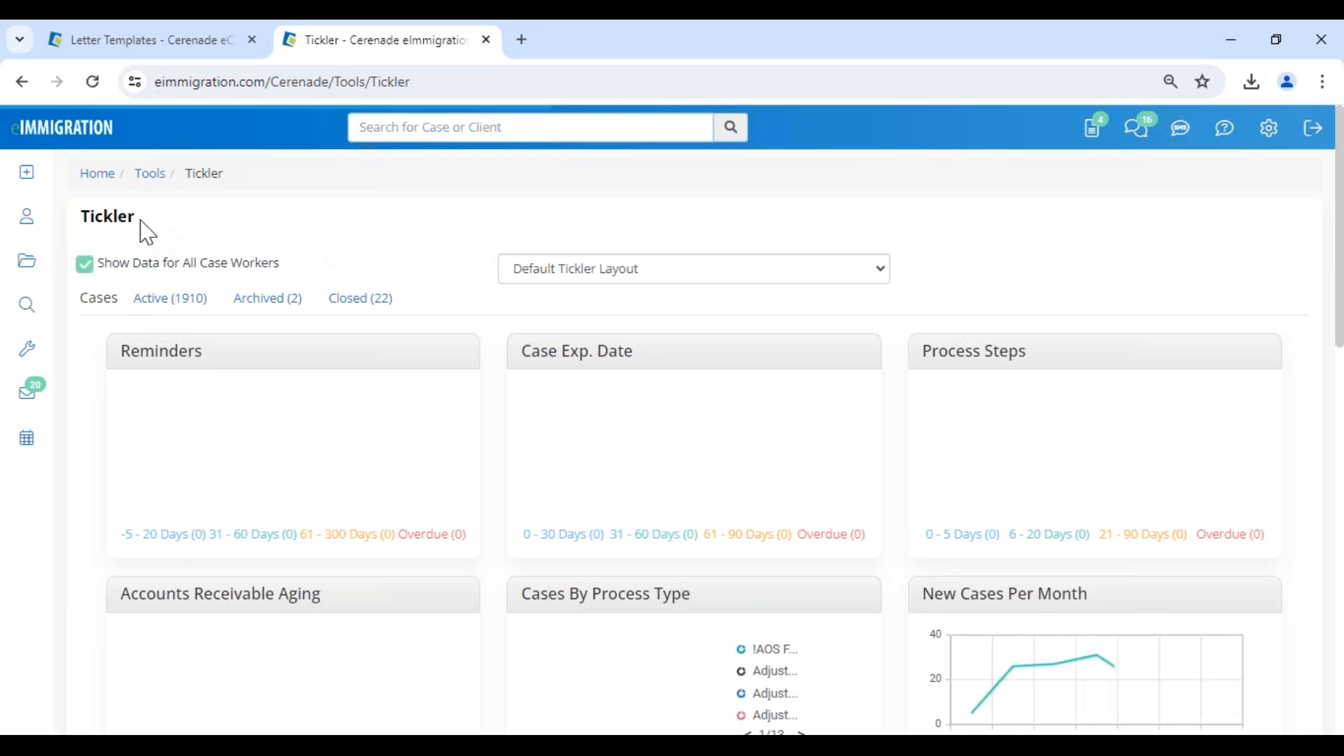
pyautogui.doubleClick(83, 217)
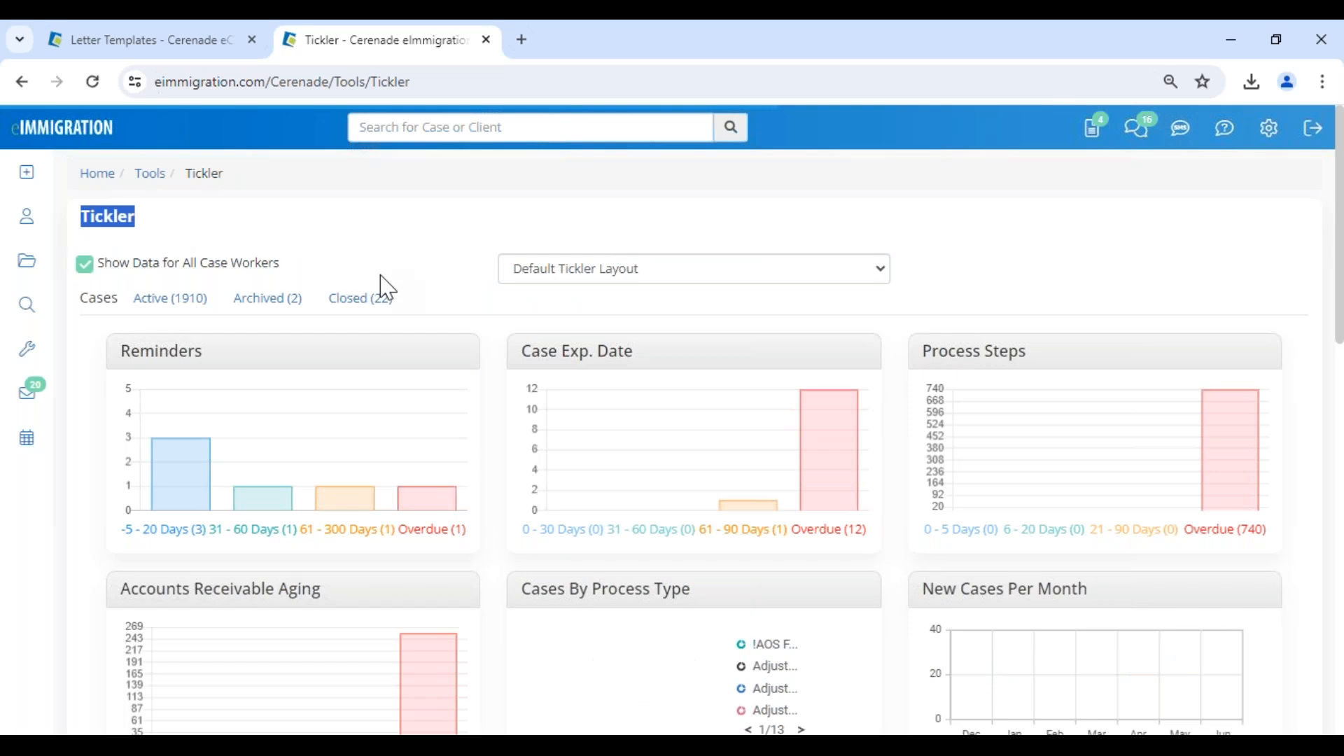
pyautogui.click(356, 264)
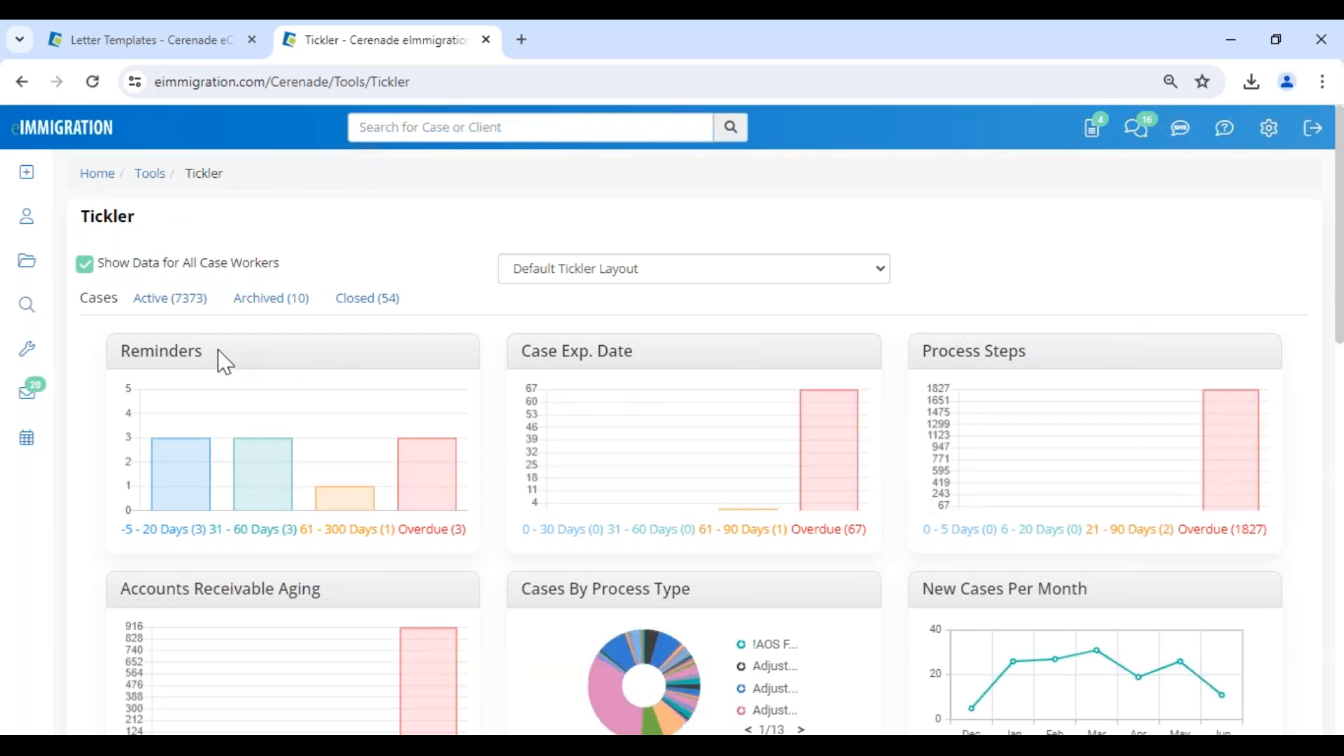
# Open the list of client reminders due in 0 - 30 days and find the Consultation reminder.
pyautogui.scroll(-8, 240, 570)
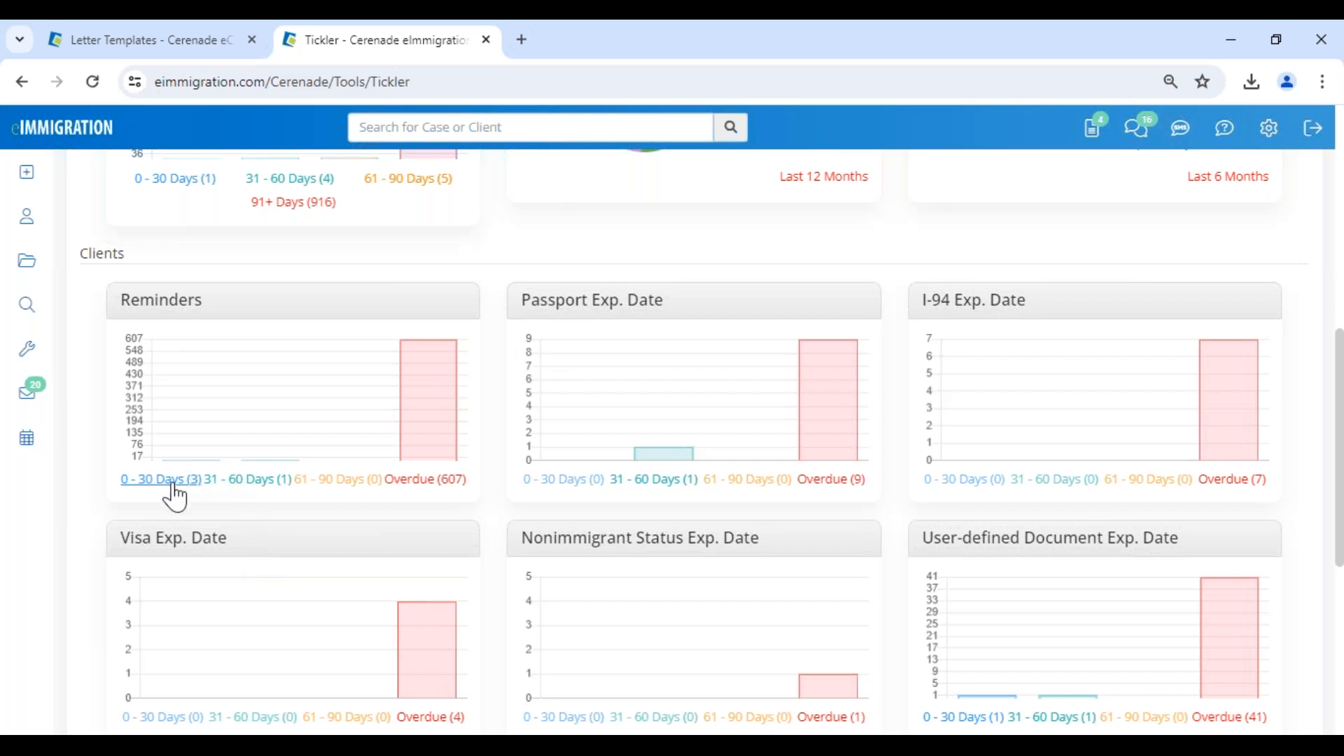
pyautogui.click(161, 479)
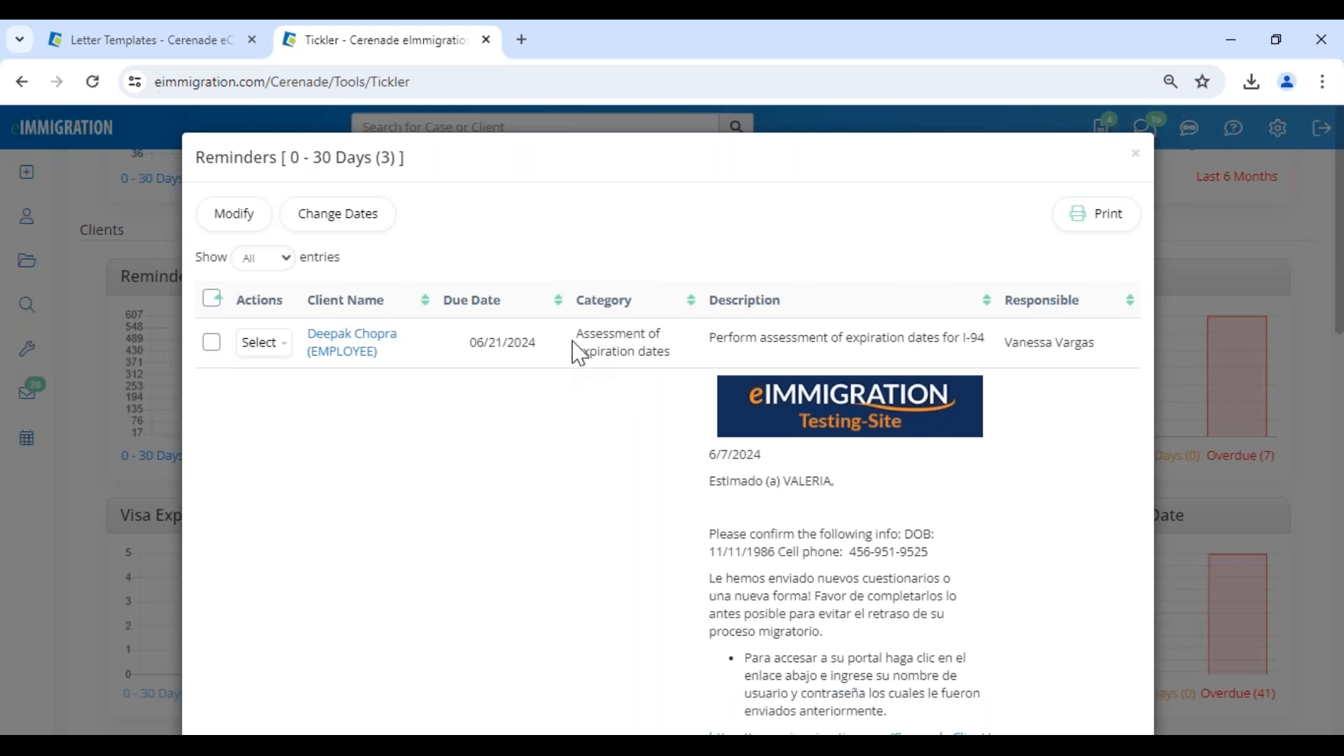
pyautogui.scroll(-10, 600, 510)
pyautogui.scroll(-1, 600, 510)
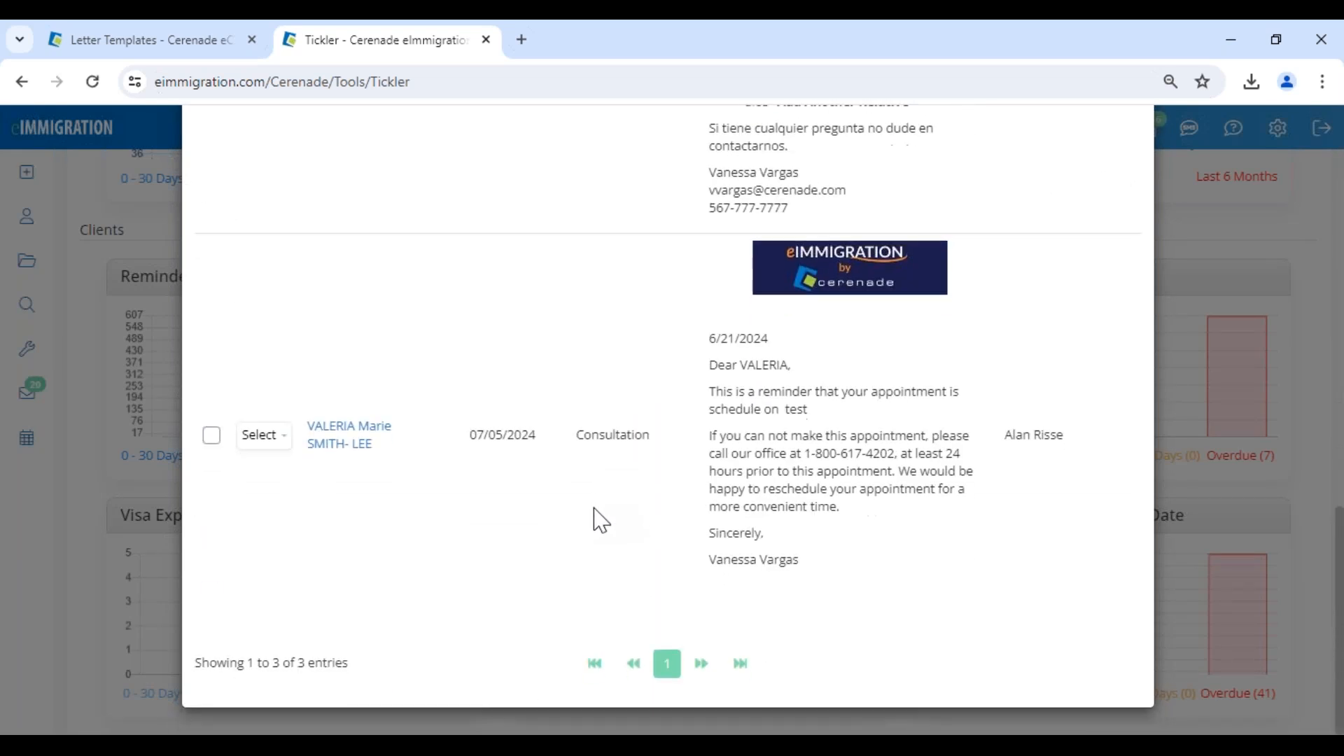
# Examine the Consultation reminder's due date, category, letter description and responsible person.
pyautogui.moveTo(450, 442); pyautogui.dragTo(888, 565)
pyautogui.click(648, 558)
pyautogui.tripleClick(1008, 434)
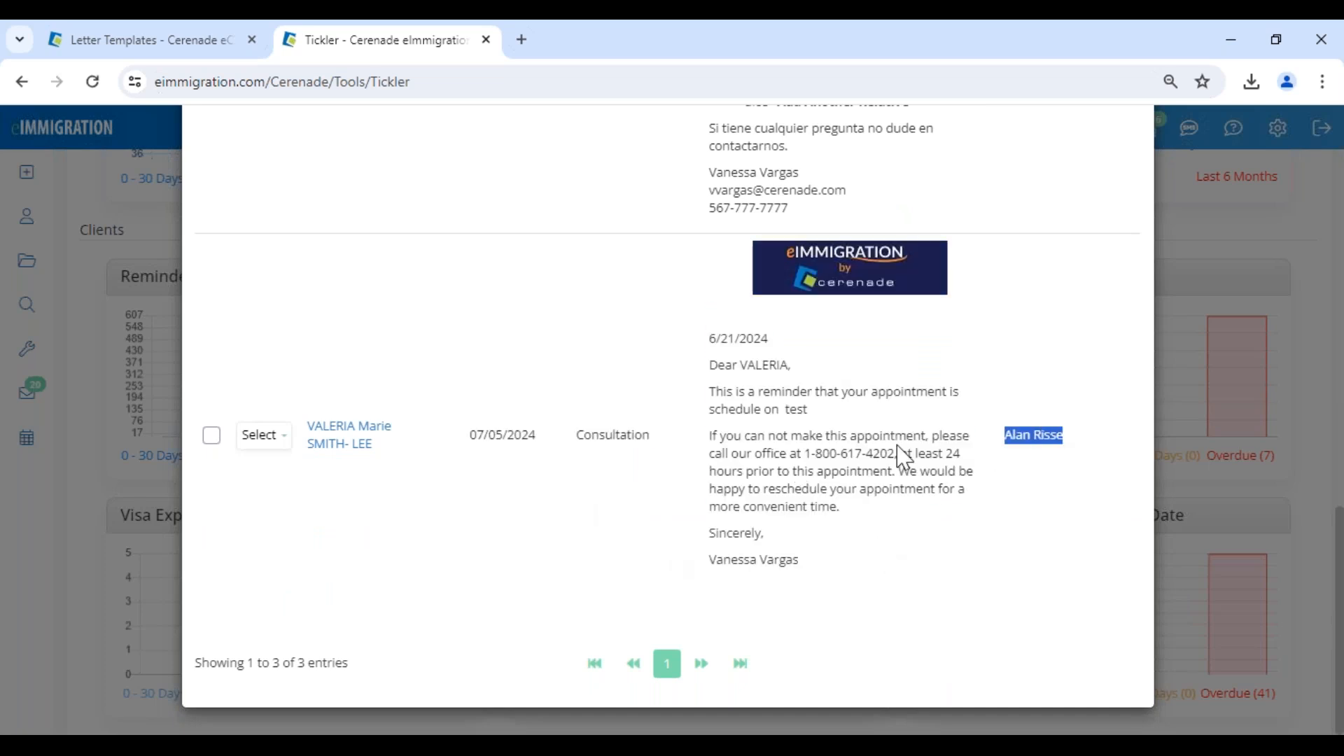
pyautogui.click(502, 545)
pyautogui.moveTo(710, 339); pyautogui.dragTo(654, 567)
pyautogui.click(527, 542)
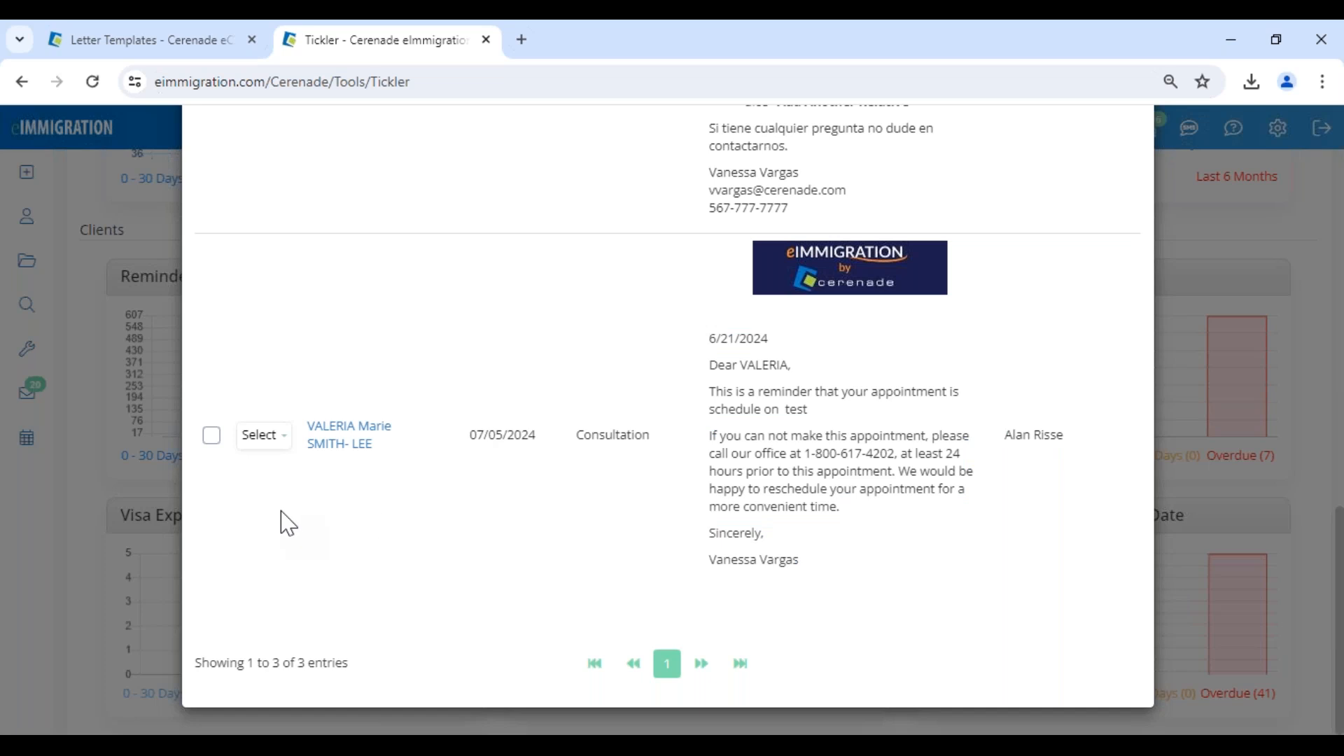
pyautogui.moveTo(468, 438); pyautogui.dragTo(537, 436)
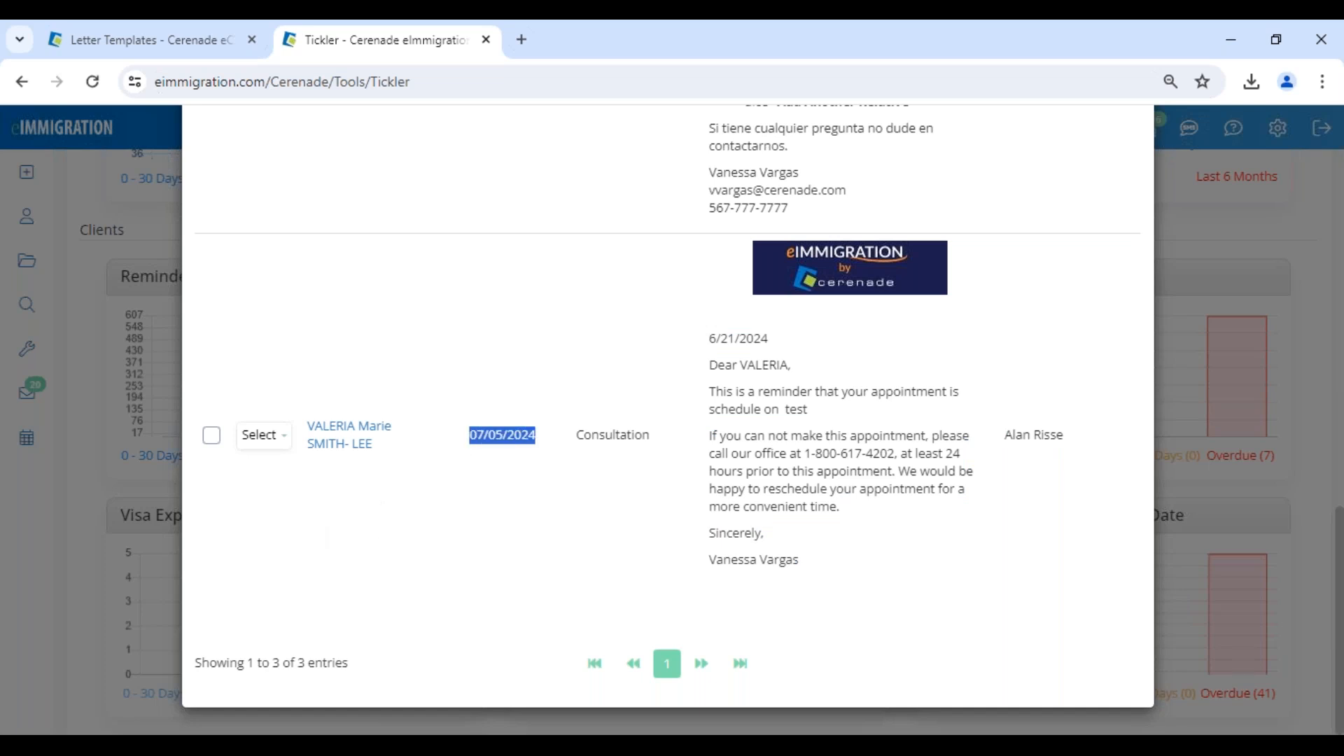
# Open the listed client reminders for modification to view their editable due and completed dates, and cancel the editing.
pyautogui.click(211, 435)
pyautogui.scroll(5, 270, 560)
pyautogui.scroll(8, 270, 560)
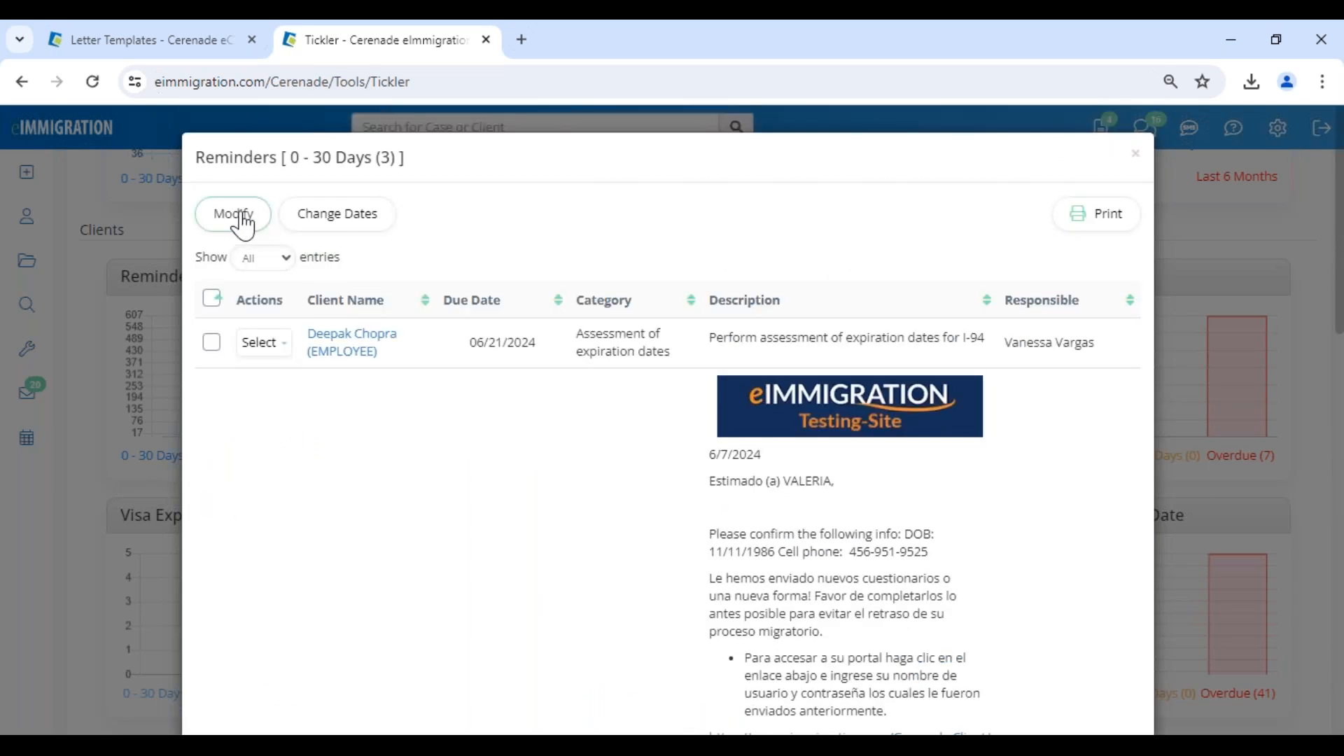
pyautogui.click(243, 217)
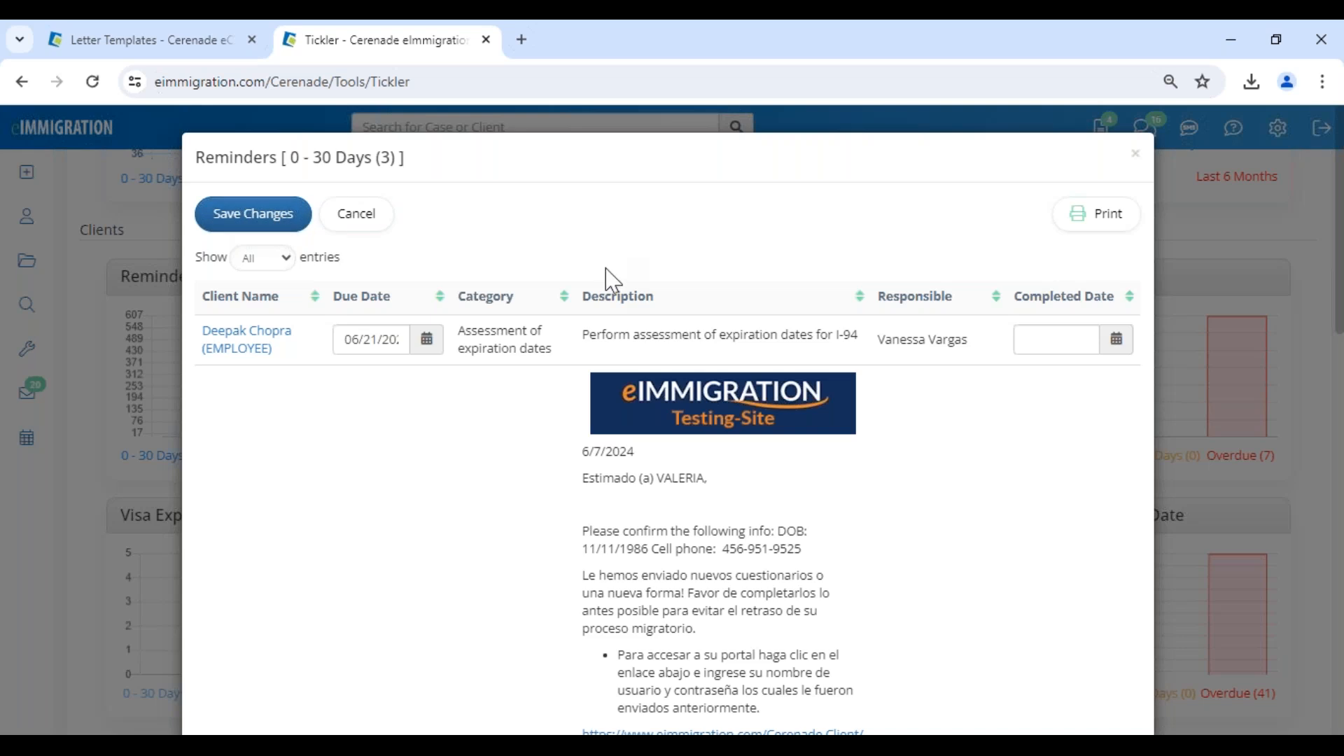
pyautogui.scroll(-7, 532, 483)
pyautogui.scroll(-3, 518, 502)
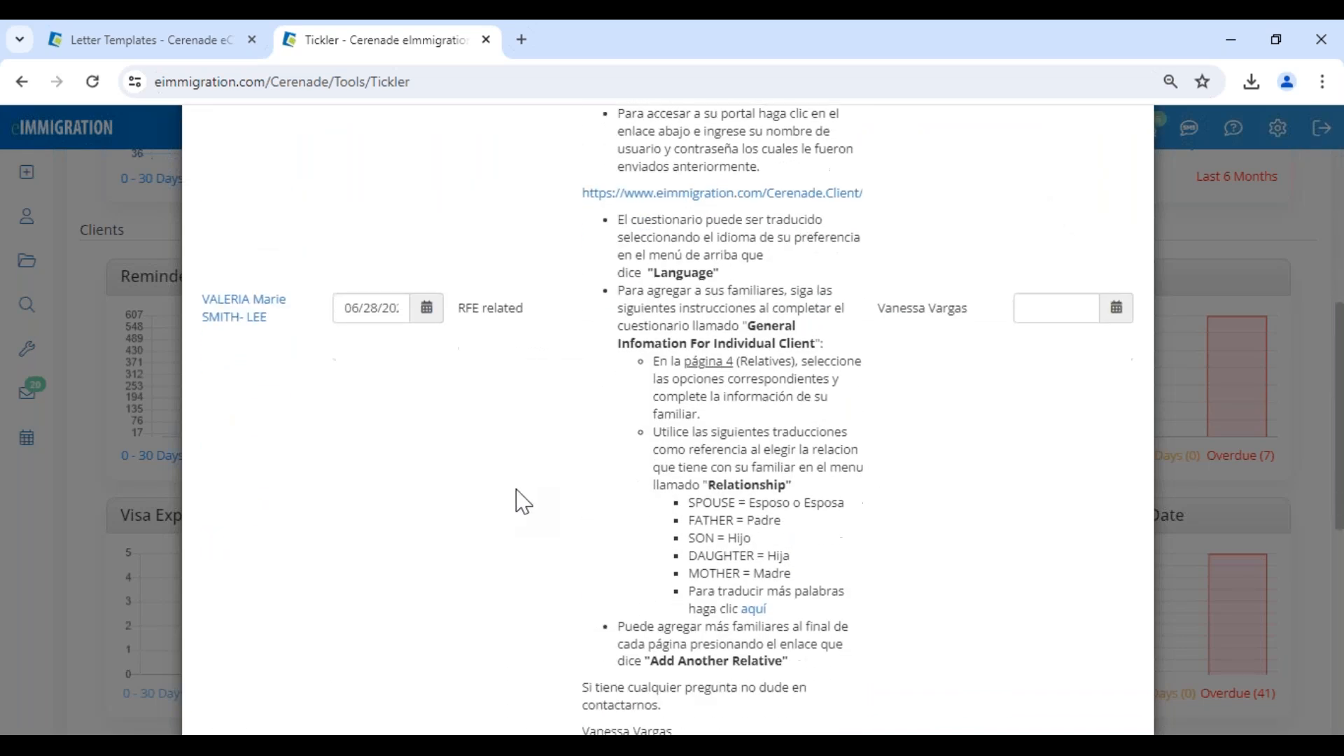
pyautogui.scroll(10, 490, 420)
pyautogui.click(357, 226)
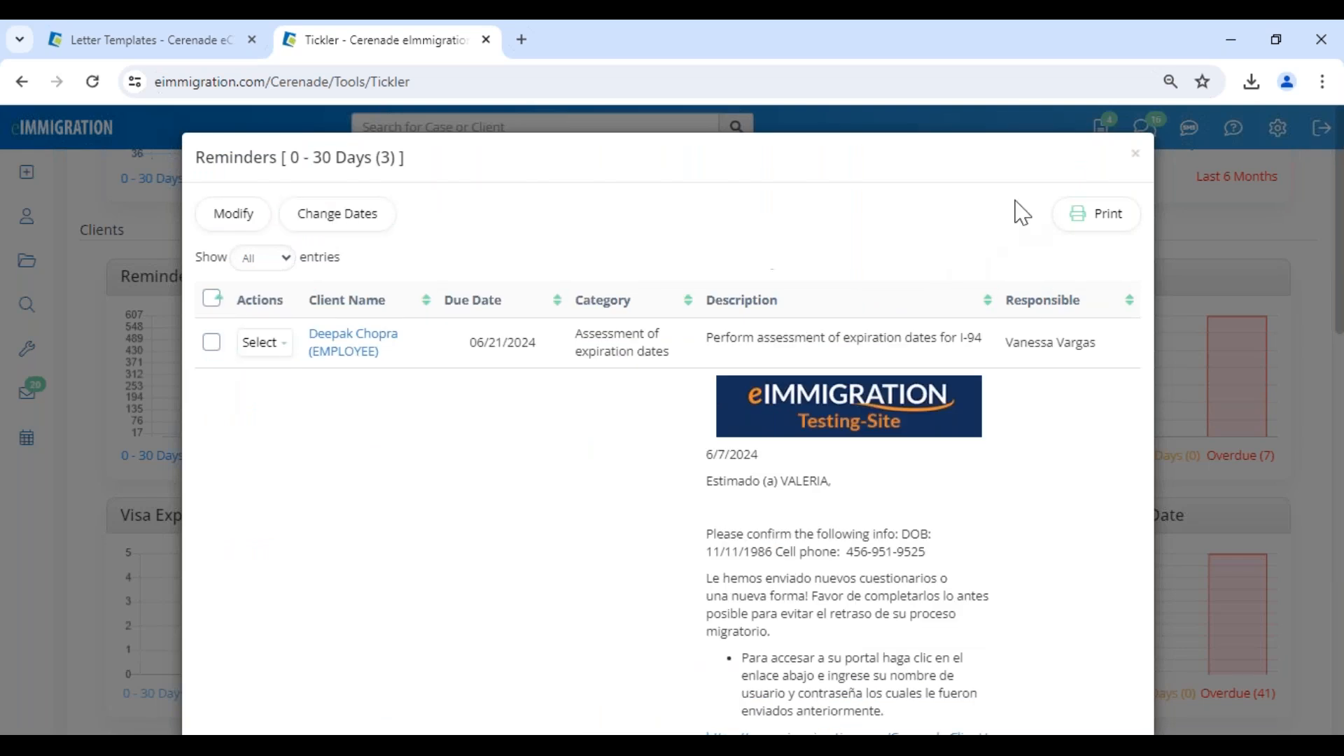
# Close the client reminders list and return to the home page.
pyautogui.click(1136, 154)
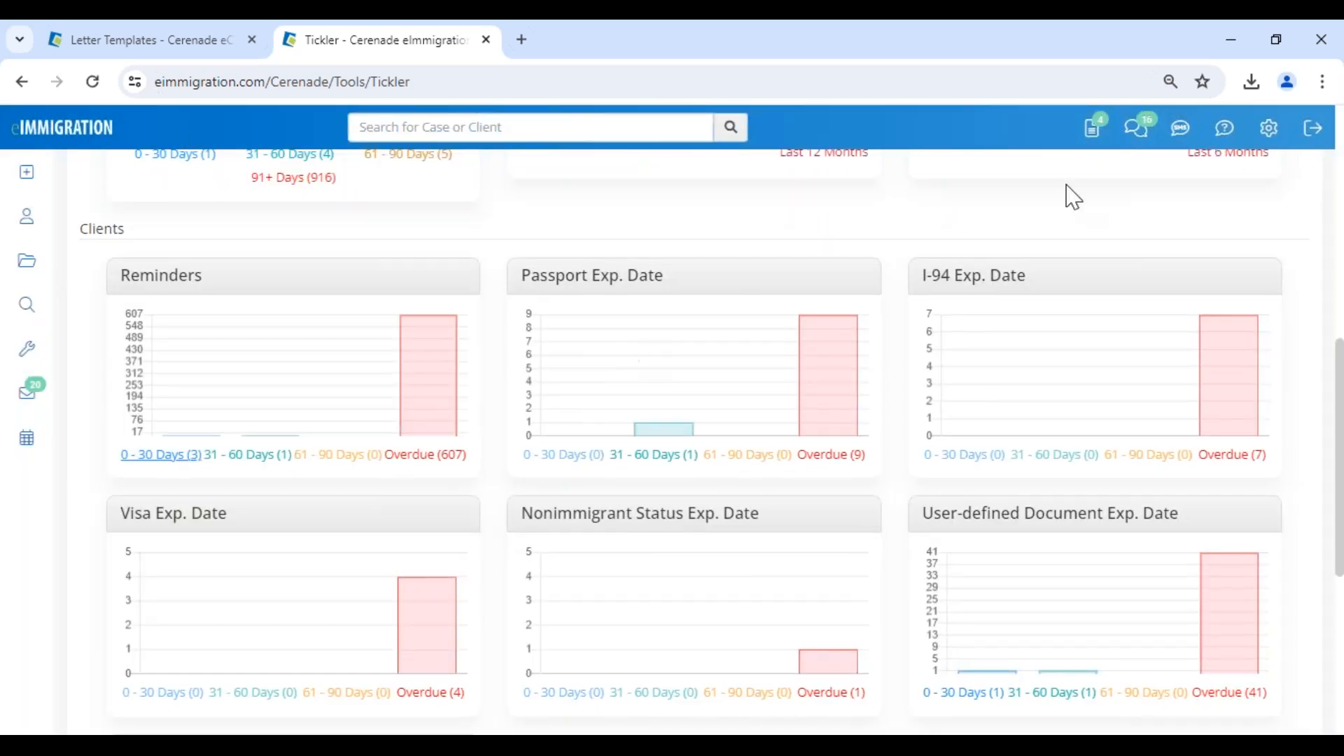
pyautogui.scroll(10, 455, 336)
pyautogui.click(102, 144)
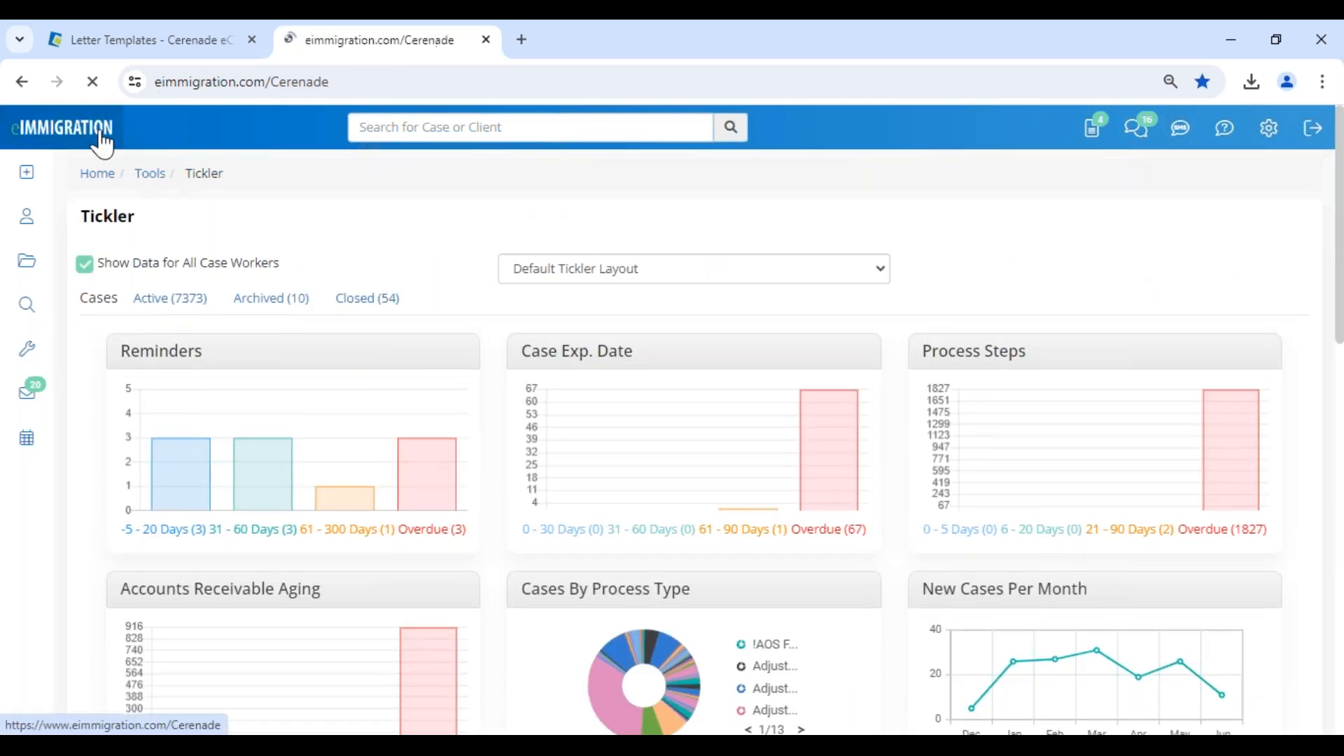
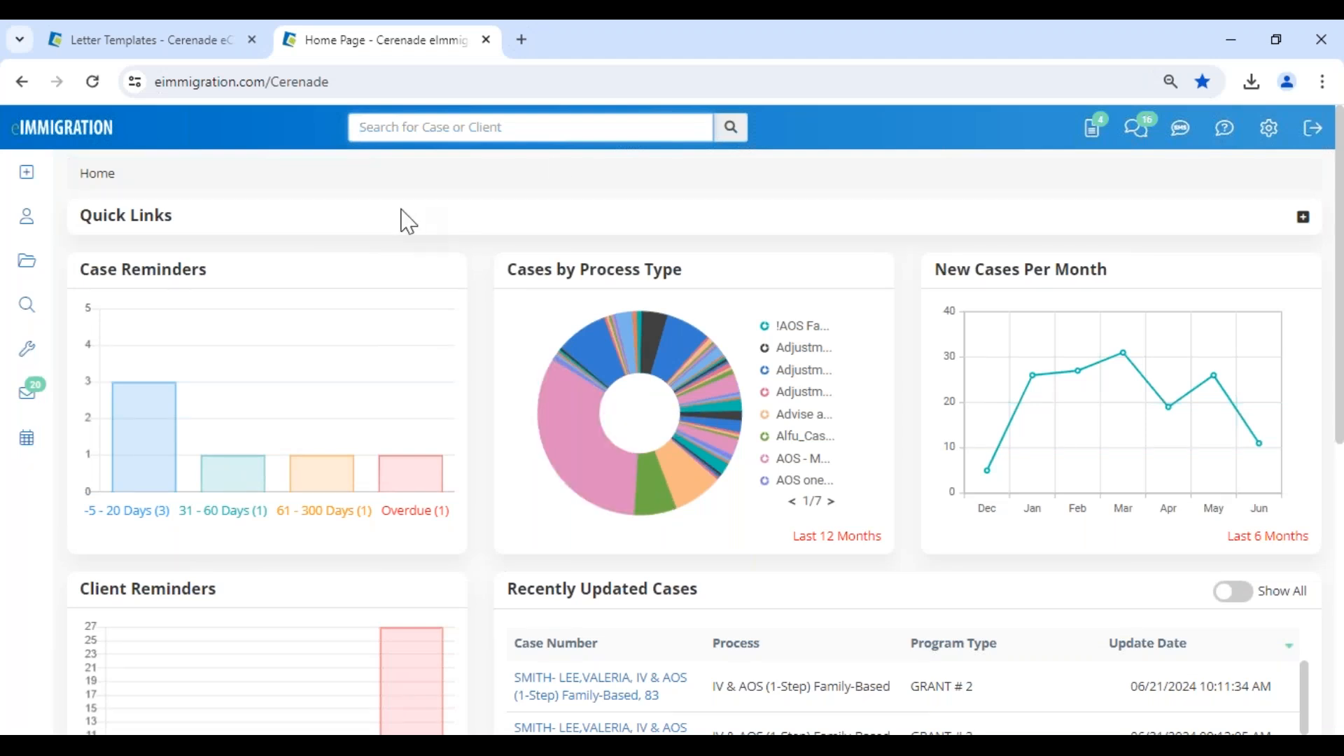
# Open the most recently updated IV & AOS (1-Step) Family-Based case from the home page and go to its process steps.
pyautogui.scroll(-7, 588, 444)
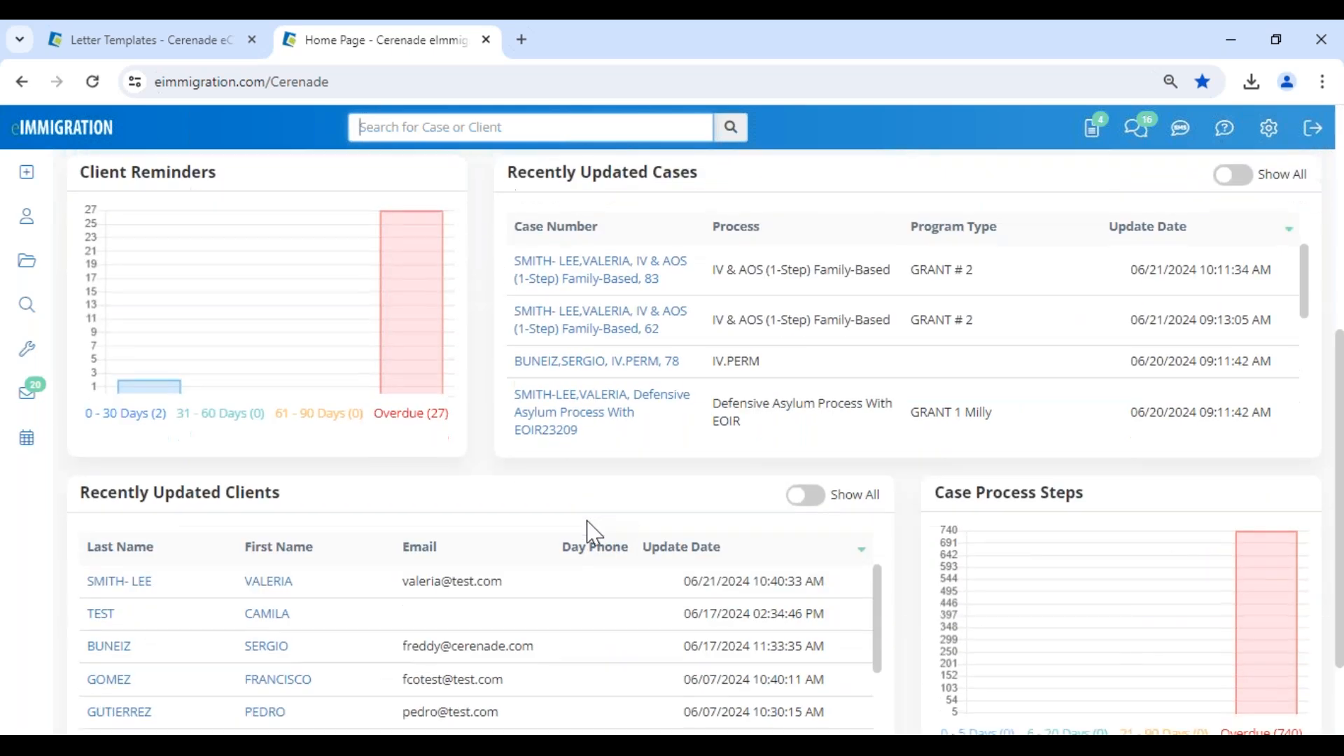
pyautogui.scroll(7, 587, 503)
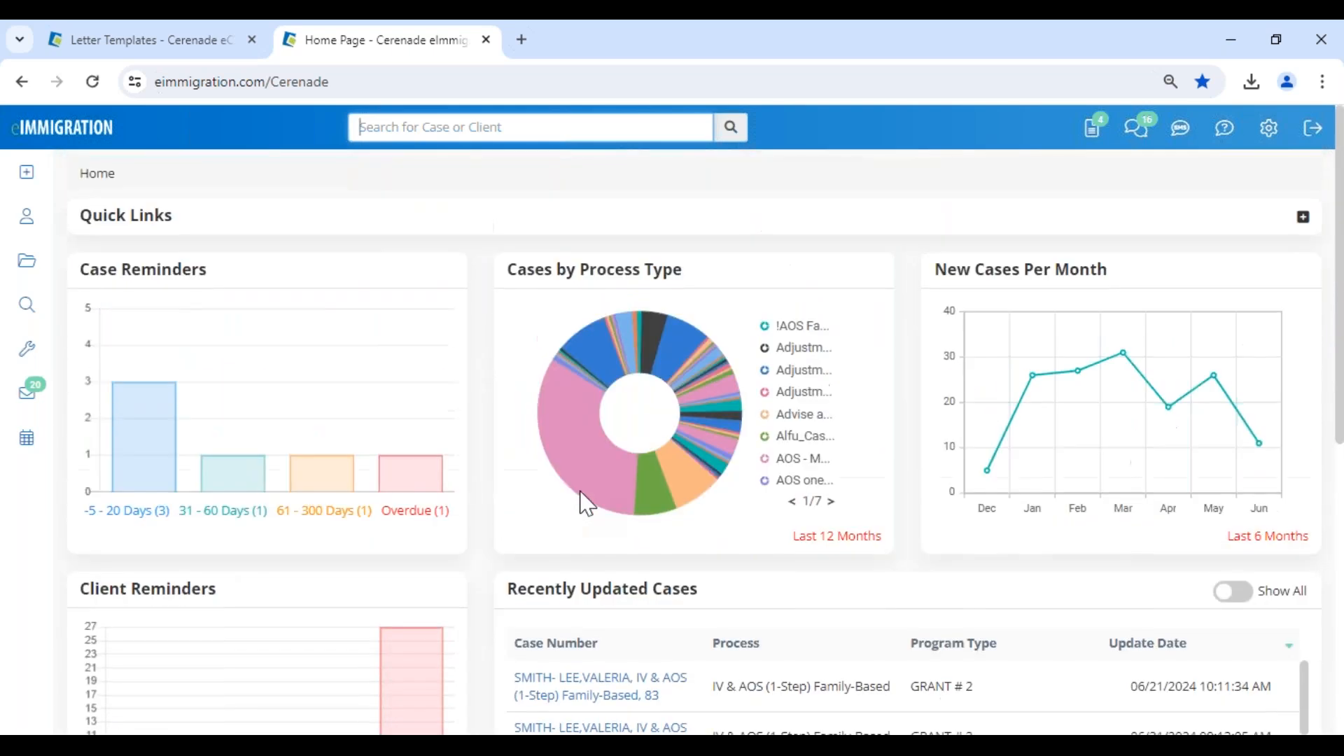
pyautogui.scroll(-4, 587, 502)
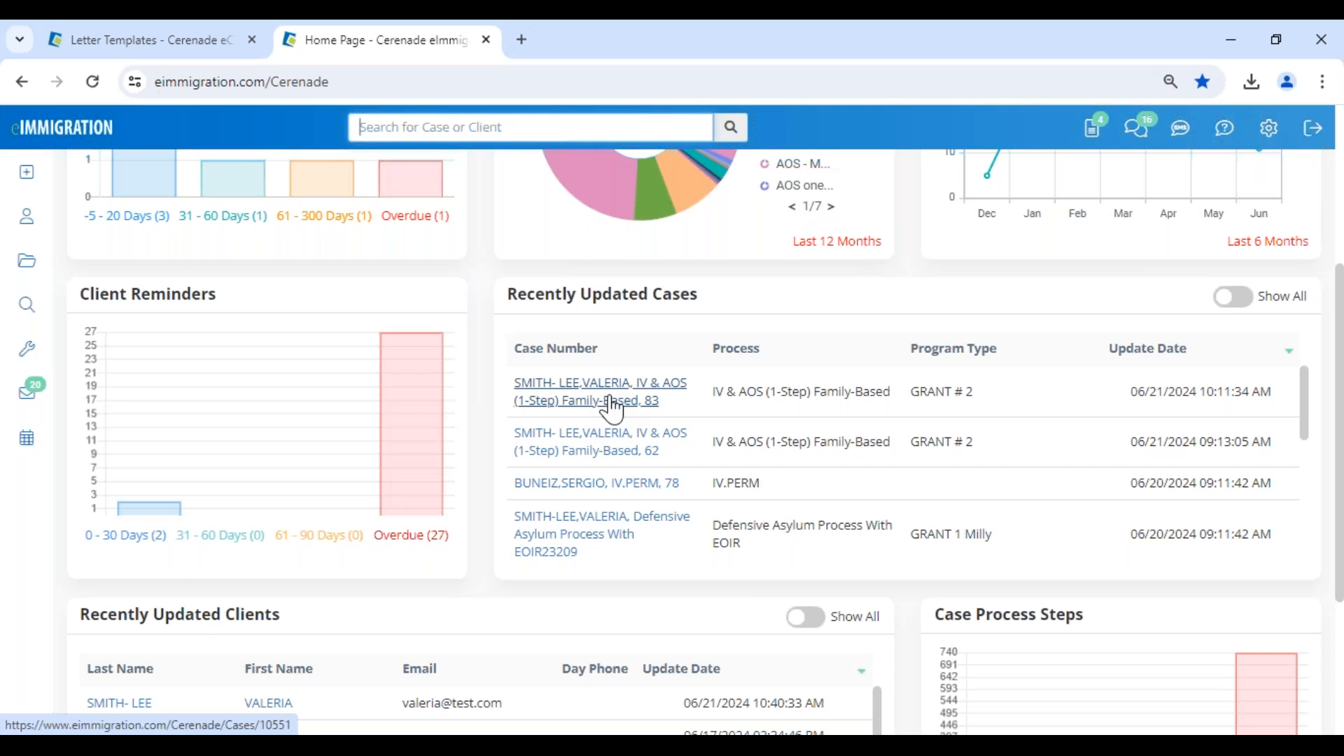
pyautogui.click(612, 410)
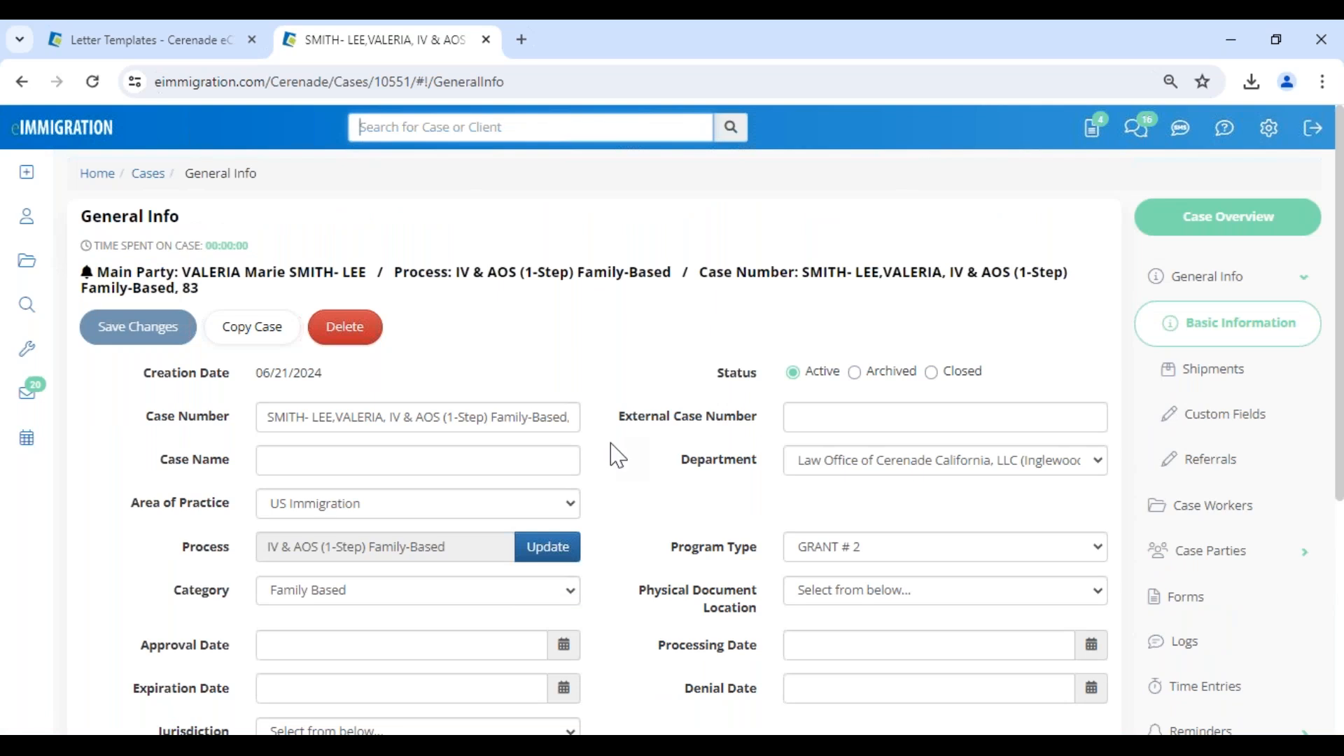
pyautogui.scroll(-3, 1288, 637)
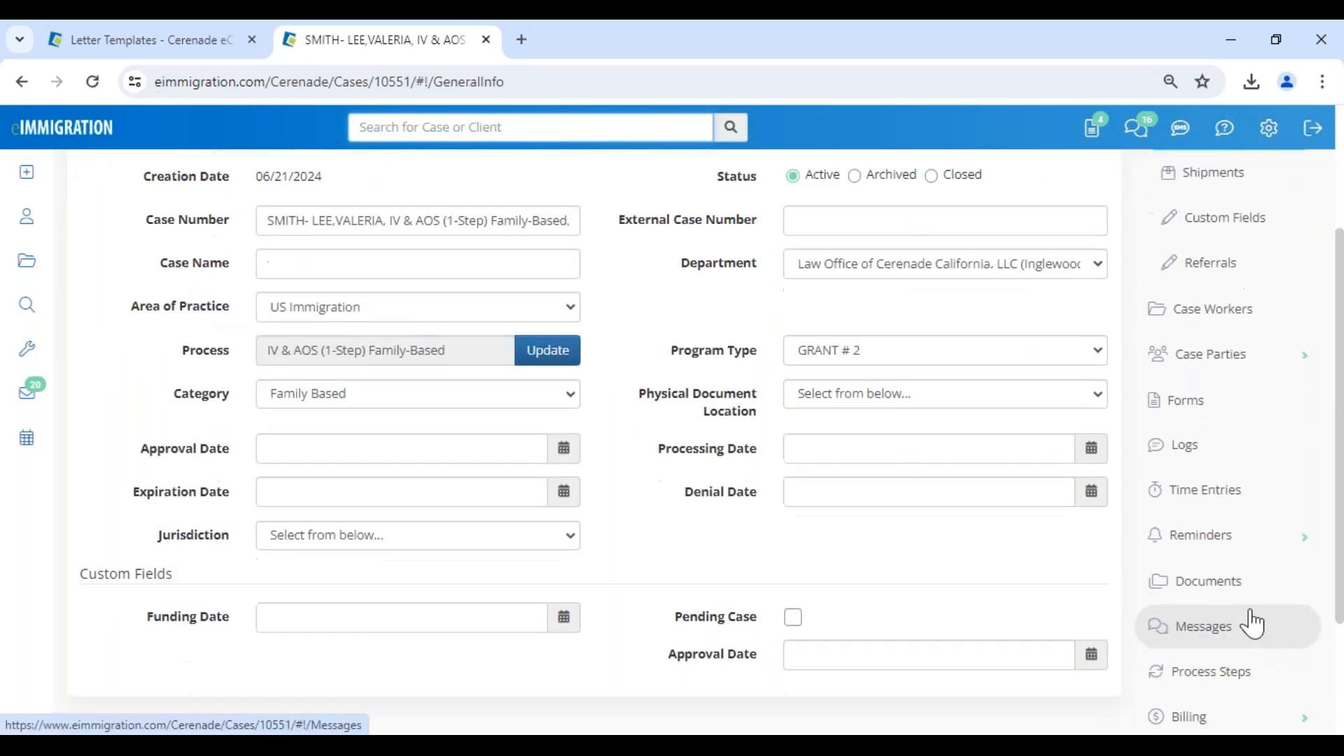
pyautogui.click(1225, 677)
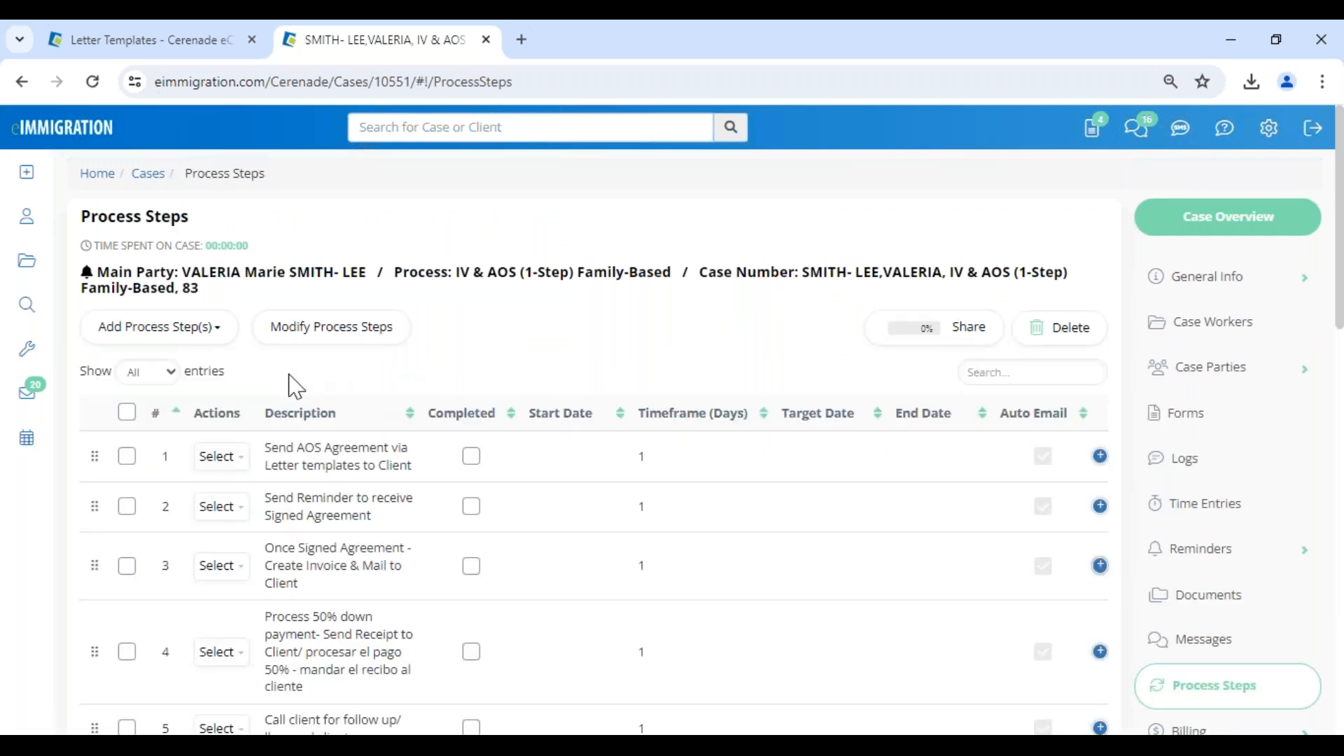
# Review the case's process steps, open them for bulk modification and set step 1's start date to 06/24/2024.
pyautogui.scroll(-8, 319, 465)
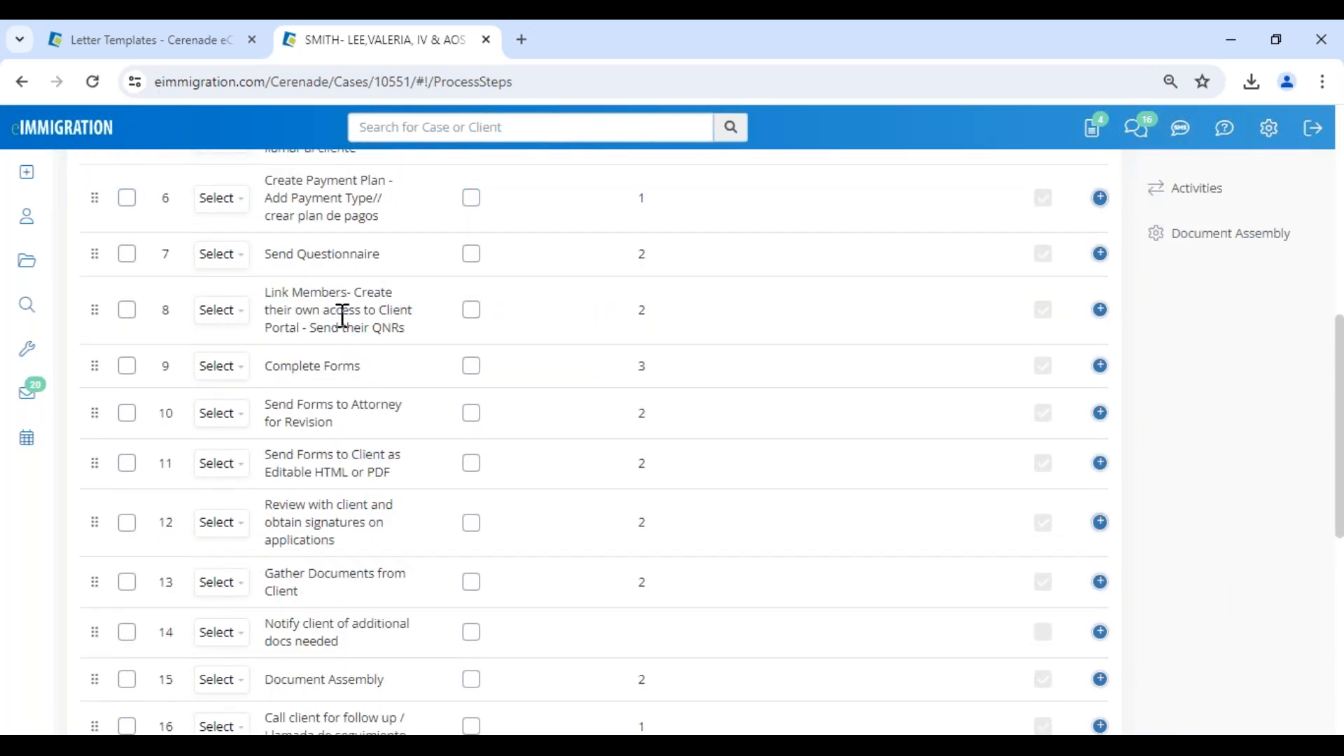
pyautogui.scroll(-3, 341, 309)
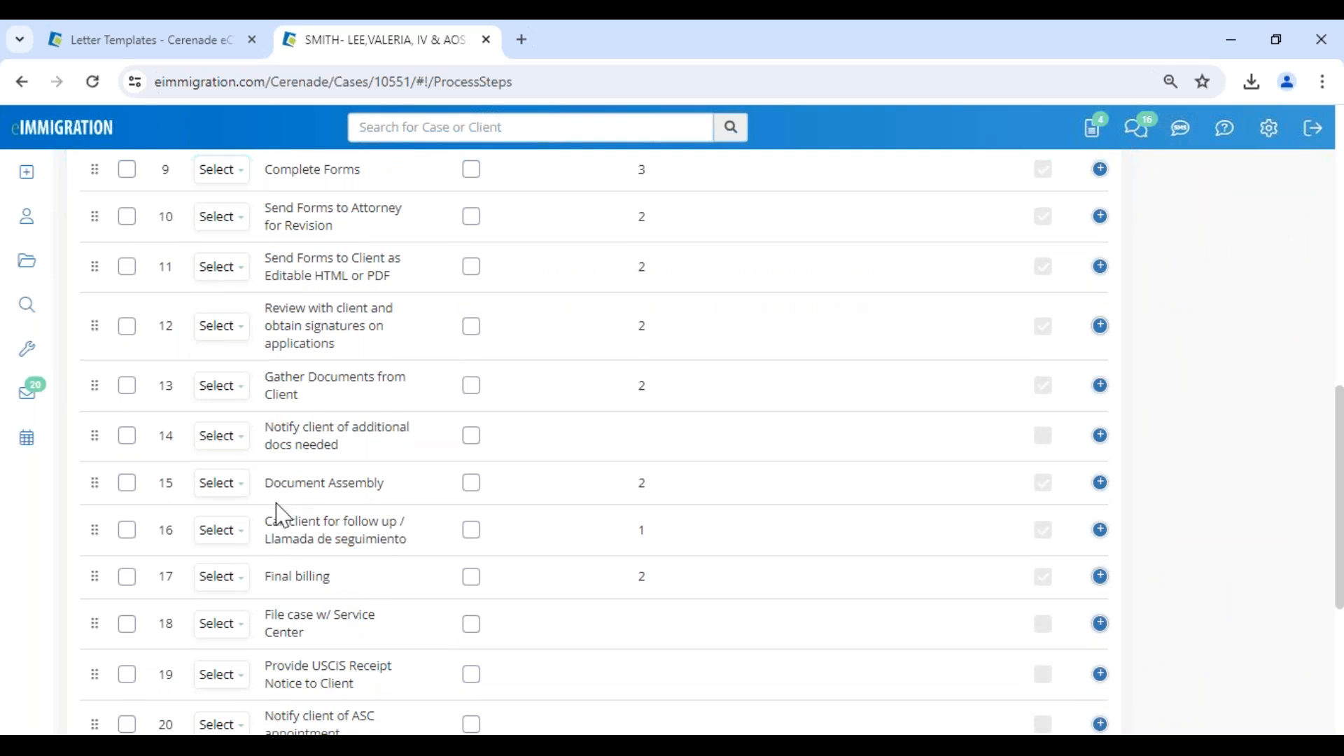
pyautogui.scroll(11, 390, 444)
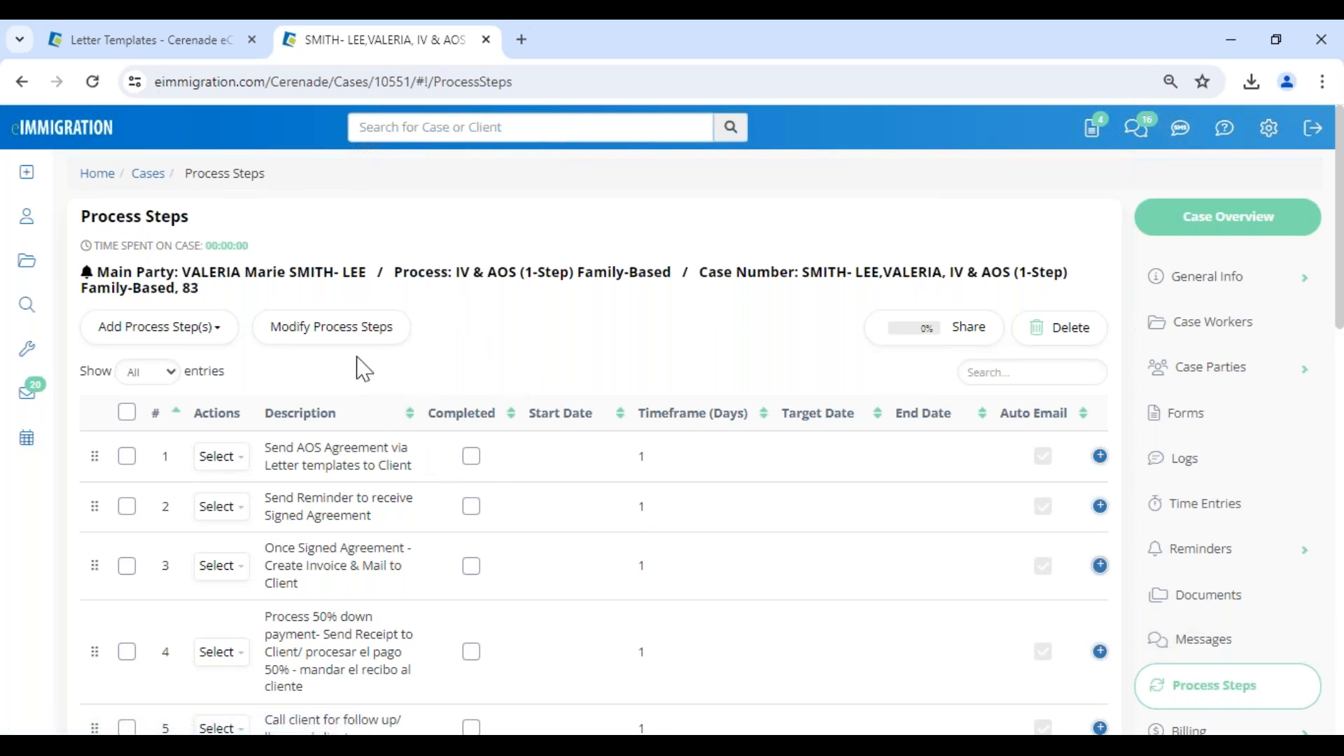
pyautogui.click(345, 337)
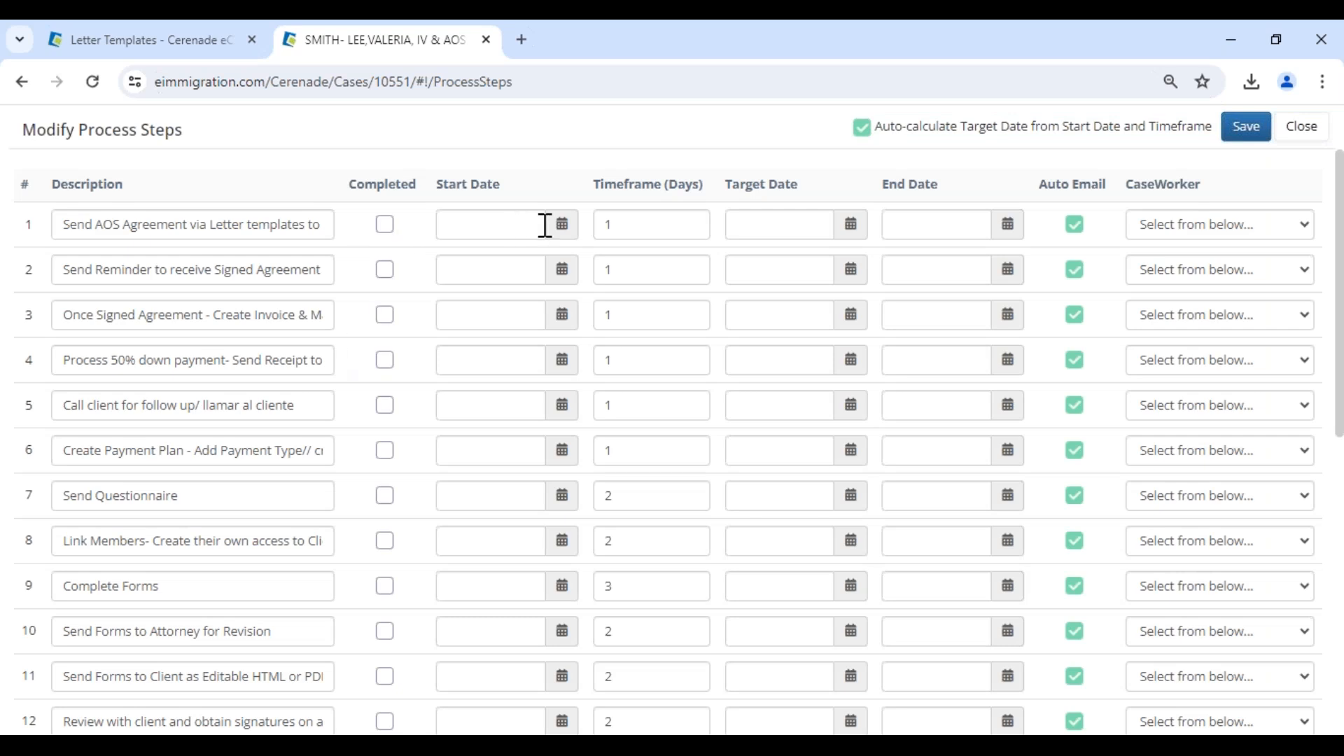
pyautogui.moveTo(67, 224); pyautogui.dragTo(359, 235)
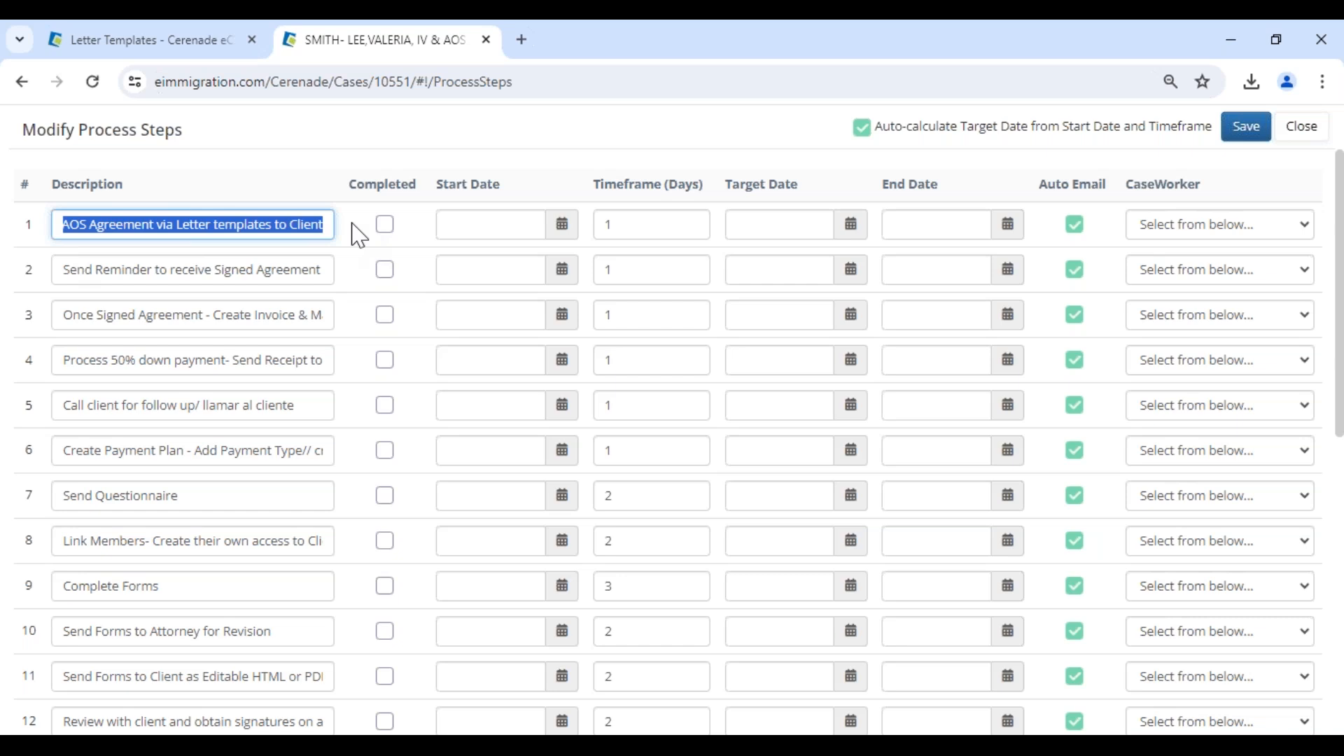
pyautogui.click(236, 224)
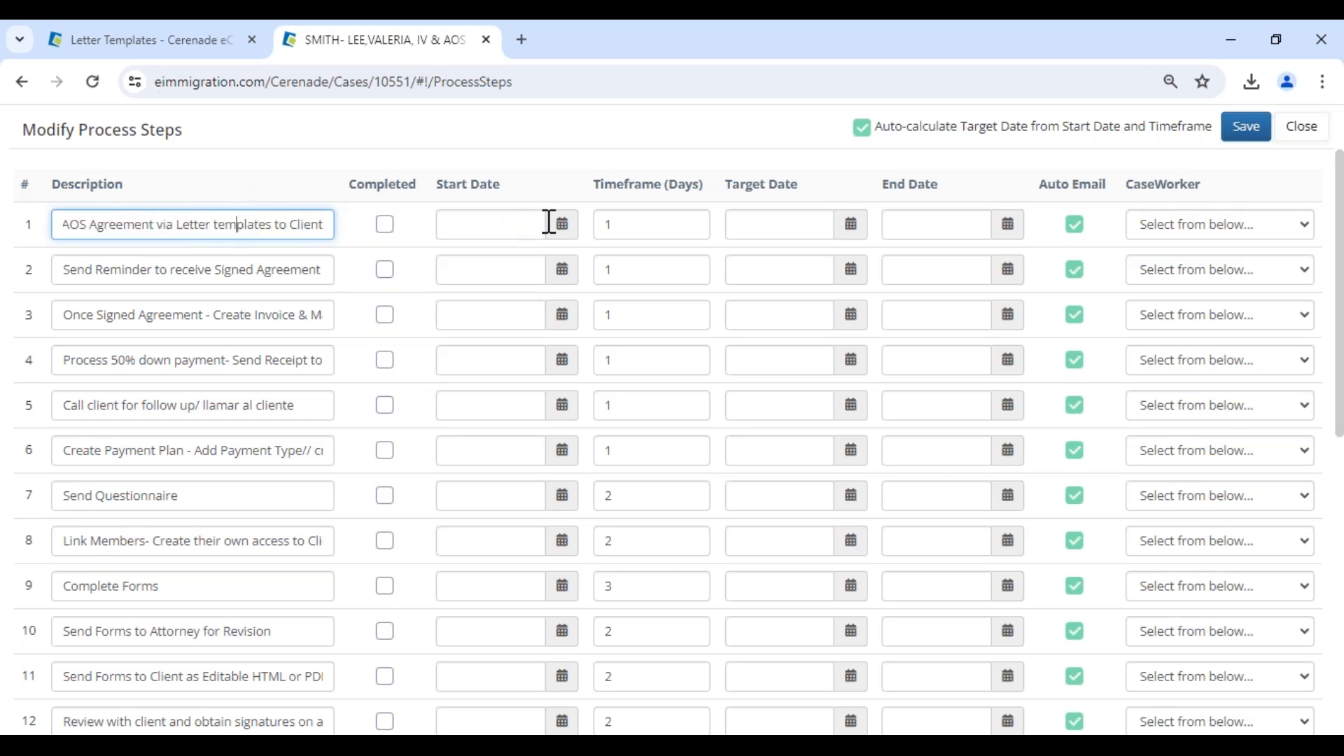
pyautogui.click(560, 231)
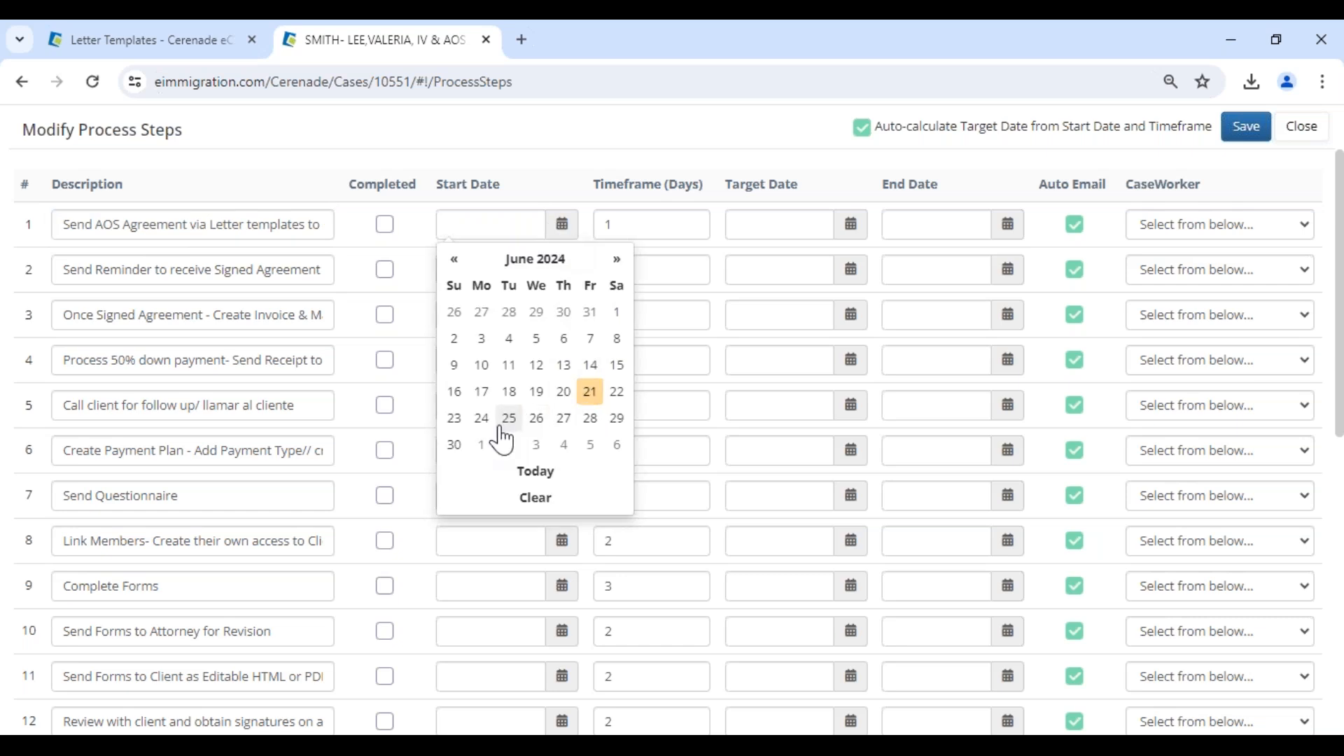
pyautogui.click(481, 420)
# Assign the case's attorney as caseworker for step 1 and save the process steps.
pyautogui.moveTo(593, 184); pyautogui.dragTo(798, 186)
pyautogui.click(743, 186)
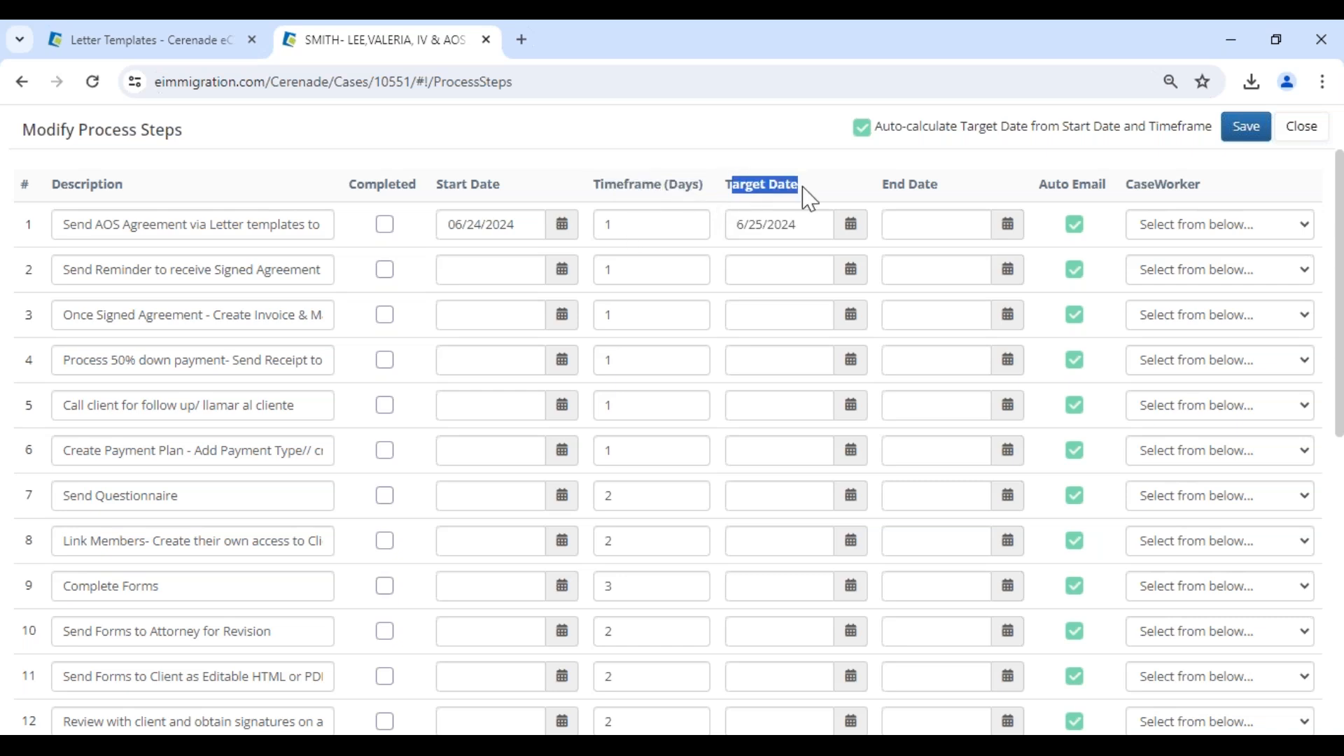
pyautogui.click(1202, 231)
pyautogui.click(1197, 275)
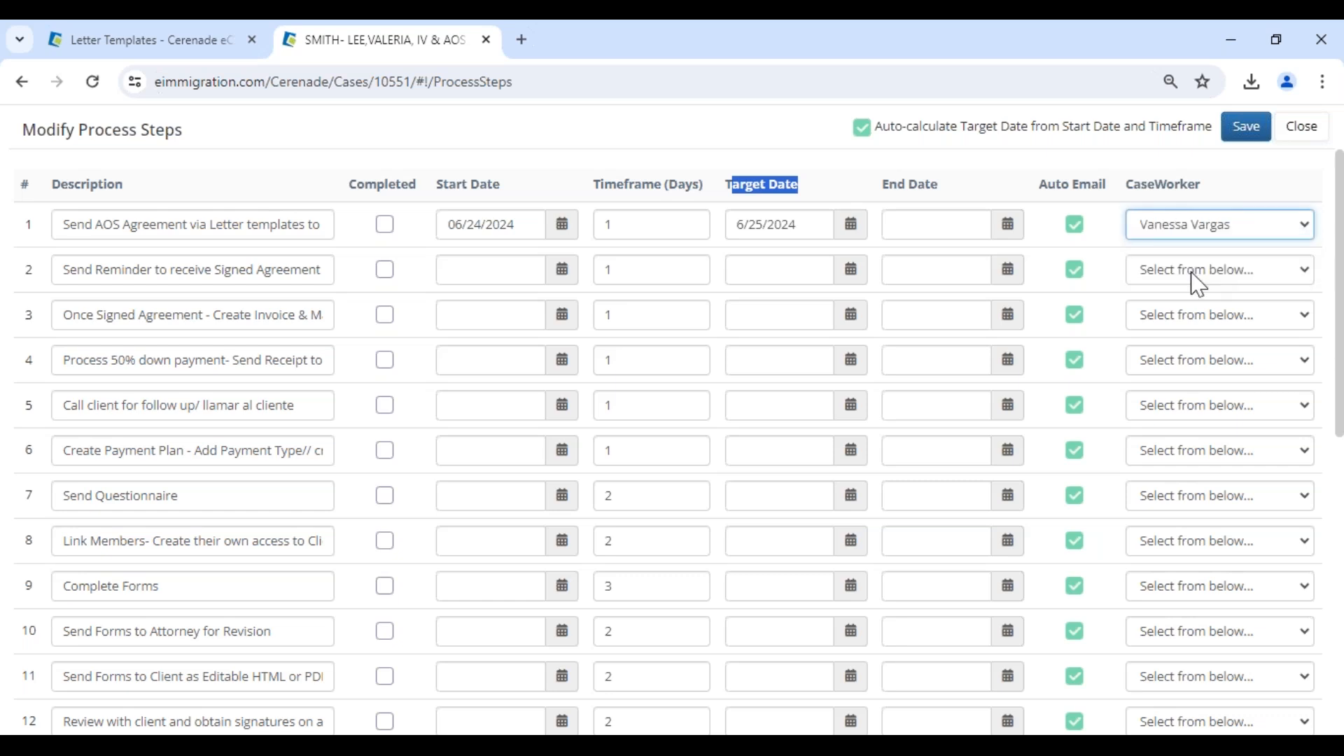
pyautogui.click(1233, 131)
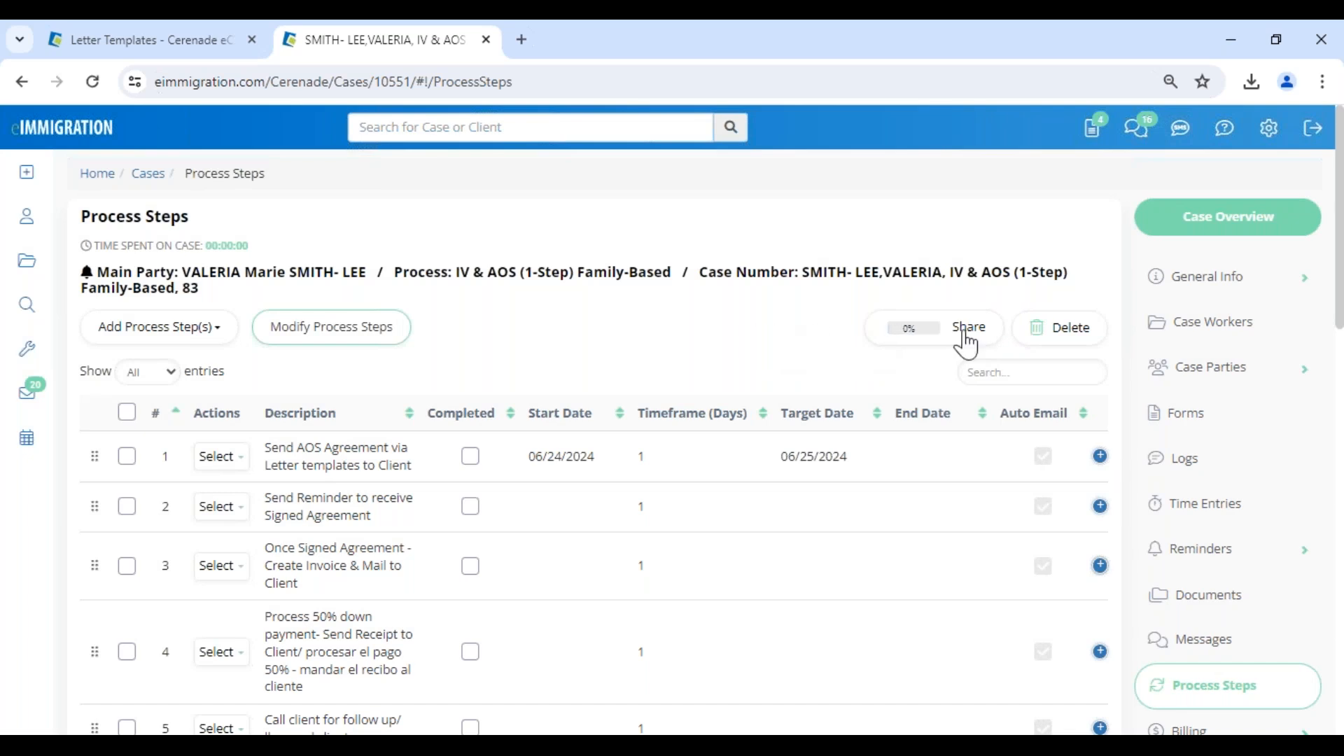
# Find the paralegal by first name among the case workers and link them to the case.
pyautogui.click(1233, 343)
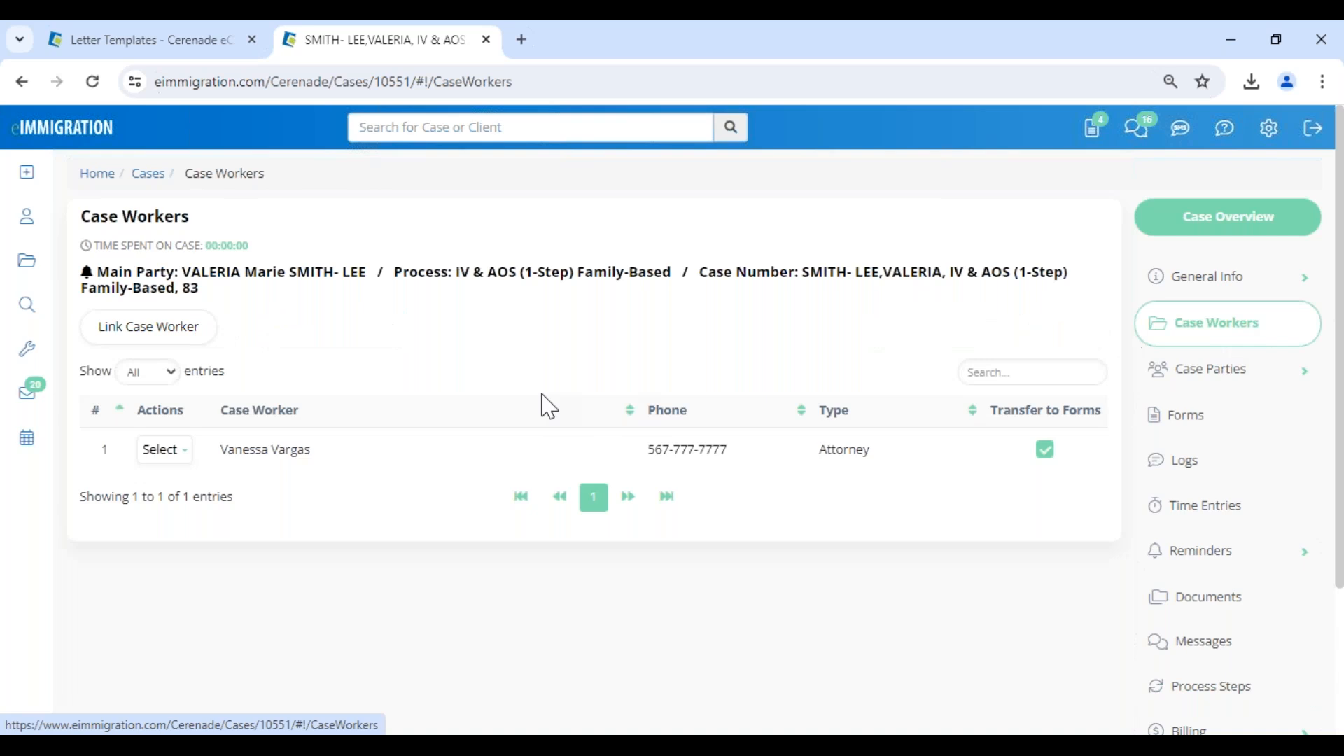
pyautogui.click(122, 341)
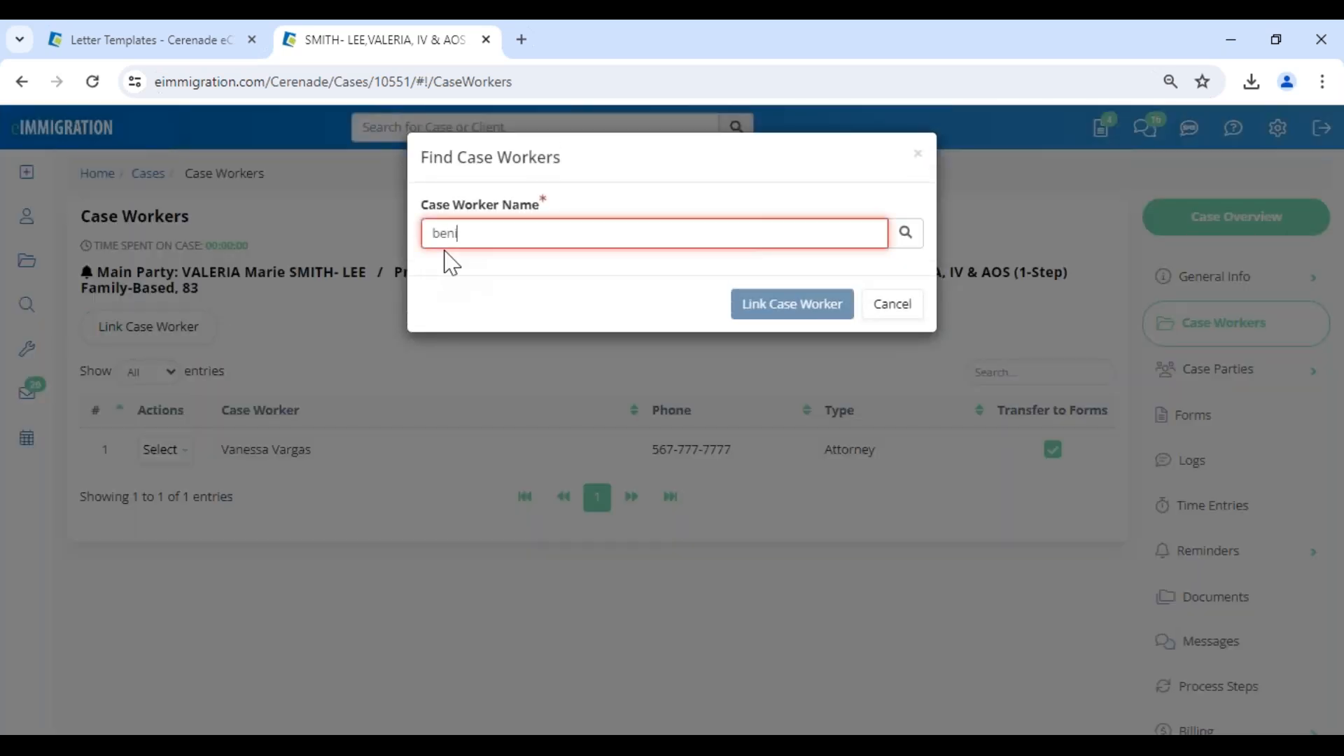
pyautogui.write('benita')
pyautogui.click(518, 279)
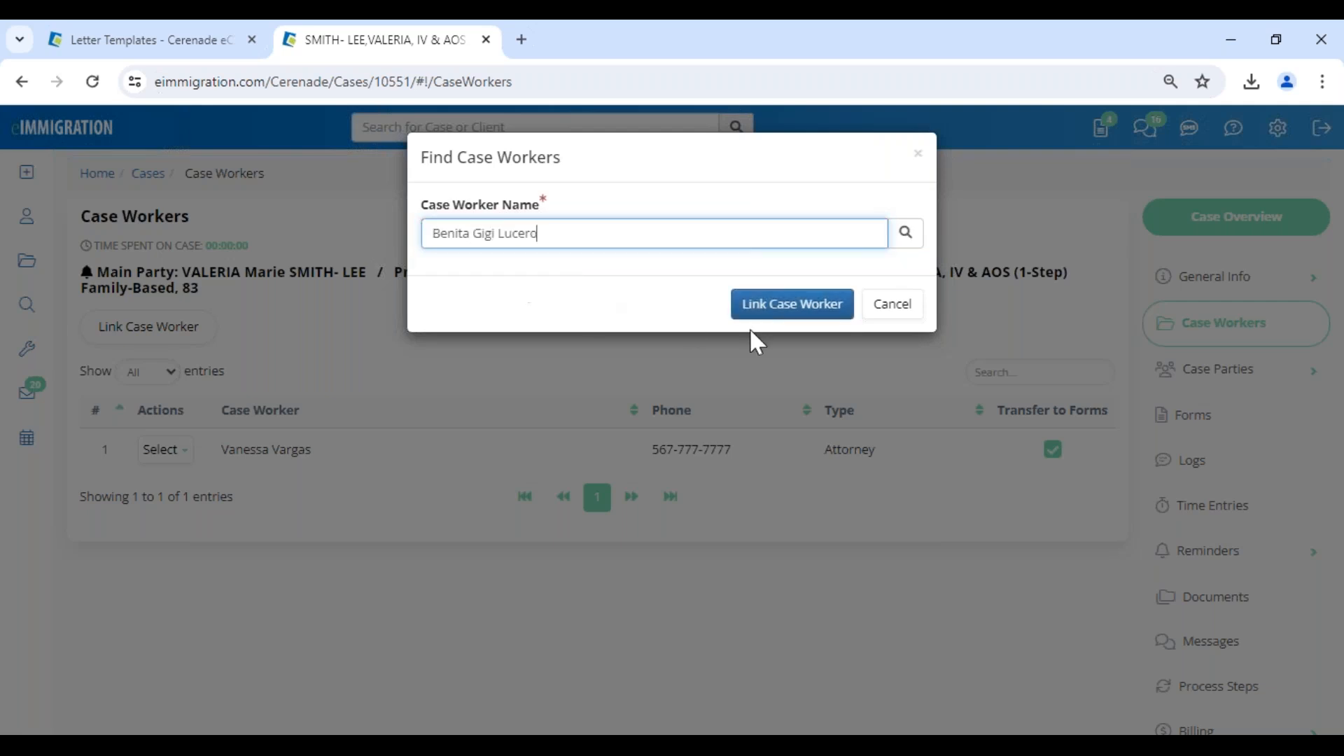
pyautogui.click(788, 315)
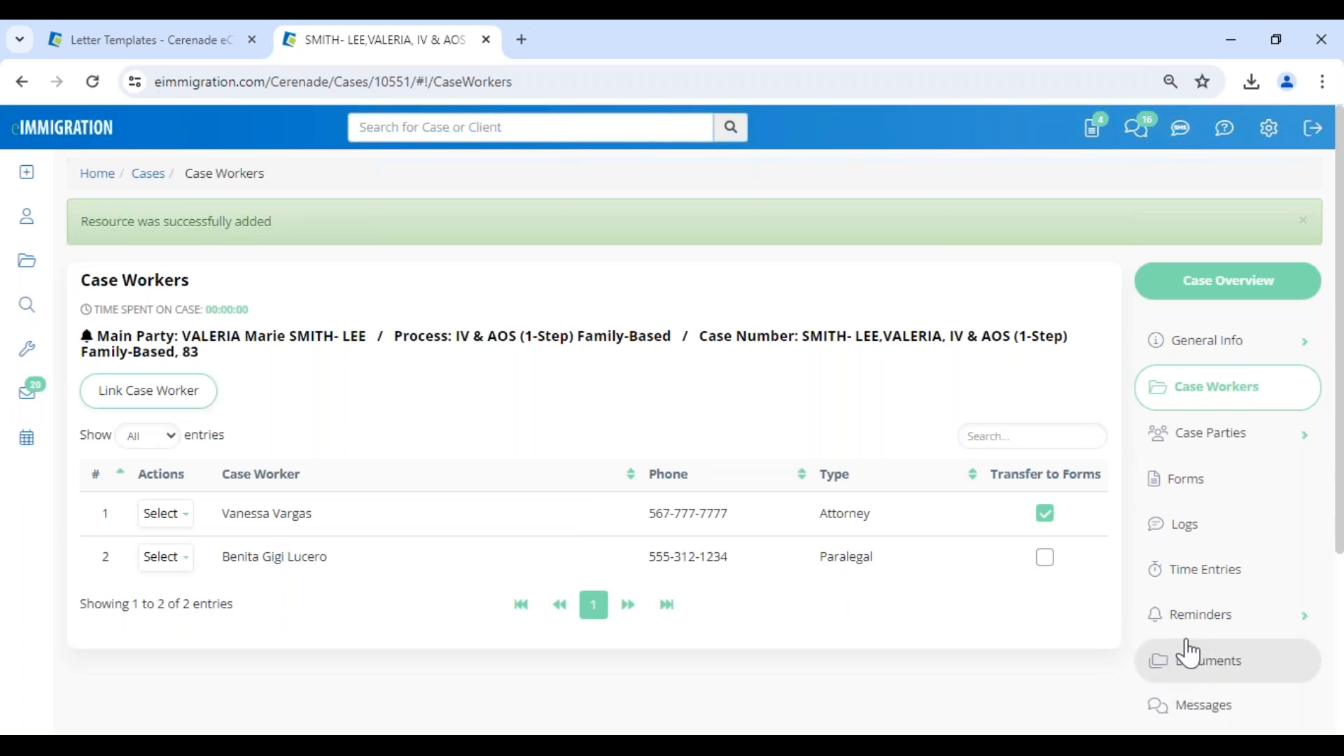
# Reopen the process steps for bulk modification, set step 4's start date to 07/02/2024 and assign it to the linked paralegal.
pyautogui.scroll(-4, 1197, 637)
pyautogui.click(1208, 499)
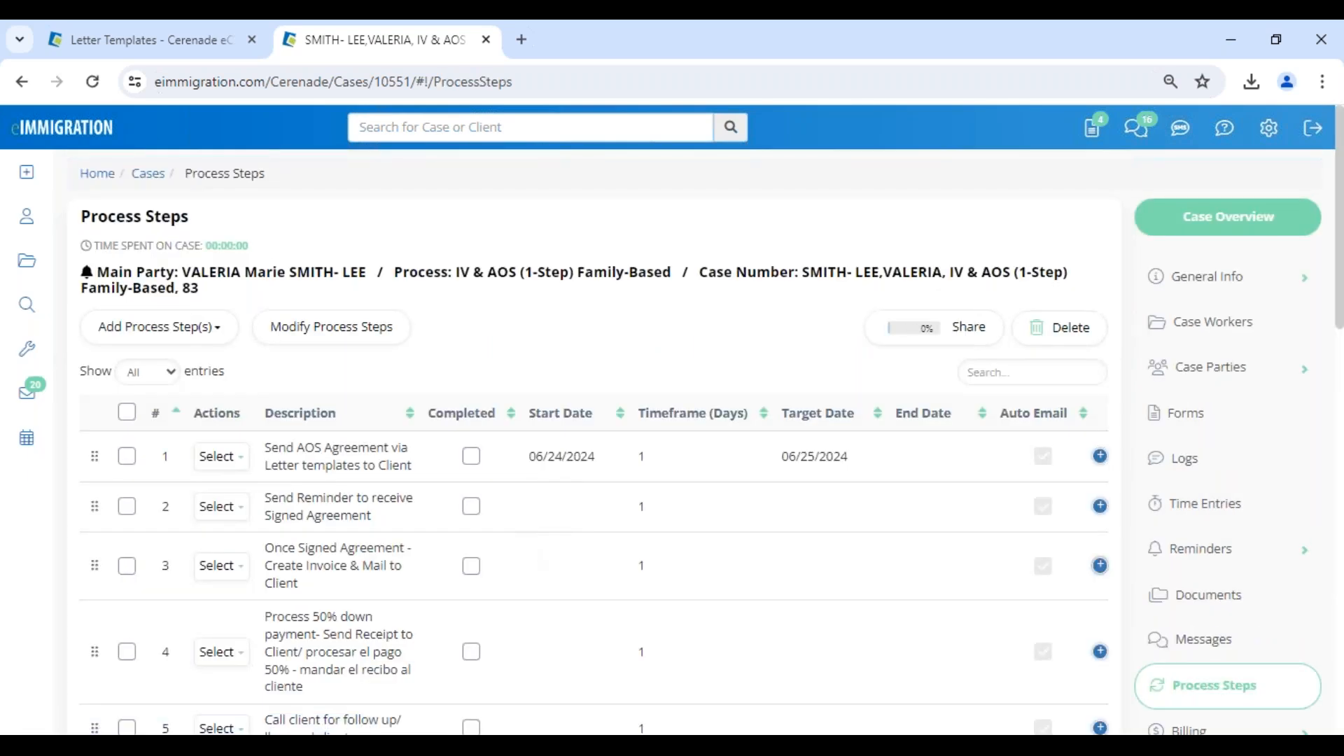
pyautogui.click(296, 335)
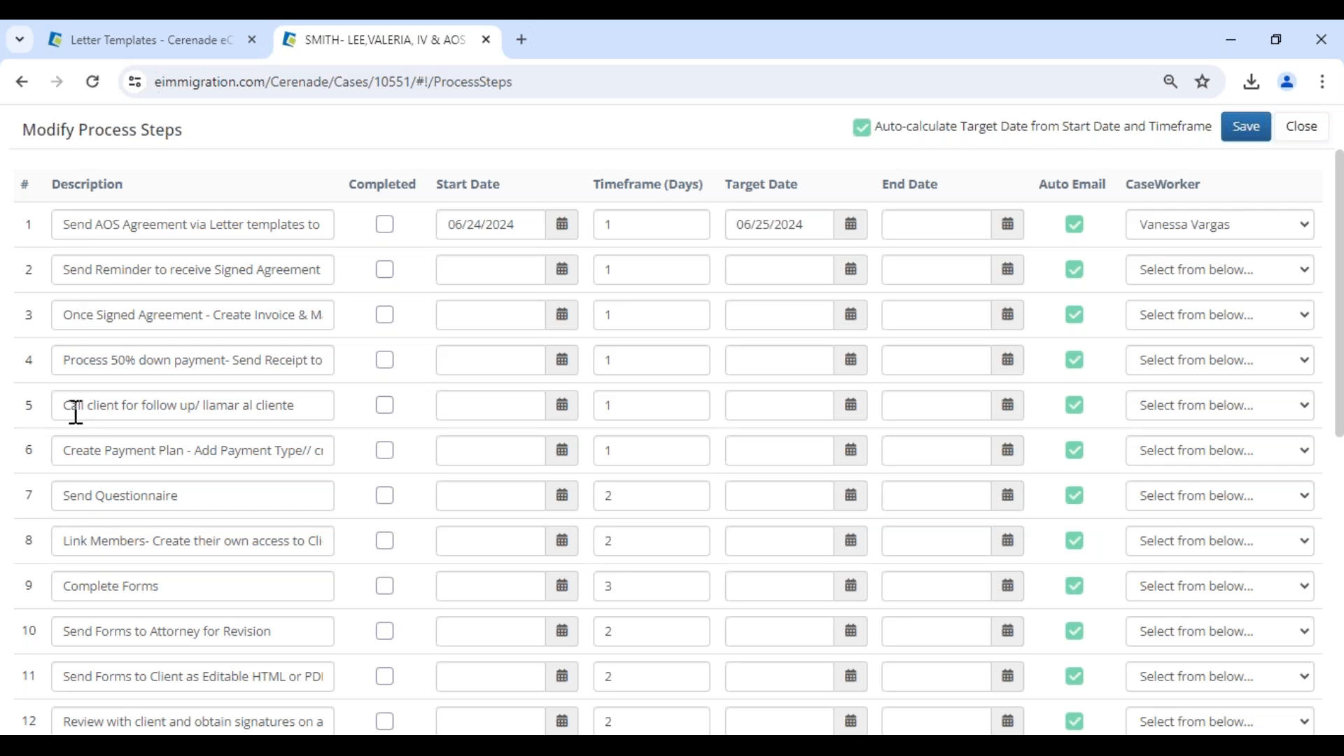
pyautogui.moveTo(63, 361); pyautogui.dragTo(276, 368)
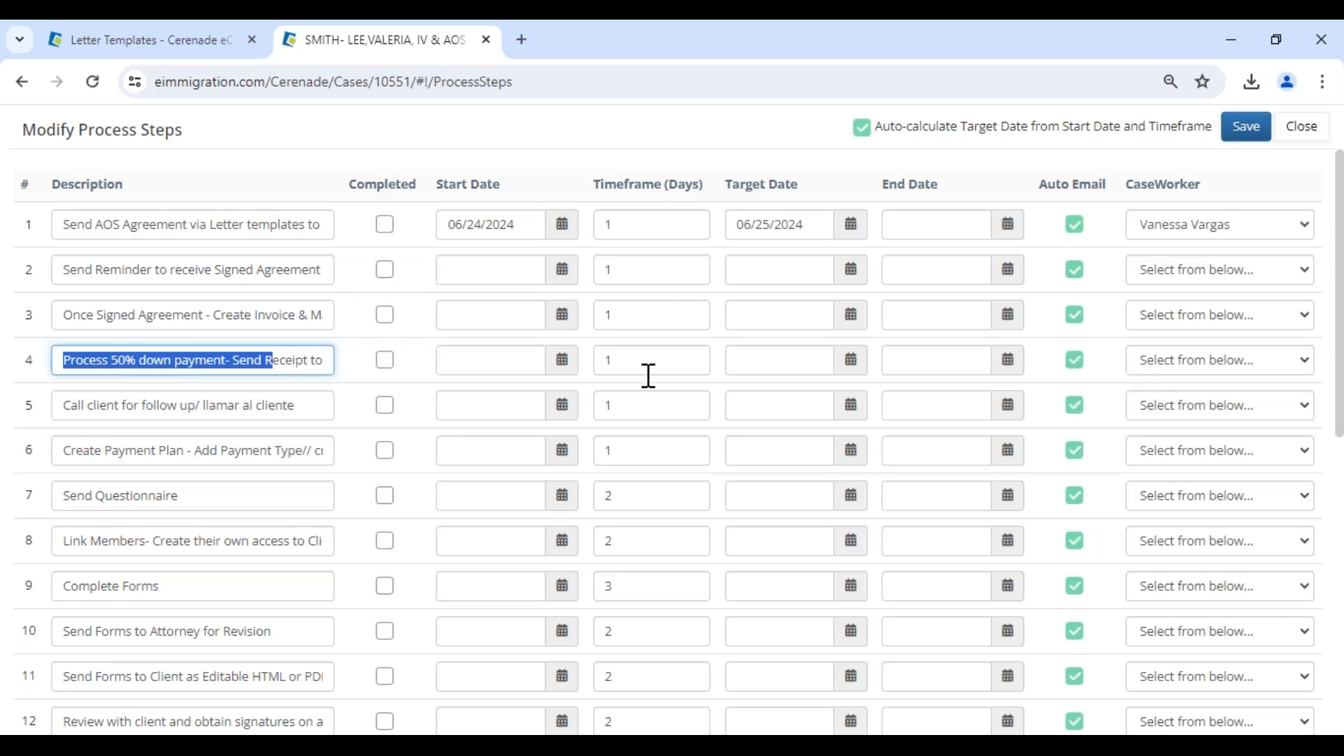
pyautogui.click(562, 362)
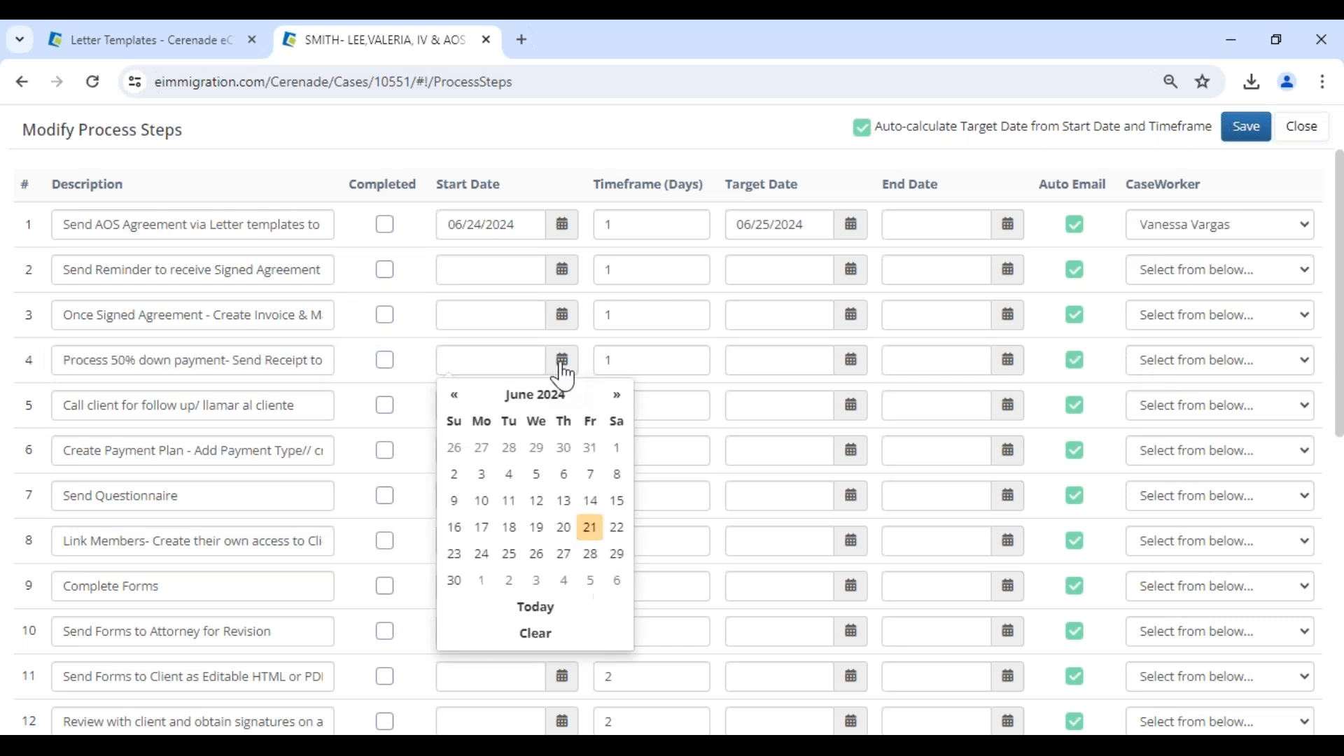
pyautogui.click(510, 581)
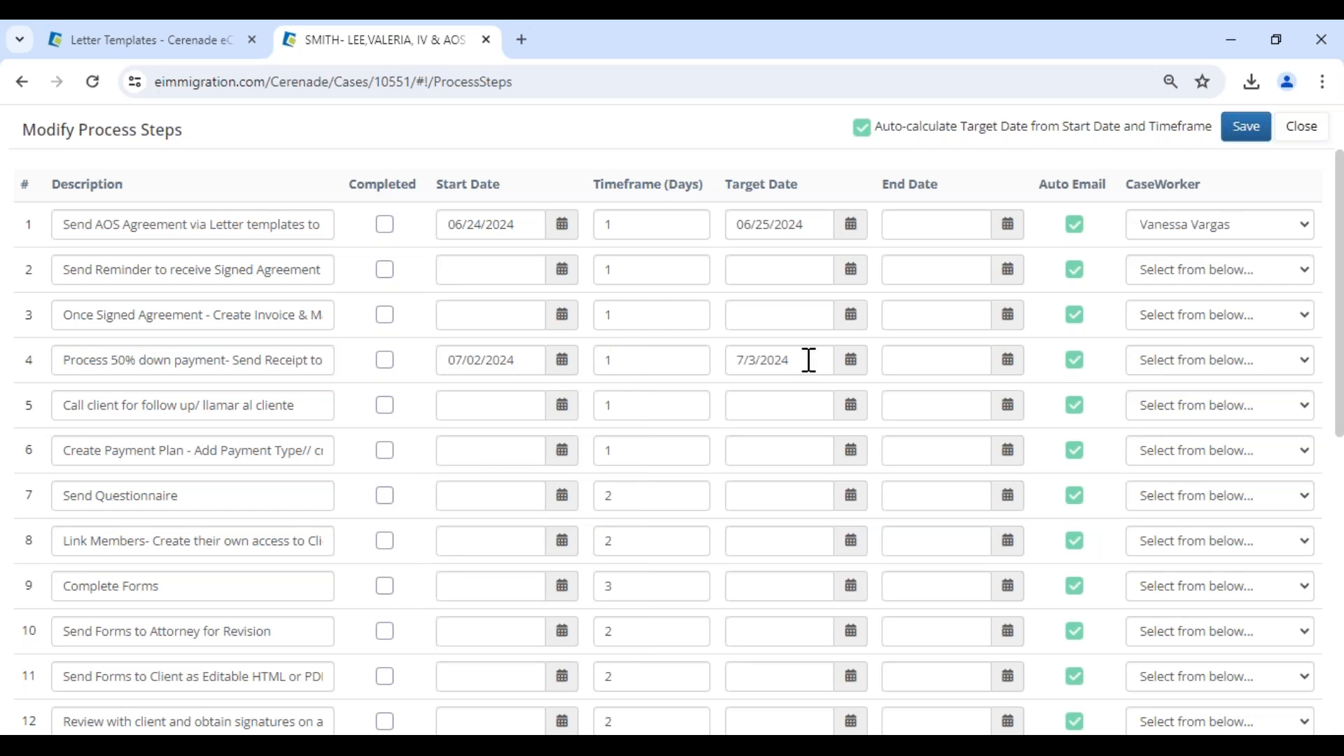
pyautogui.click(1144, 364)
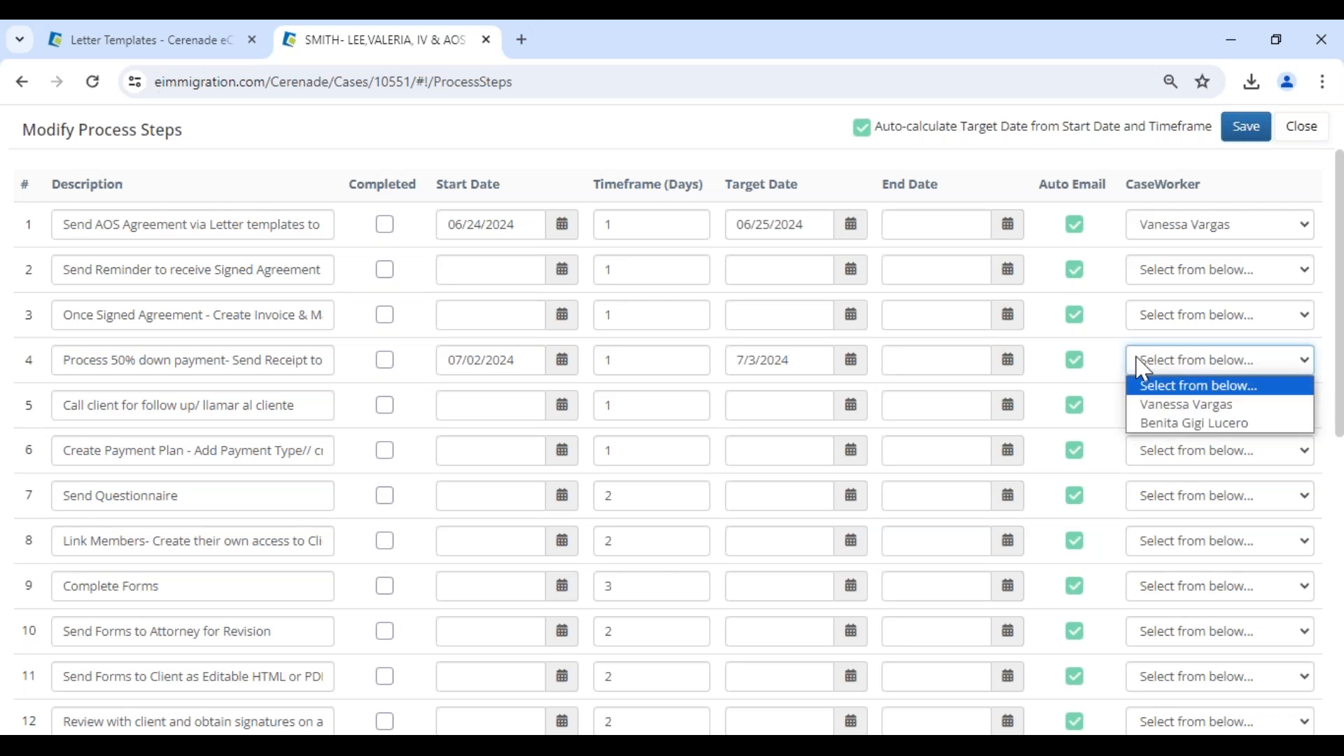
pyautogui.click(1155, 422)
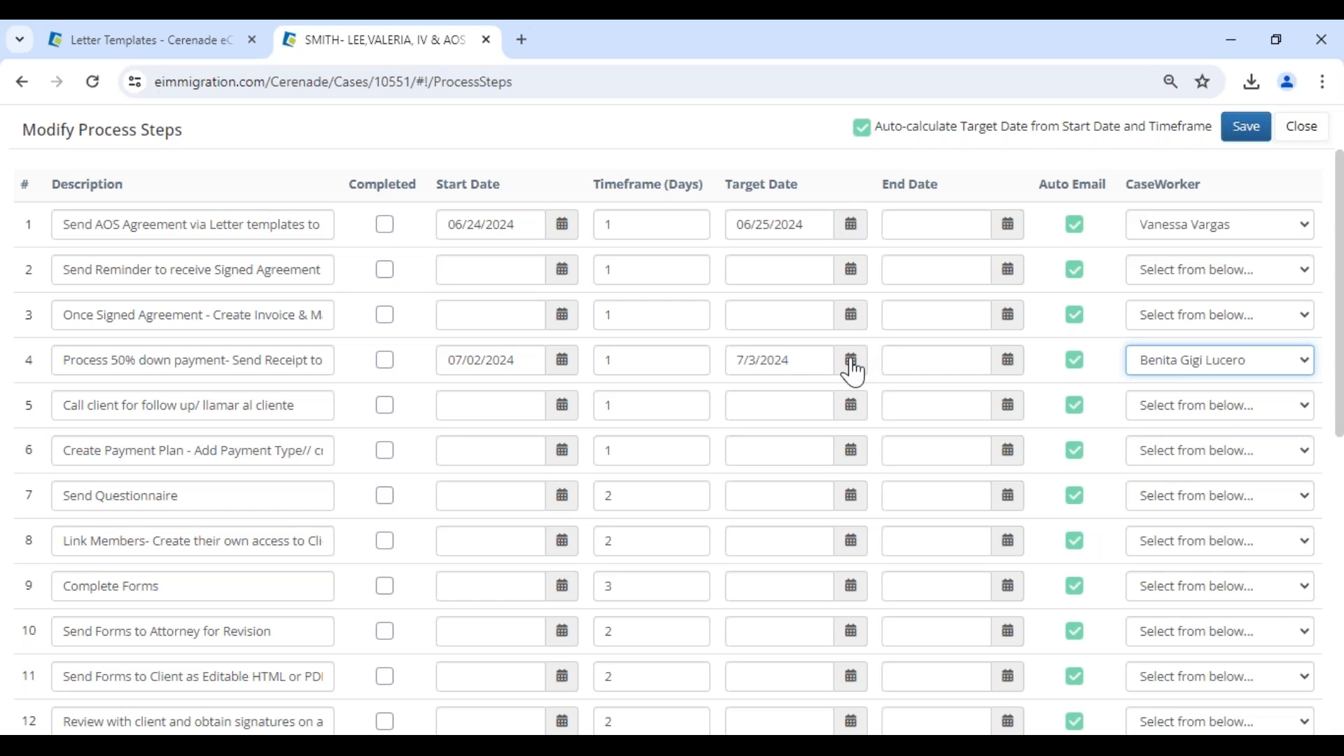
# Mark step 1 as completed, turn off target date auto-calculation and mark step 2 as completed.
pyautogui.click(381, 226)
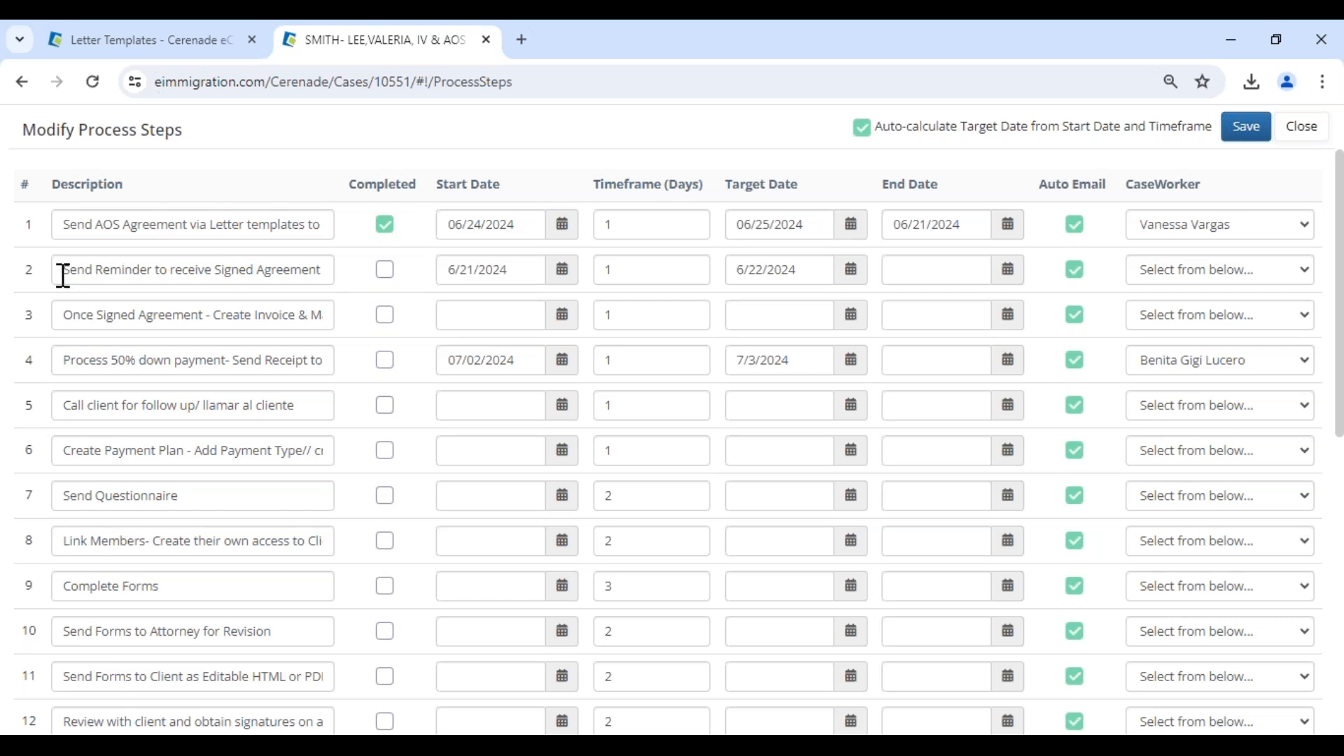
pyautogui.moveTo(63, 273); pyautogui.dragTo(211, 272)
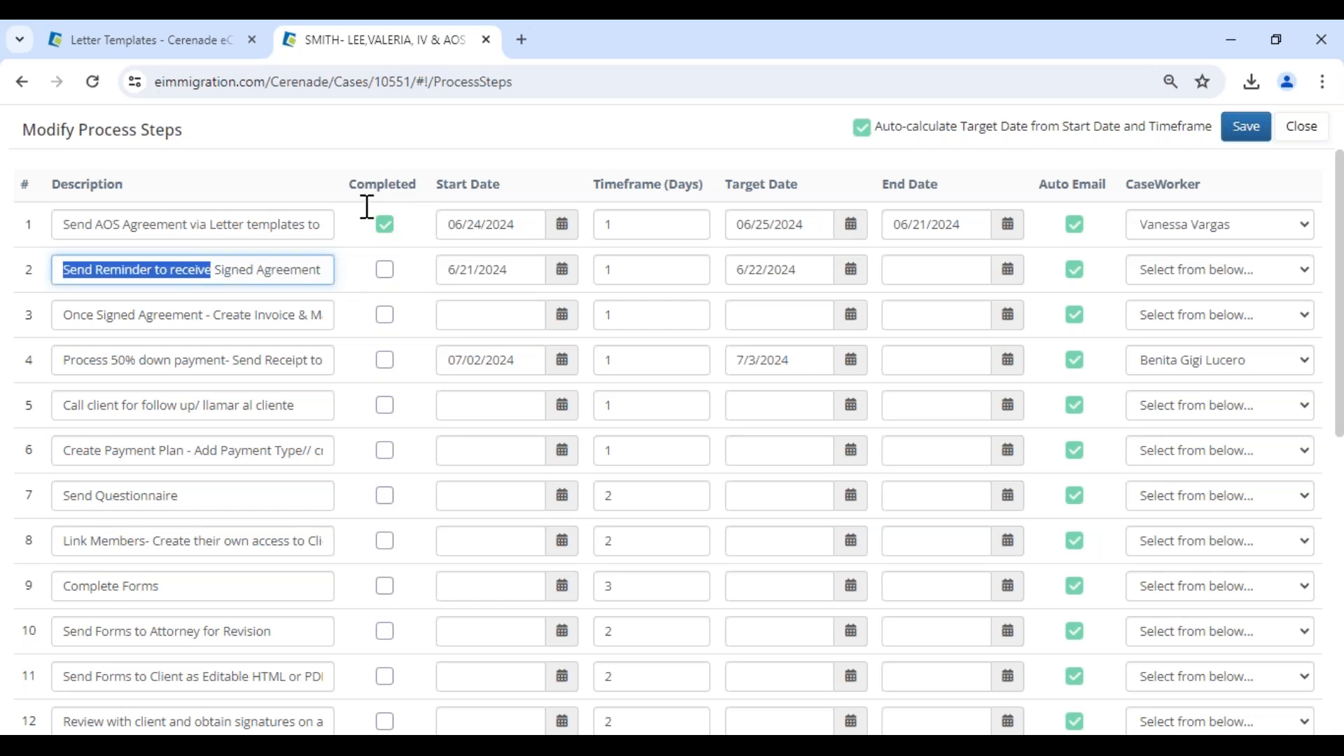
pyautogui.click(513, 151)
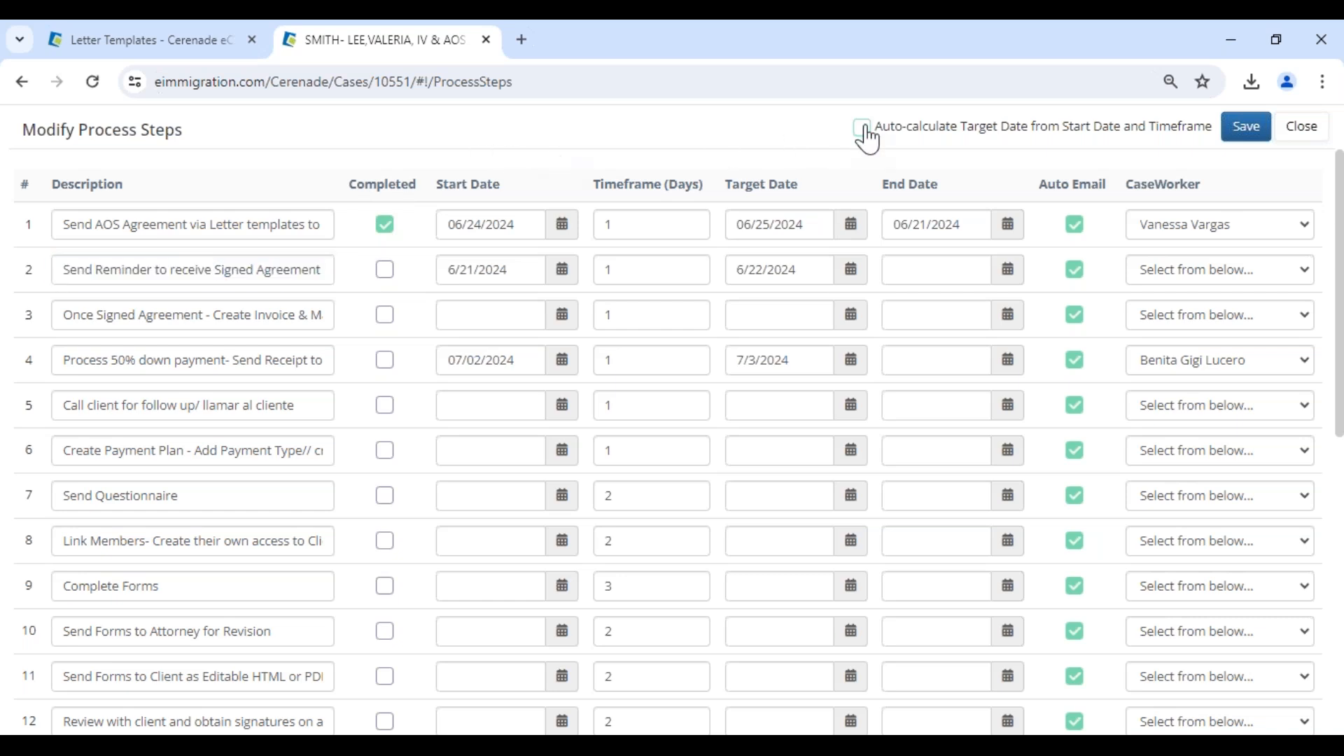
pyautogui.click(385, 271)
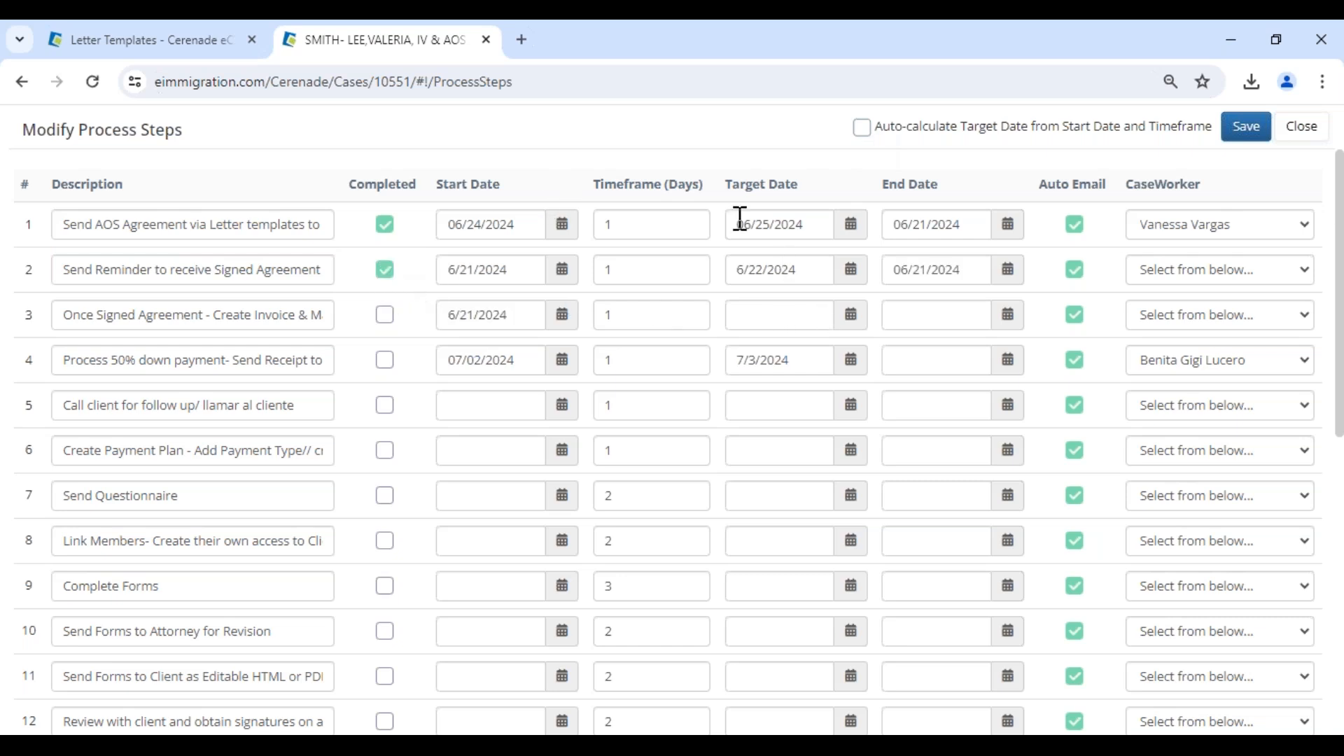
# Turn target date auto-calculation back on and save the modified process steps.
pyautogui.moveTo(733, 184); pyautogui.dragTo(798, 185)
pyautogui.click(862, 128)
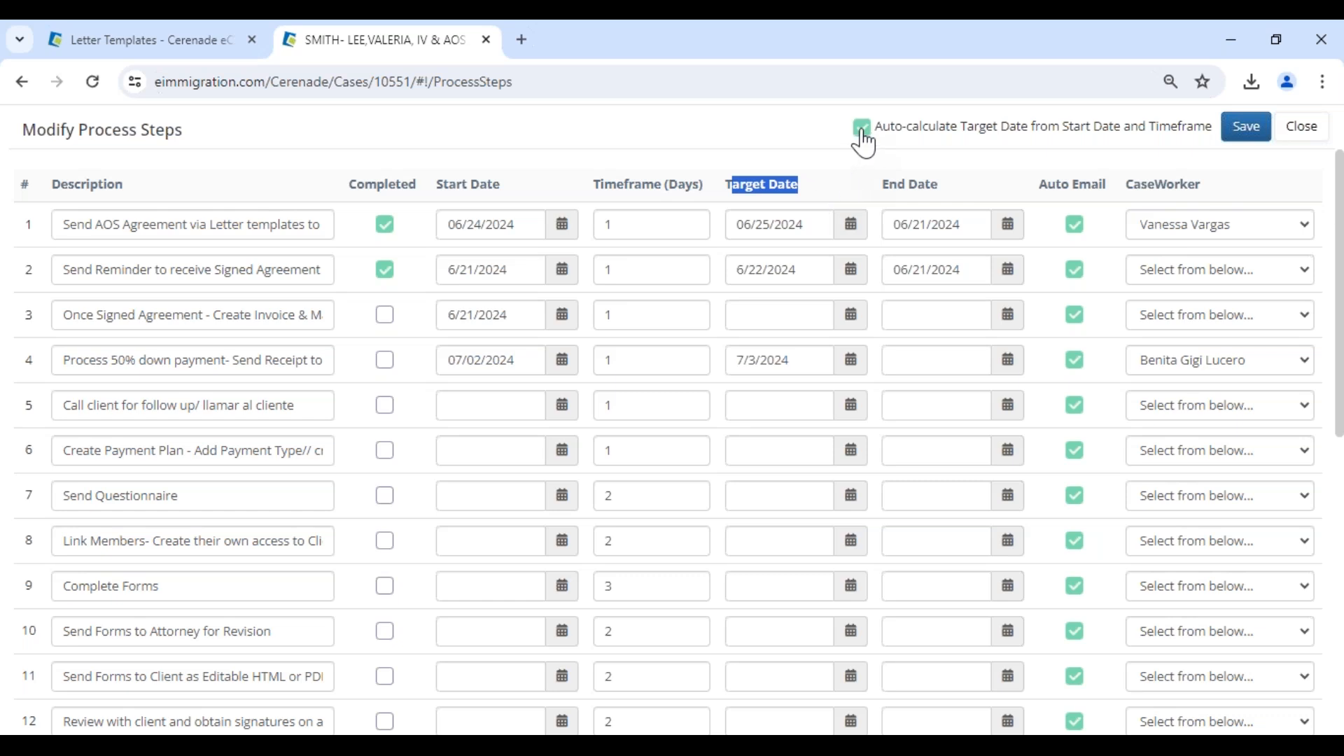
pyautogui.click(1247, 134)
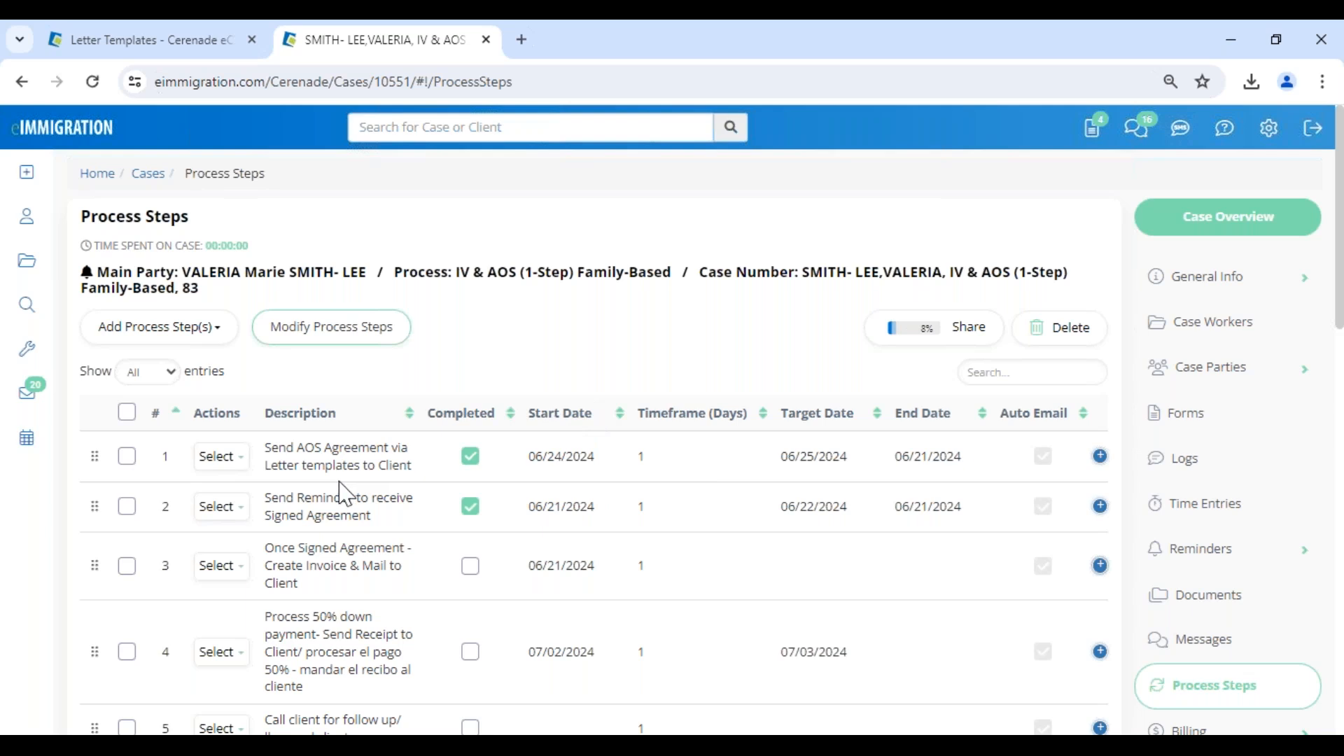
# Try to update process step 3 with a timeframe of 2 days and the linked paralegal as its caseworker.
pyautogui.click(220, 459)
pyautogui.click(290, 450)
pyautogui.click(231, 573)
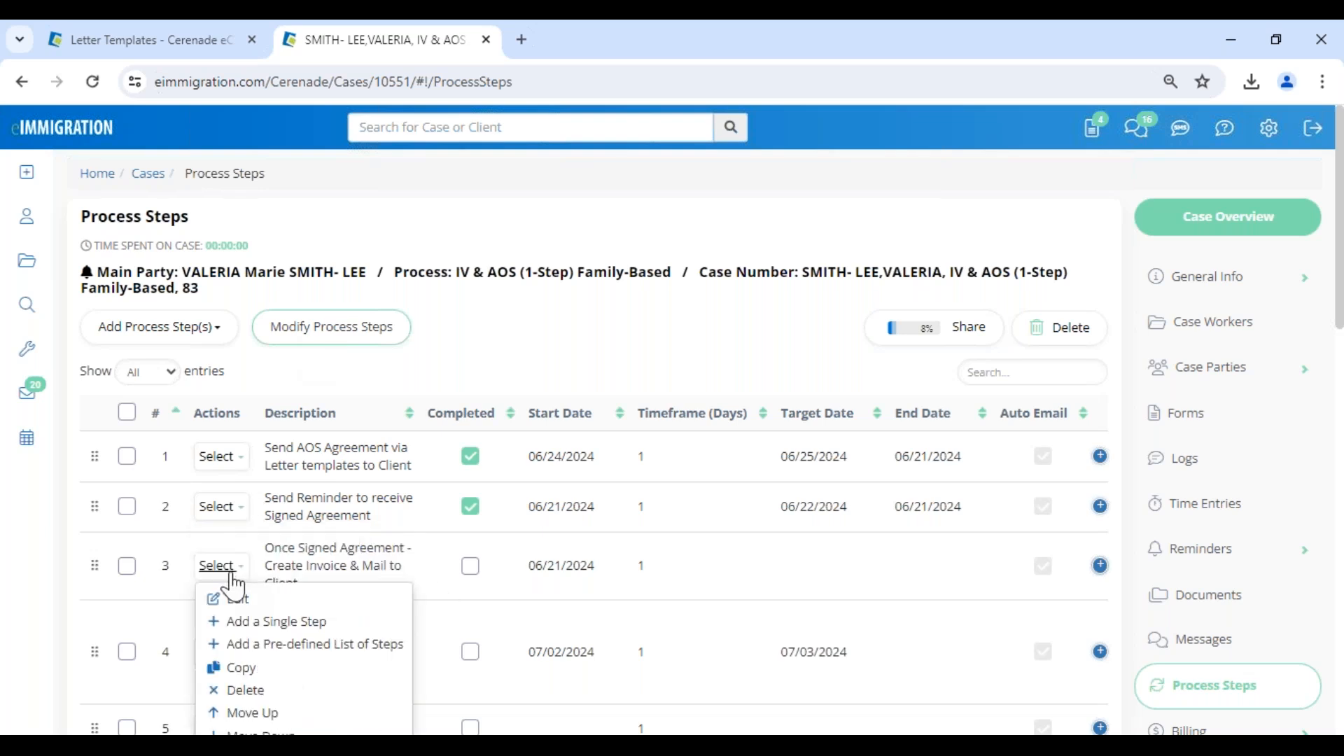
pyautogui.click(228, 599)
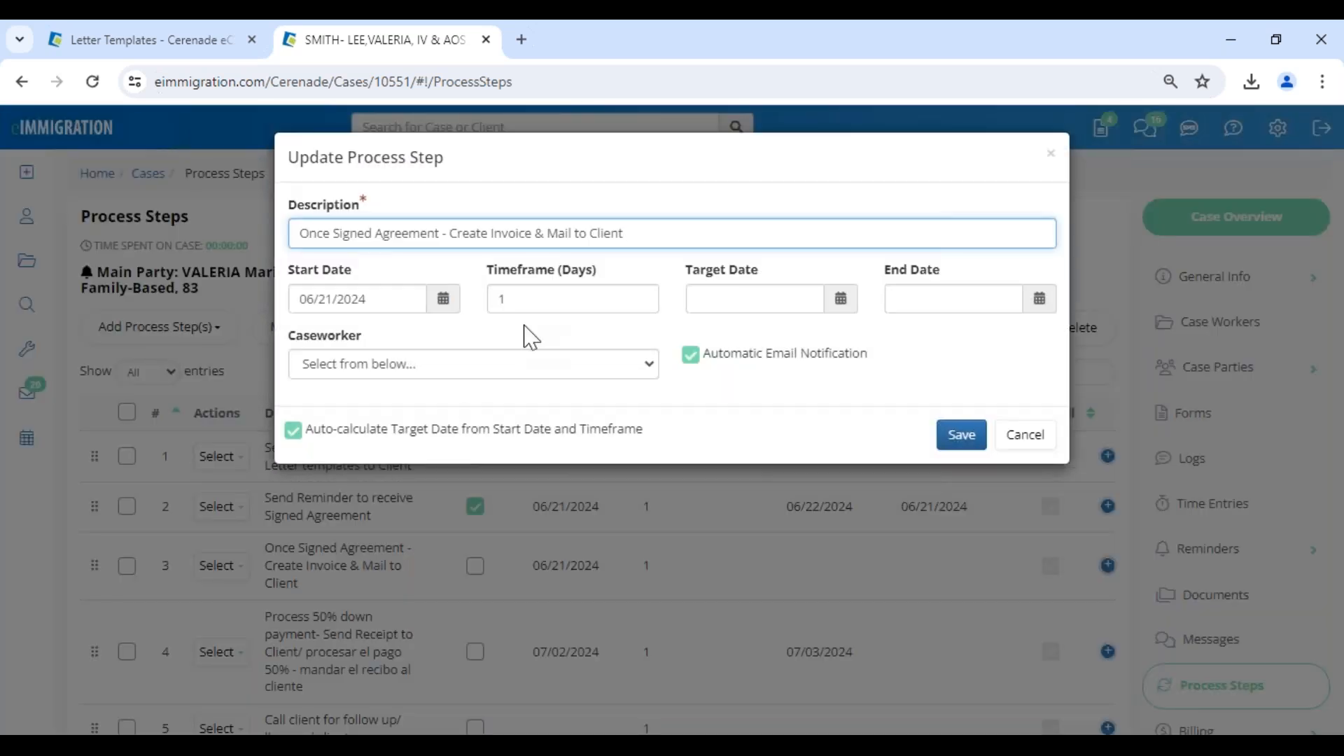
pyautogui.doubleClick(525, 298)
pyautogui.write('2')
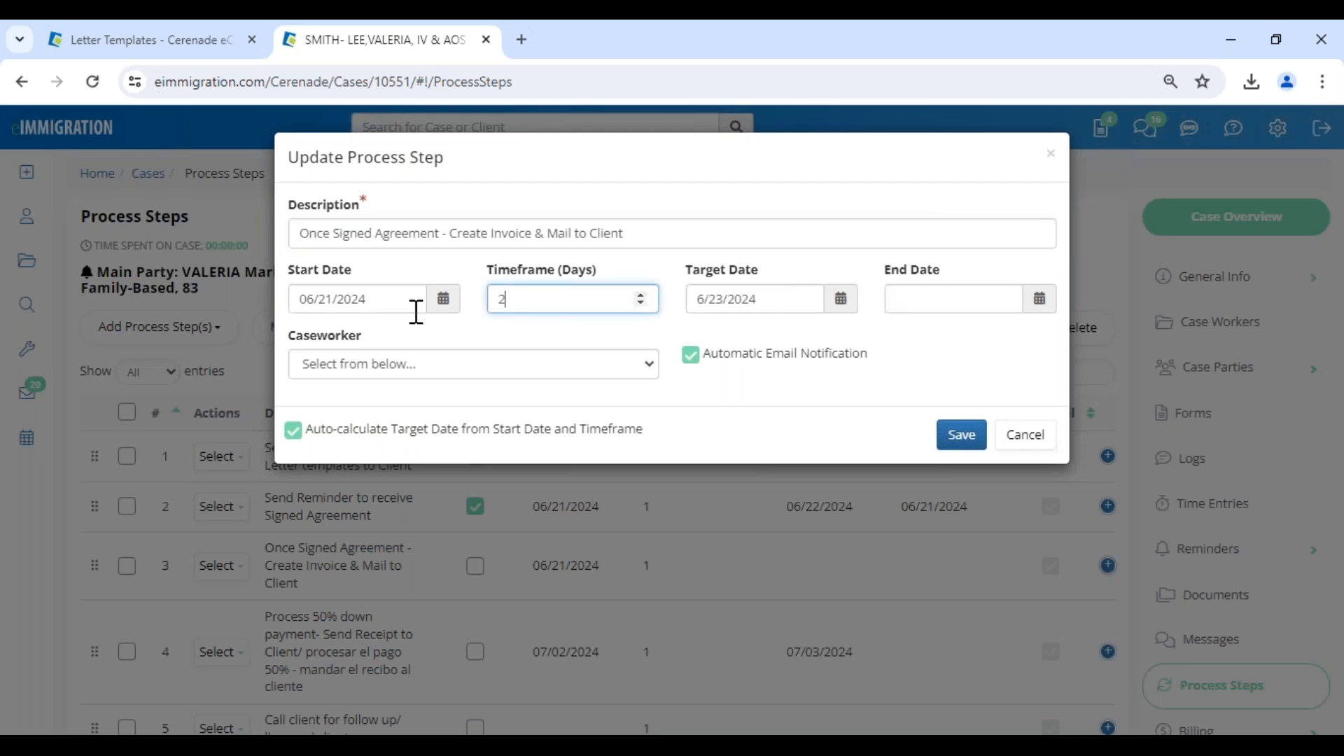
pyautogui.moveTo(481, 234); pyautogui.dragTo(725, 239)
pyautogui.click(950, 380)
pyautogui.click(423, 367)
pyautogui.click(360, 408)
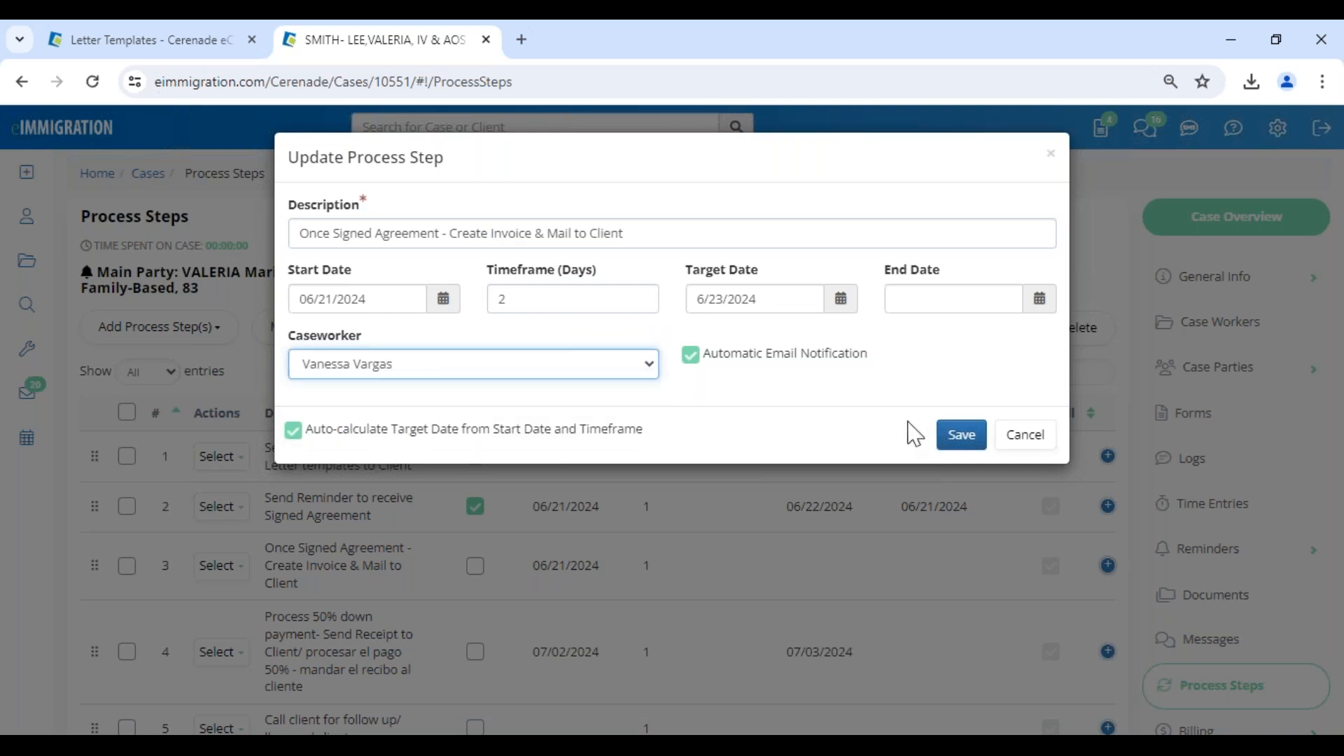
pyautogui.click(961, 435)
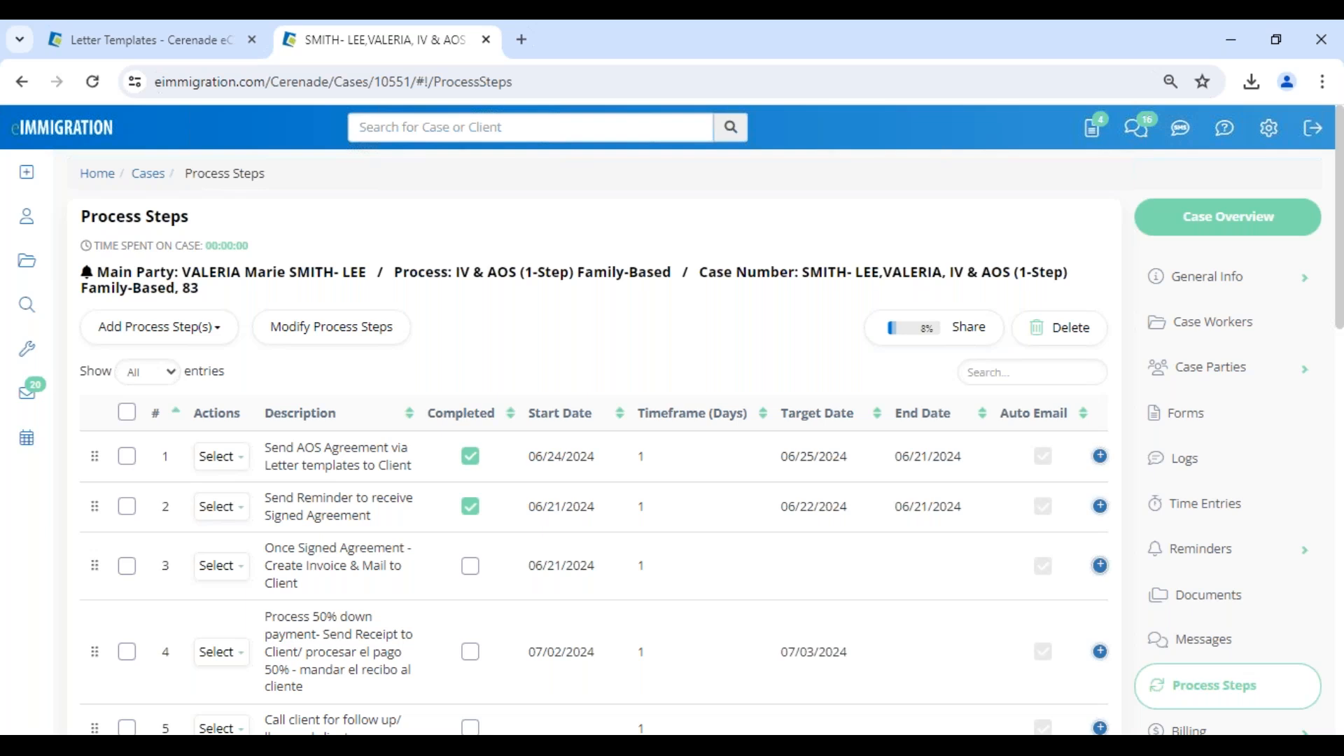
pyautogui.click(221, 457)
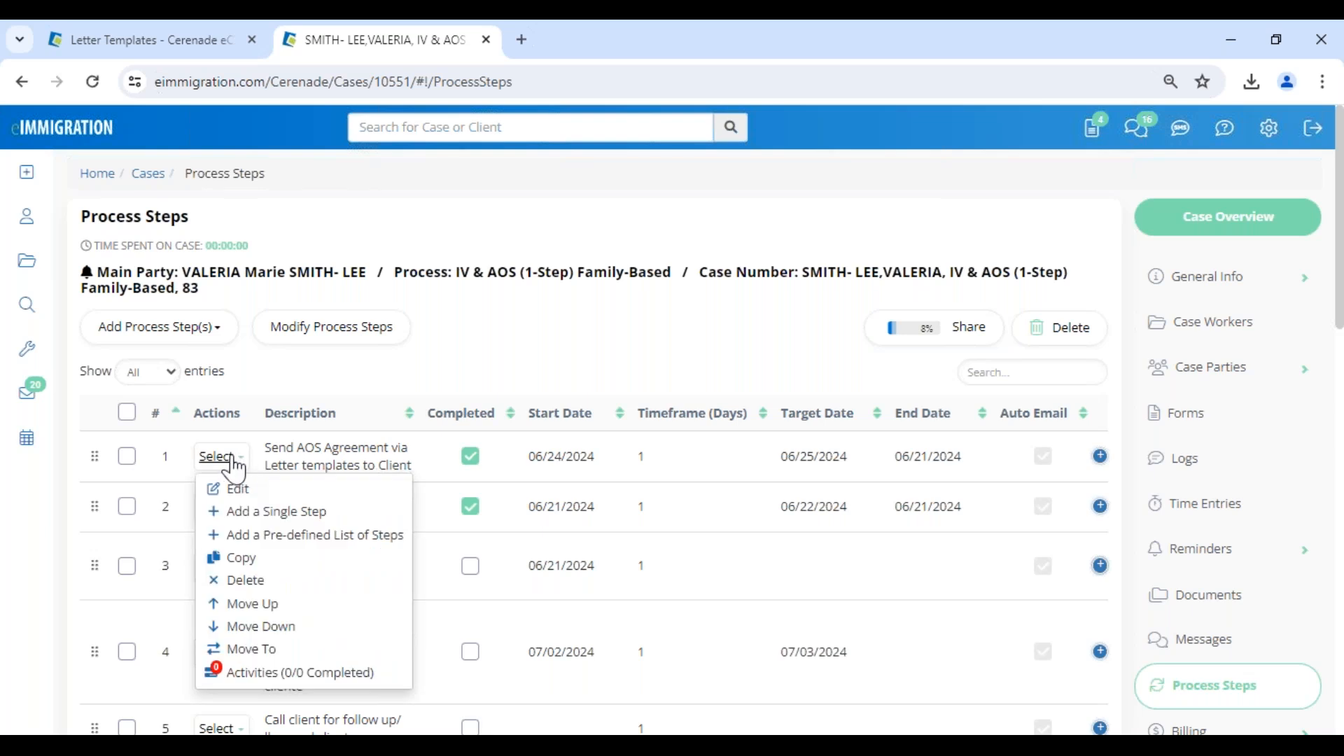
pyautogui.click(468, 361)
pyautogui.click(200, 464)
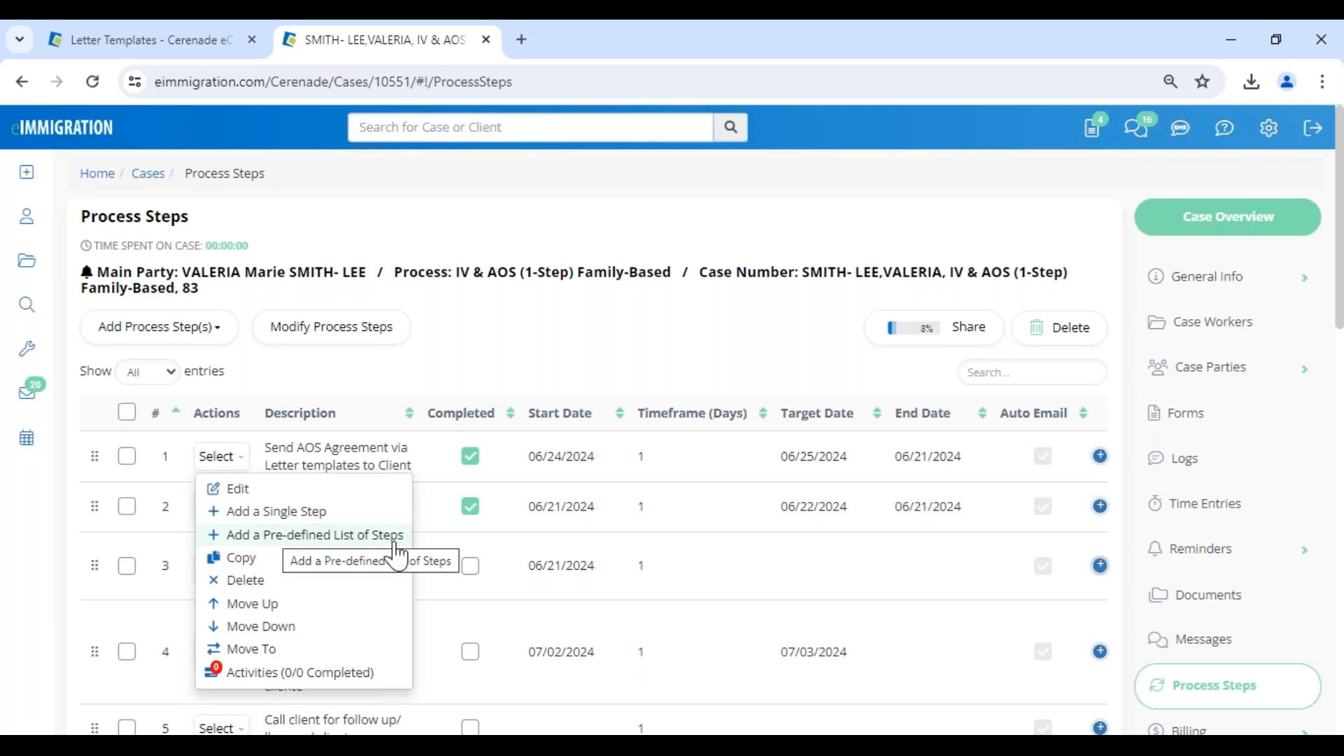
pyautogui.click(491, 390)
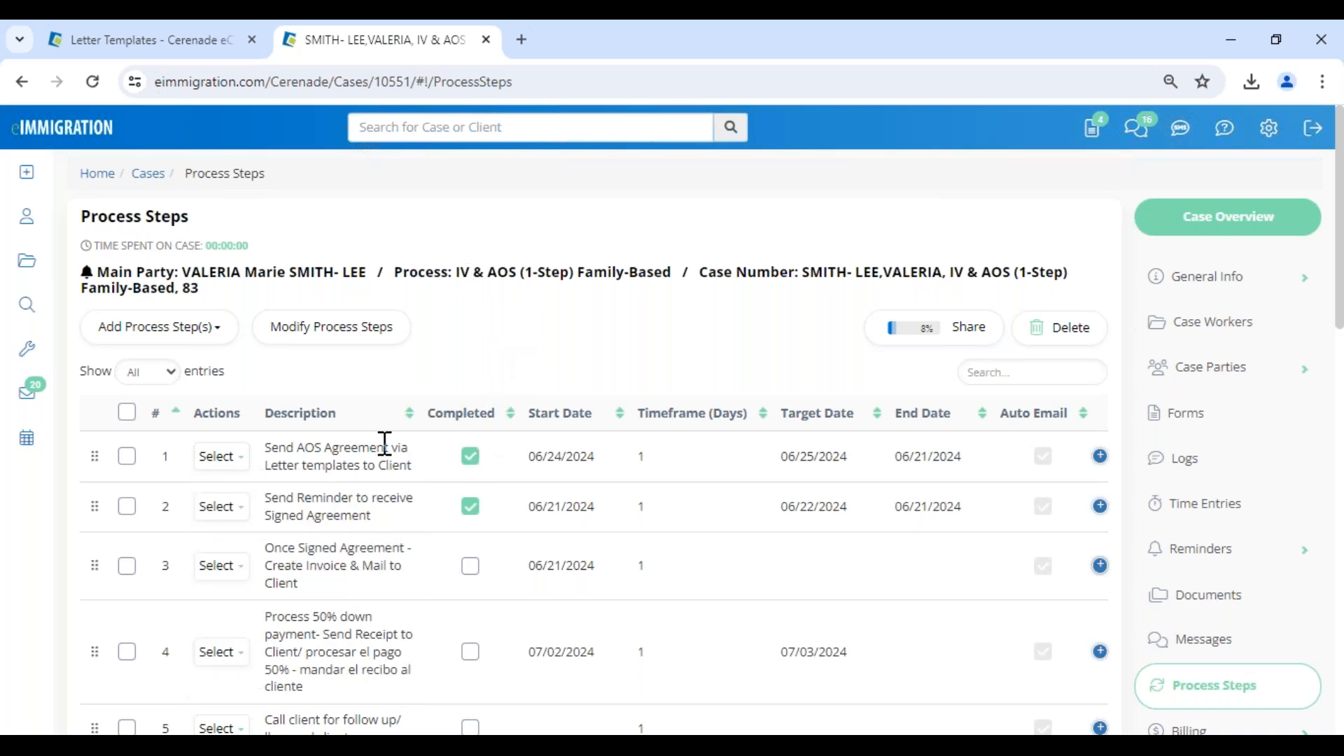
# Add the pre-defined Green Card list of process steps after step 22, Attend interview, and review the inserted steps.
pyautogui.scroll(-15, 385, 448)
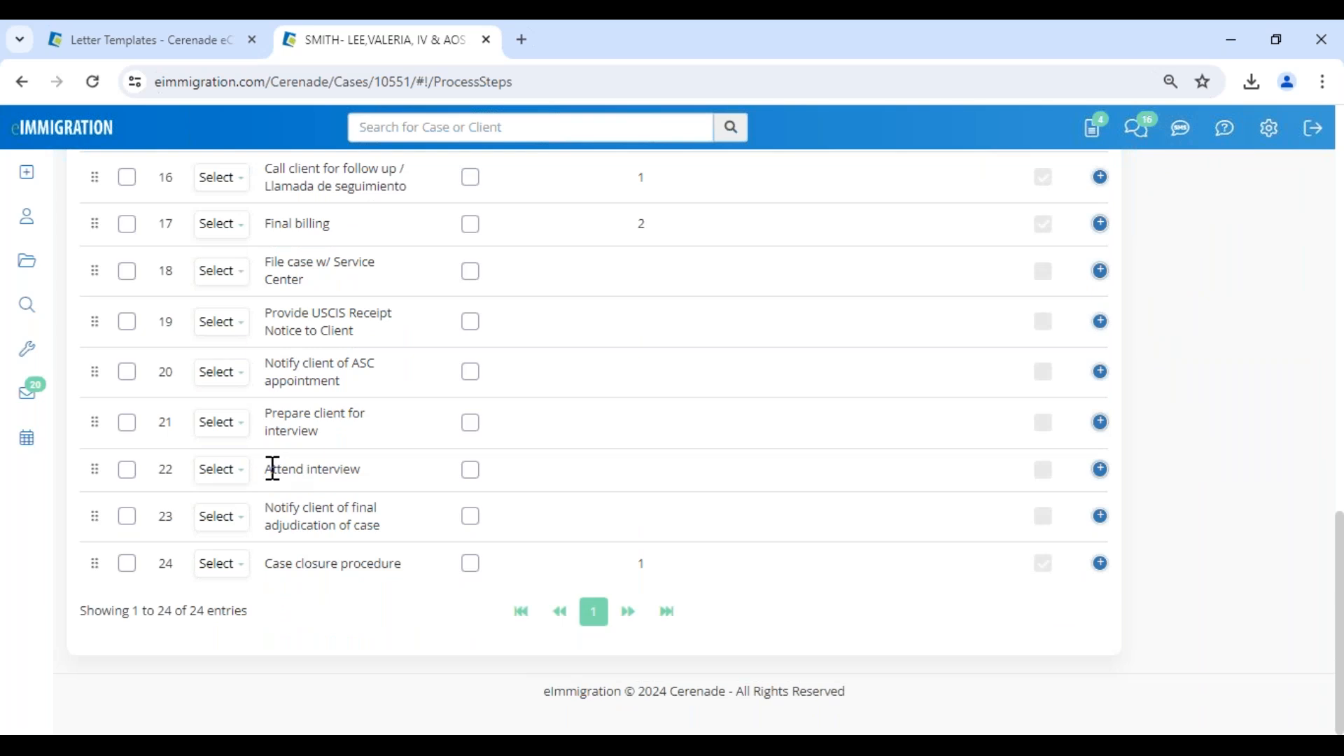
pyautogui.moveTo(273, 469); pyautogui.dragTo(361, 469)
pyautogui.click(222, 469)
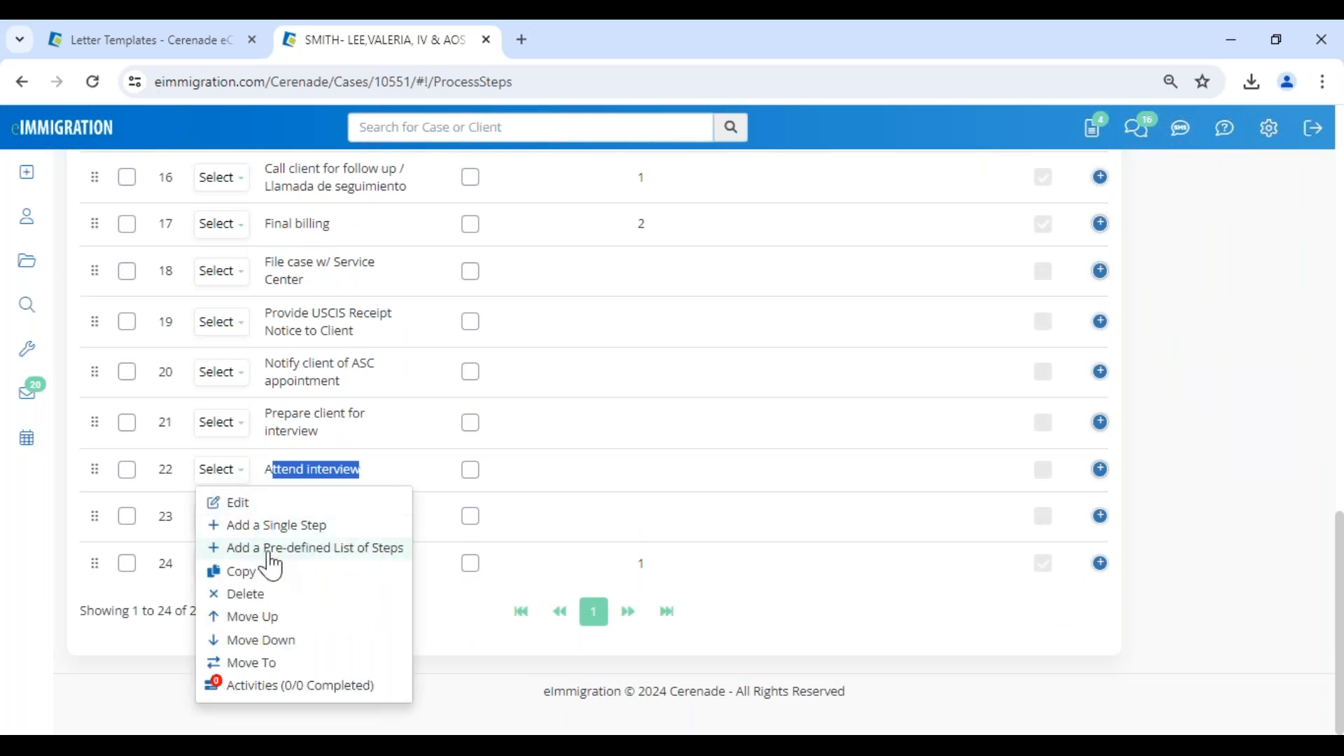
pyautogui.click(319, 554)
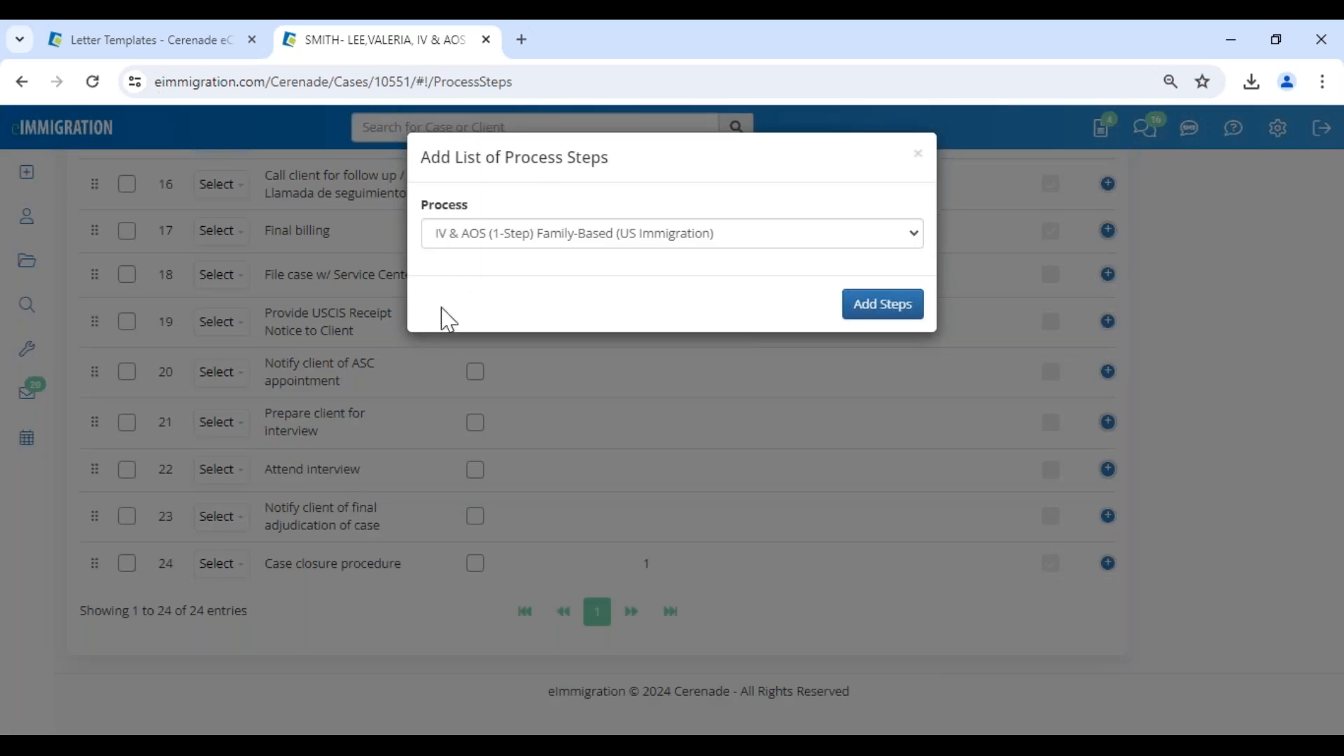
pyautogui.click(490, 238)
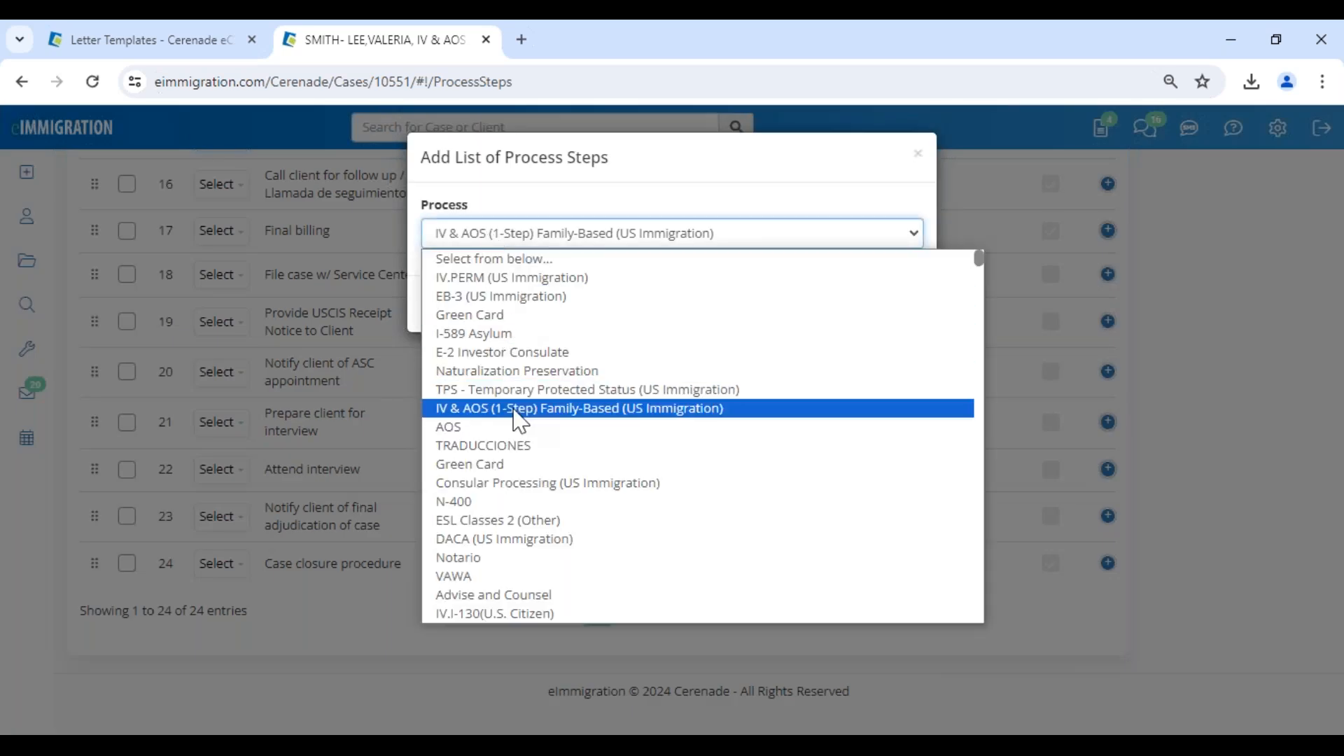
pyautogui.click(490, 315)
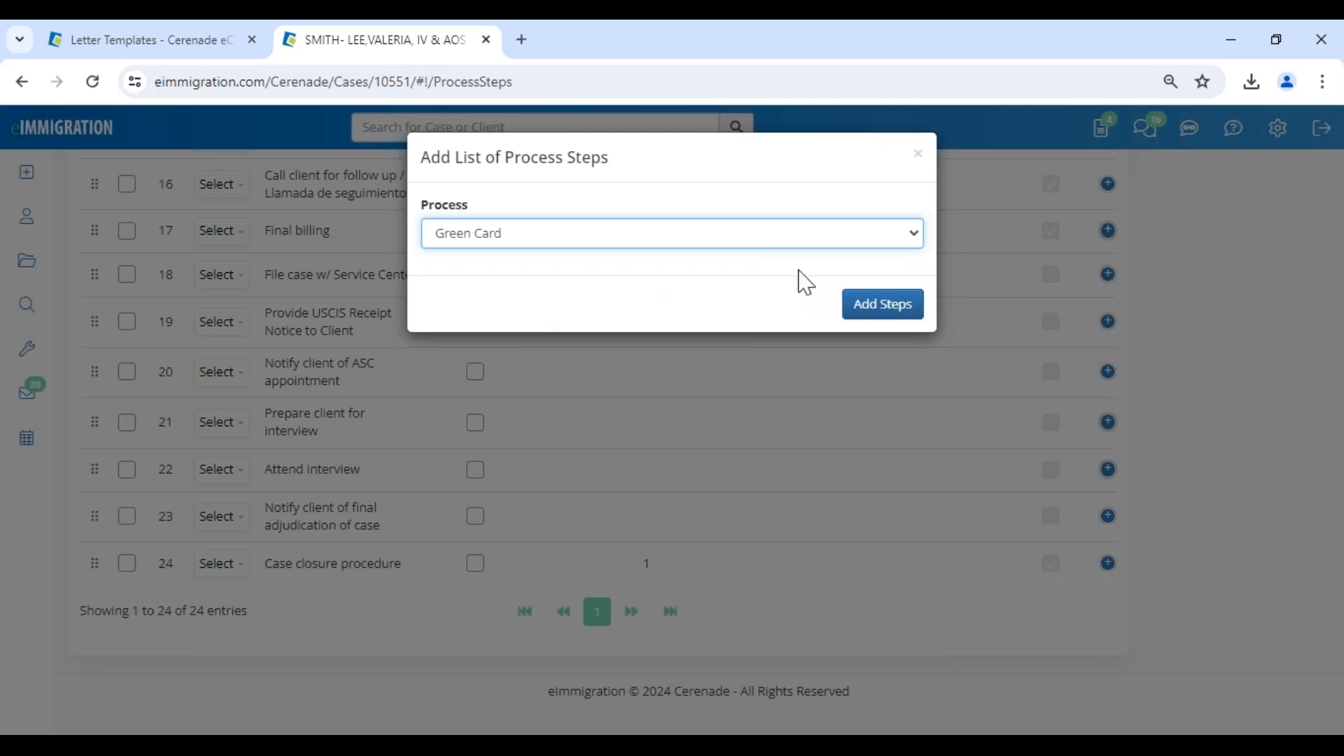
pyautogui.click(879, 314)
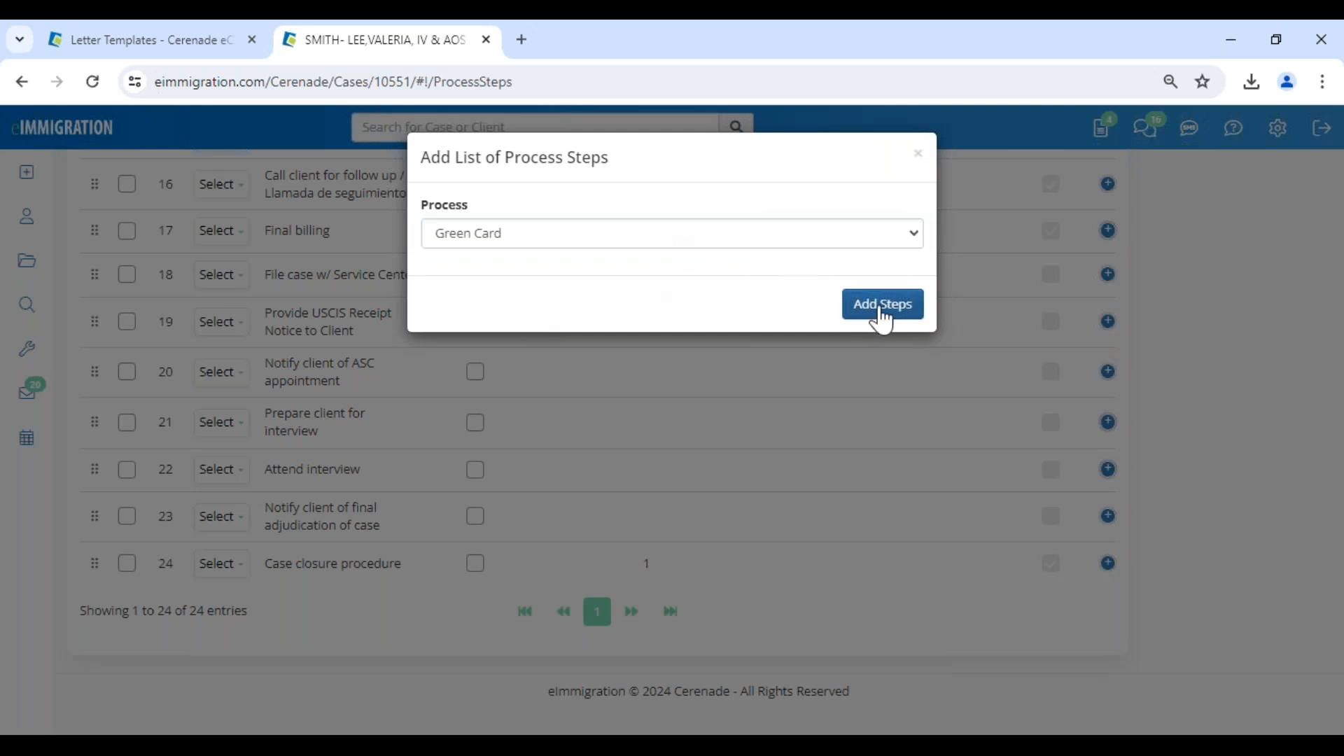
pyautogui.scroll(-13, 343, 653)
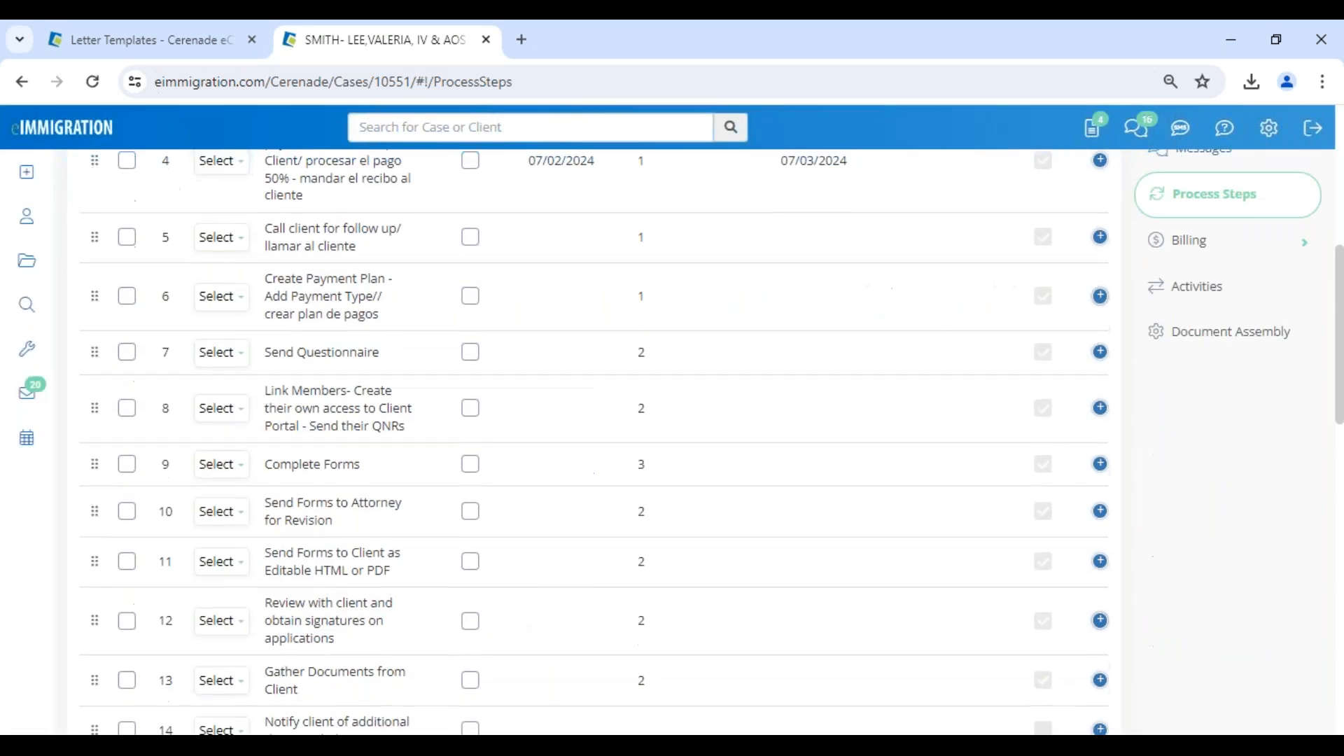
pyautogui.scroll(-2, 329, 507)
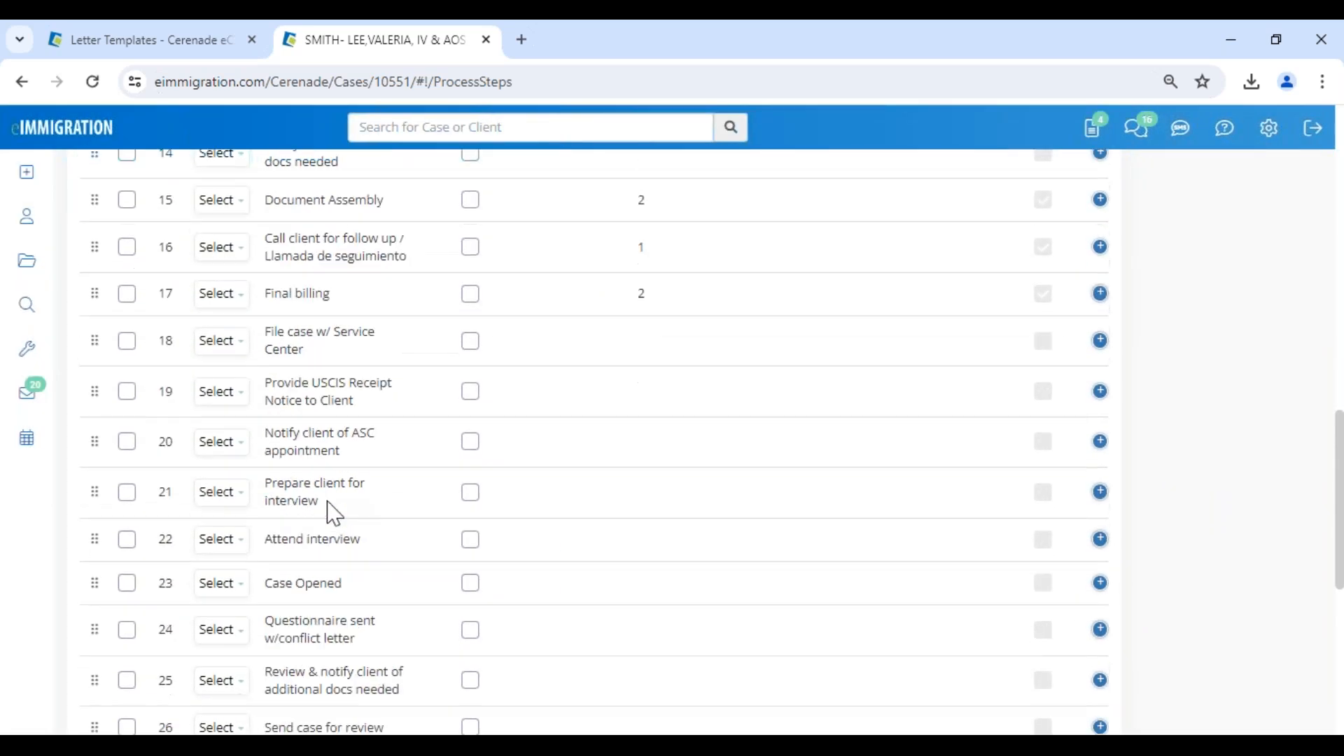
pyautogui.scroll(-10, 279, 491)
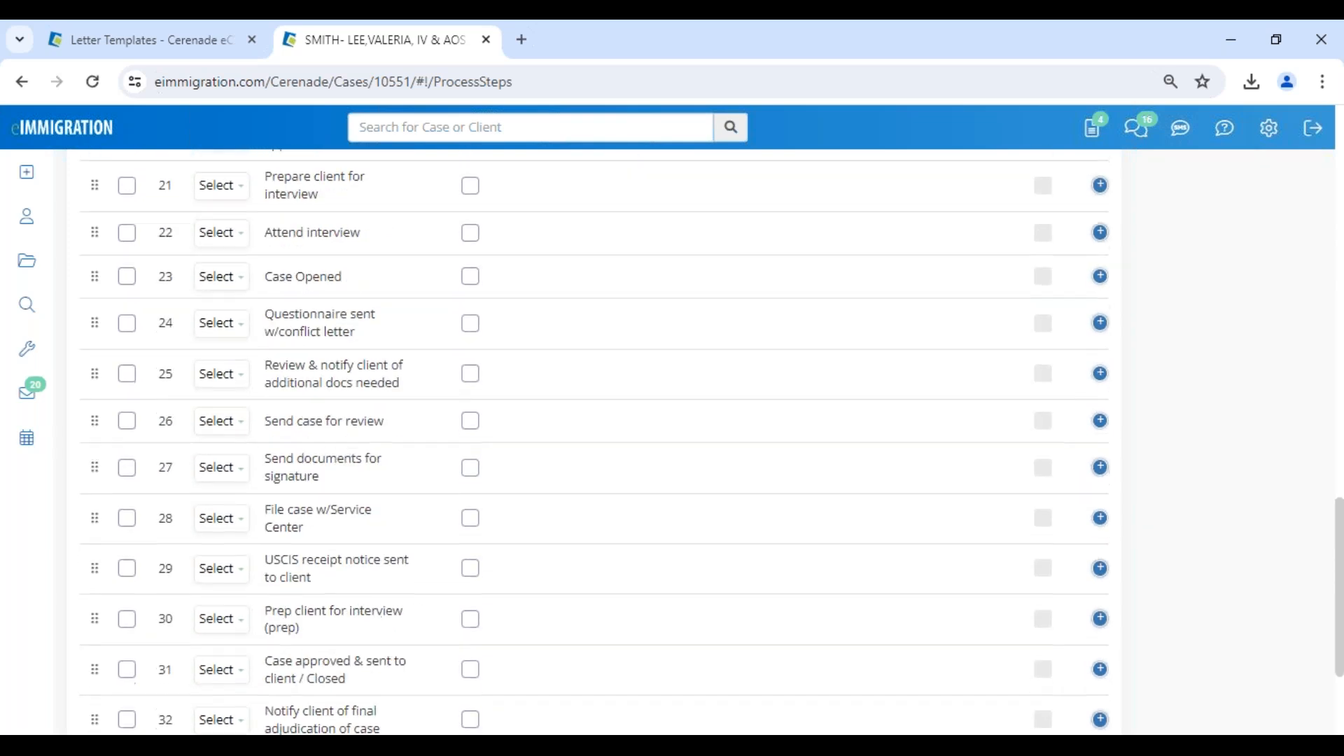
pyautogui.scroll(18, 315, 507)
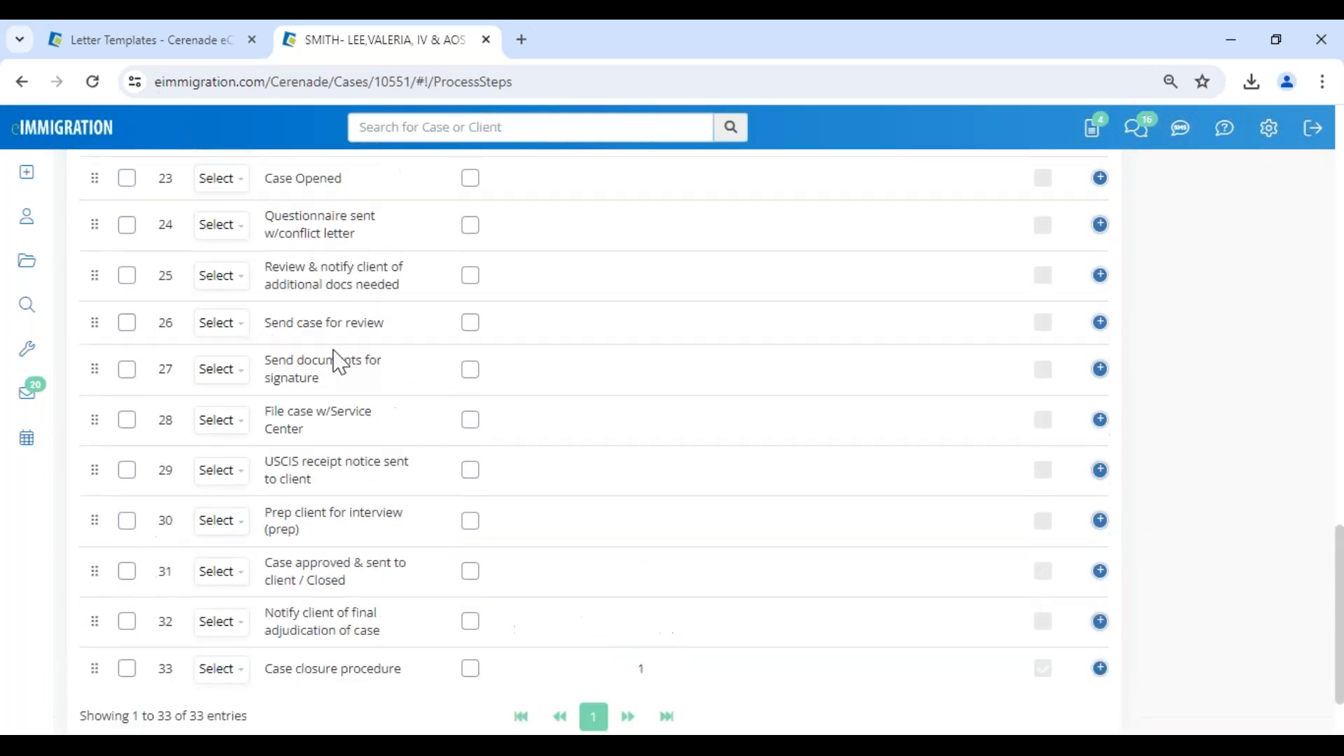
pyautogui.scroll(8, 341, 378)
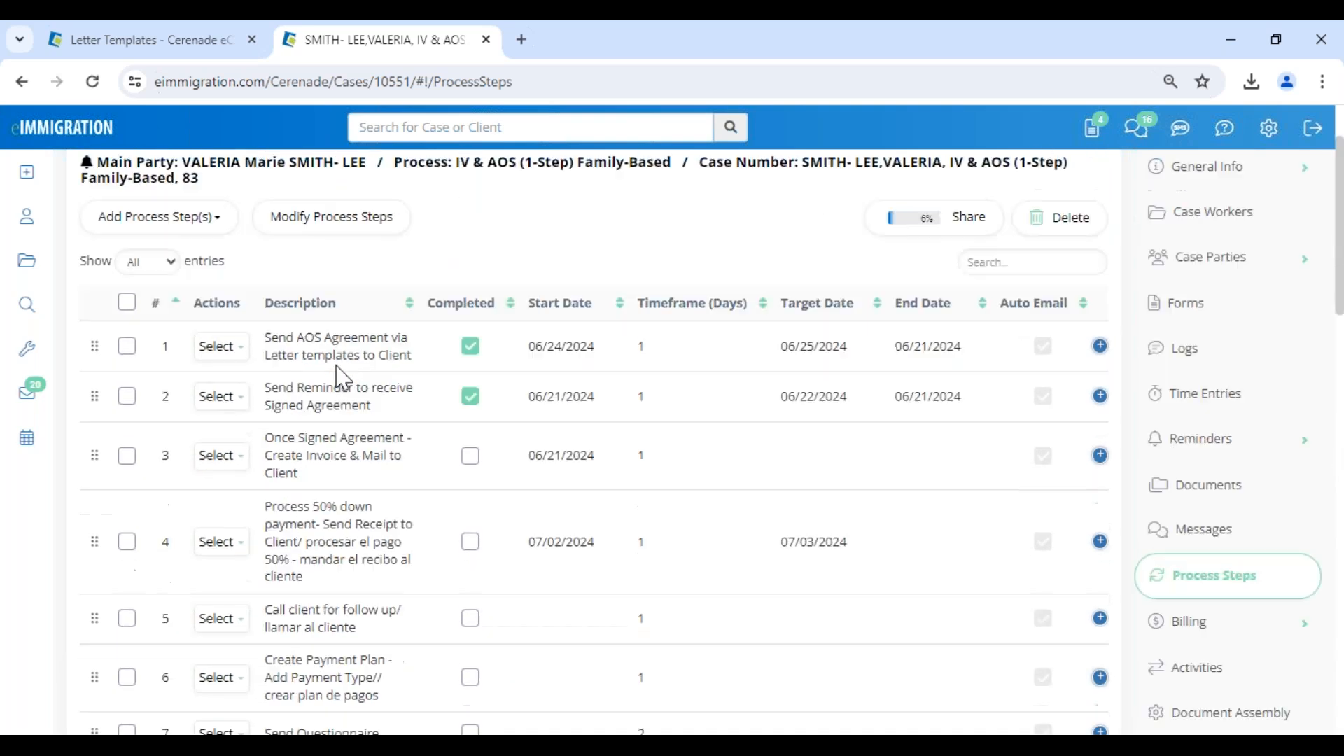
pyautogui.click(218, 352)
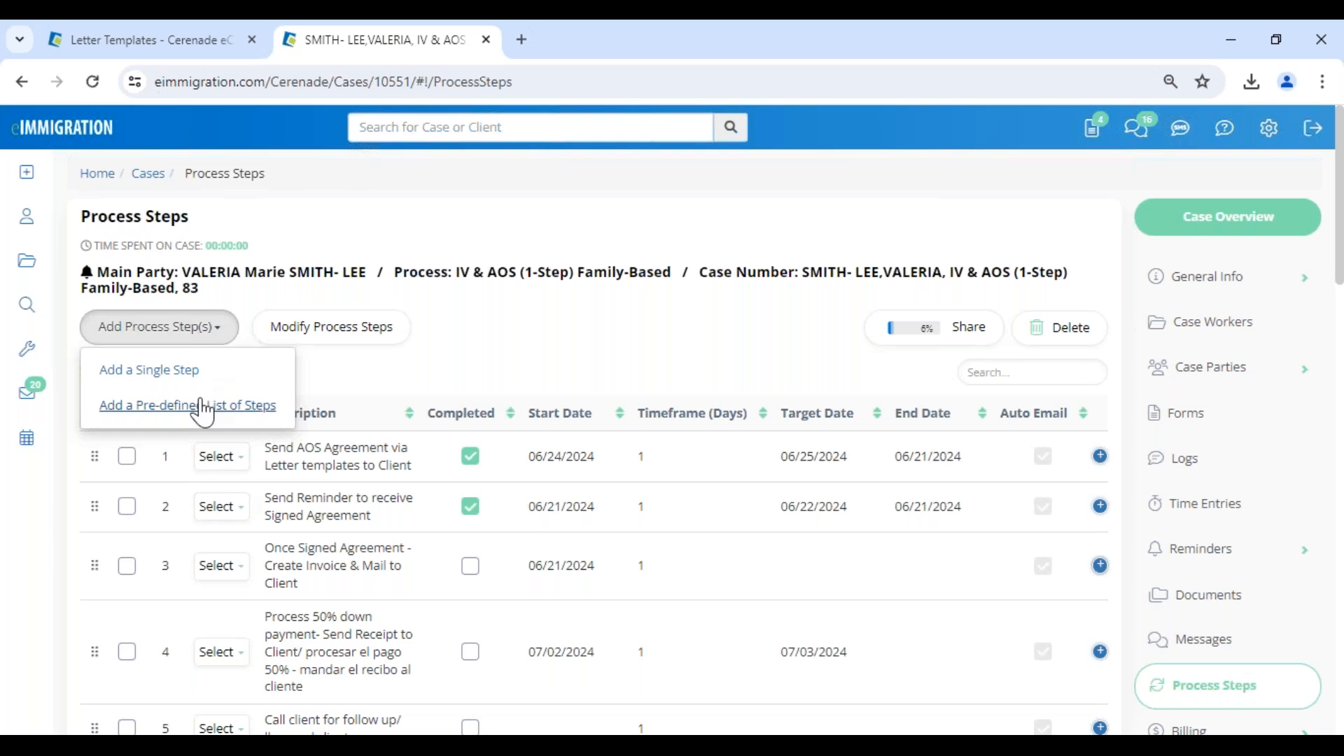
pyautogui.click(222, 566)
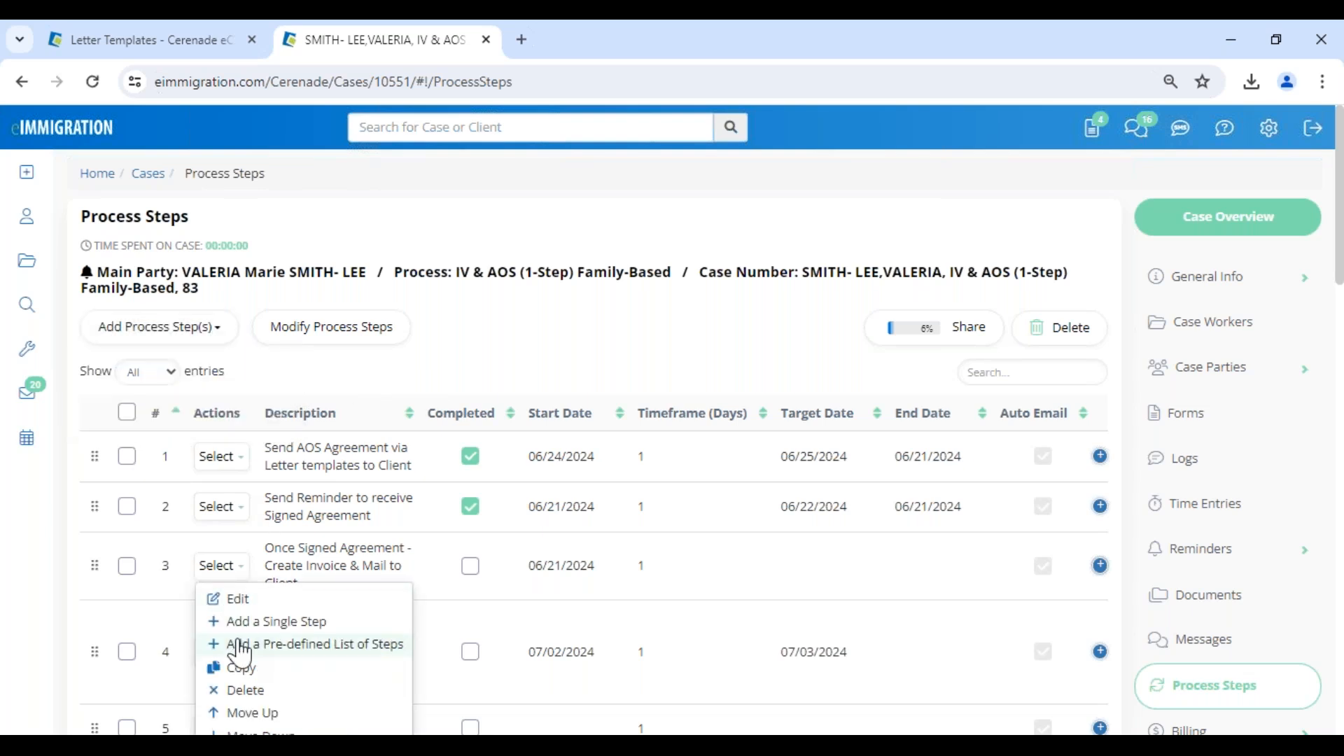
pyautogui.click(231, 506)
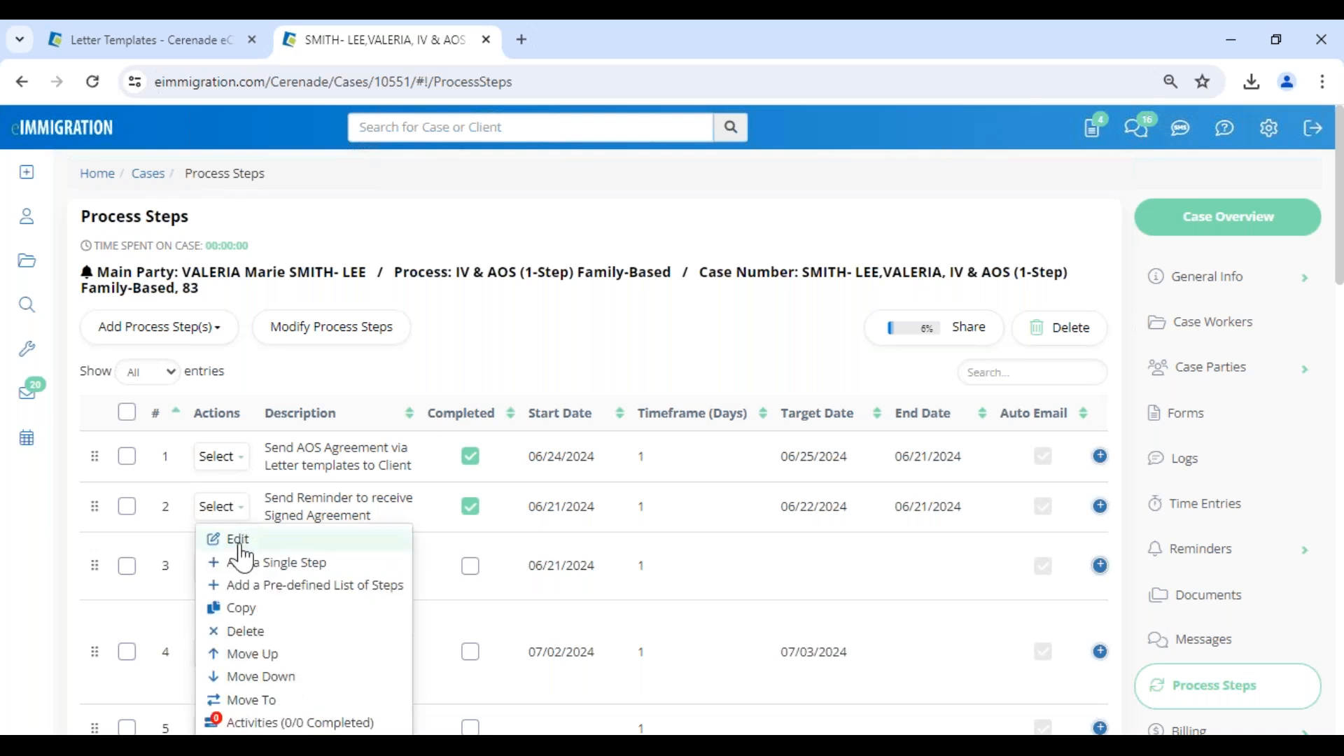
pyautogui.click(372, 522)
# Duplicate process step 5, "Call client for follow up/ llamar al cliente", directly below the original.
pyautogui.scroll(-4, 392, 595)
pyautogui.click(217, 438)
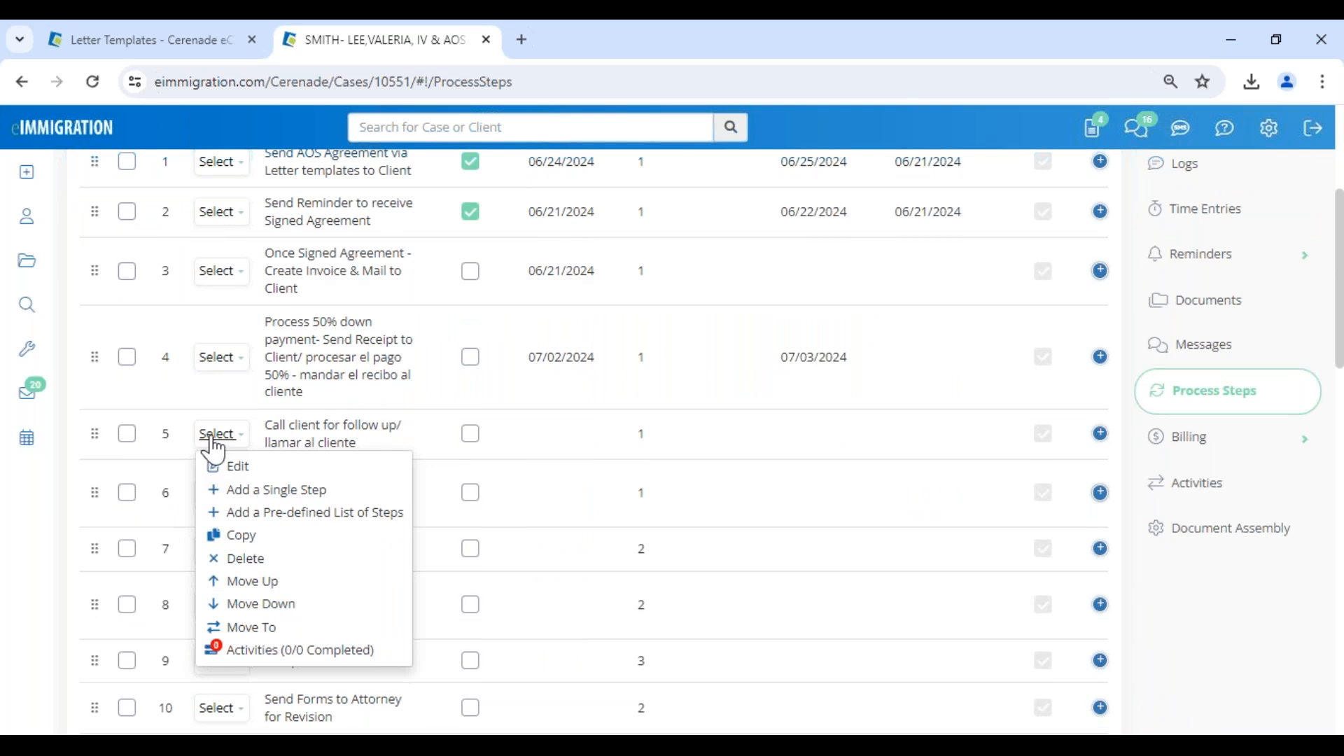
pyautogui.click(216, 447)
pyautogui.moveTo(265, 322); pyautogui.dragTo(412, 398)
pyautogui.click(321, 433)
pyautogui.moveTo(266, 427); pyautogui.dragTo(379, 459)
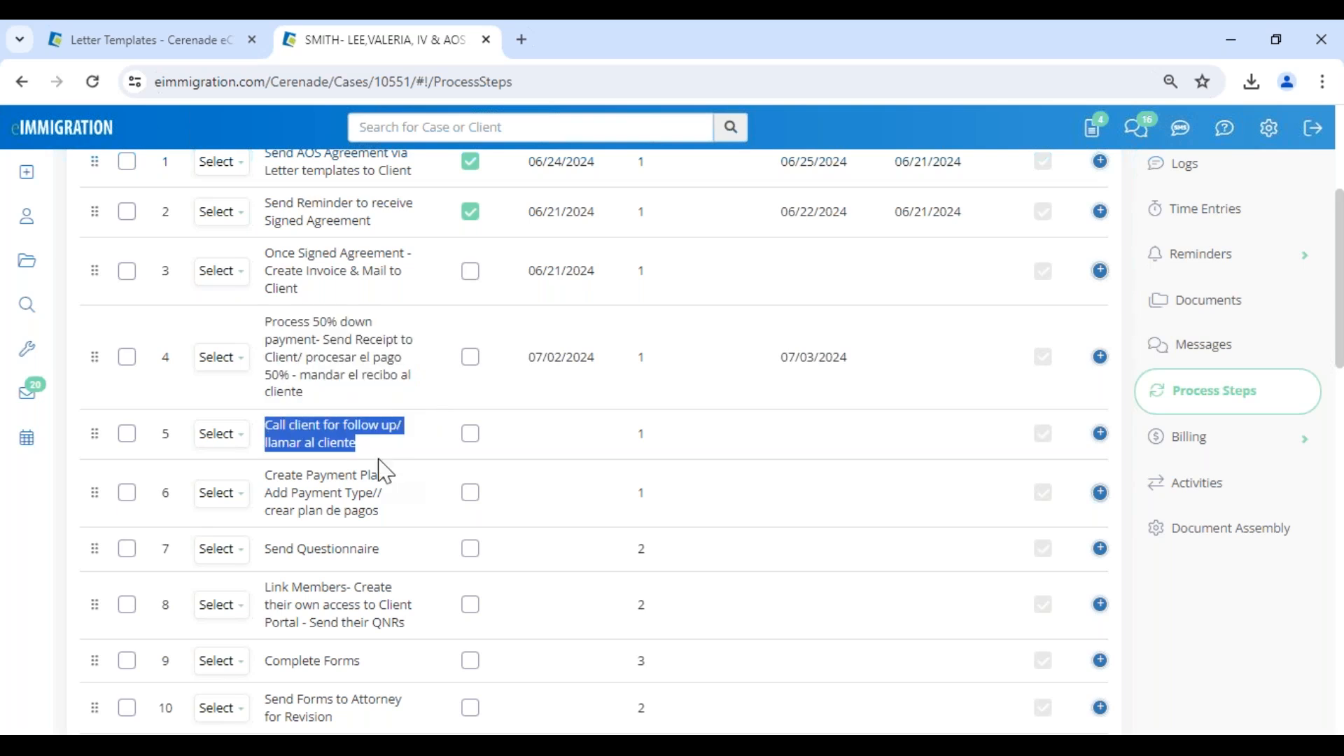
pyautogui.click(226, 435)
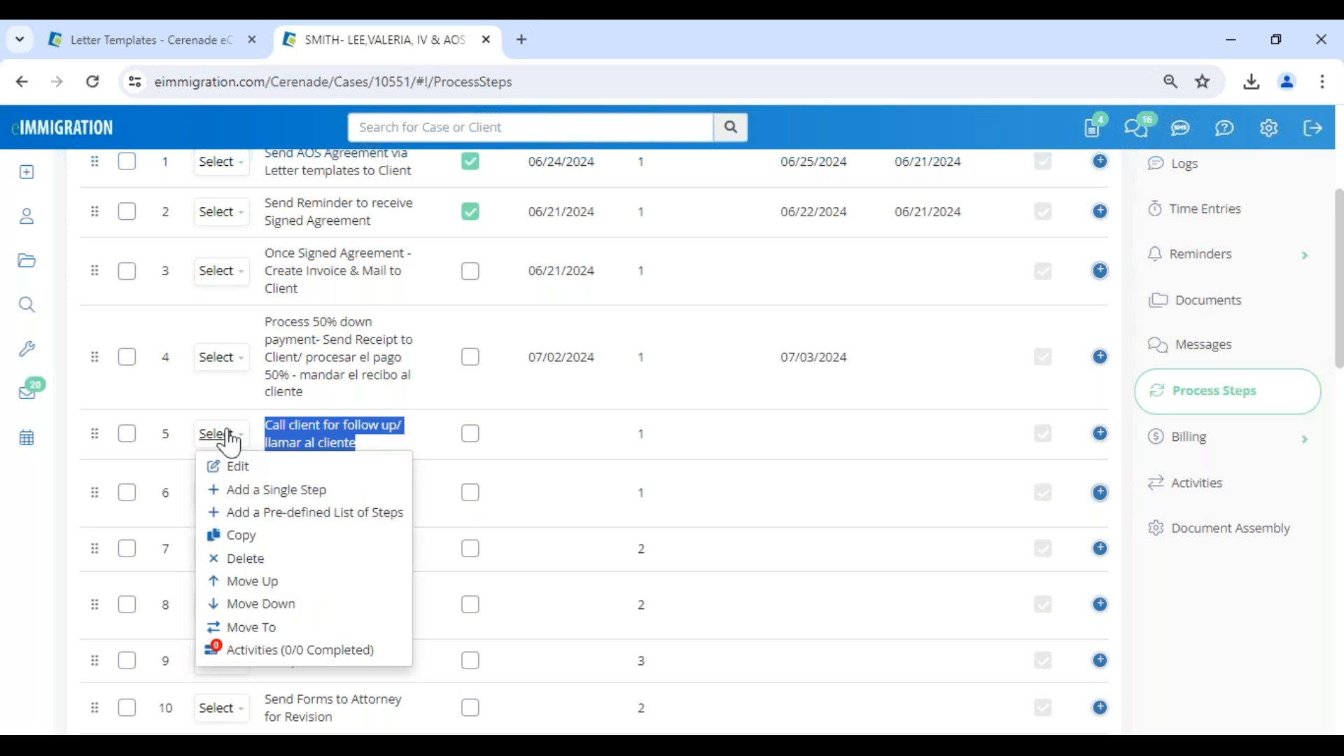
pyautogui.click(253, 541)
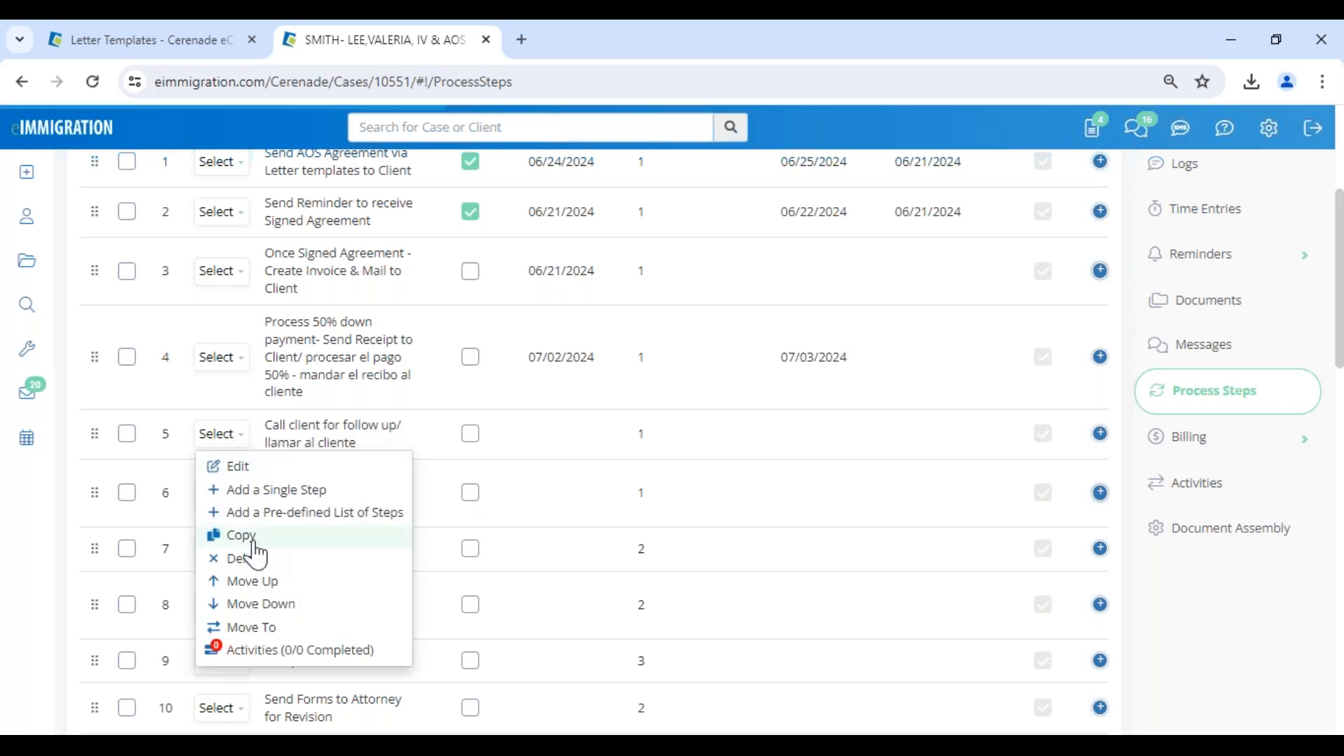
pyautogui.click(234, 439)
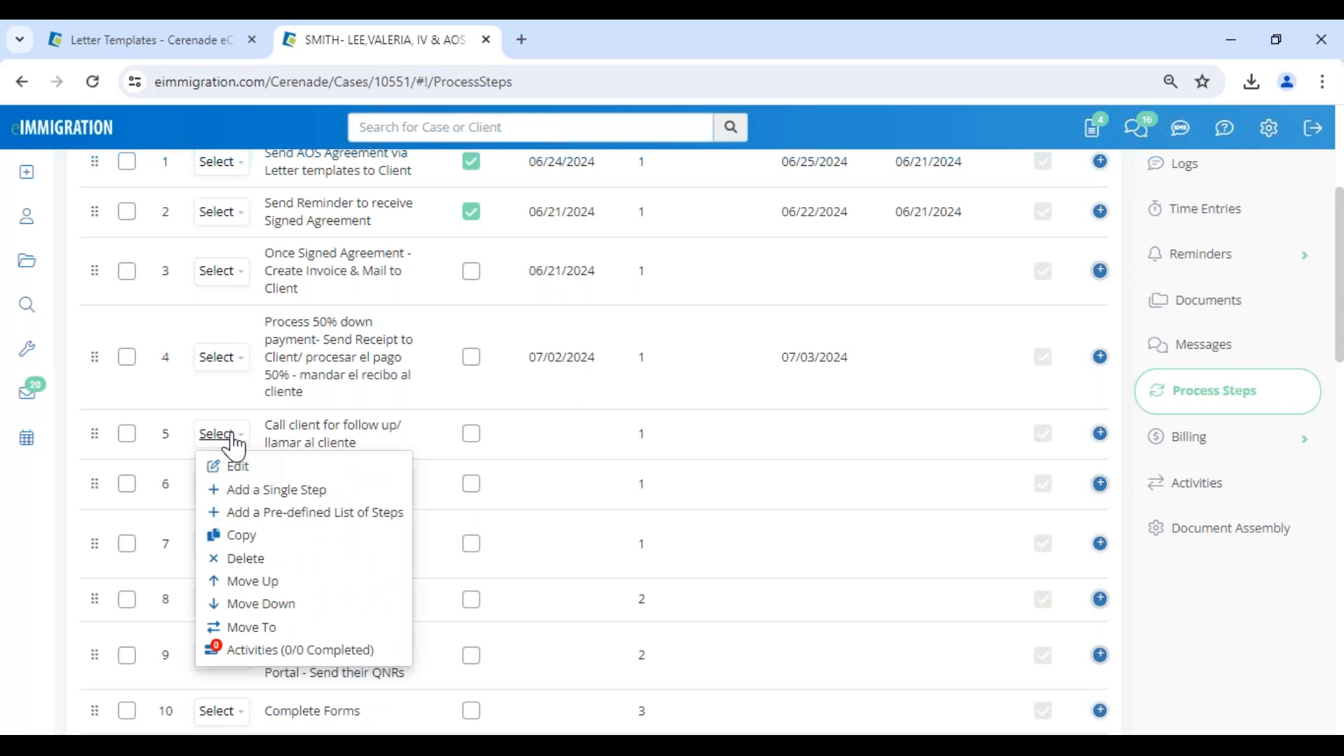
pyautogui.click(310, 425)
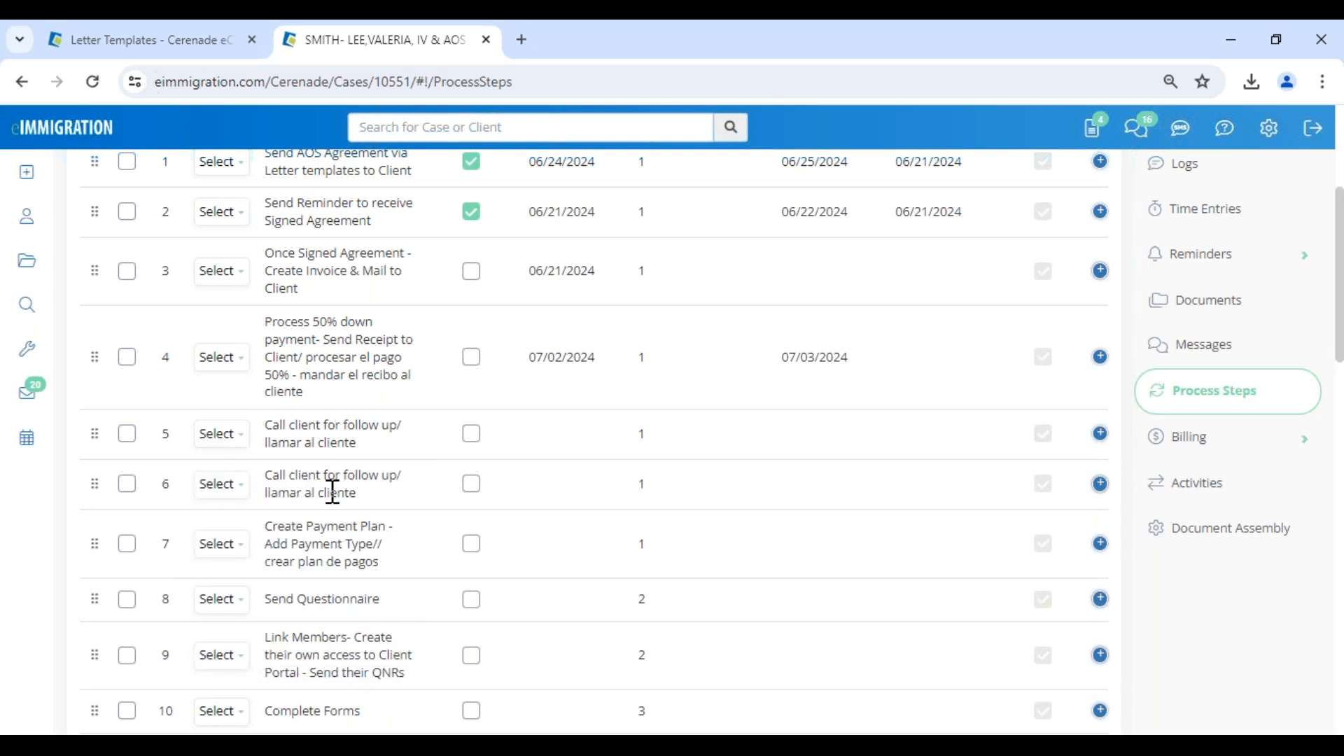
# Reorder the duplicated follow-up call step to position 12, directly after "Send Forms to Client as Editable HTML or PDF".
pyautogui.moveTo(359, 494); pyautogui.dragTo(273, 478)
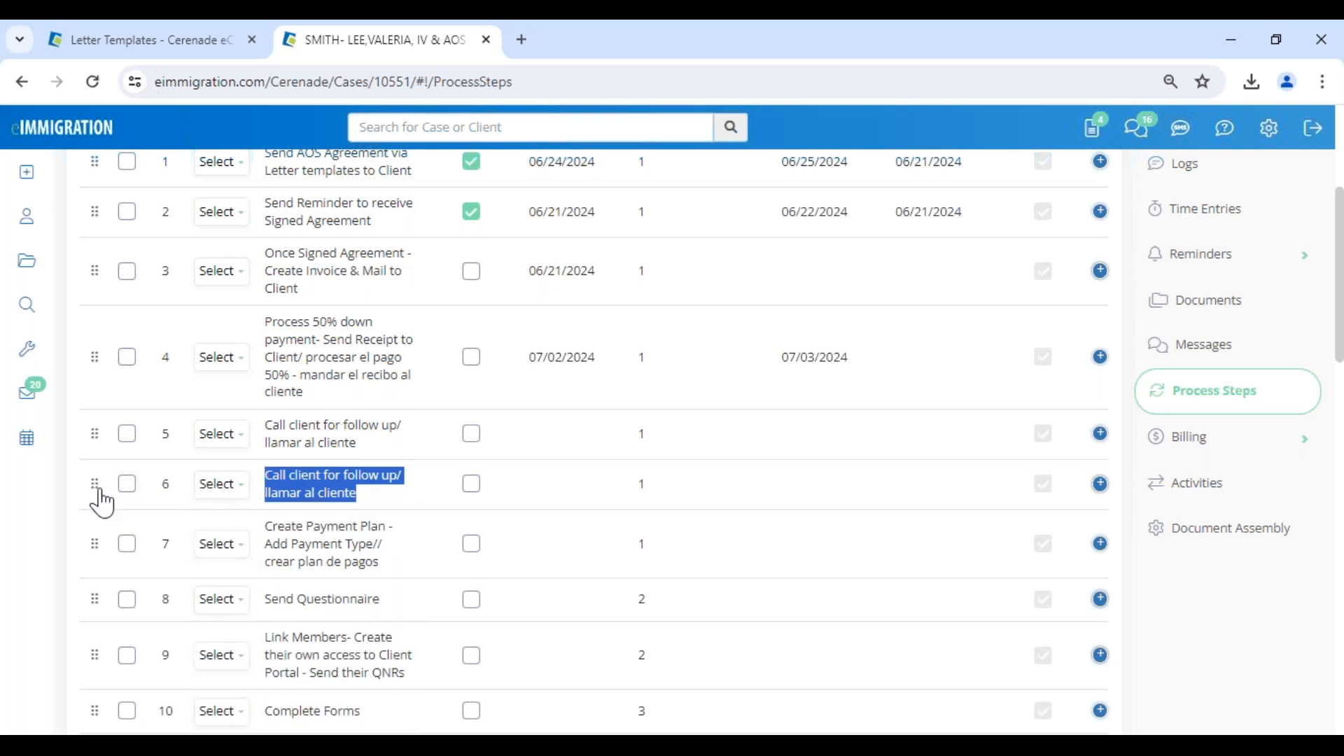
pyautogui.moveTo(100, 501); pyautogui.dragTo(96, 614)
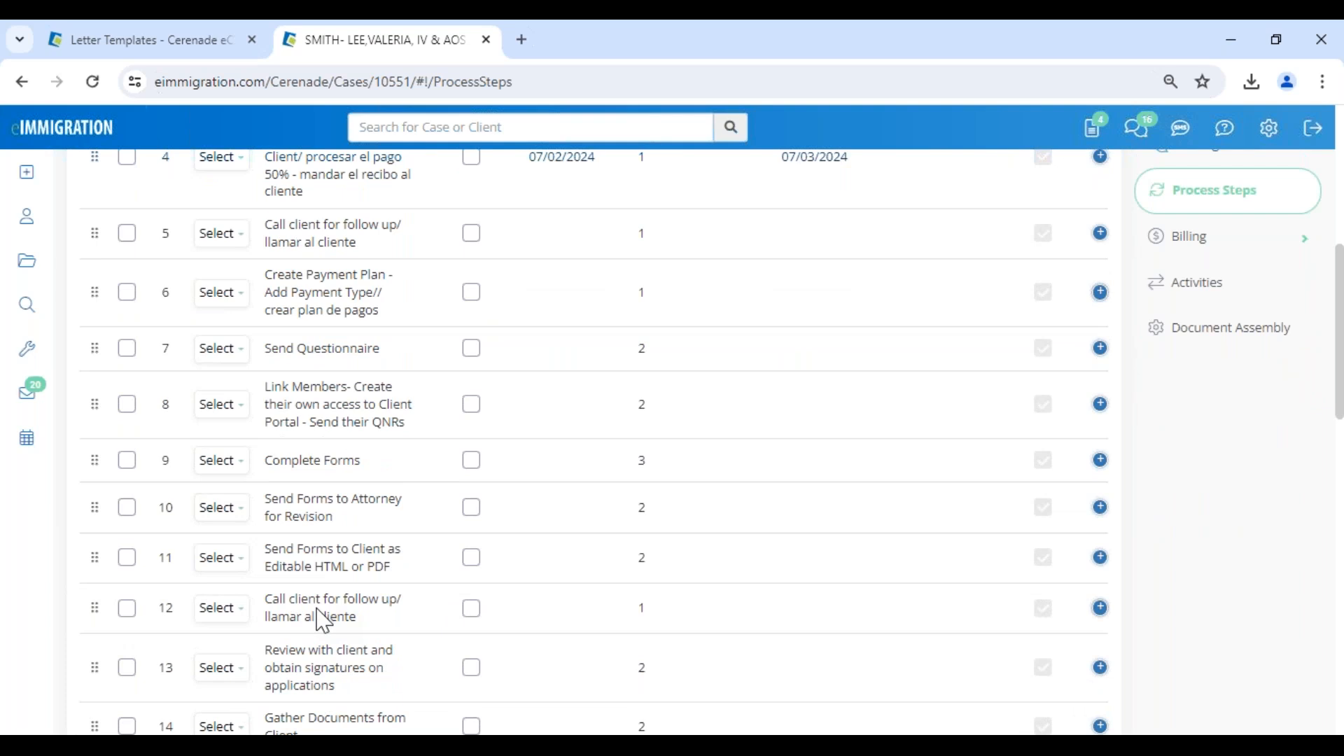
pyautogui.moveTo(266, 598); pyautogui.dragTo(357, 617)
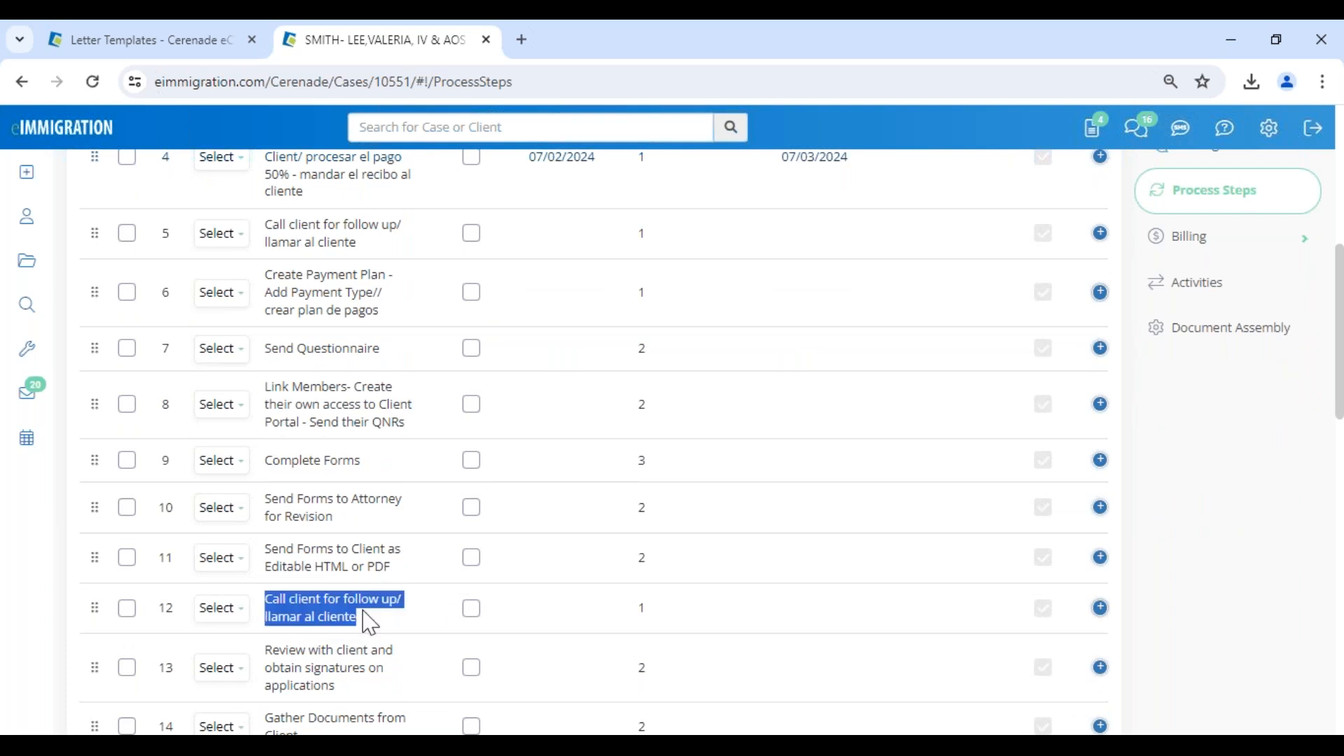
pyautogui.click(219, 607)
pyautogui.click(218, 508)
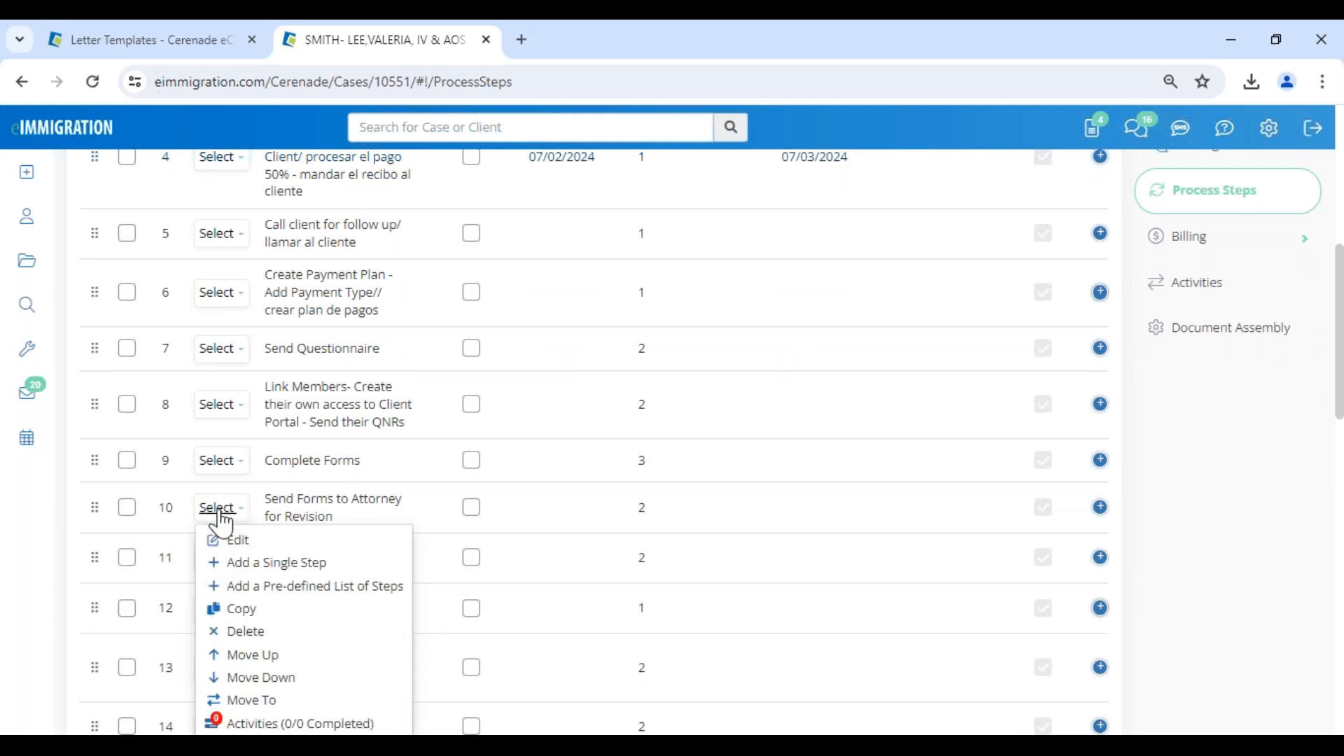
pyautogui.click(274, 680)
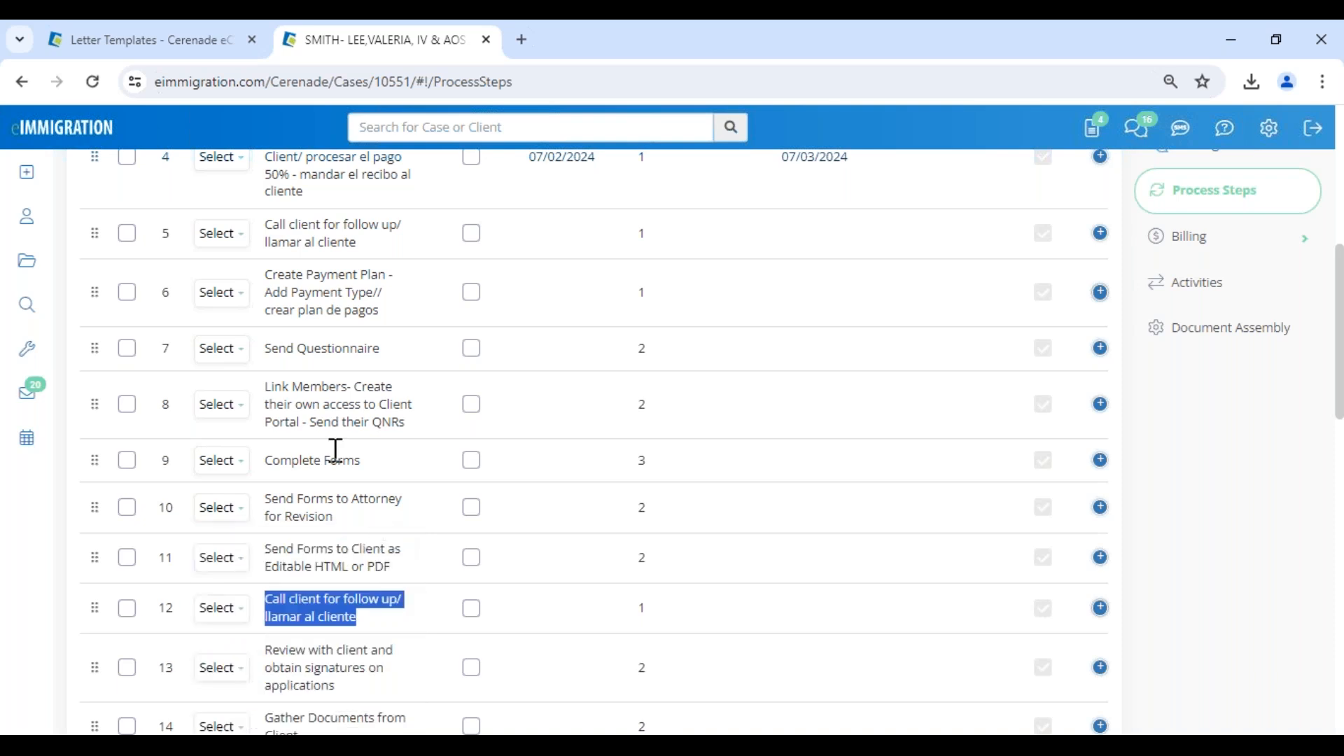
pyautogui.hotkey('alt', 'Tab')
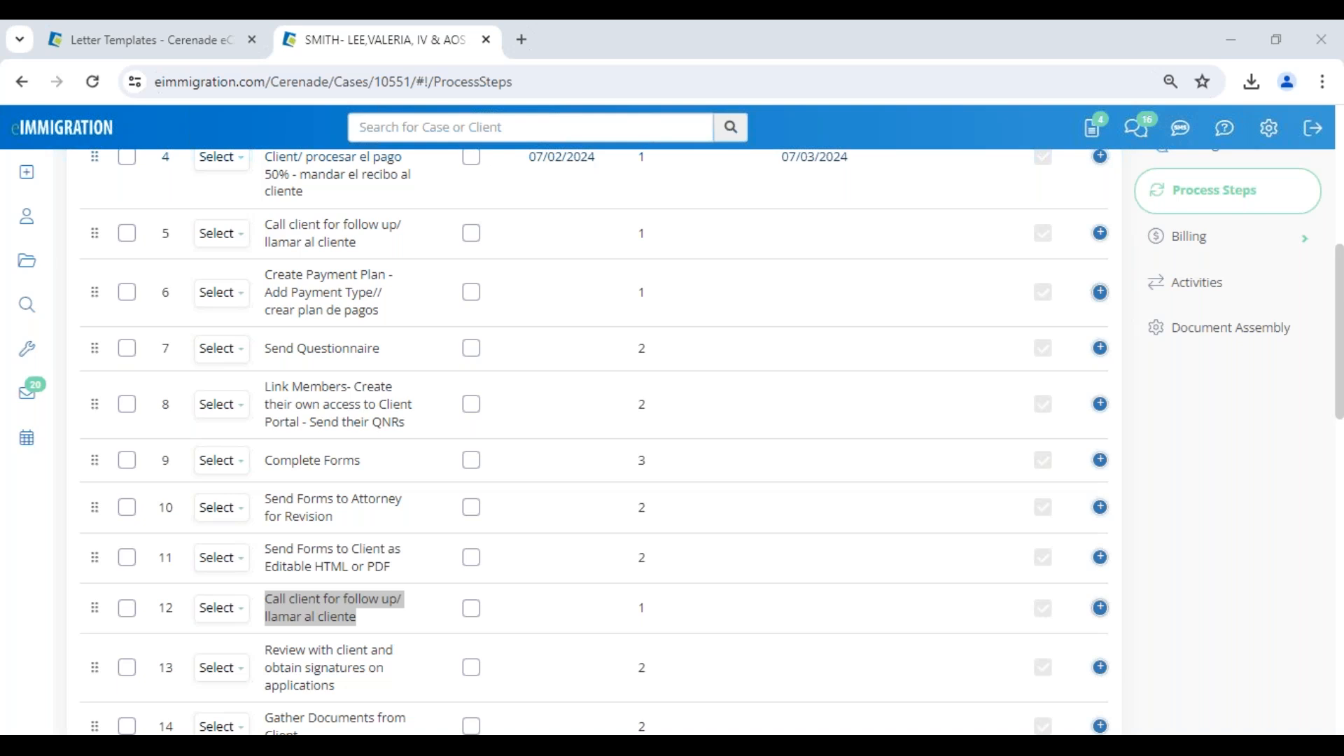
pyautogui.click(534, 515)
pyautogui.scroll(7, 534, 516)
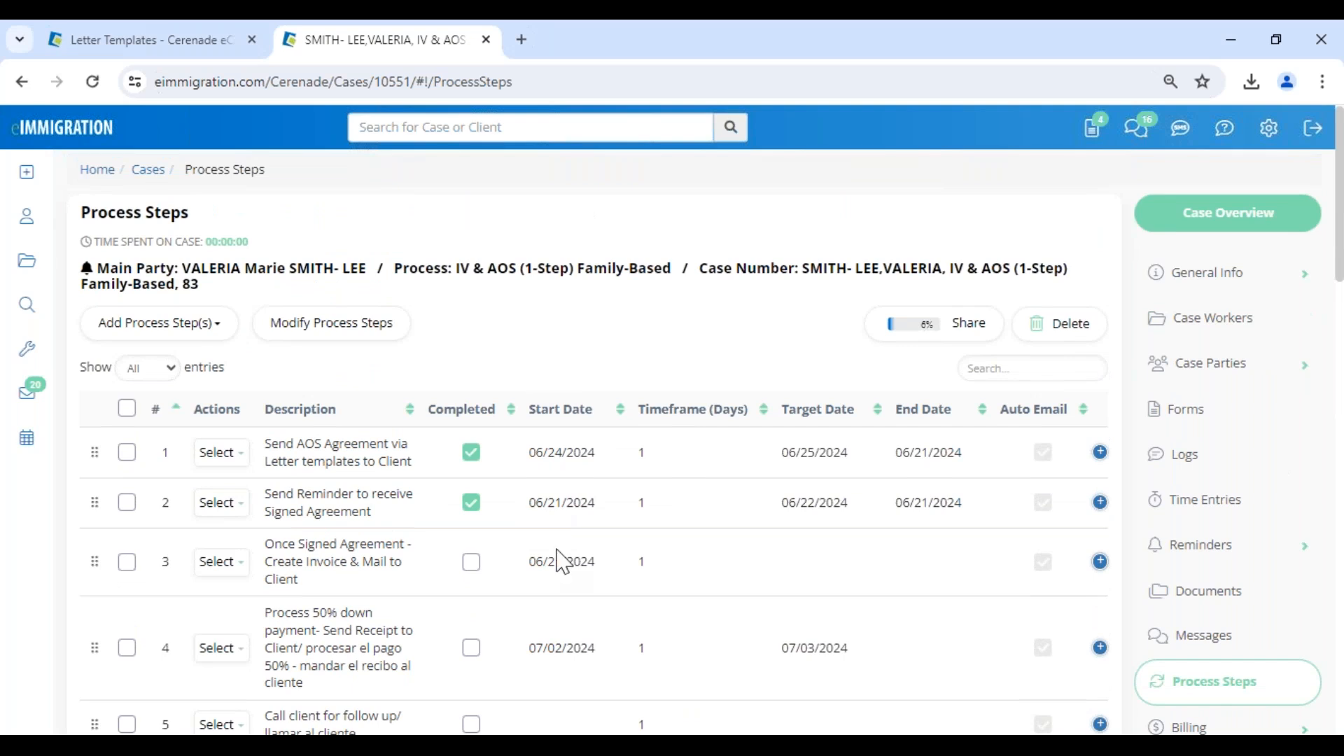
# Open the activities attached to process step 7, Send Questionnaire, in the case's process steps.
pyautogui.scroll(-4, 564, 562)
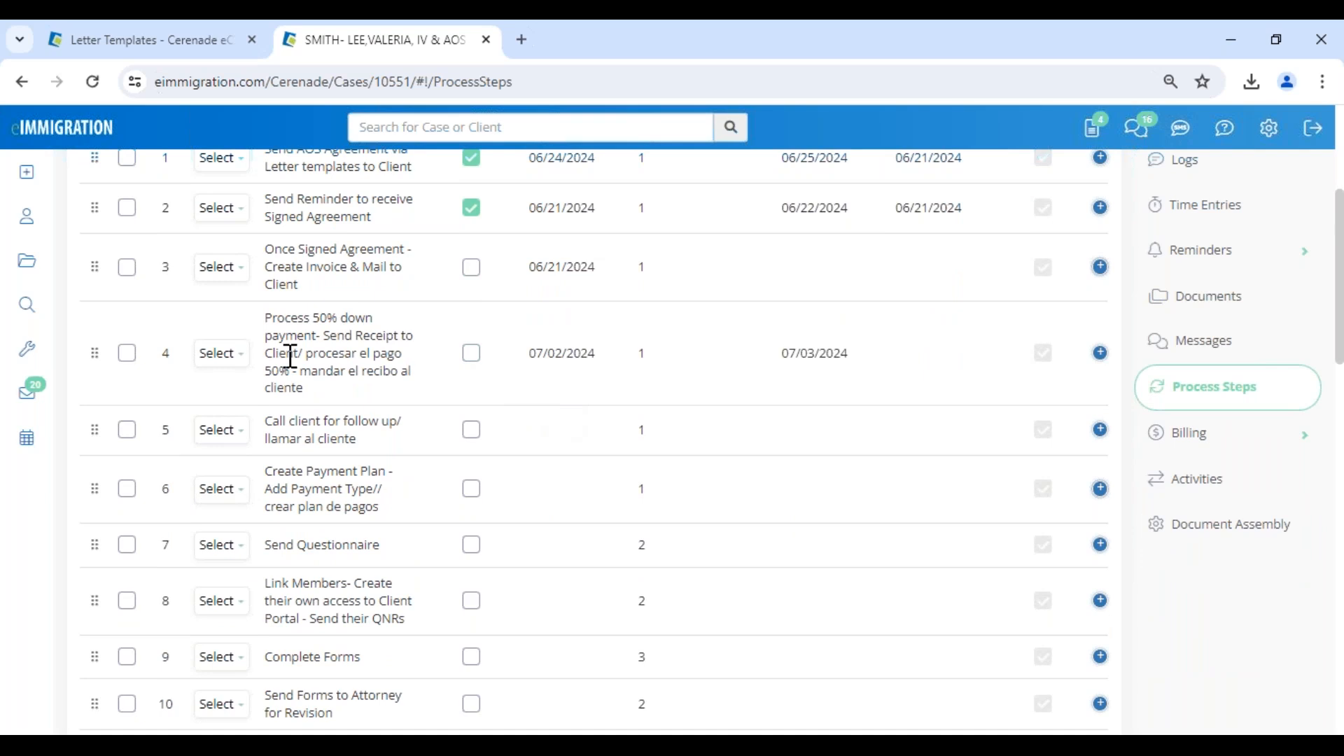
pyautogui.click(221, 353)
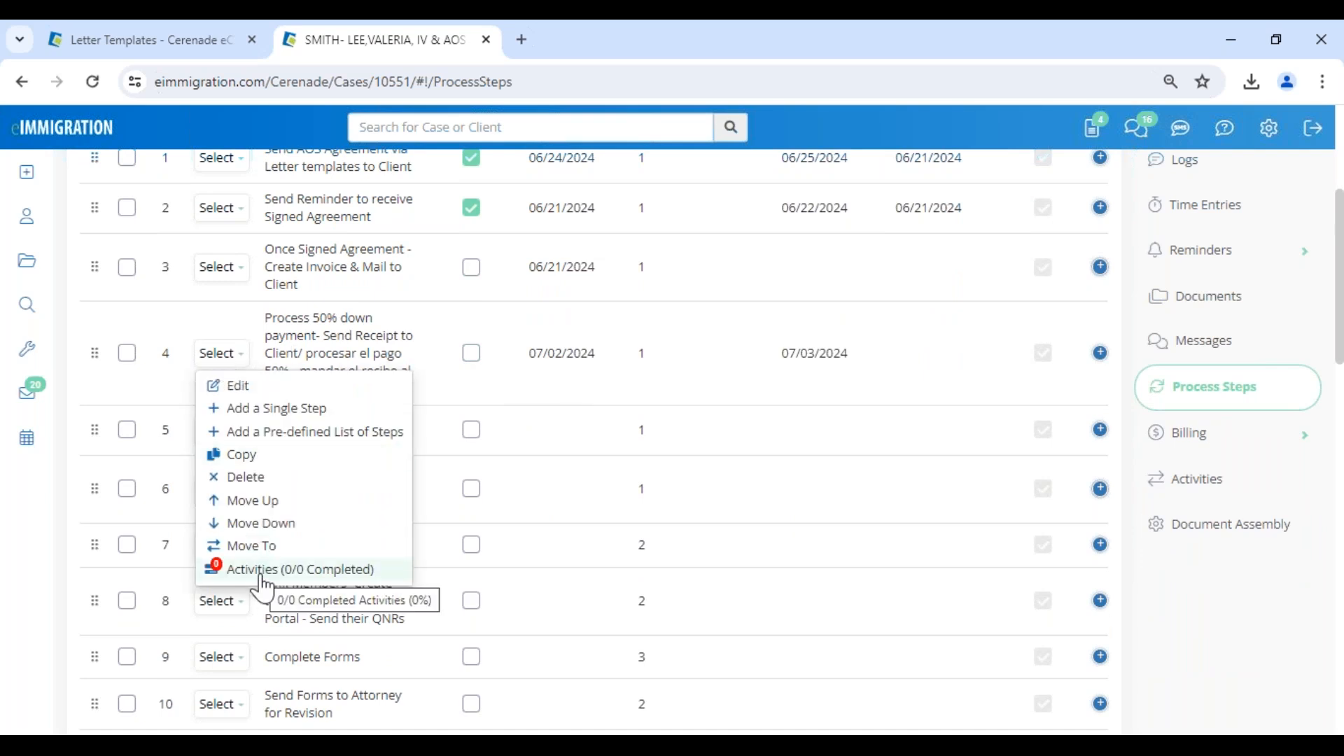
pyautogui.click(552, 417)
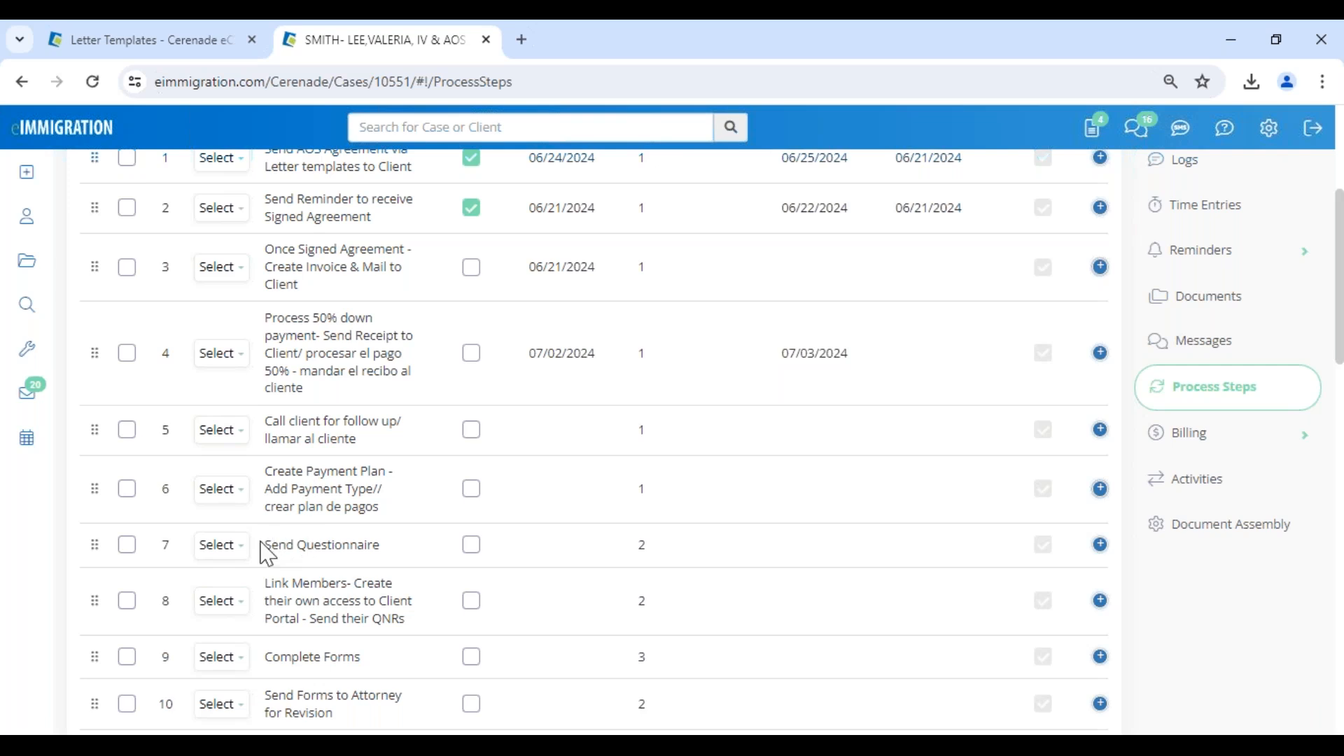
pyautogui.moveTo(264, 546); pyautogui.dragTo(424, 564)
pyautogui.scroll(-4, 336, 534)
pyautogui.click(225, 252)
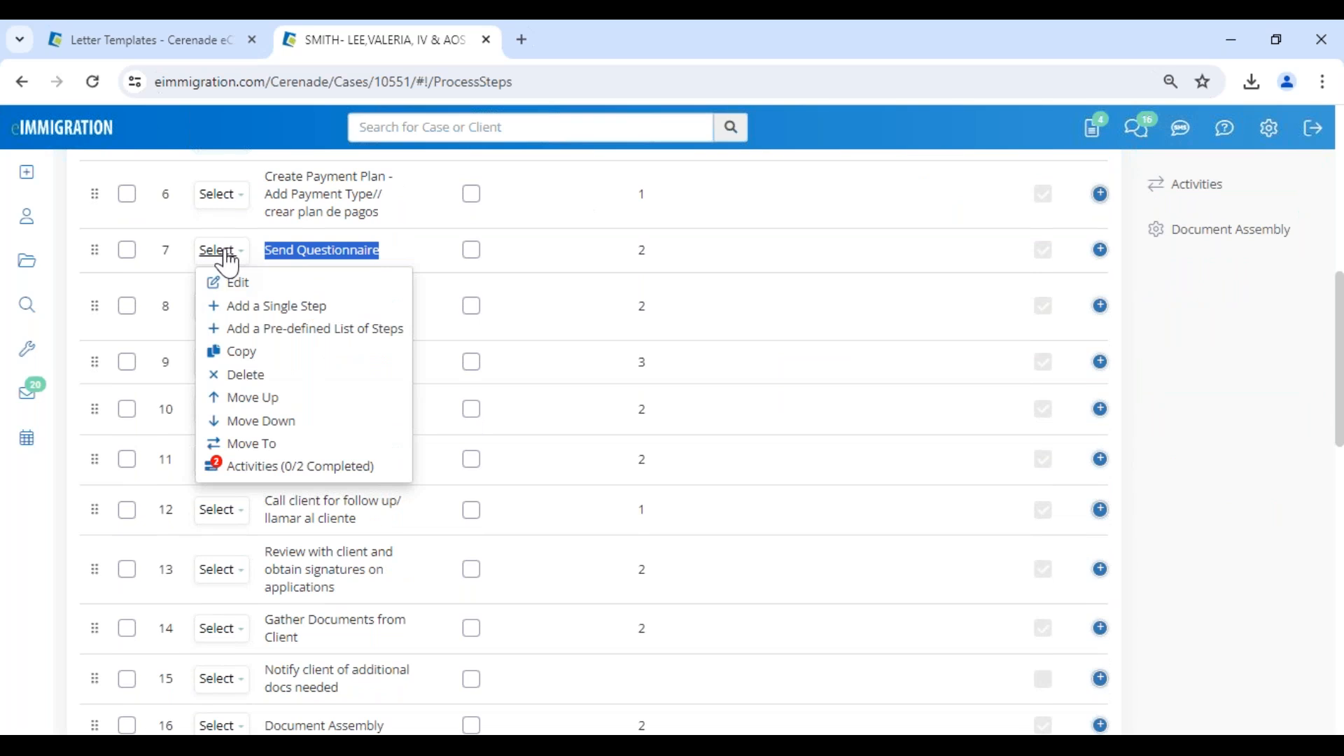
pyautogui.click(263, 469)
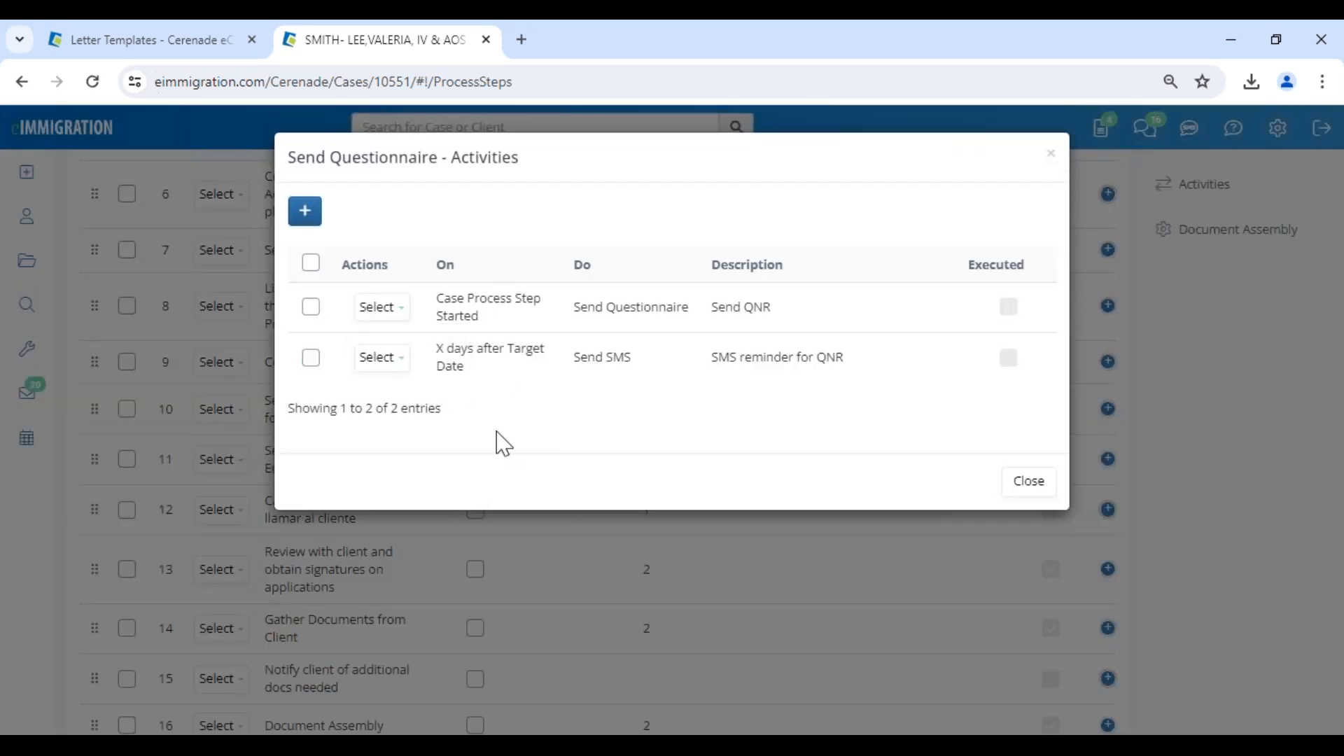
pyautogui.moveTo(427, 160); pyautogui.dragTo(558, 204)
pyautogui.click(546, 212)
pyautogui.moveTo(293, 157); pyautogui.dragTo(443, 168)
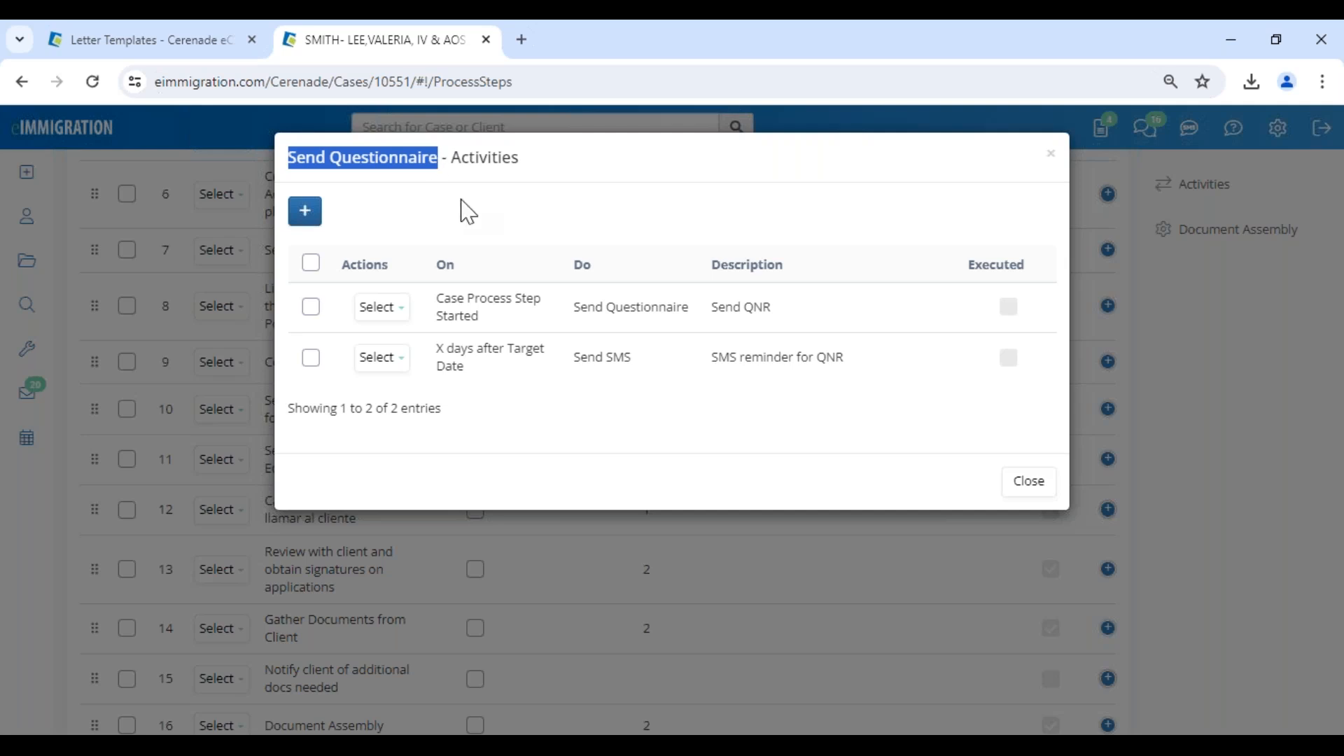
pyautogui.click(479, 219)
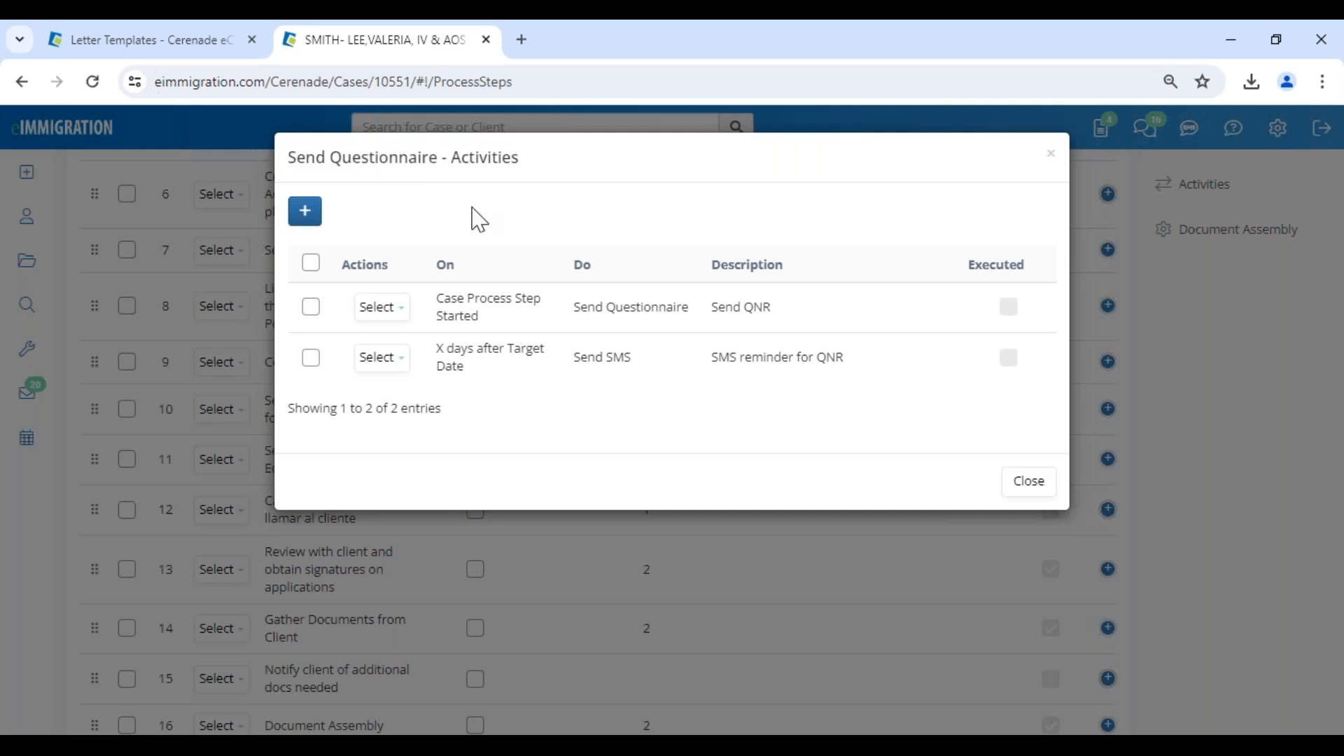
# Draft a new activity for the Send Questionnaire step that sends a questionnaire on Case Process Step Started.
pyautogui.click(305, 211)
pyautogui.click(579, 238)
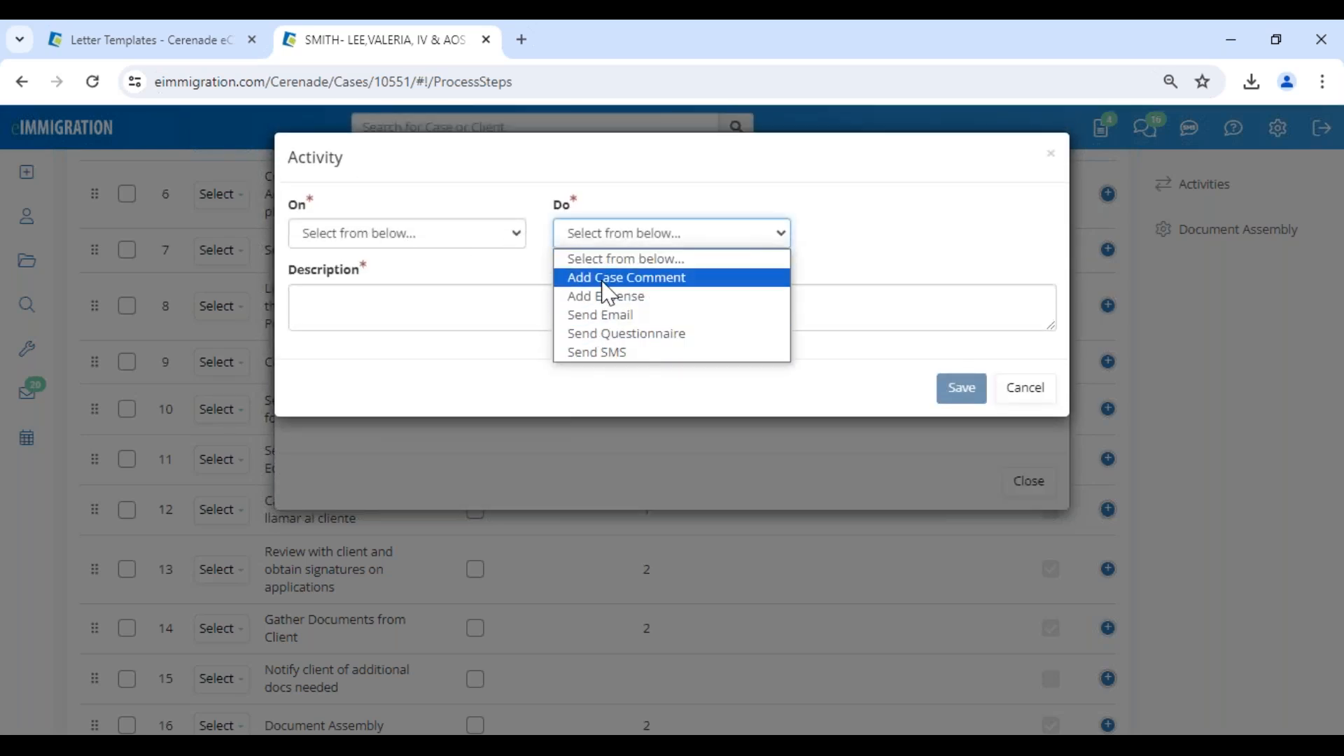
pyautogui.click(629, 336)
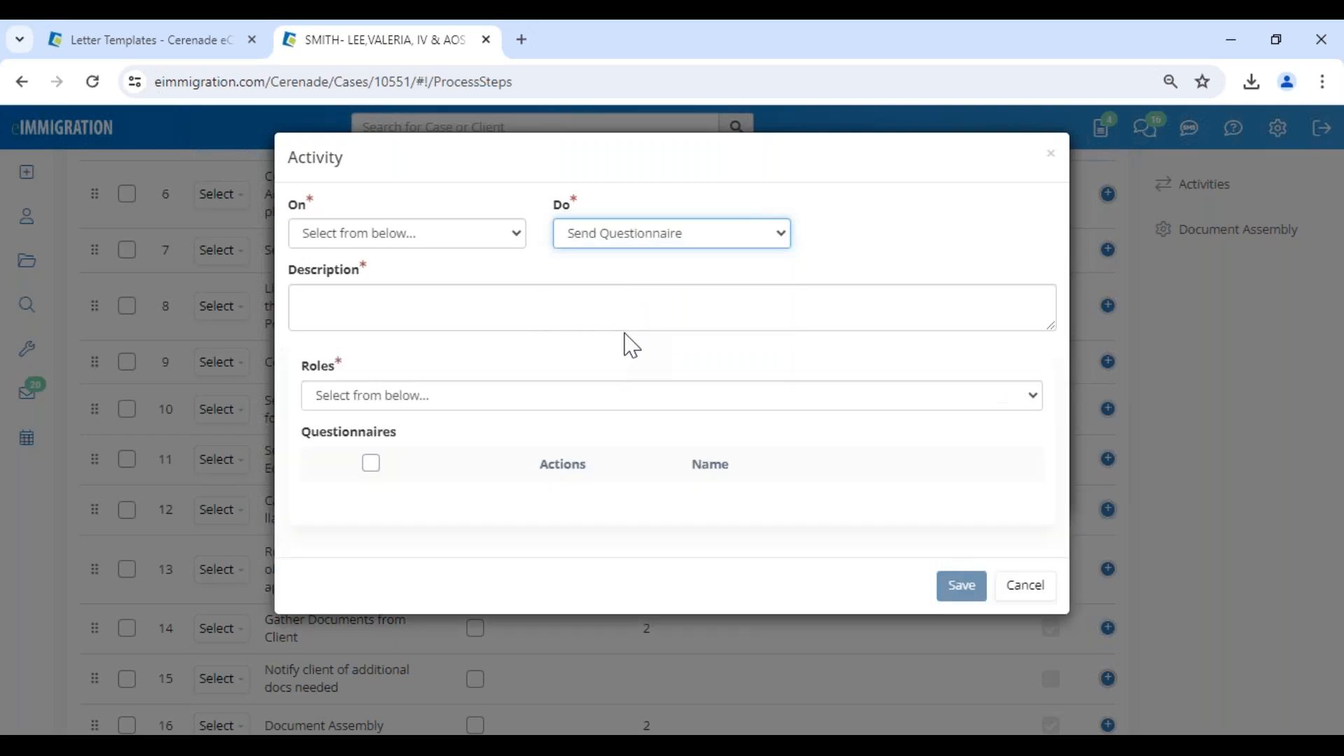
pyautogui.click(387, 235)
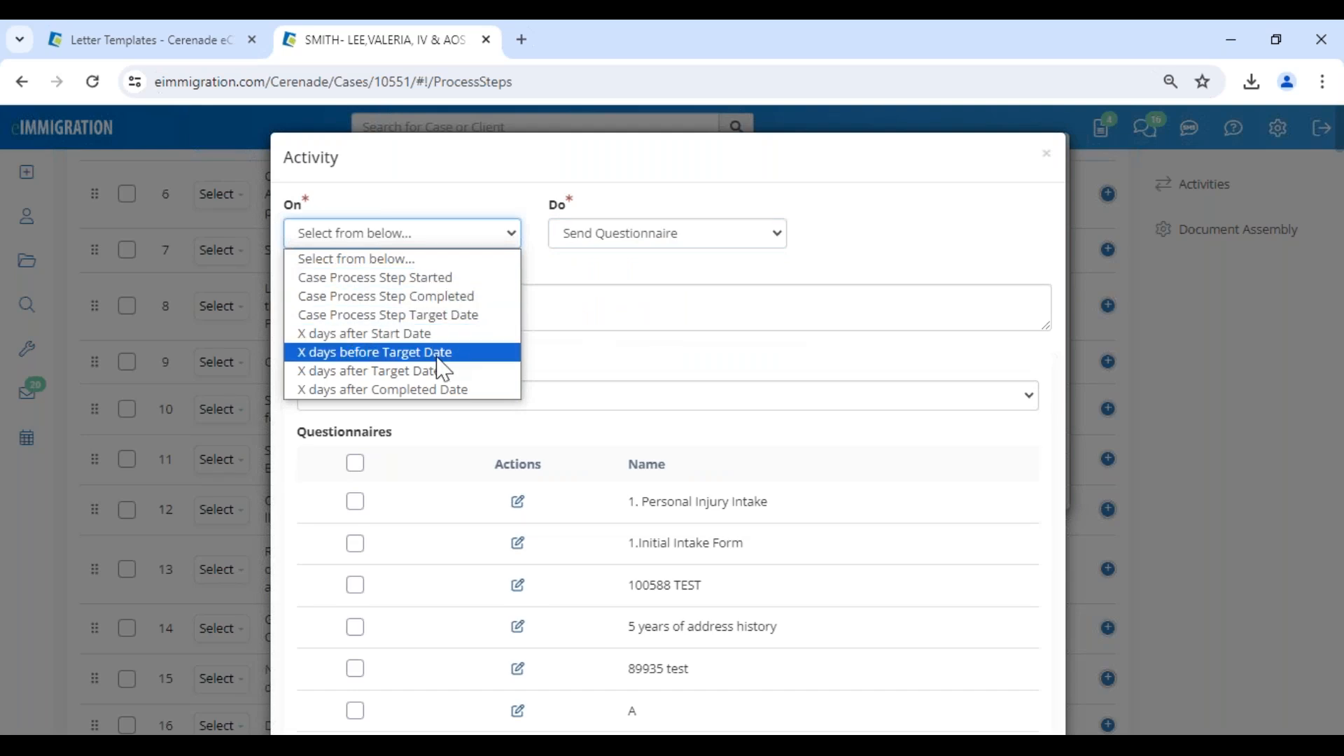
pyautogui.click(488, 303)
pyautogui.click(494, 234)
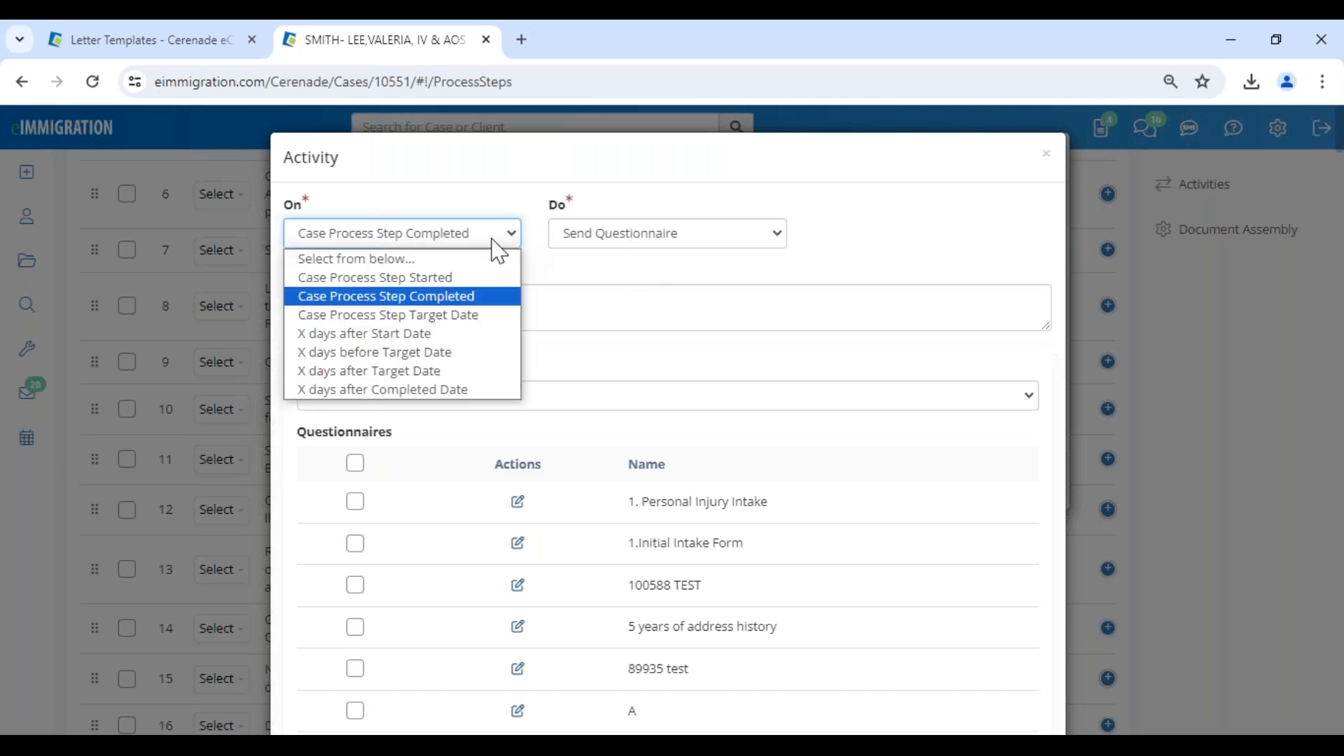
pyautogui.click(460, 280)
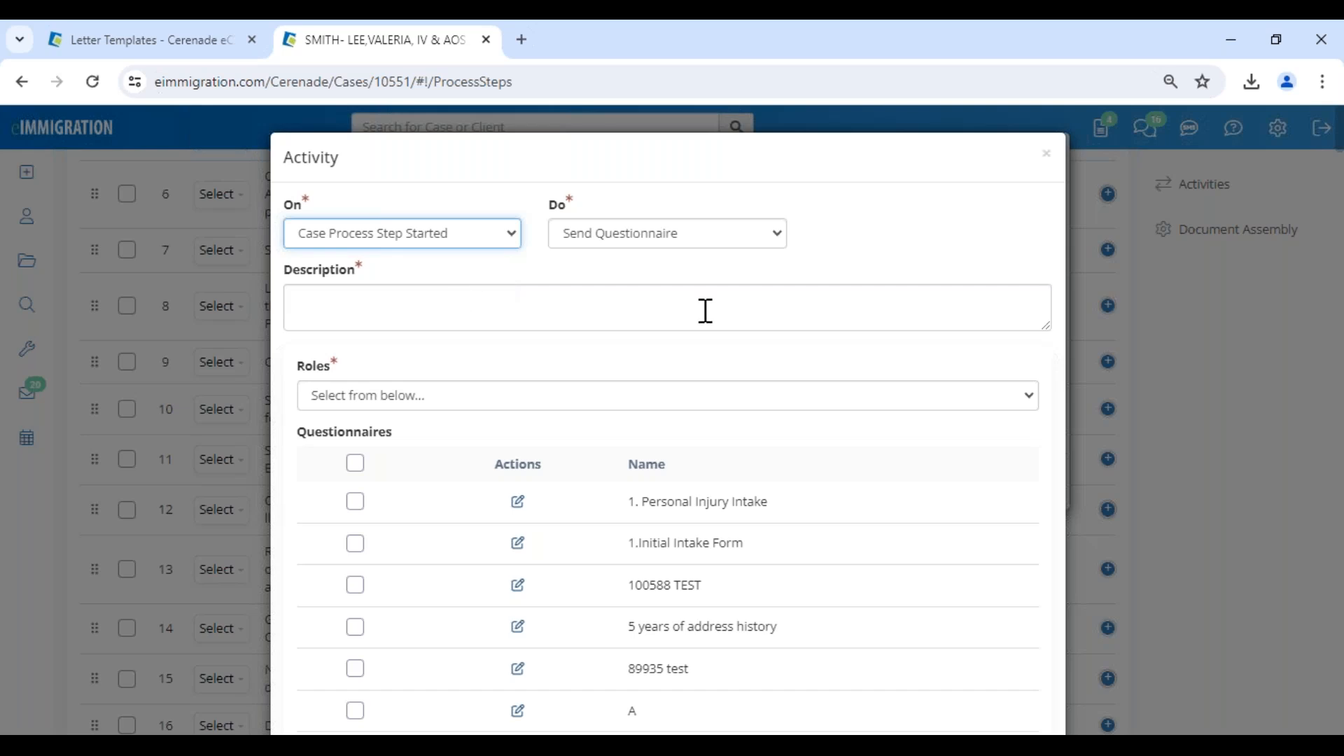
# Set the draft activity's role to Petitioner, look over the available questionnaires, and discard the draft.
pyautogui.click(414, 403)
pyautogui.click(393, 473)
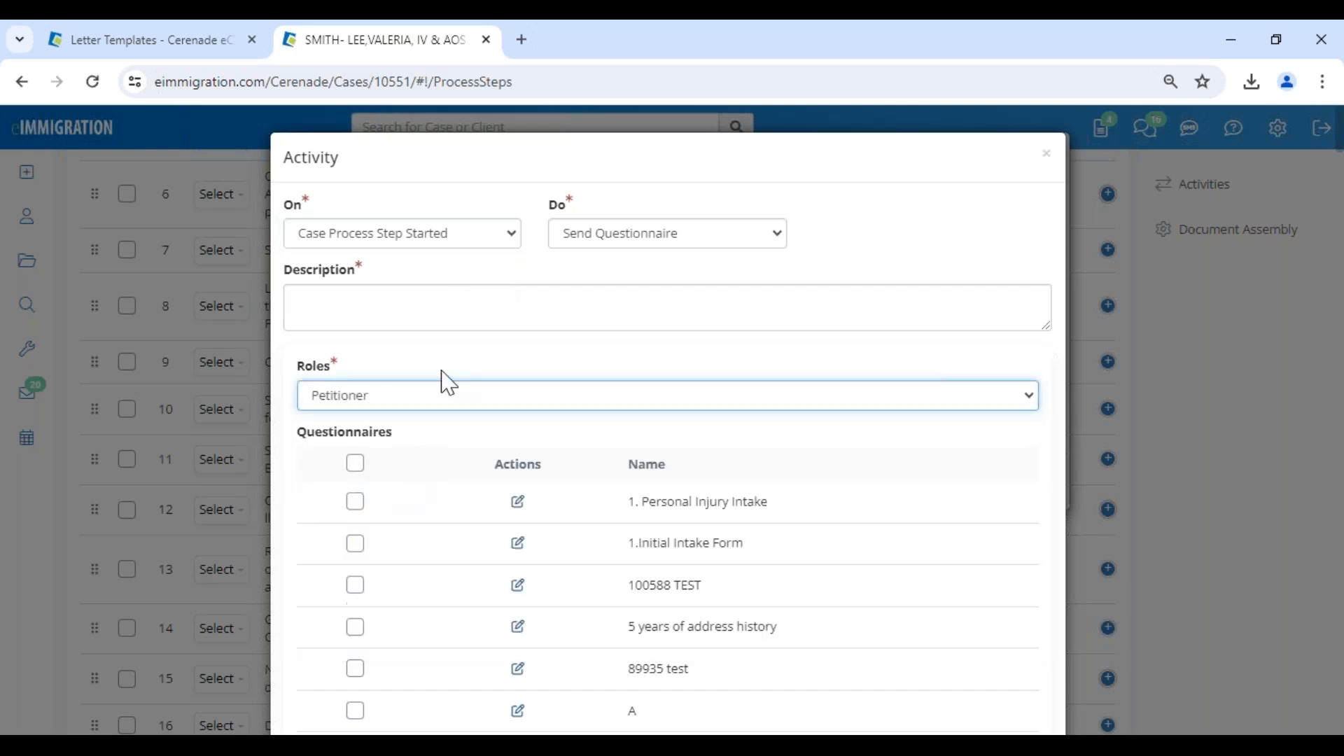
pyautogui.scroll(-4, 615, 501)
pyautogui.moveTo(656, 499); pyautogui.dragTo(793, 491)
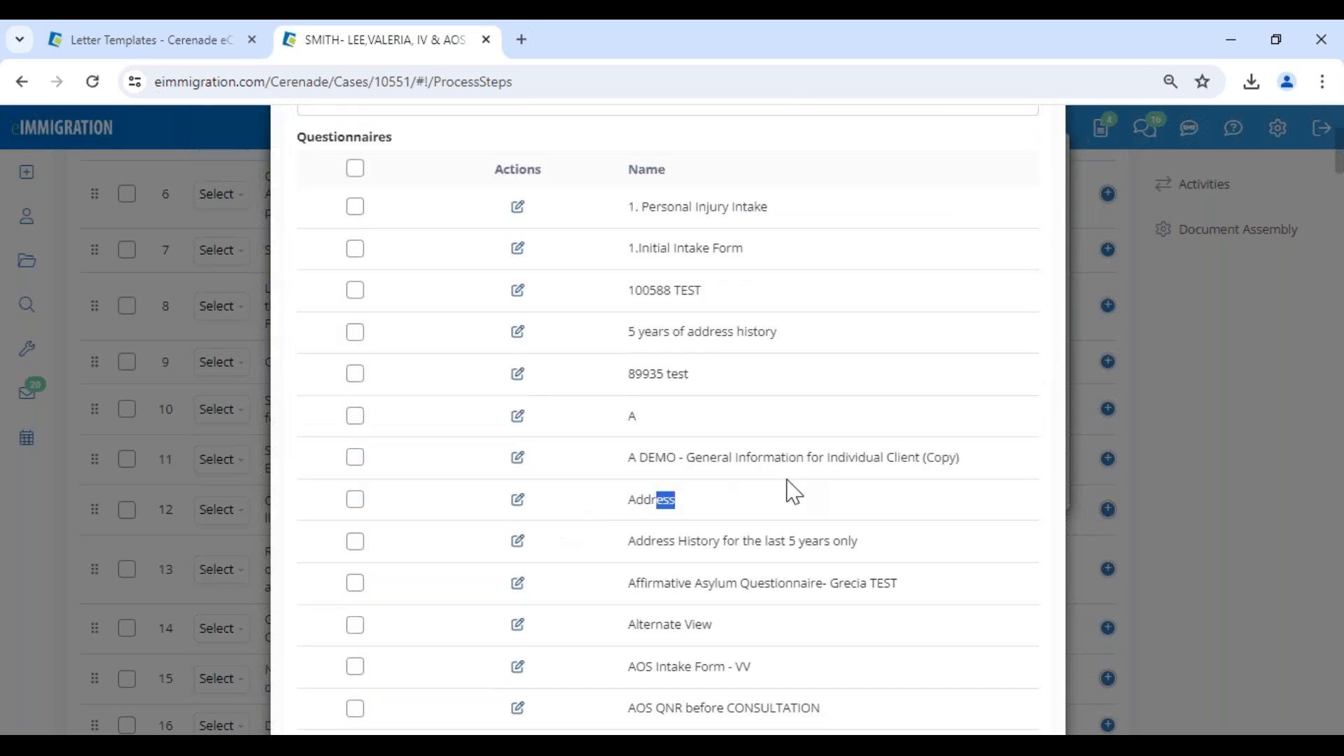
pyautogui.scroll(4, 812, 312)
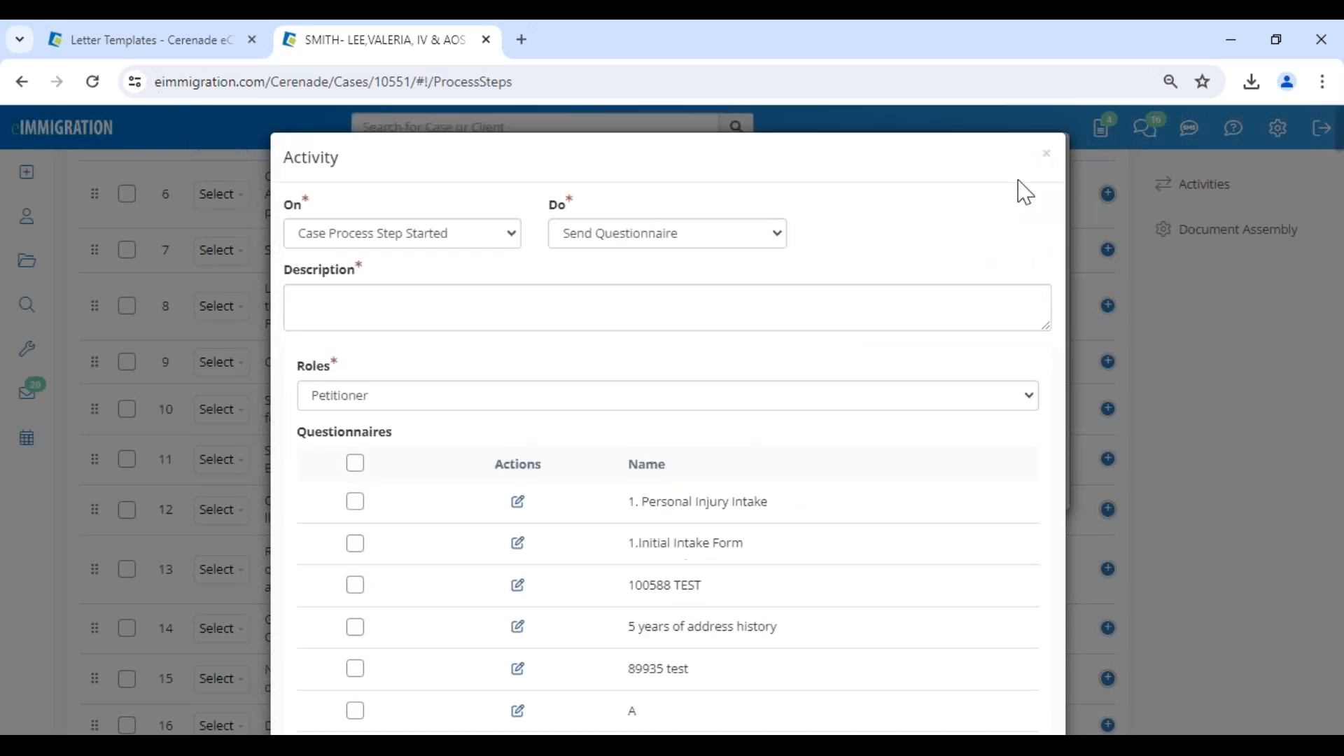
pyautogui.click(1046, 154)
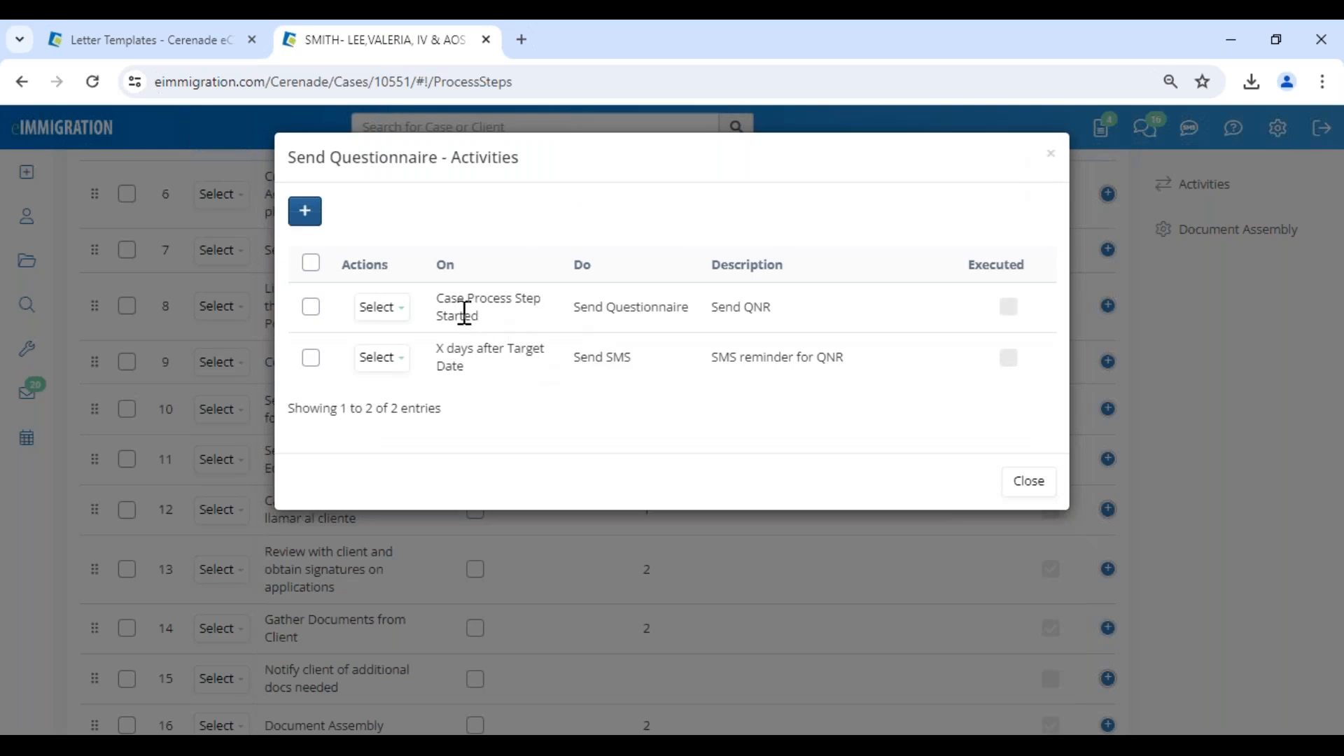
# Review the triggers and actions of the Send Questionnaire step's existing activities, and close the activity list.
pyautogui.moveTo(779, 313); pyautogui.dragTo(641, 302)
pyautogui.moveTo(442, 315); pyautogui.dragTo(653, 369)
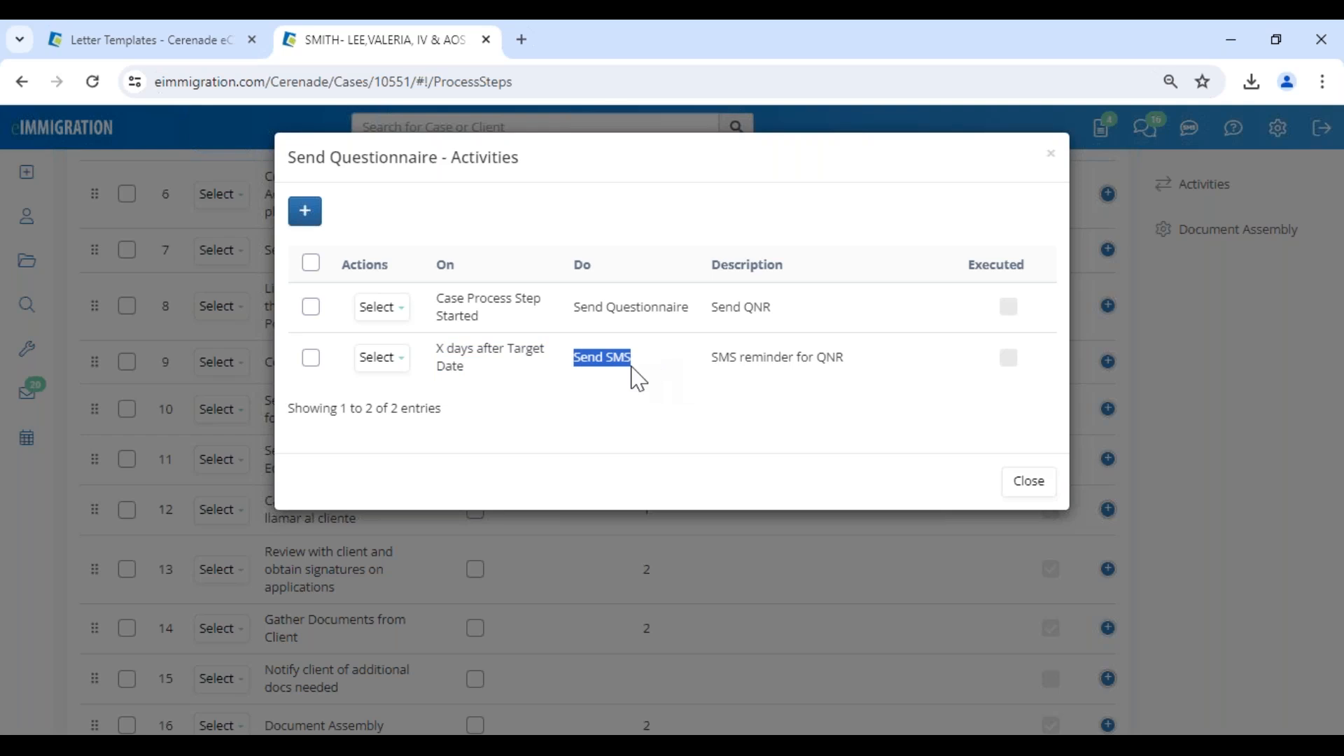
pyautogui.click(1028, 482)
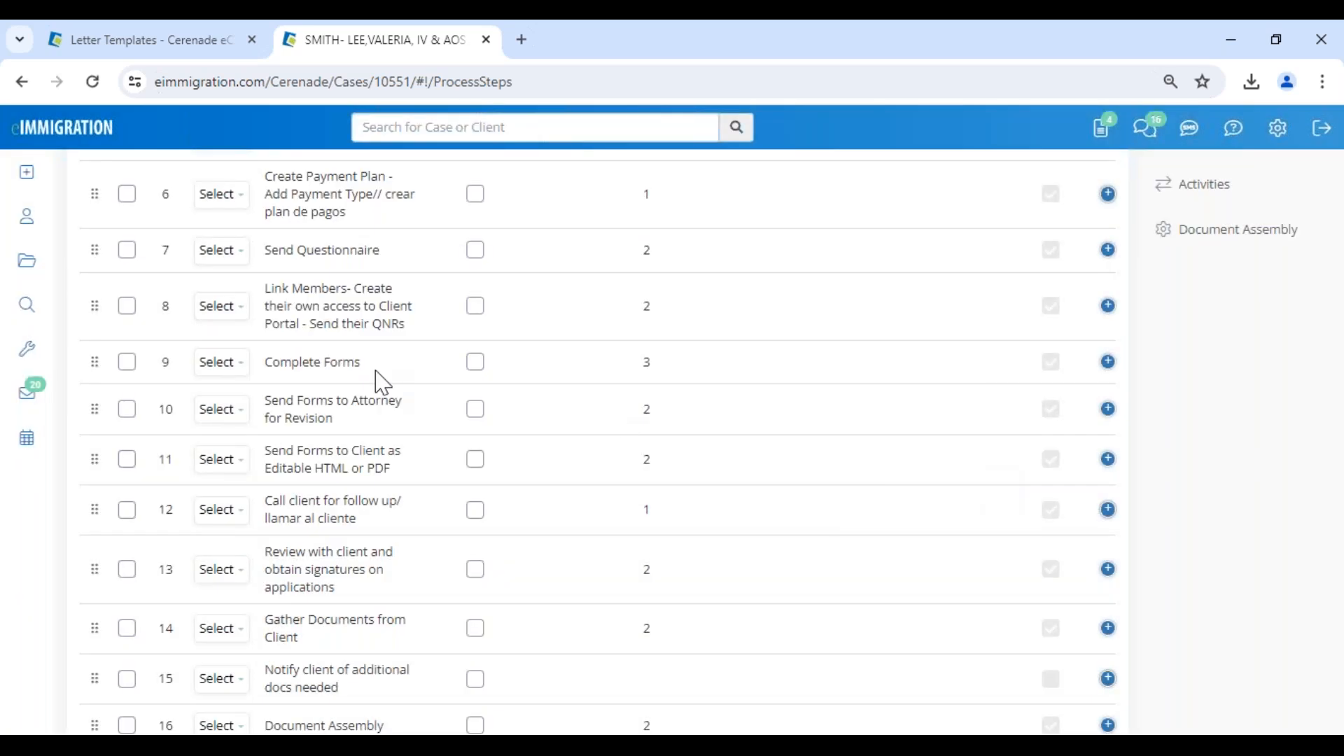
pyautogui.scroll(2, 381, 456)
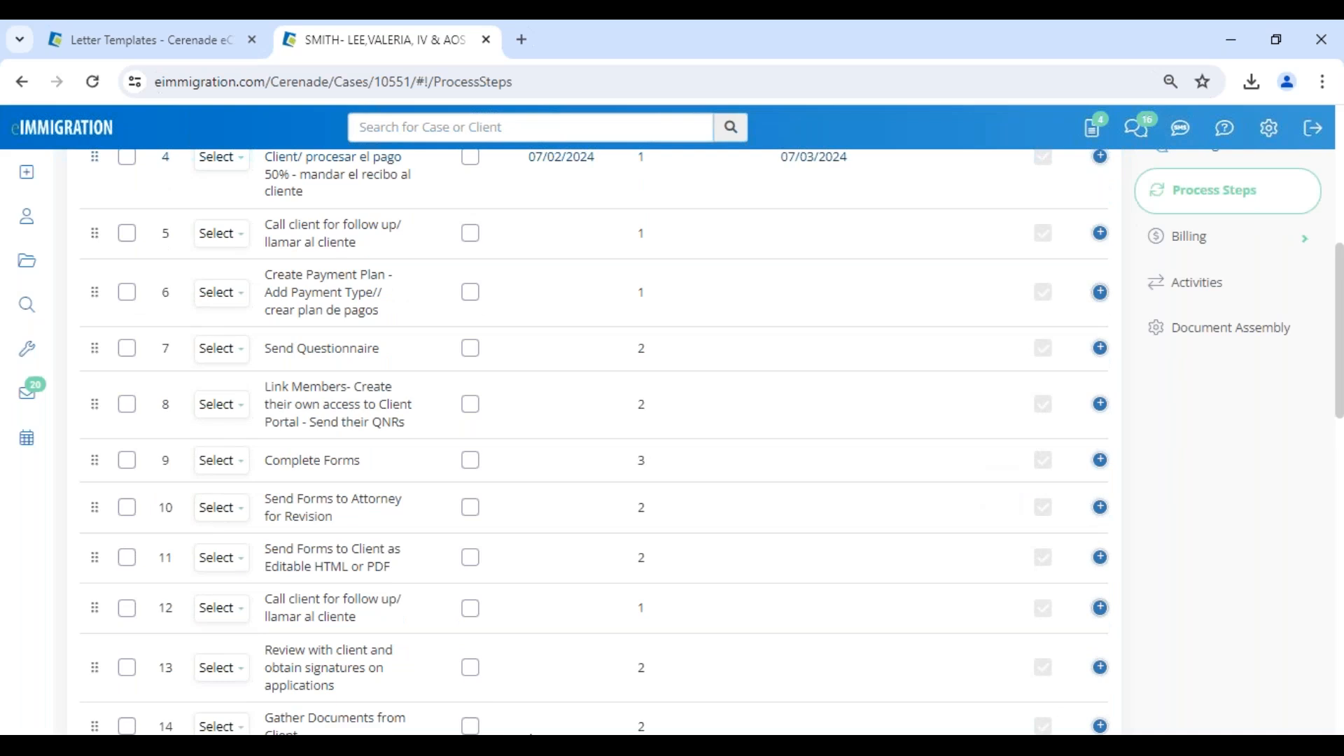
pyautogui.click(699, 683)
pyautogui.click(1224, 131)
pyautogui.scroll(10, 315, 434)
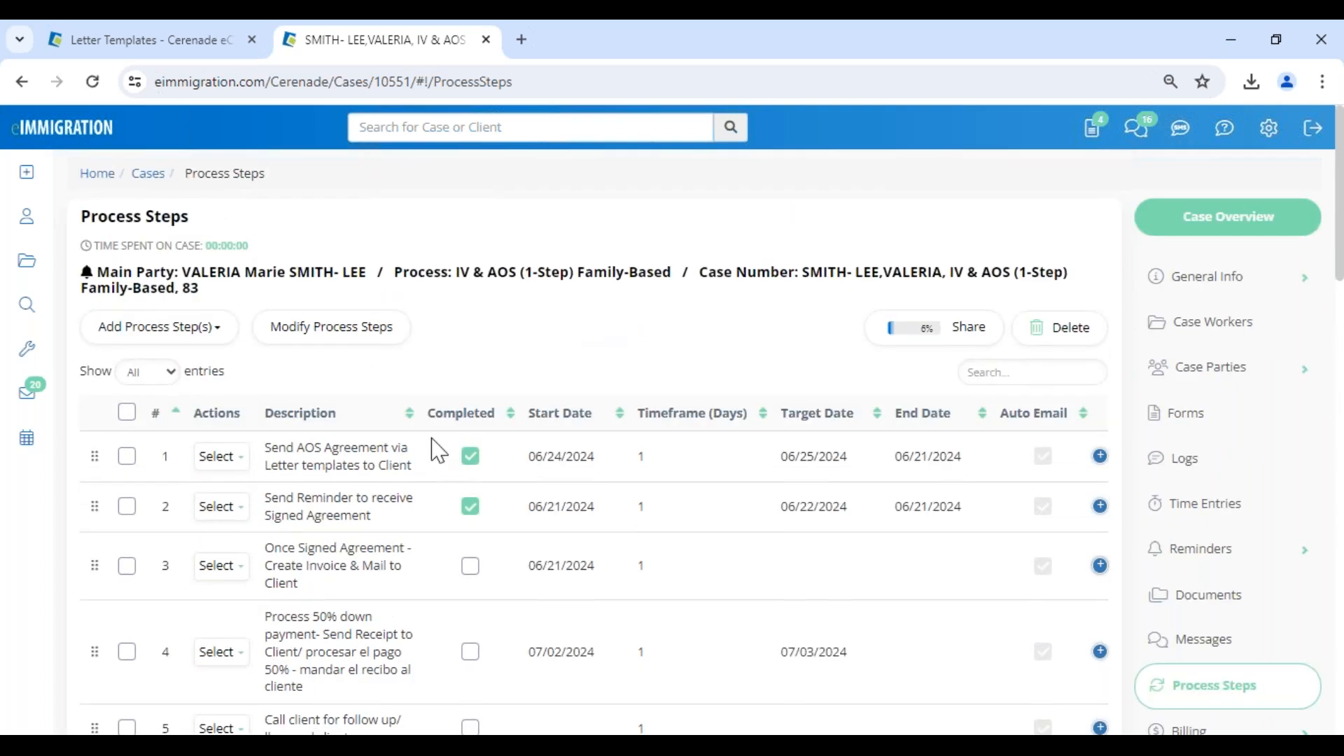
# Open the Tickler and show its data for all case workers.
pyautogui.moveTo(28, 360)
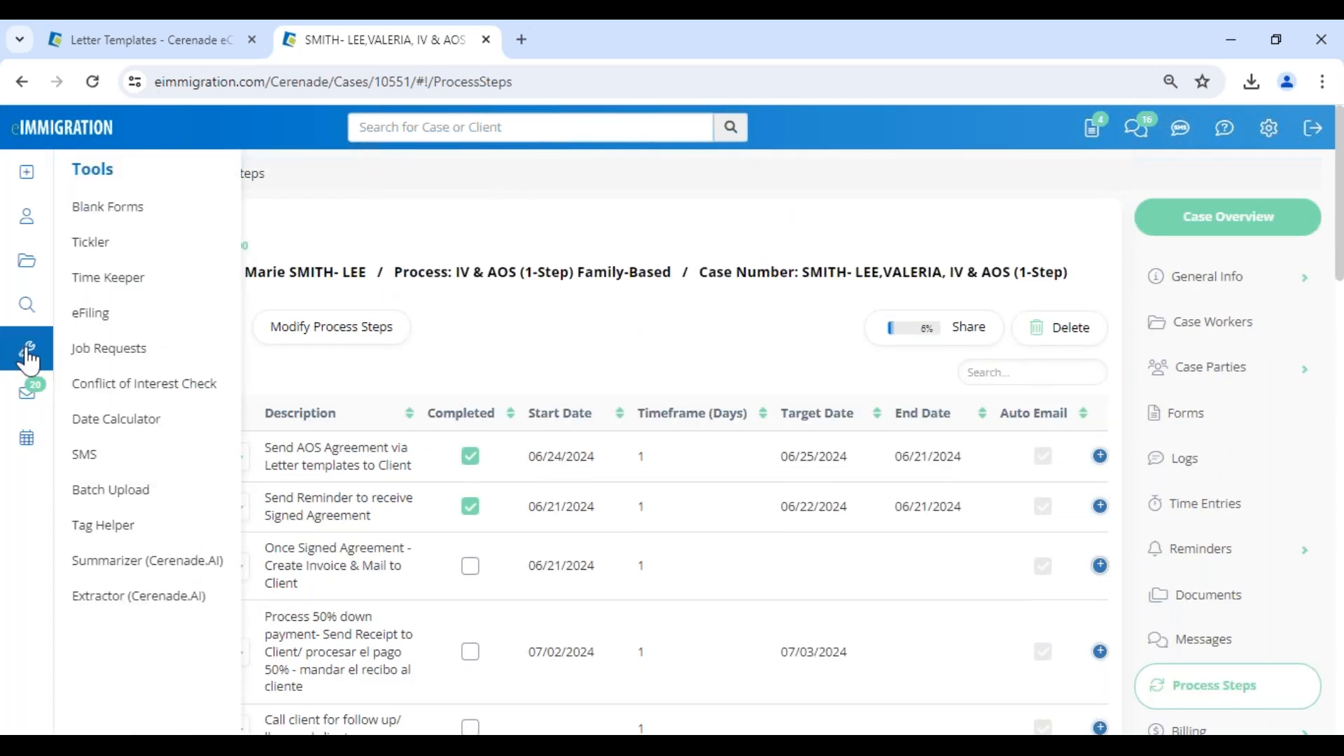
pyautogui.click(91, 242)
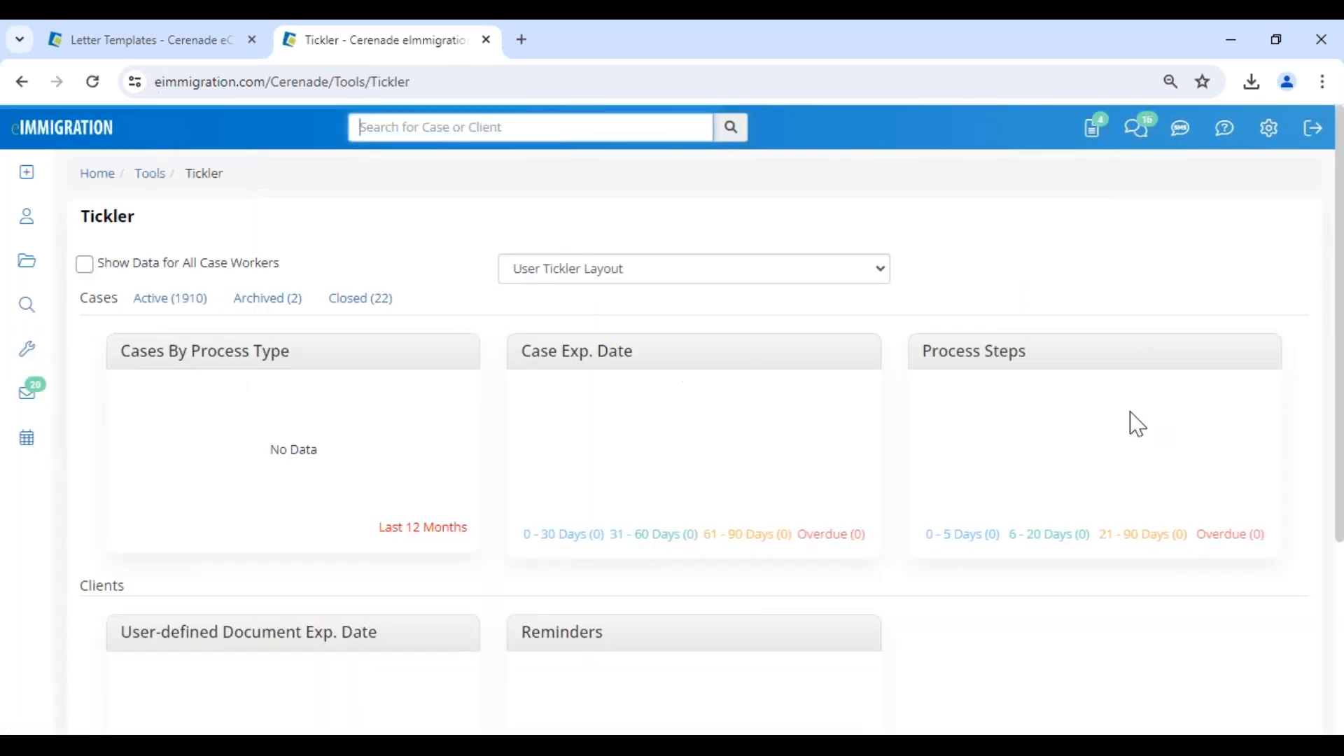
pyautogui.moveTo(1051, 347); pyautogui.dragTo(921, 352)
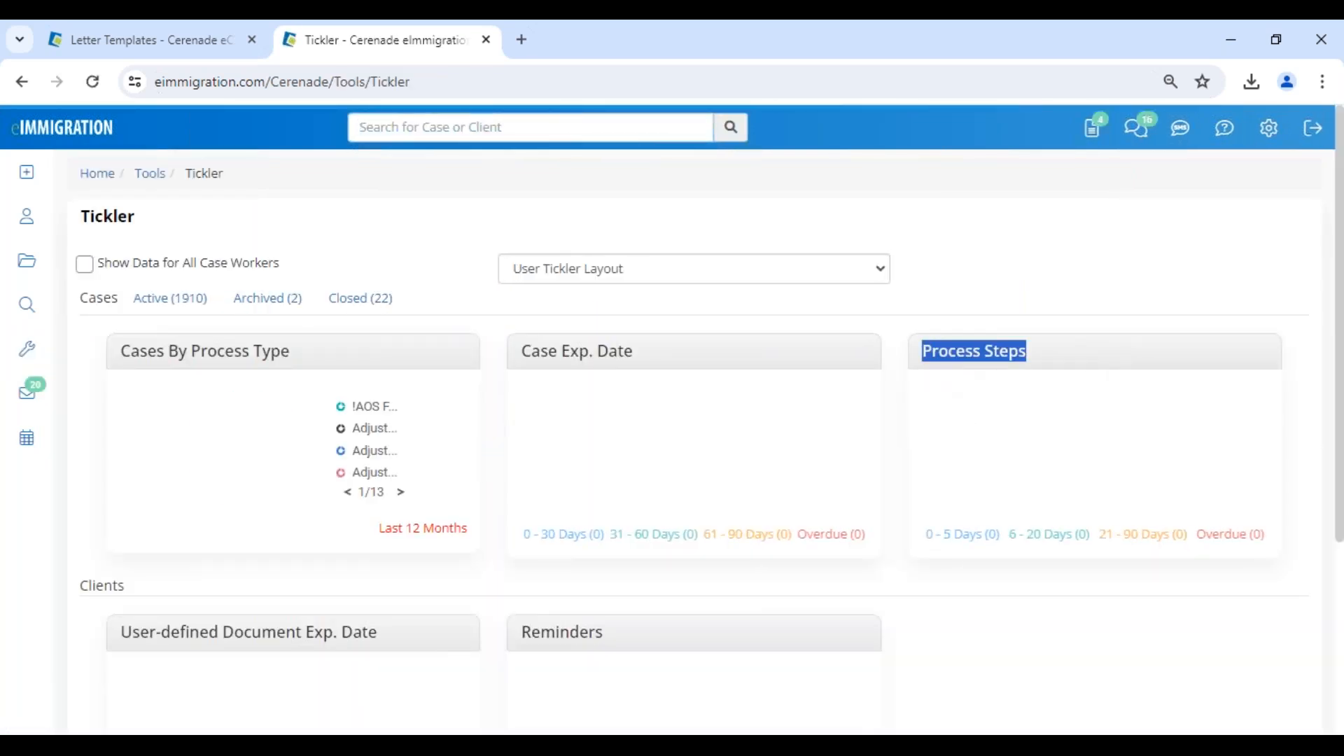
pyautogui.moveTo(1015, 535); pyautogui.dragTo(370, 358)
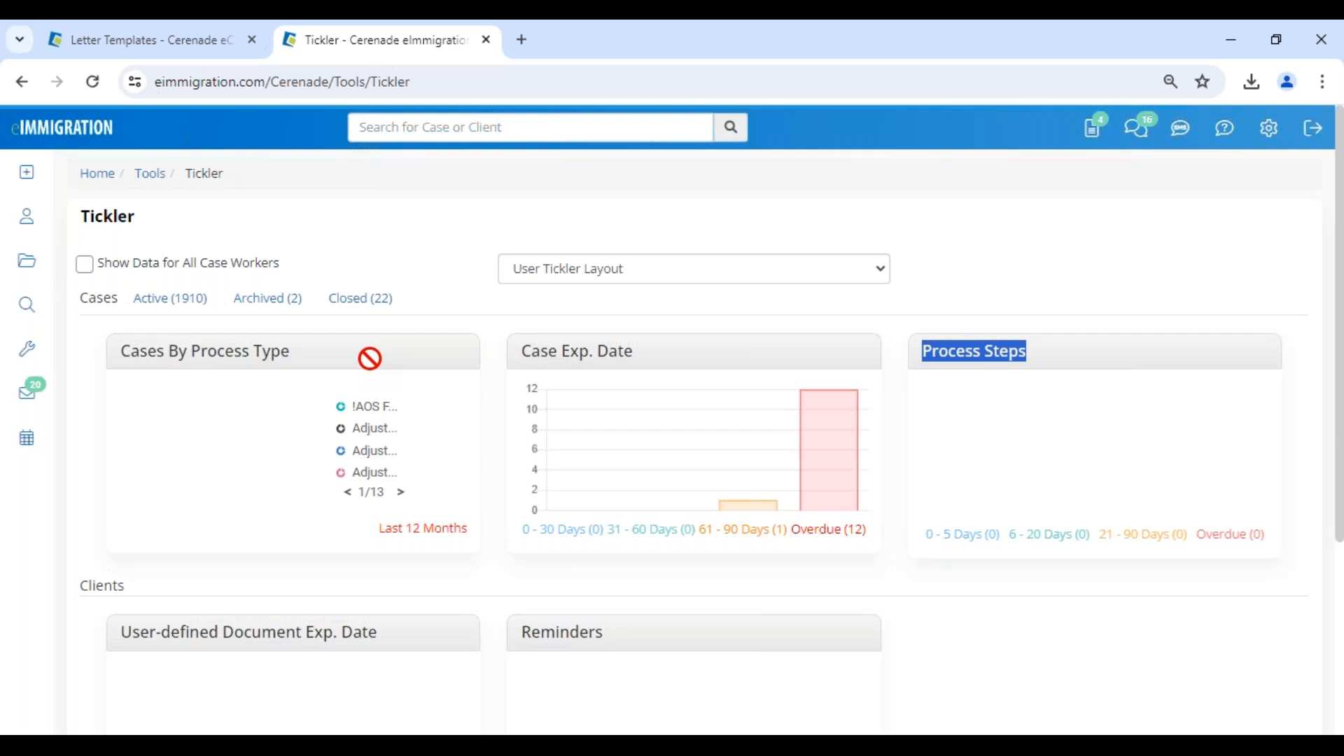
pyautogui.click(84, 269)
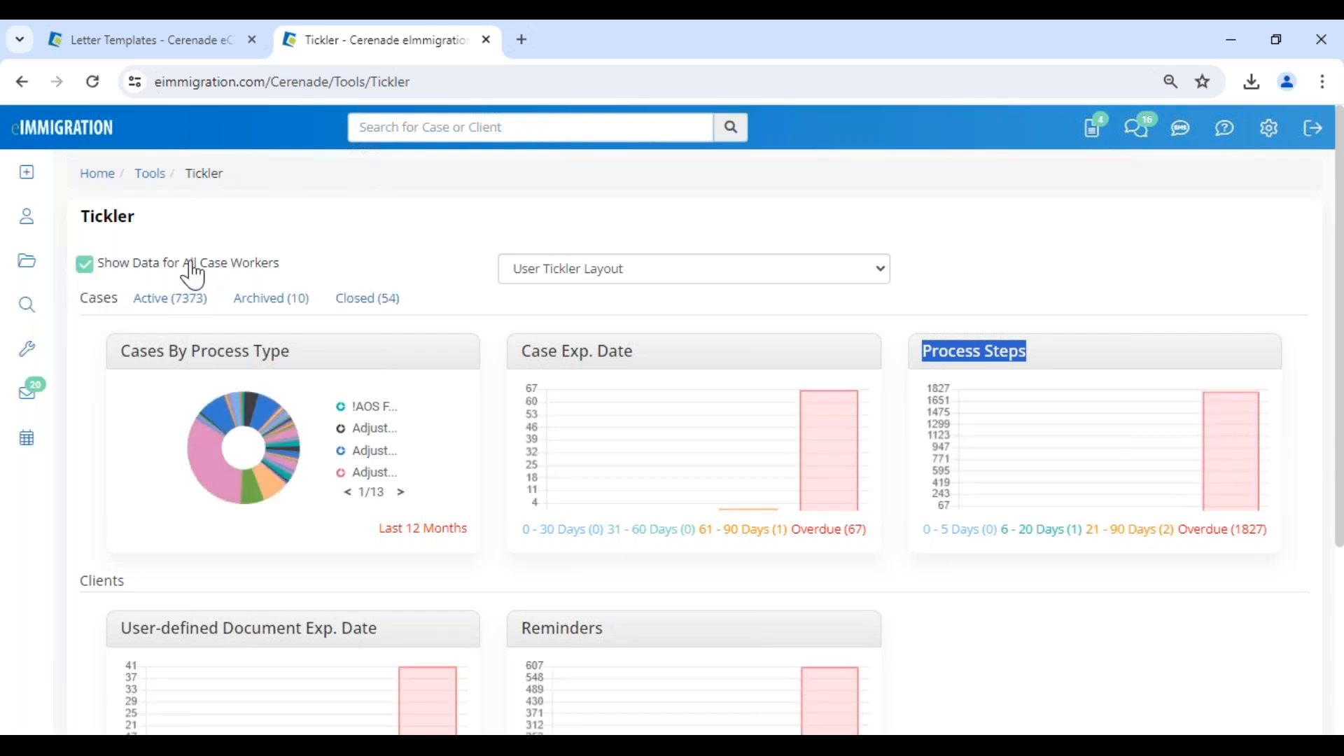
# Examine the descriptions and target dates of the process steps in the Tickler's 21 - 90 Days range, and close the list.
pyautogui.click(1131, 539)
pyautogui.moveTo(600, 342); pyautogui.dragTo(924, 411)
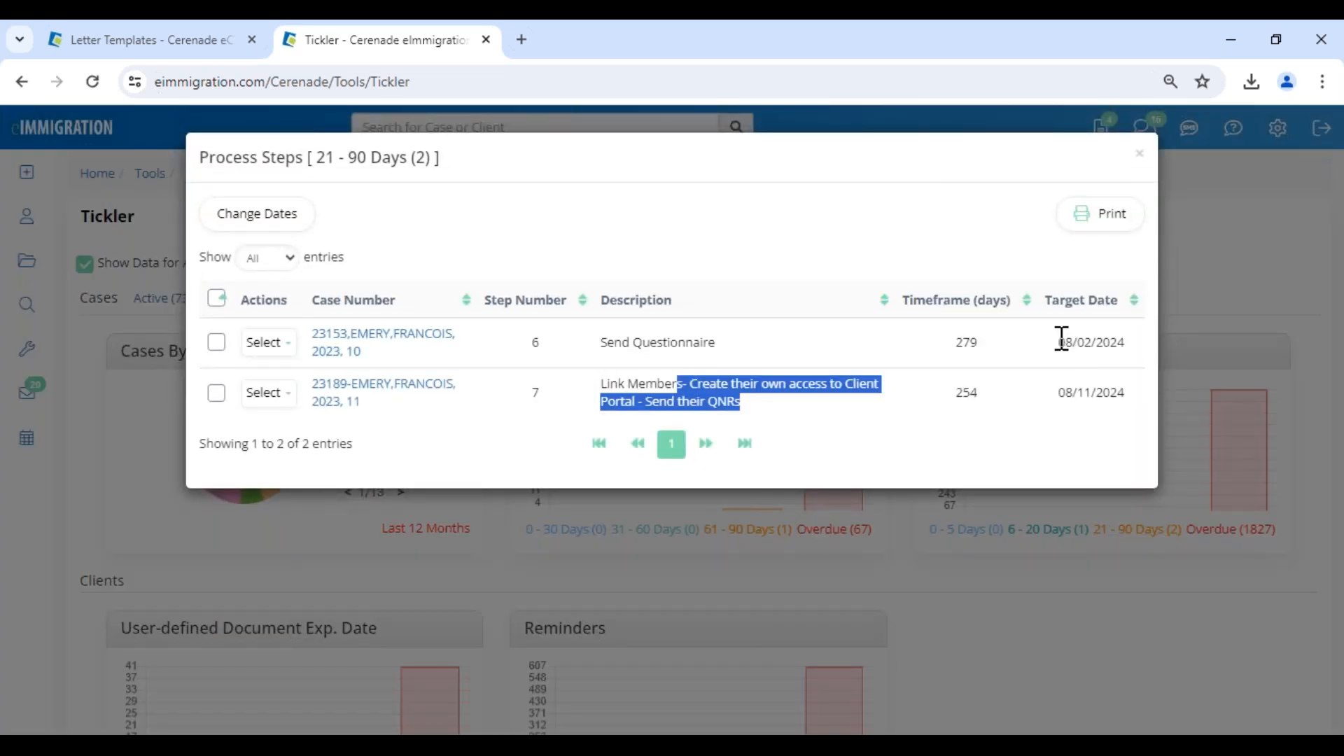
pyautogui.moveTo(1060, 343); pyautogui.dragTo(1113, 343)
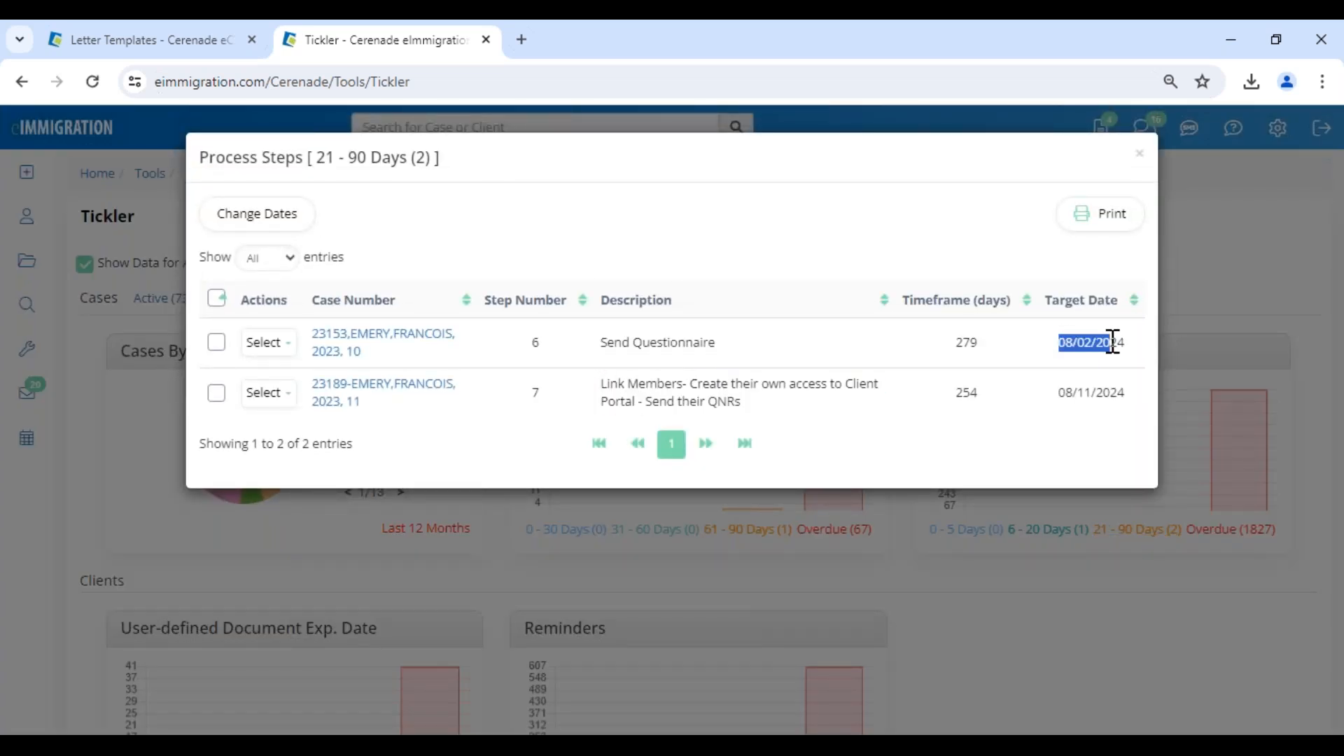
pyautogui.click(1138, 156)
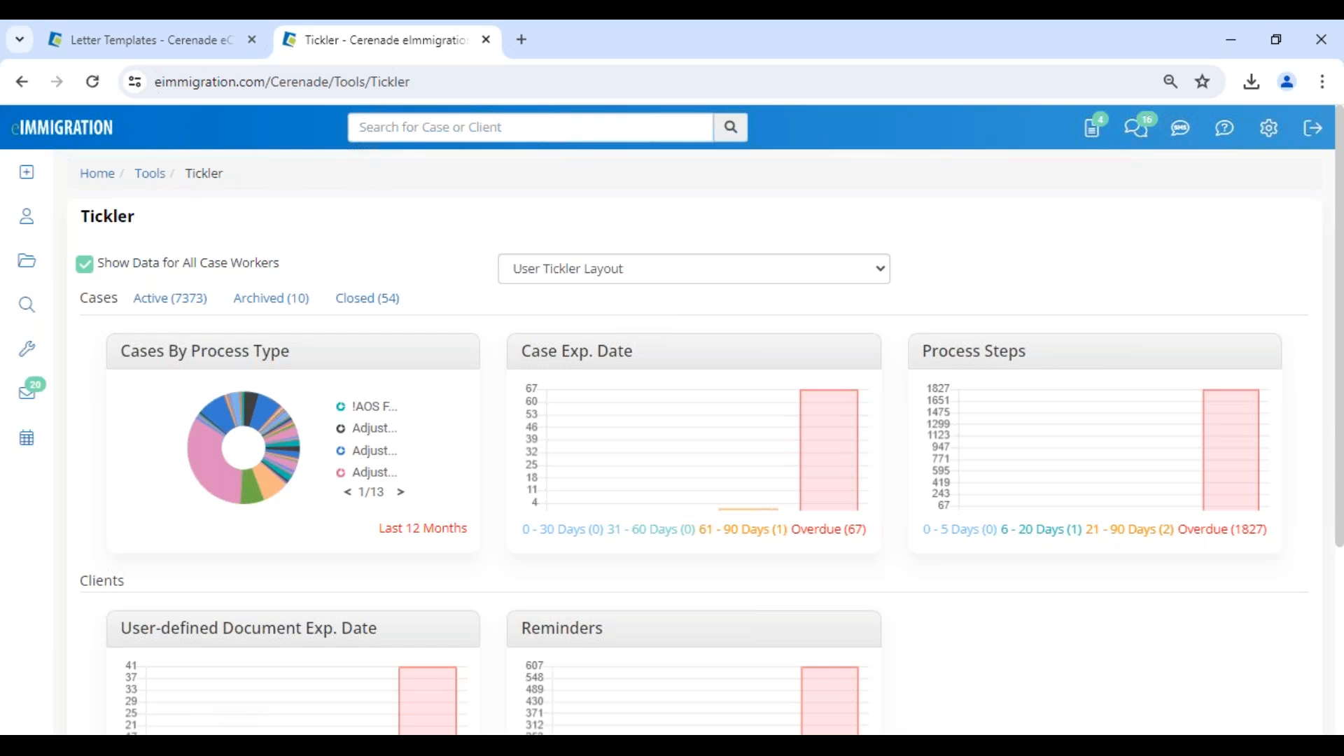
# Go to the administrator's Case Processes list and open the predefined steps of the I-589 Asylum process.
pyautogui.click(179, 43)
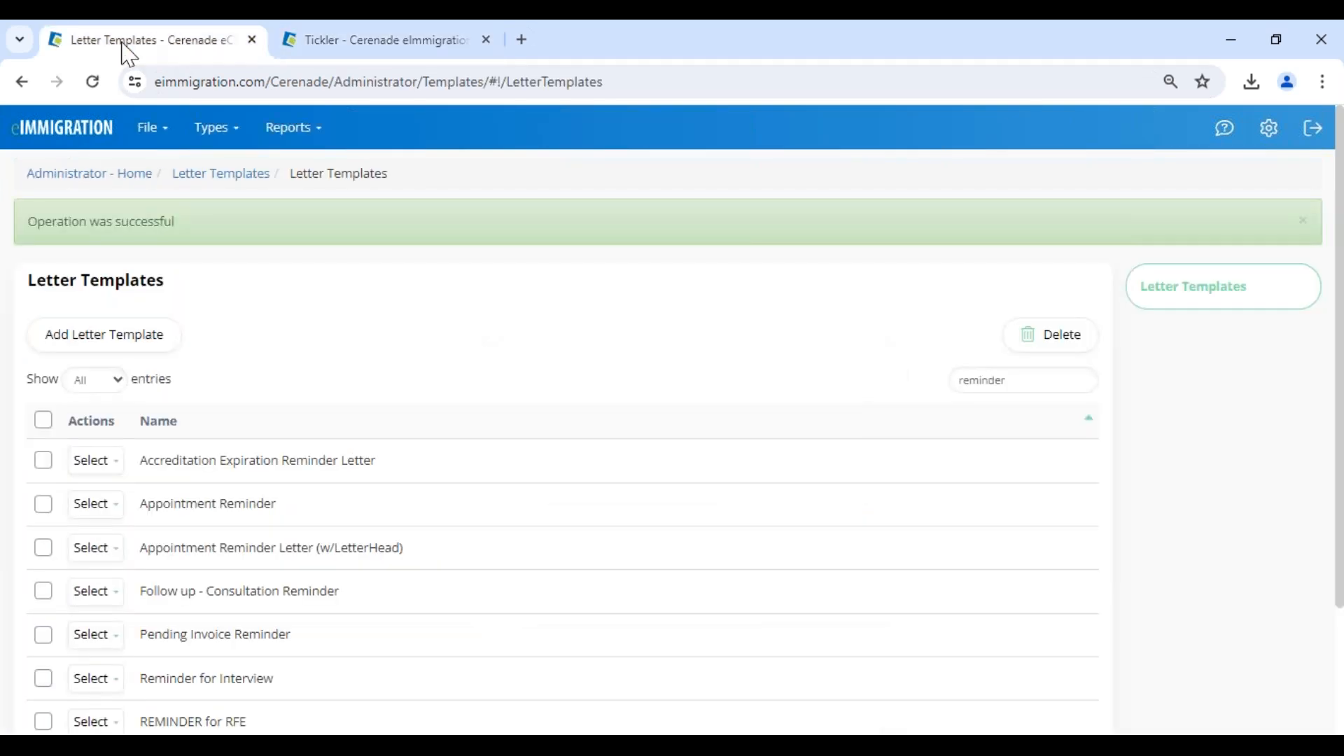
pyautogui.click(77, 178)
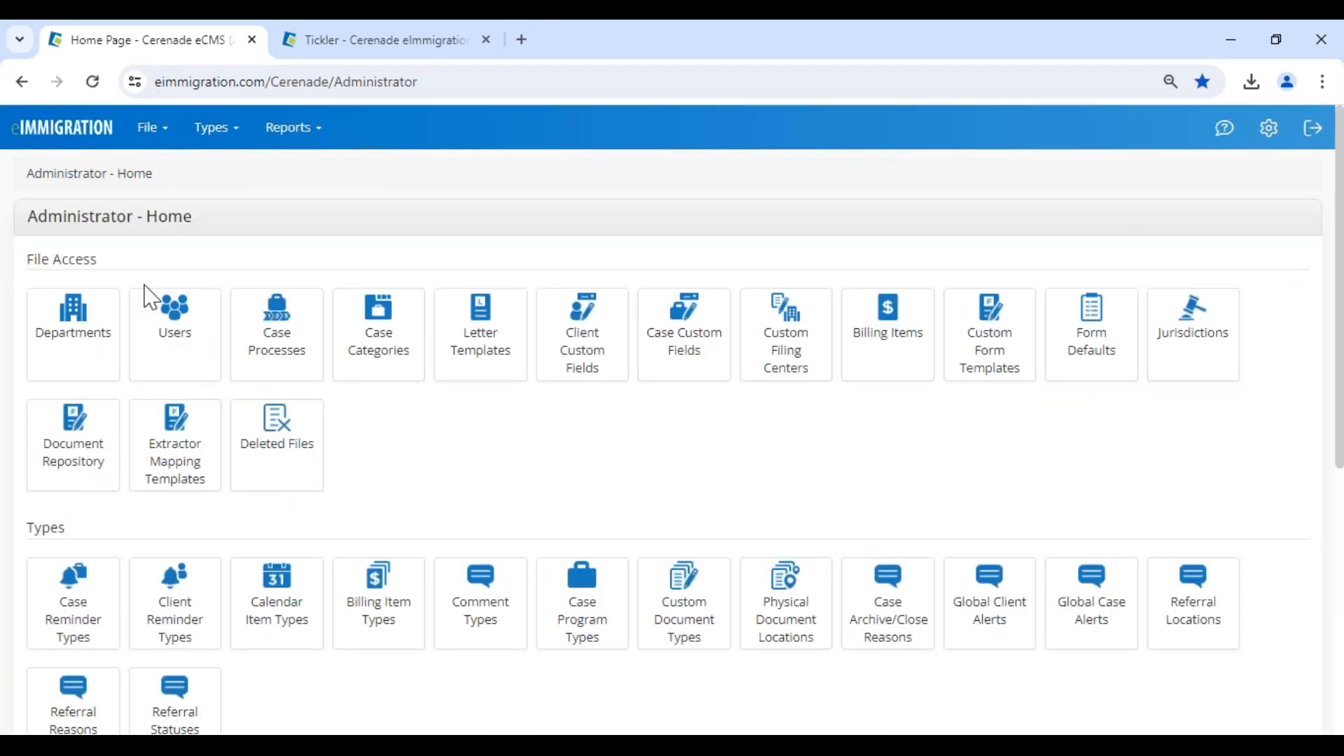
pyautogui.moveTo(38, 215); pyautogui.dragTo(183, 226)
pyautogui.click(293, 353)
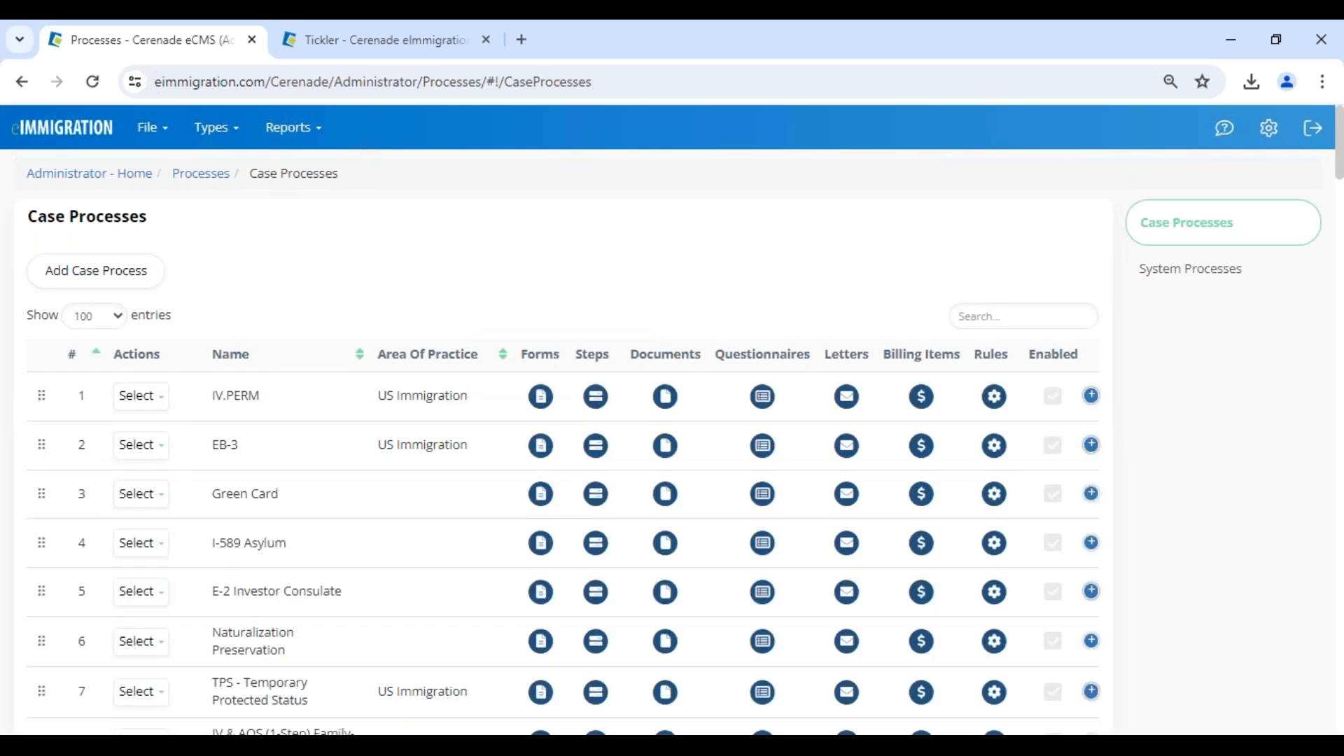
pyautogui.scroll(-1, 294, 517)
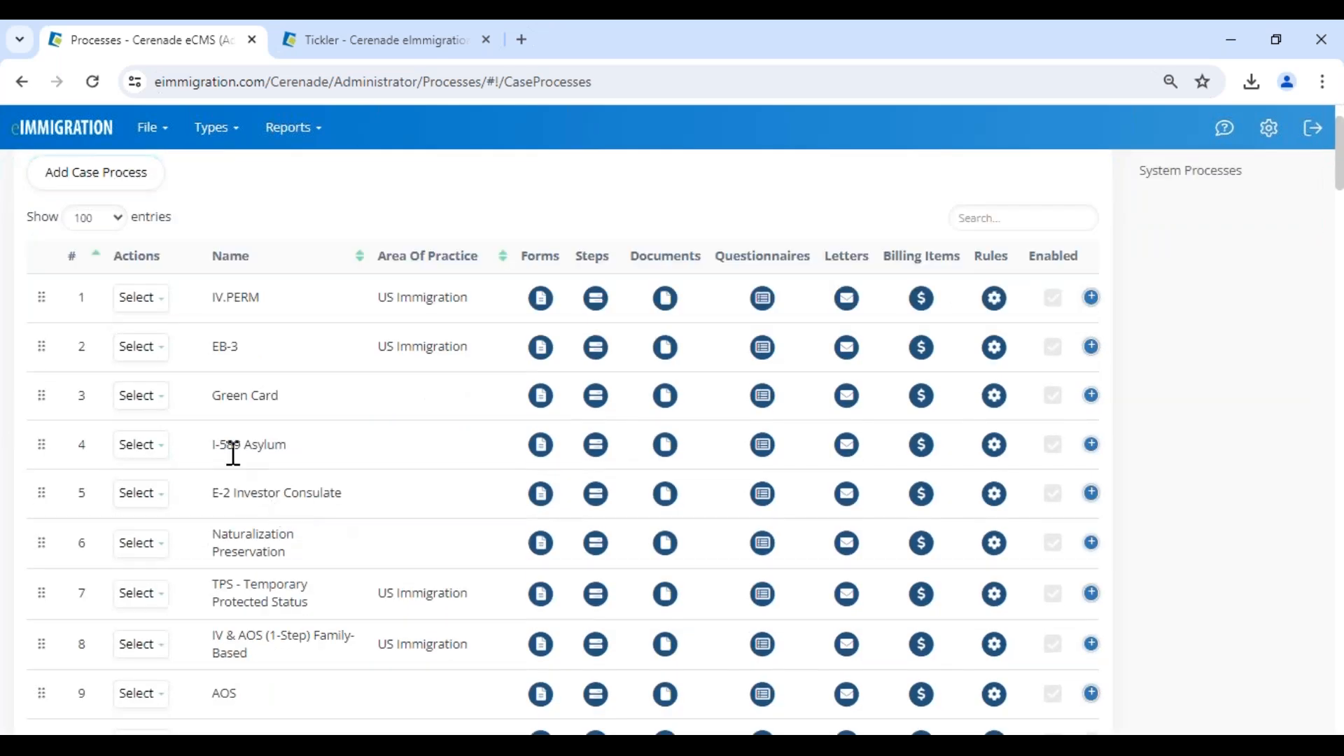
pyautogui.moveTo(220, 445); pyautogui.dragTo(359, 467)
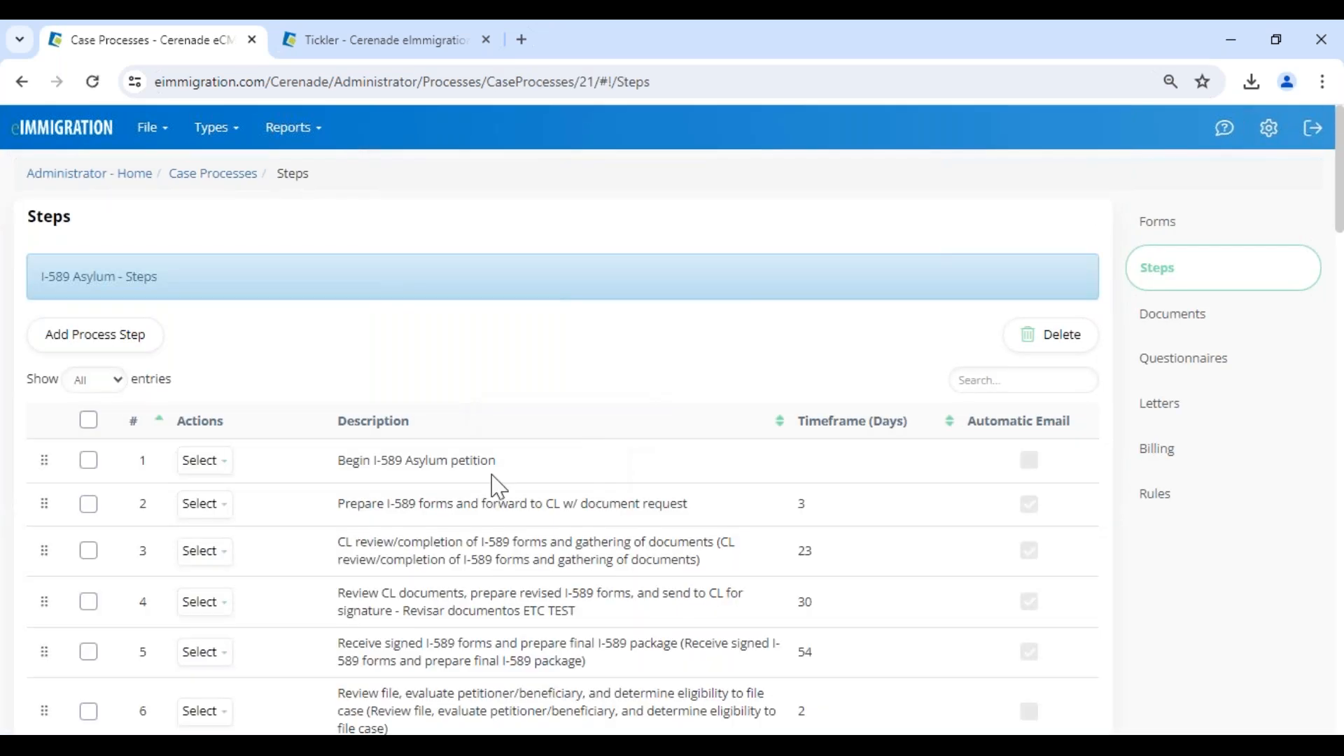
# Open the activities of step 7, "Send QNR/ Enviar Cuestionario", in the I-589 Asylum process.
pyautogui.scroll(-3, 378, 561)
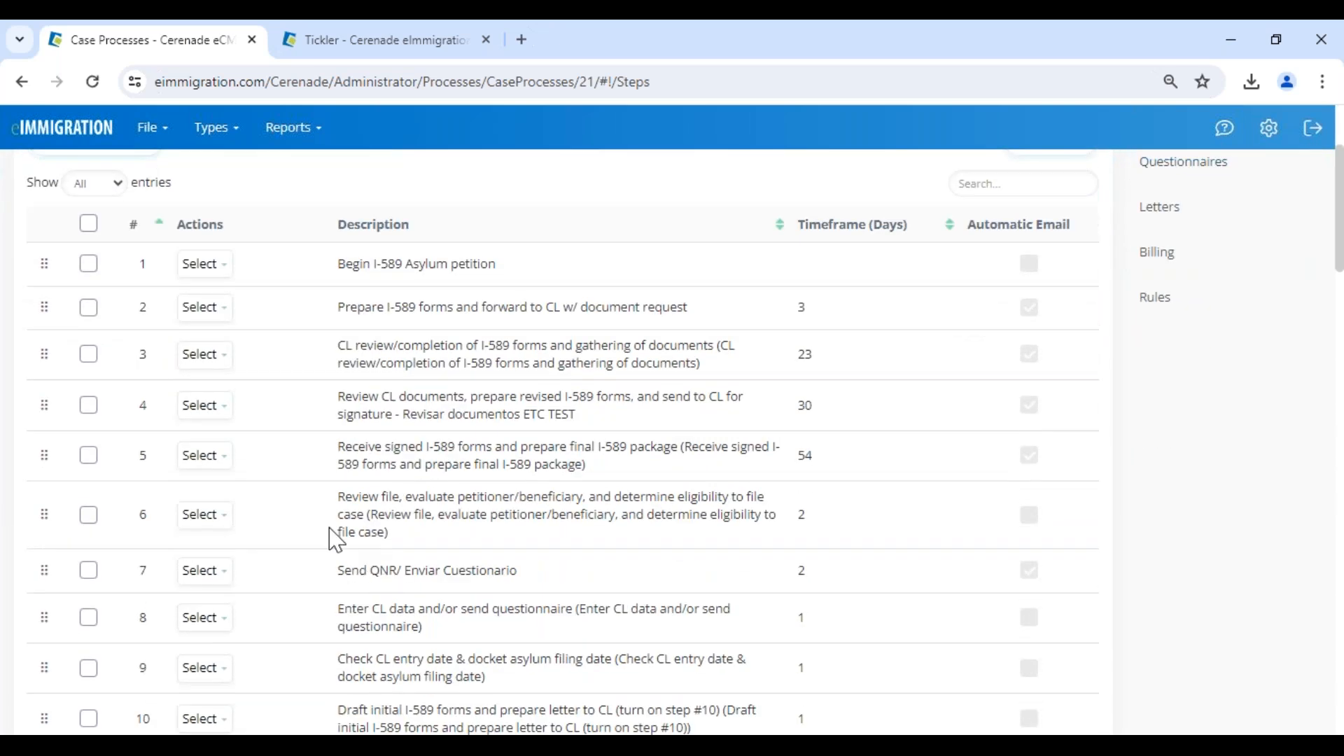
pyautogui.tripleClick(337, 568)
pyautogui.click(213, 576)
pyautogui.scroll(-1, 223, 588)
pyautogui.scroll(-2, 223, 588)
pyautogui.click(231, 550)
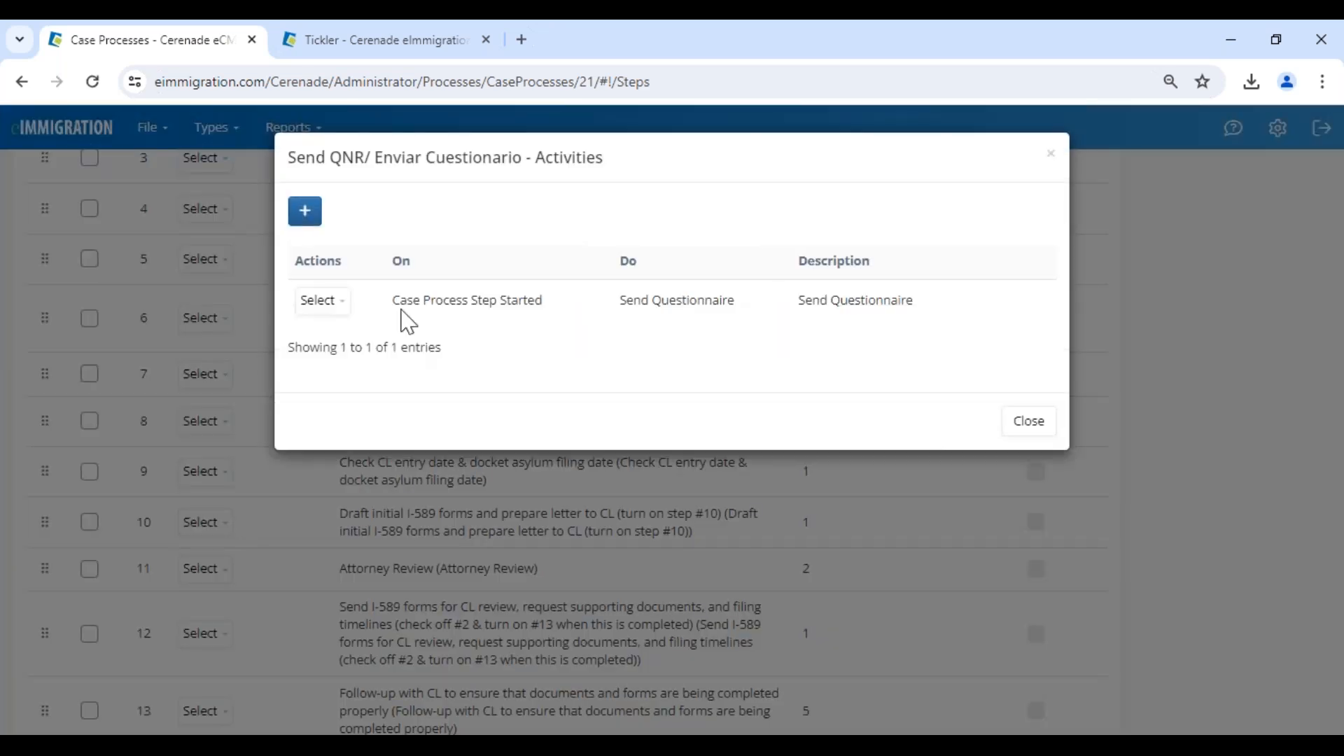
# Examine the trigger and action of the Send Questionnaire activity, and close the activities list.
pyautogui.moveTo(545, 304); pyautogui.dragTo(406, 315)
pyautogui.moveTo(728, 323); pyautogui.dragTo(840, 322)
pyautogui.click(965, 327)
pyautogui.click(1029, 422)
# Return to the administrator's Case Processes list and open the rules of the Green Card process in row 3.
pyautogui.click(35, 133)
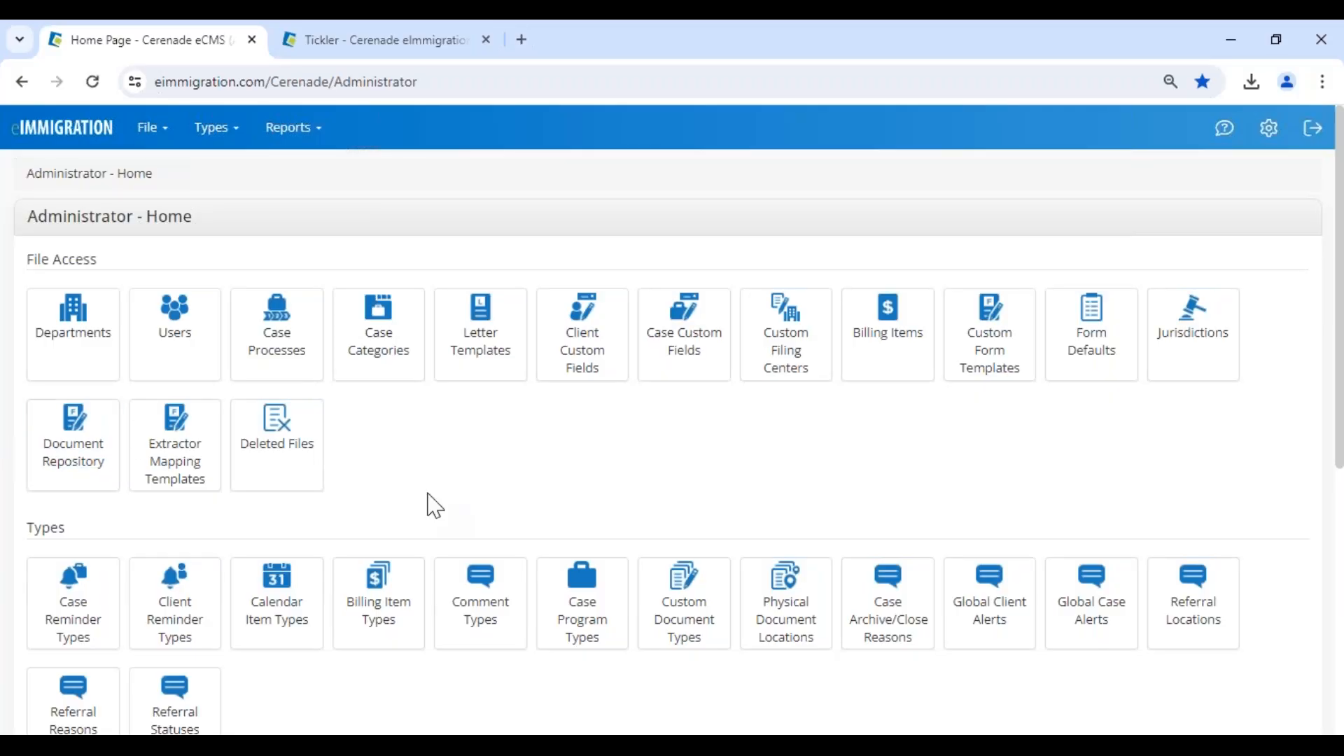
pyautogui.click(288, 354)
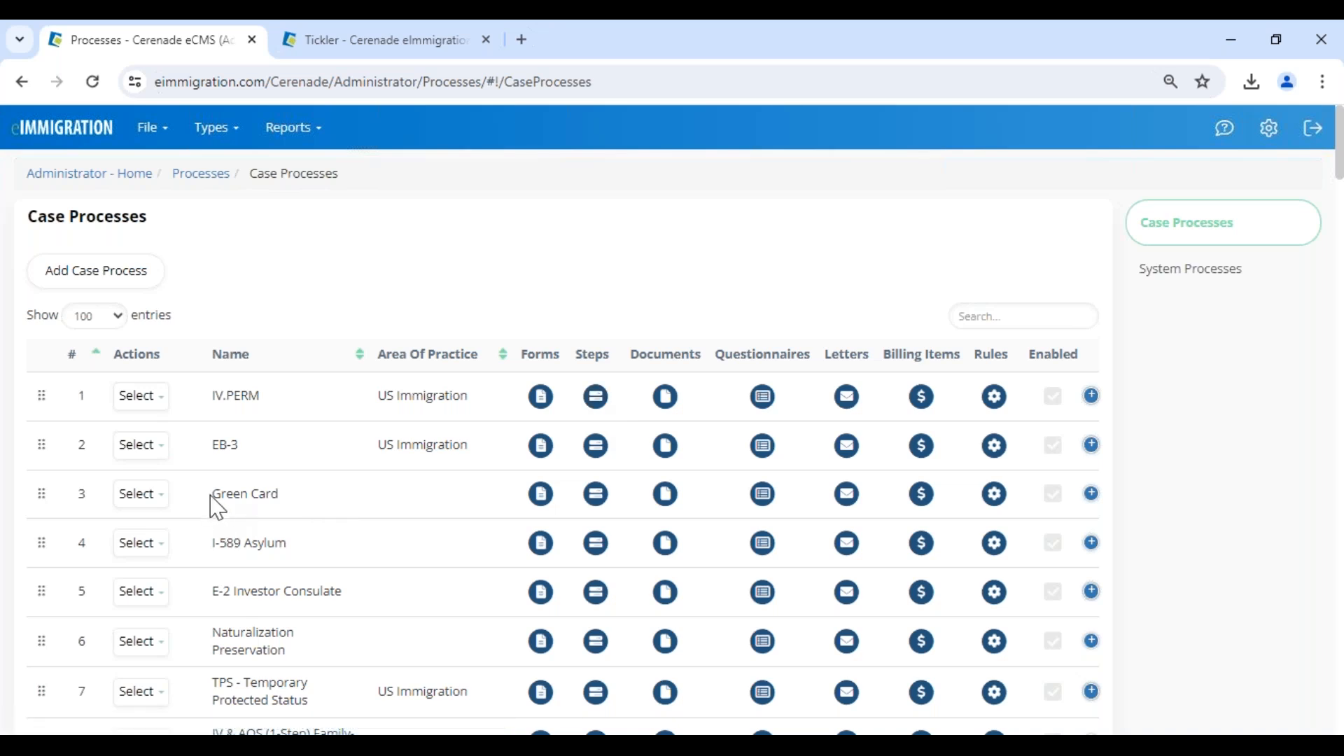
pyautogui.moveTo(210, 495); pyautogui.dragTo(294, 497)
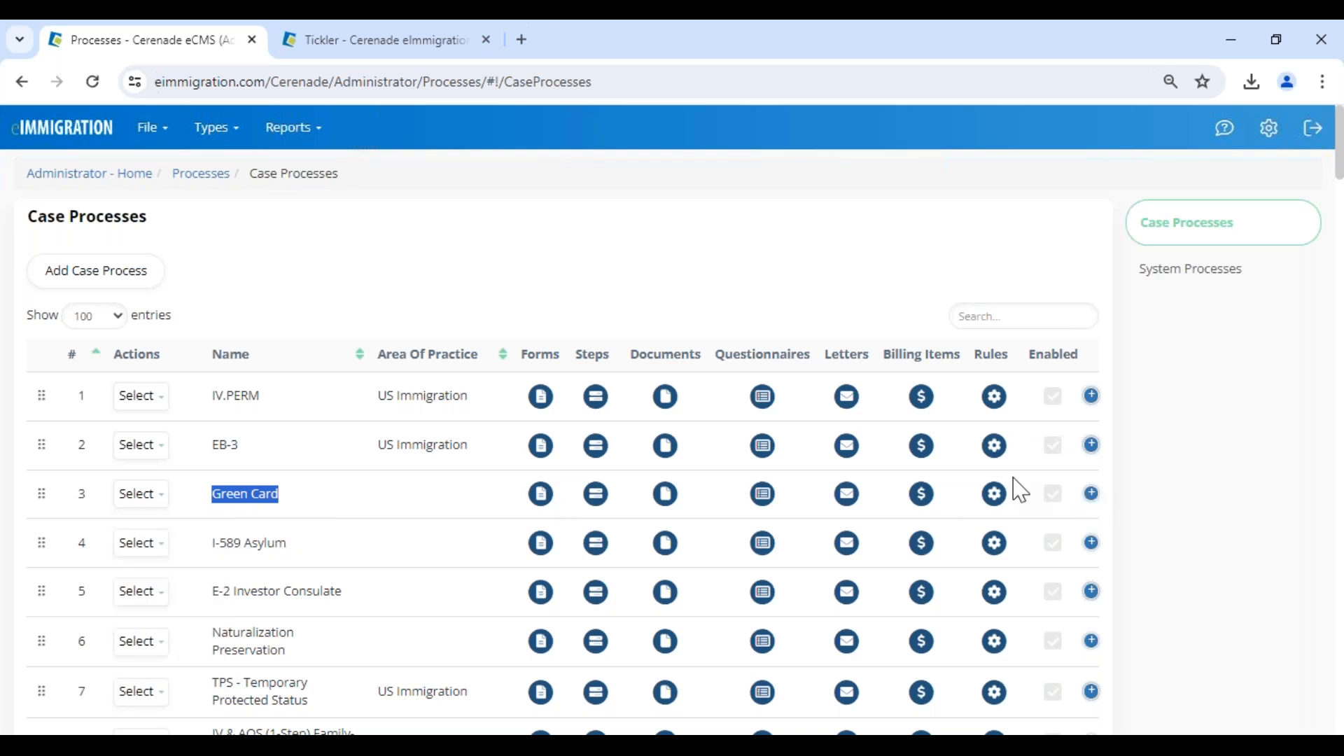
pyautogui.click(994, 495)
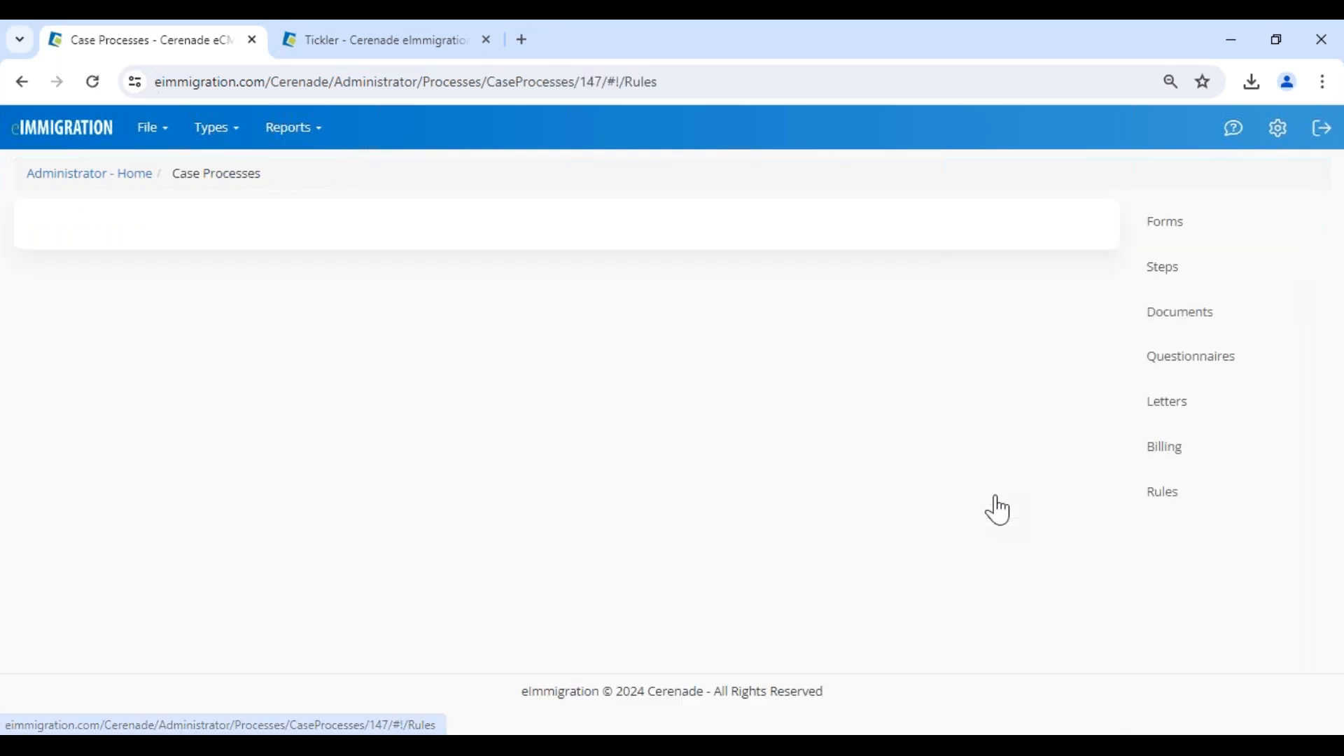
# Examine the fields and IF/THEN conditions of the Green Card process's conditional rule, and leave it without saving.
pyautogui.moveTo(198, 460); pyautogui.dragTo(549, 465)
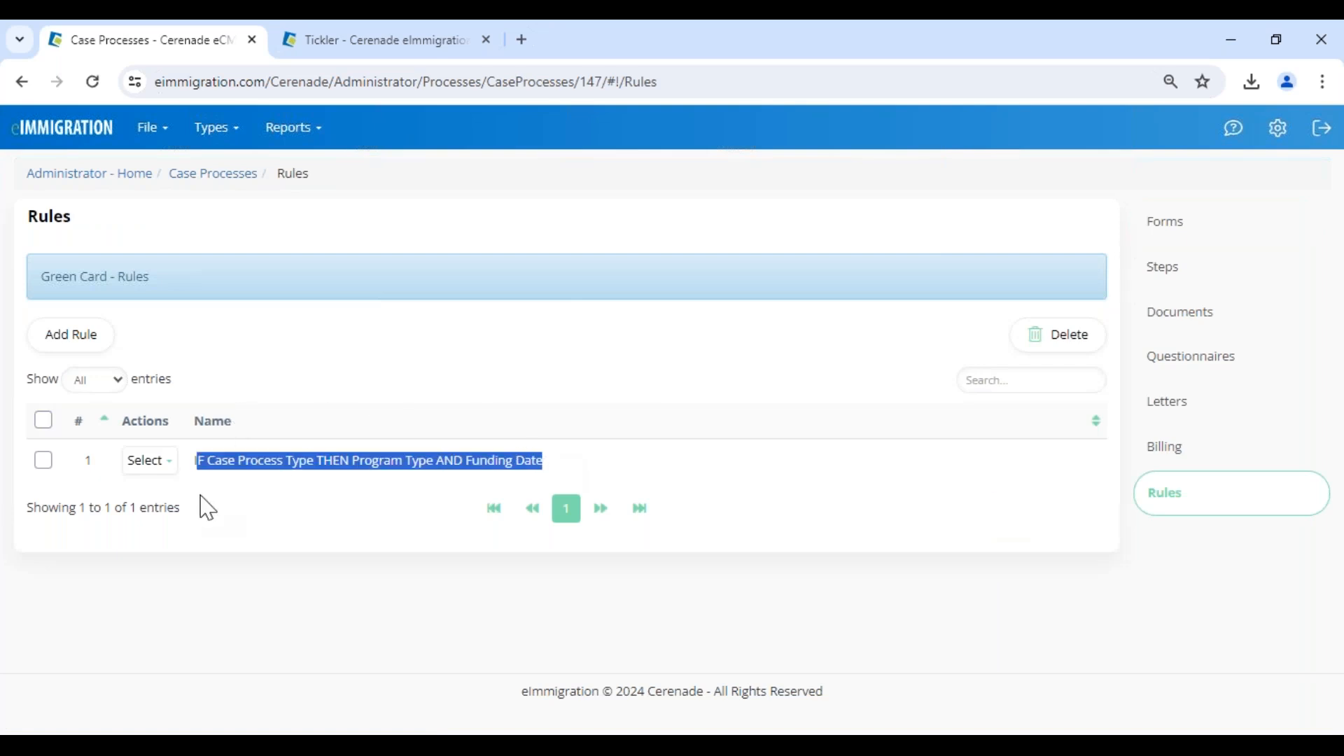
pyautogui.click(150, 459)
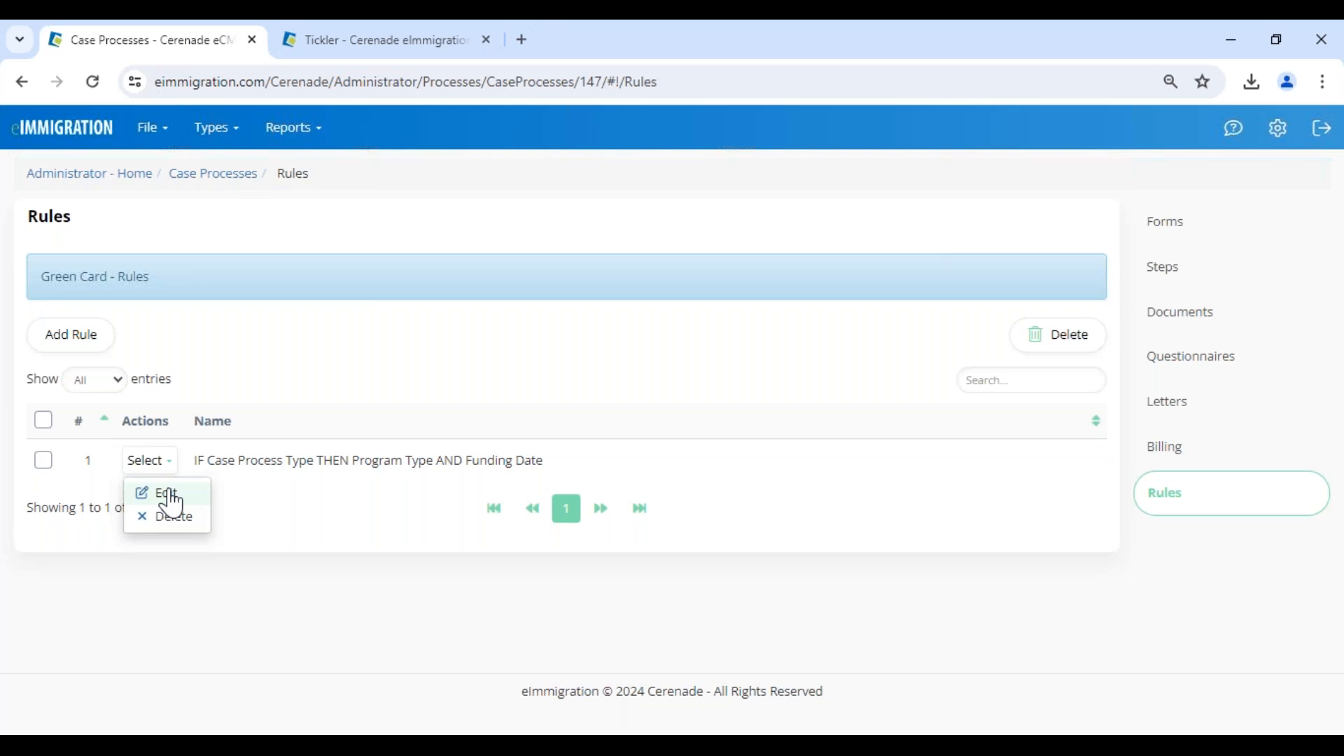
pyautogui.click(159, 494)
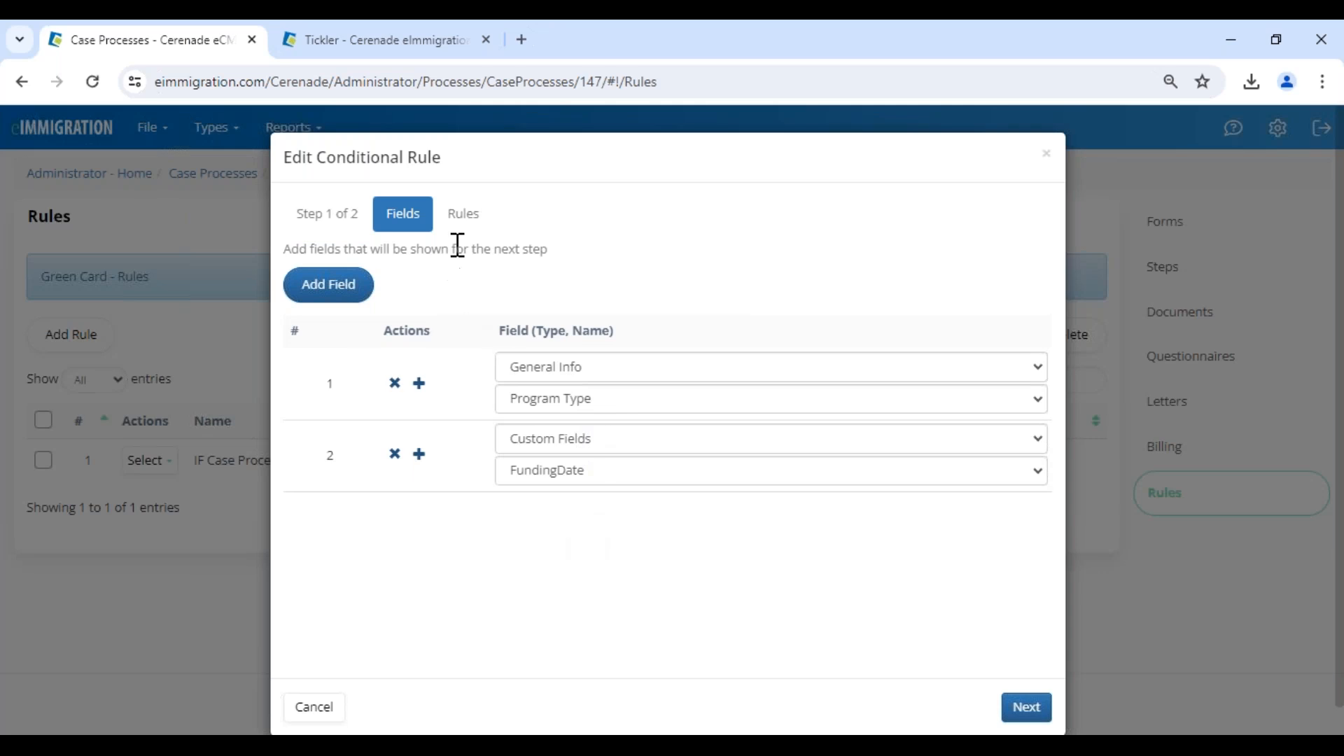
pyautogui.click(1036, 711)
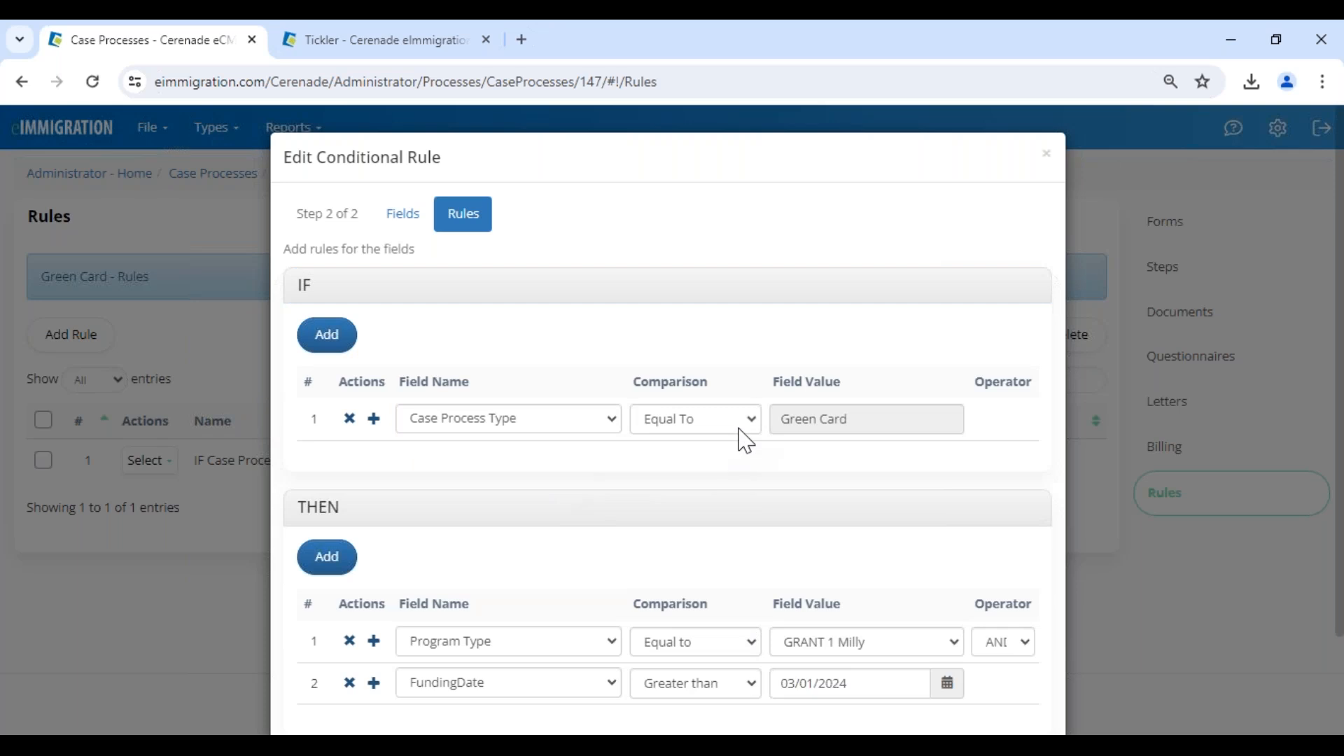
pyautogui.scroll(-2, 742, 476)
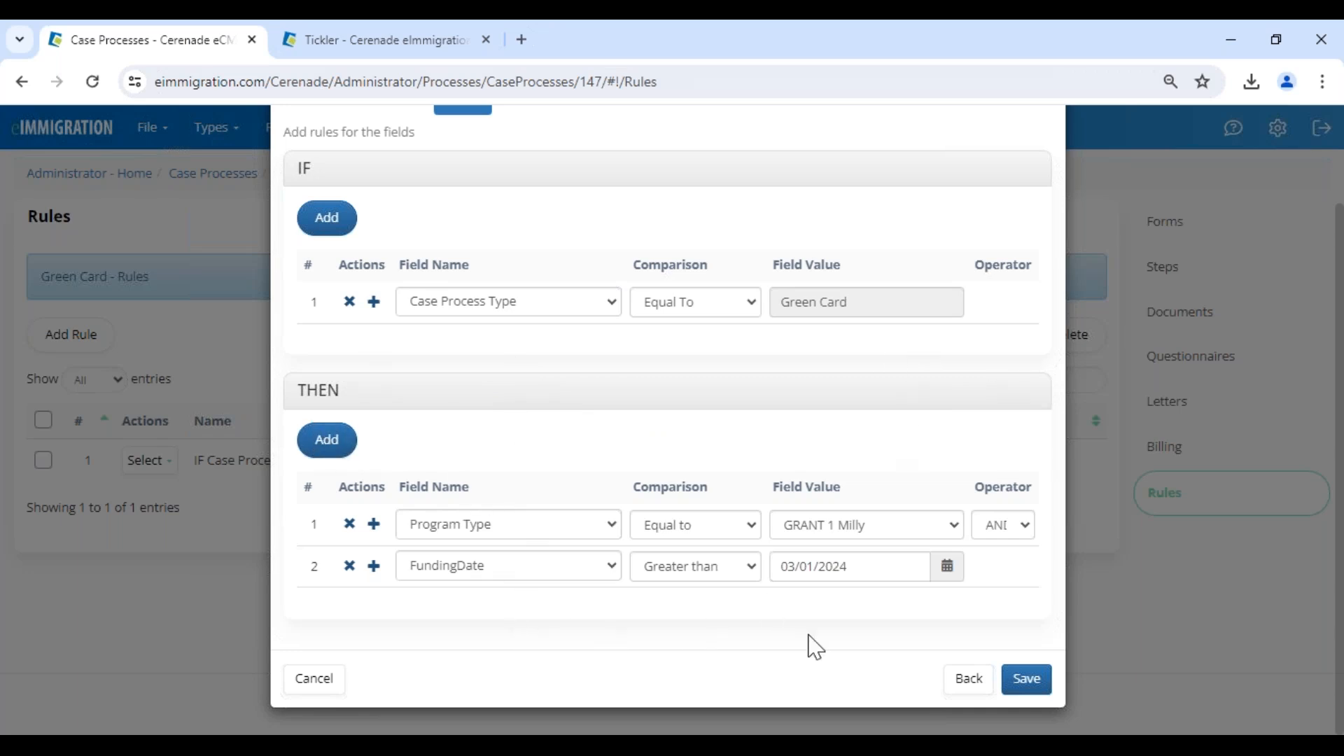
pyautogui.click(334, 683)
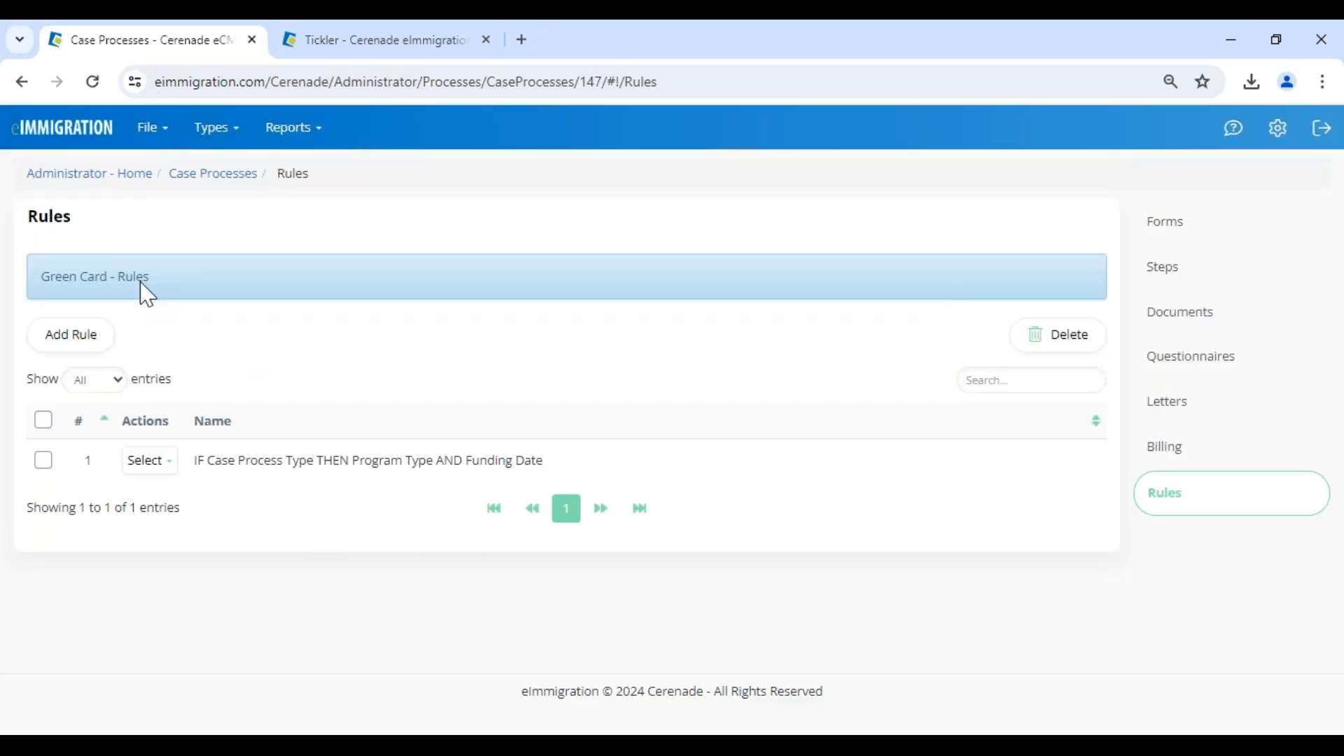
# Return to the administrator home, switch to the case-management site's home page, and start creating a new case.
pyautogui.click(77, 176)
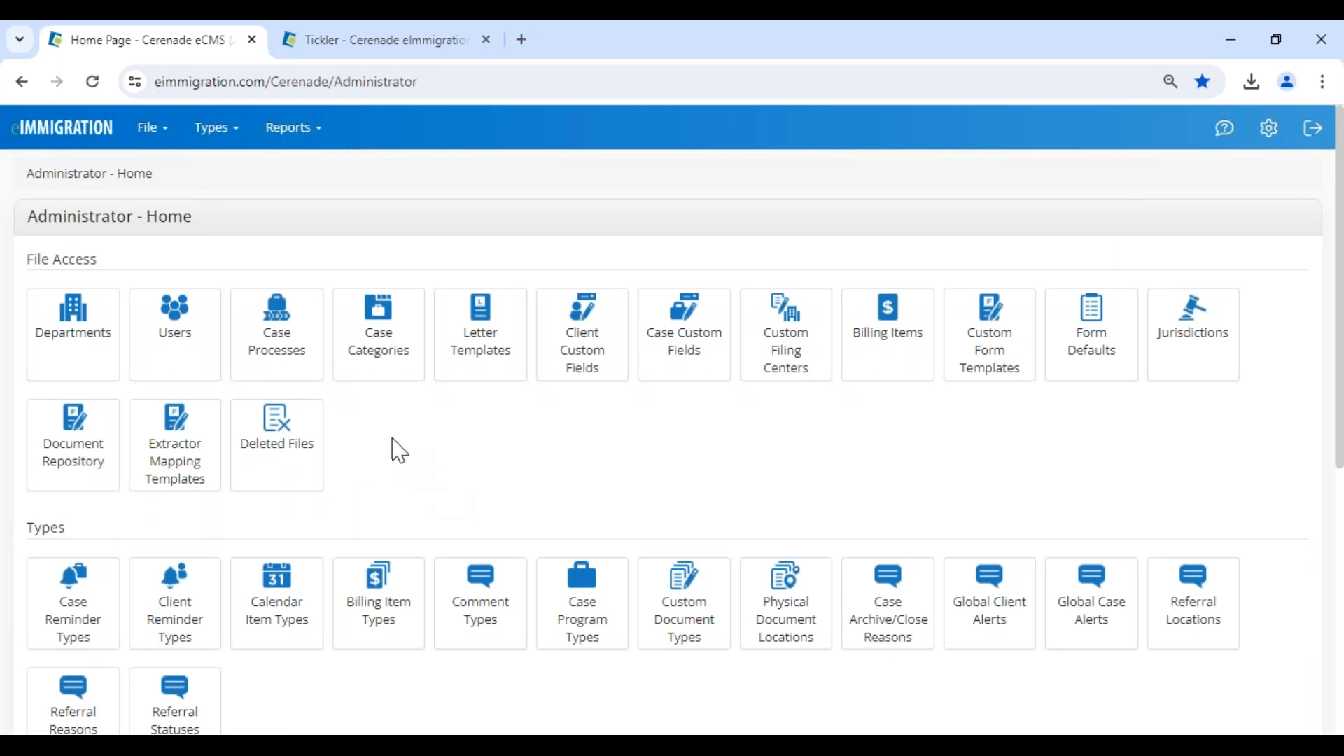
pyautogui.click(326, 42)
pyautogui.click(56, 144)
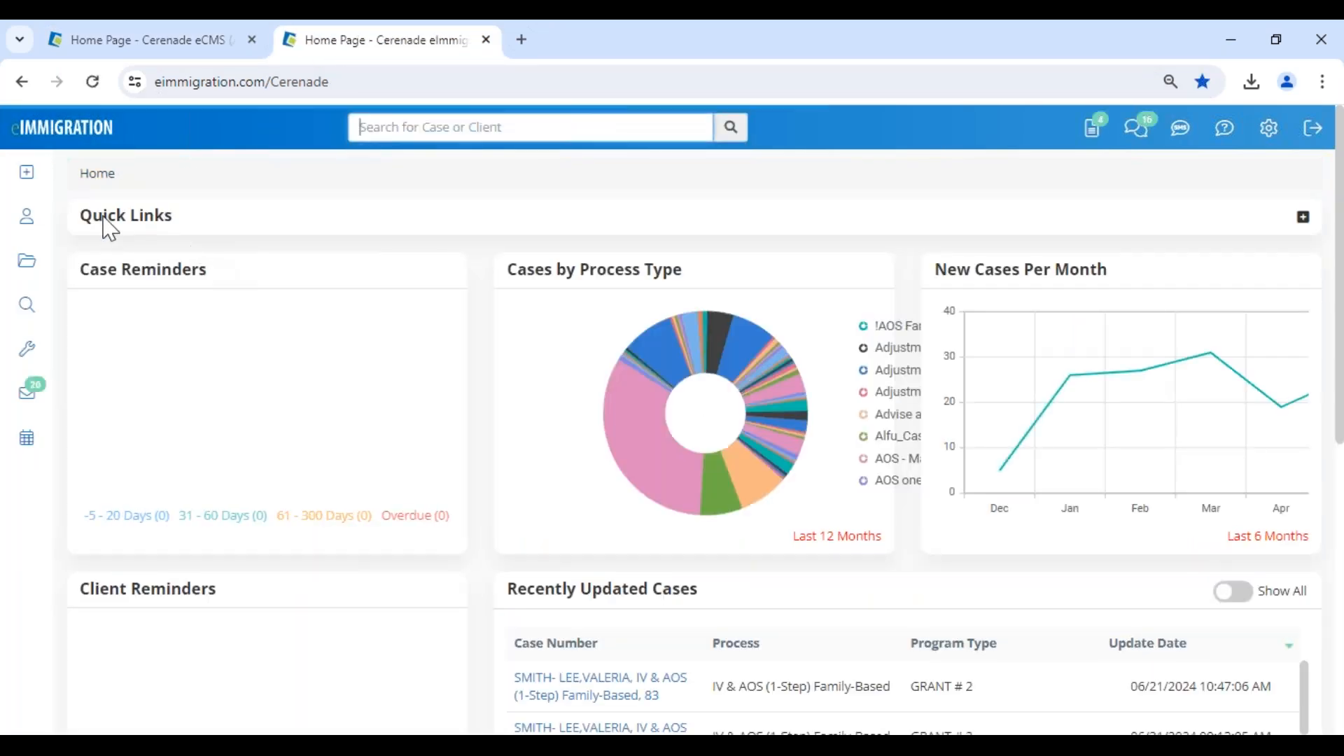
pyautogui.click(29, 177)
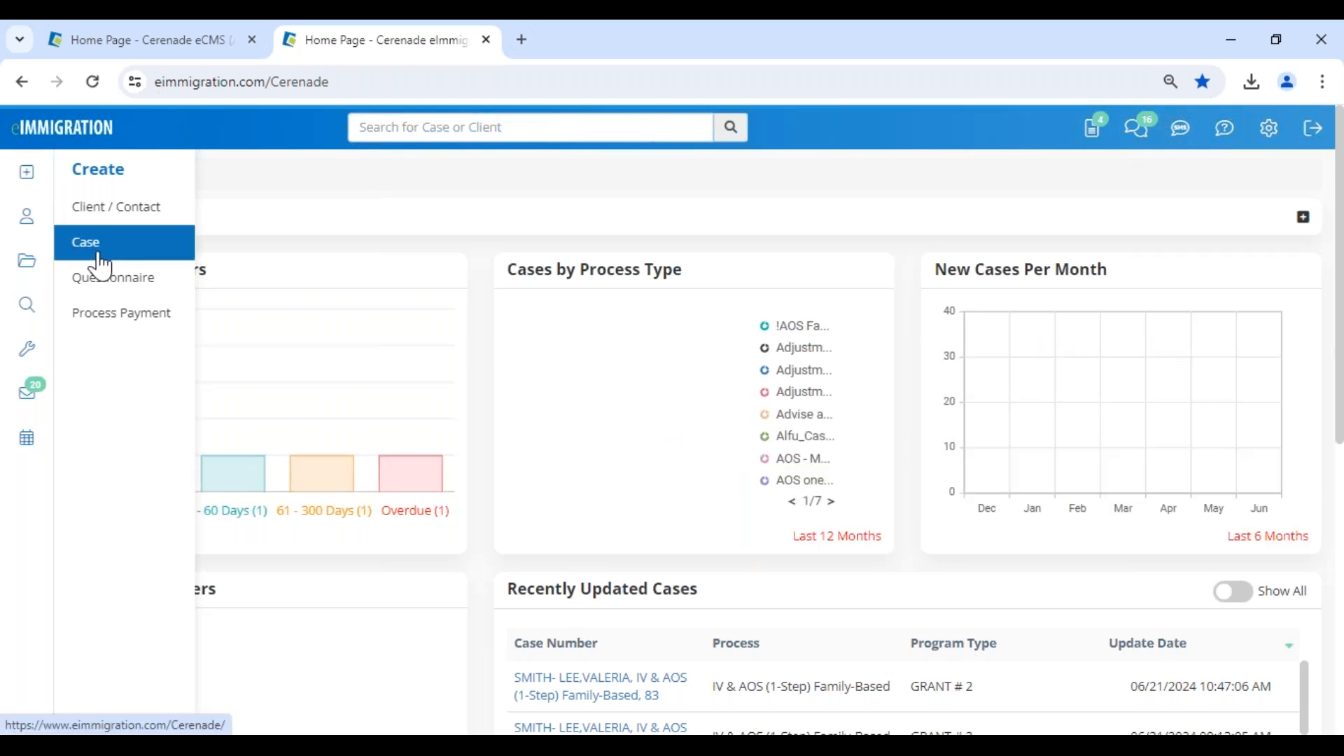
pyautogui.click(101, 263)
# Give the new case the department Law Office of Cerenade California, LLC (Inglewood) and the process Green Card, keeping the default case worker.
pyautogui.click(907, 306)
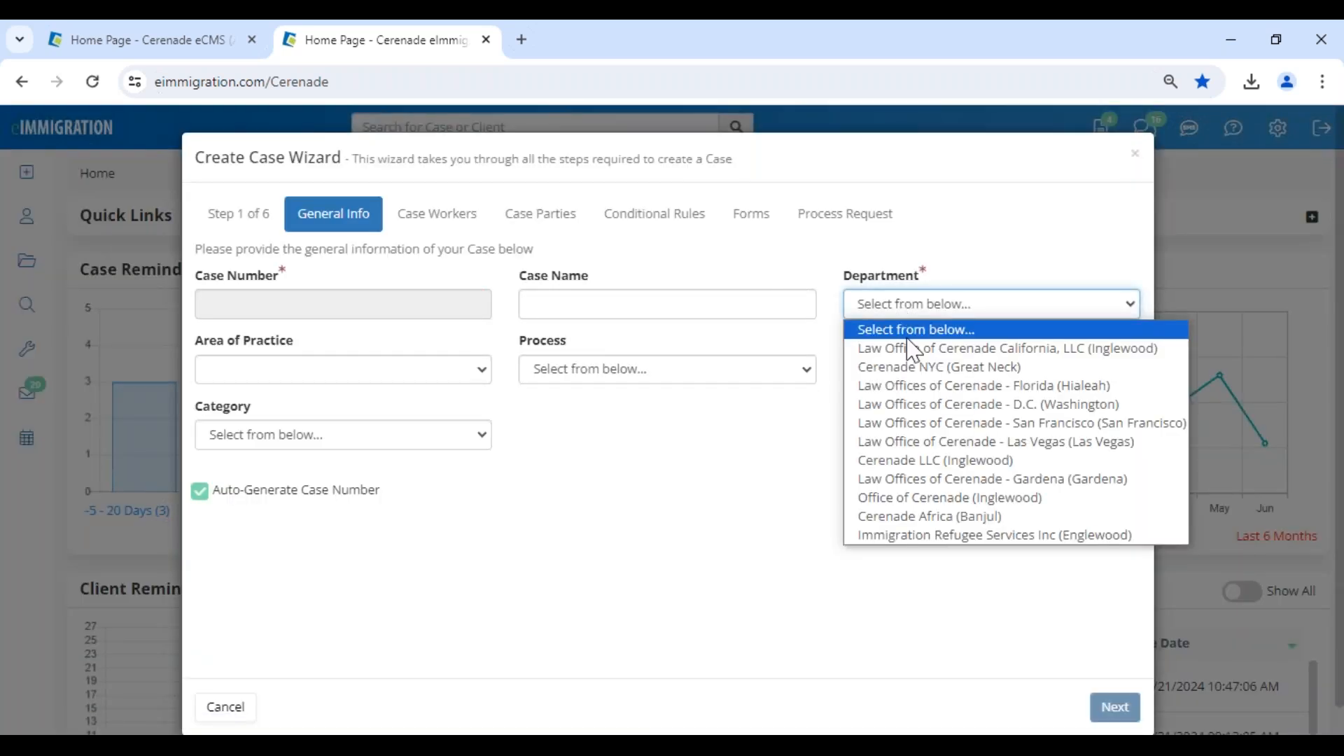
pyautogui.click(913, 348)
pyautogui.click(557, 373)
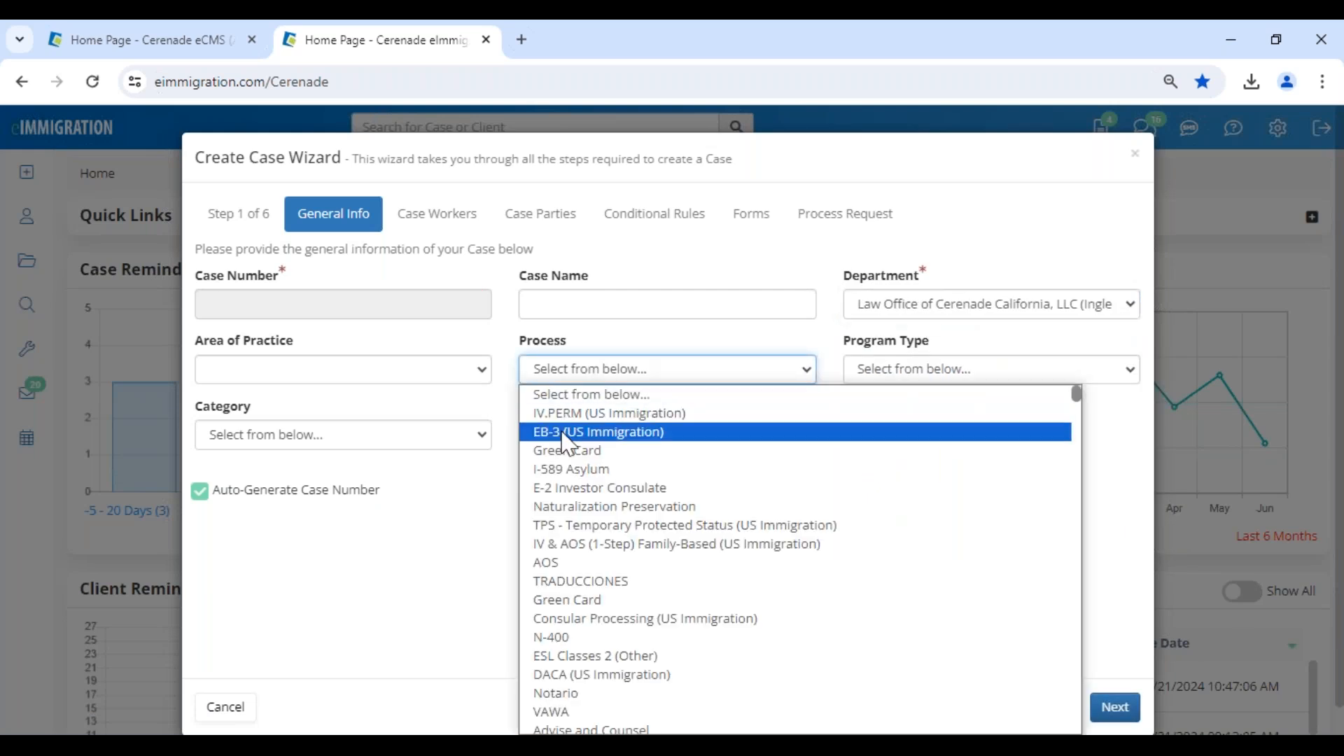
pyautogui.click(567, 451)
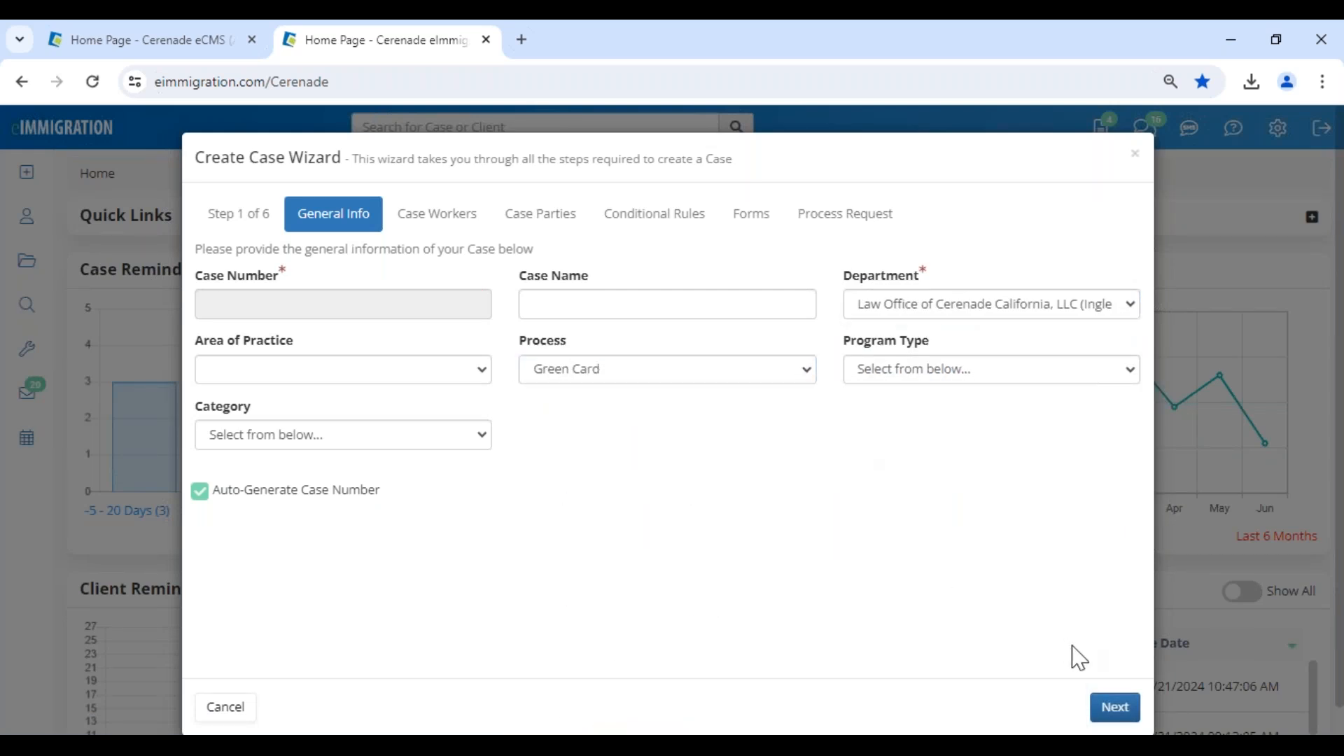
pyautogui.click(1109, 709)
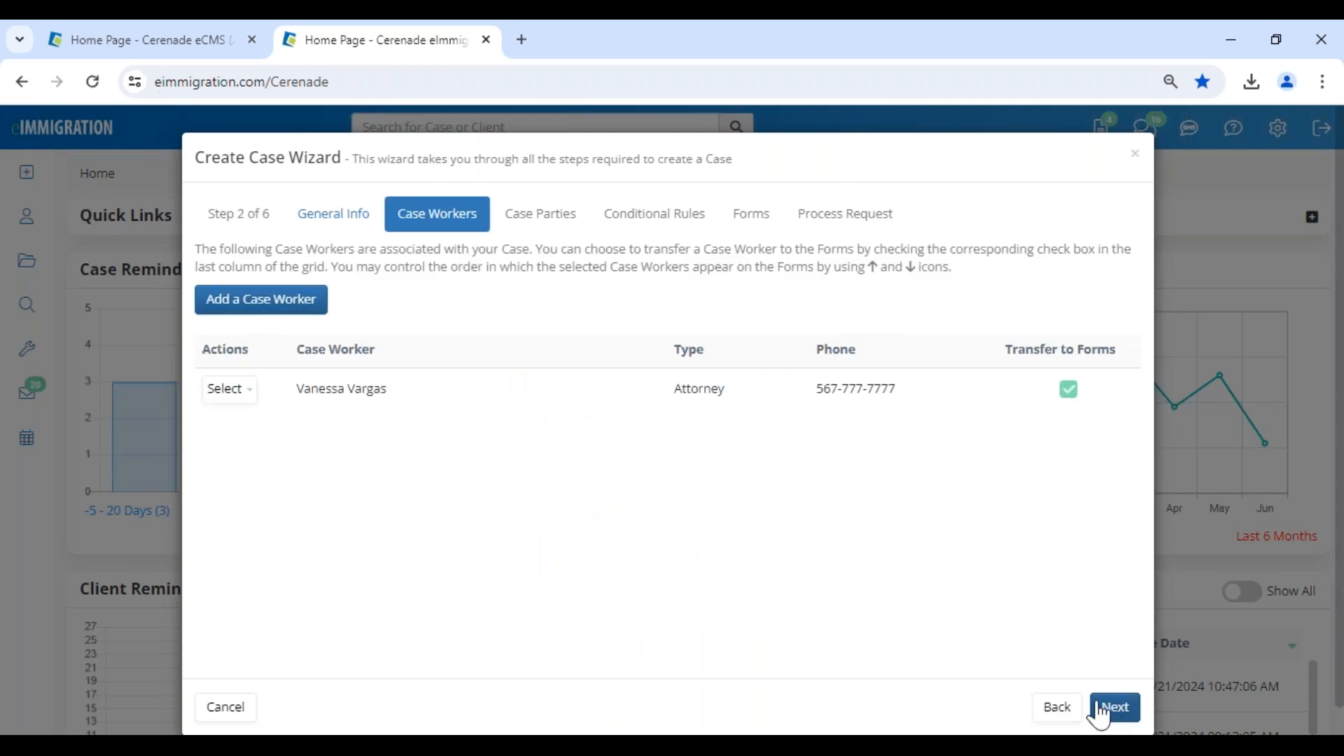
pyautogui.click(1118, 709)
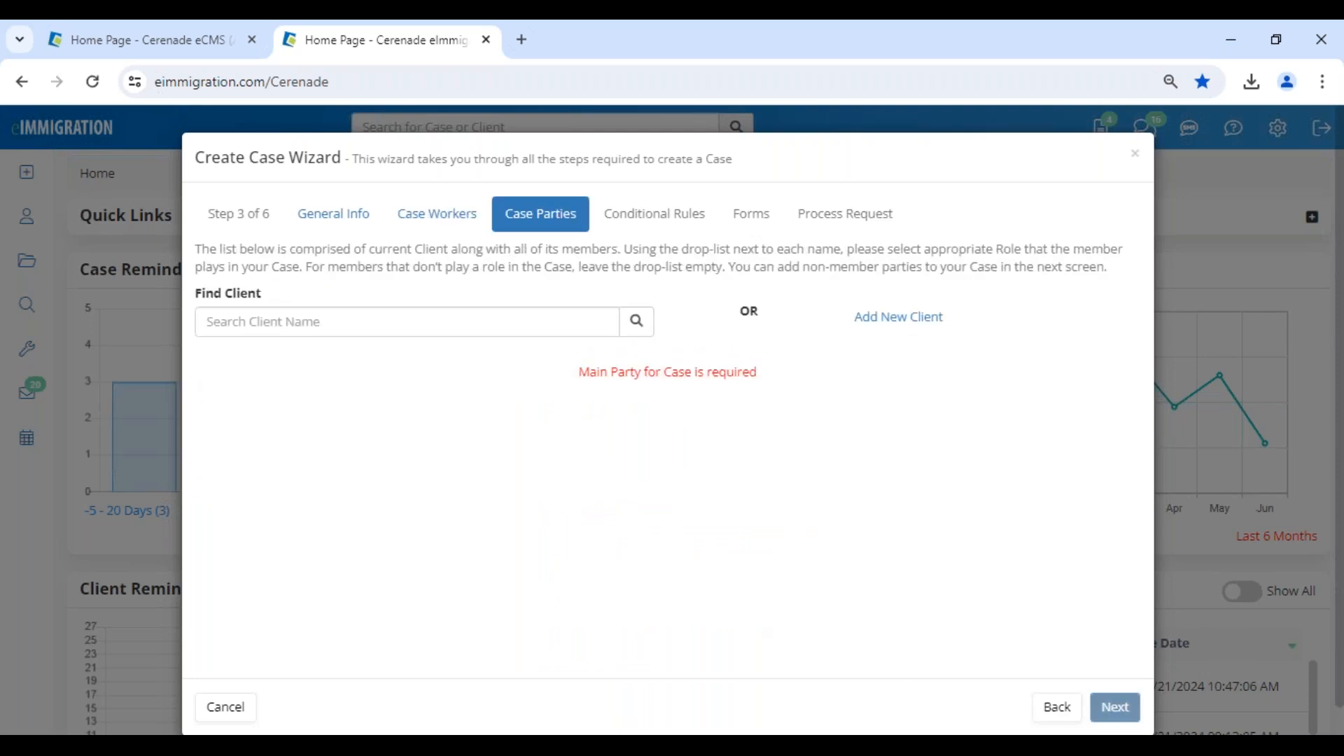
# Find an existing client for the new case, assign the Petitioner role, and make the client the main party.
pyautogui.click(348, 323)
pyautogui.write('valeria')
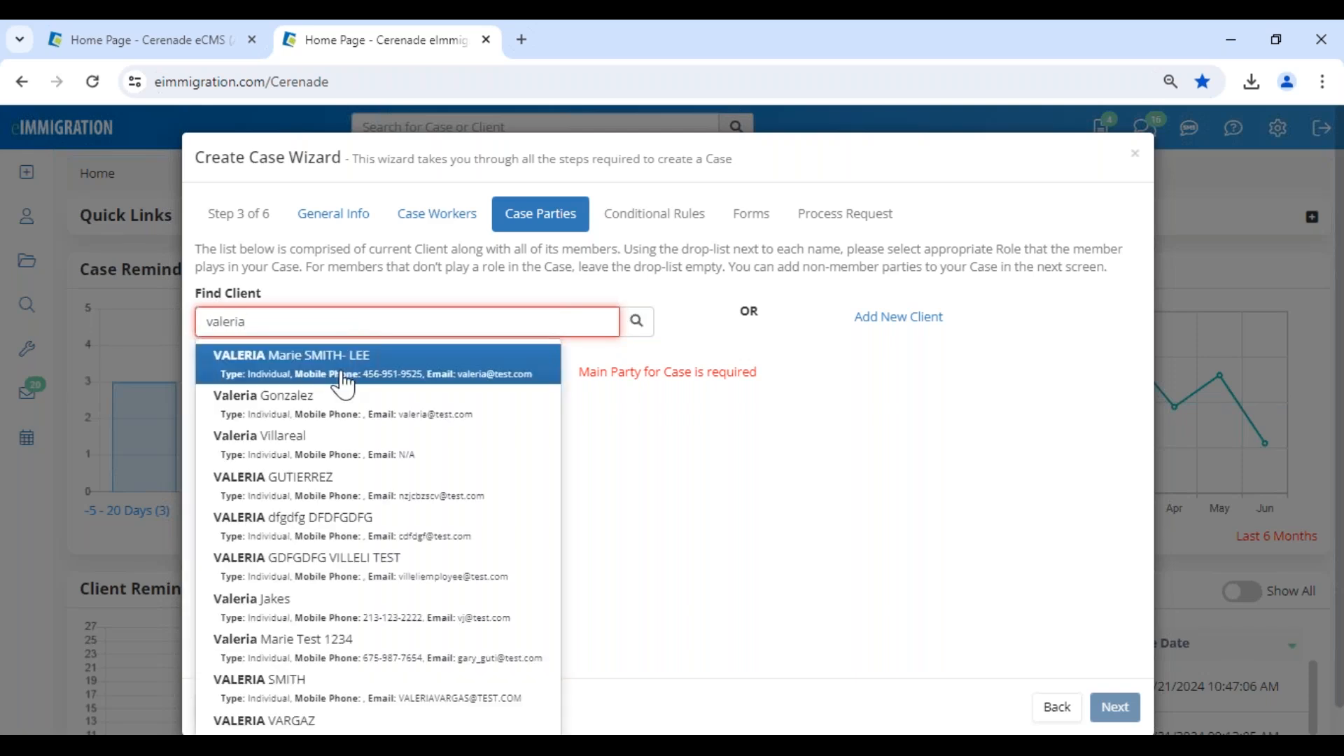
pyautogui.click(353, 360)
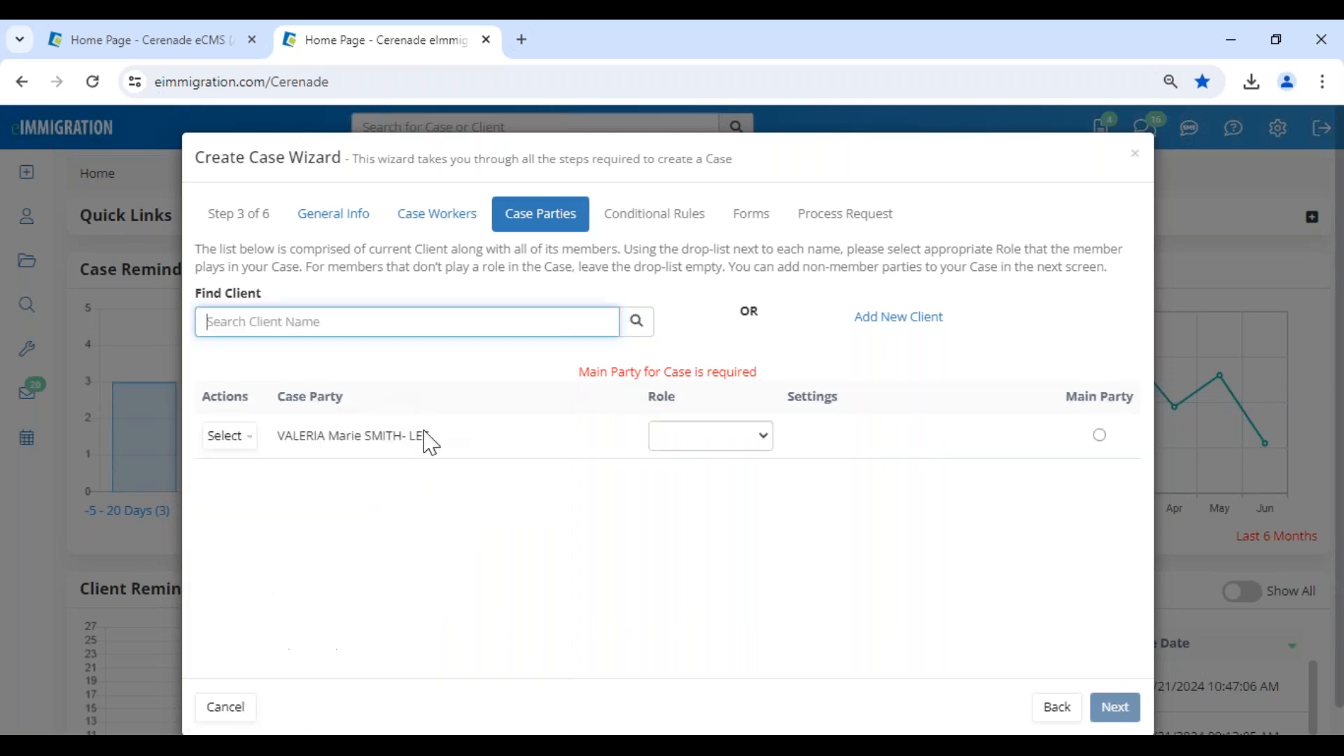
pyautogui.click(726, 437)
pyautogui.click(707, 516)
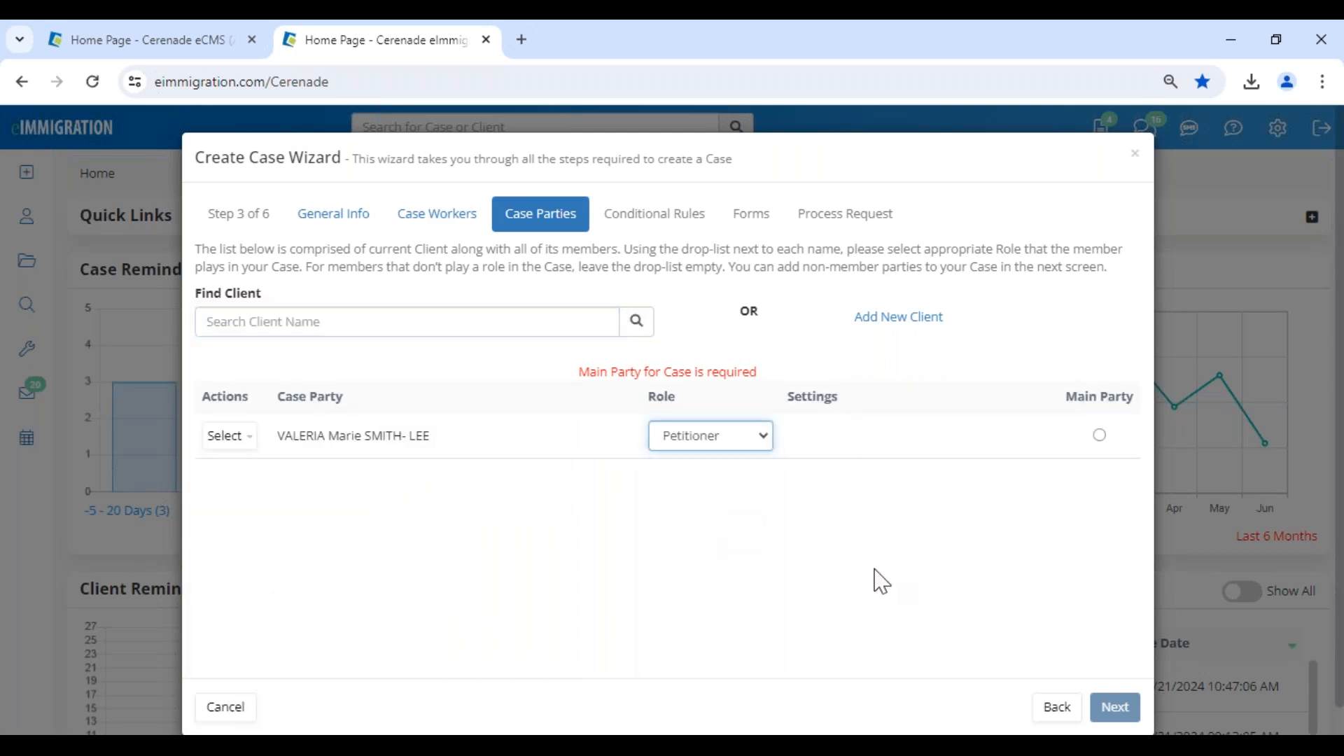
pyautogui.click(1100, 434)
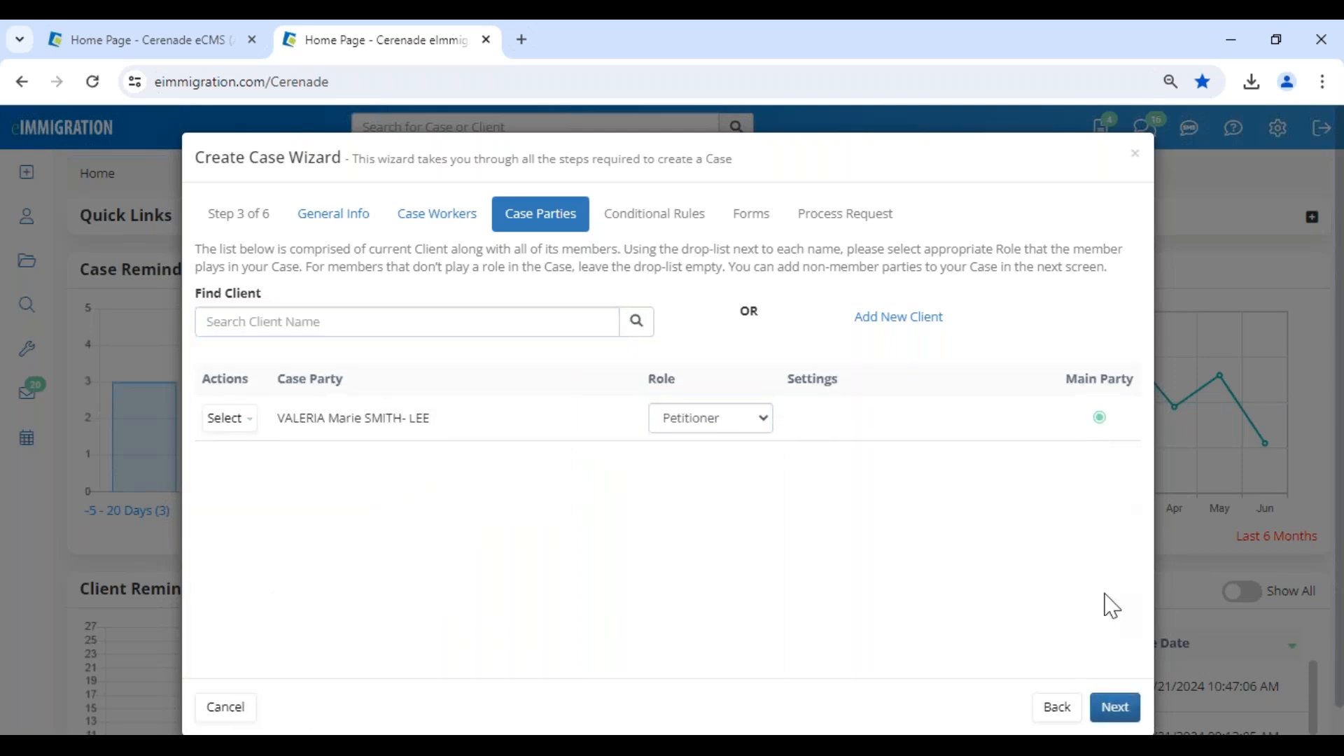
pyautogui.click(1115, 707)
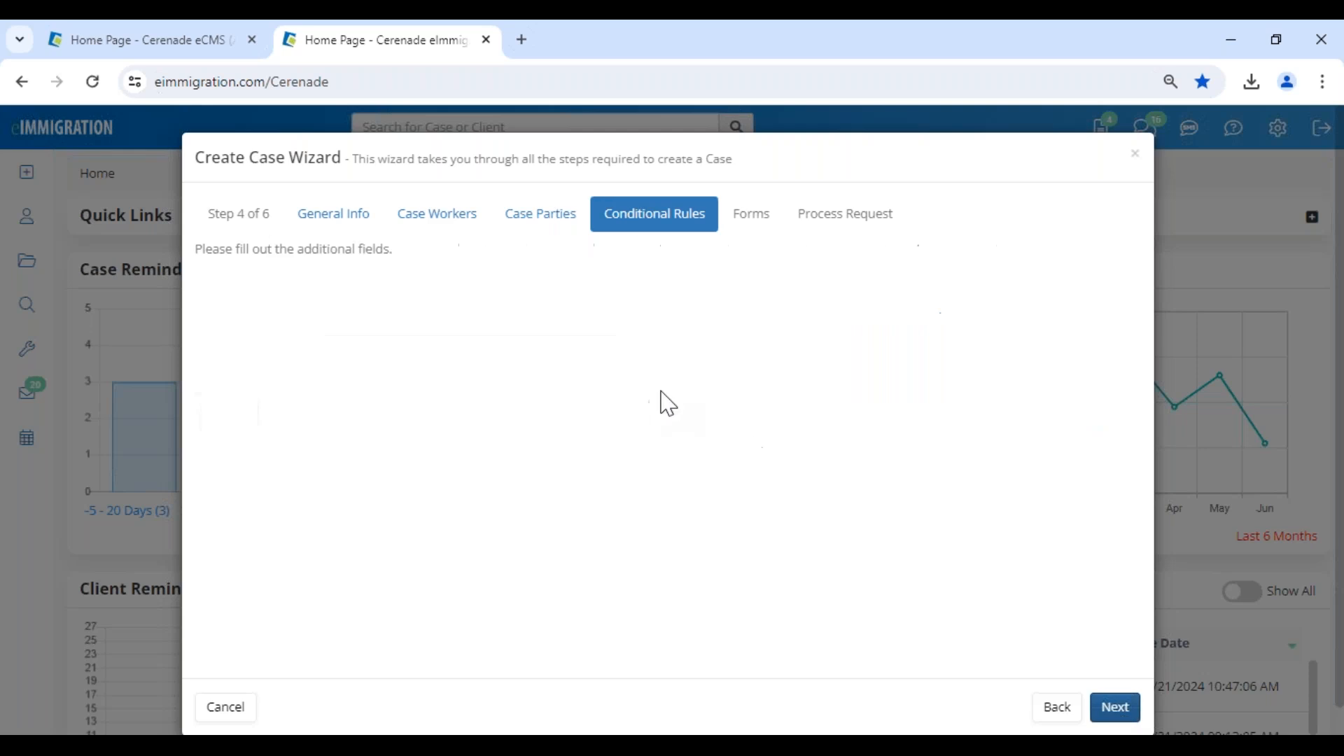
# Try to take the new case past its conditional rules, go back to its general info, and cancel the case creation.
pyautogui.click(1117, 714)
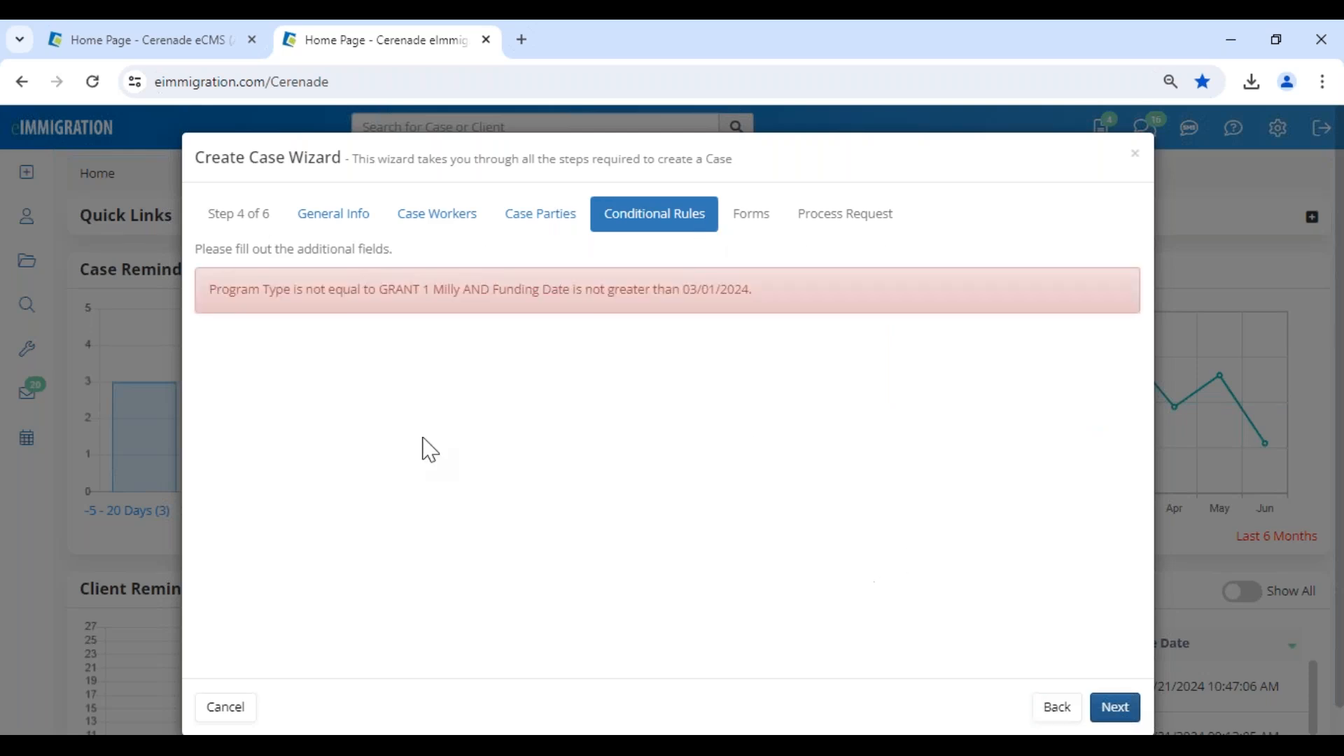
pyautogui.moveTo(216, 284); pyautogui.dragTo(782, 310)
pyautogui.click(310, 222)
pyautogui.click(363, 440)
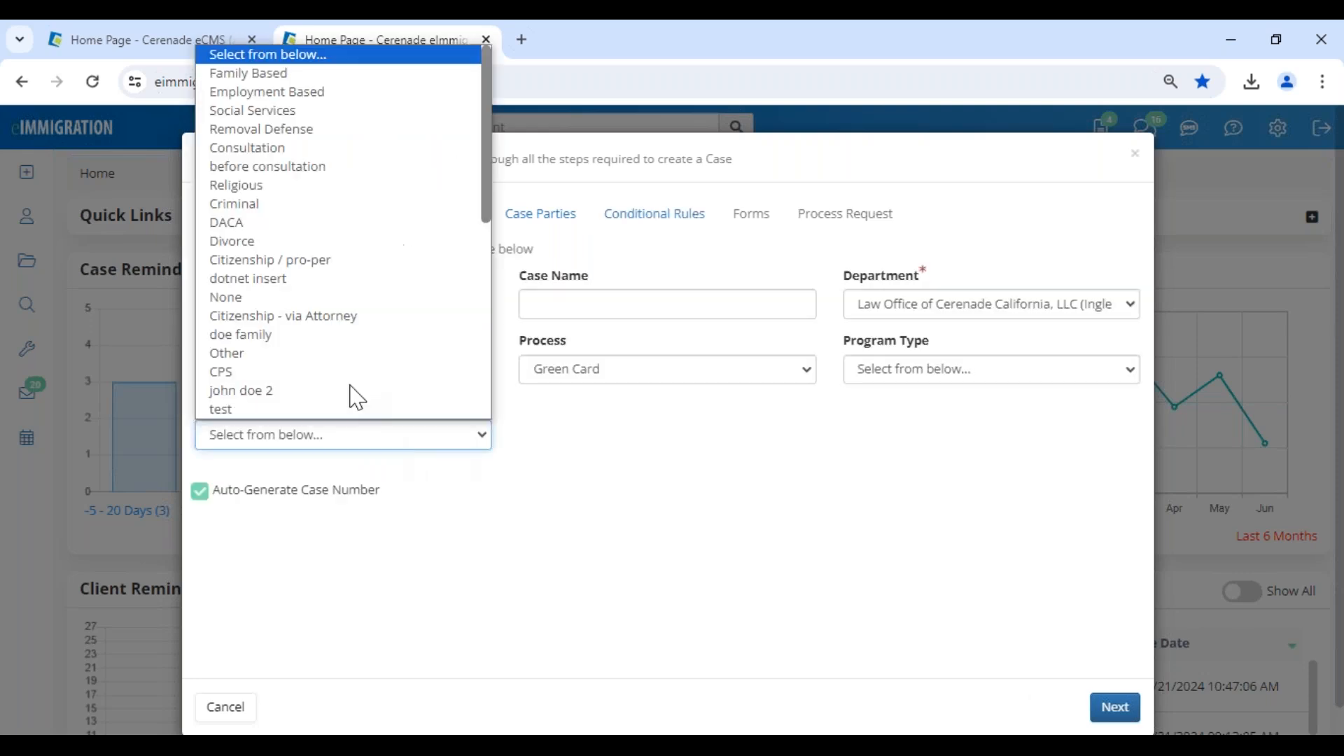
pyautogui.click(758, 448)
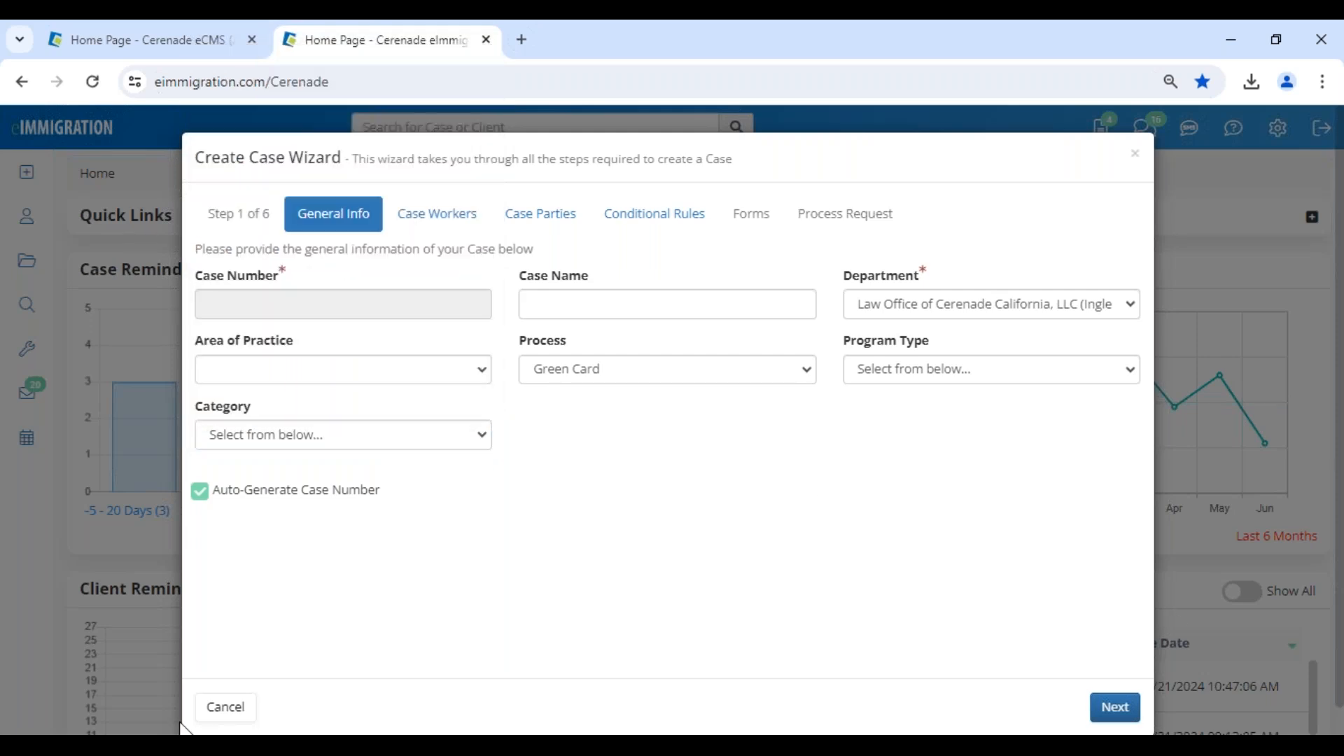
pyautogui.click(219, 710)
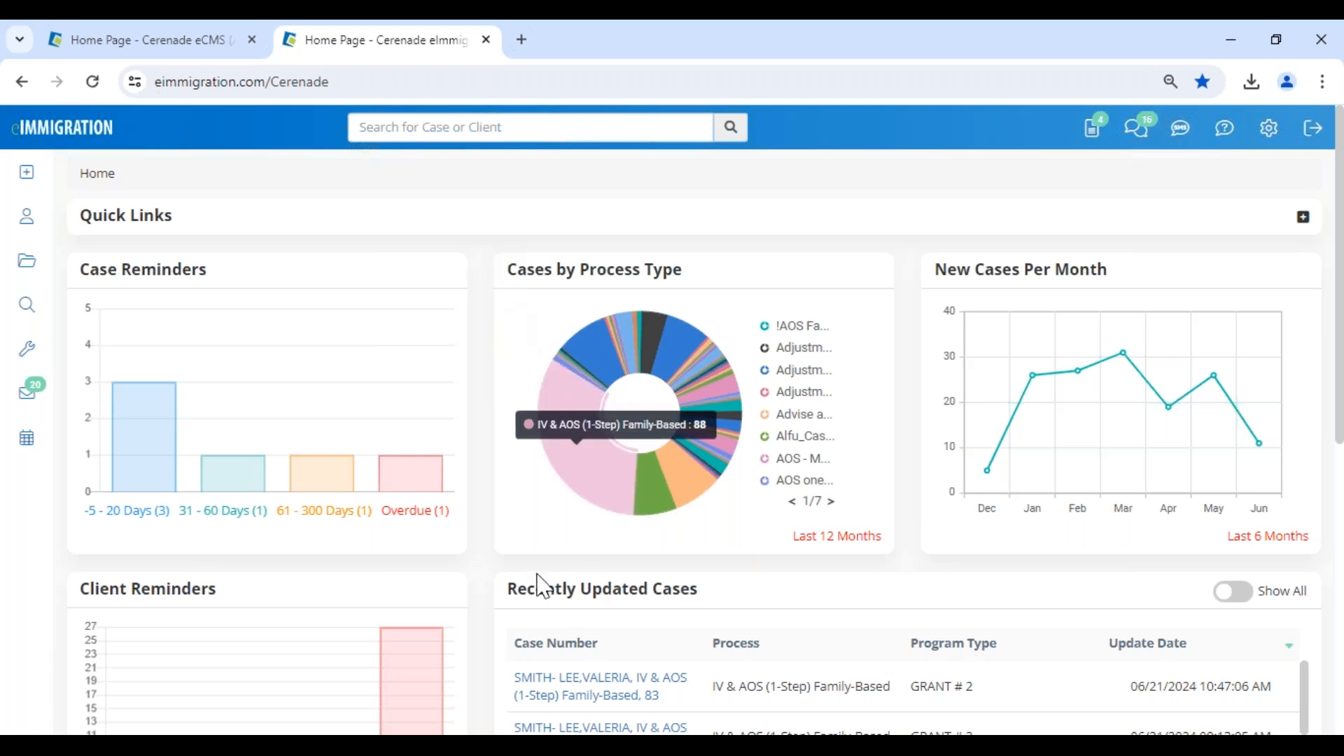
# Switch to the PowerPoint slide show, advance one slide in the features overview, and return to Chrome.
pyautogui.click(651, 746)
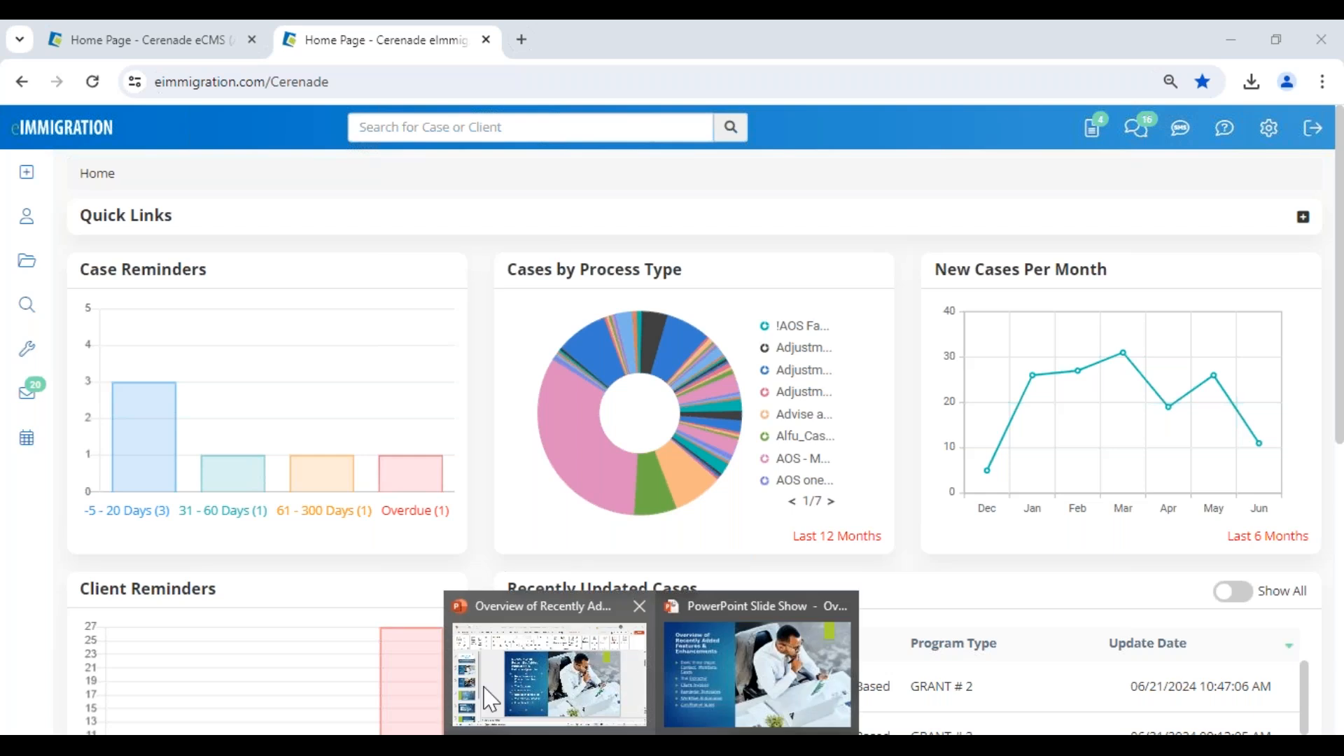
pyautogui.click(721, 673)
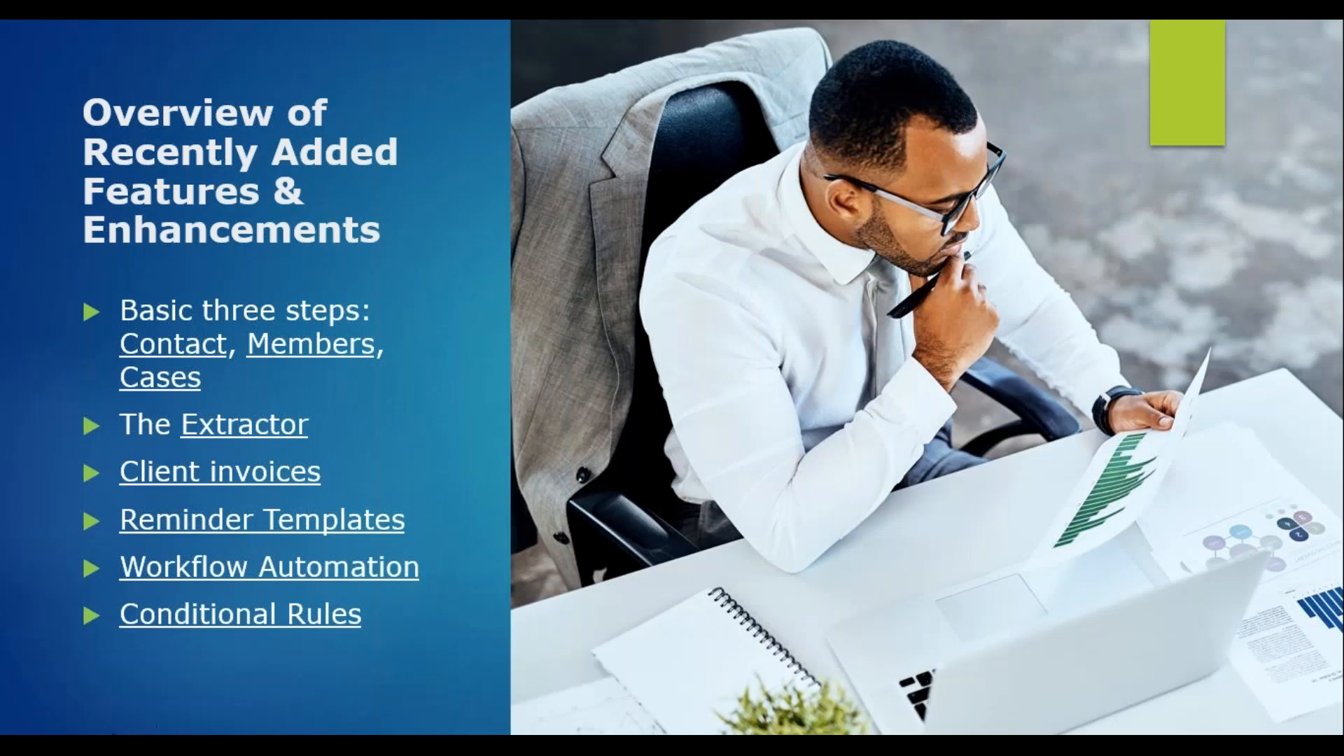
pyautogui.press('Right')
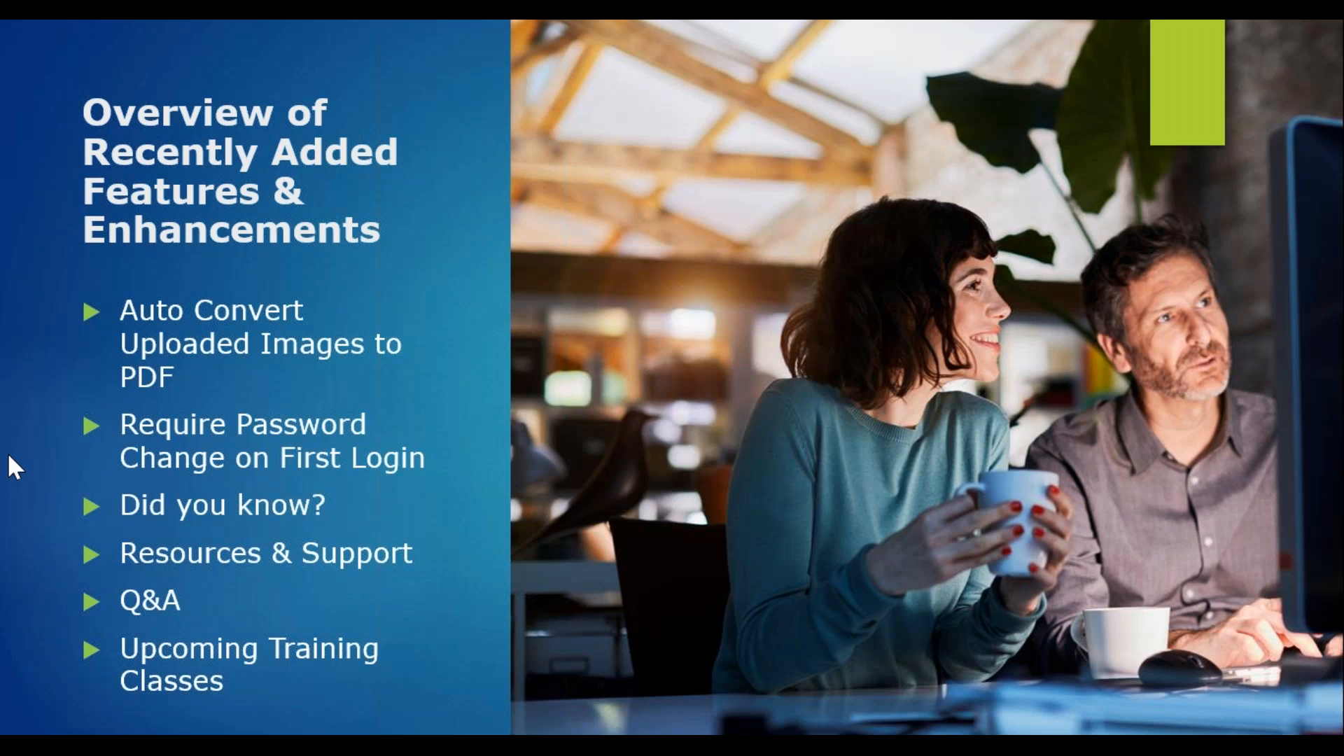
pyautogui.hotkey('alt', 'Tab')
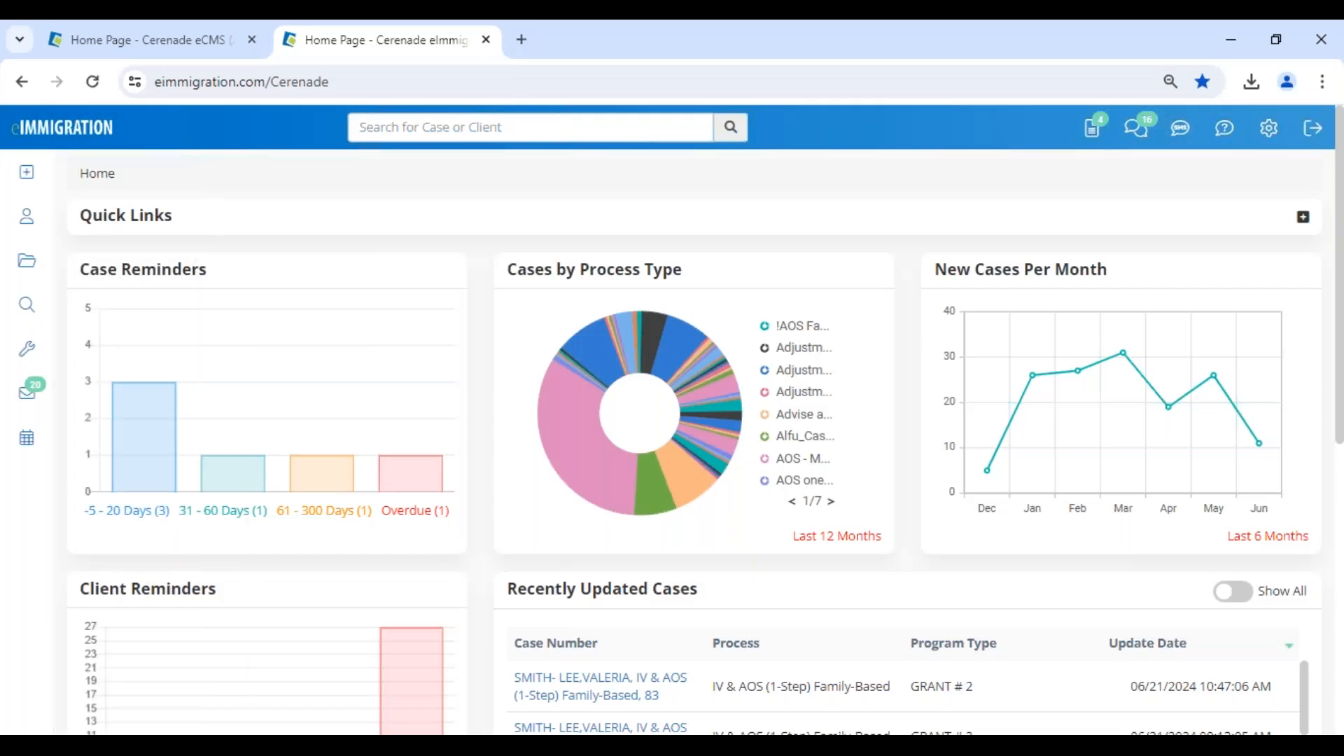
# Open the administrator's general Application Settings and examine the "Auto Convert Uploaded Images to PDF" option.
pyautogui.click(205, 51)
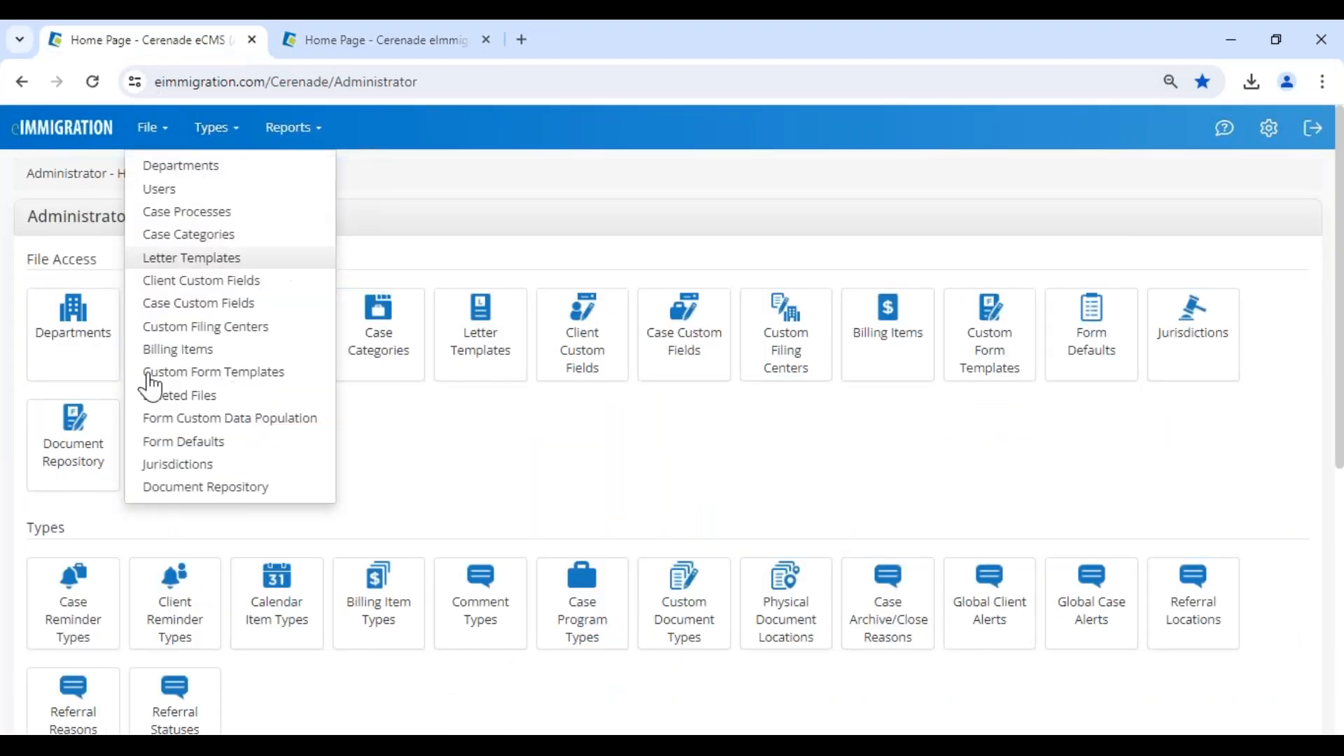
pyautogui.scroll(-4, 126, 594)
pyautogui.scroll(-3, 105, 616)
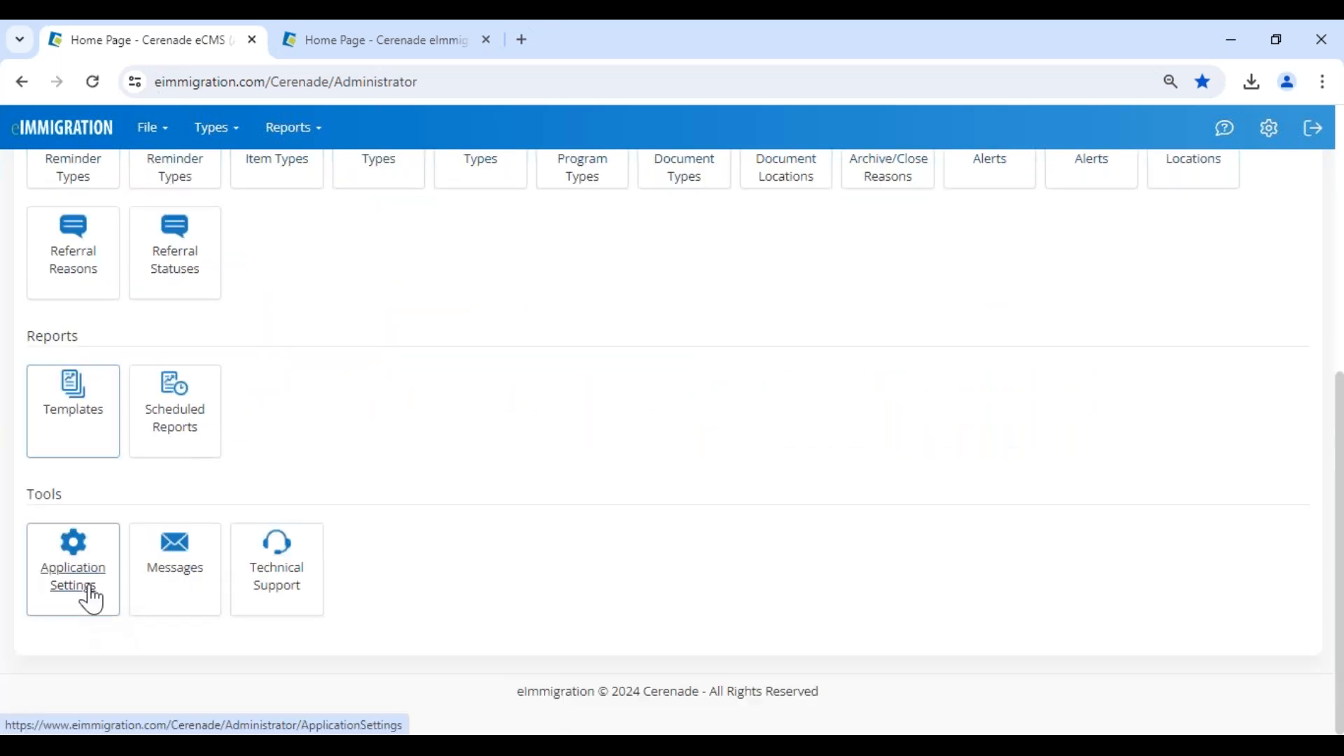
pyautogui.click(91, 596)
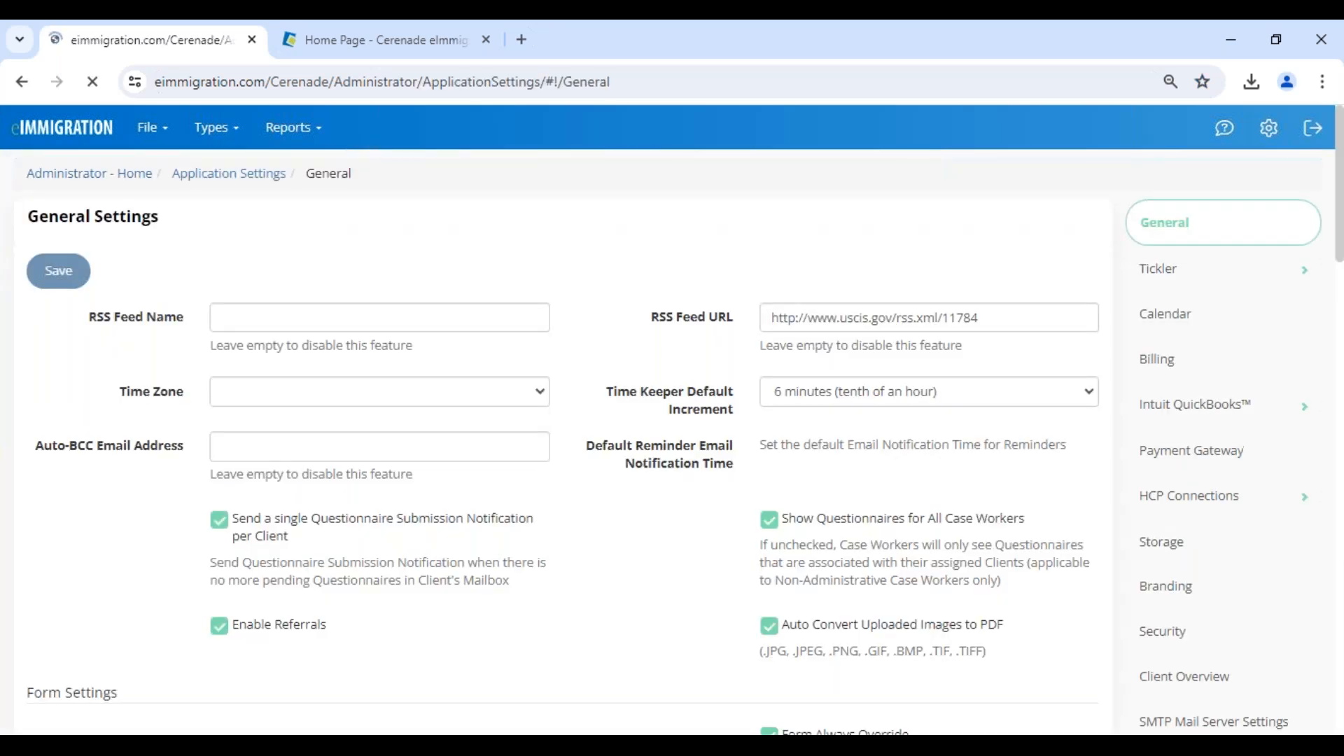
pyautogui.moveTo(1011, 625); pyautogui.dragTo(789, 647)
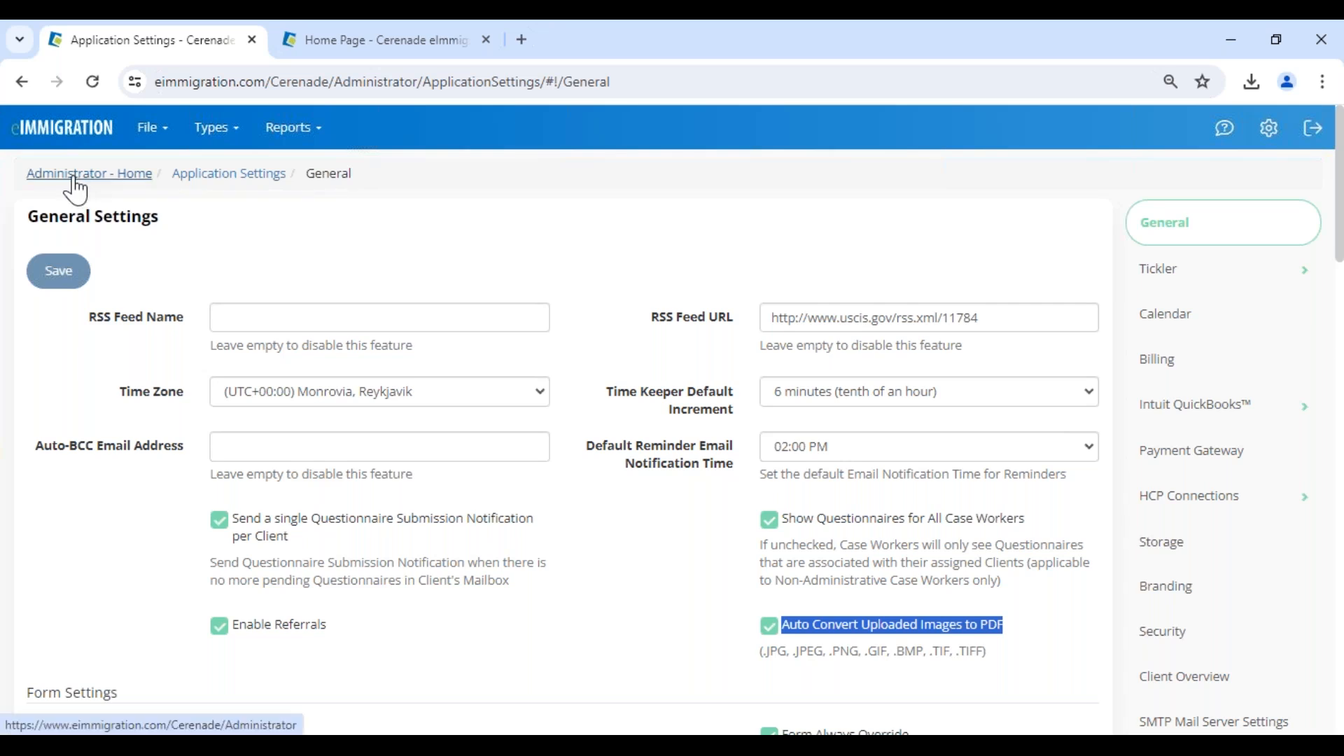
# Turn the "Auto Convert Uploaded Images to PDF" setting off and on again, and return to the administrator home page.
pyautogui.click(995, 630)
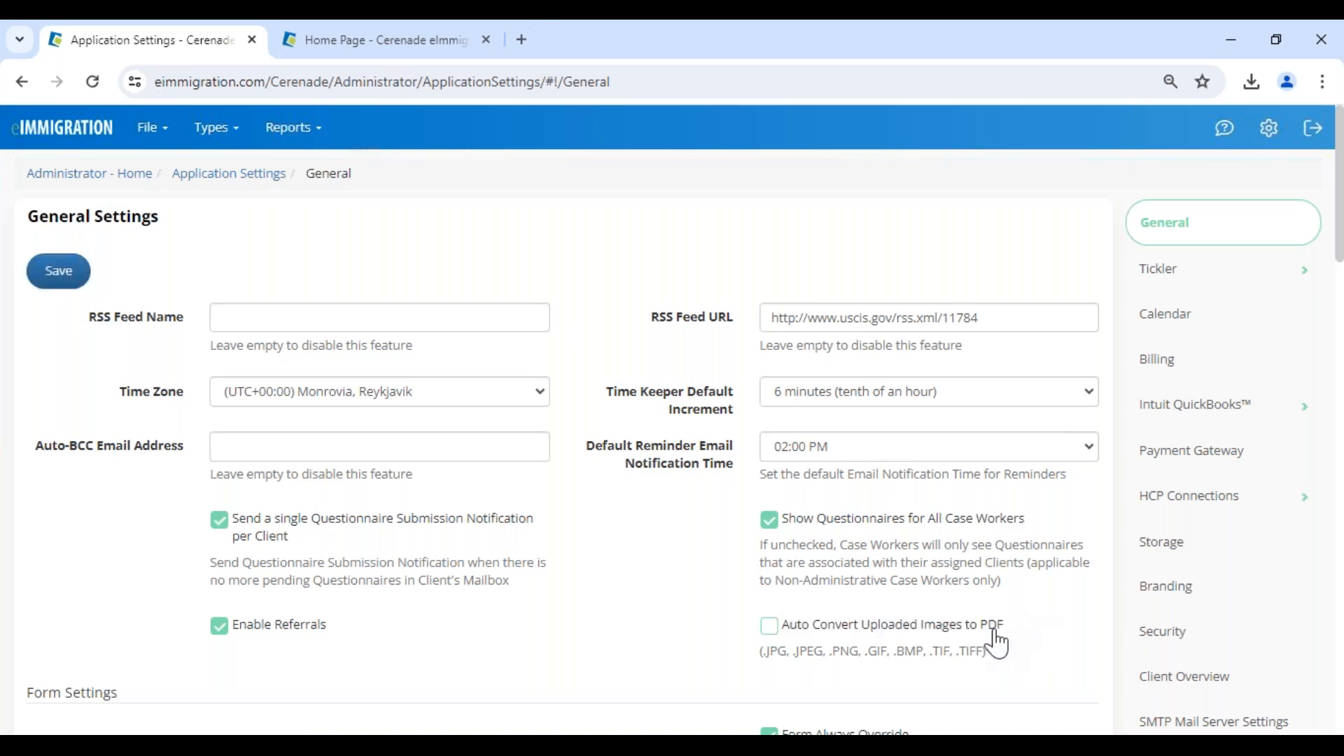
pyautogui.click(994, 631)
pyautogui.click(89, 173)
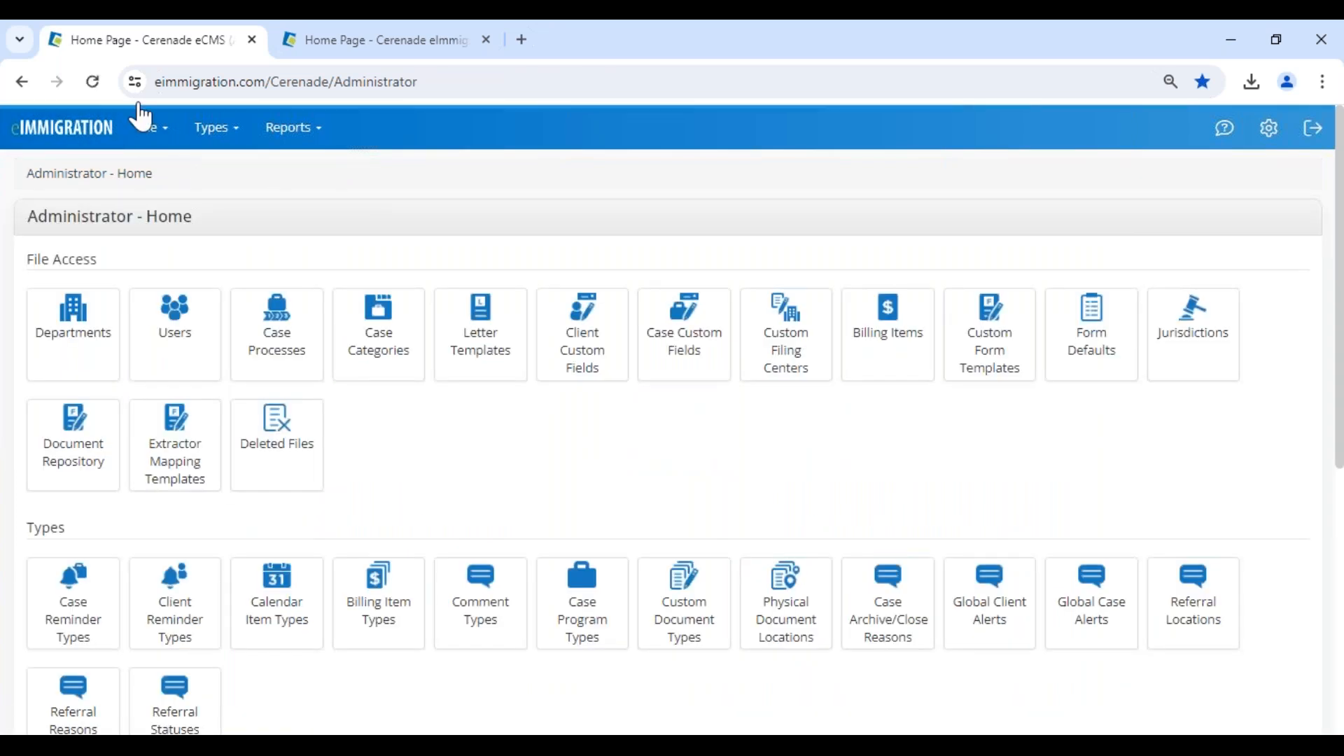
# Switch to the PowerPoint slide show from the eImmigration home page, and return to the administrator home page in Chrome.
pyautogui.click(391, 42)
pyautogui.moveTo(630, 732)
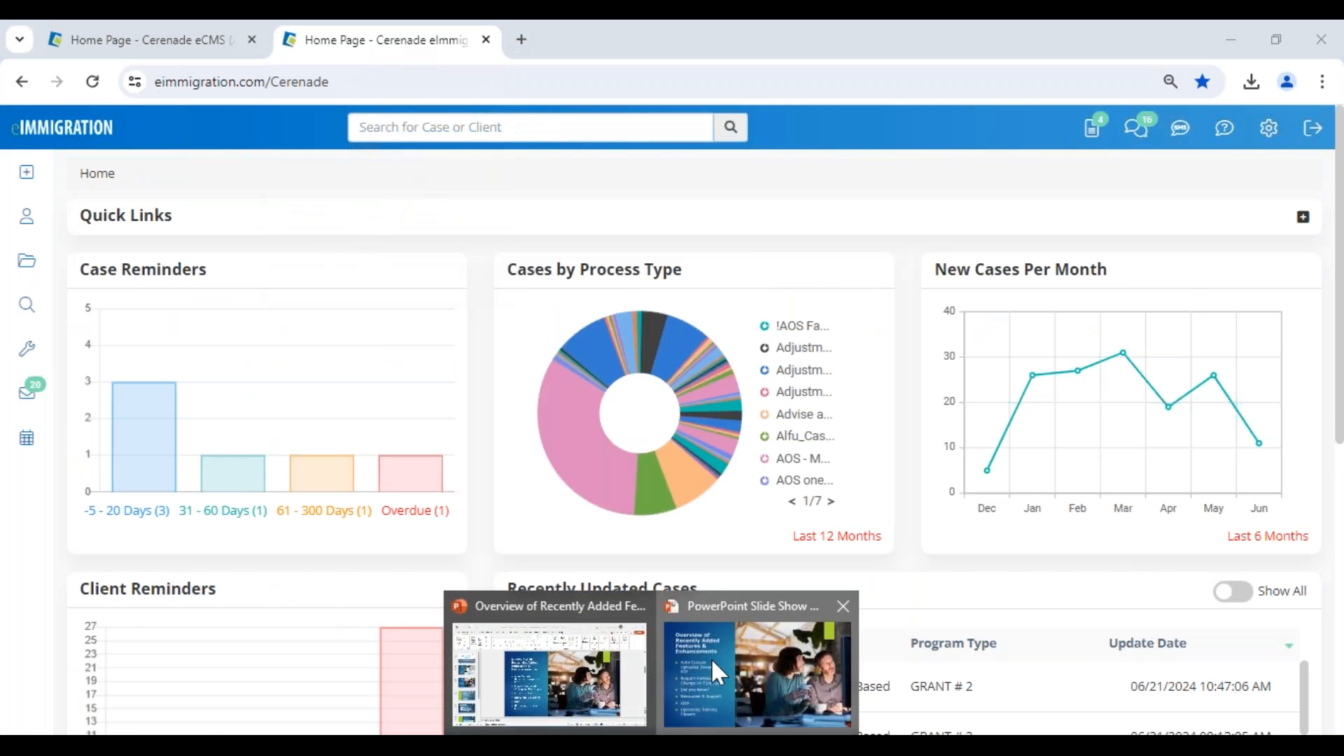
pyautogui.click(711, 658)
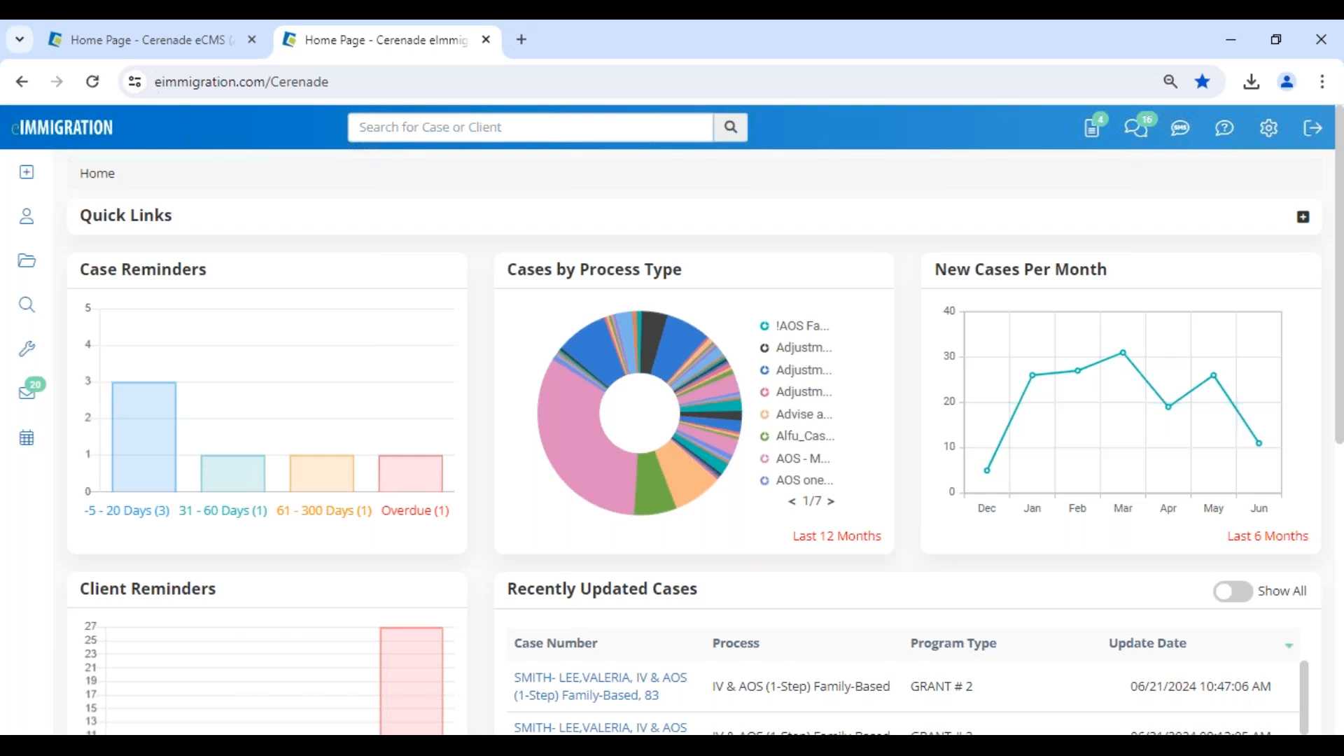
pyautogui.click(198, 49)
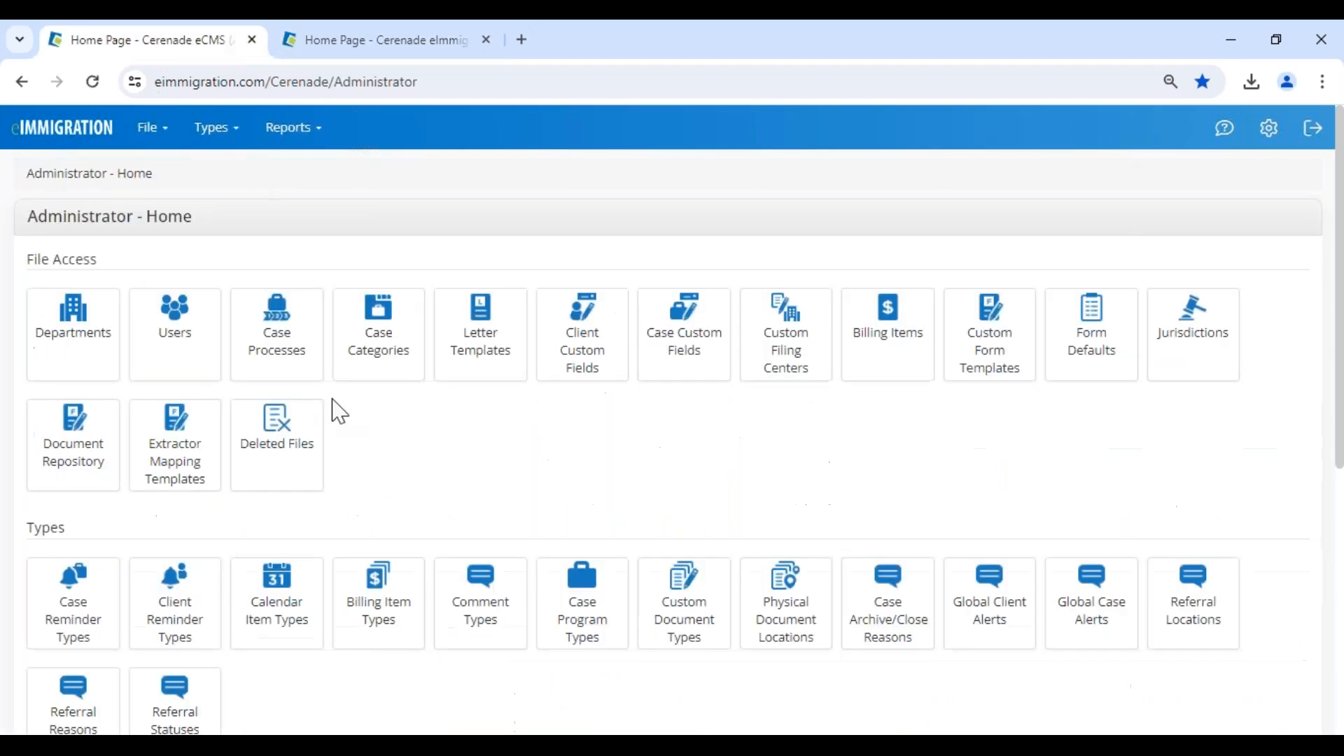
# Open the Application Settings from the tools on the administrator home page.
pyautogui.scroll(-3, 308, 522)
pyautogui.scroll(3, 84, 210)
pyautogui.moveTo(31, 218); pyautogui.dragTo(259, 240)
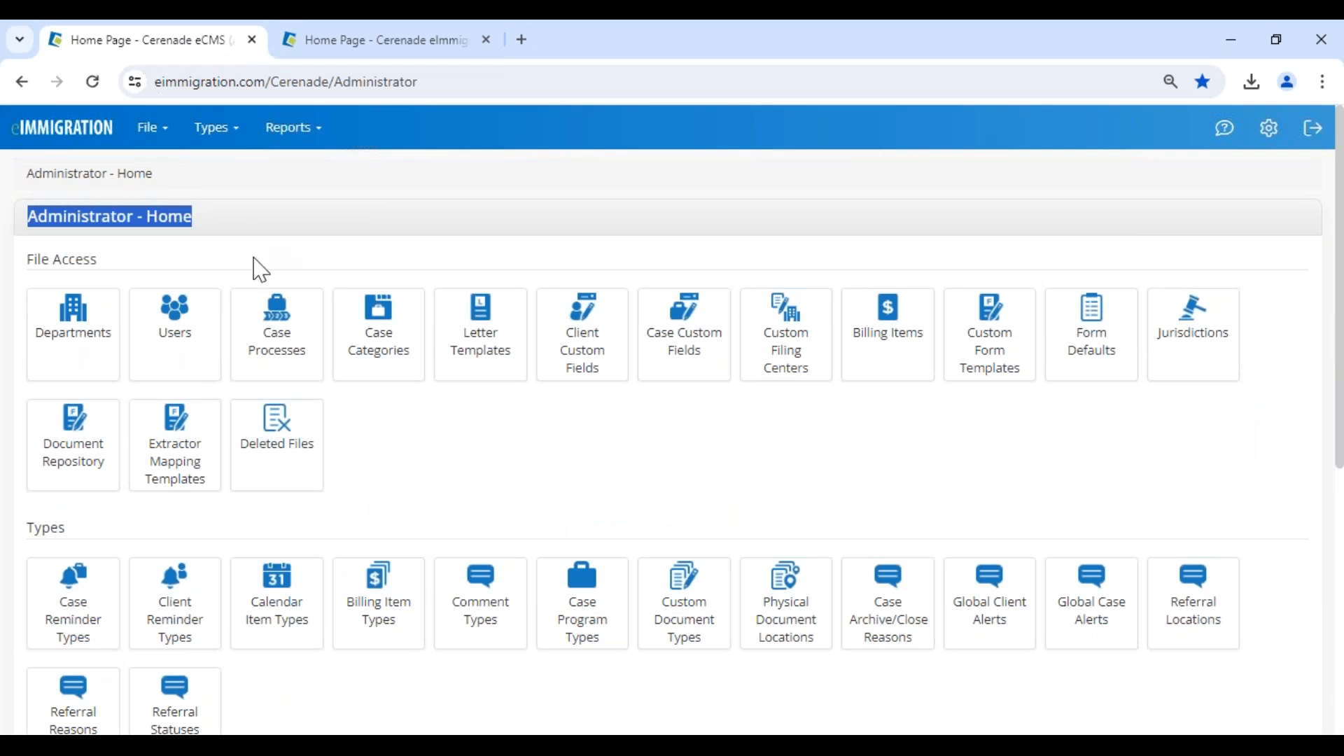
pyautogui.scroll(-6, 180, 558)
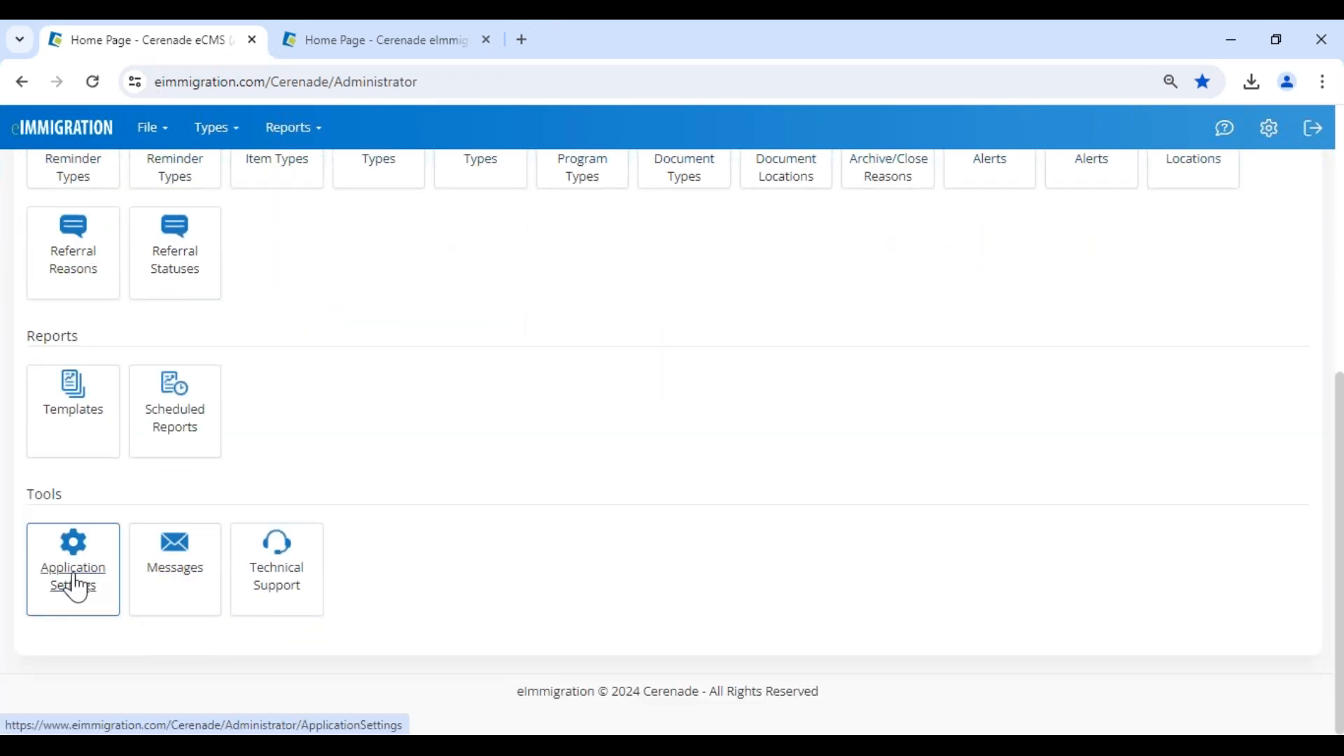
pyautogui.click(76, 586)
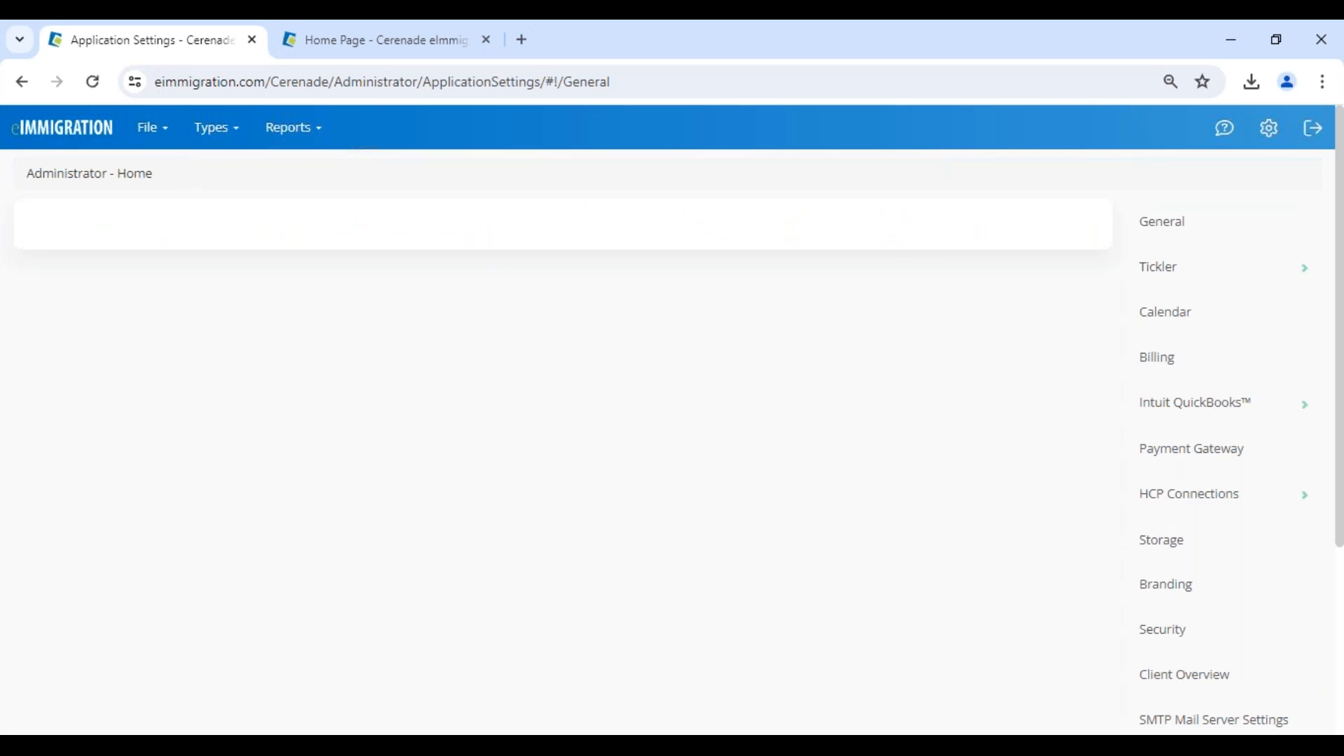
# Look through the general settings and examine the Security Settings option "Require Password Change on First Login" and its note on external authentication providers.
pyautogui.scroll(-8, 560, 434)
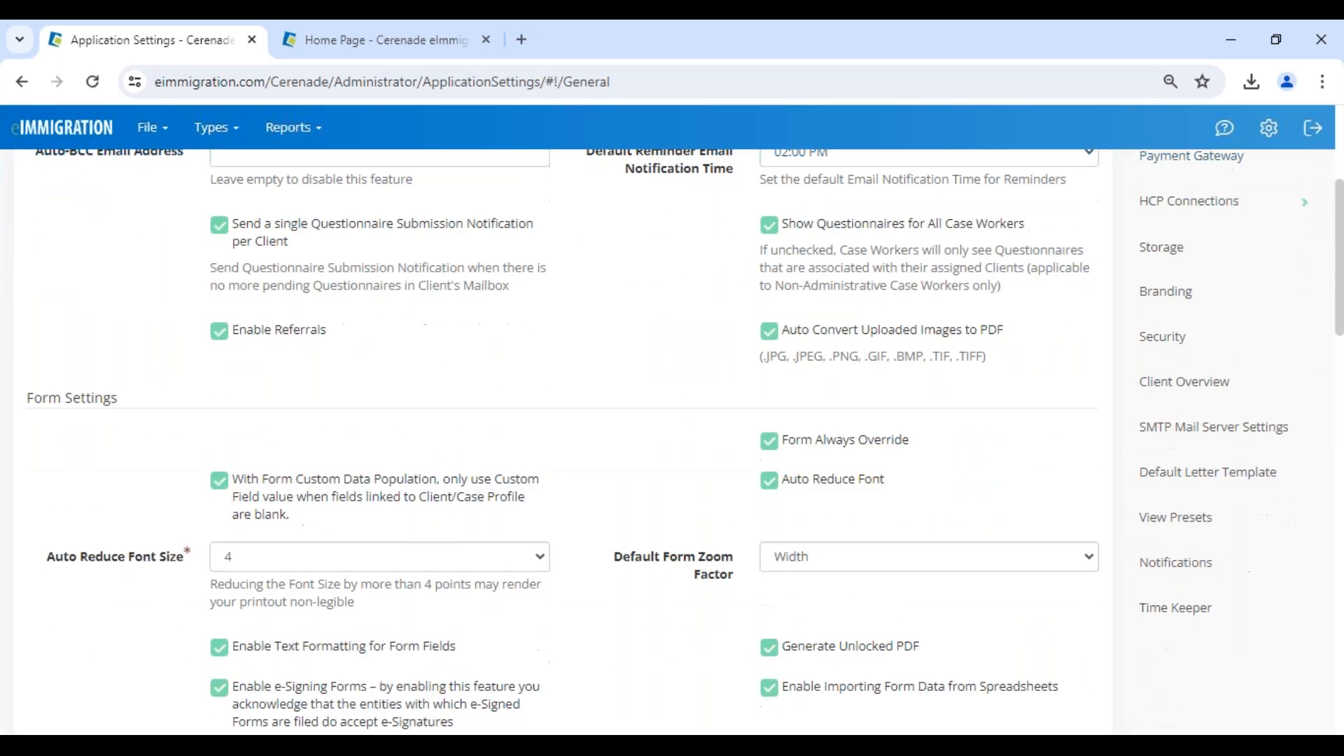
pyautogui.scroll(-3, 560, 434)
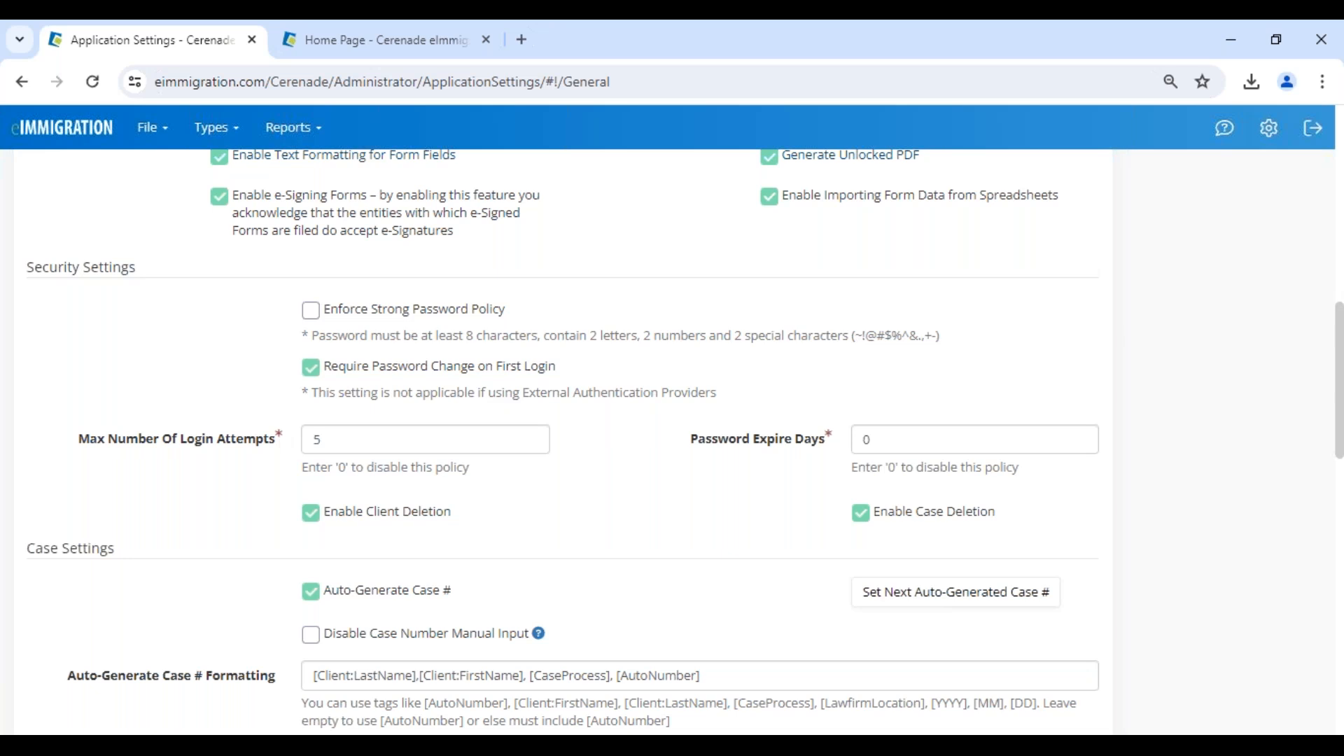
pyautogui.scroll(-1, 99, 548)
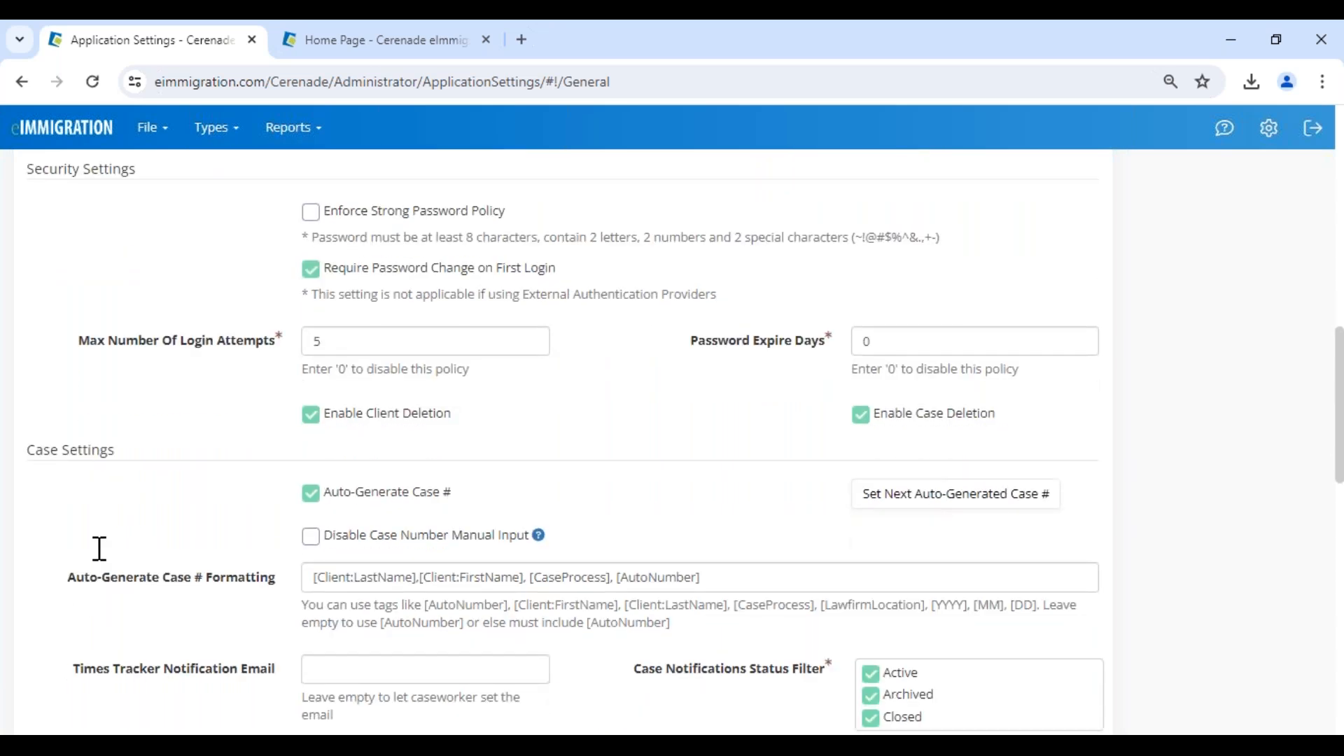
pyautogui.scroll(-3, 99, 548)
pyautogui.scroll(-8, 672, 442)
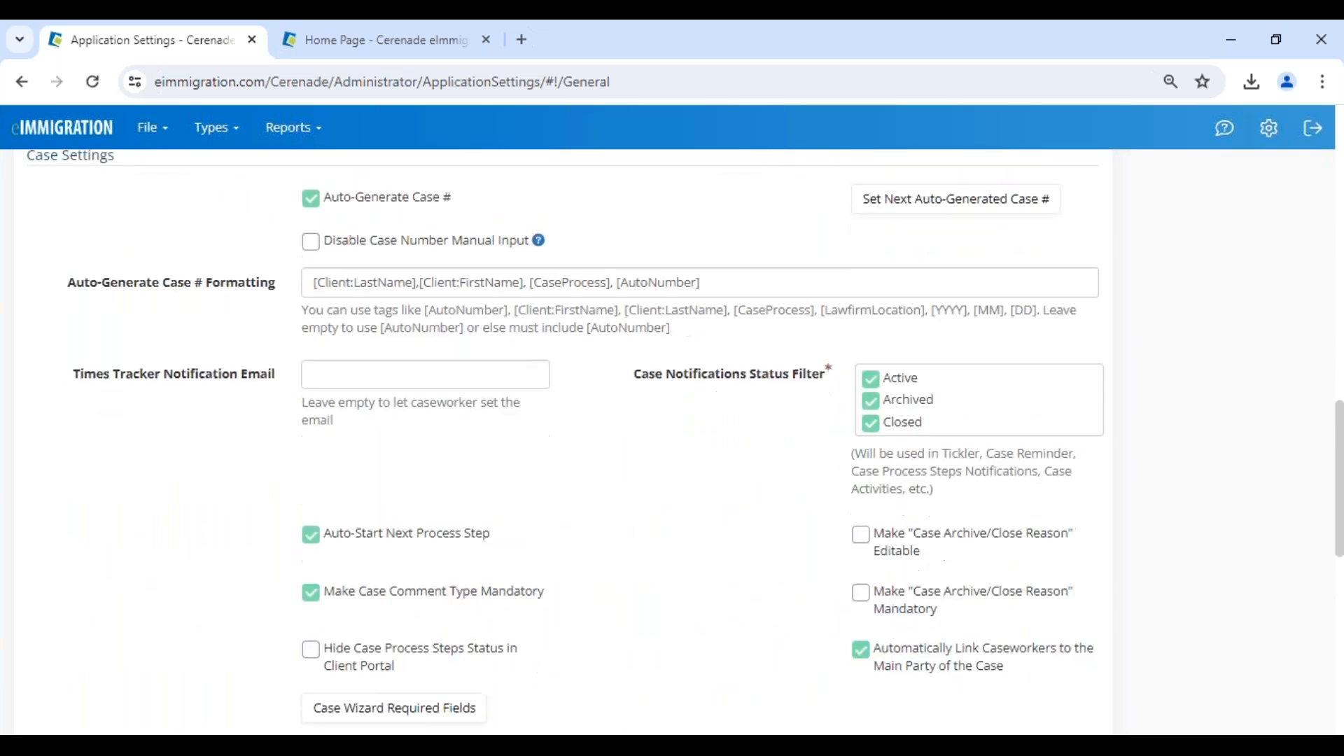
pyautogui.scroll(-4, 672, 441)
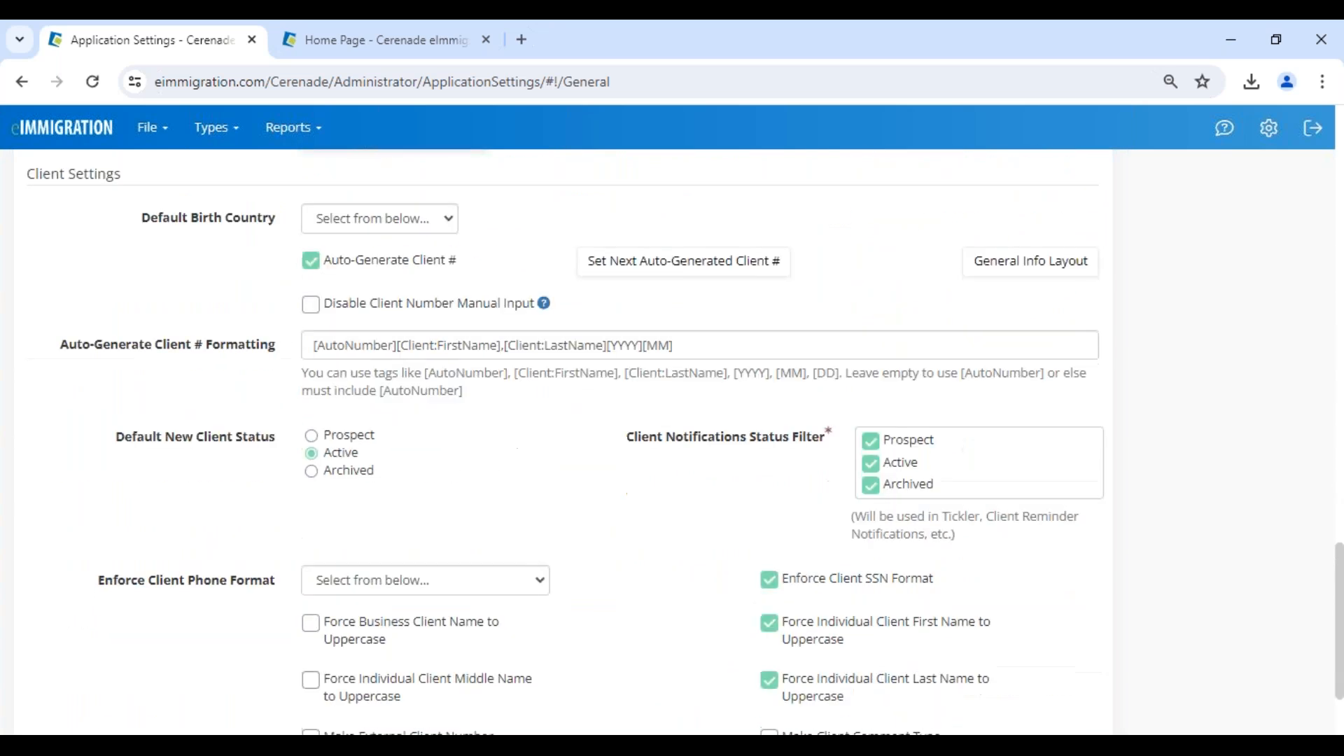
pyautogui.scroll(4, 672, 442)
pyautogui.scroll(6, 672, 442)
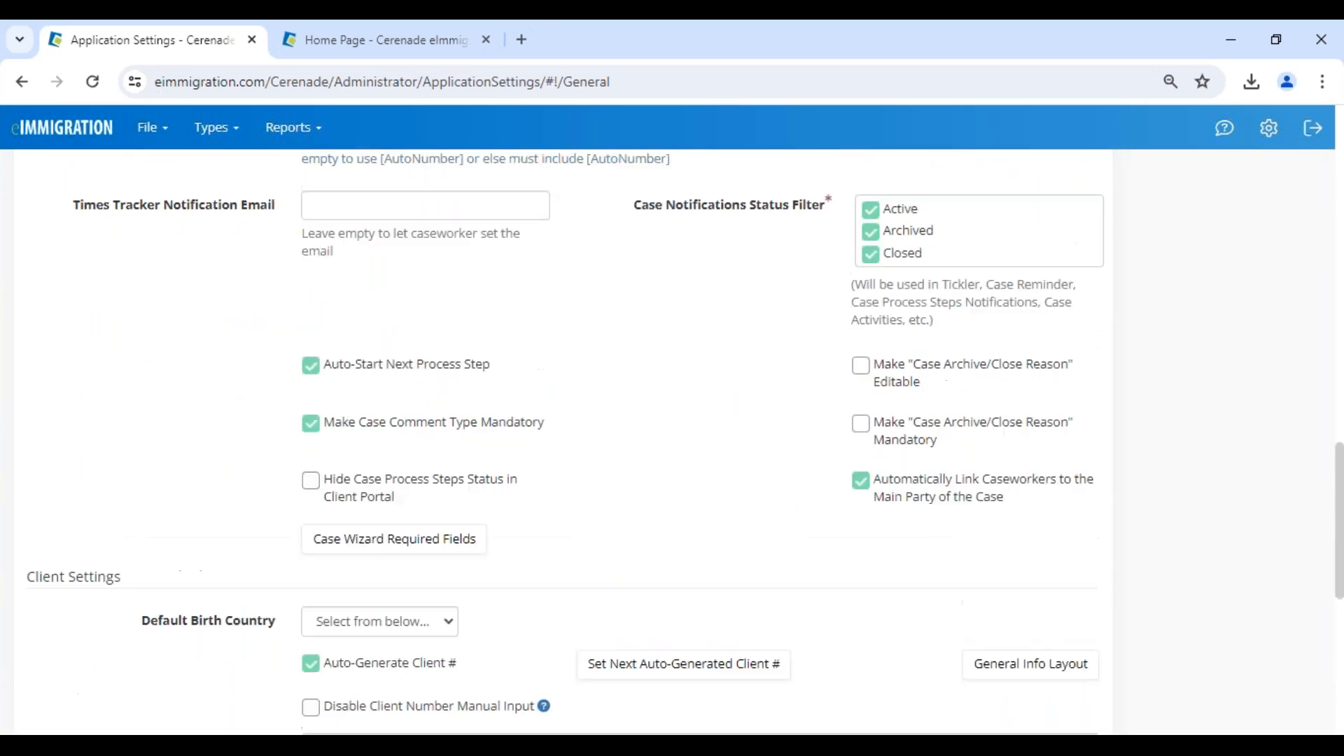
pyautogui.scroll(-2, 672, 441)
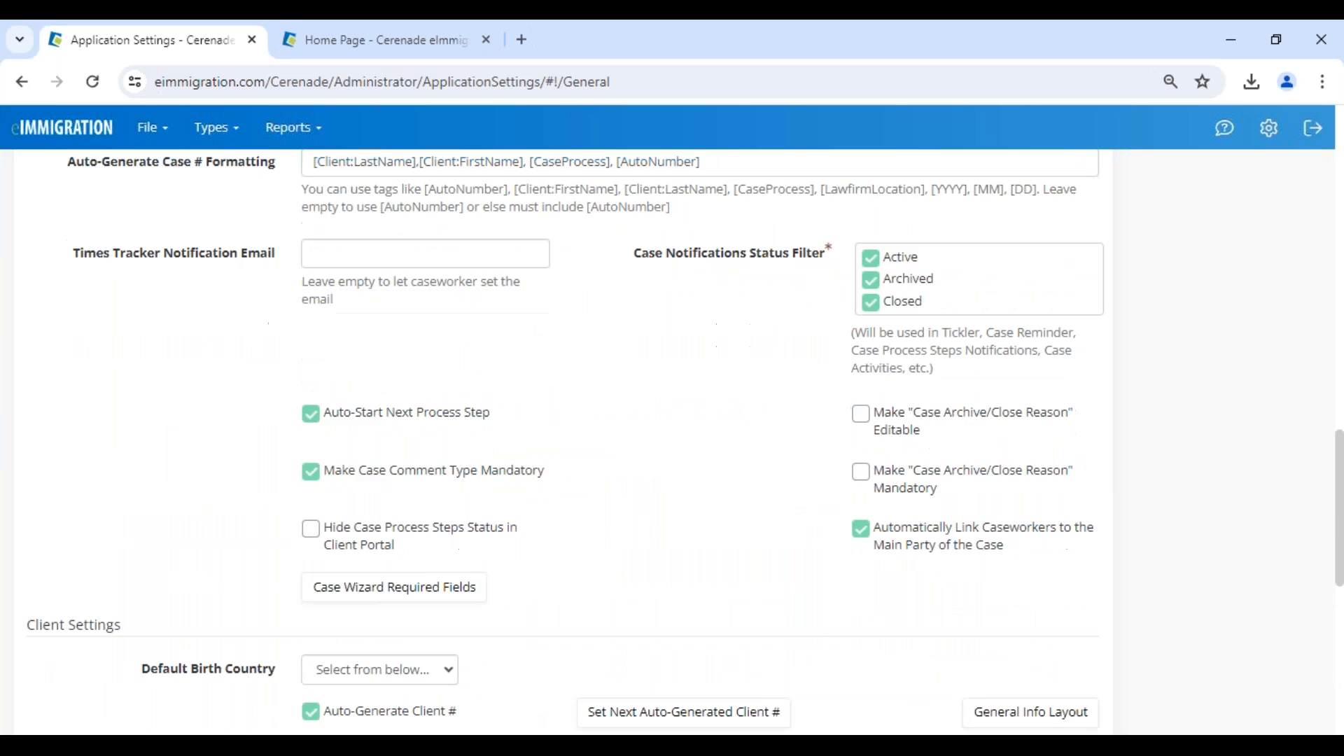
pyautogui.scroll(6, 672, 441)
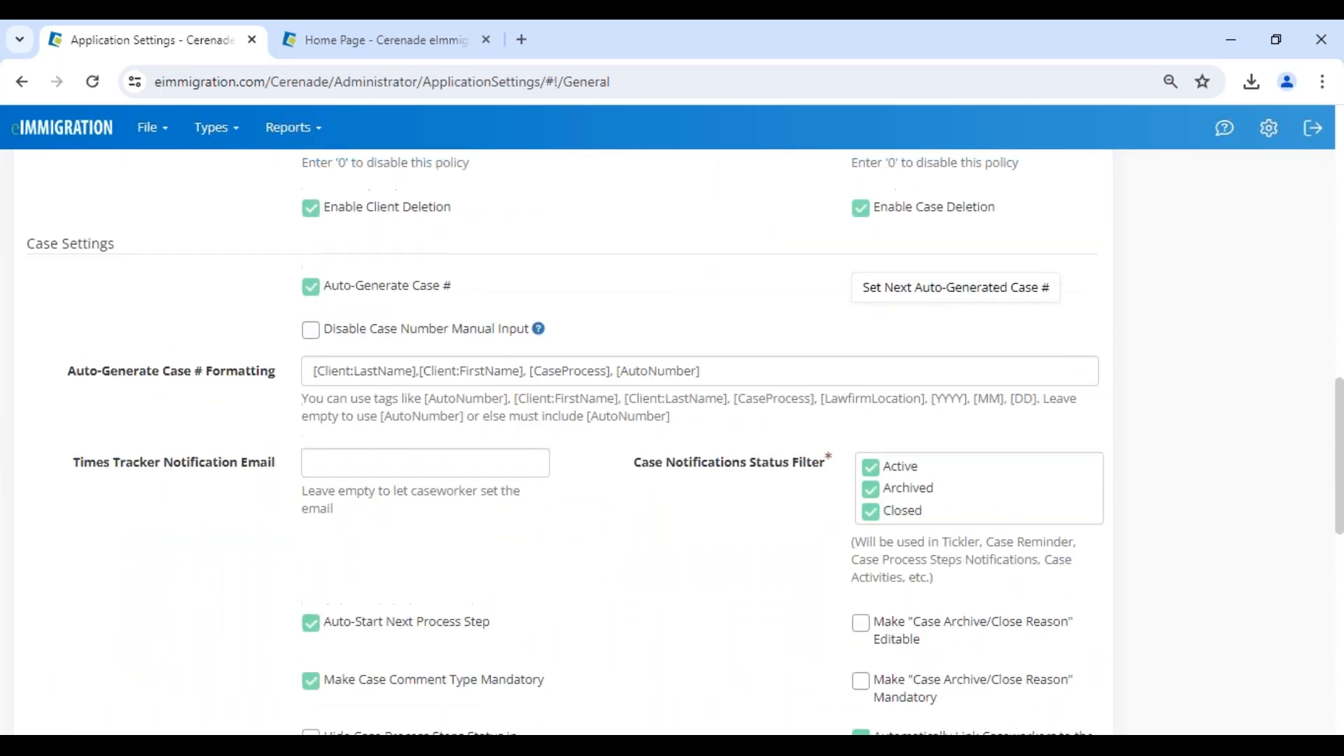
pyautogui.scroll(1, 672, 441)
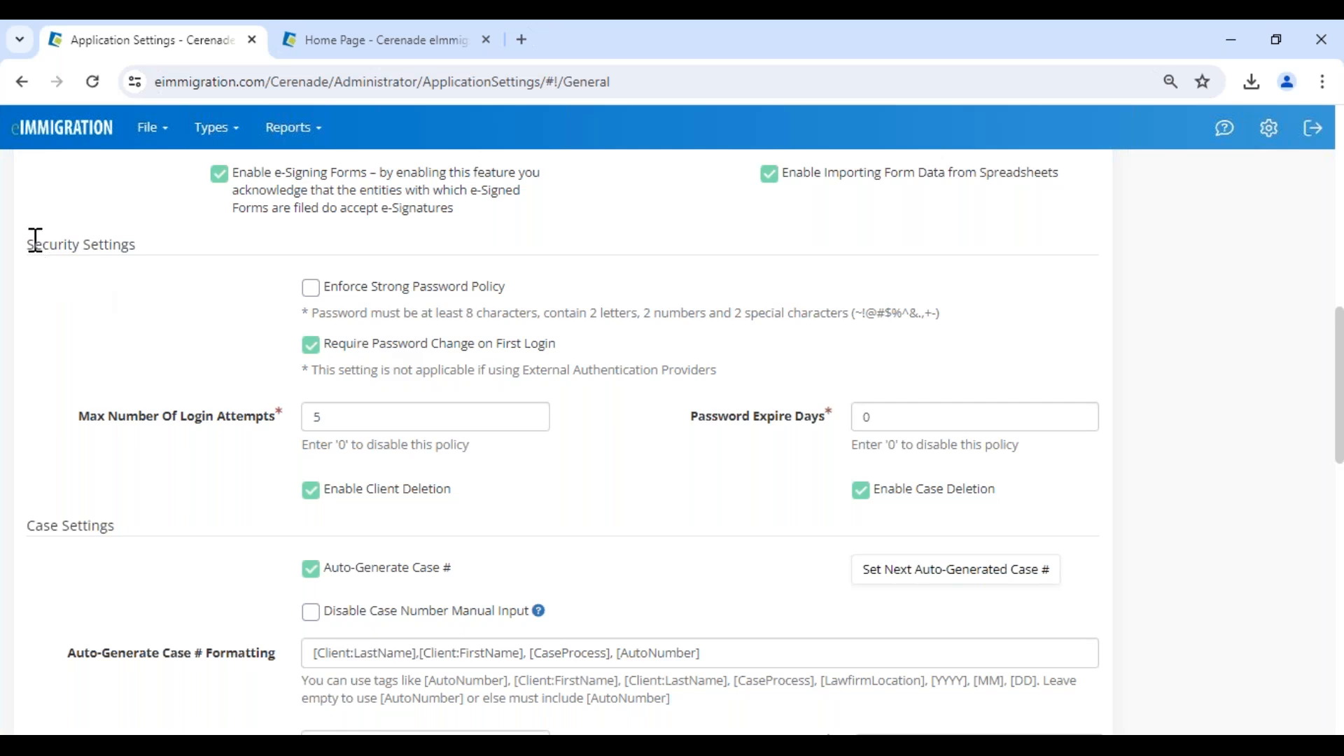
pyautogui.moveTo(36, 244); pyautogui.dragTo(165, 246)
pyautogui.click(196, 310)
pyautogui.moveTo(26, 245); pyautogui.dragTo(192, 264)
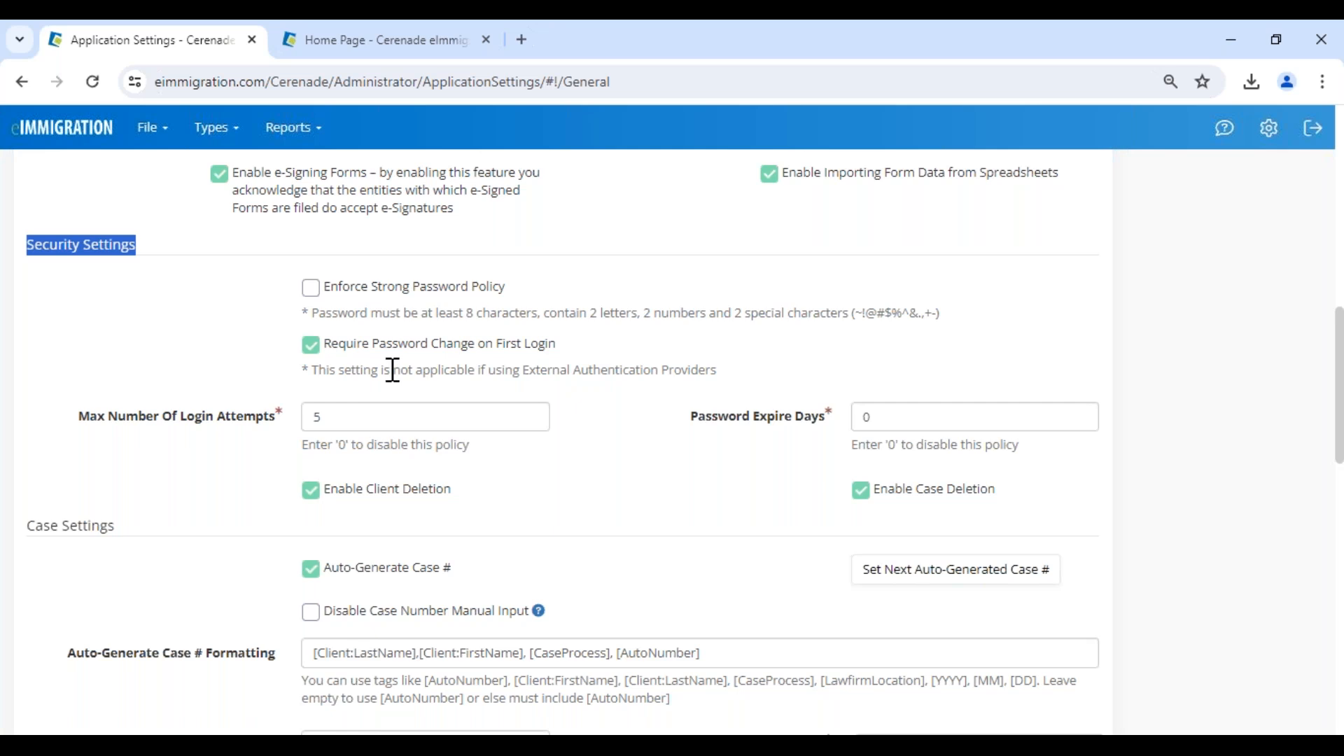
pyautogui.moveTo(393, 369); pyautogui.dragTo(738, 374)
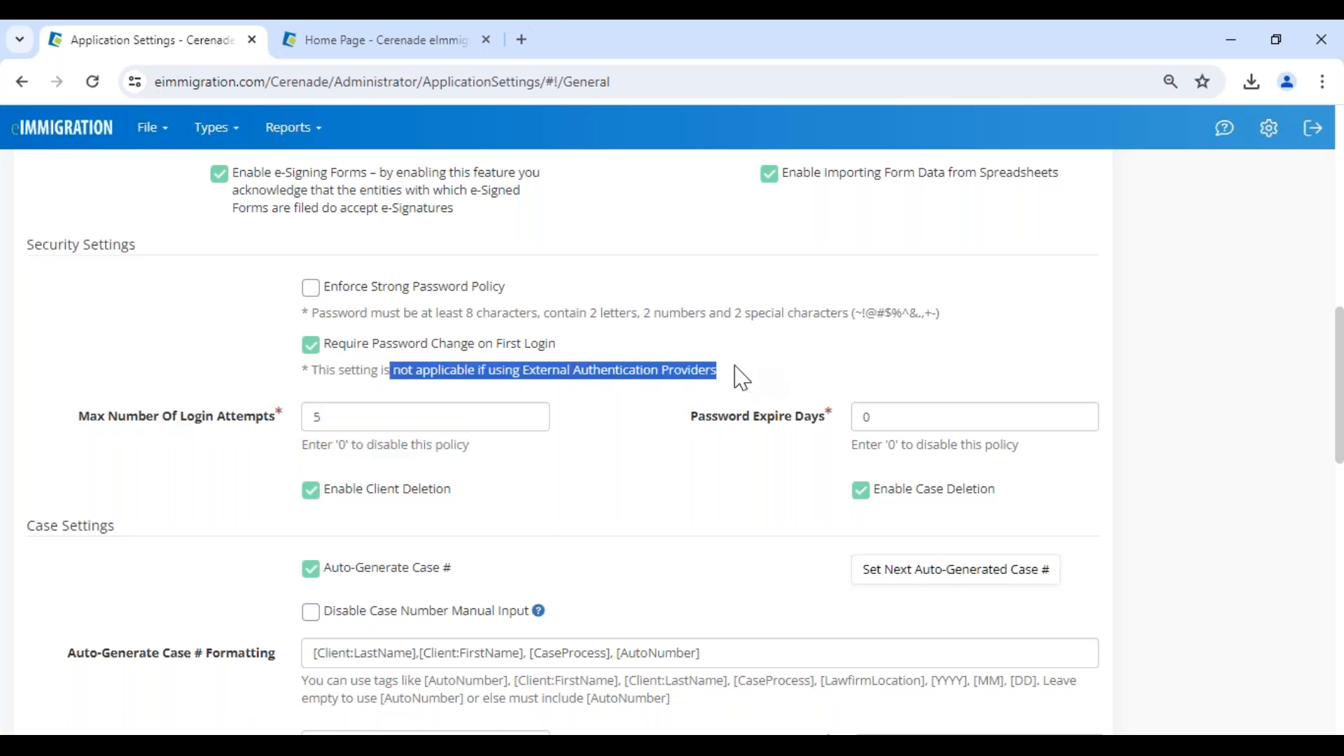
pyautogui.click(249, 343)
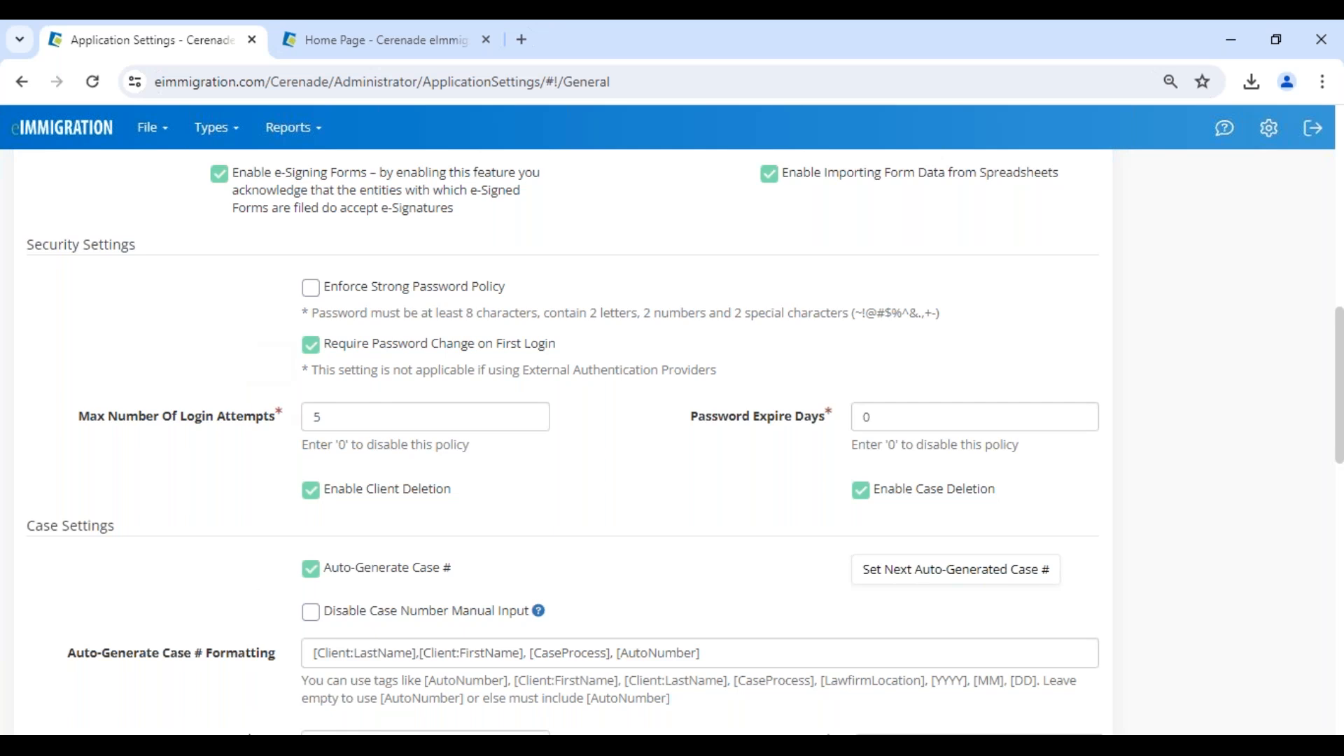
# Open the most recently updated client from the eImmigration home page, dismiss the client alerts, and display the Client-Access settings.
pyautogui.click(396, 49)
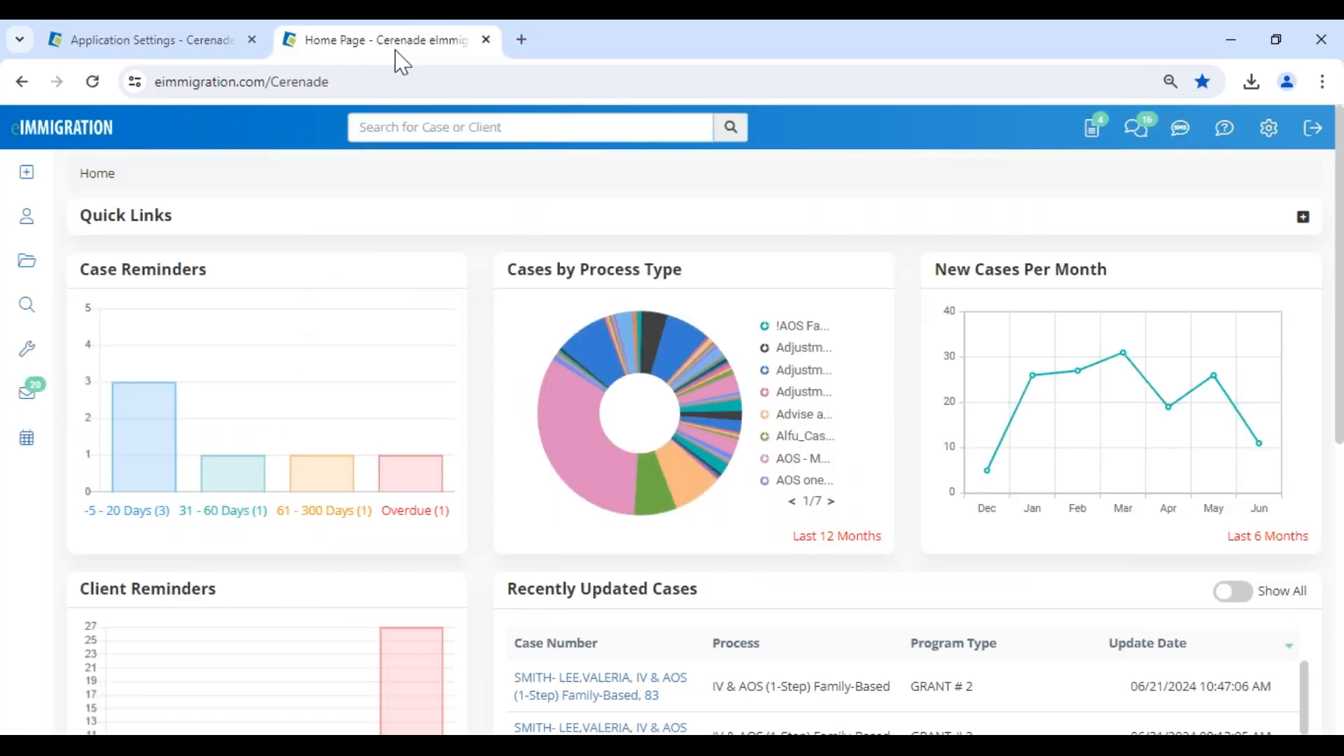
pyautogui.scroll(-2, 315, 639)
pyautogui.scroll(-5, 270, 465)
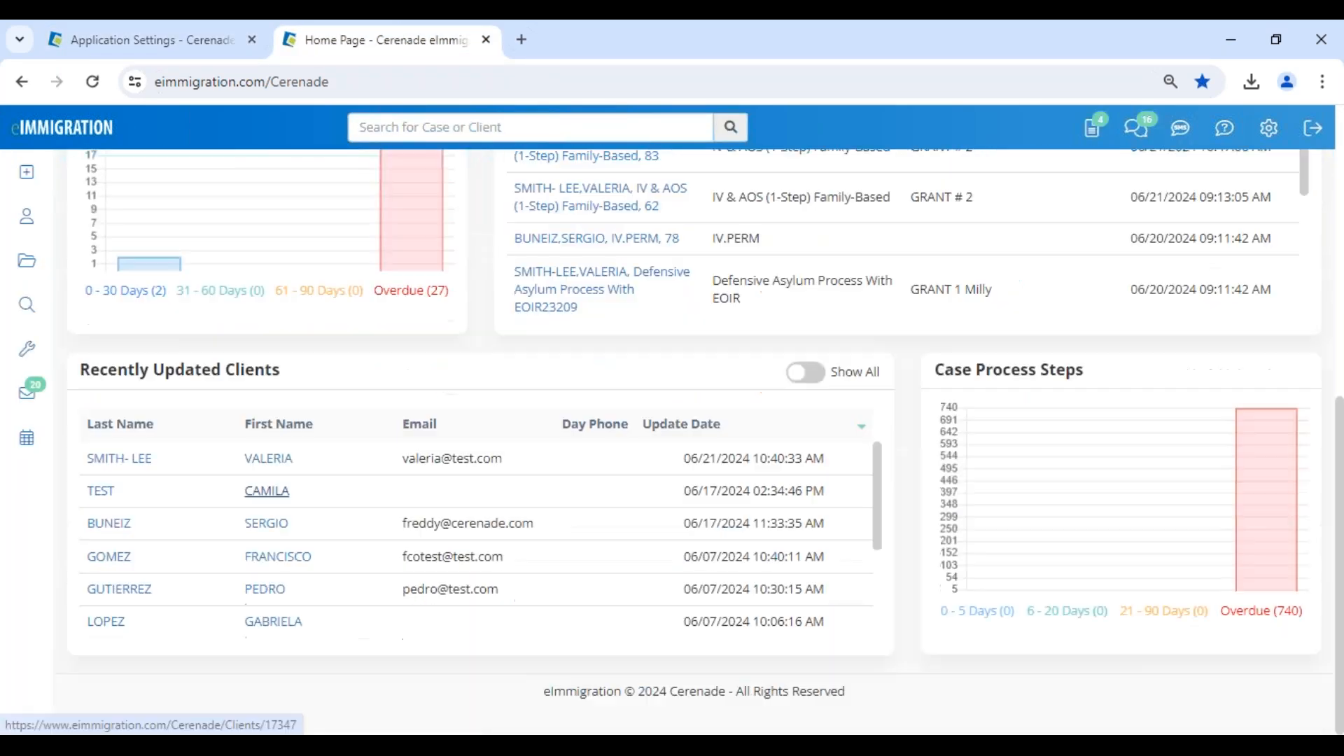
pyautogui.click(268, 459)
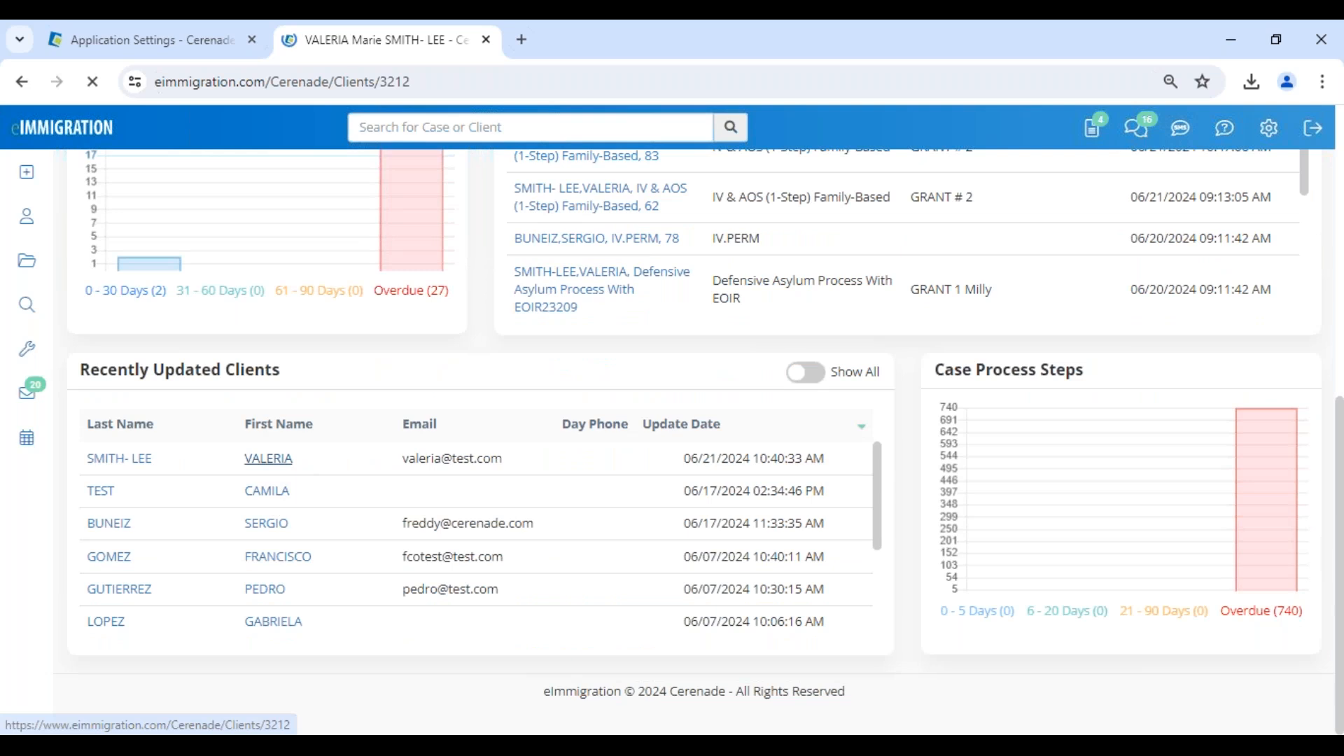
pyautogui.scroll(-8, 1239, 504)
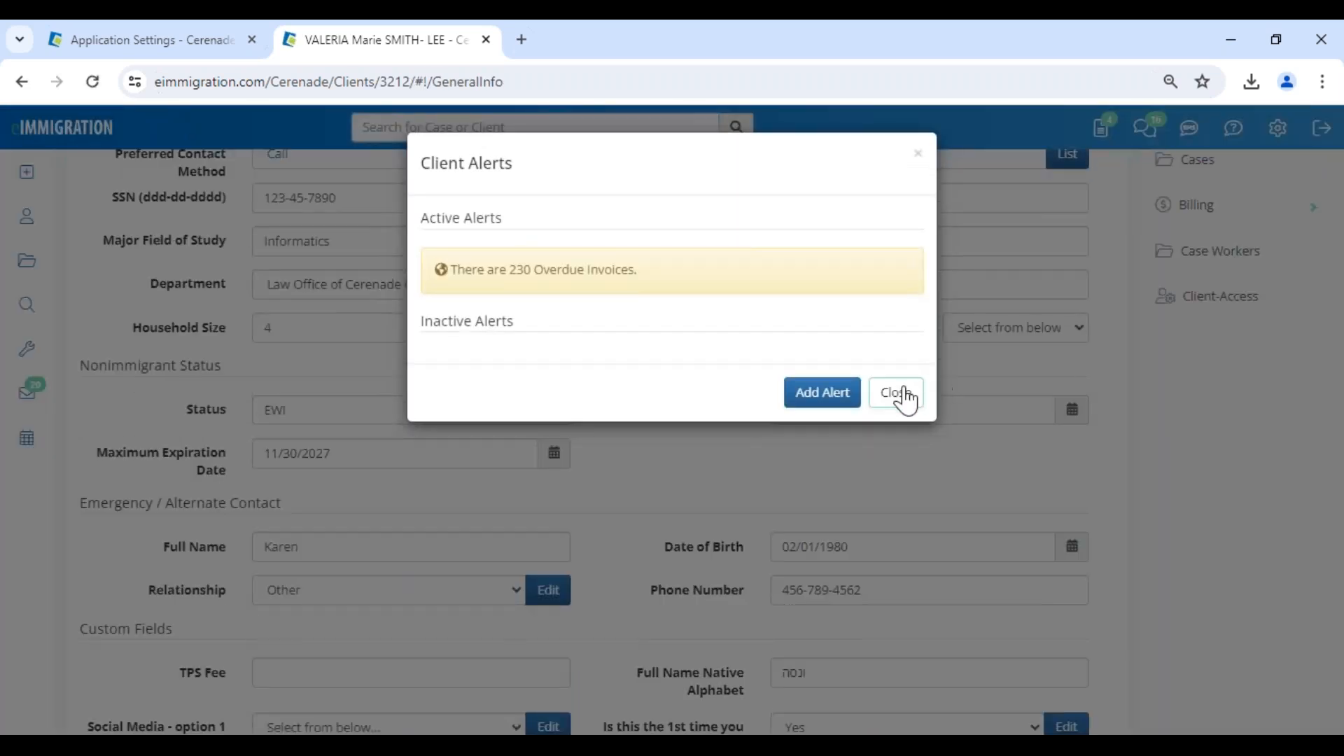
pyautogui.click(903, 396)
pyautogui.click(1226, 305)
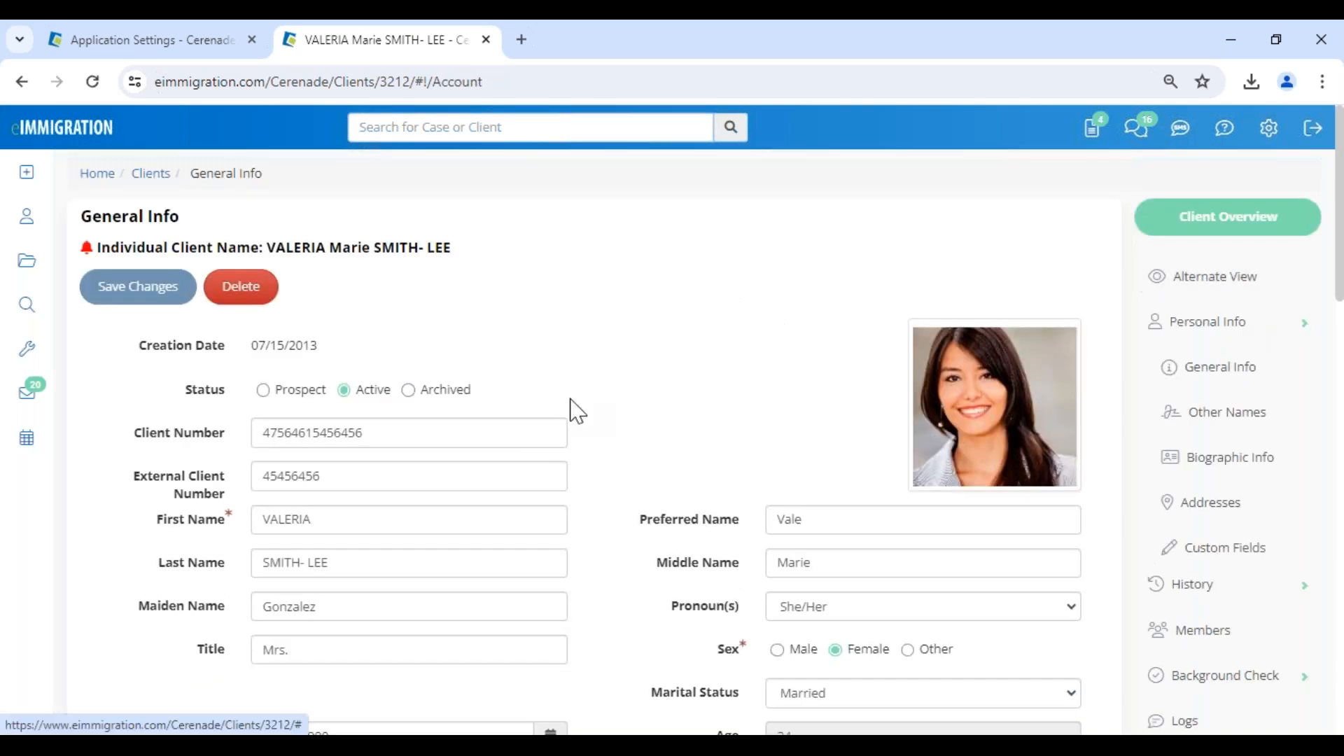
# Delete the client's existing Client-Access account and confirm the deletion.
pyautogui.click(379, 287)
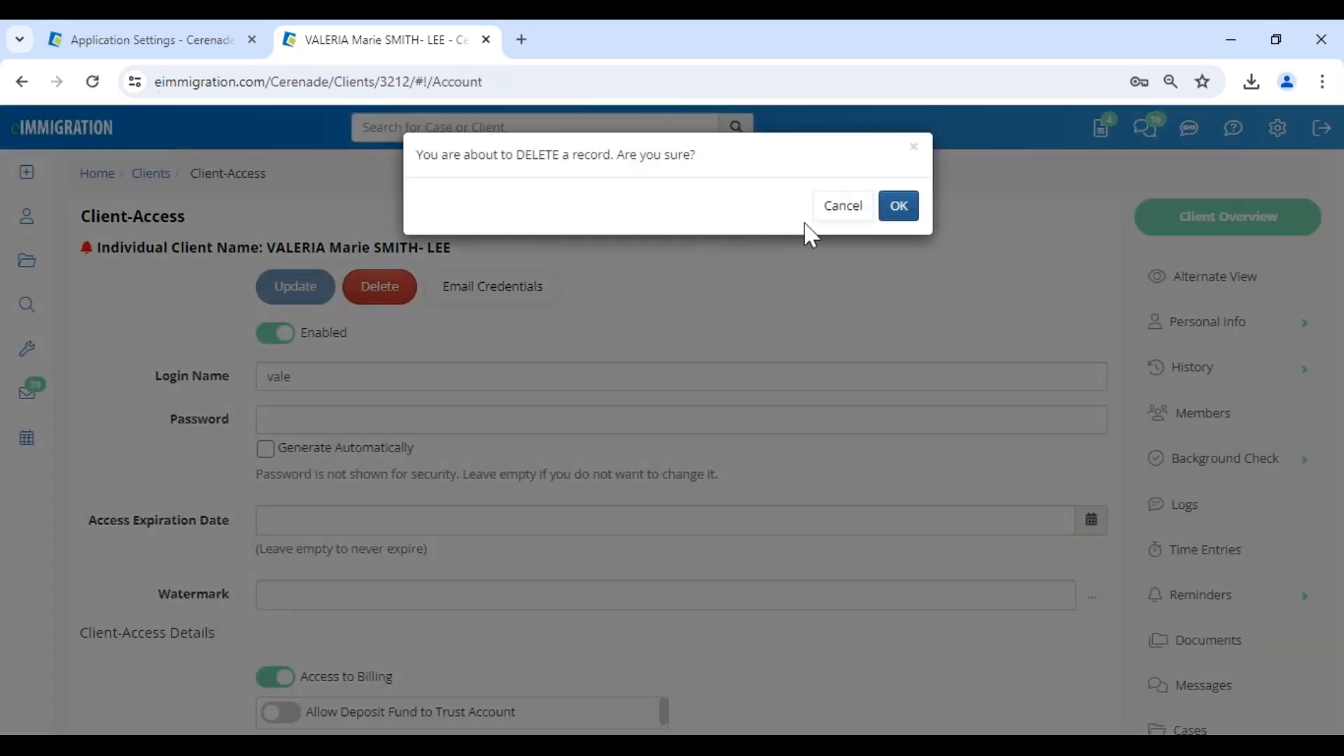
pyautogui.click(899, 206)
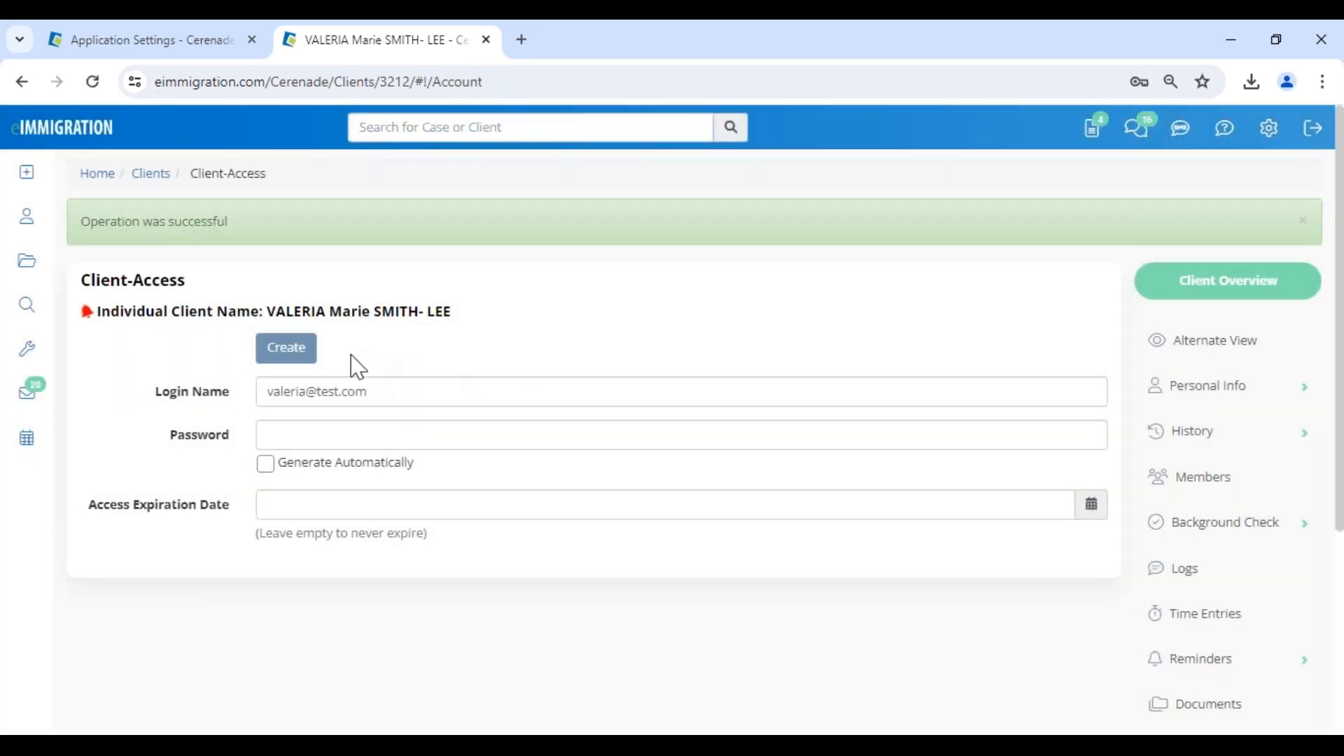
pyautogui.moveTo(277, 312); pyautogui.dragTo(442, 312)
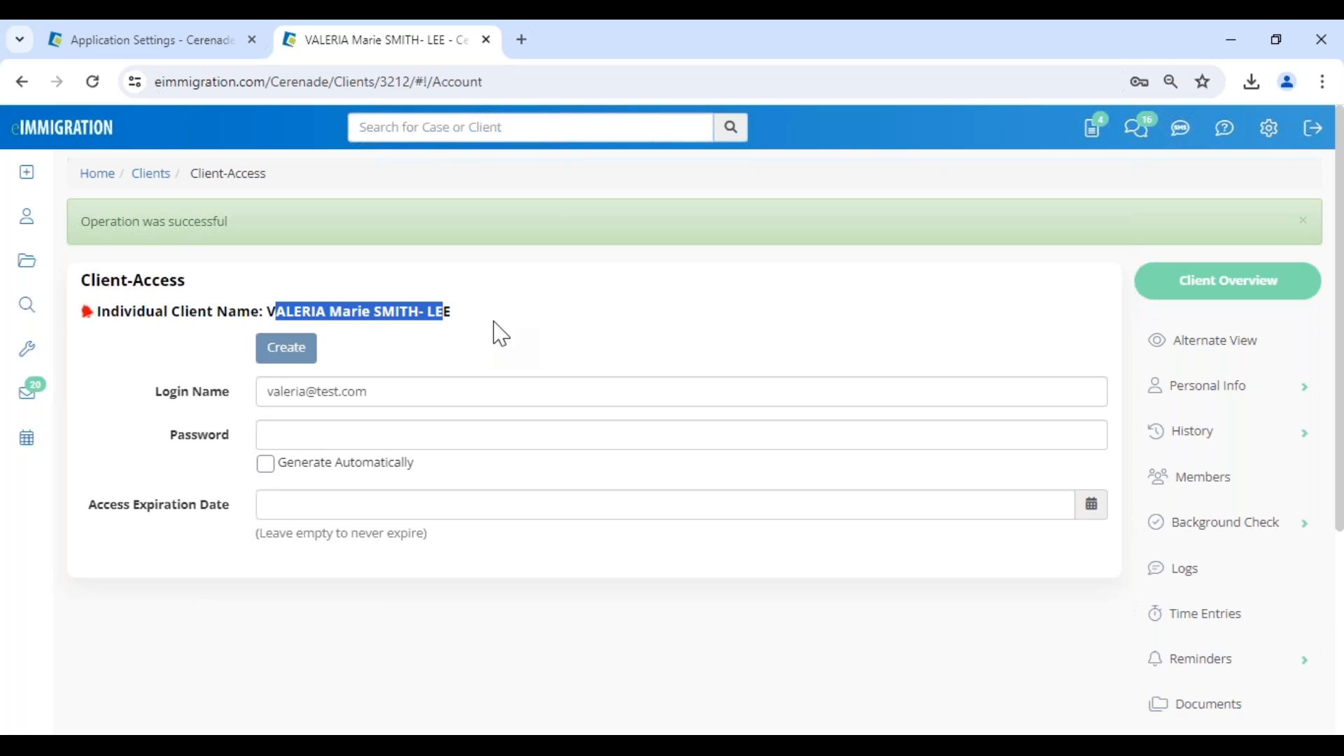
pyautogui.click(496, 334)
# Create a new Client-Access account for the client by entering a login name and the account password.
pyautogui.moveTo(369, 390); pyautogui.dragTo(156, 390)
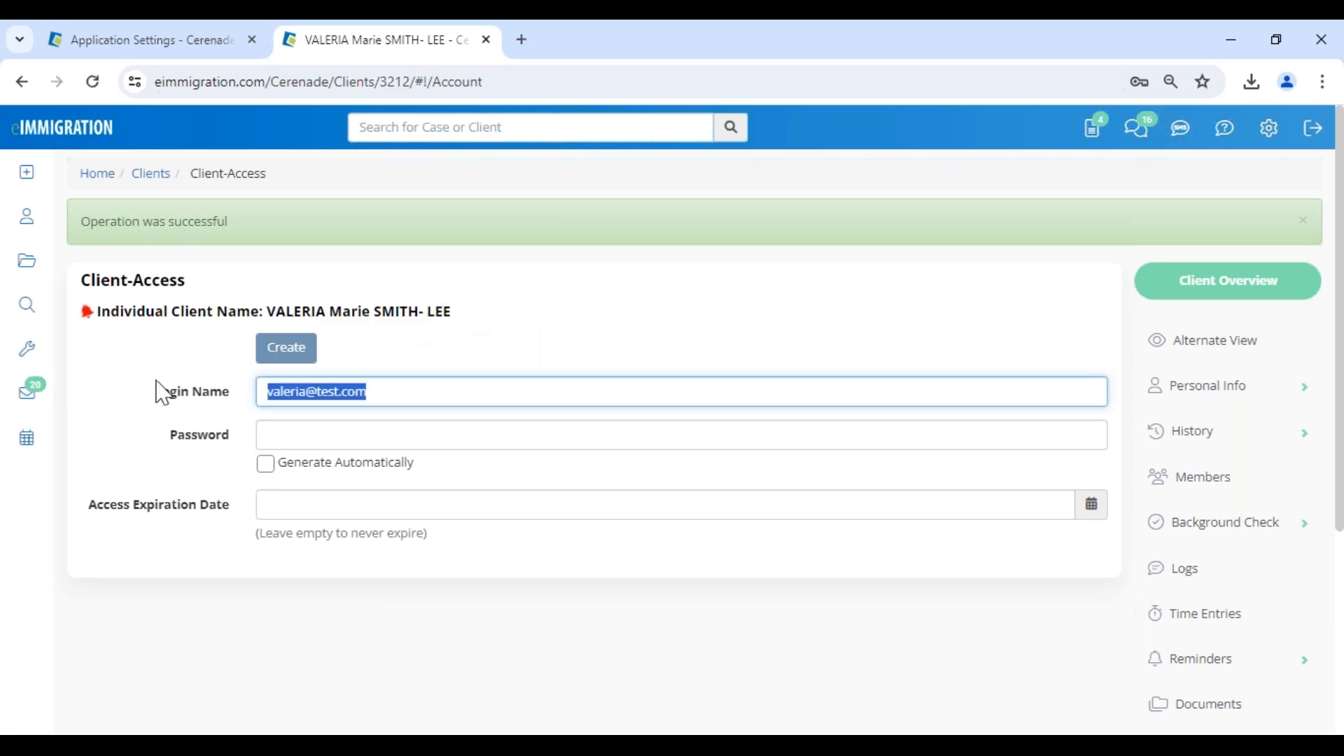
pyautogui.write('valer')
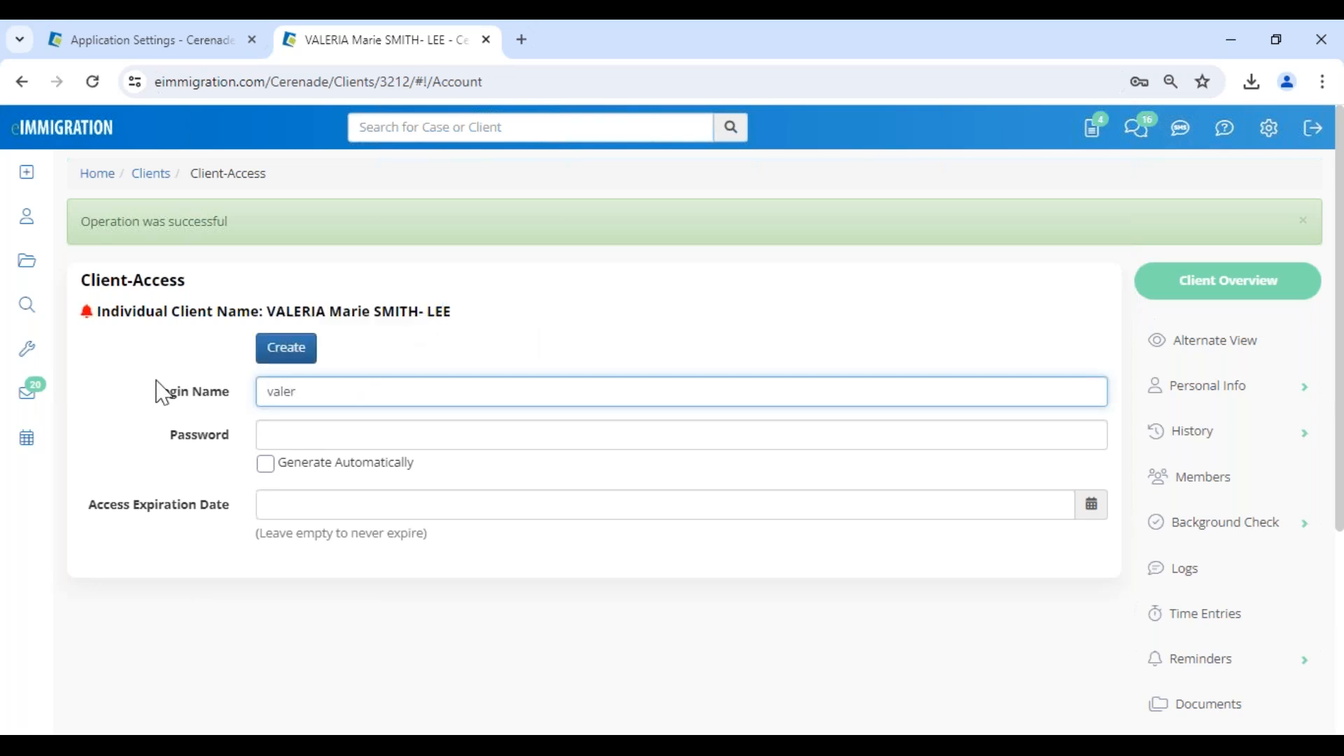
pyautogui.click(295, 434)
pyautogui.write('••••')
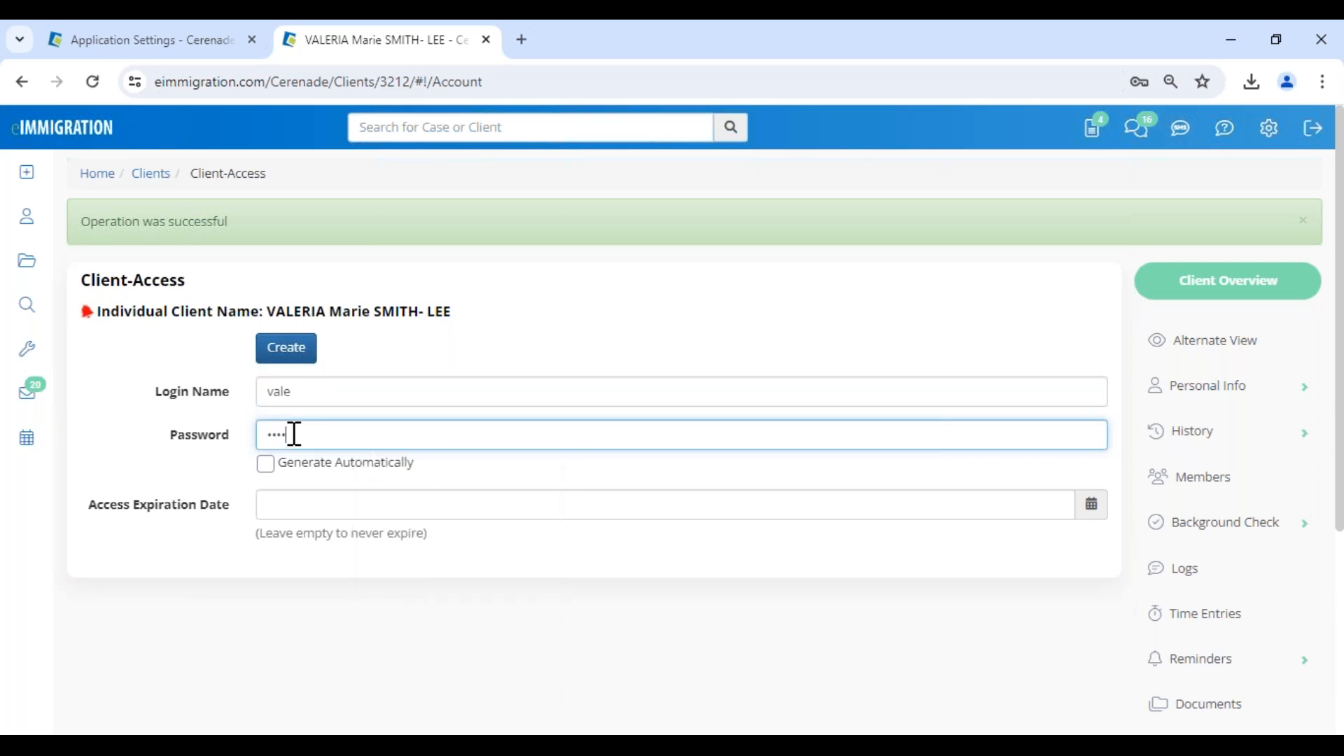
pyautogui.click(288, 355)
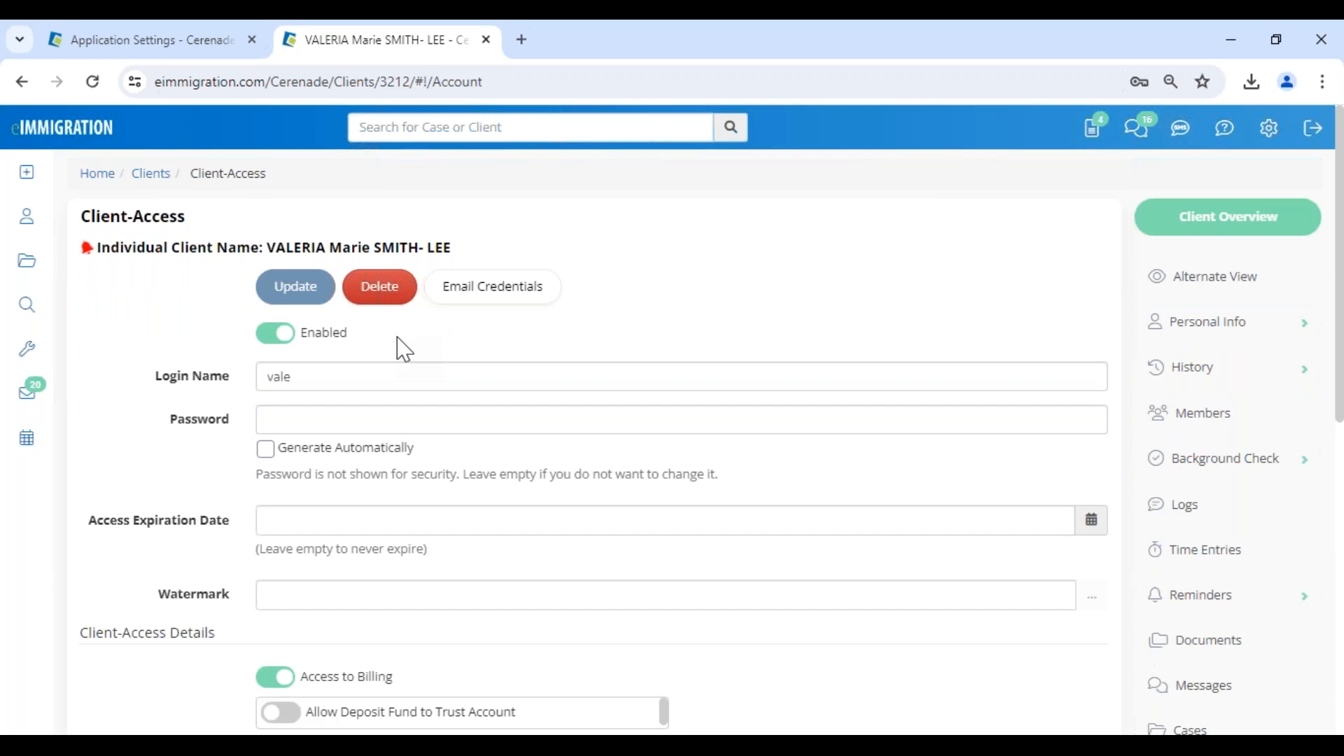
# Start an email of the client's portal credentials and apply the "SPANISH- CREDENCIALES" message template.
pyautogui.click(490, 301)
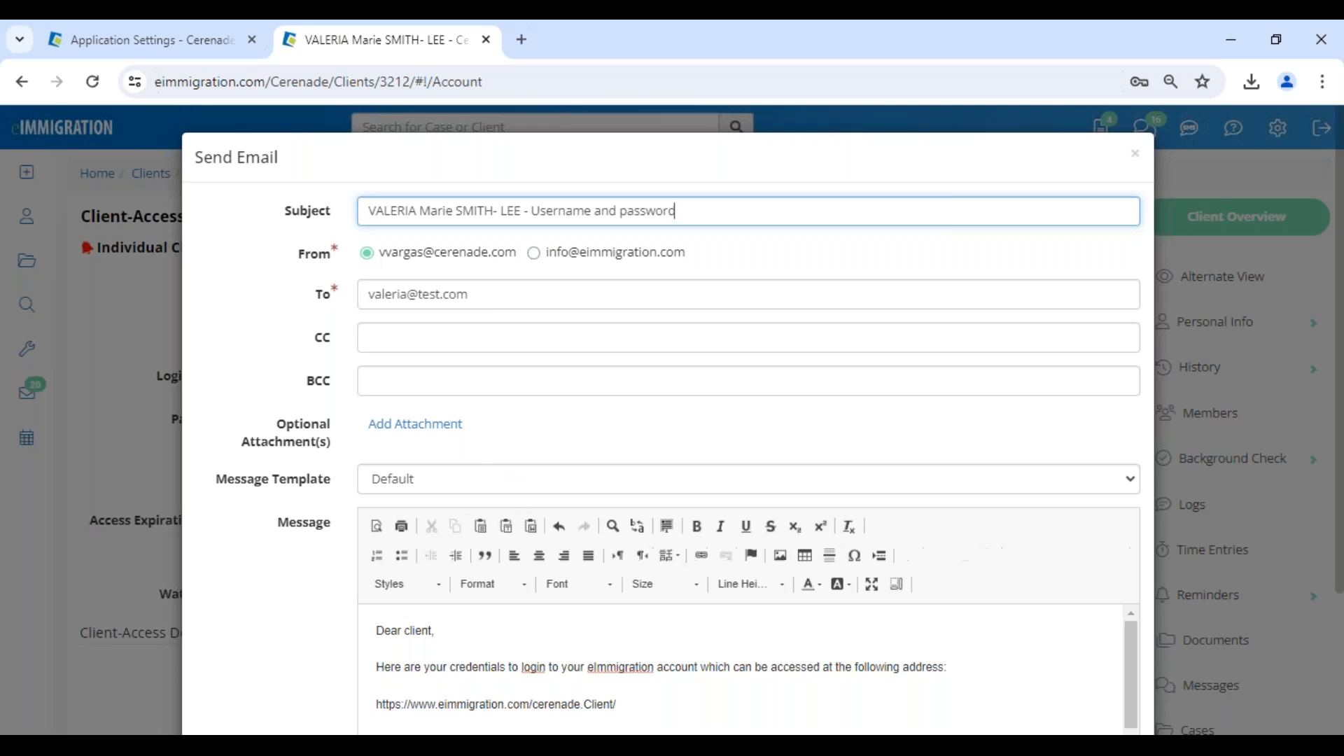
pyautogui.click(427, 490)
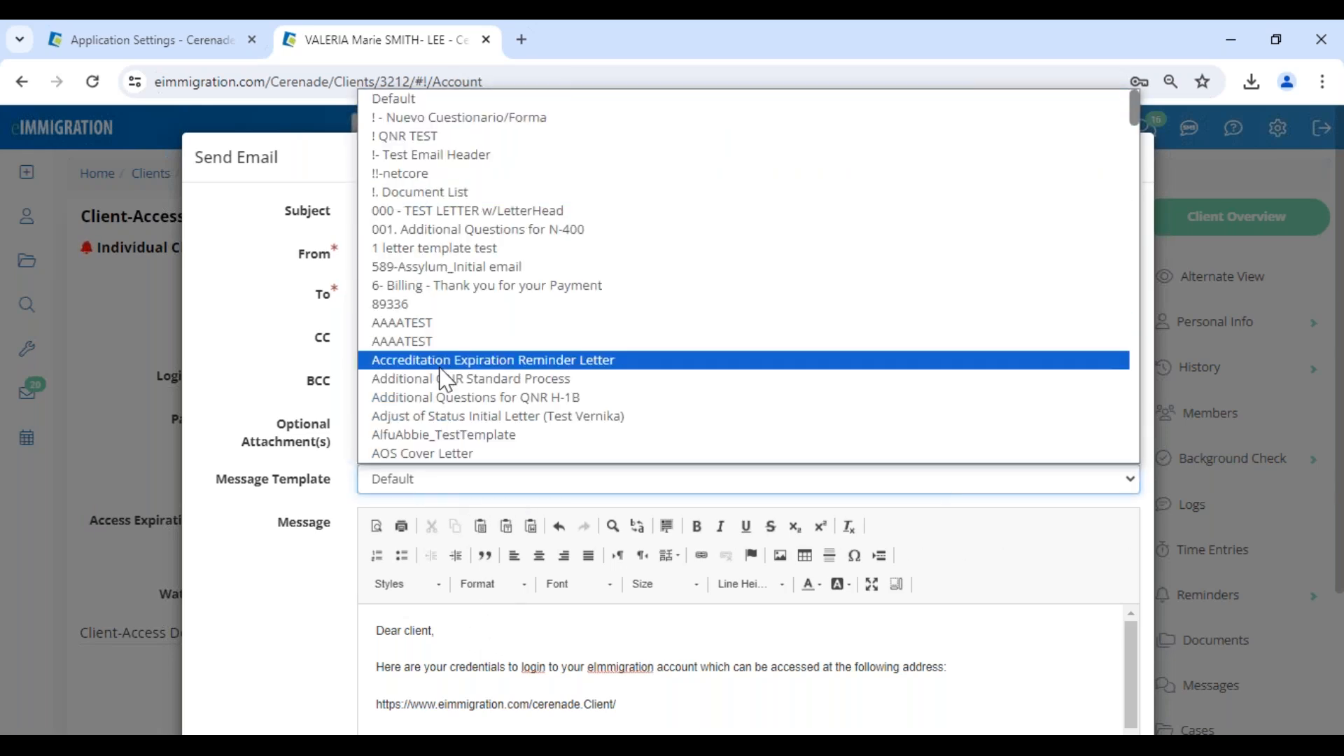
pyautogui.scroll(-15, 446, 380)
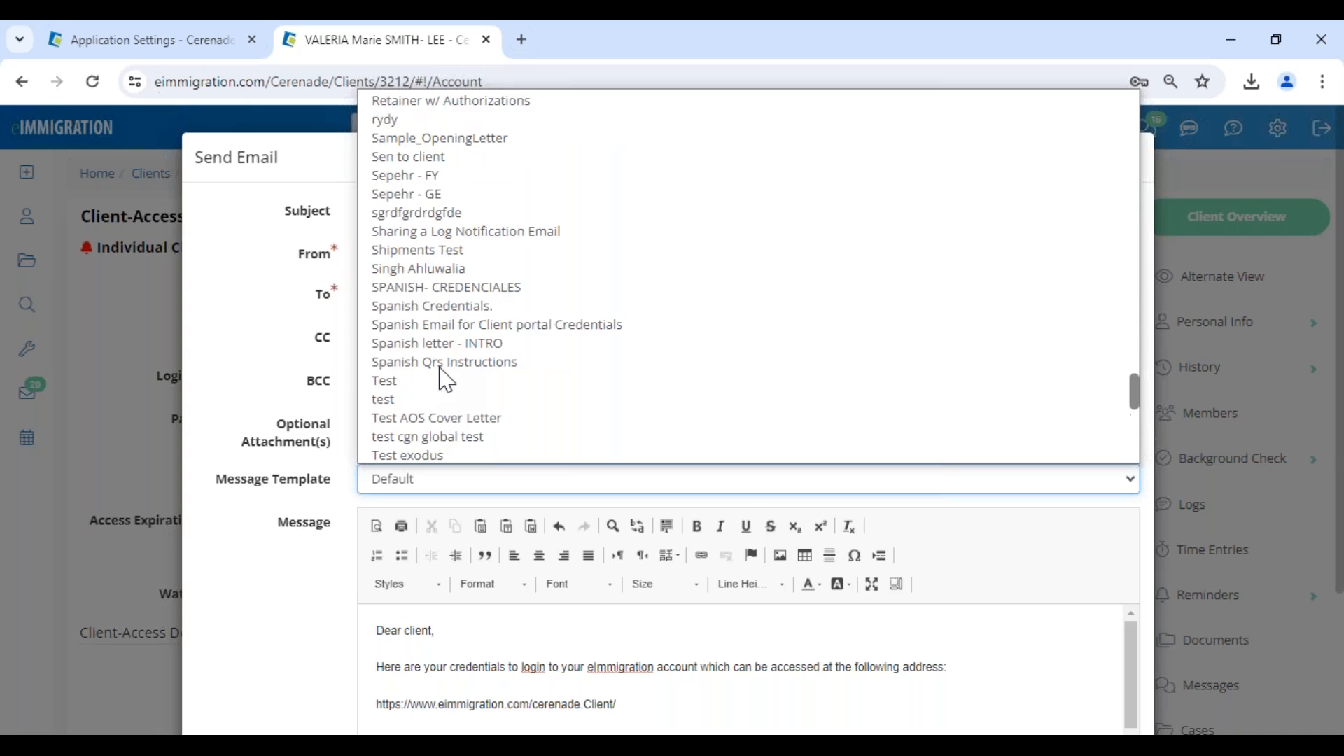
pyautogui.click(462, 288)
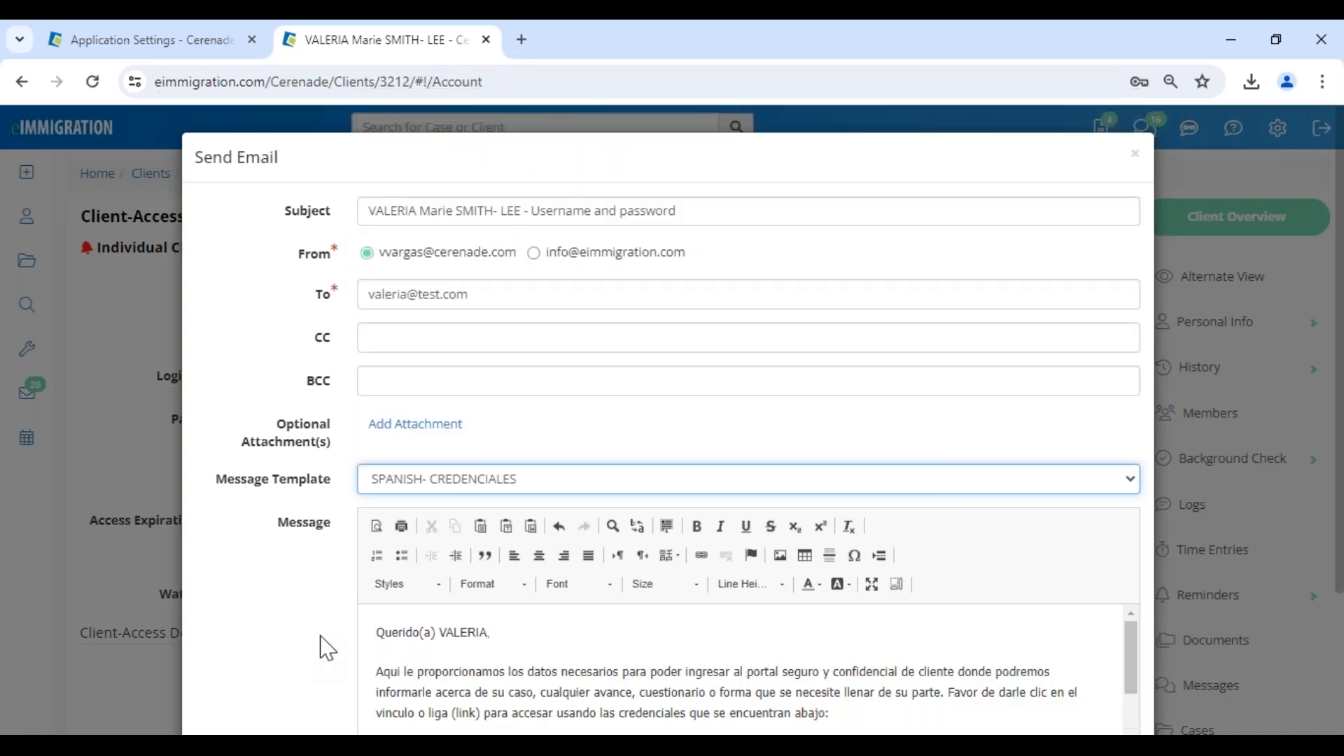
# Review the Spanish credentials message down to its username and [Password] placeholder, and send the email to the client.
pyautogui.scroll(-1, 686, 696)
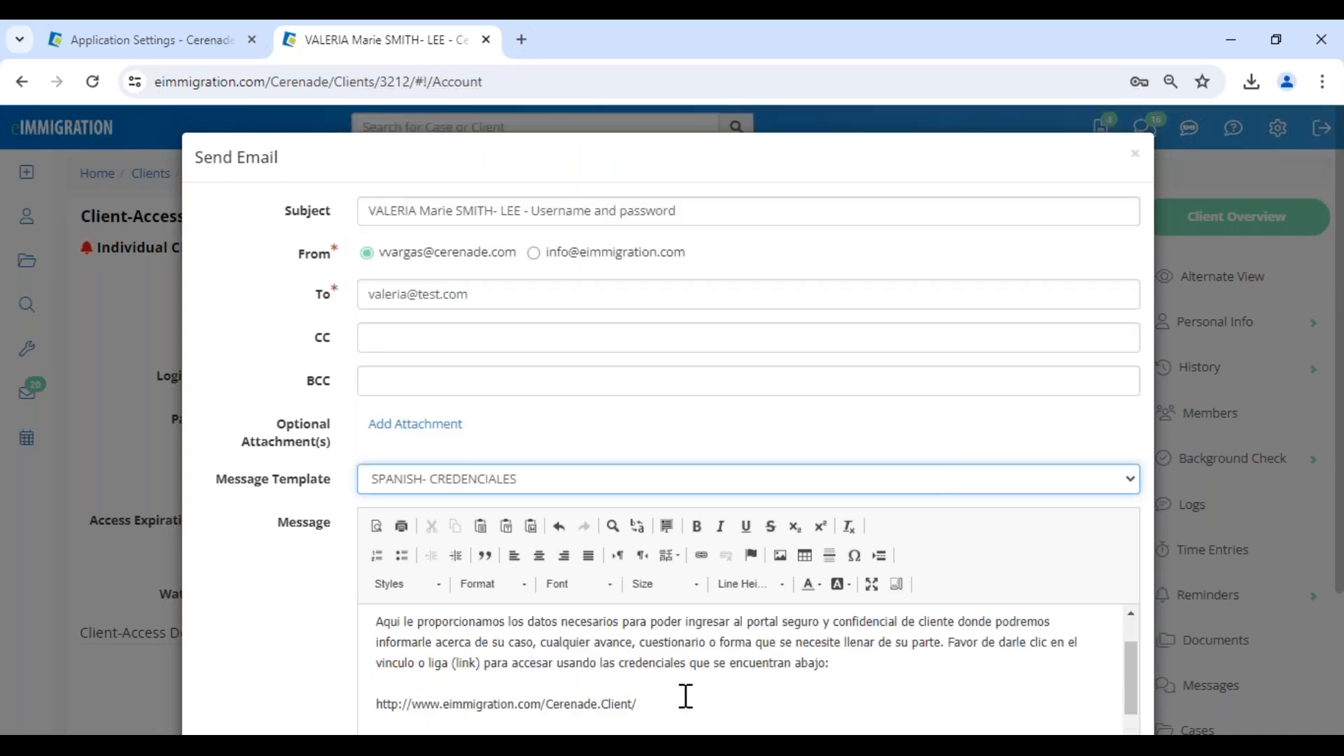
pyautogui.scroll(-2, 686, 696)
pyautogui.moveTo(445, 658); pyautogui.dragTo(318, 636)
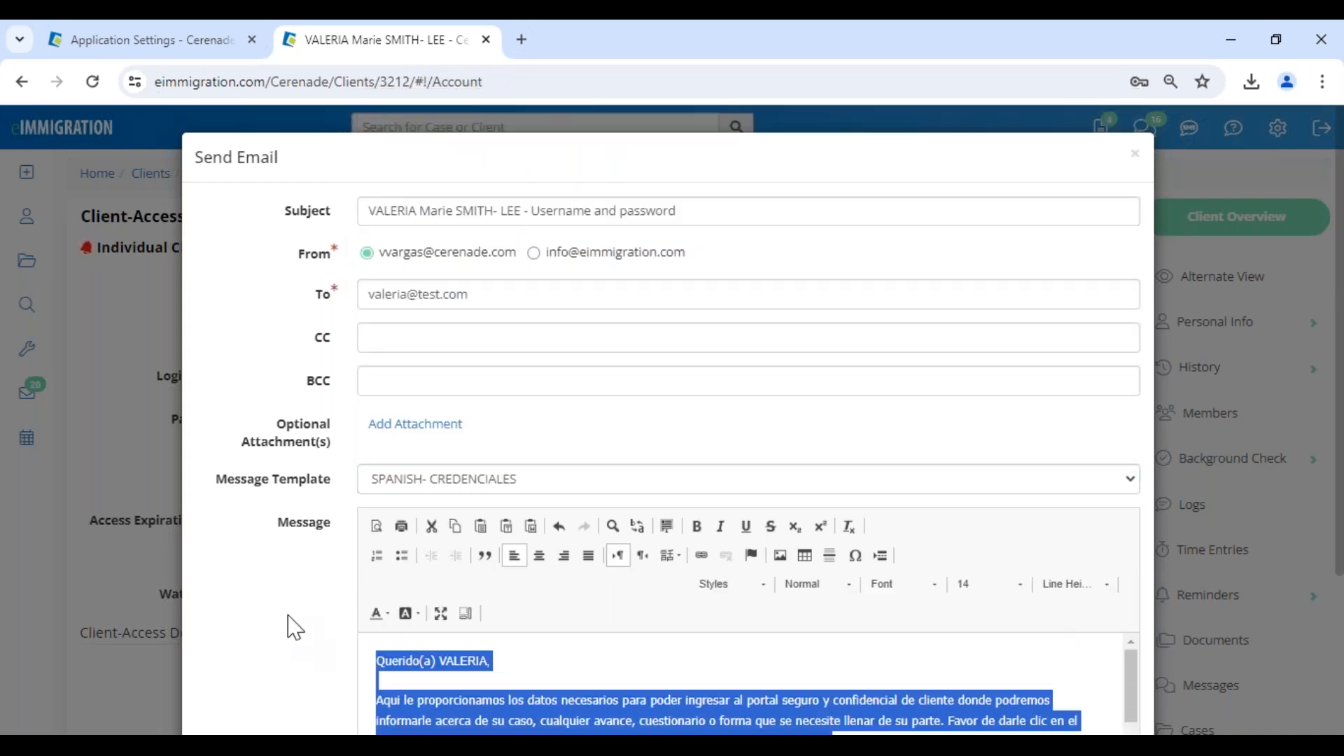
pyautogui.scroll(-3, 306, 621)
pyautogui.click(537, 561)
pyautogui.scroll(-3, 538, 562)
pyautogui.scroll(-1, 539, 563)
pyautogui.moveTo(507, 463); pyautogui.dragTo(445, 467)
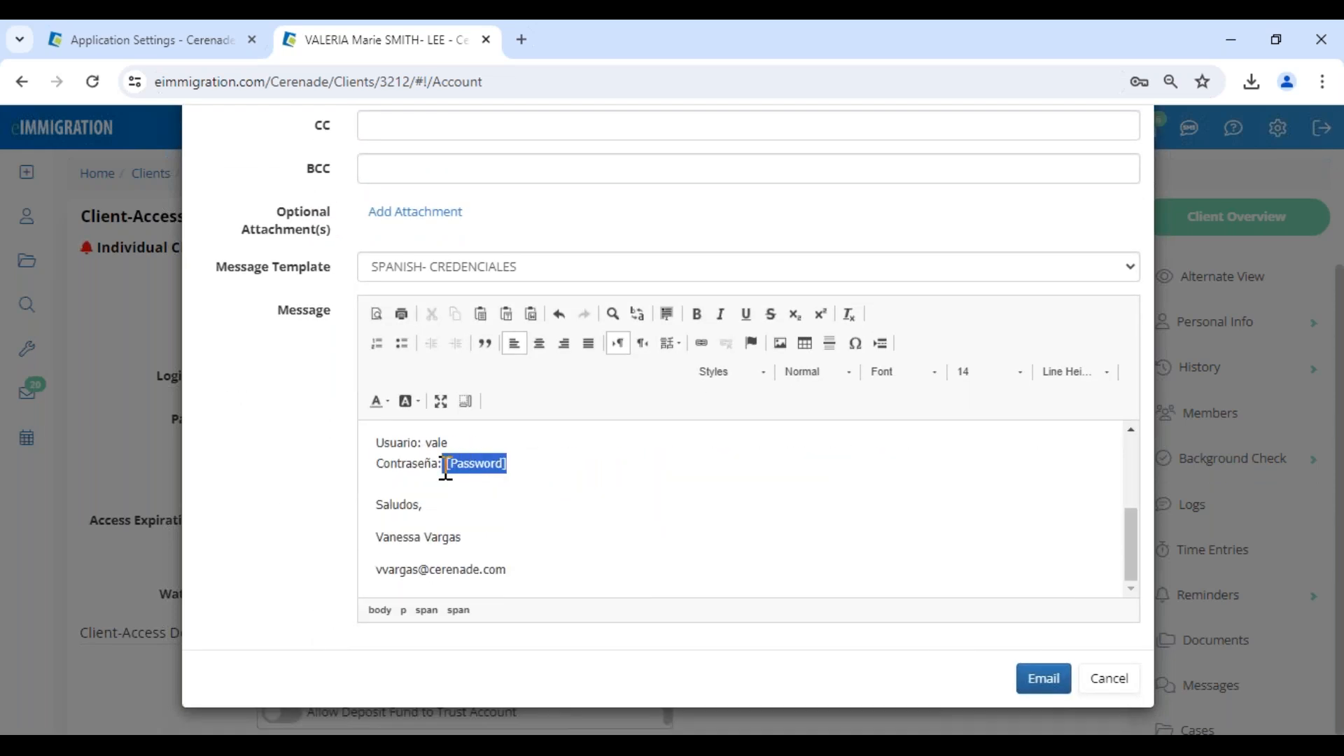
pyautogui.click(494, 468)
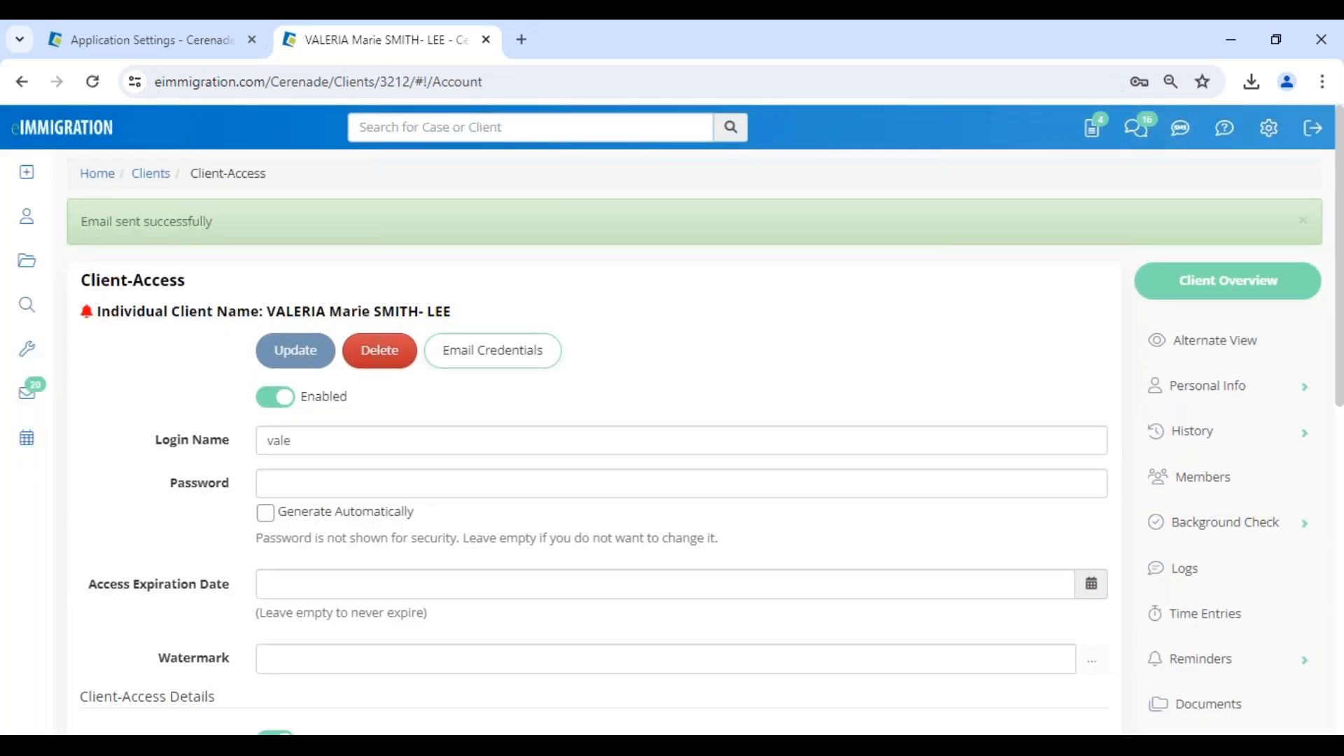
# Switch to the Microsoft Edge window and bring up the eImmigration Client Portal login page.
pyautogui.click(277, 745)
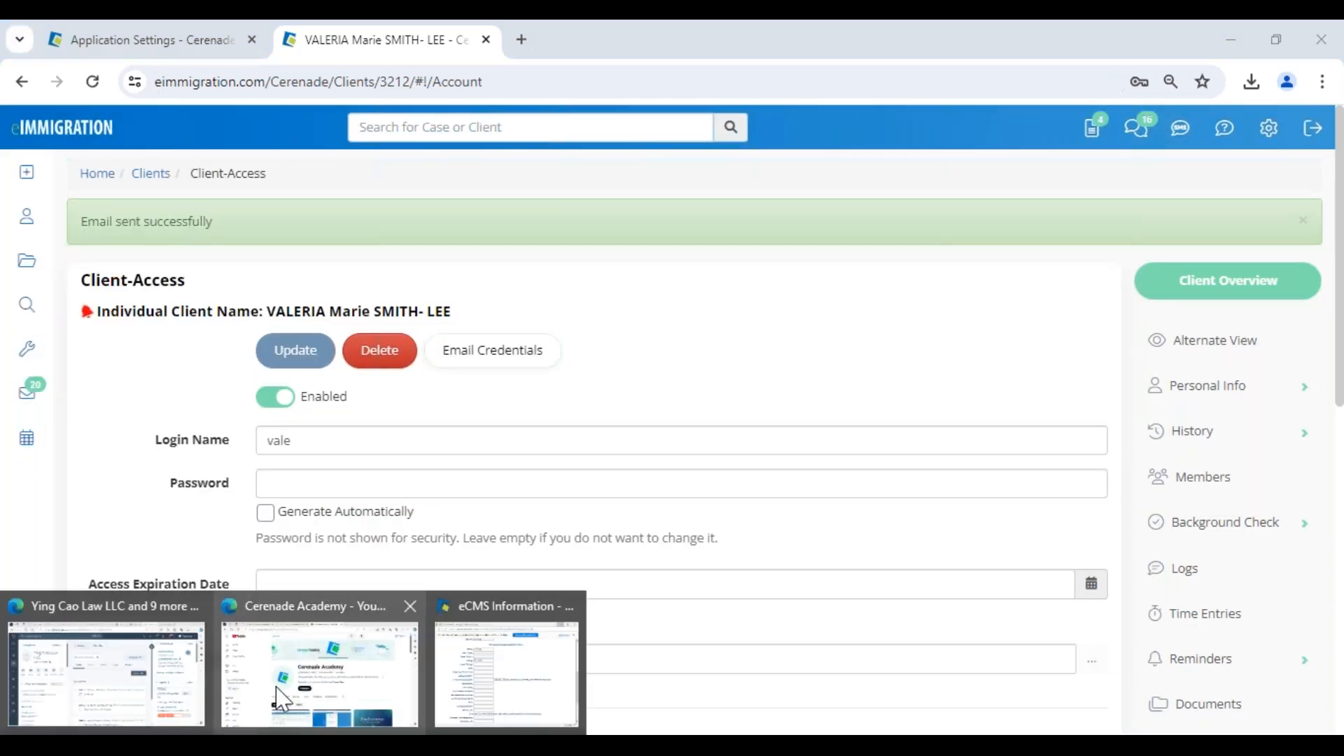
pyautogui.click(280, 700)
pyautogui.click(458, 38)
pyautogui.click(568, 296)
pyautogui.press('Return')
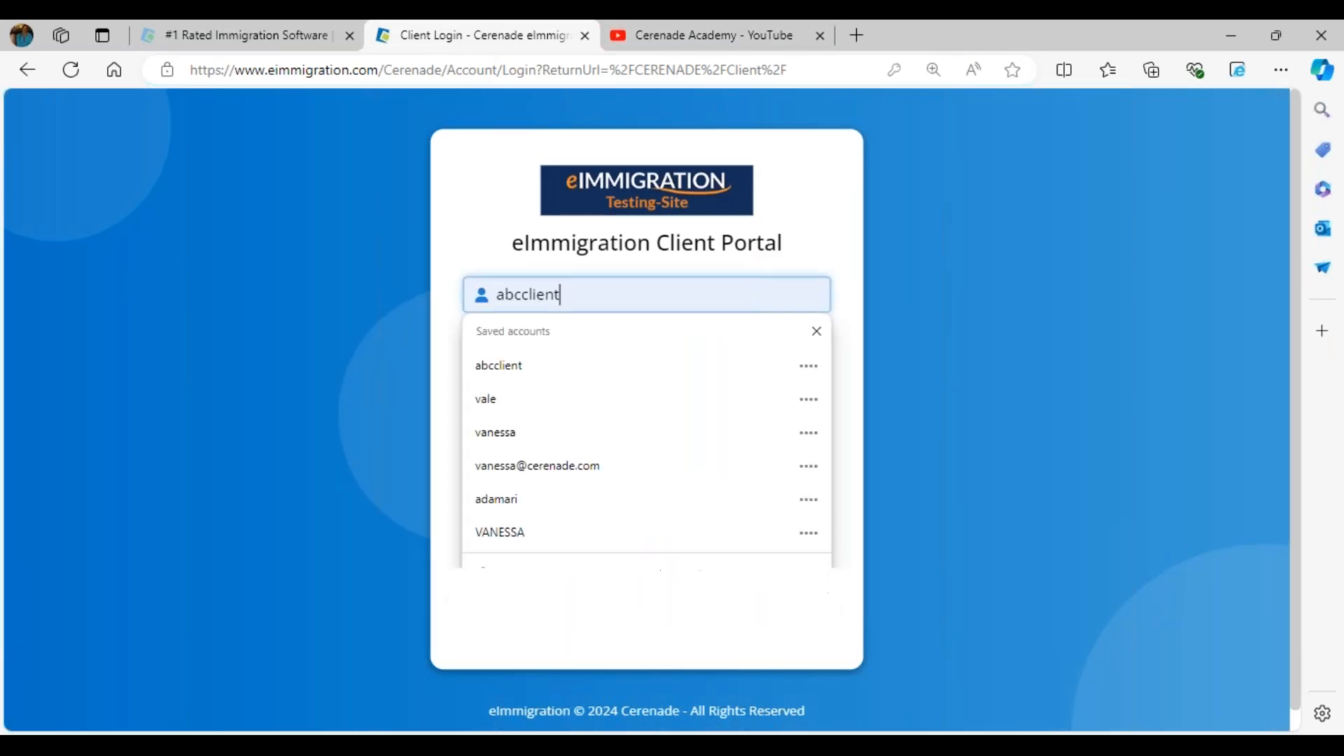
# Log in to the Client Portal with the client's new login name and account password.
pyautogui.hotkey('ctrl', 'a')
pyautogui.write('vale')
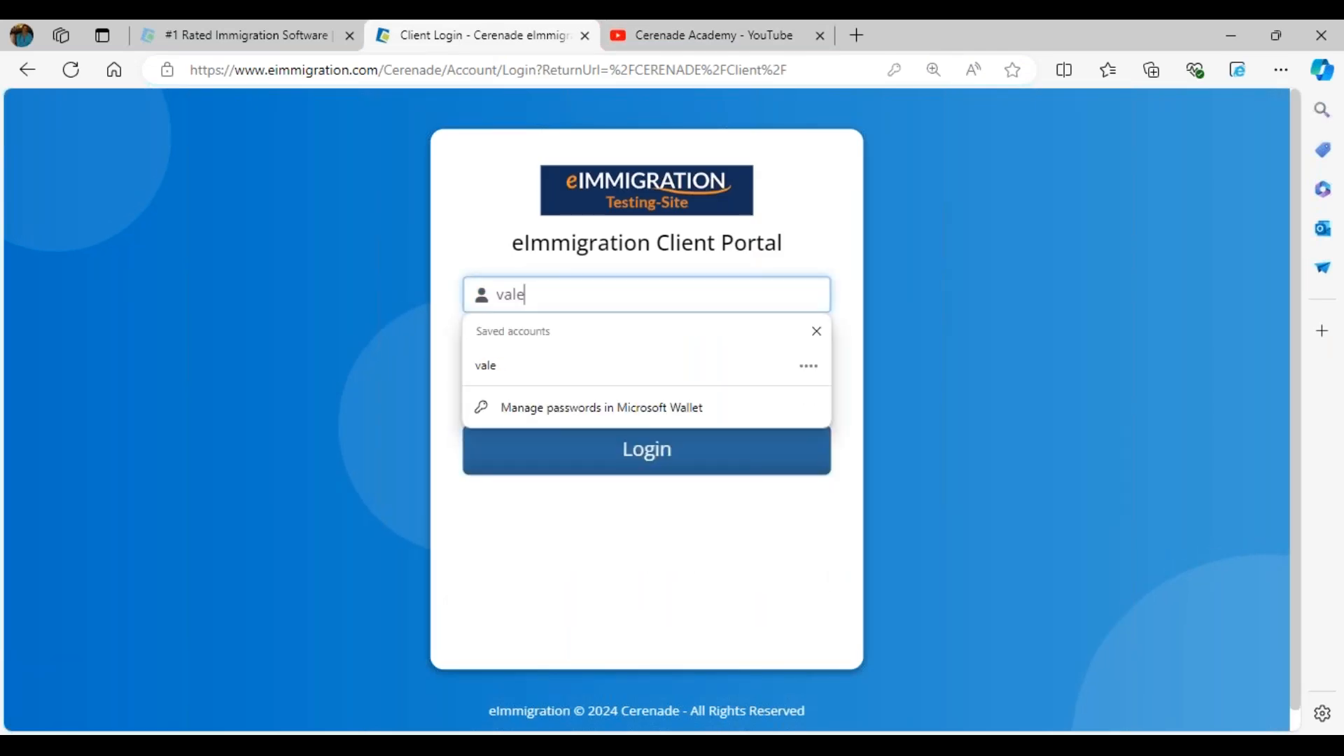
pyautogui.press('Tab')
pyautogui.write('••••')
pyautogui.click(623, 450)
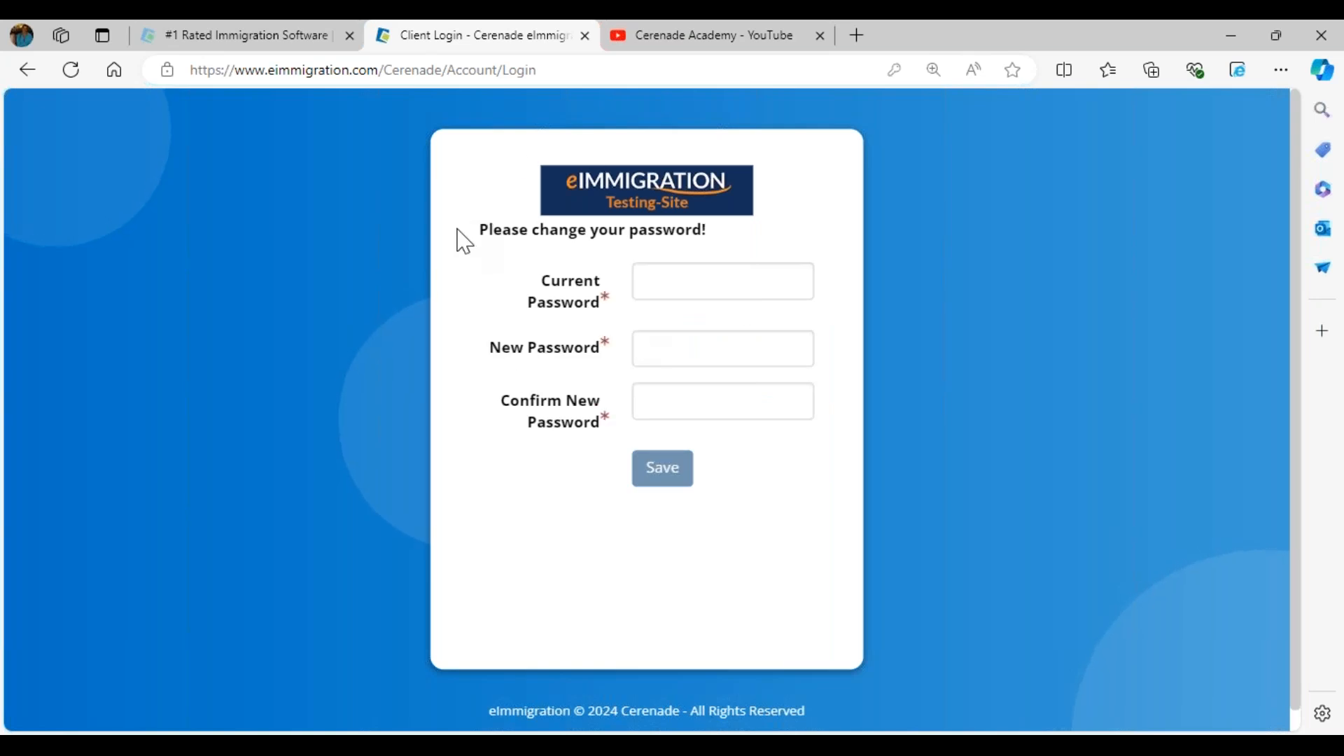
# Change the client's portal password by entering the current password and the new password with its confirmation, and save it.
pyautogui.click(697, 274)
pyautogui.write('**')
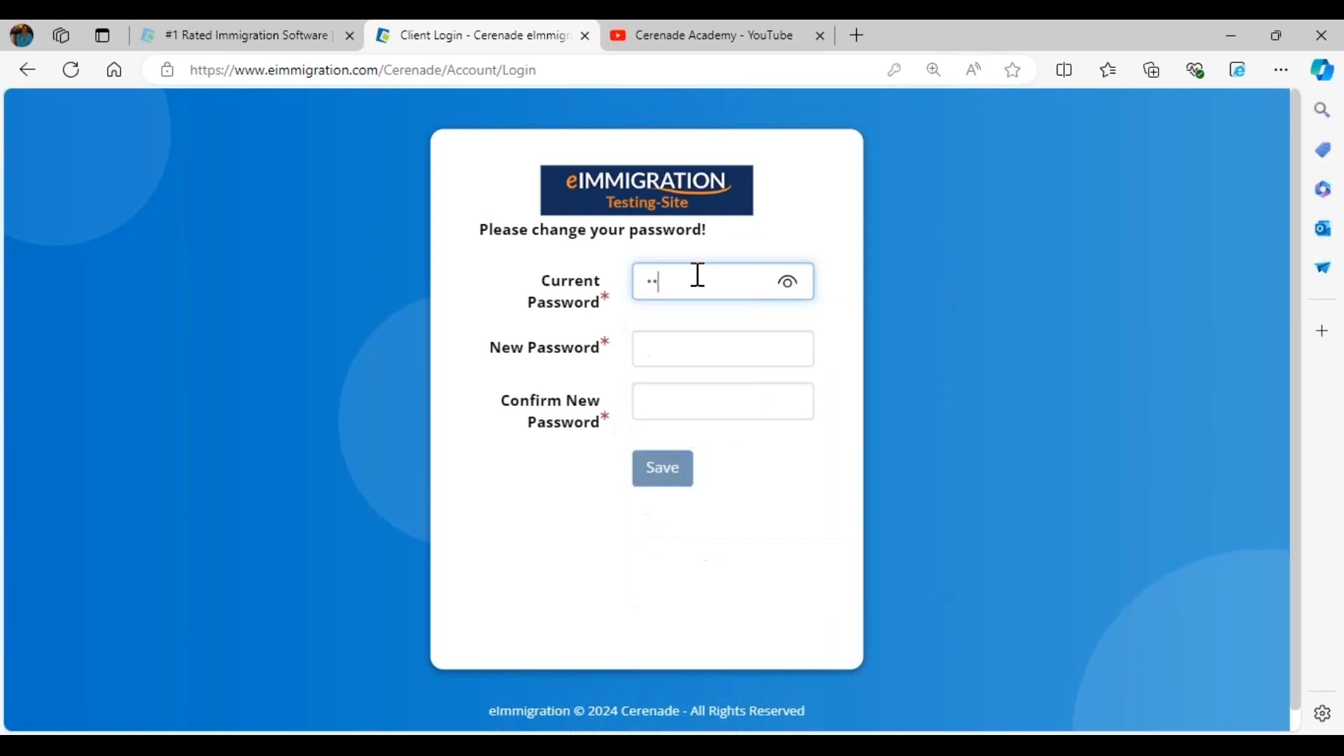
pyautogui.click(707, 347)
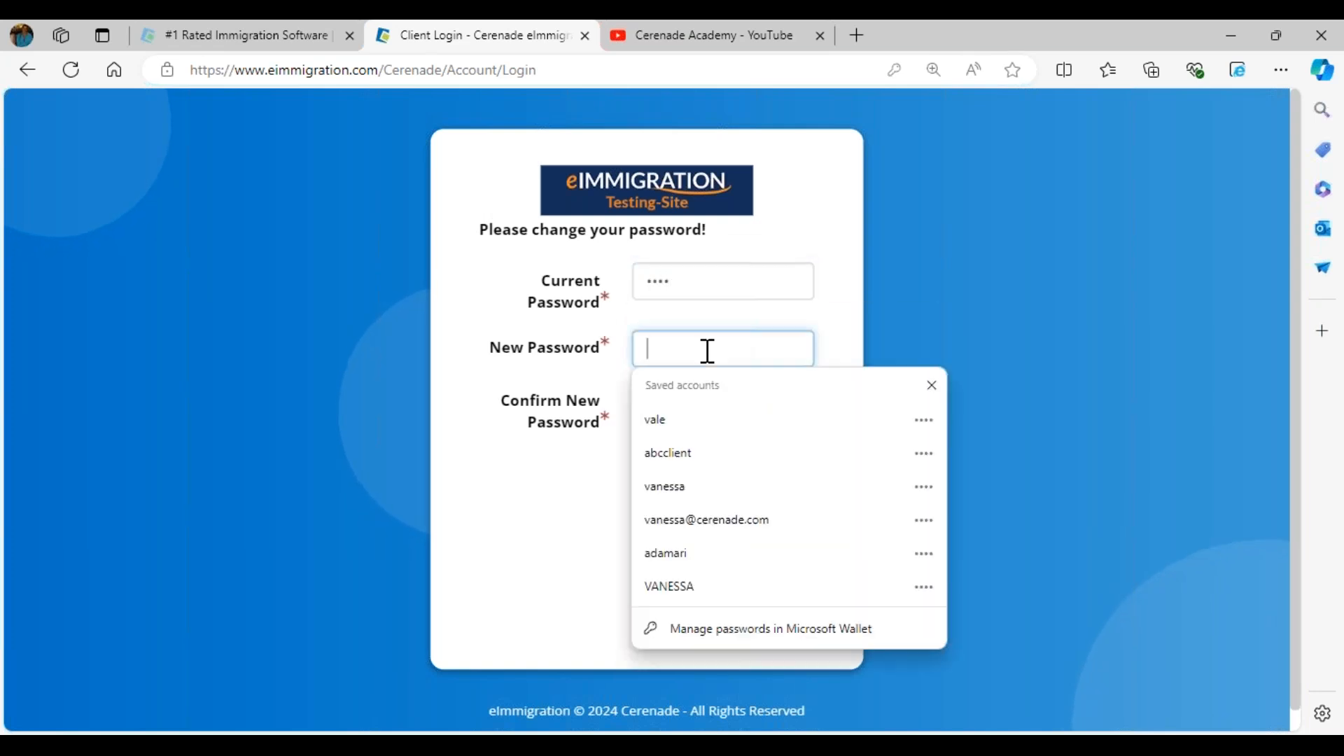
pyautogui.write('**')
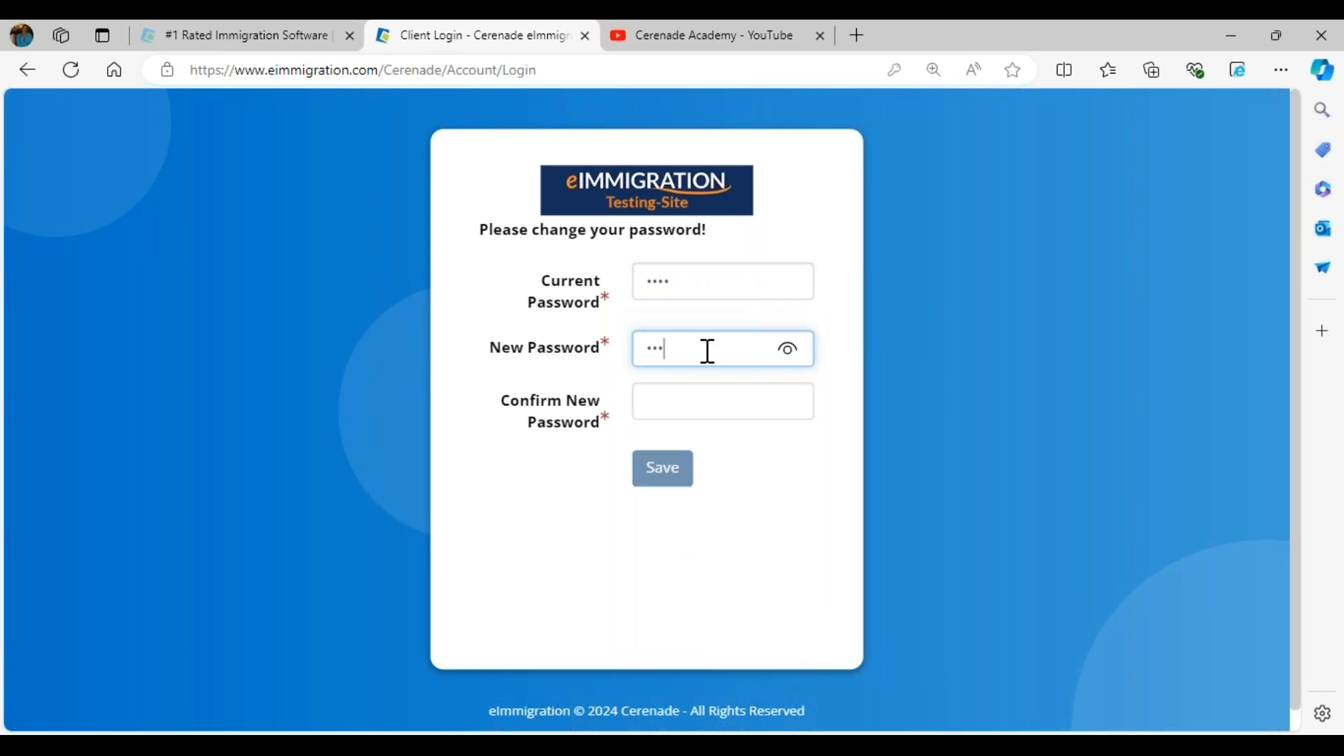
pyautogui.click(708, 401)
pyautogui.write('**')
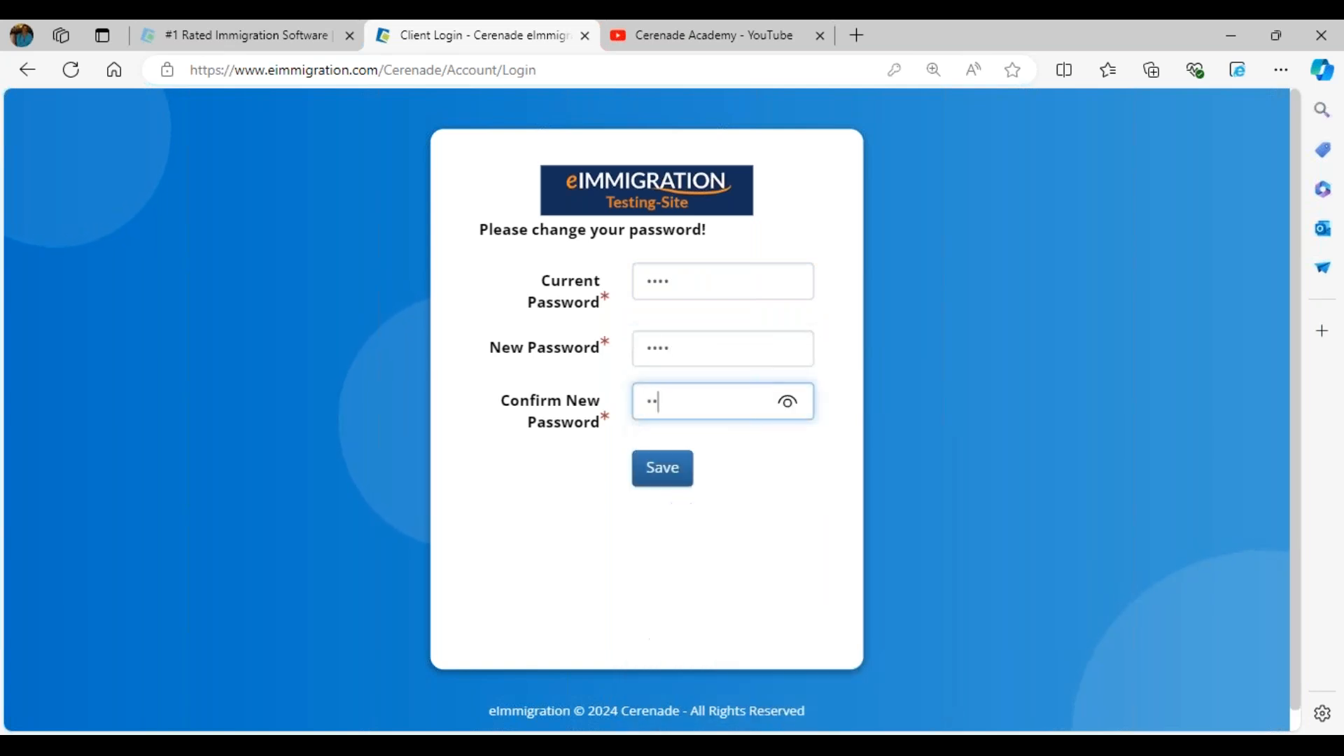
pyautogui.click(662, 468)
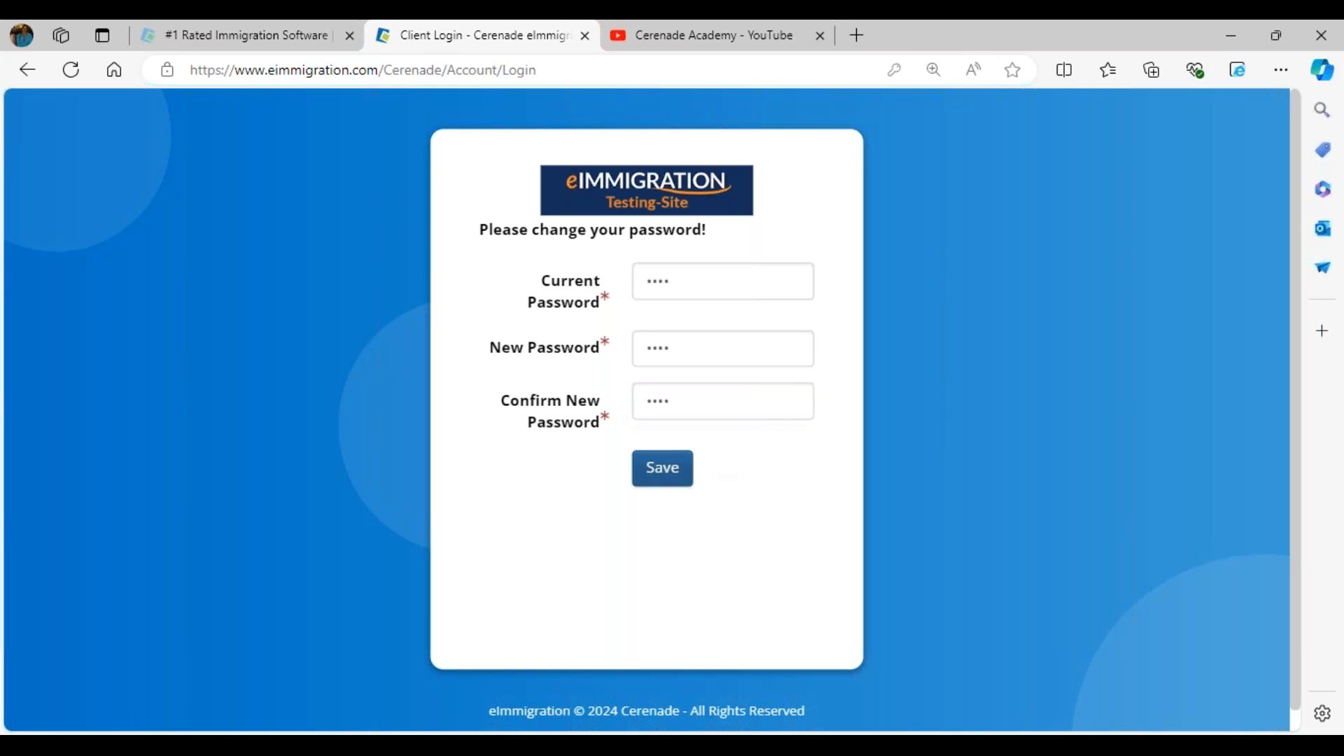
pyautogui.click(985, 269)
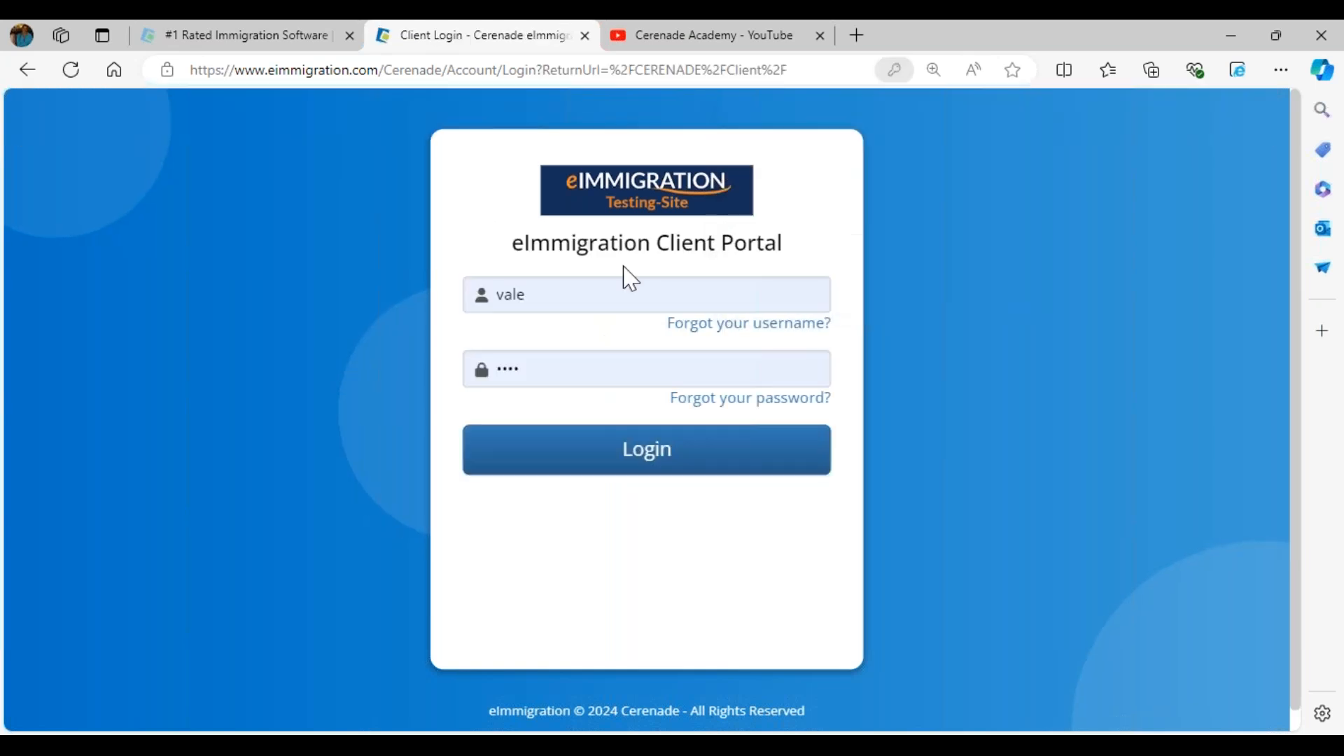
# Log in to the Client Portal with the client's new password and decline updating the browser's saved password.
pyautogui.click(553, 370)
pyautogui.hotkey('ctrl', 'a')
pyautogui.write('****')
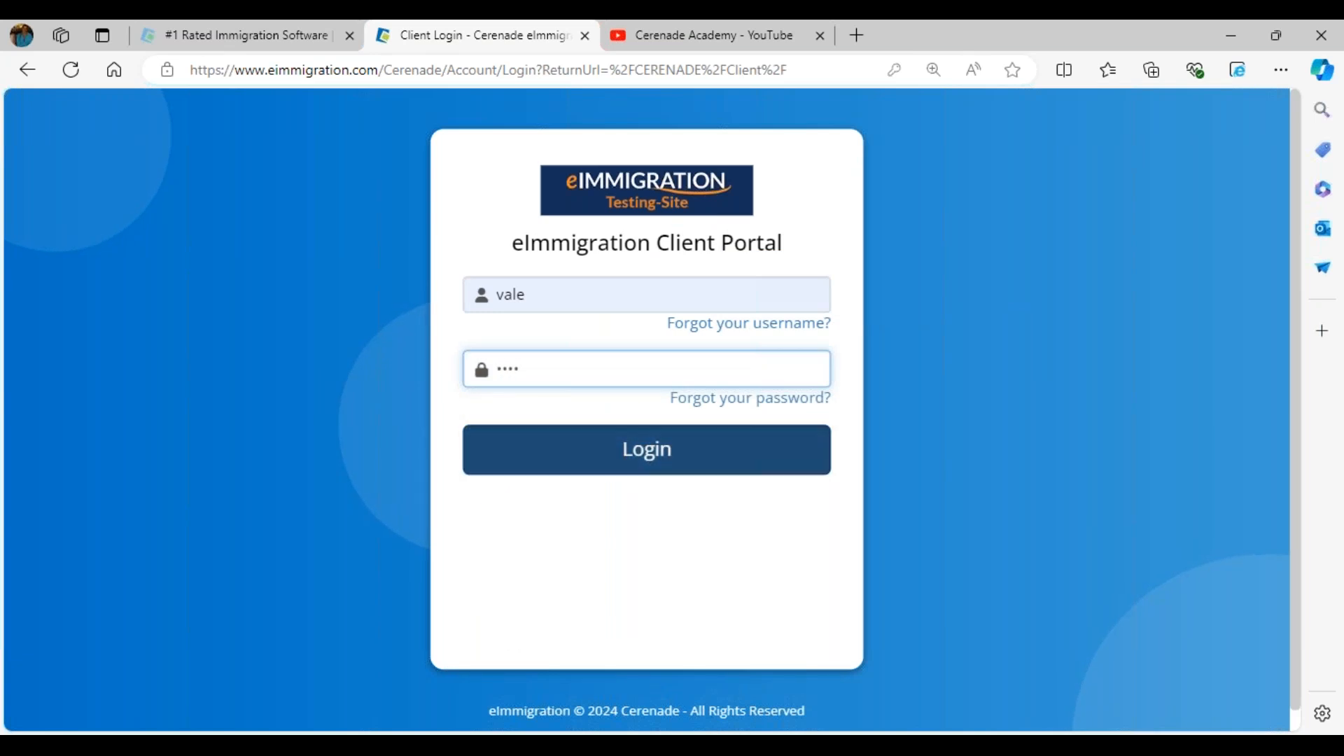
pyautogui.click(602, 456)
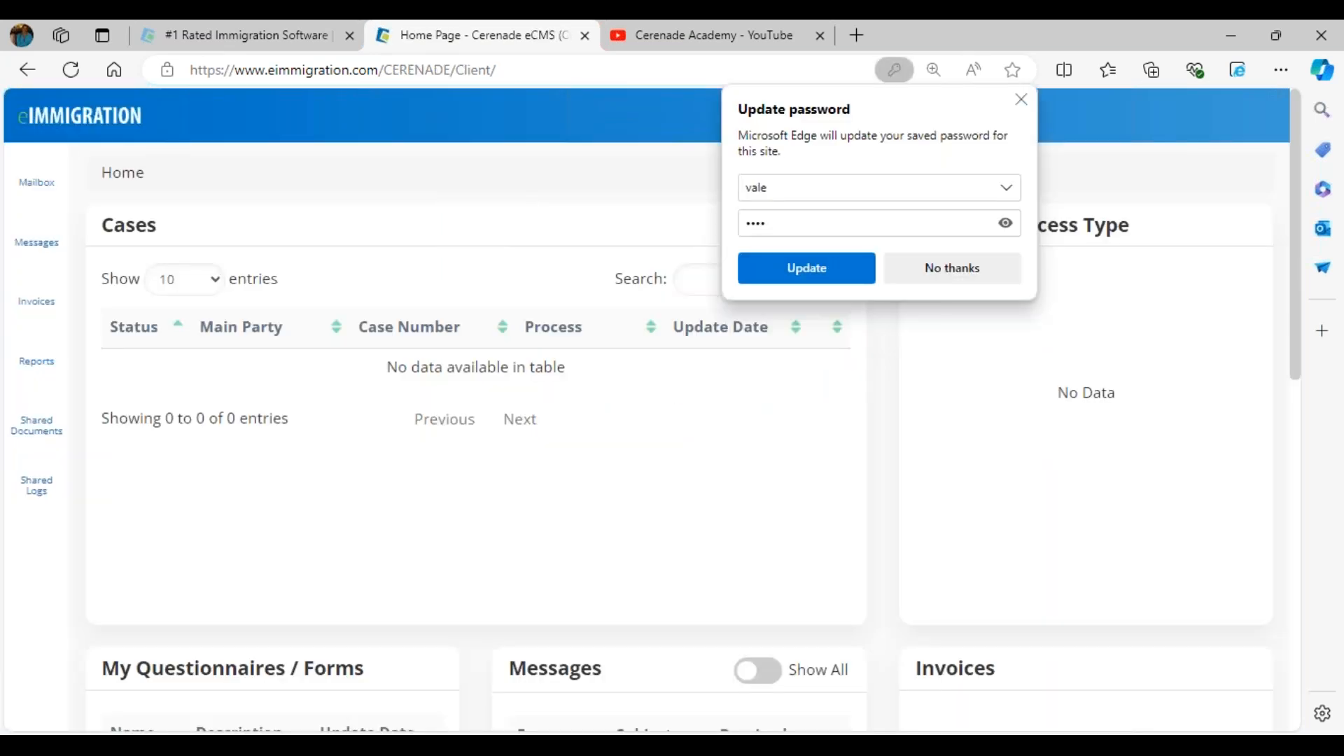
pyautogui.click(932, 273)
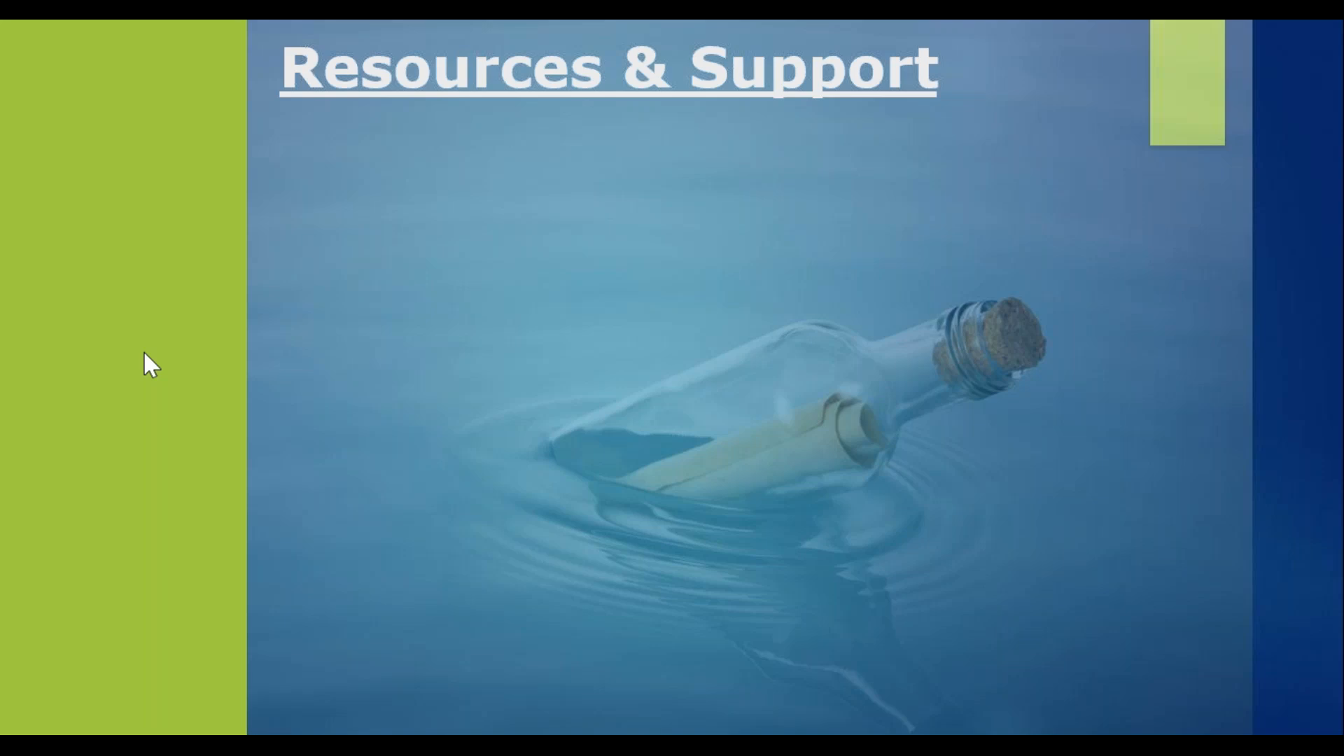
pyautogui.press('Right')
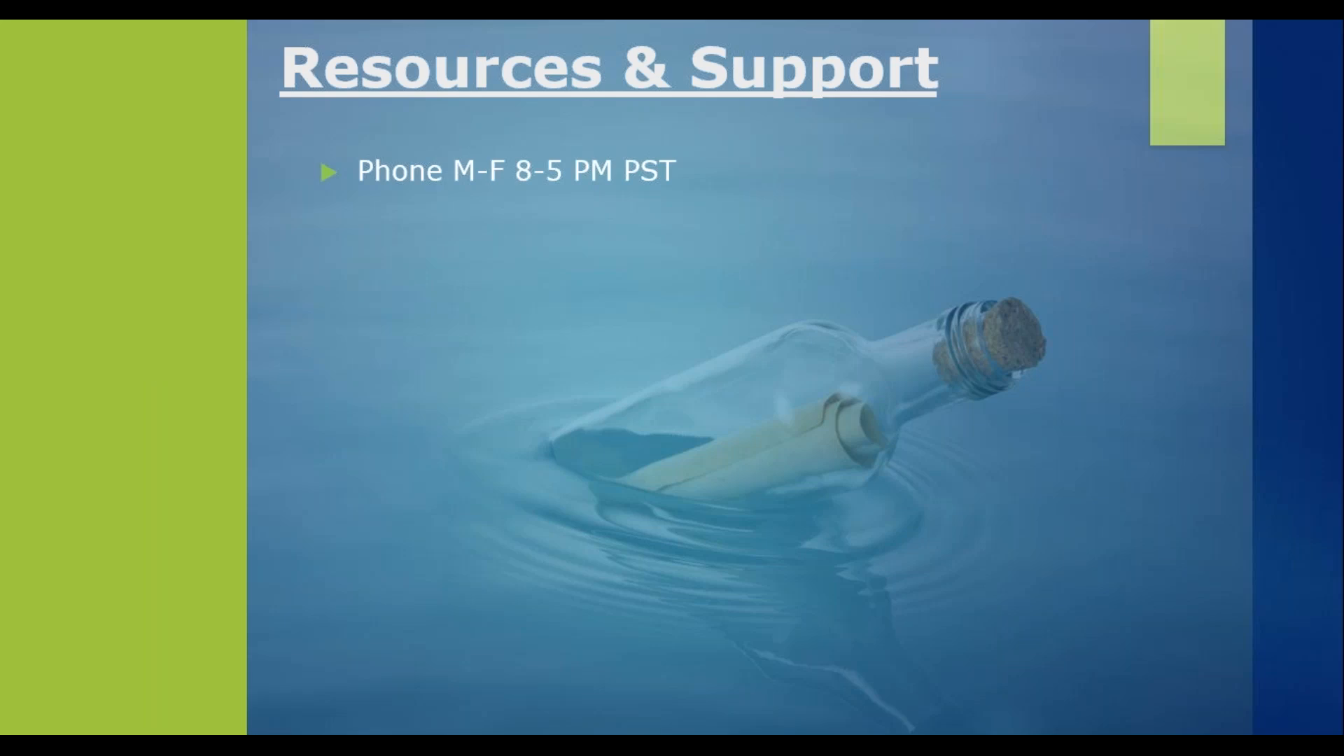
pyautogui.press('Right')
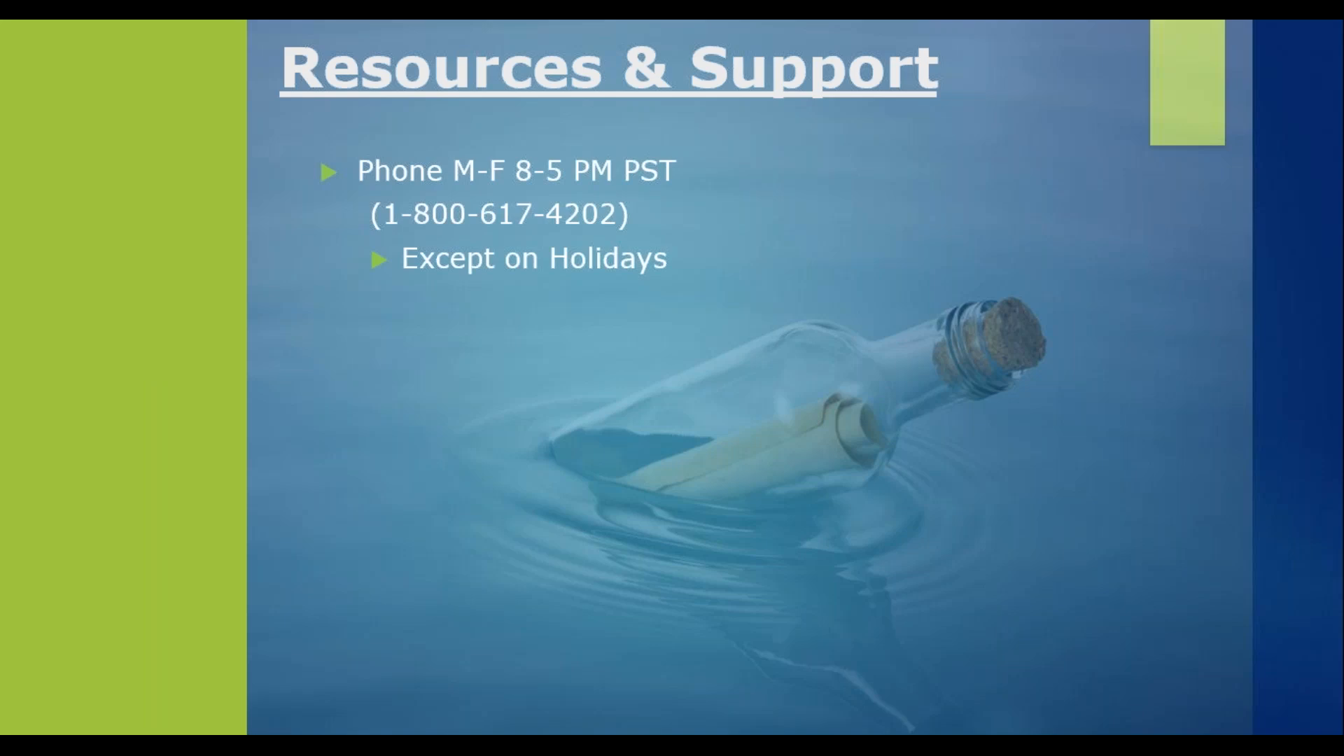
pyautogui.press('Right')
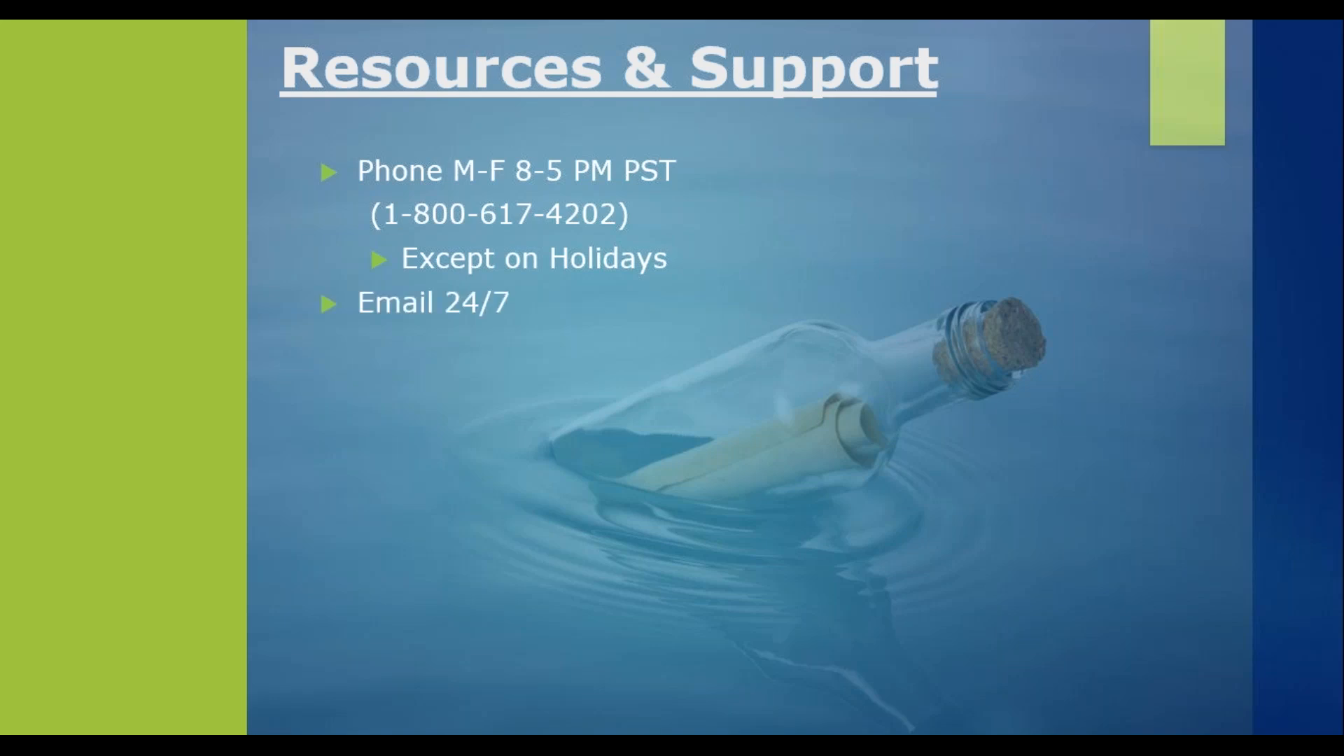
pyautogui.press('Right')
pyautogui.press('Right')
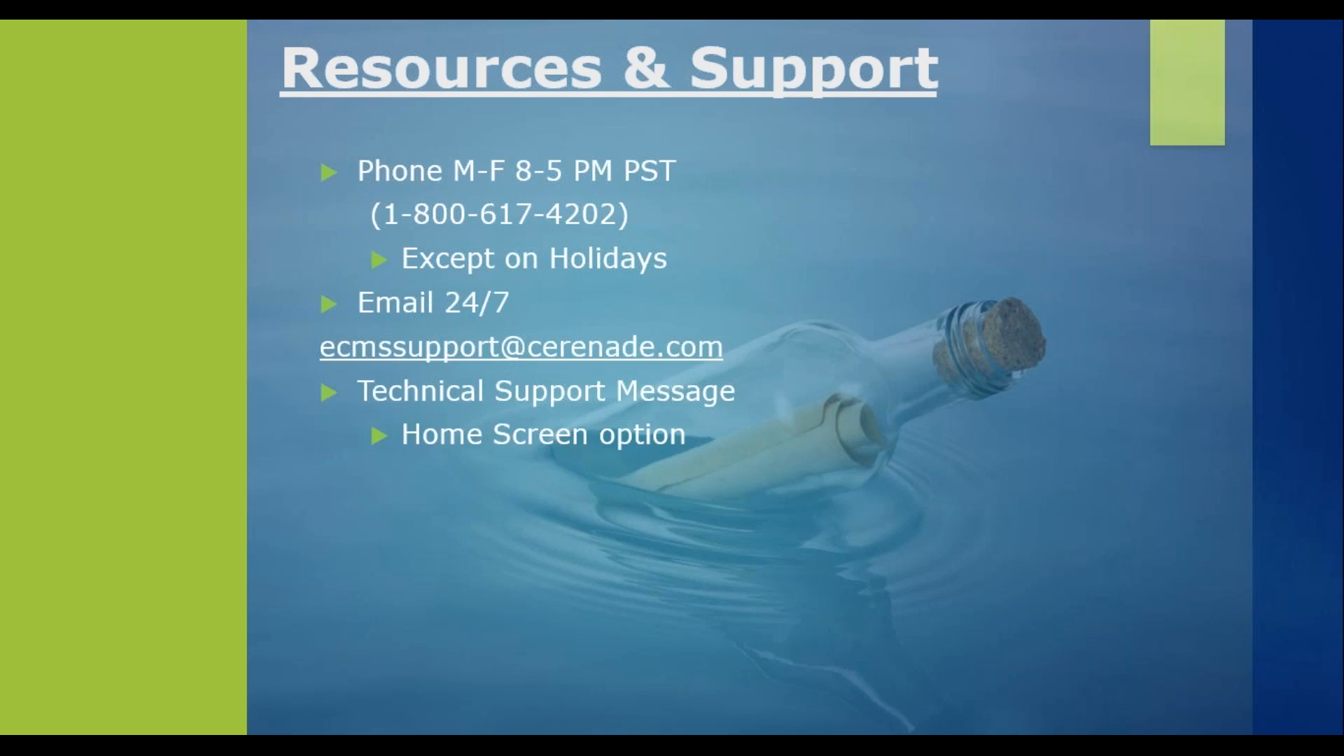